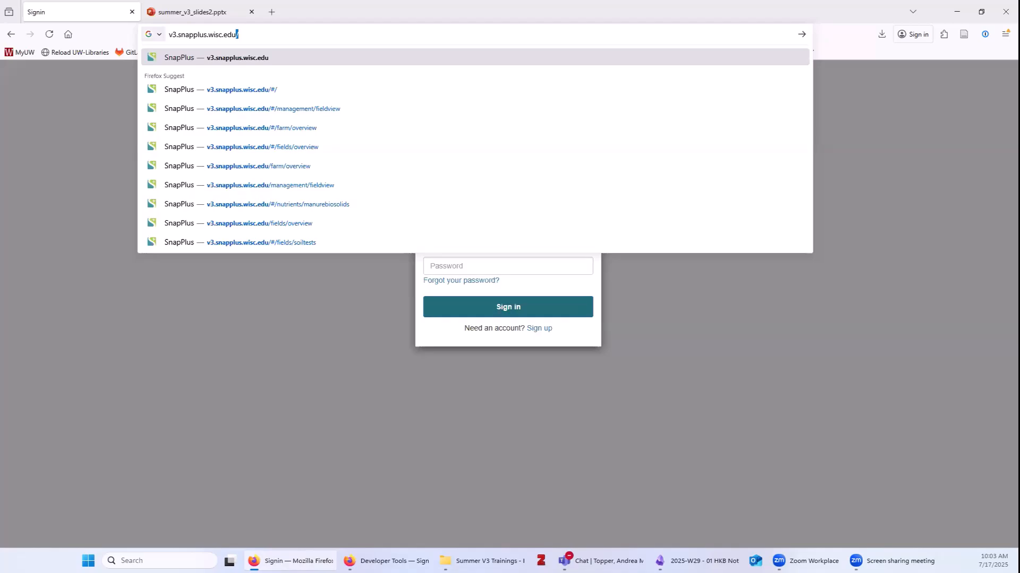
Load v3.snapplus.wisc.edu in Firefox, which redirects to the Amazon Cognito sign-in page.
drag(257, 39, 162, 38)
click(261, 35)
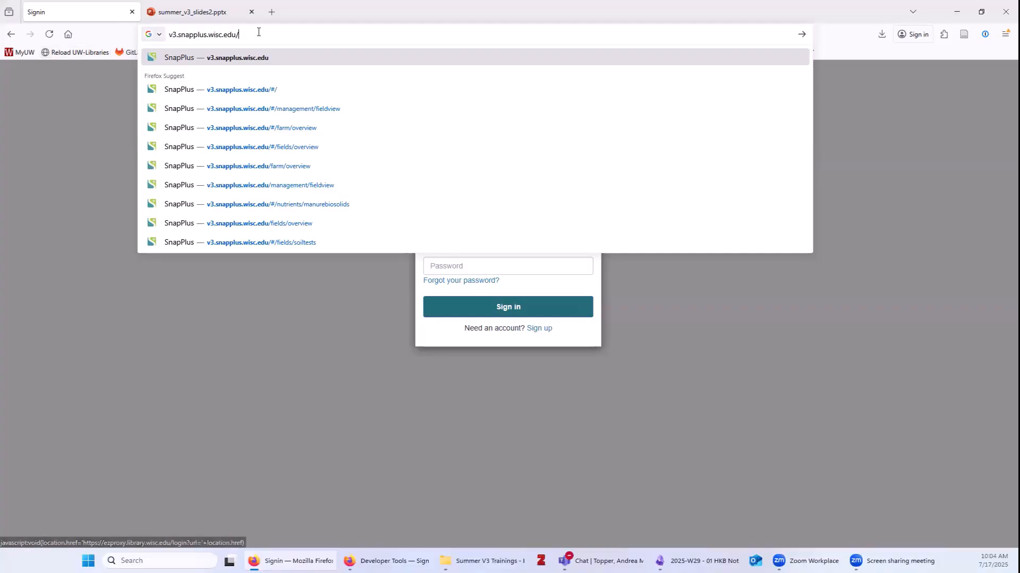
drag(248, 34, 167, 37)
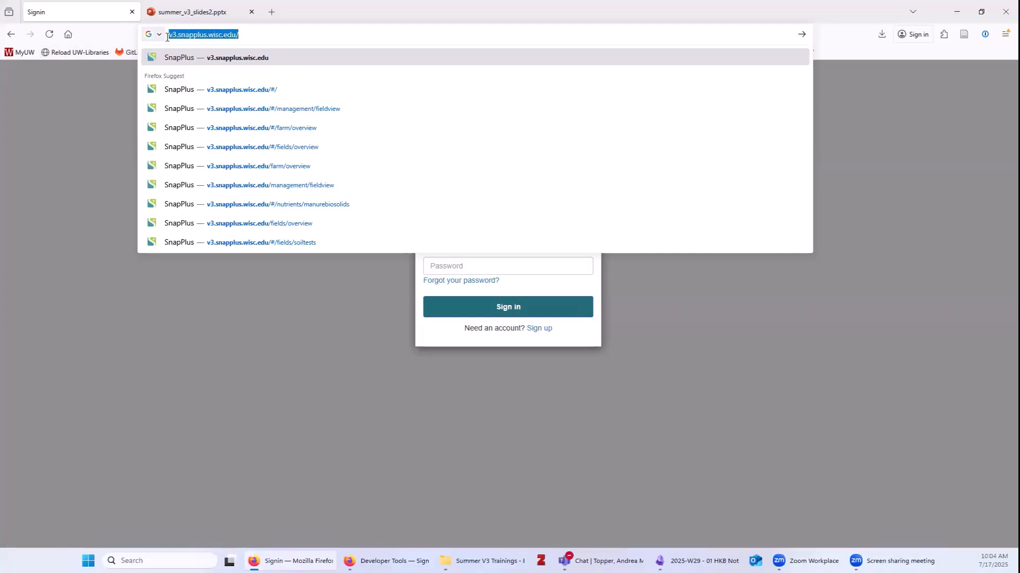
click(265, 34)
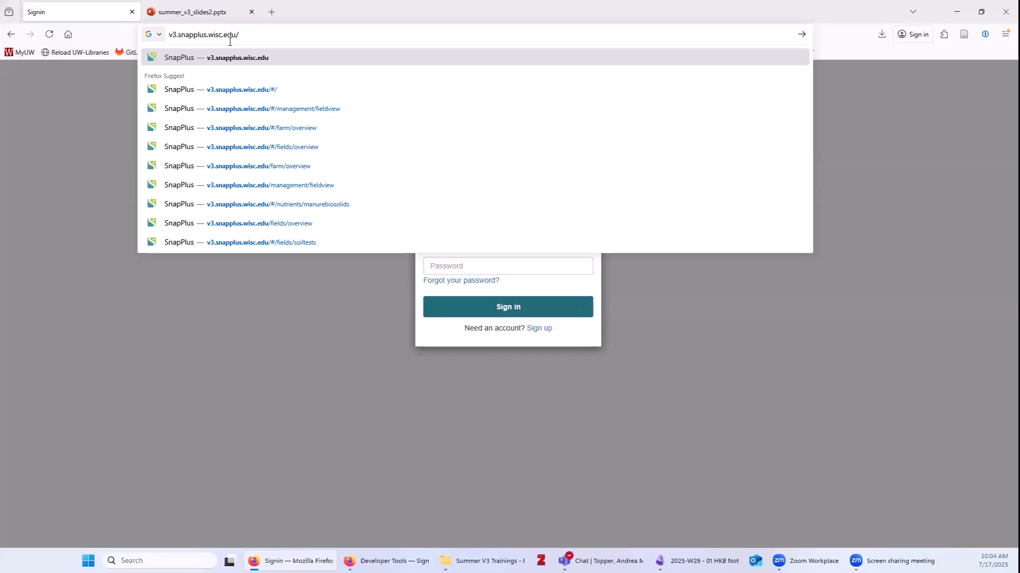
key(Return)
drag(221, 36, 610, 37)
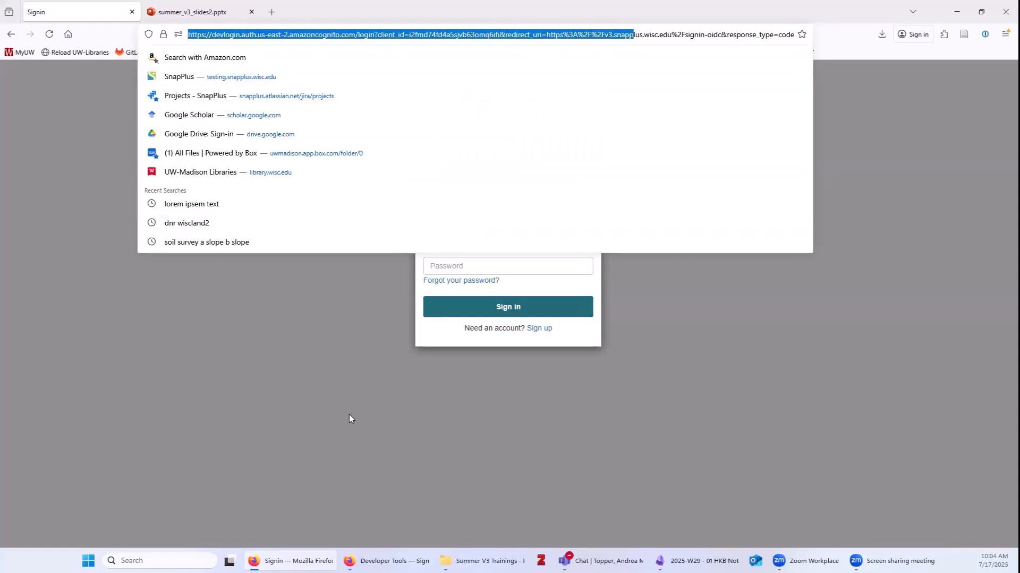
click(349, 415)
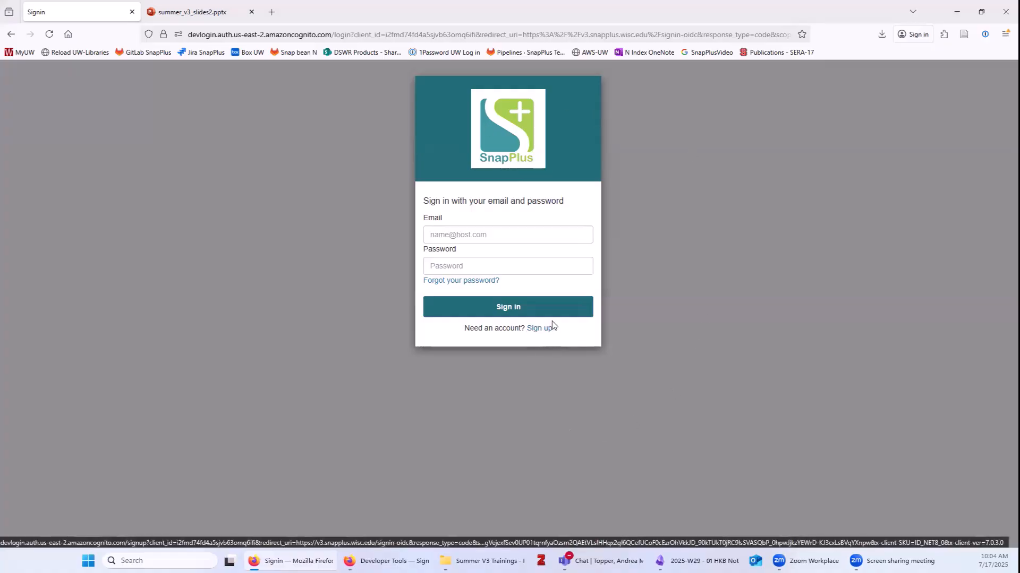
click(538, 329)
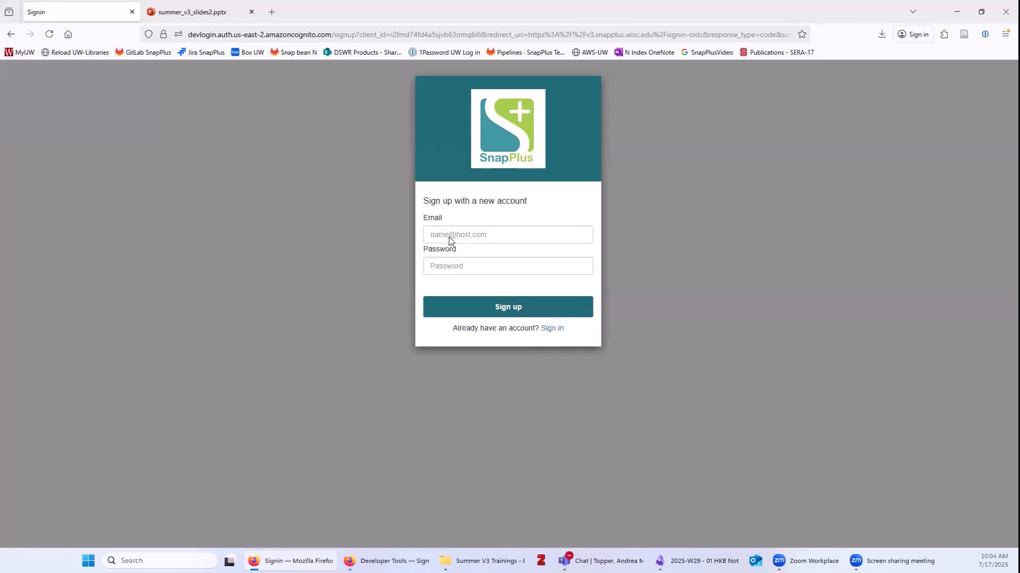
click(481, 235)
click(689, 274)
Sign in to SnapPlus using the saved demo login from the 1Password dropdown.
click(551, 329)
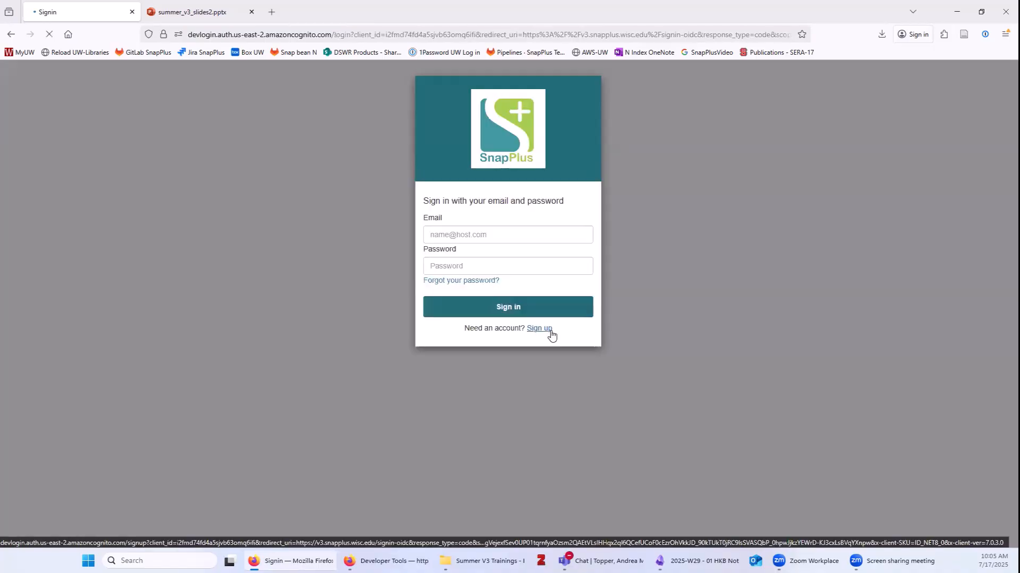
click(489, 236)
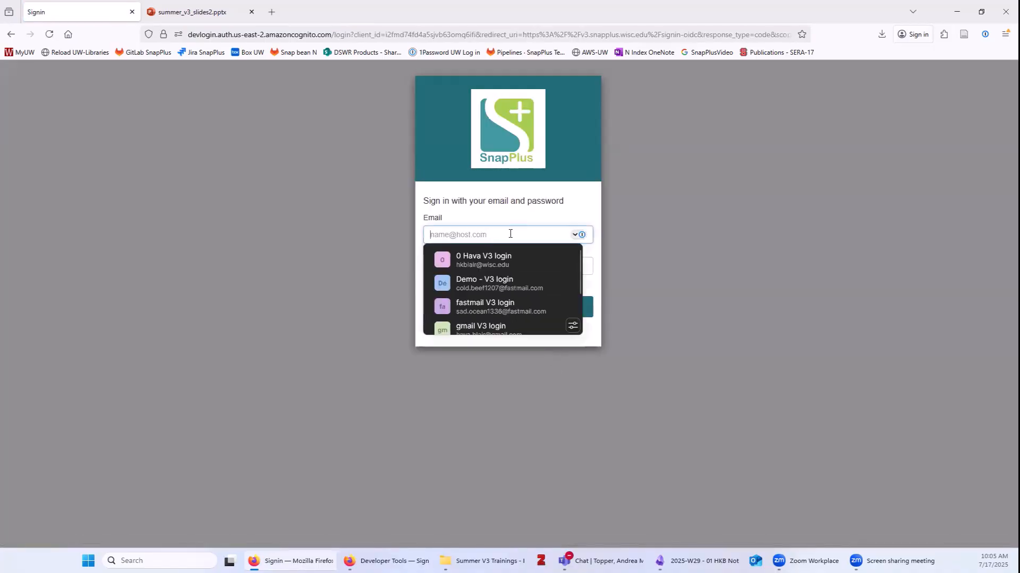
click(509, 285)
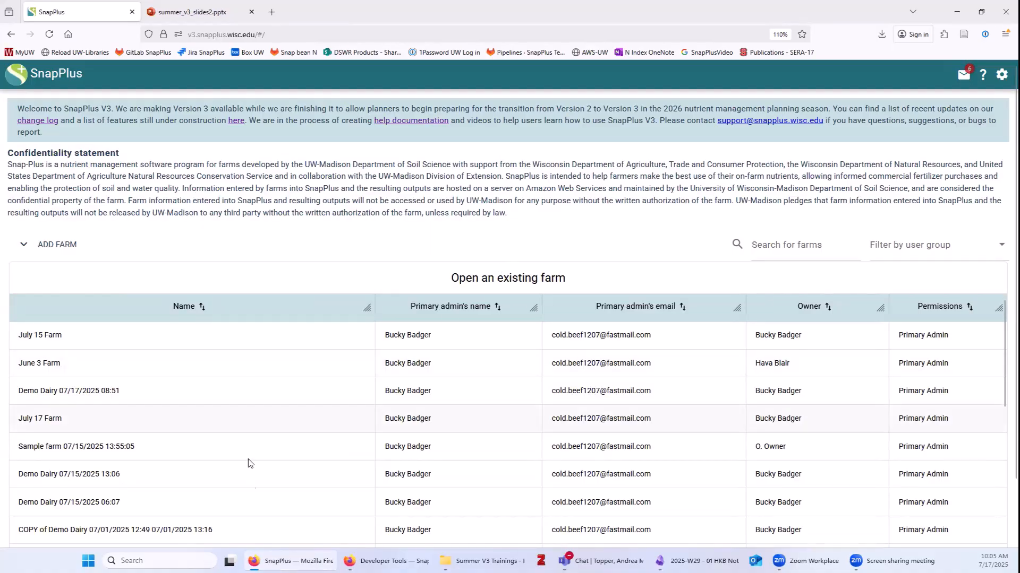
scroll(260, 477, down, 4)
scroll(256, 491, up, 4)
click(781, 247)
text(sample)
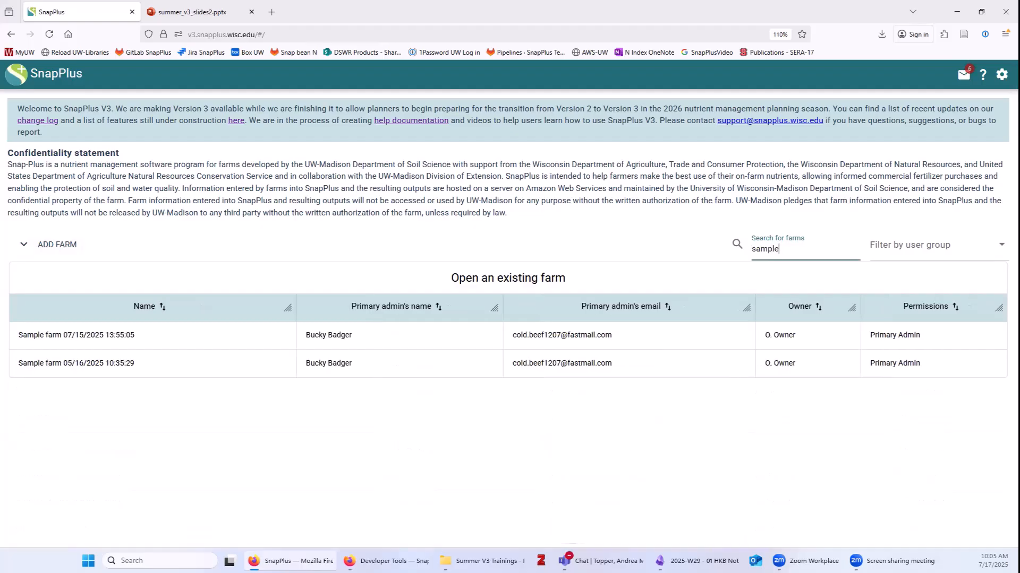
key(BackSpace)
key(BackSpace)
key(BackSpace)
key(BackSpace)
key(BackSpace)
key(BackSpace)
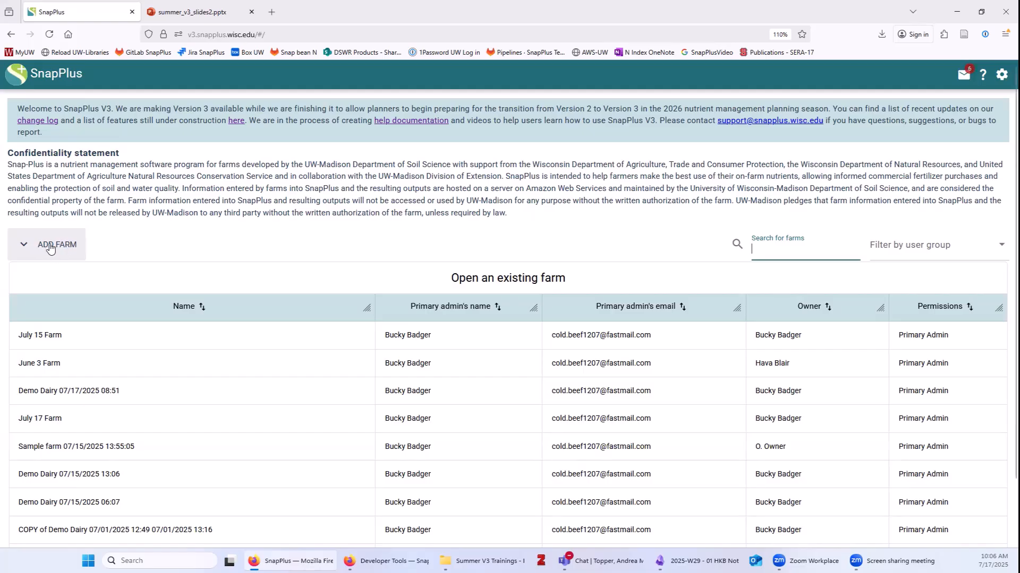
Create a new farm manually named 'July 17 Farm'.
click(50, 247)
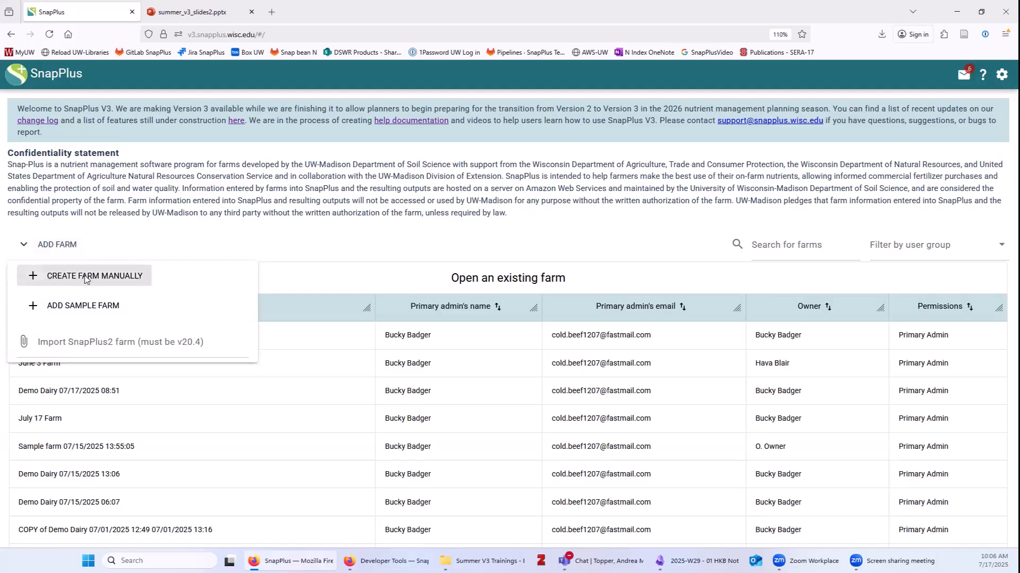
click(86, 279)
click(465, 289)
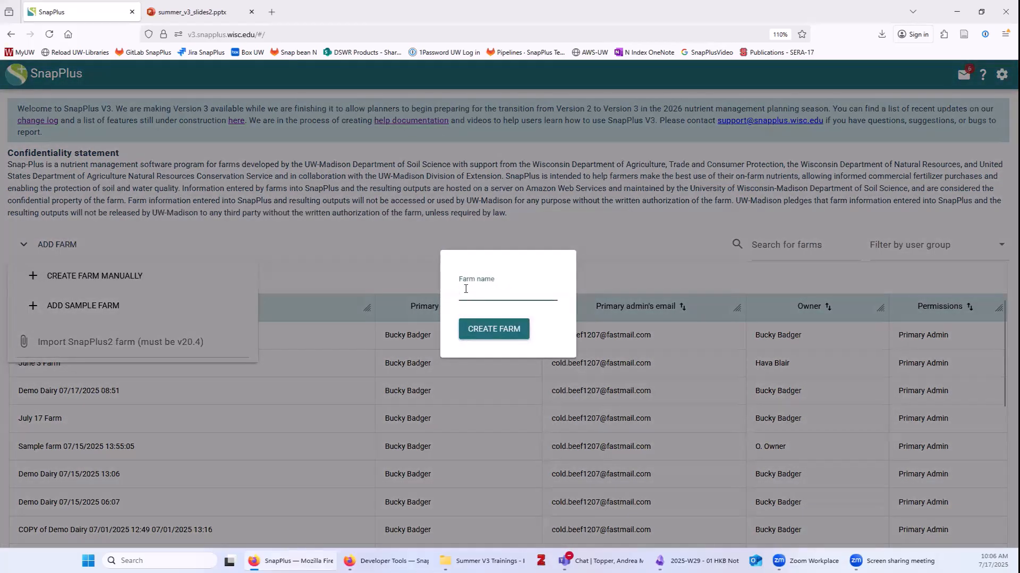
text(July)
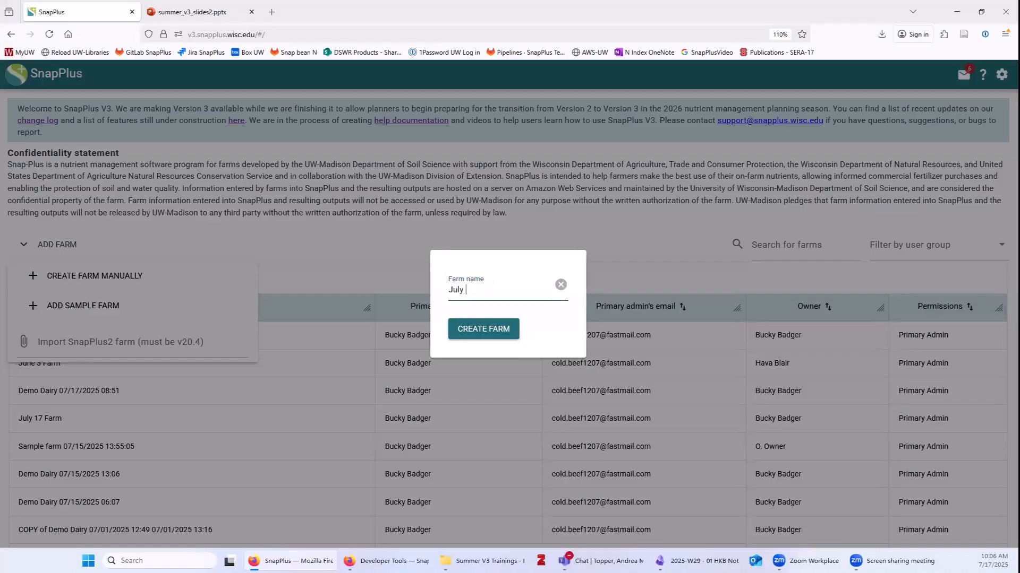
text( 17 Farm)
click(494, 328)
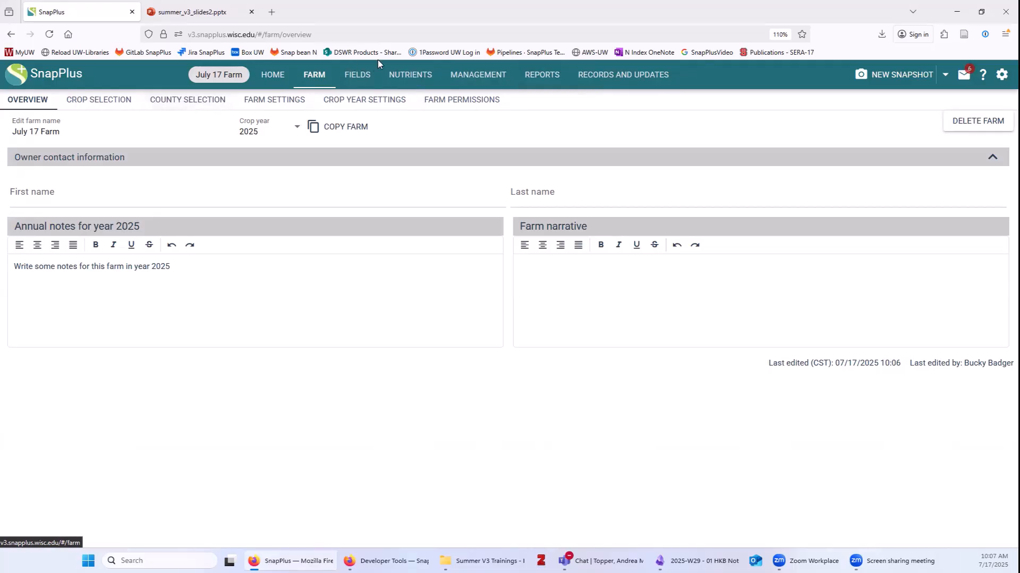
click(357, 78)
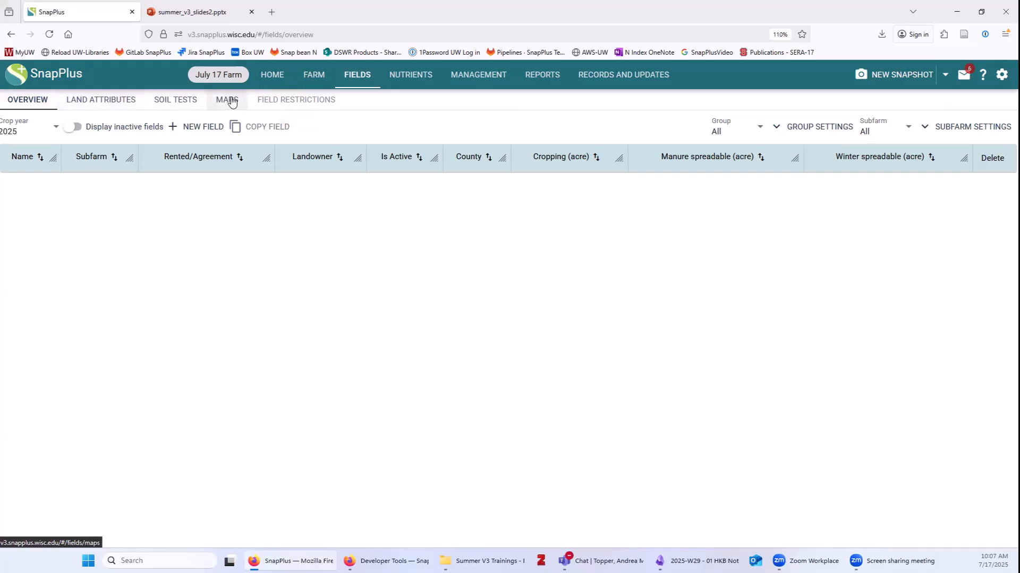
click(318, 78)
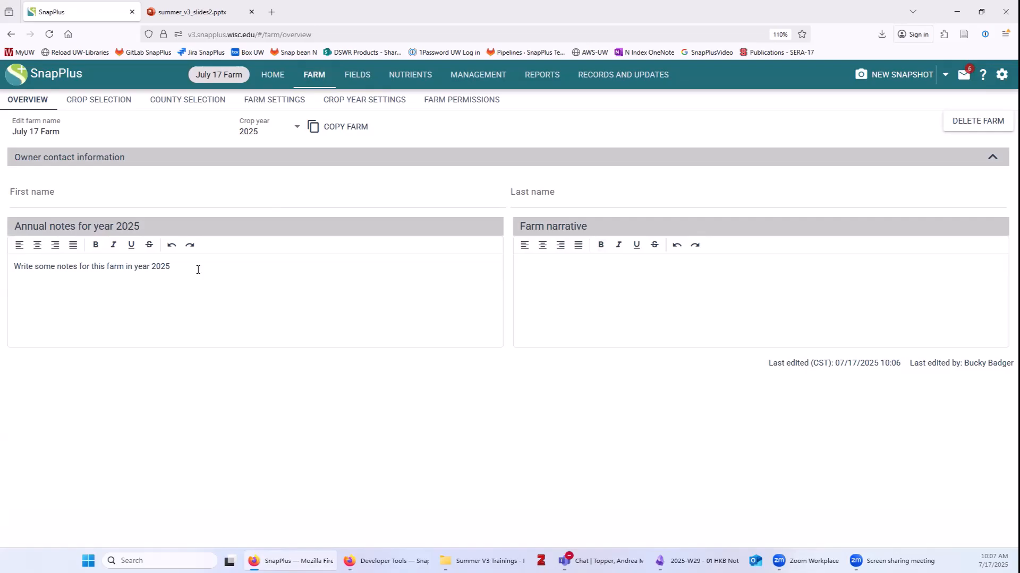
Replace the annual notes with 'type text in to these bases', keeping crop year 2025.
drag(170, 266, 3, 271)
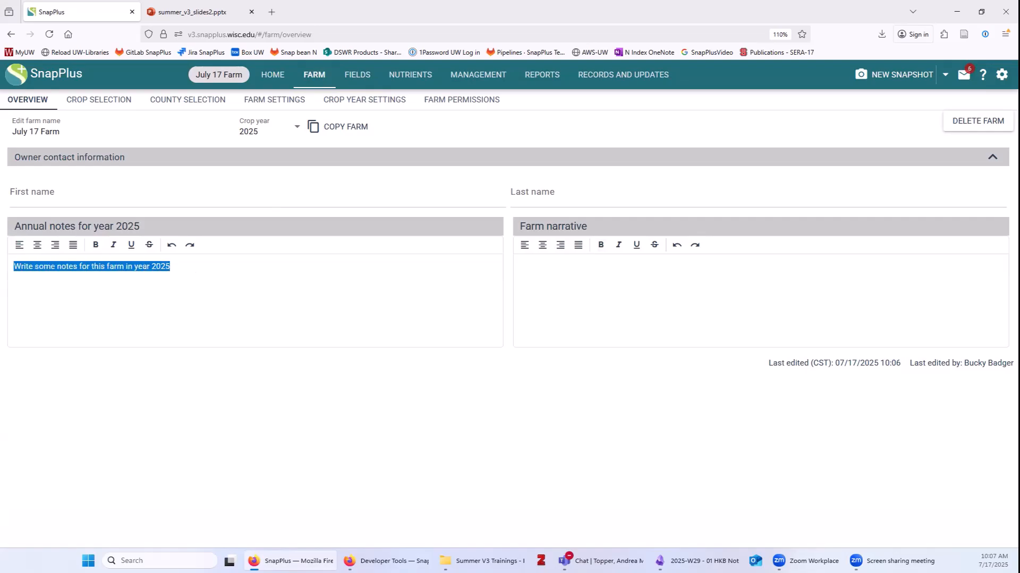
text(type text in to these bases)
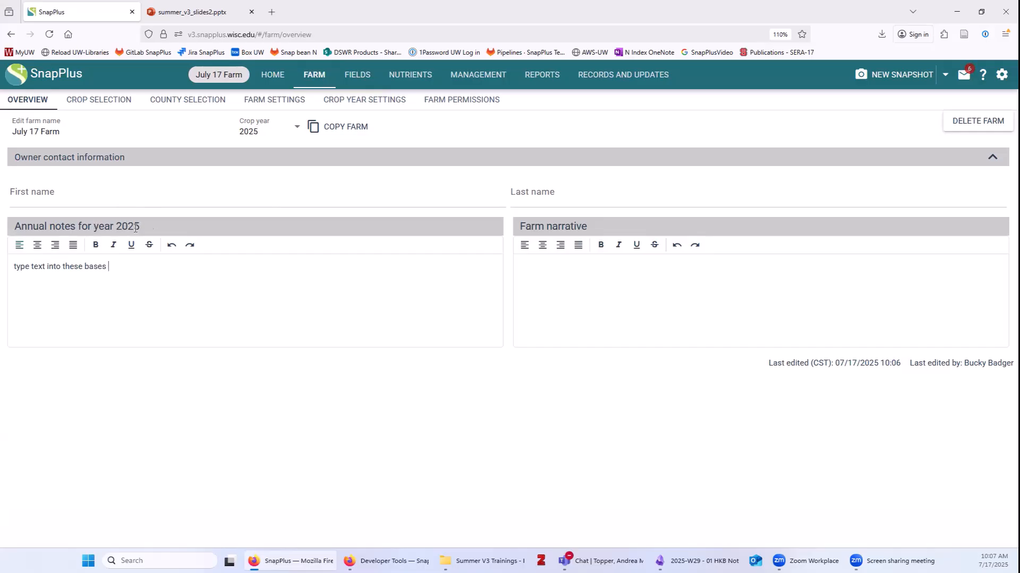
click(265, 129)
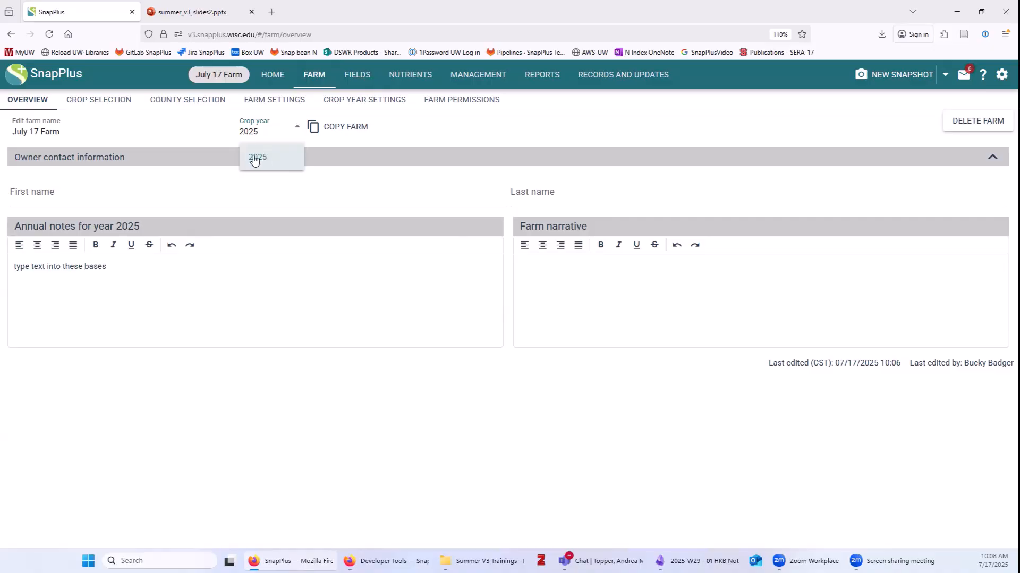
click(160, 274)
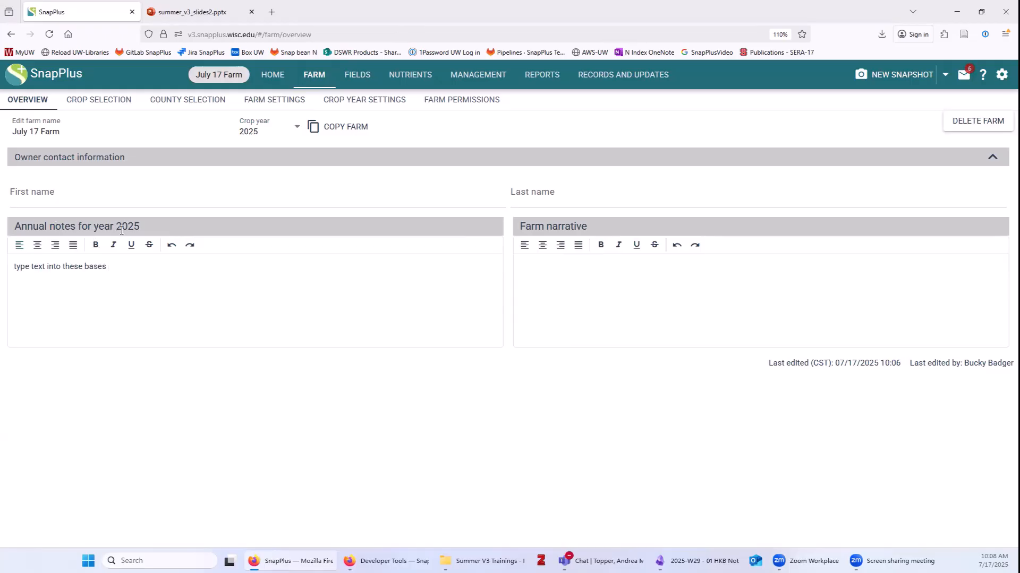
Enter bold text 'Farm narrative' in the farm narrative box.
click(629, 290)
click(604, 248)
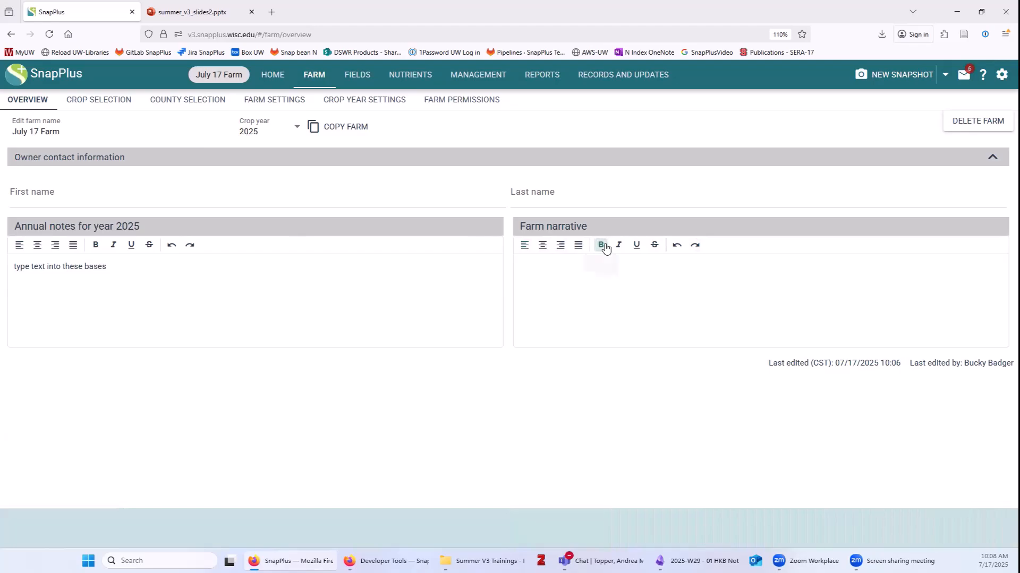
text(Farm narrative)
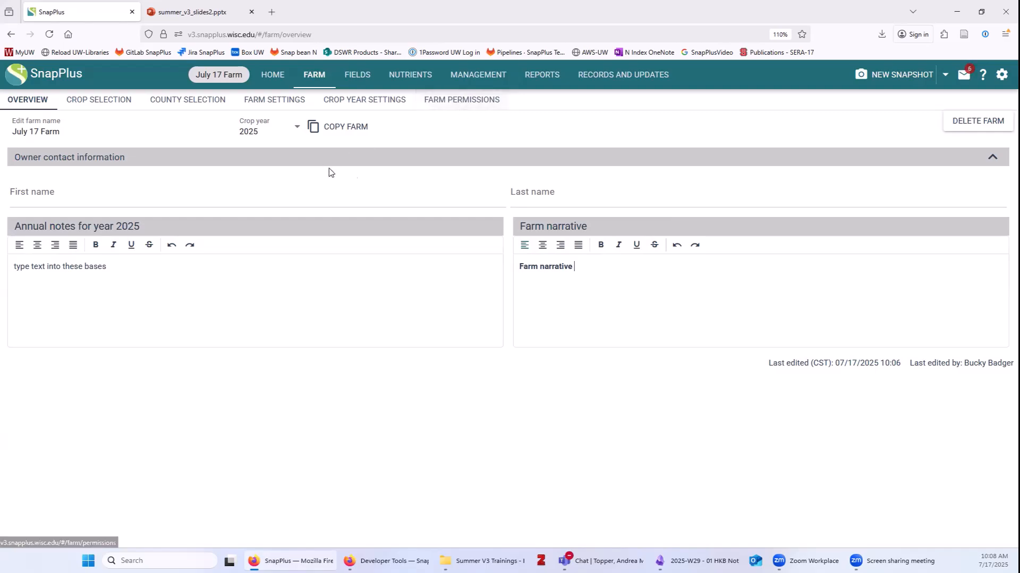
Expand Owner contact information, then go to the Crop Selection page.
click(992, 157)
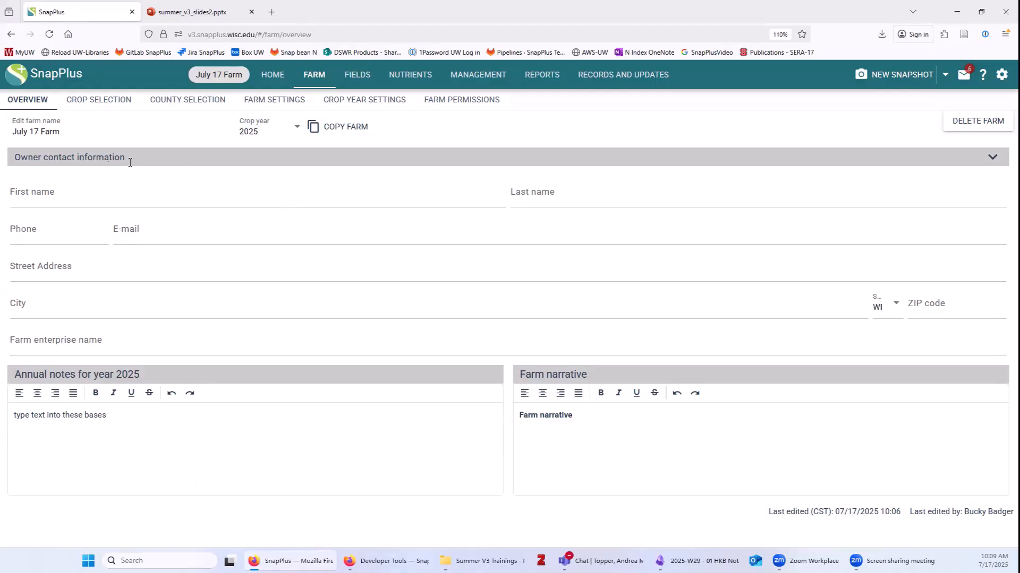
click(99, 104)
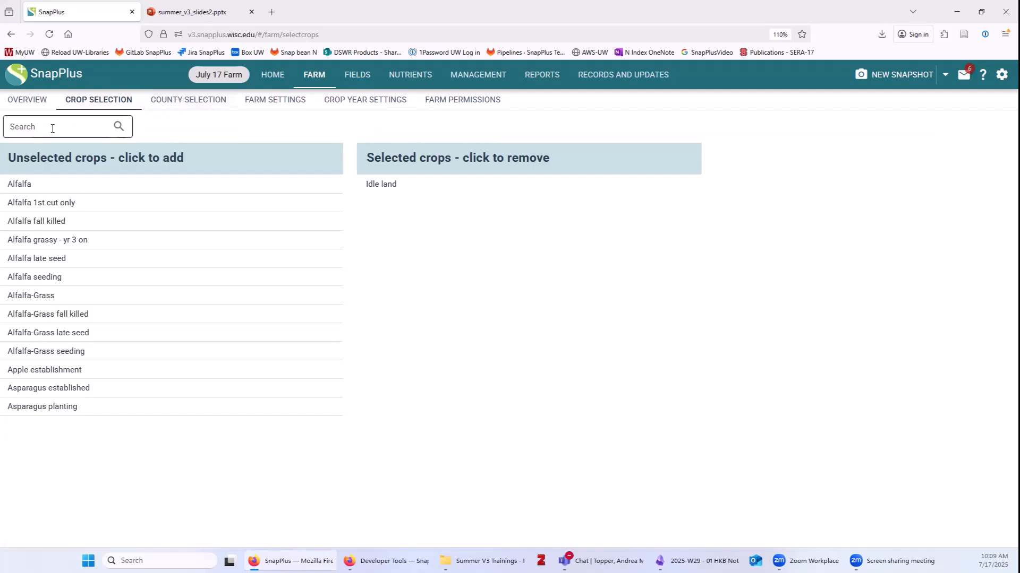
Add Alfalfa, Alfalfa seeding, Corn grain and Corn silage to the selected crops.
click(25, 185)
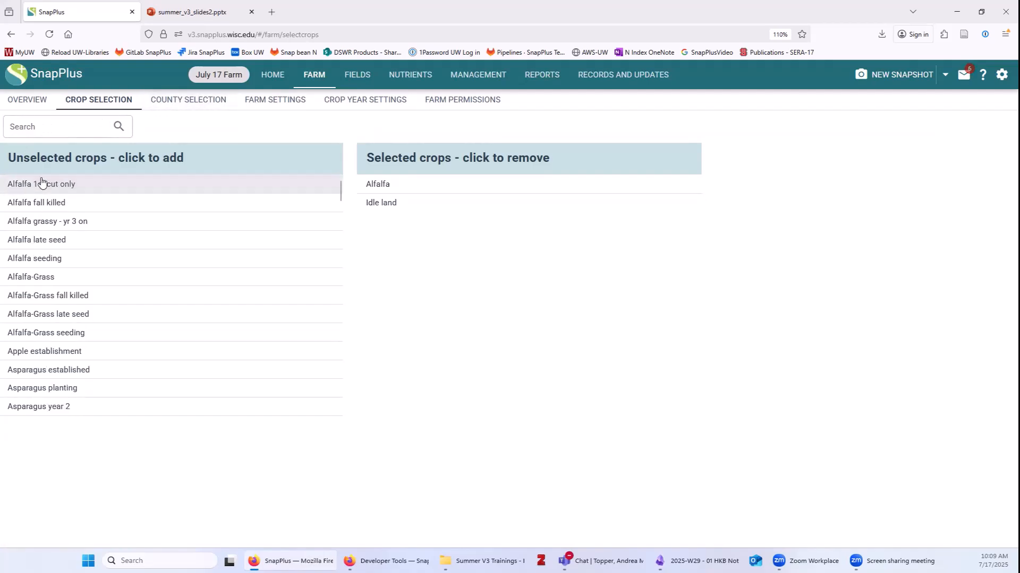
click(62, 258)
click(66, 127)
text(corn)
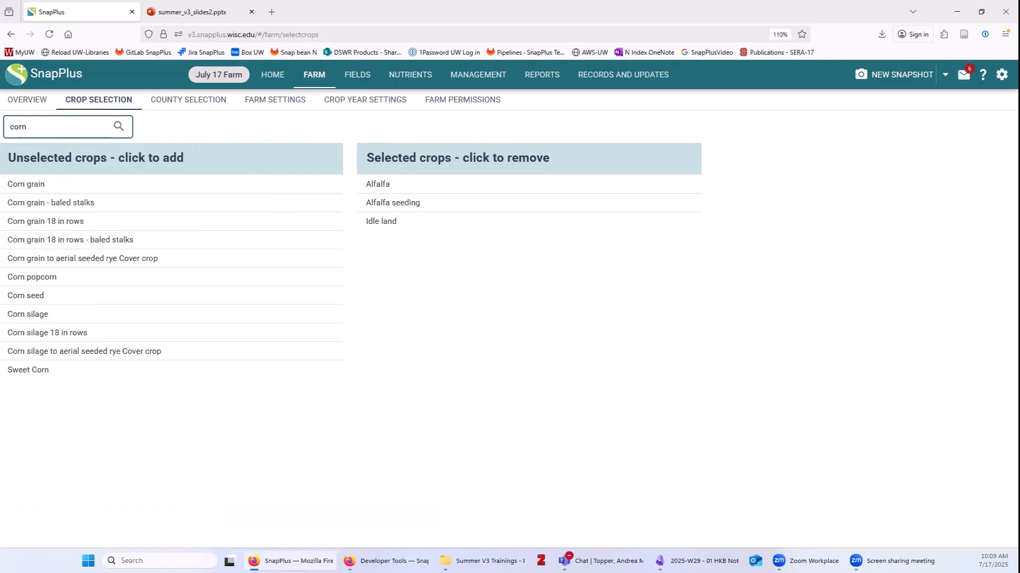
click(41, 186)
click(53, 295)
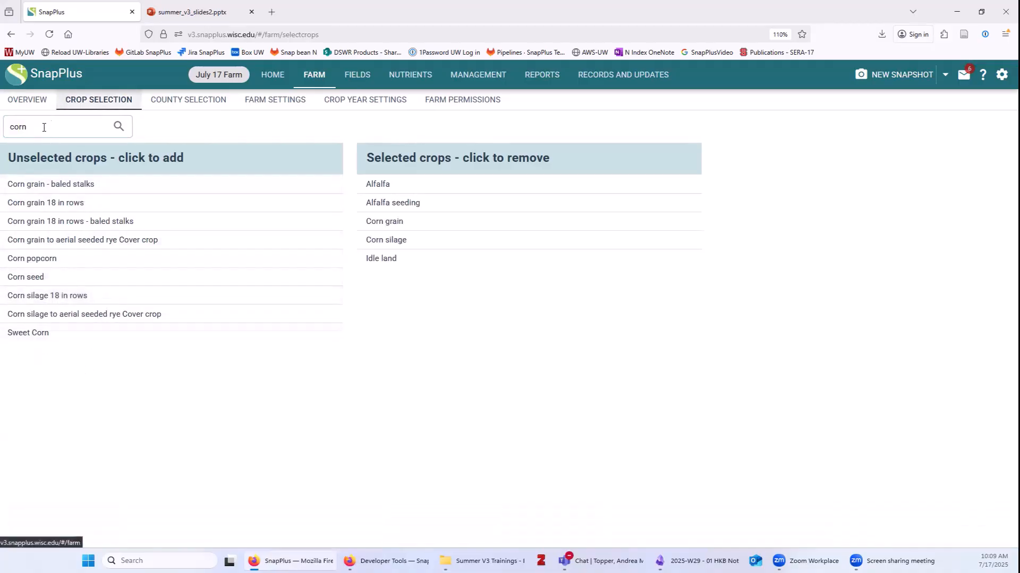
Add Soybeans 7-10 inch row, Soybeans 15-20 inch row and Wheat winter grain and straw.
double_click(4, 128)
text(soyb)
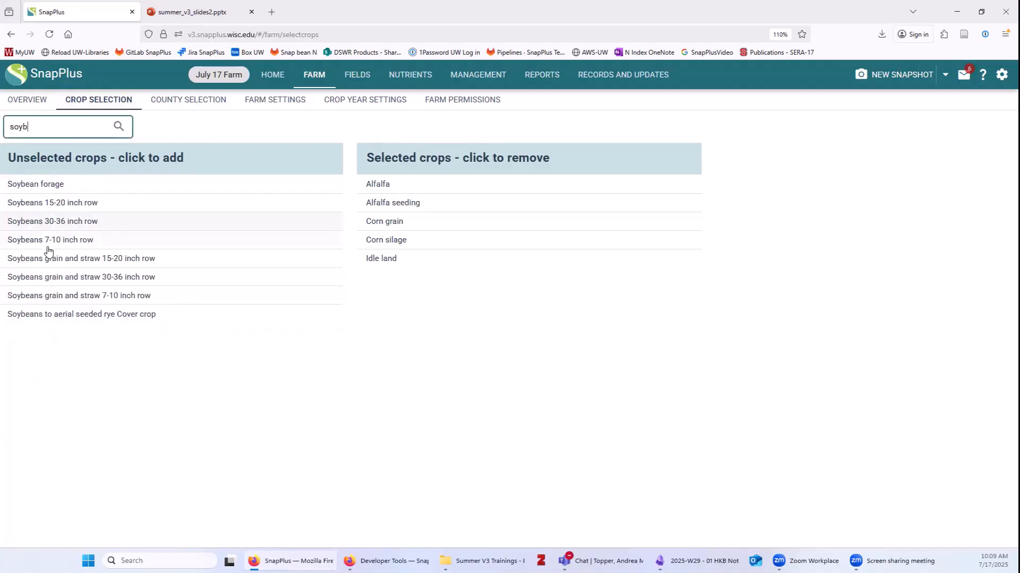
click(50, 240)
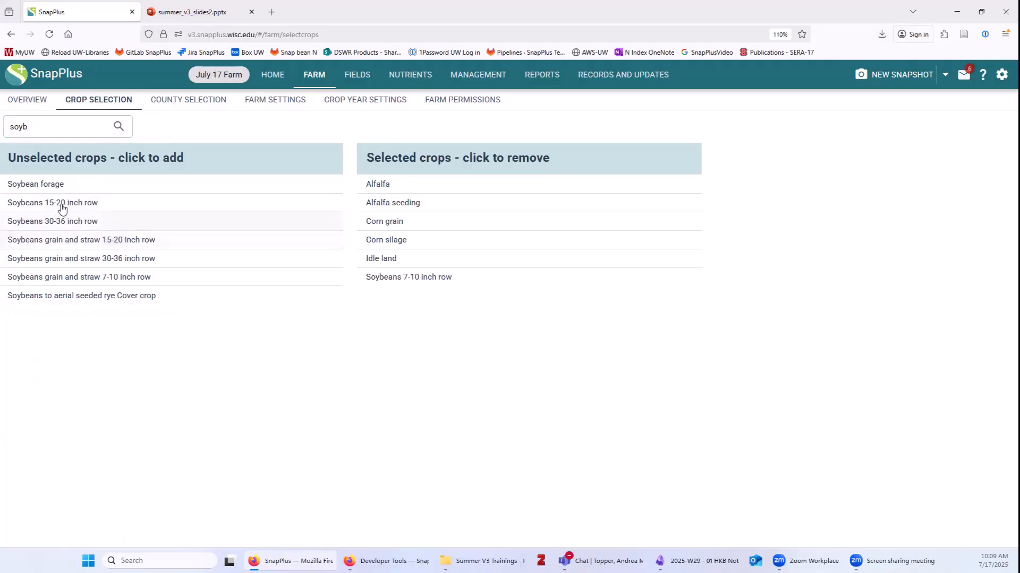
click(61, 207)
double_click(10, 128)
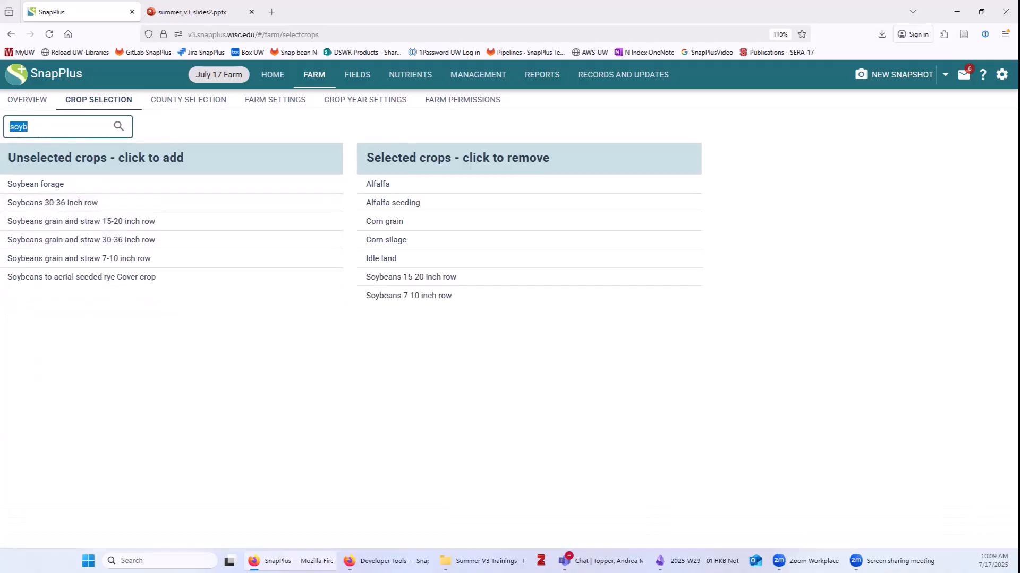
text(wheat)
click(75, 277)
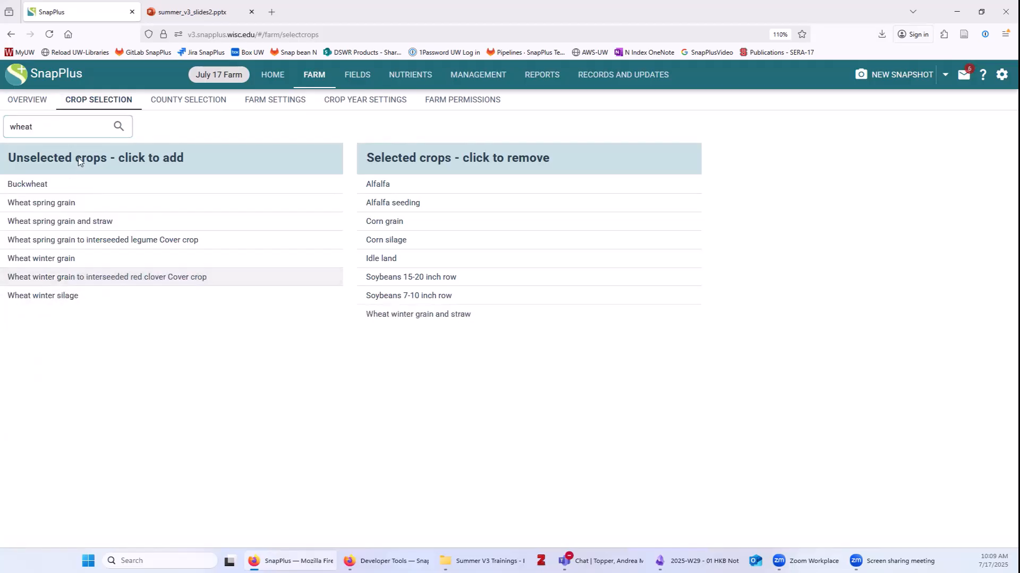
Add October and September over-winter cover crops plus Cover crop annual - not harvested.
double_click(21, 127)
text(cover)
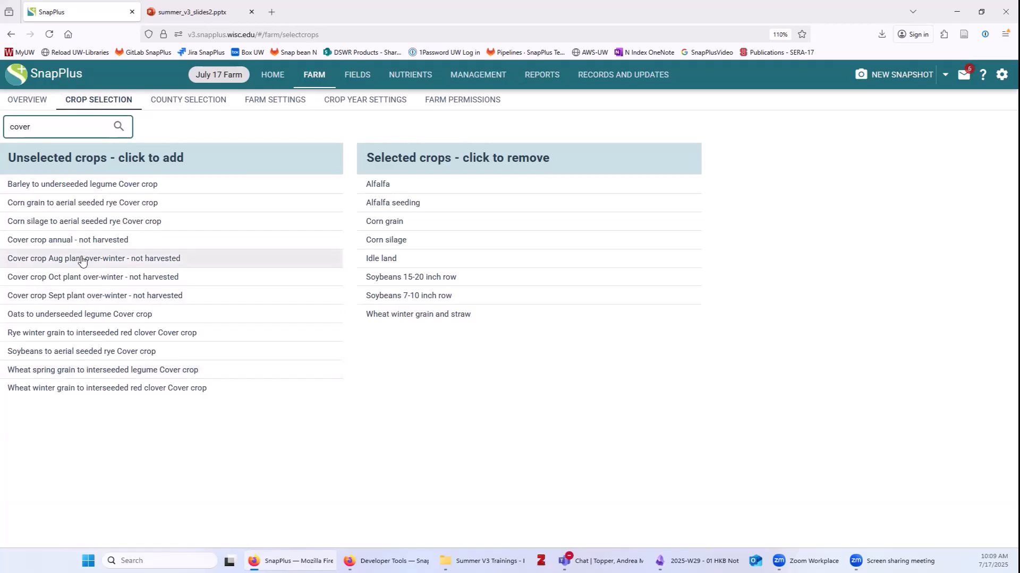
click(80, 277)
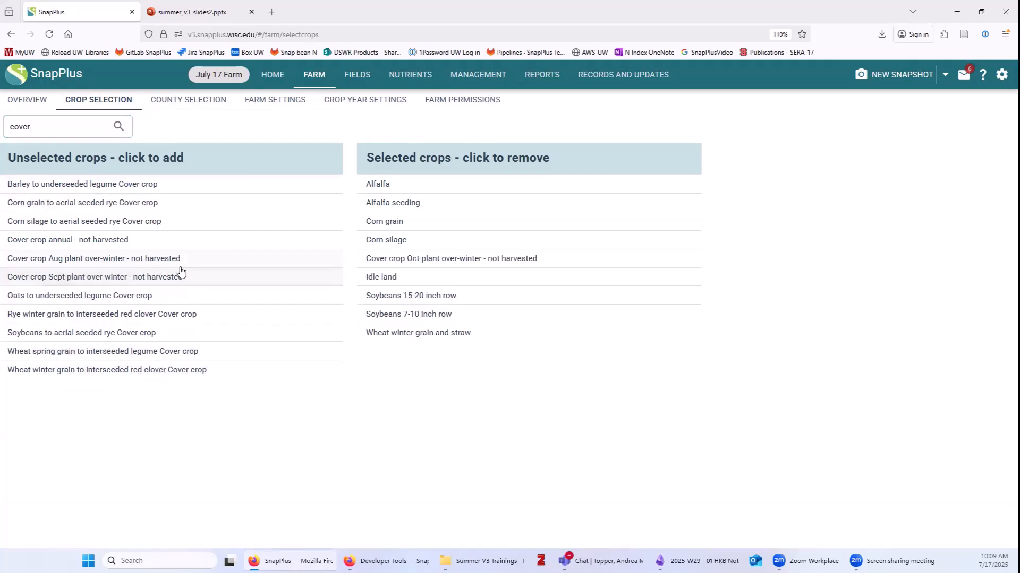
click(74, 278)
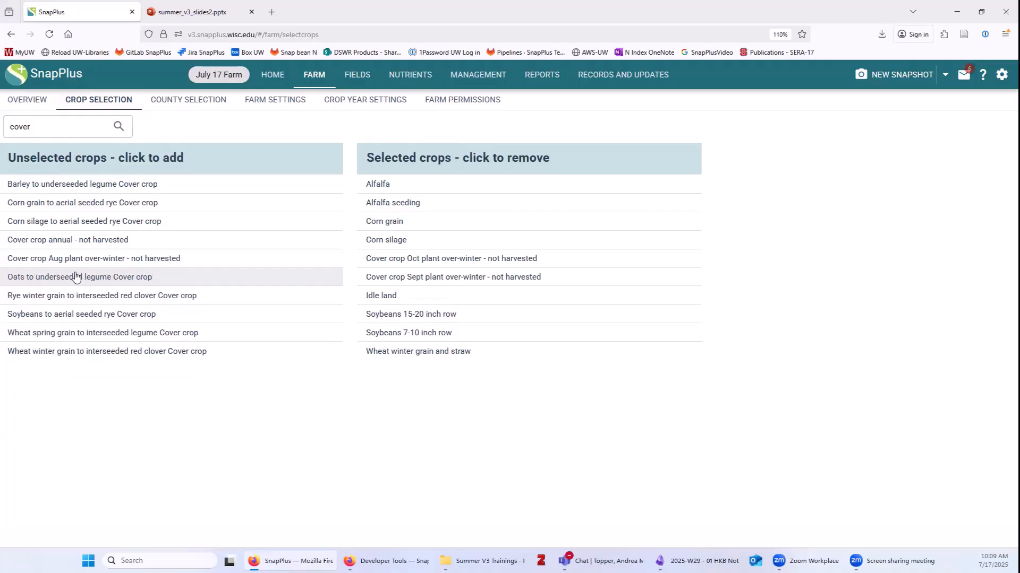
click(98, 243)
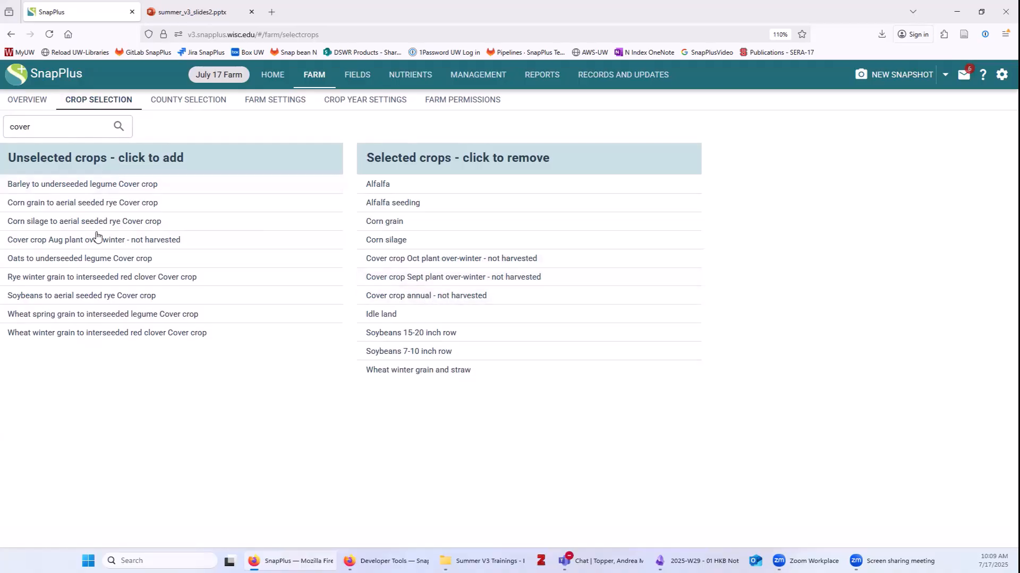
drag(51, 128, 8, 130)
key(BackSpace)
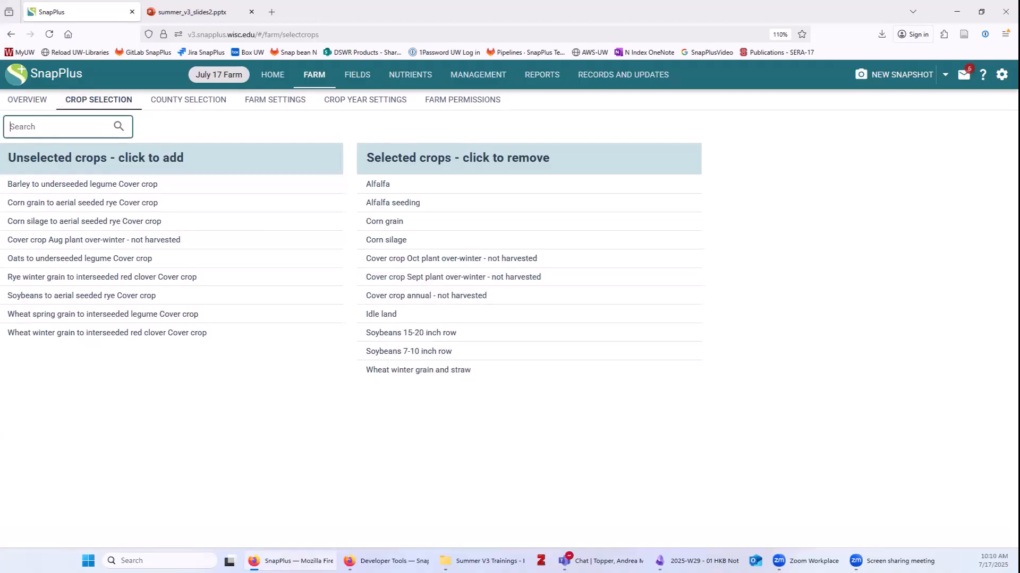
click(188, 101)
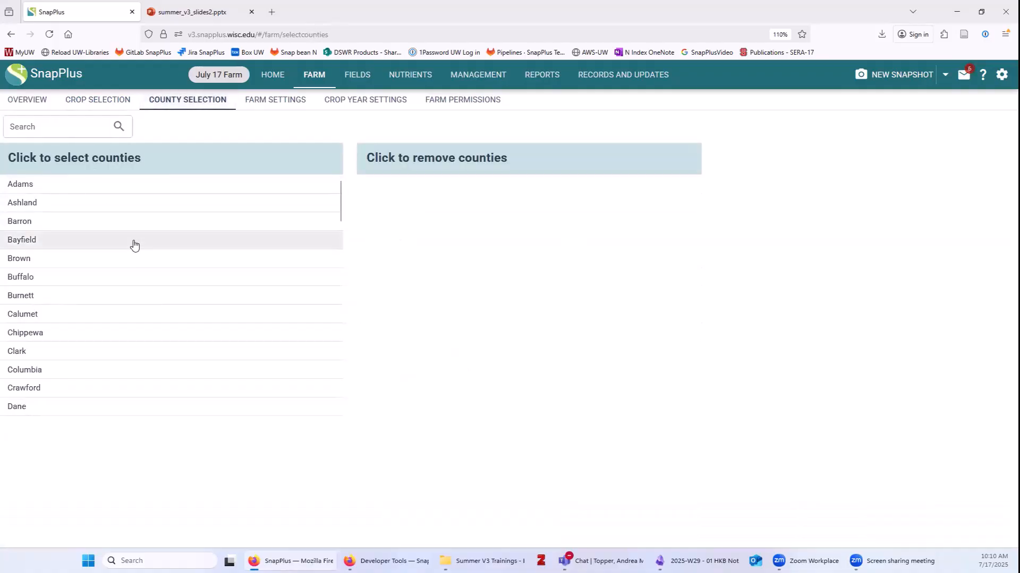
Select Columbia and Manitowoc as the farm's counties.
click(130, 369)
scroll(130, 369, down, 9)
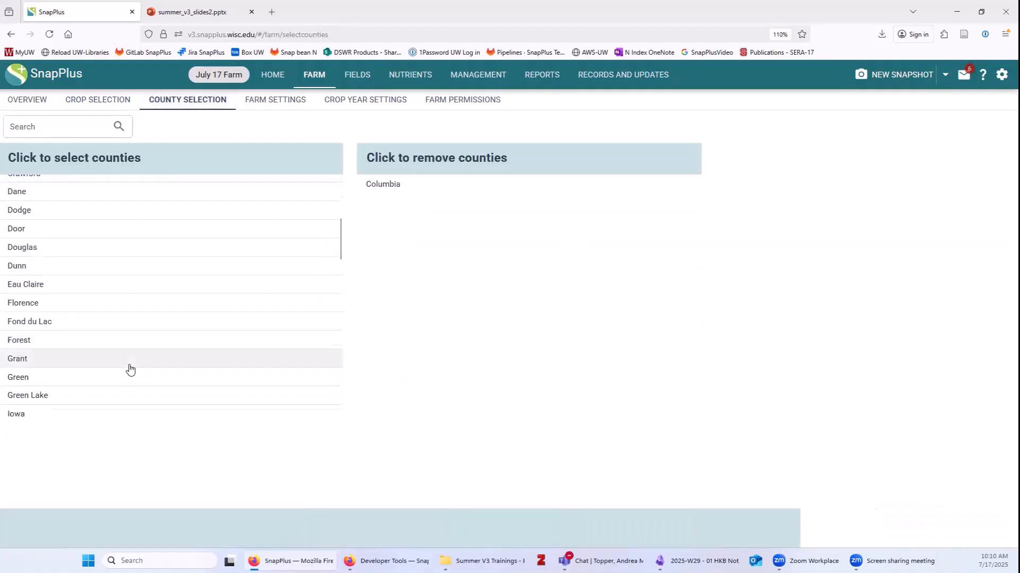
click(63, 335)
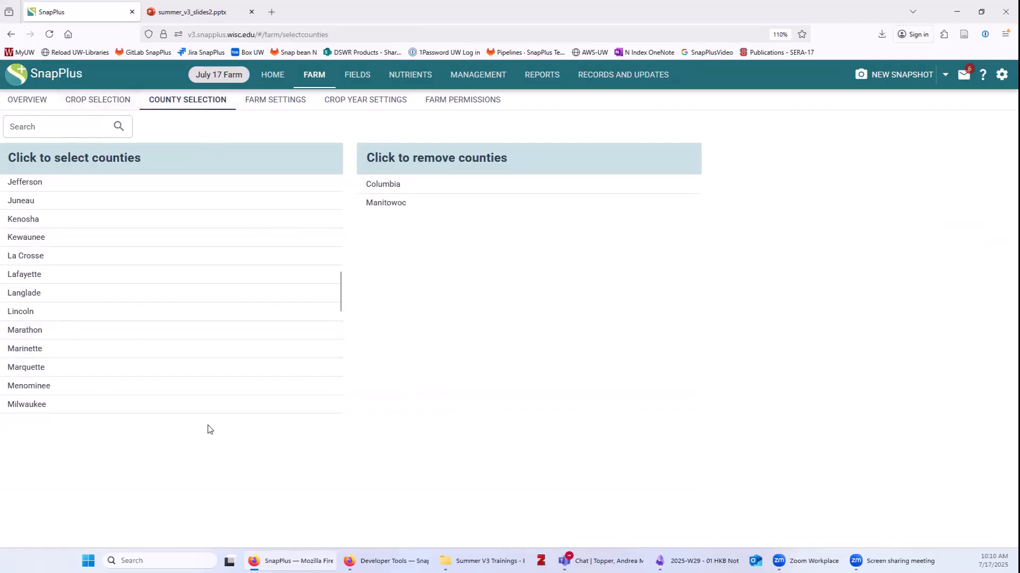
click(274, 103)
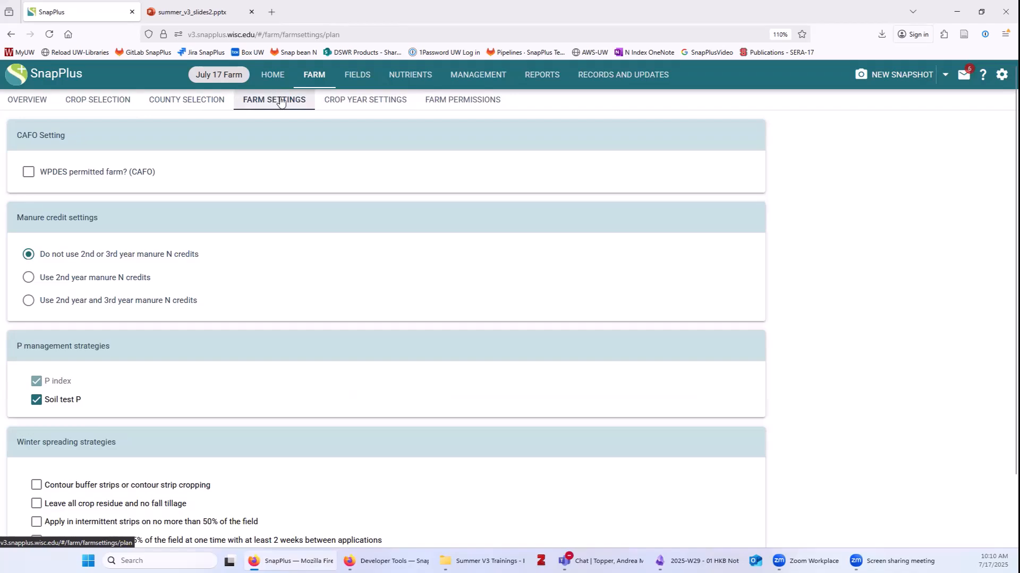
Switch to 2nd year manure N credits and uncheck Soil test P, leaving P index.
click(29, 279)
click(36, 401)
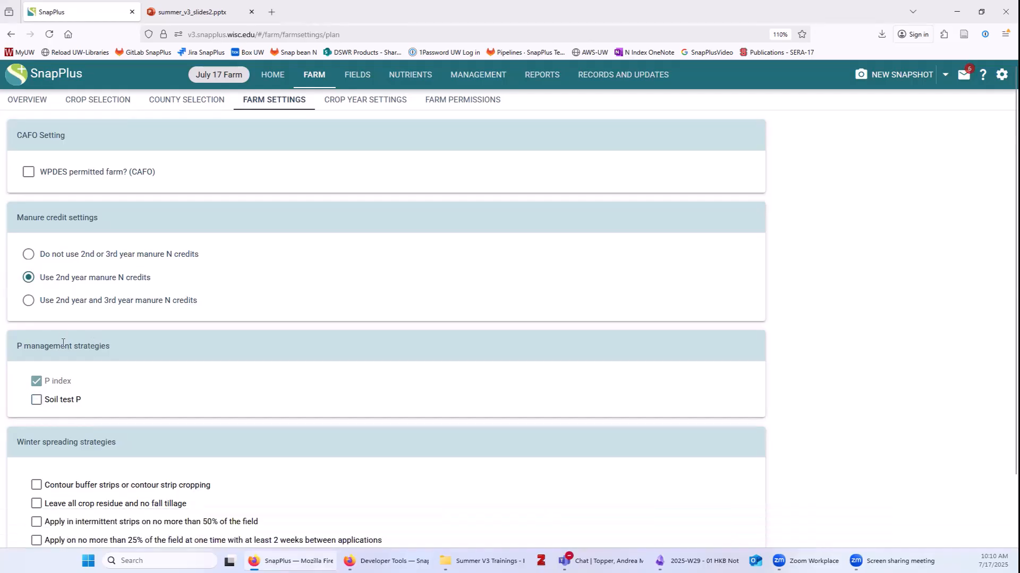
scroll(310, 357, down, 2)
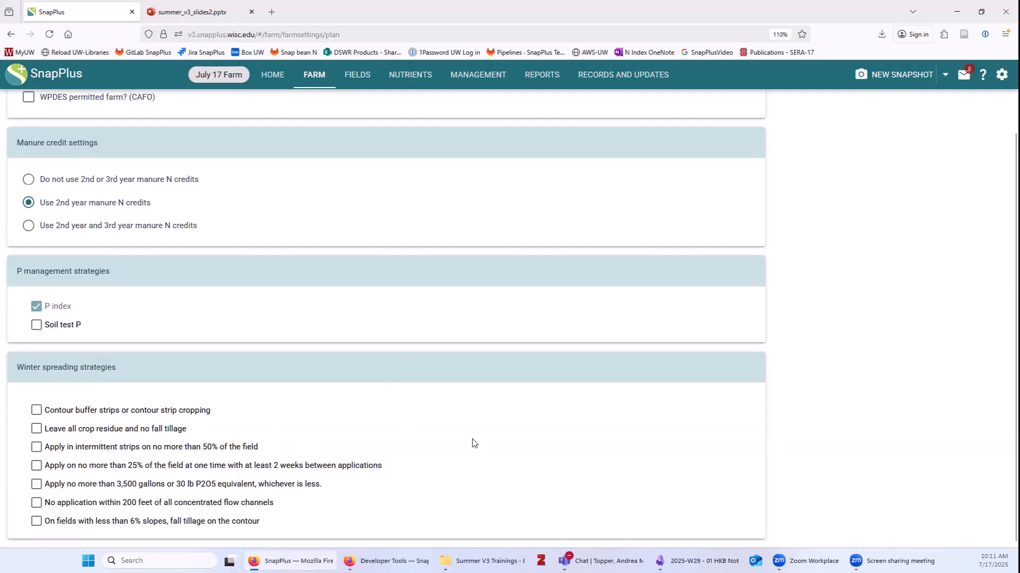
scroll(475, 443, up, 2)
Enable Equipment calibration as a 2025 application rate method in Crop Year Settings.
click(363, 105)
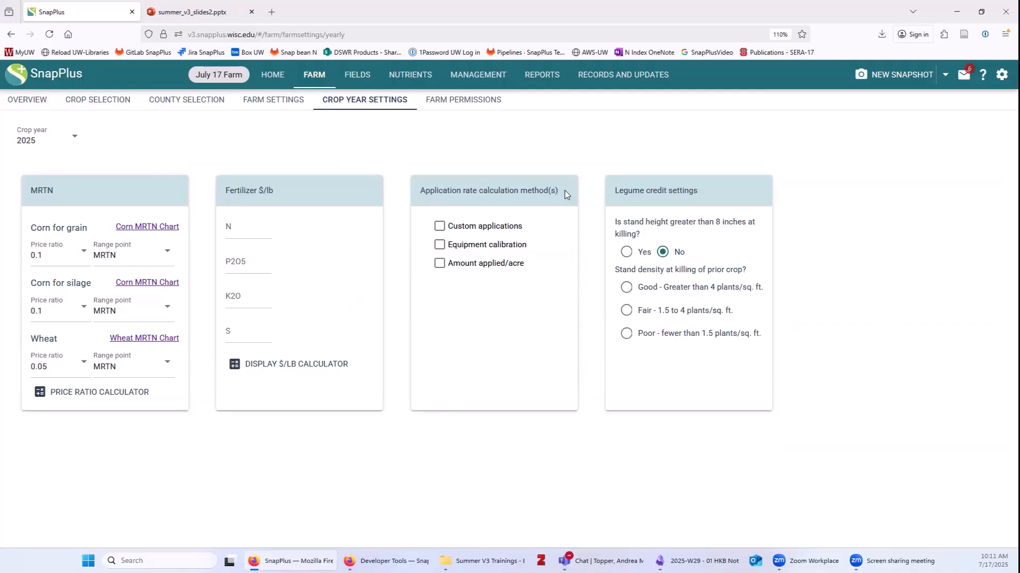
click(439, 250)
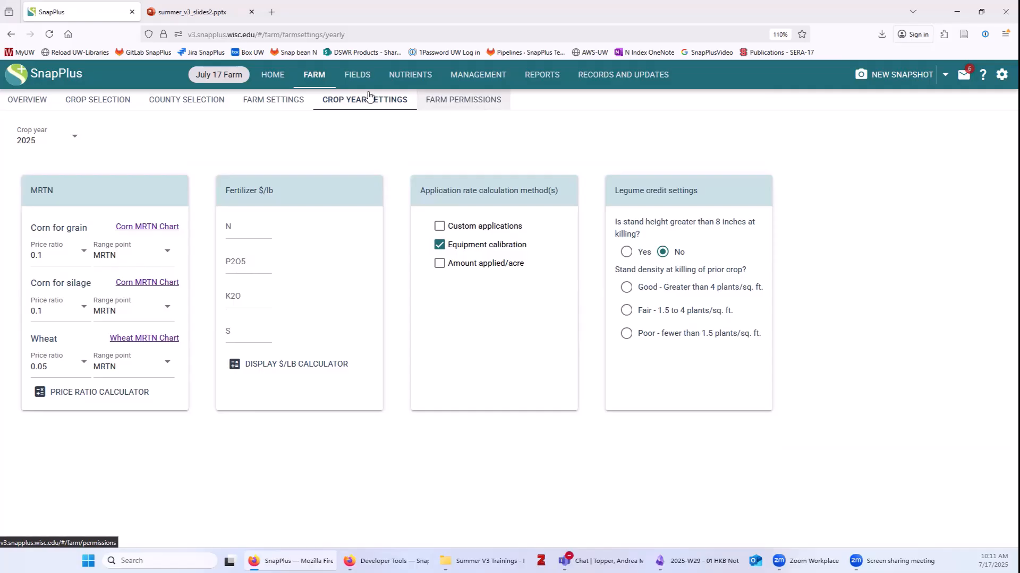
click(355, 77)
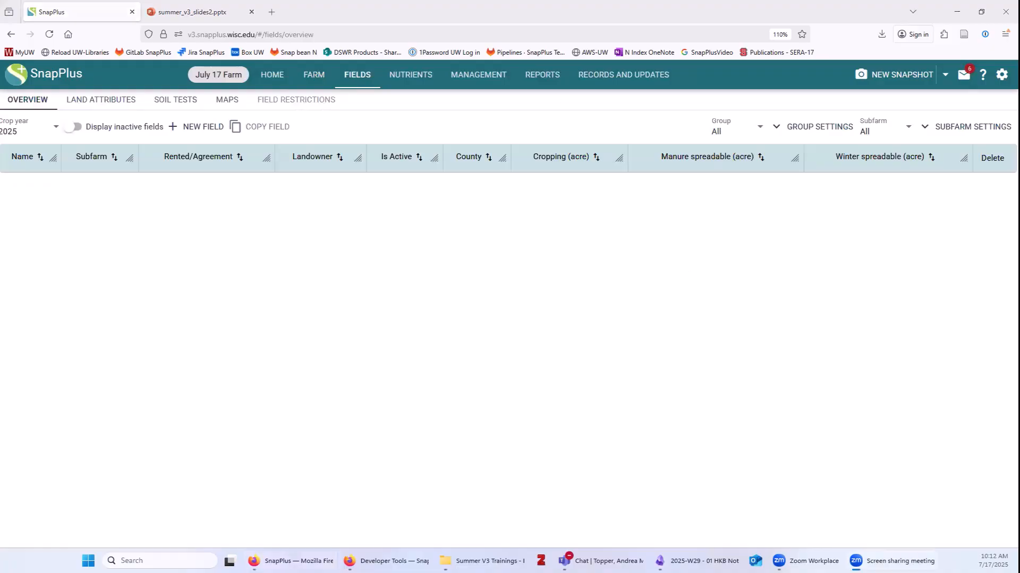
Go to the Soil Tests page and expand the Import Soil Tests options.
click(387, 372)
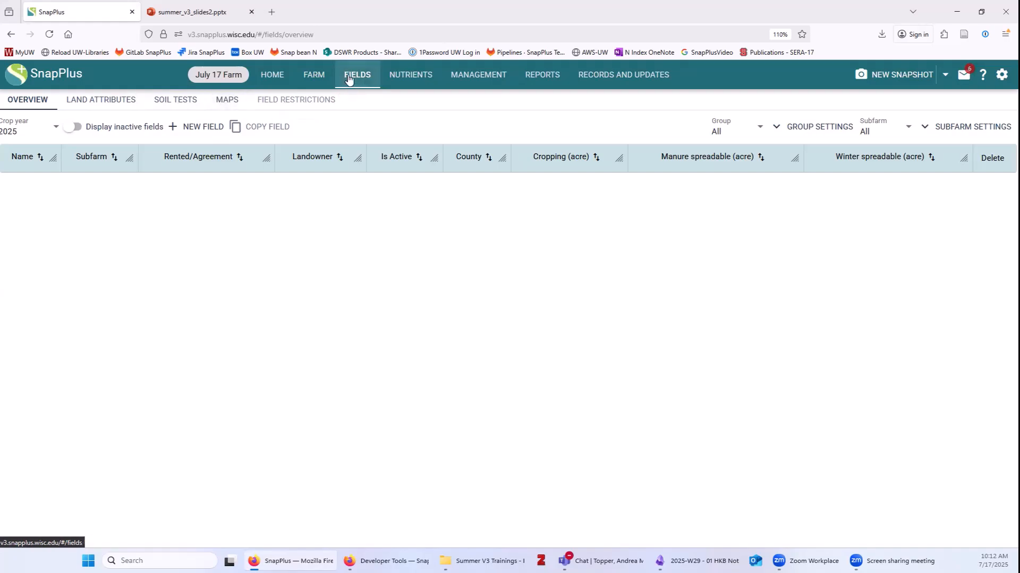
click(181, 104)
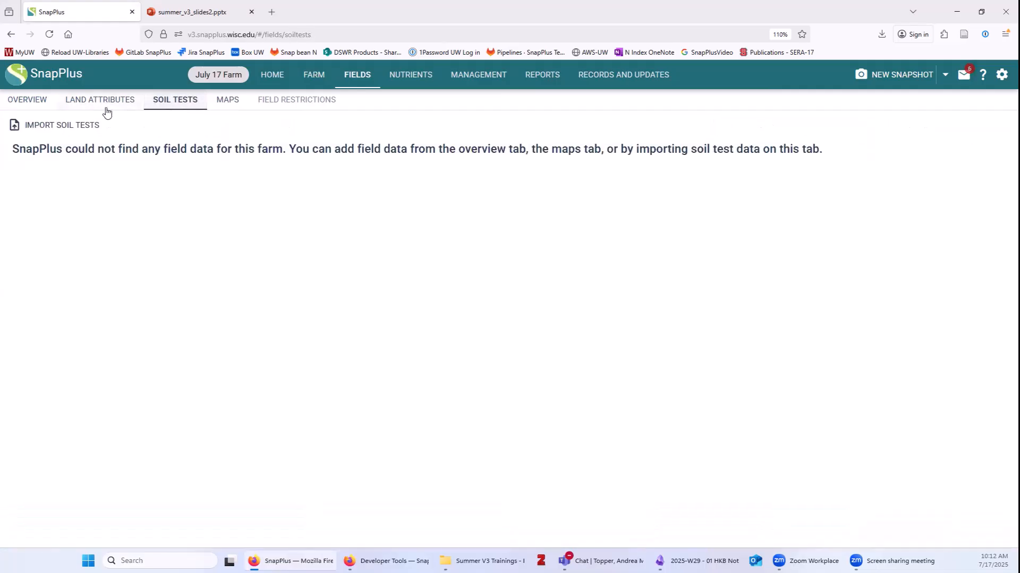
click(62, 127)
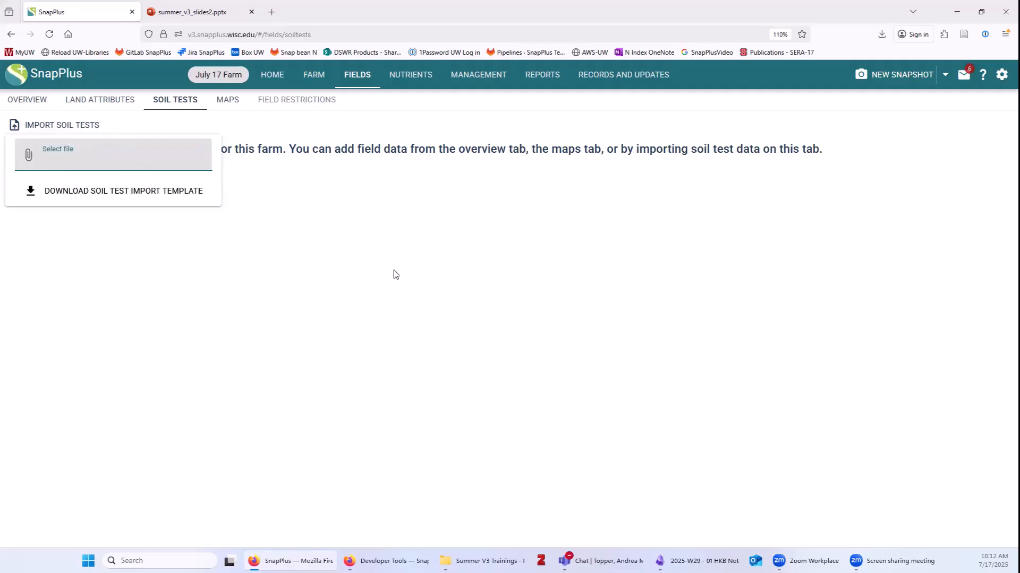
Load SoilTests.csv into the Import soil tests dialog to review samples for Fields 1–3.
click(56, 155)
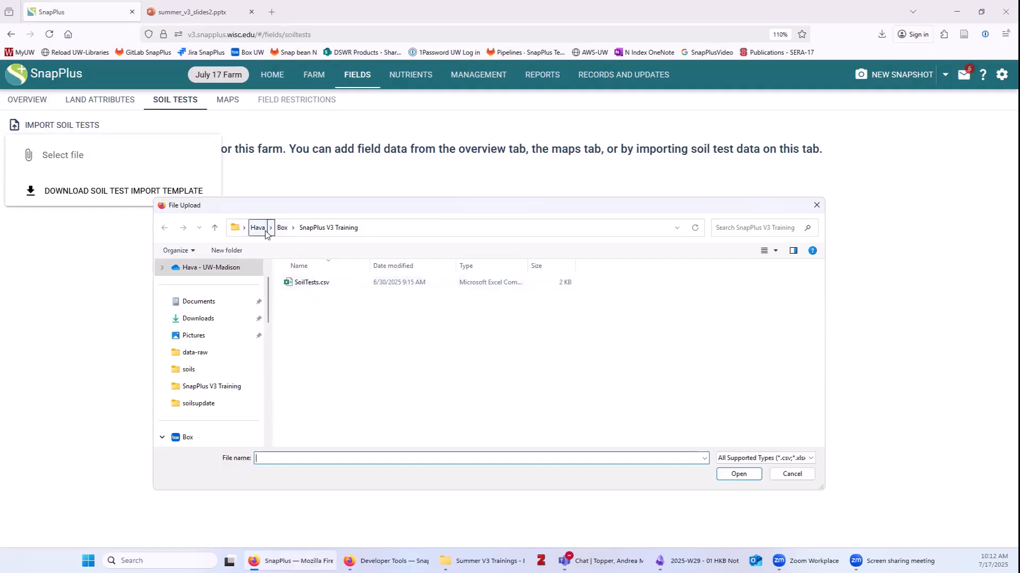
click(318, 283)
click(740, 473)
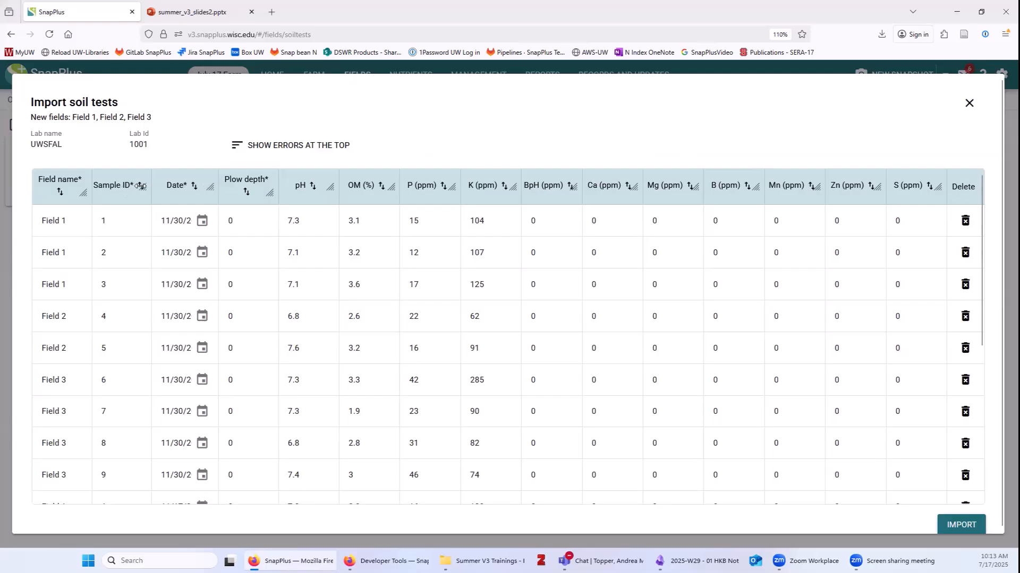
Widen and sort the Field name column with Field 1 first, then import the soil tests.
drag(85, 193, 193, 187)
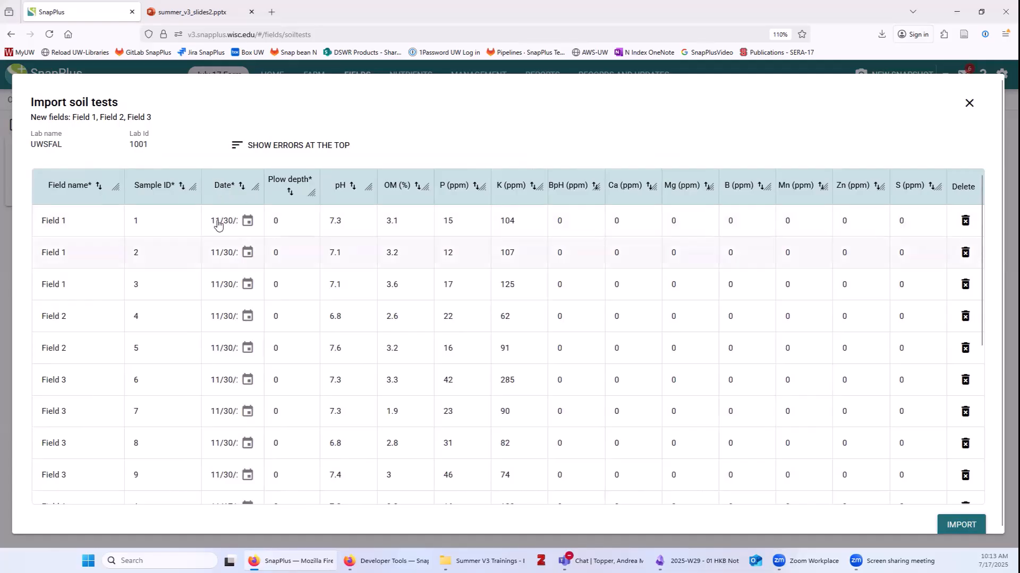
scroll(95, 396, down, 3)
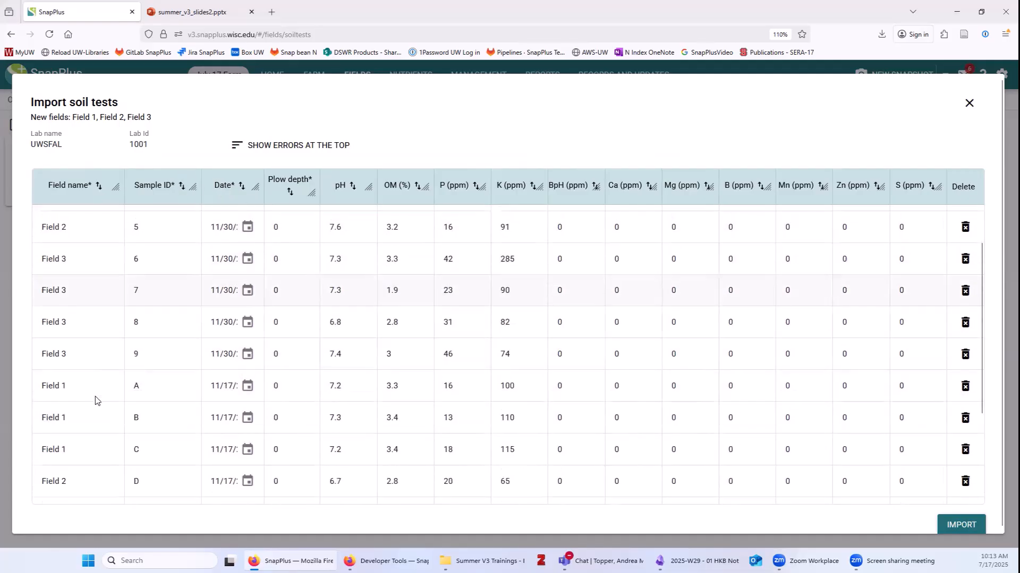
scroll(86, 441, up, 3)
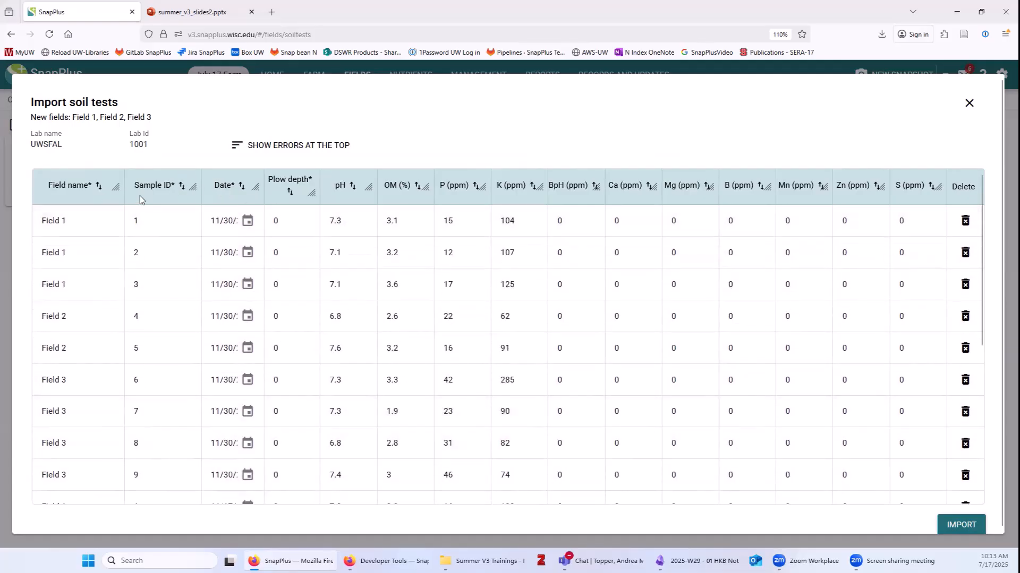
click(68, 187)
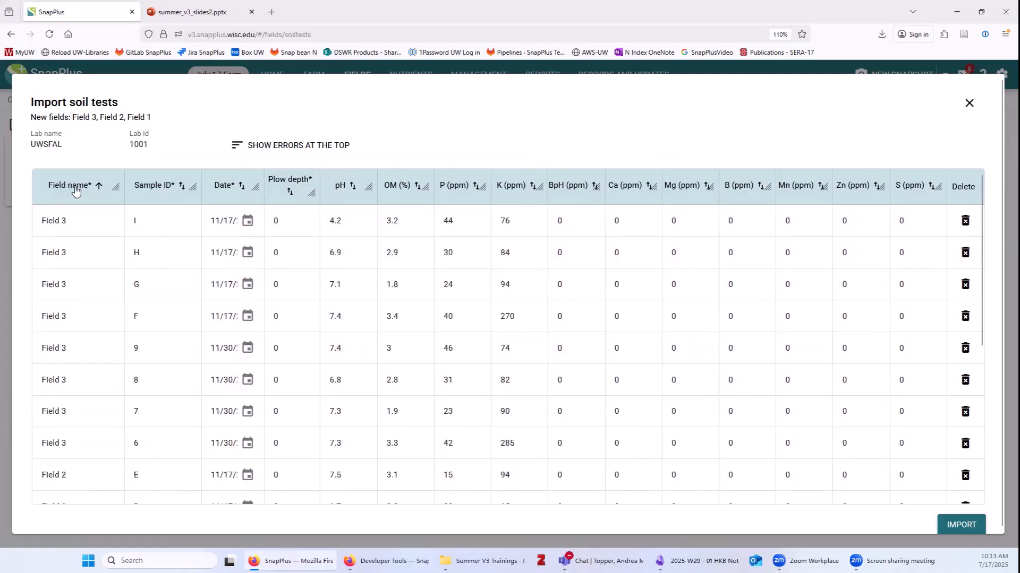
click(73, 187)
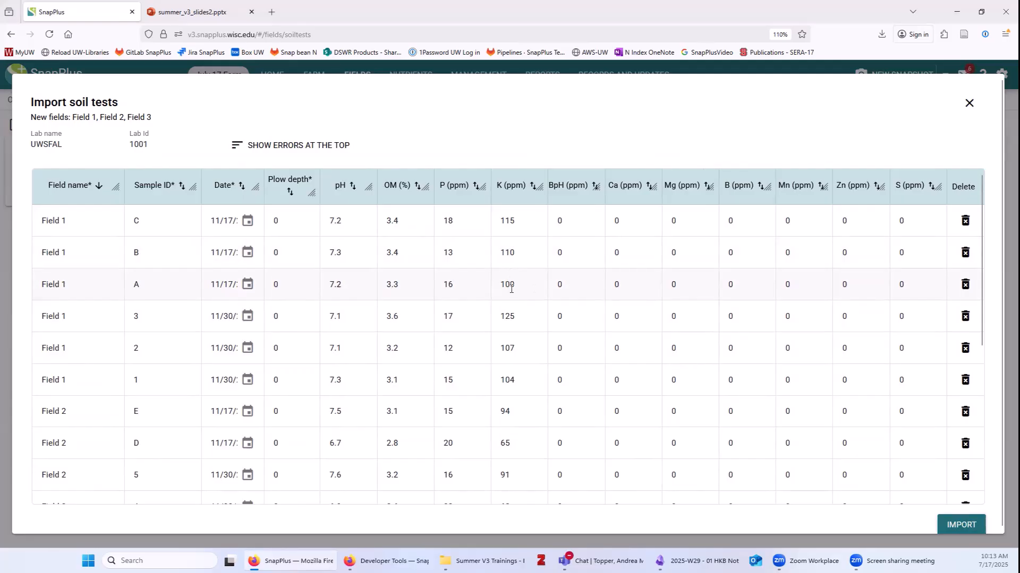
scroll(489, 371, down, 5)
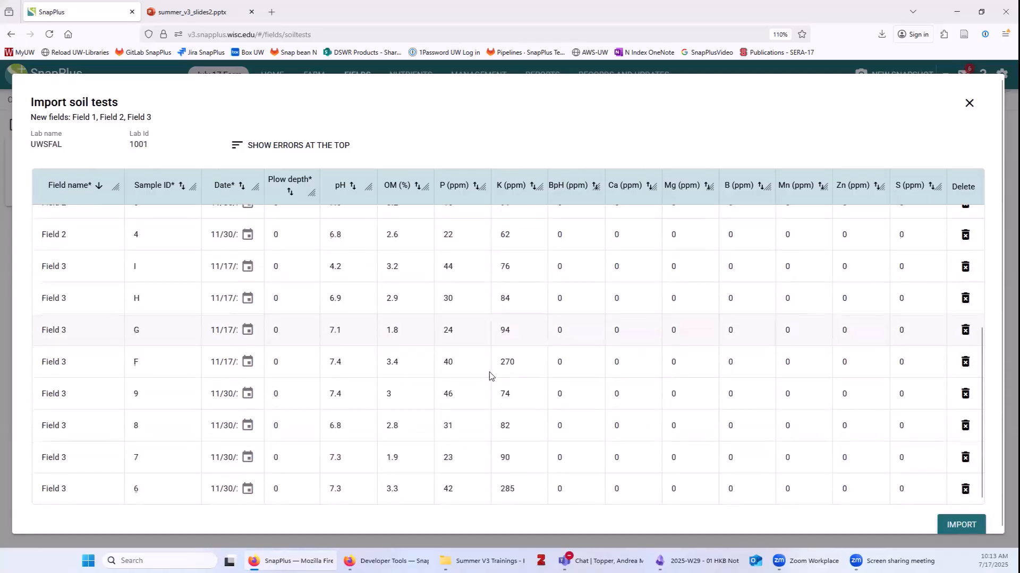
scroll(488, 379, up, 5)
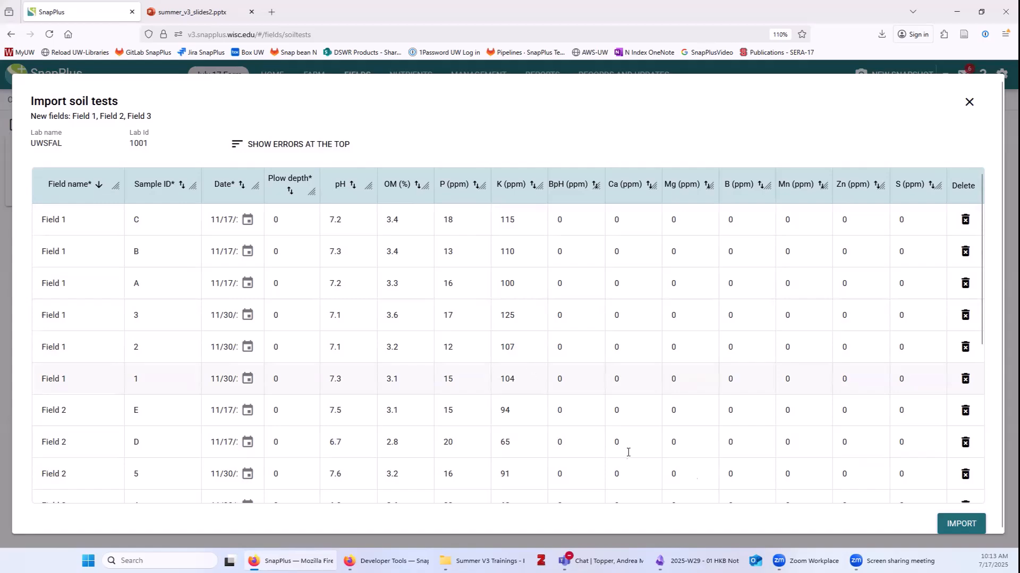
click(960, 524)
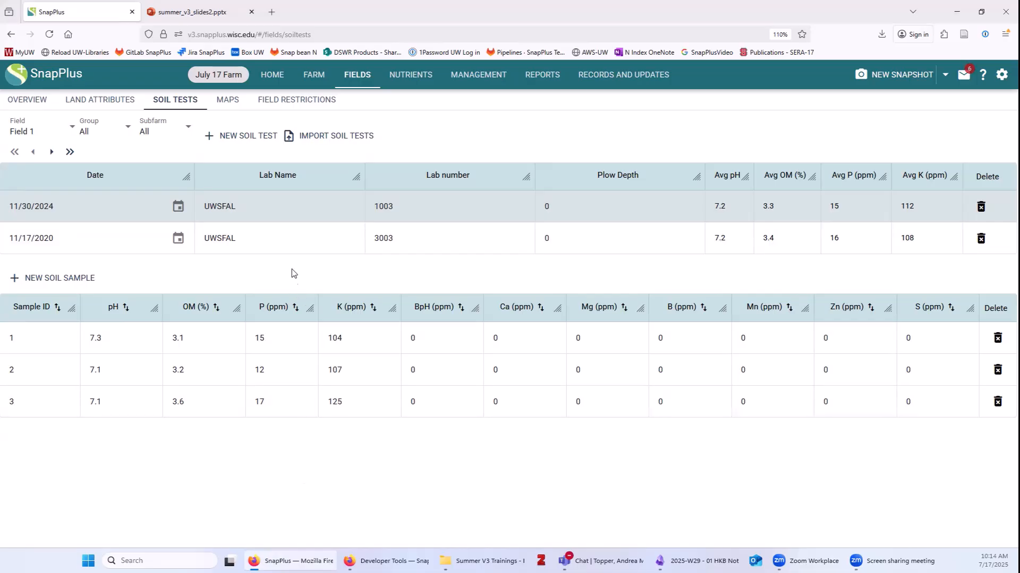
click(282, 234)
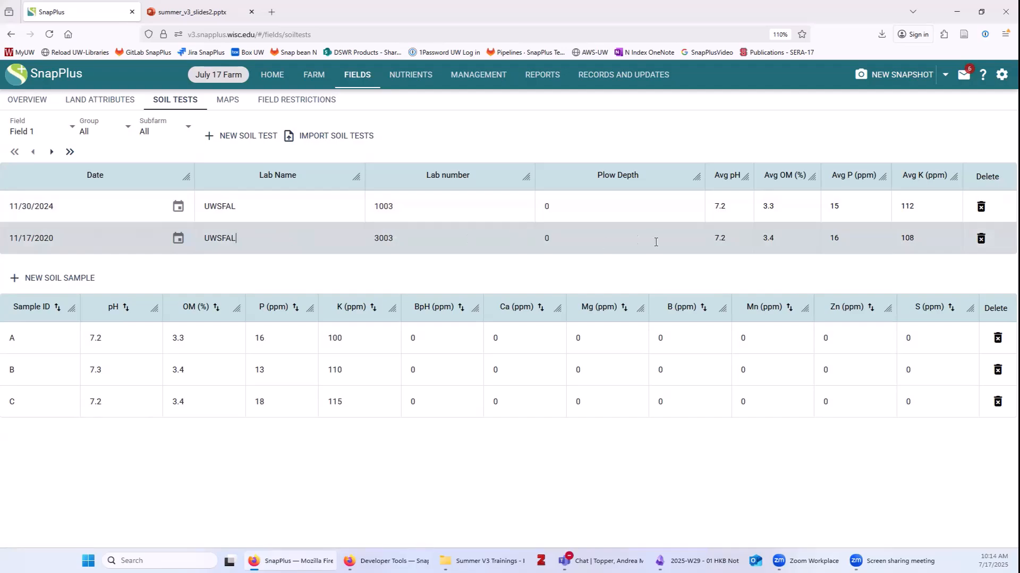
click(426, 204)
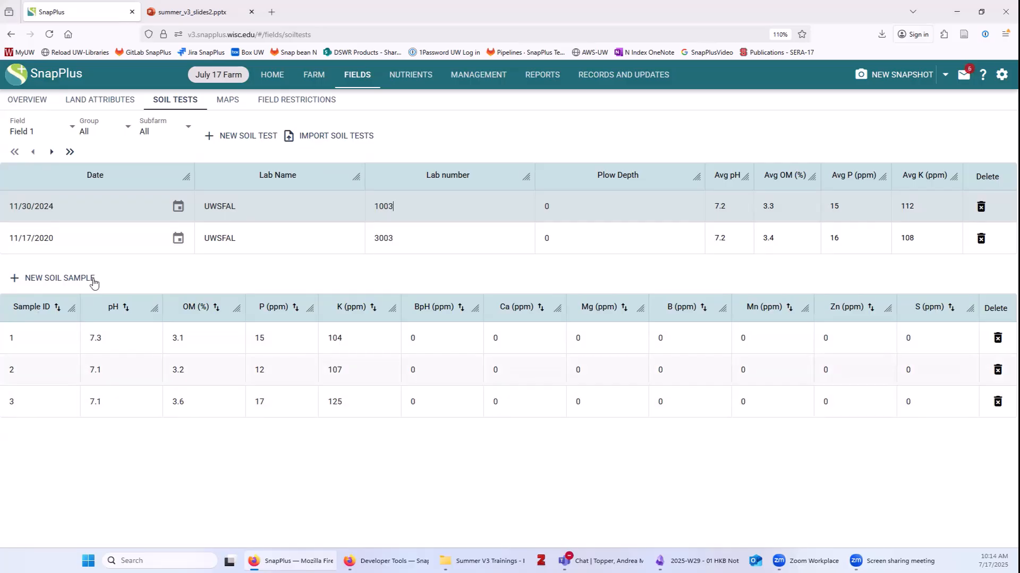
click(93, 246)
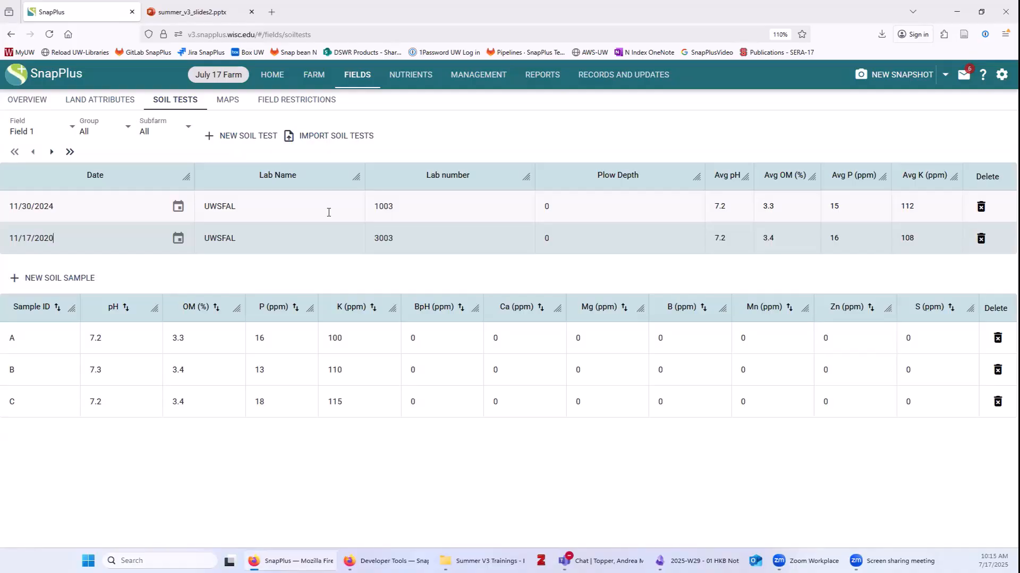
Go to the Maps page and expand then collapse the Tile Drainage layers.
click(227, 102)
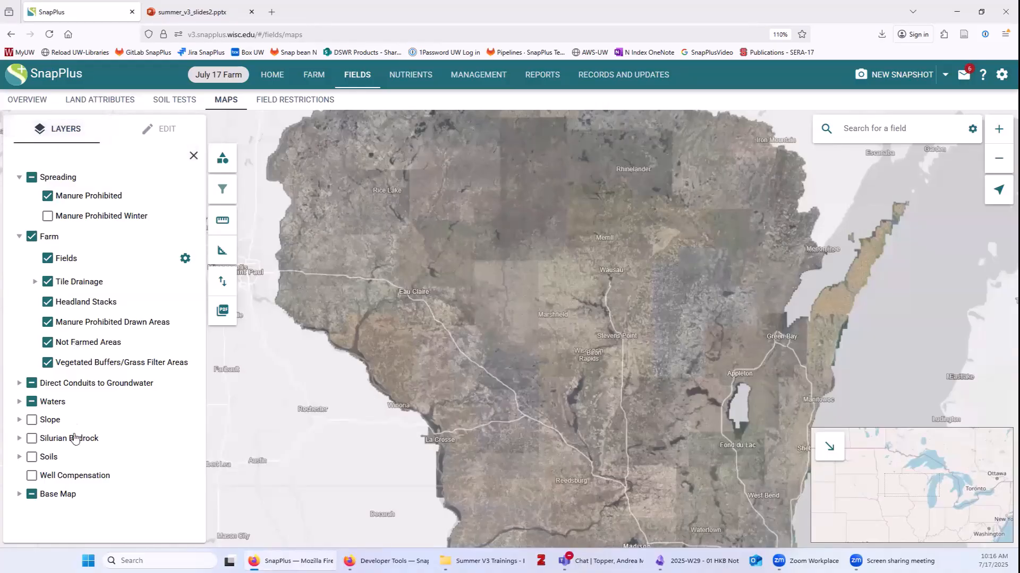
click(35, 282)
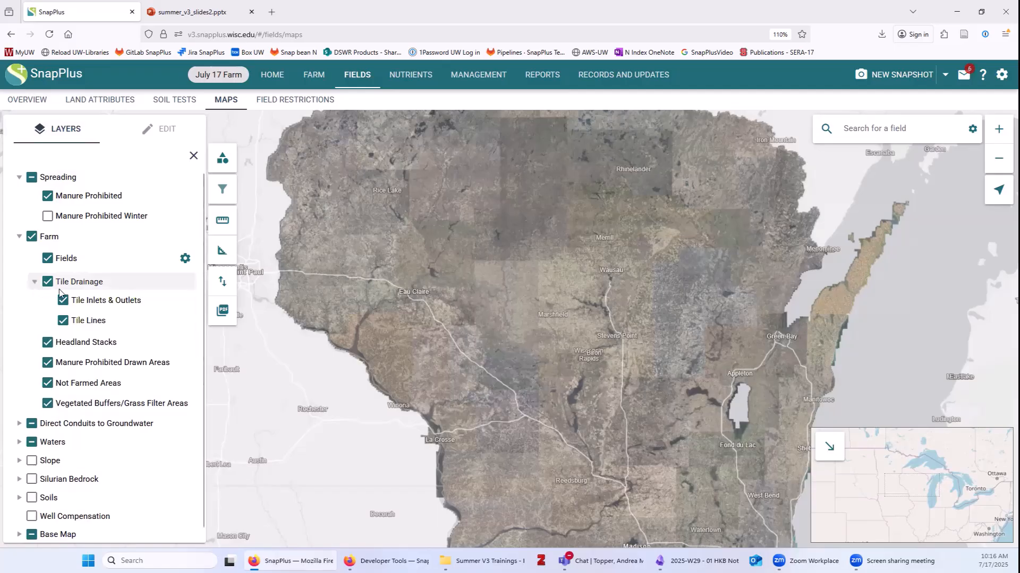
click(35, 282)
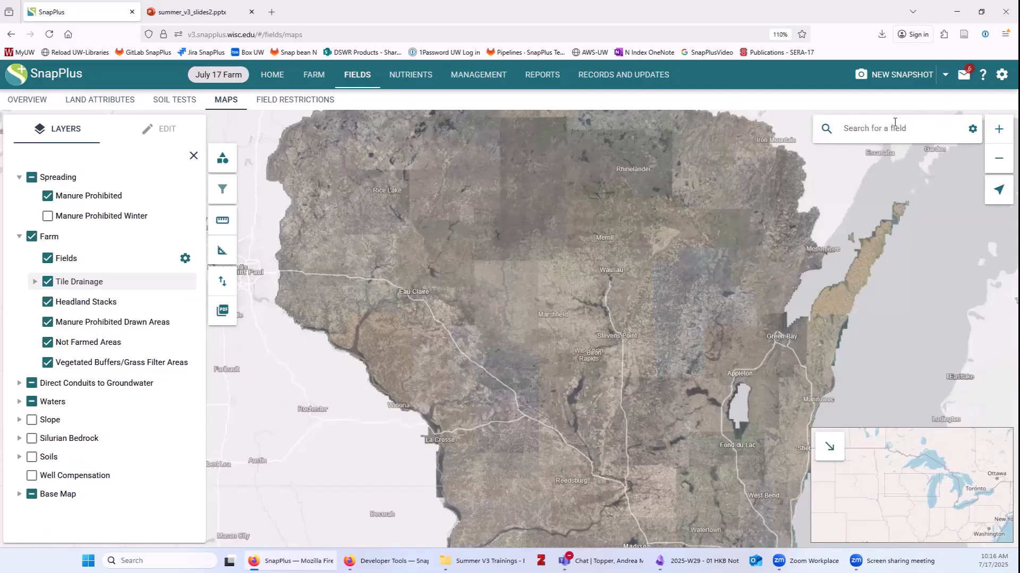
Change the map search type from field names to Search by Address.
click(854, 132)
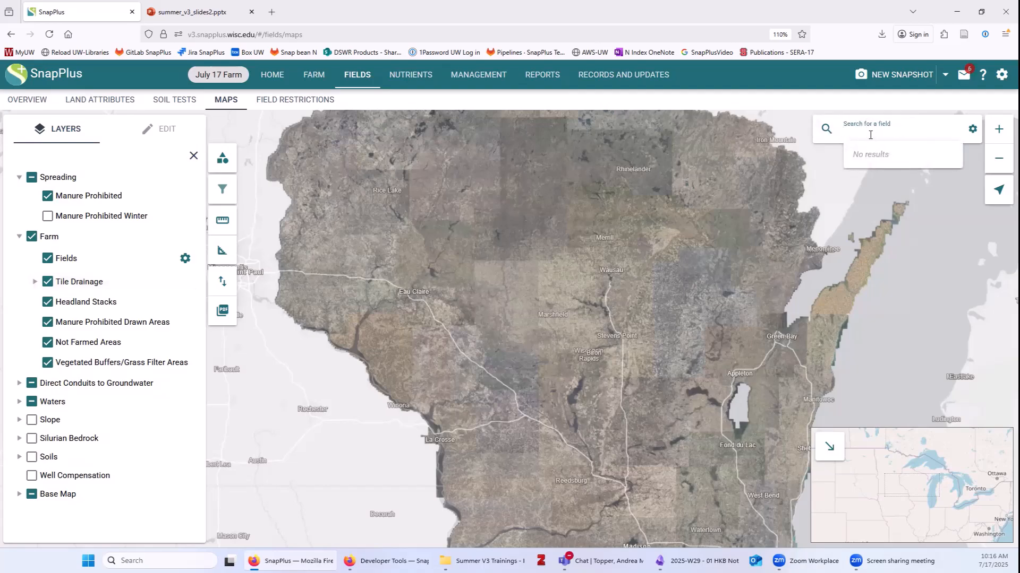
click(973, 134)
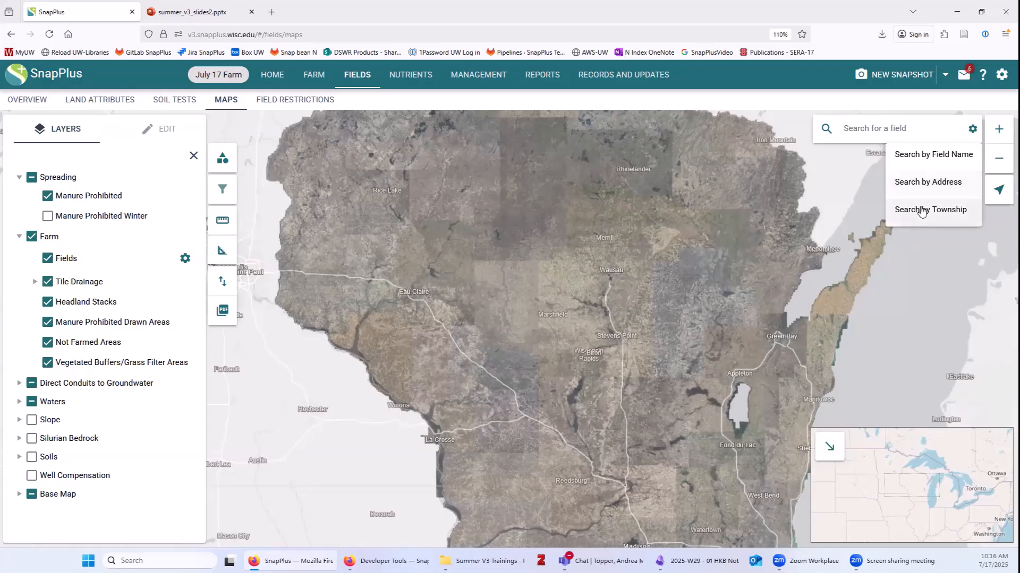
click(926, 184)
click(907, 126)
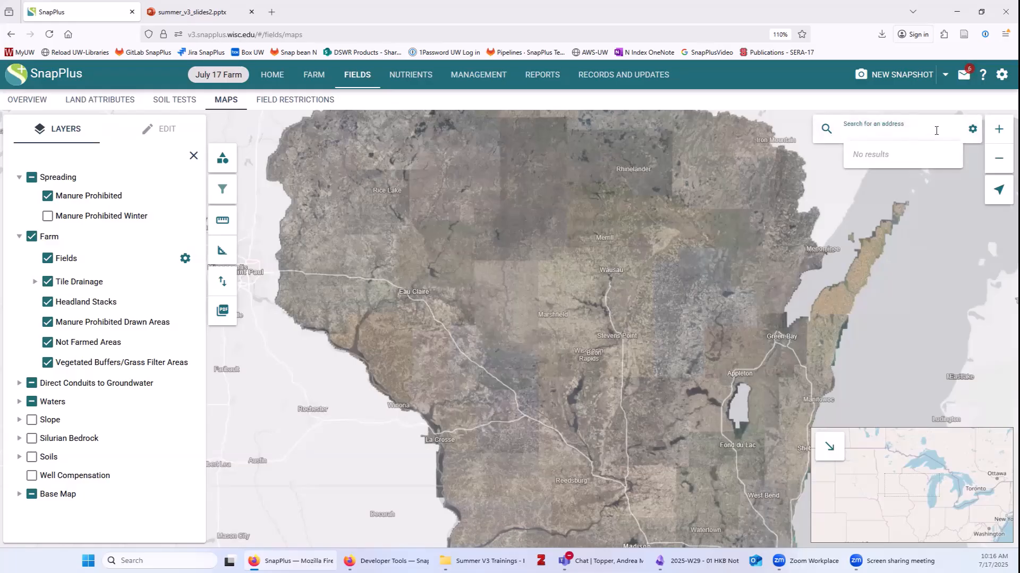
click(972, 129)
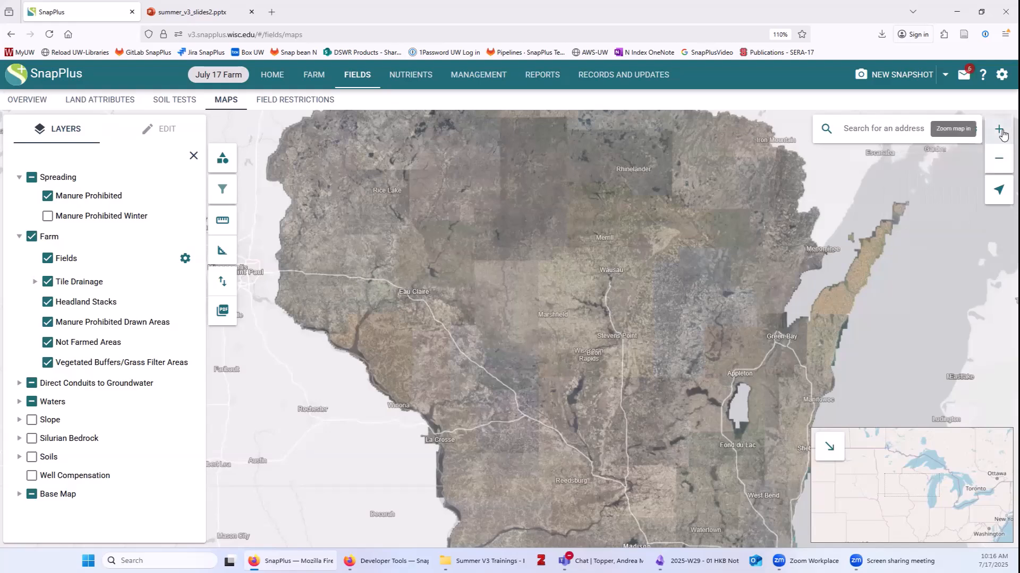
Zoom into farmland around Lake Jeanette and Lake Virginia and hide the overview map.
click(1001, 163)
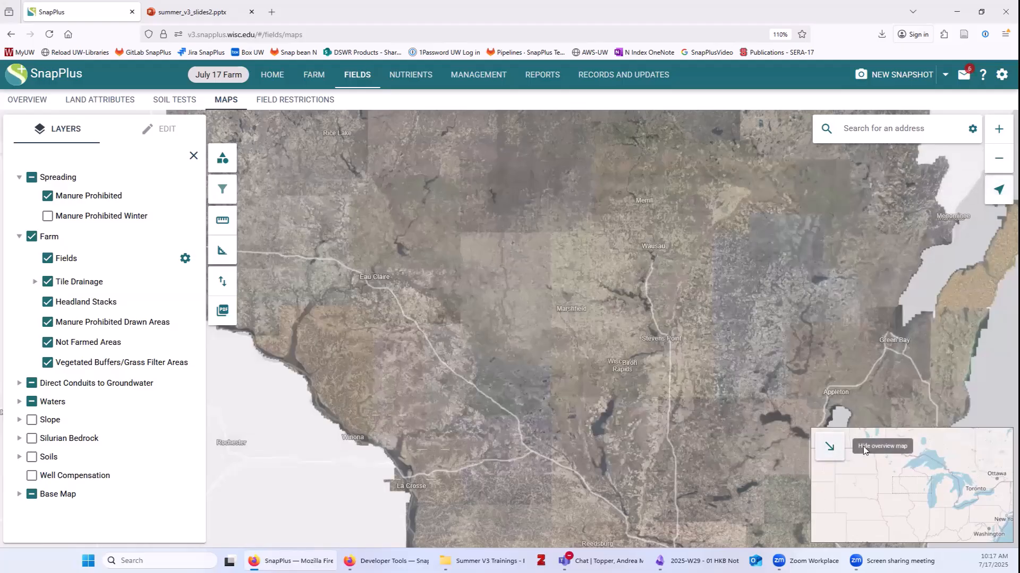
scroll(690, 459, up, 1)
scroll(651, 368, up, 4)
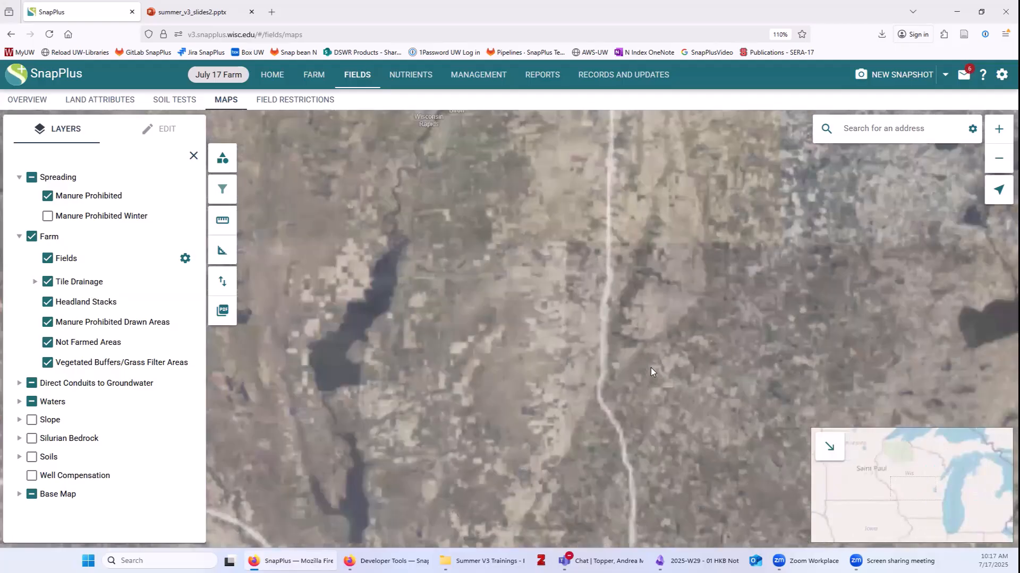
scroll(652, 368, up, 3)
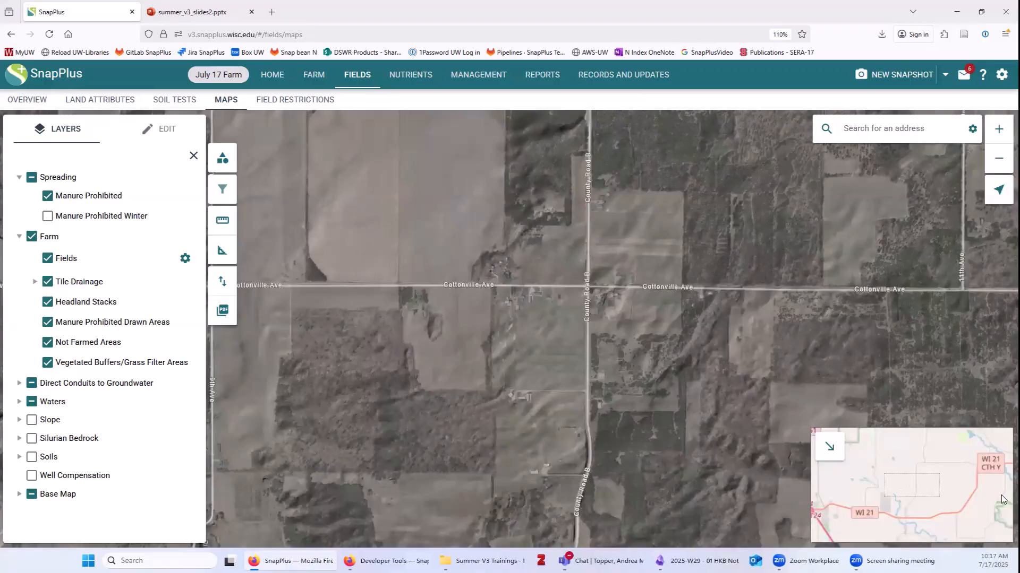
drag(876, 497, 904, 455)
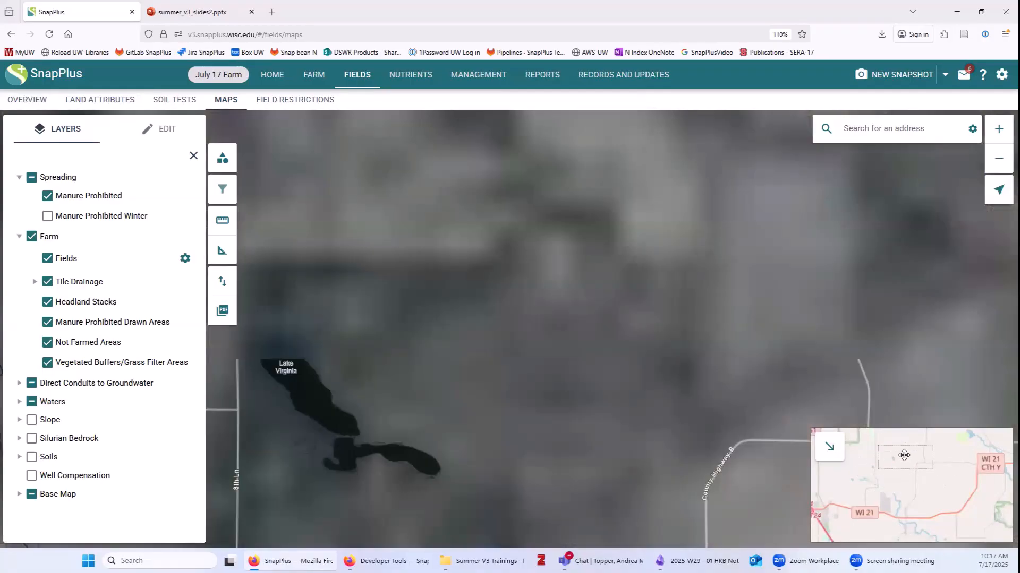
click(868, 465)
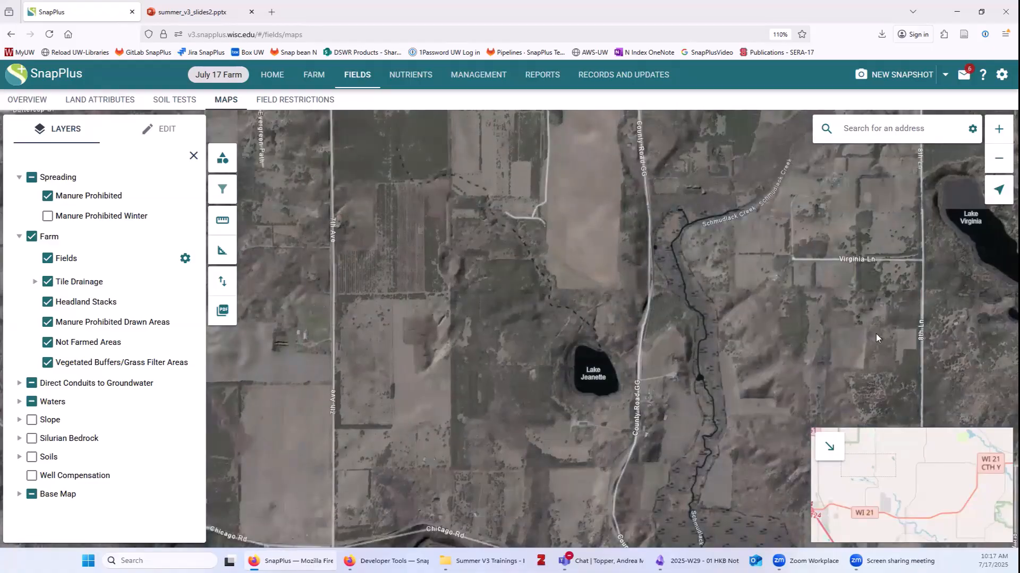
click(830, 447)
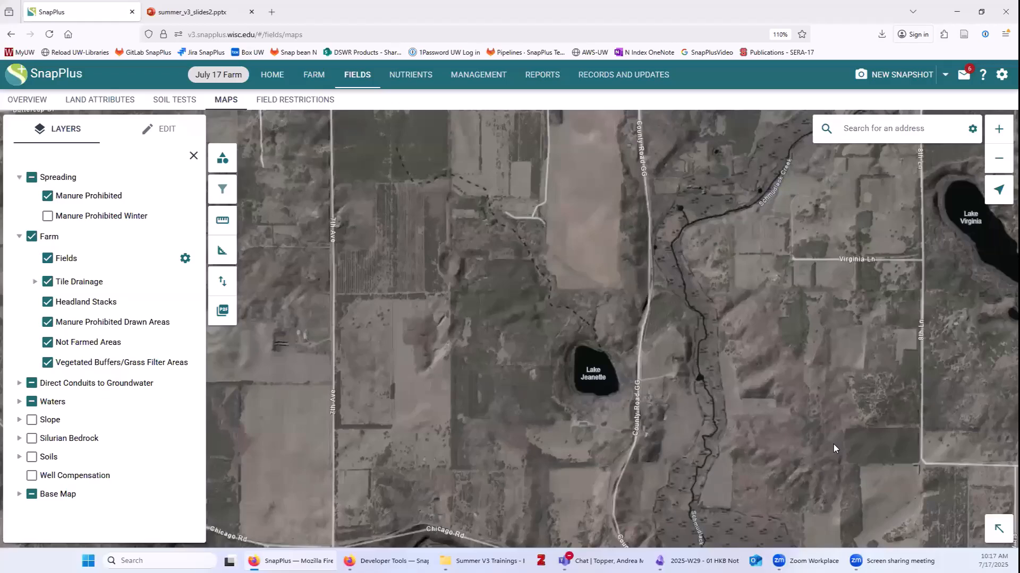
Set up a shapefile import with feature type Fields, marked as created in SnapMaps V3.
click(222, 284)
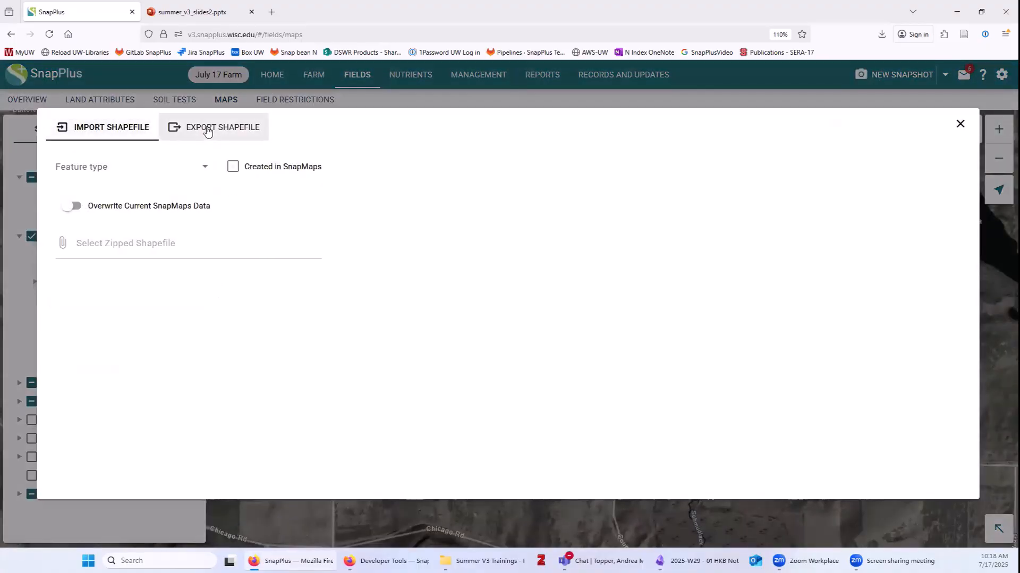
click(98, 131)
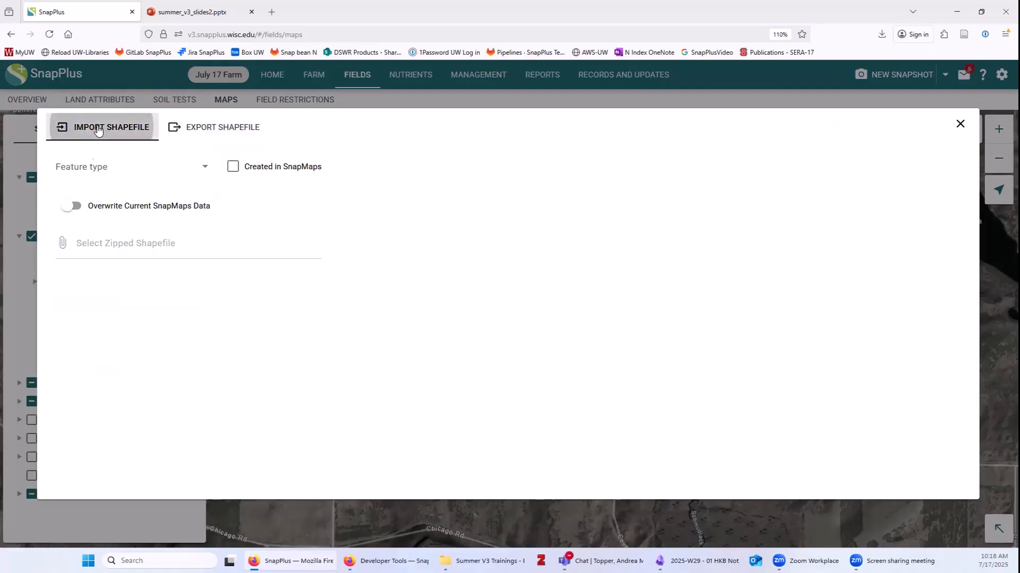
click(125, 170)
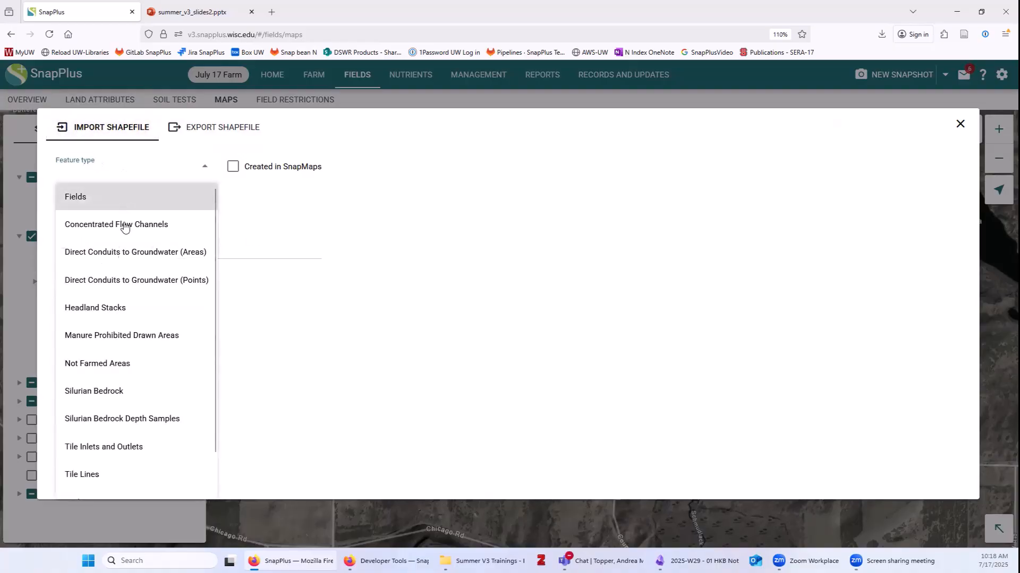
scroll(146, 436, down, 2)
scroll(153, 451, up, 2)
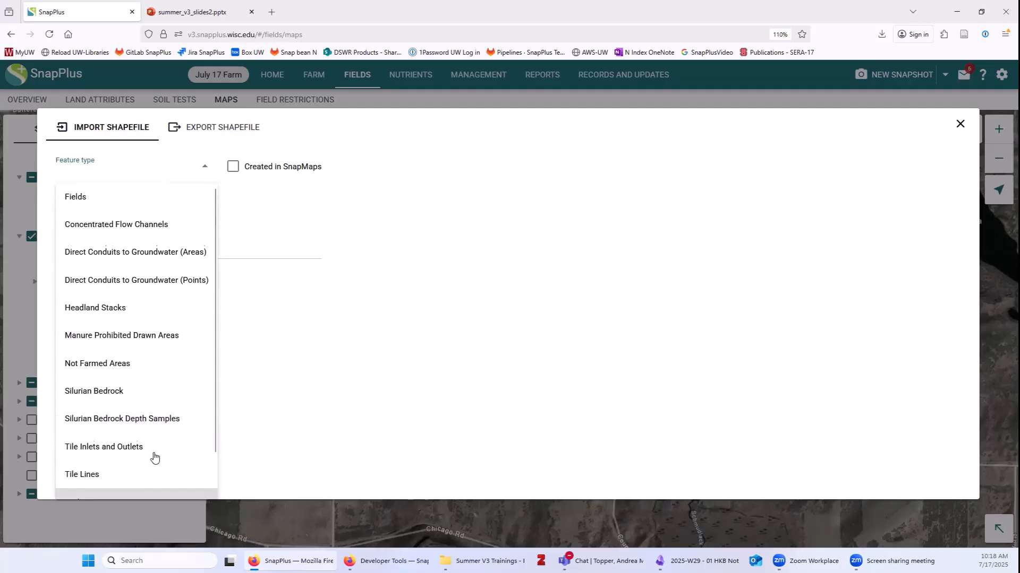
click(77, 197)
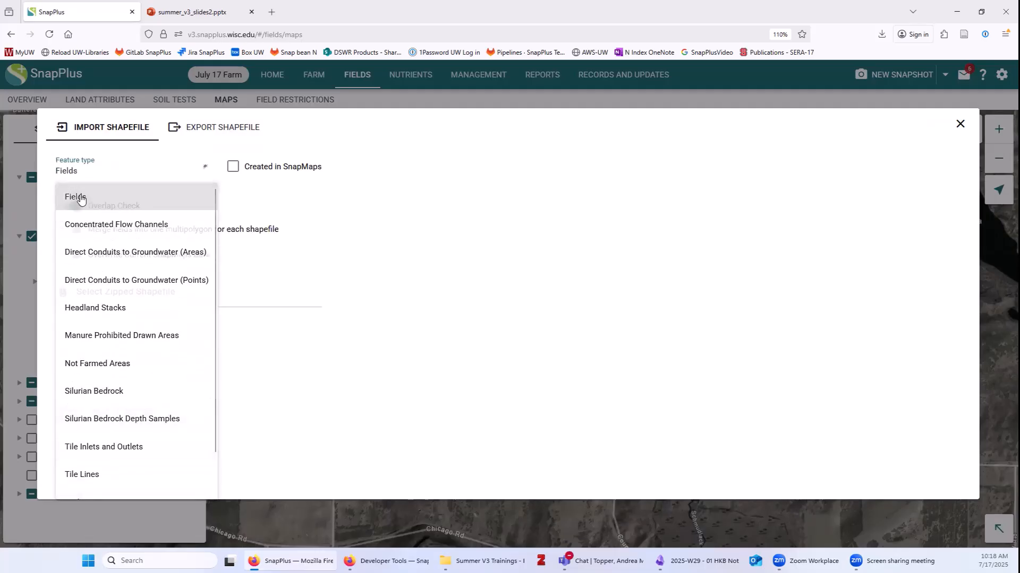
click(233, 168)
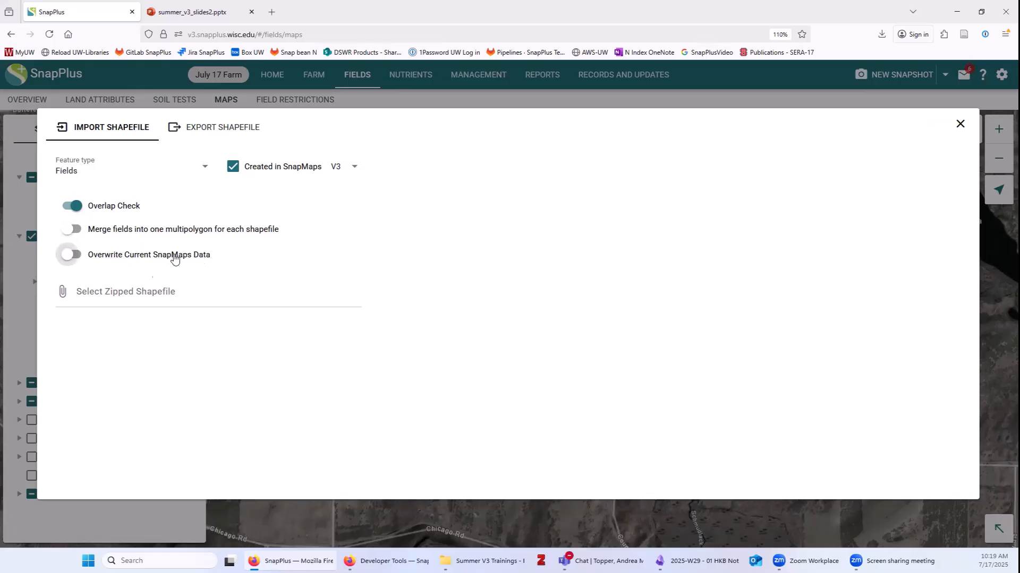
Leave Overwrite Current SnapMaps Data turned off for the Fields import.
click(70, 255)
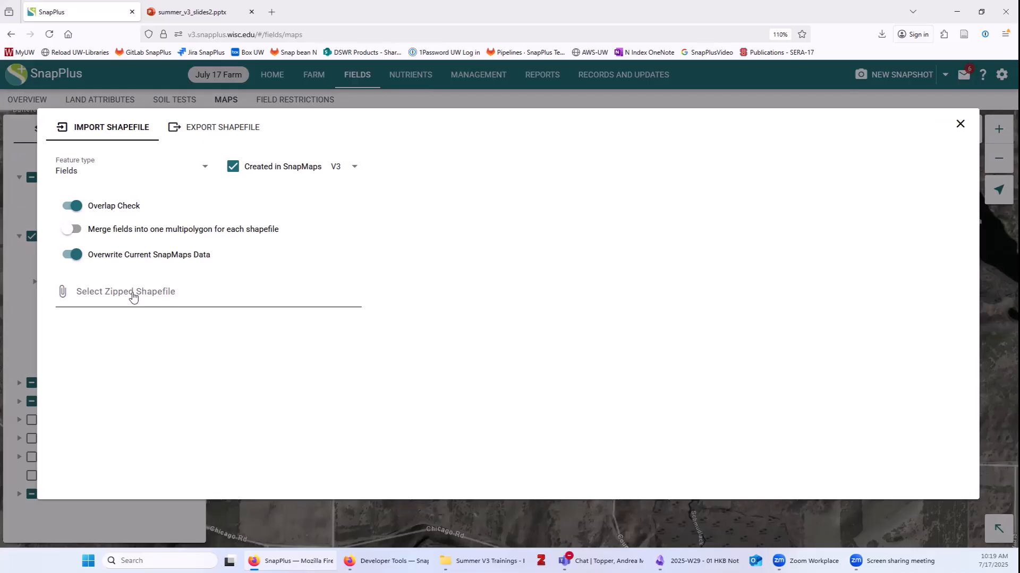
click(76, 256)
Import Fields(2).zip, bringing in 2 fields with 0 errors.
click(110, 304)
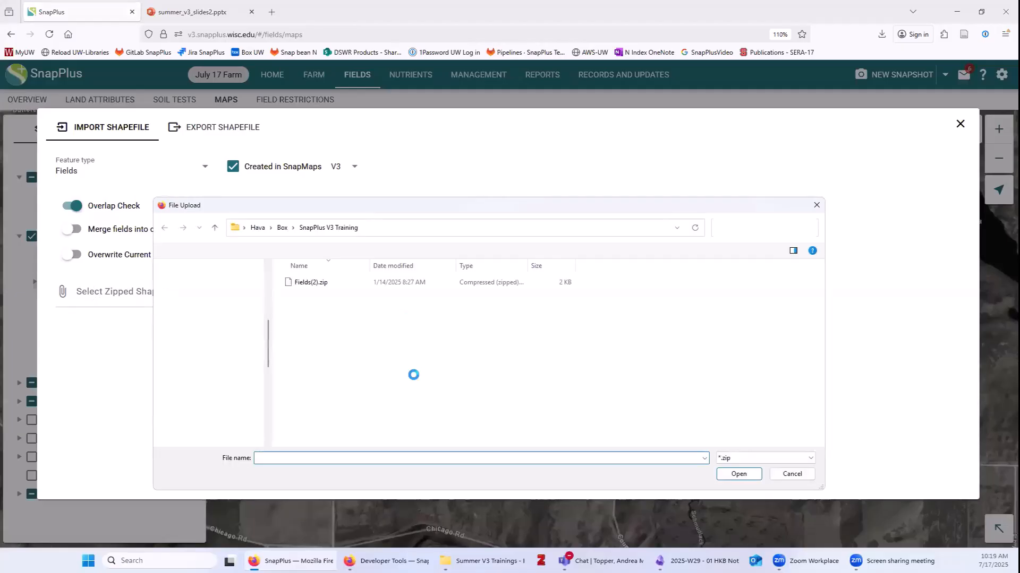
click(313, 287)
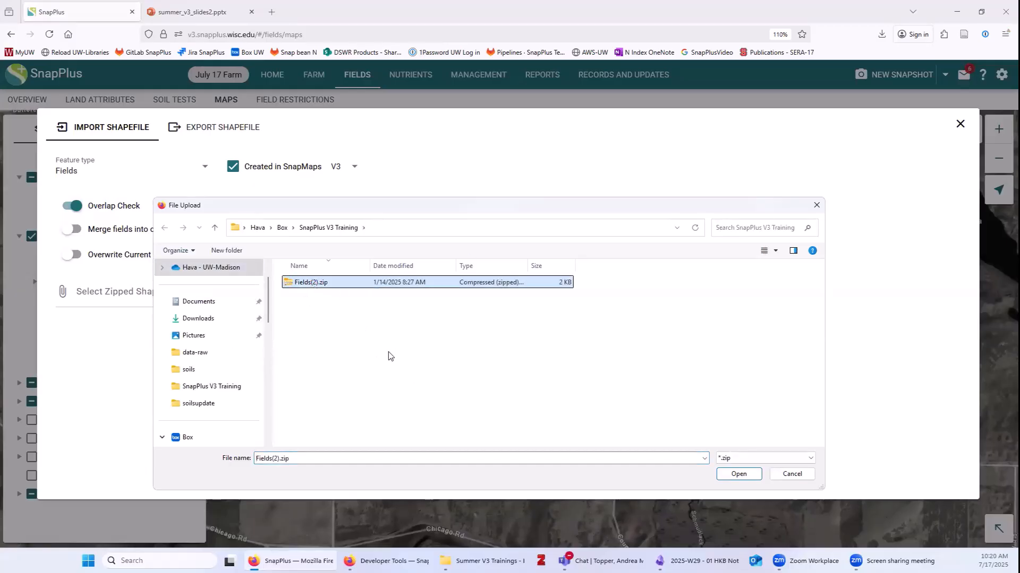
click(737, 476)
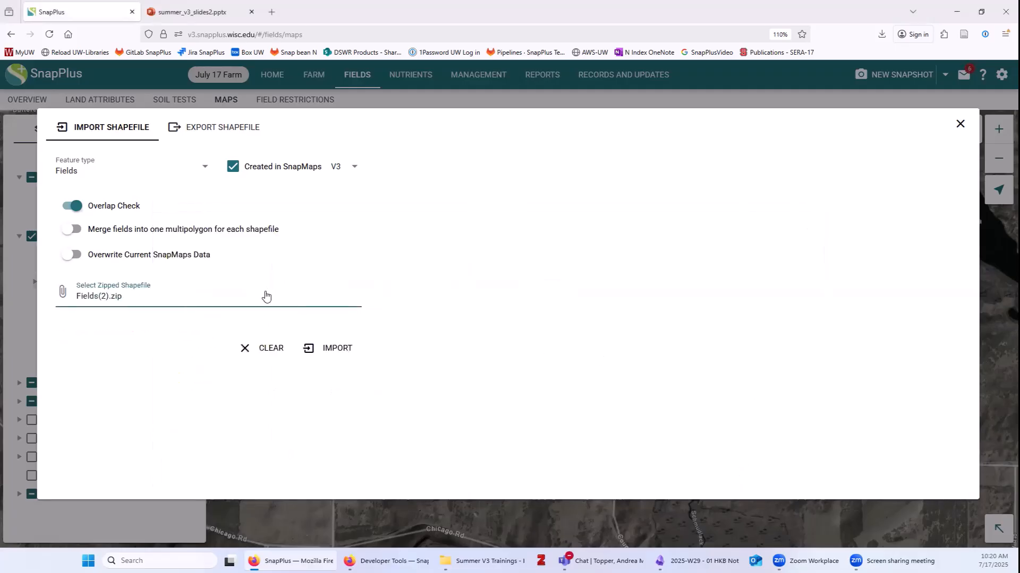
click(334, 351)
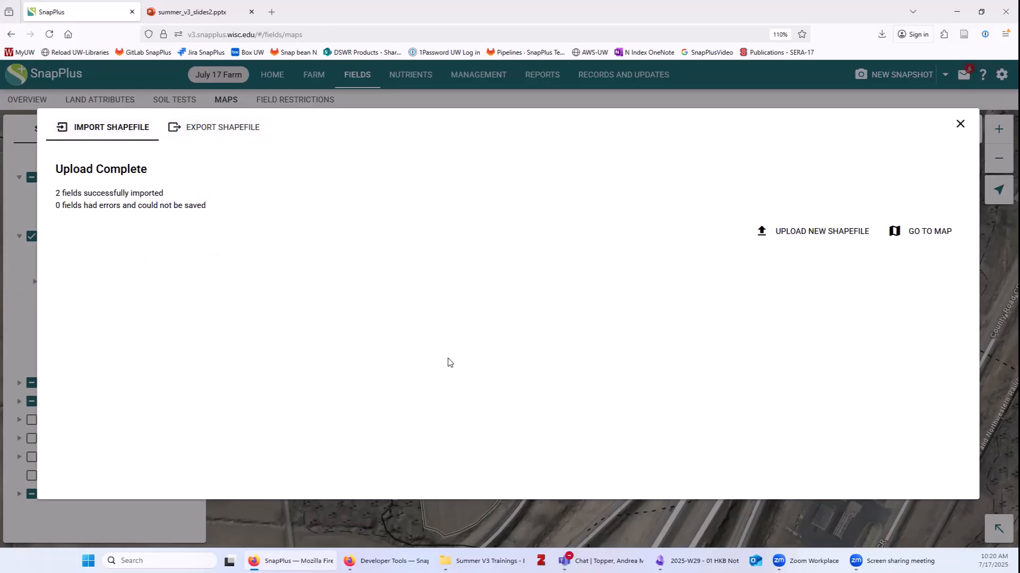
Return to the map and zoom out around the imported Field 1 and Field 2.
click(924, 235)
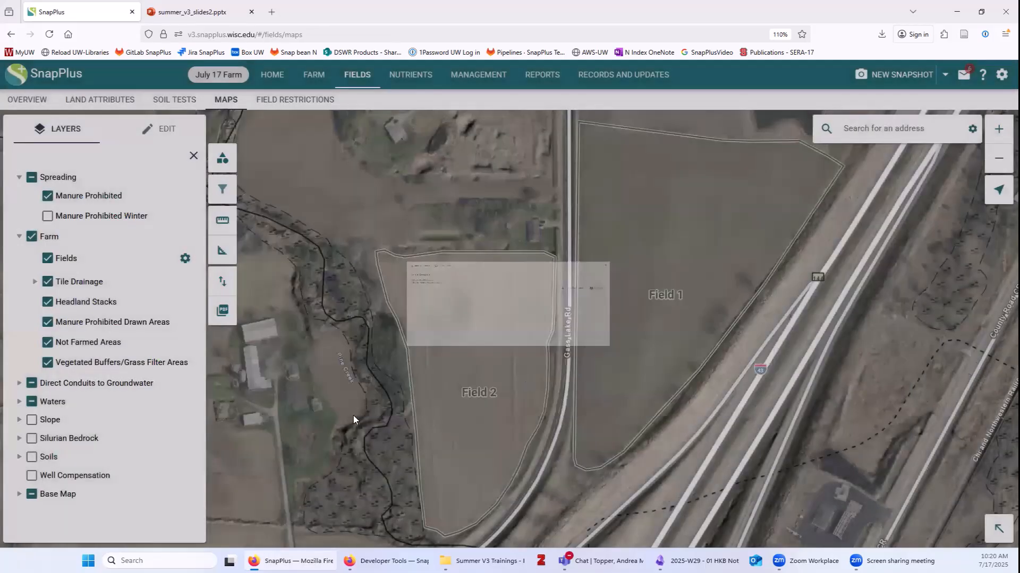
scroll(346, 381, down, 2)
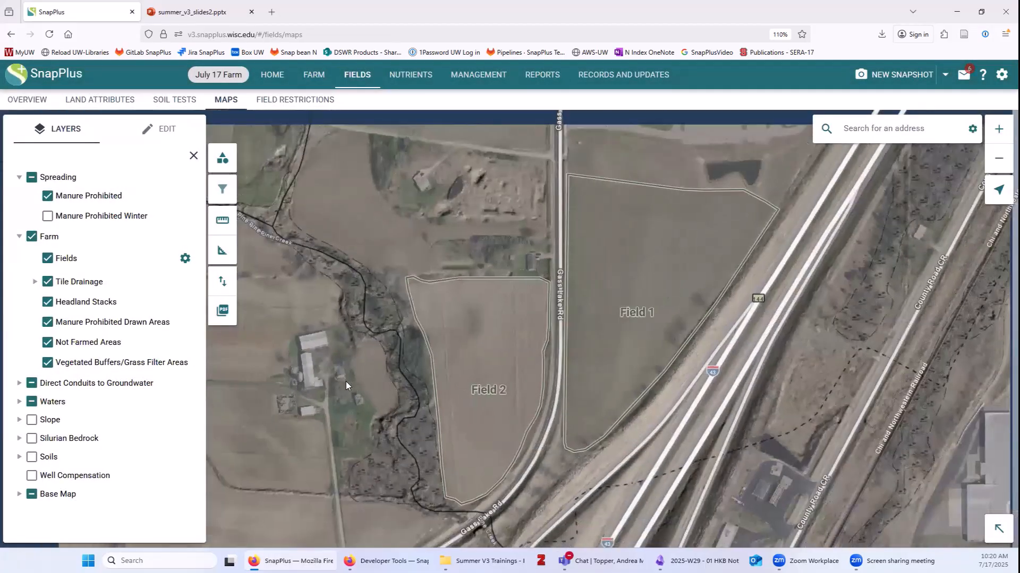
scroll(346, 381, down, 2)
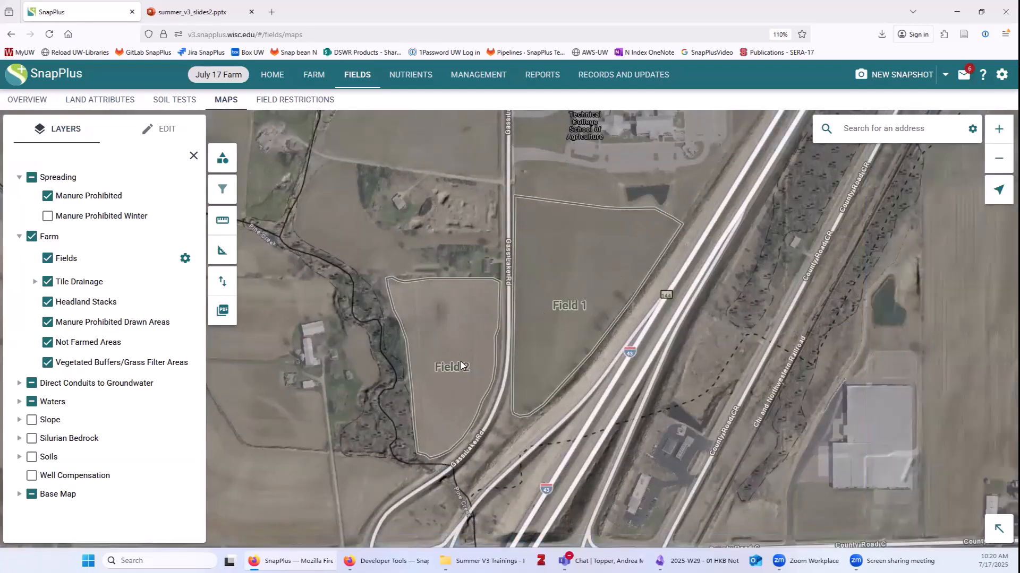
drag(409, 174, 448, 298)
scroll(448, 298, down, 1)
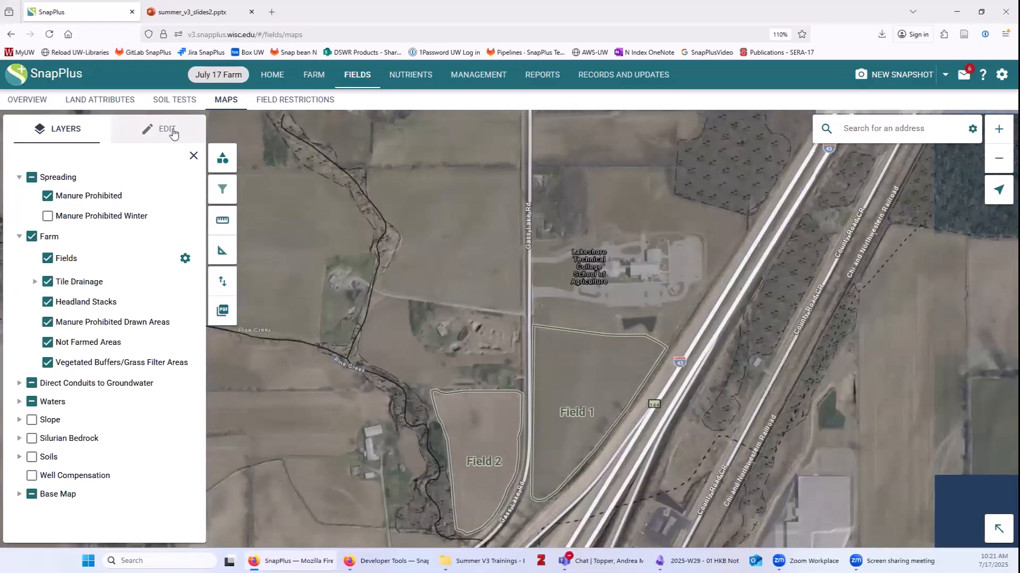
Switch to editing Fields and select Field 2 to view its attributes.
click(130, 137)
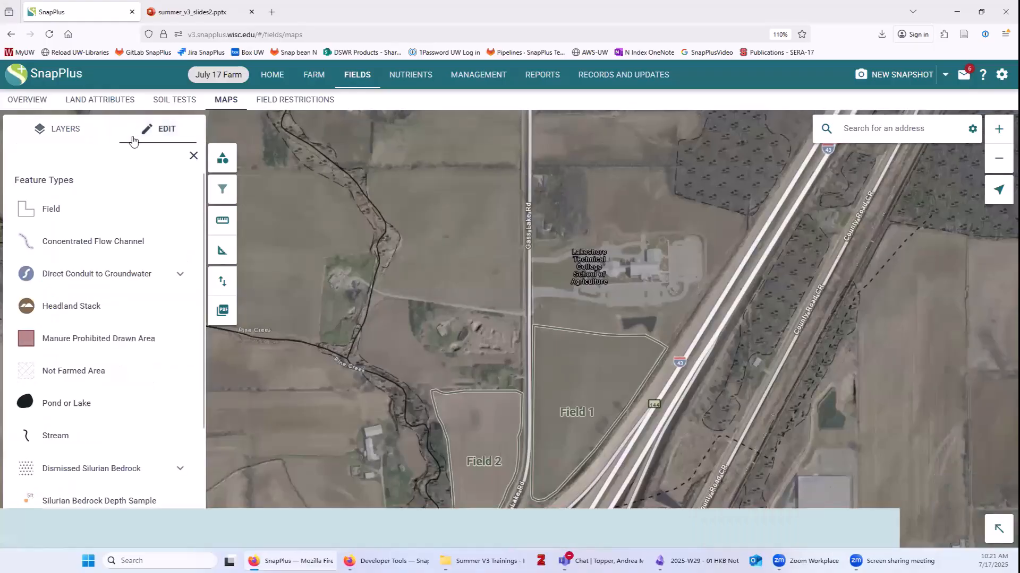
click(54, 212)
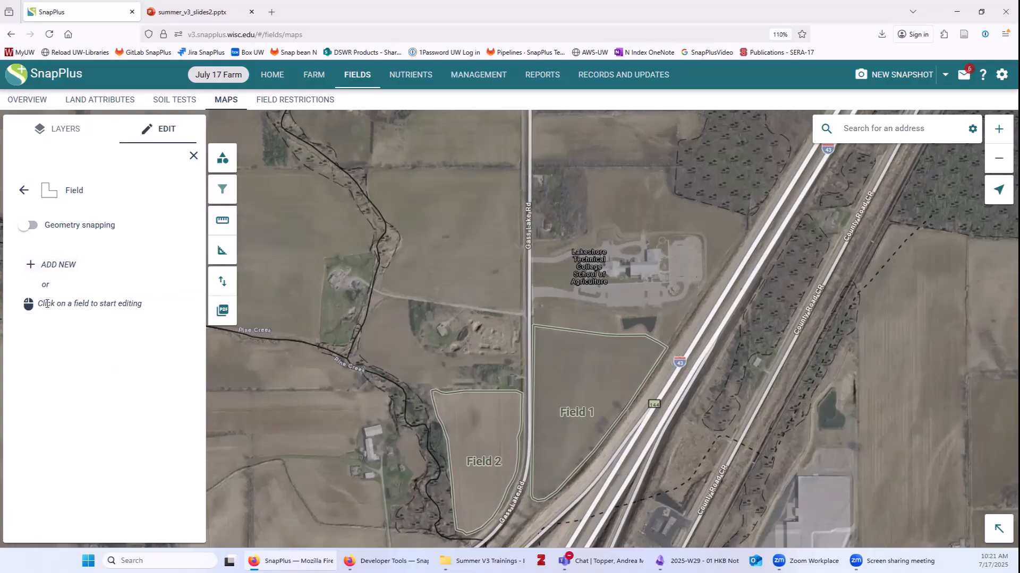
click(486, 428)
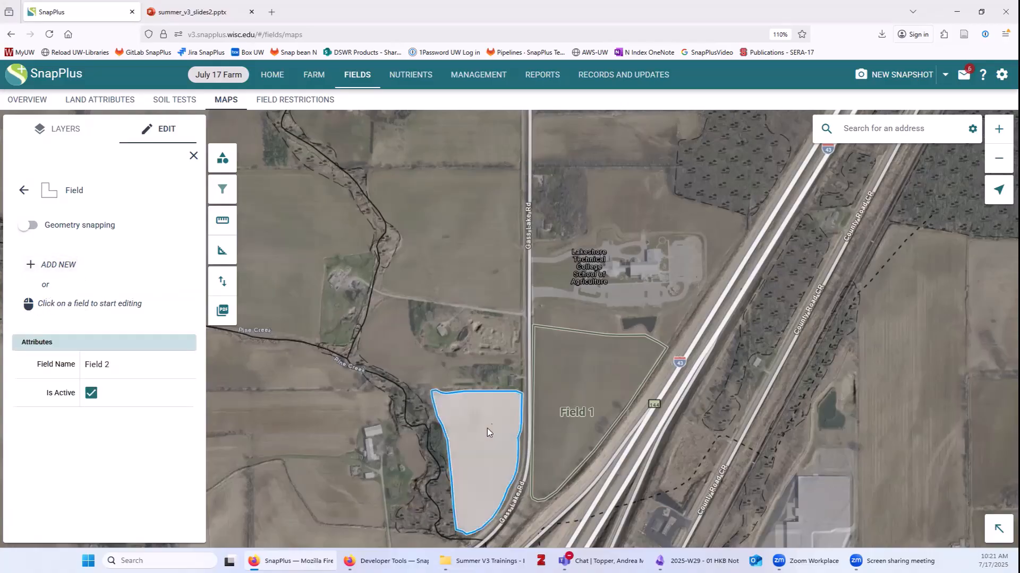
click(581, 395)
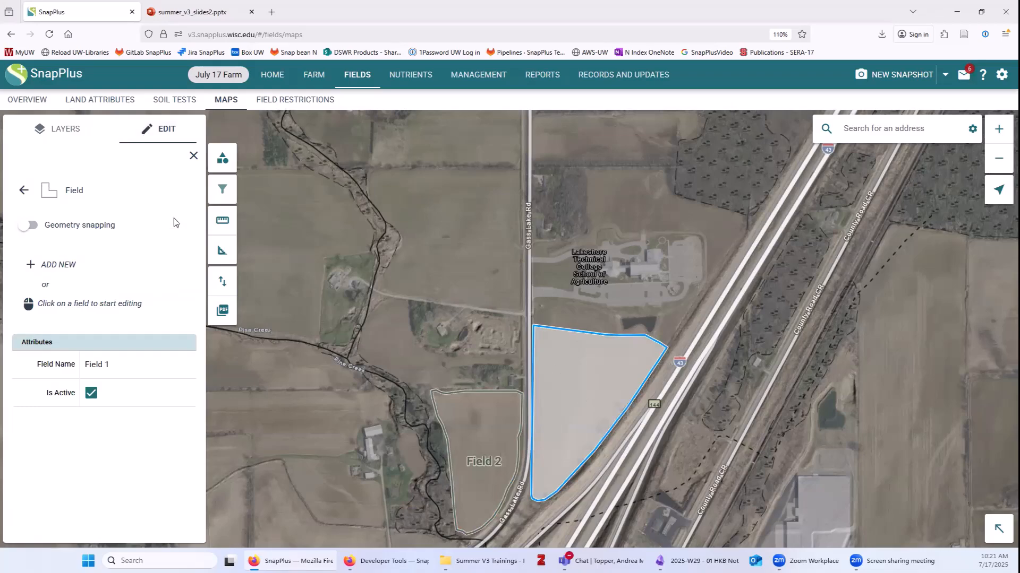
Draw a new field outline north of Field 2 between the creek and the road.
click(53, 267)
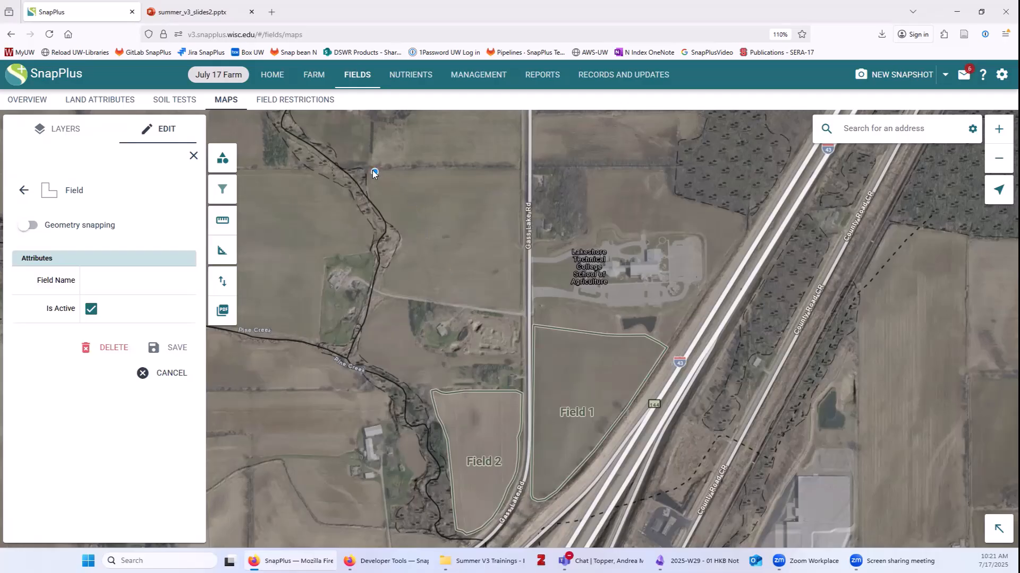
click(518, 170)
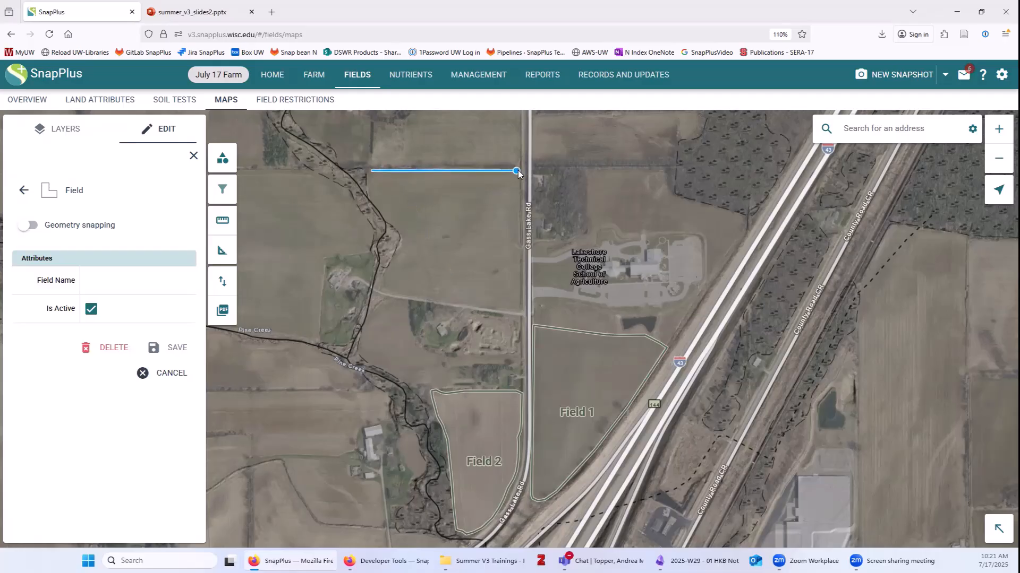
click(520, 305)
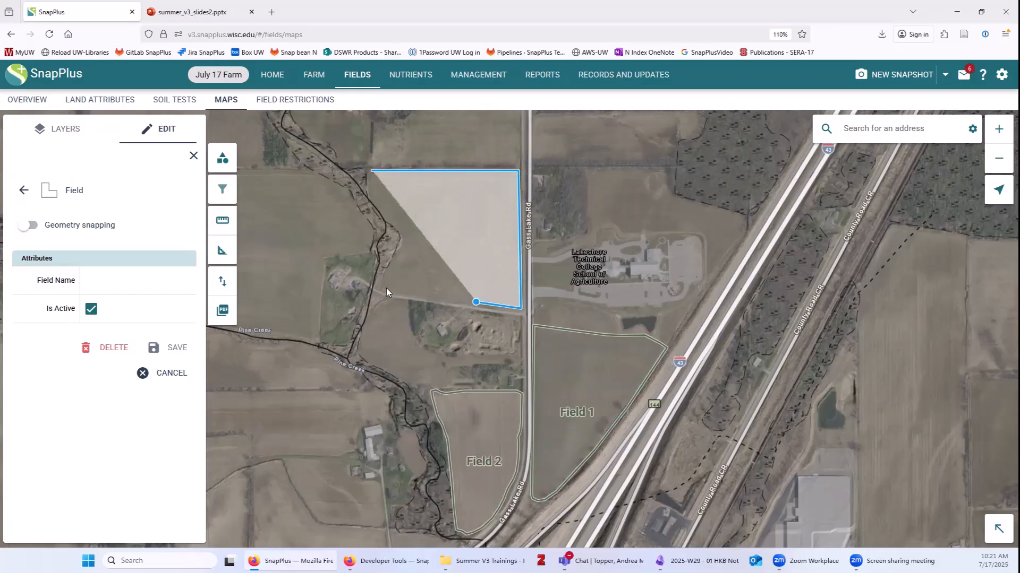
click(398, 253)
click(402, 234)
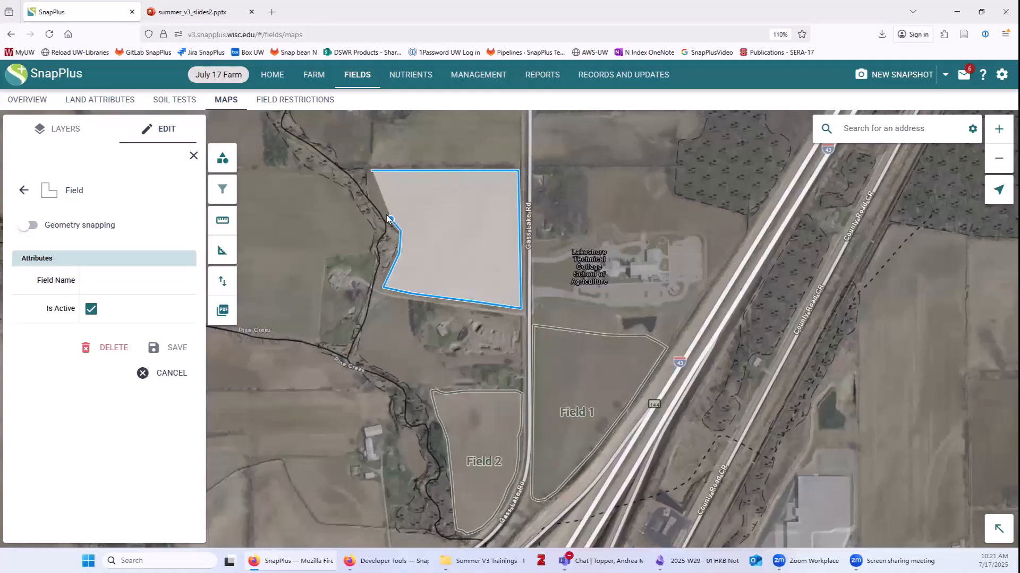
click(372, 192)
click(372, 171)
Name the new field Field 3 and save it.
click(145, 280)
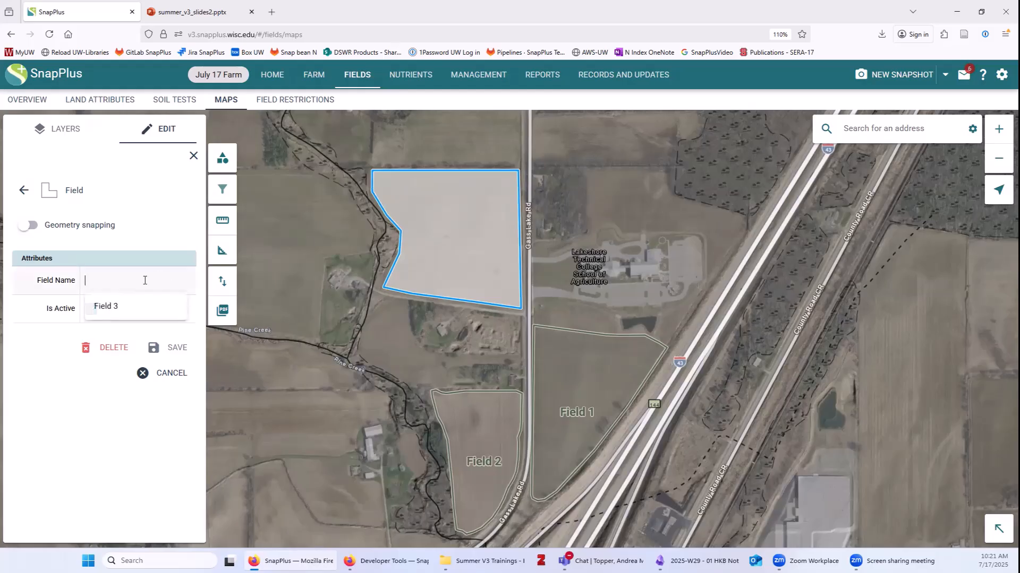
click(120, 307)
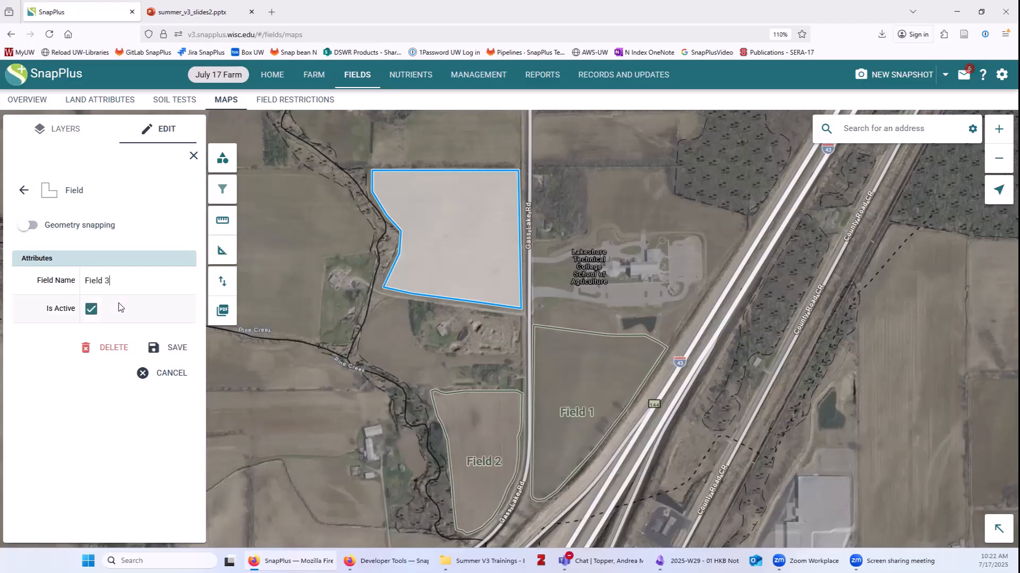
click(160, 349)
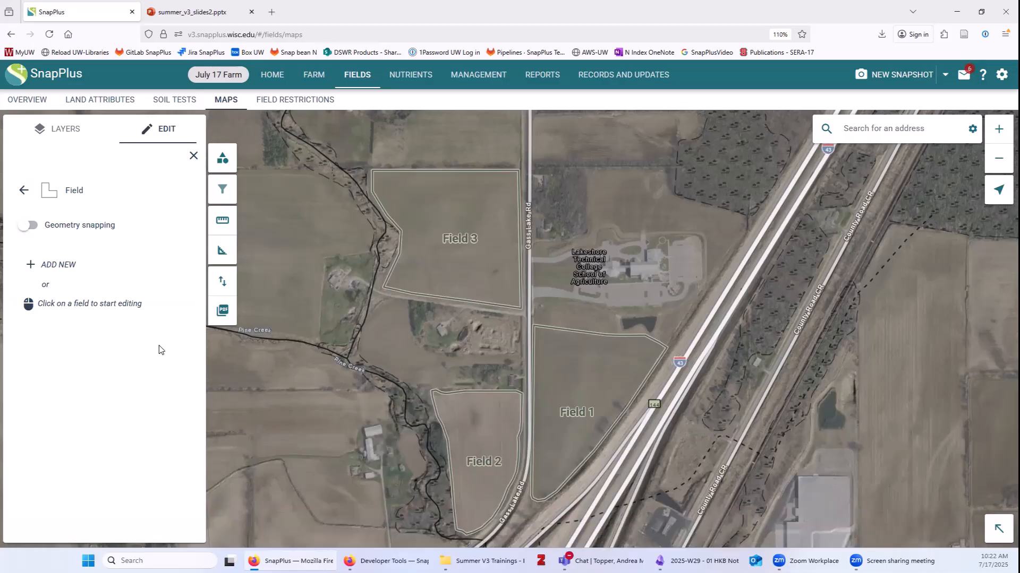
Select Fields 1, 2 and 3 in turn to check their attributes, then clear the selection.
click(486, 422)
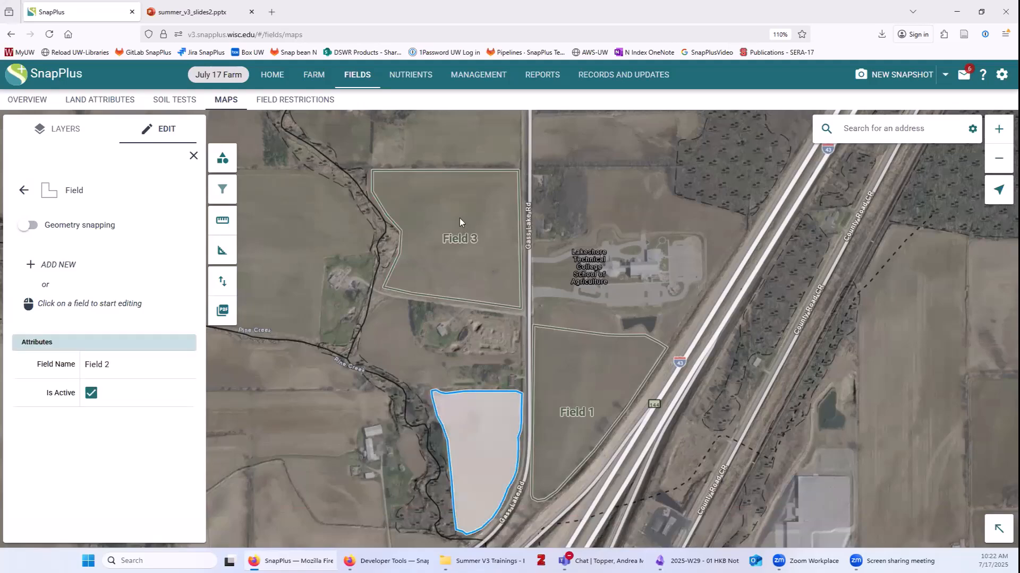
click(460, 219)
click(480, 447)
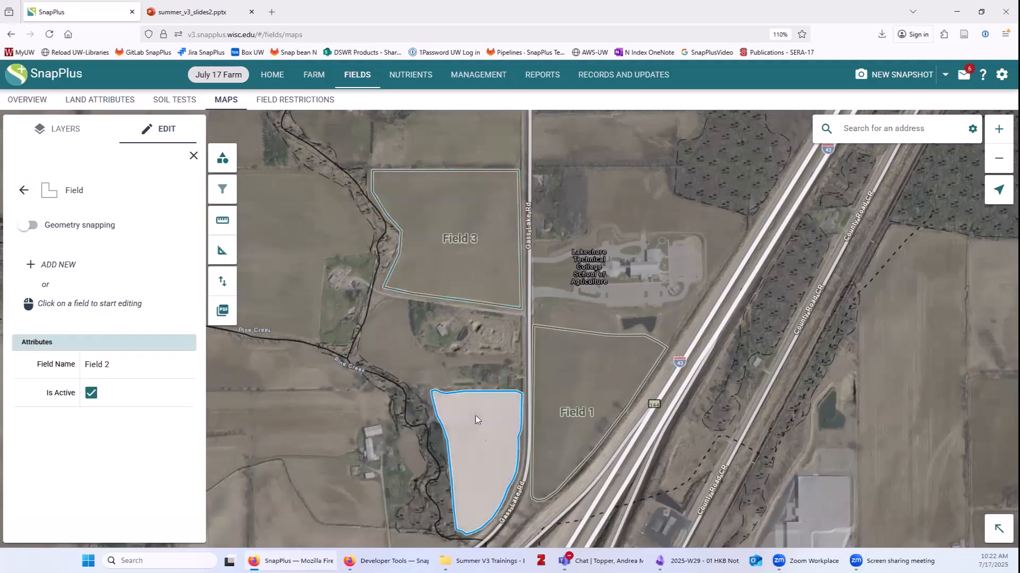
click(470, 254)
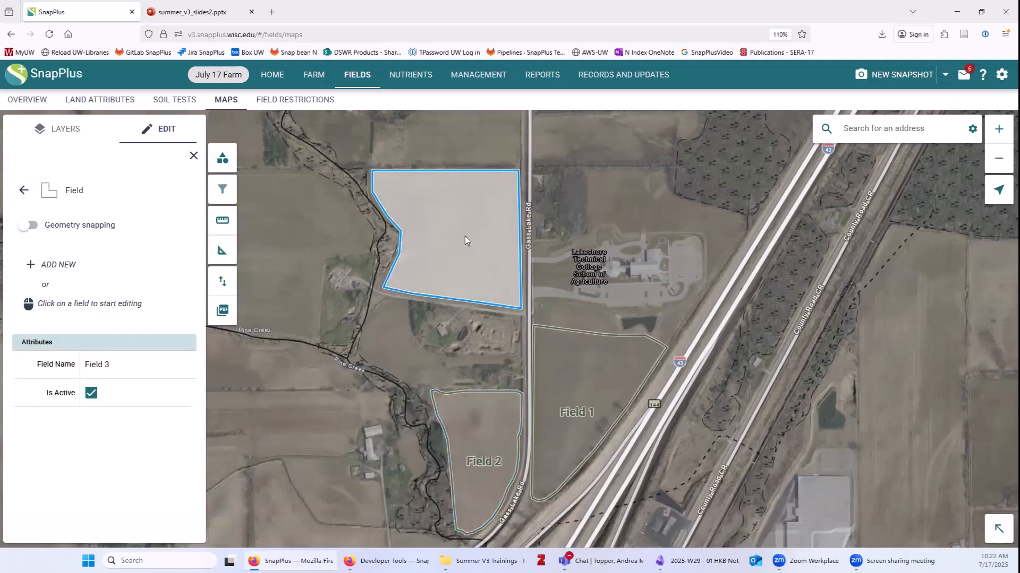
click(327, 374)
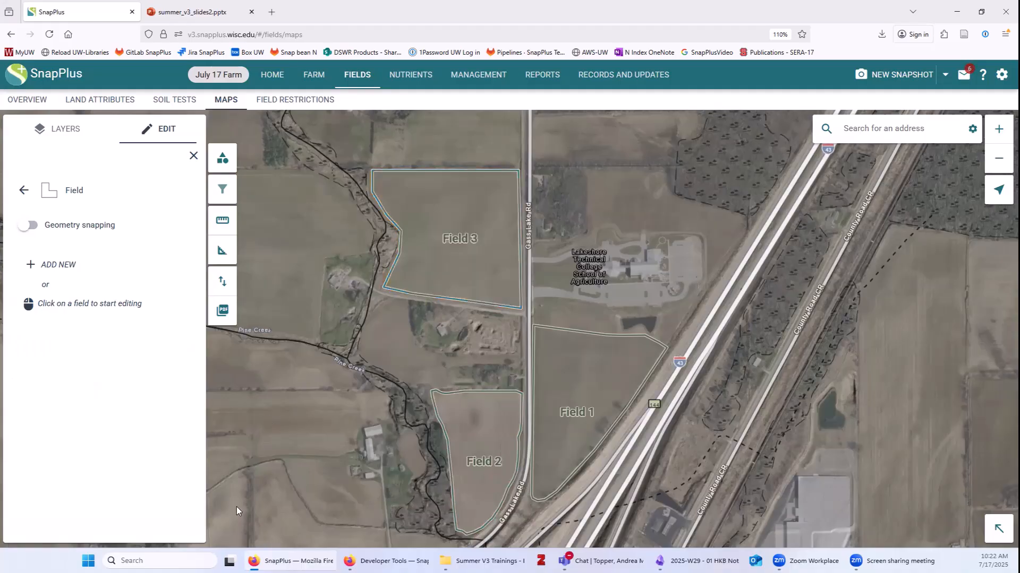
click(589, 383)
click(483, 425)
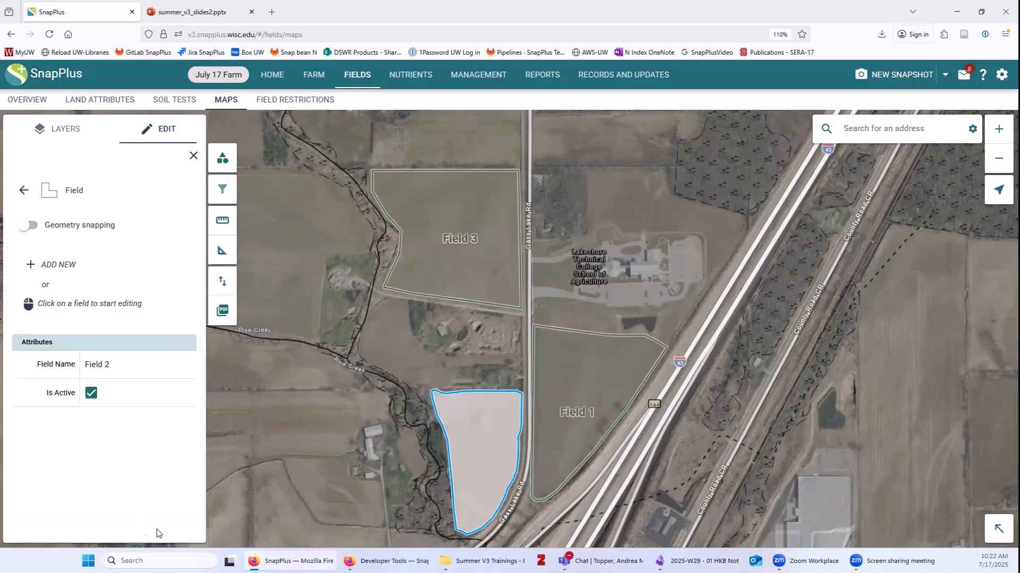
click(423, 473)
click(574, 412)
click(461, 264)
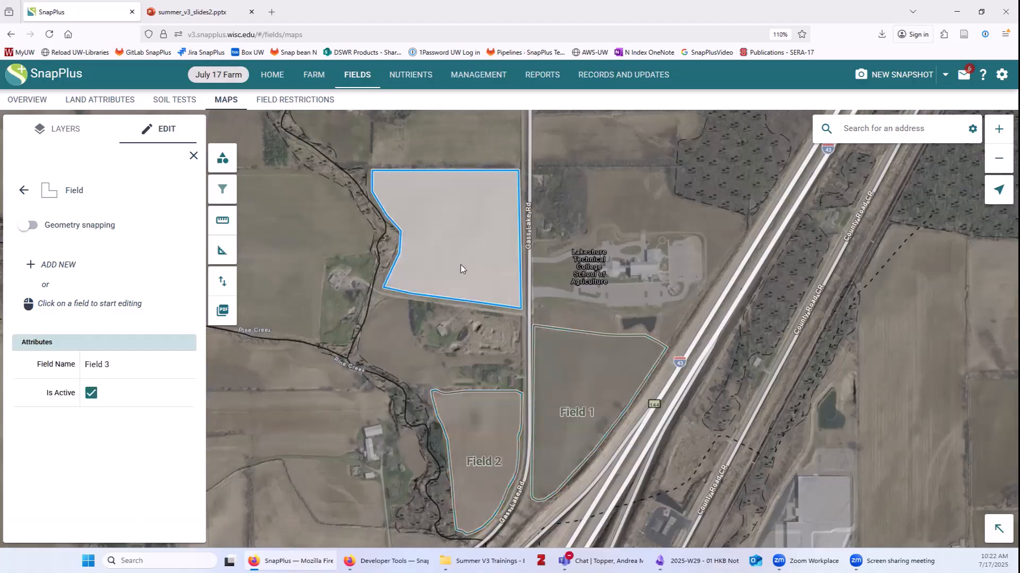
click(282, 188)
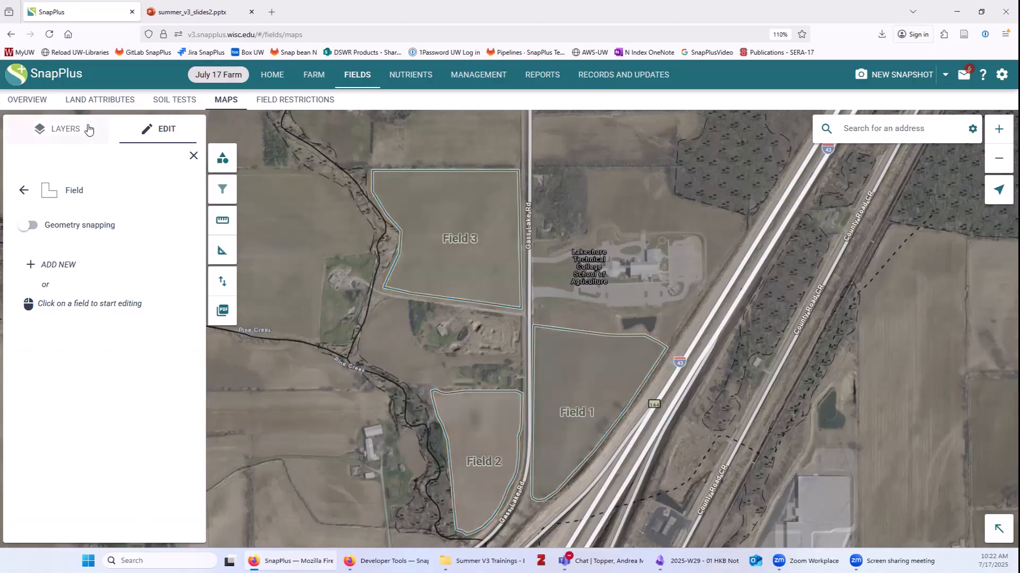
Review the Direct Conduit to Groundwater, Dismissed SWQMA and Dismissed Silurian Bedrock subtypes, then show the layer list.
click(24, 191)
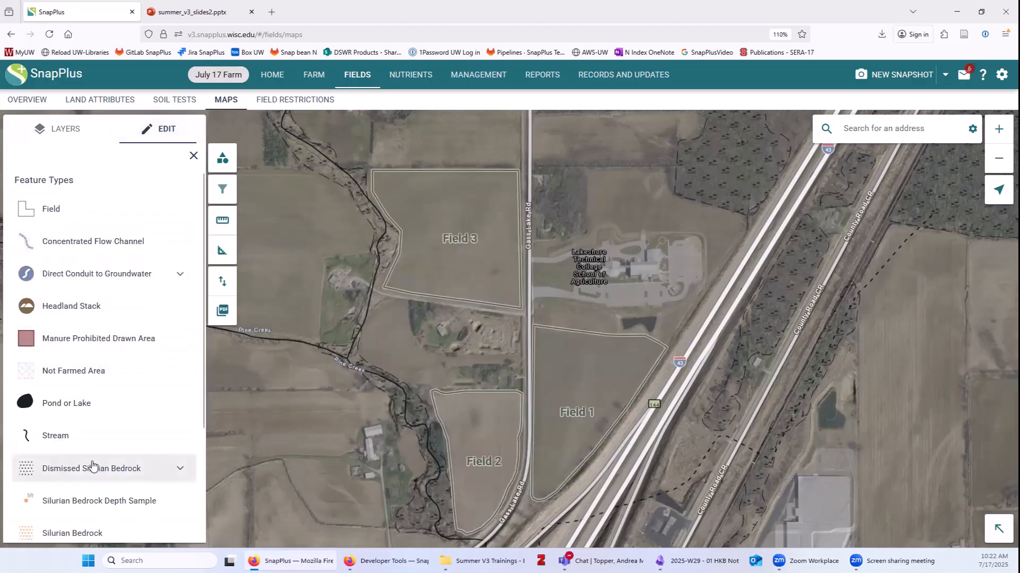
scroll(113, 312, down, 2)
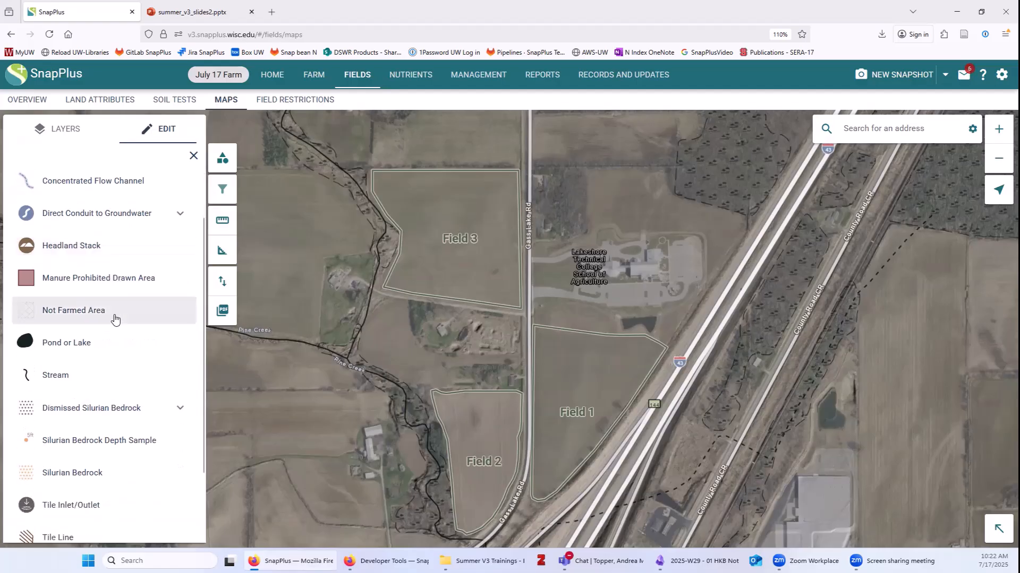
click(180, 214)
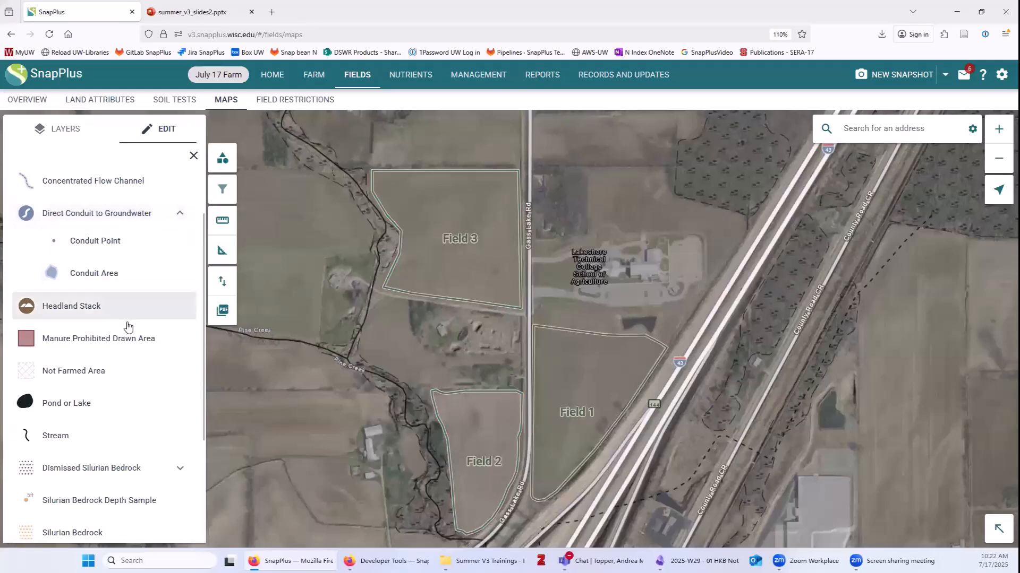
scroll(127, 332, down, 5)
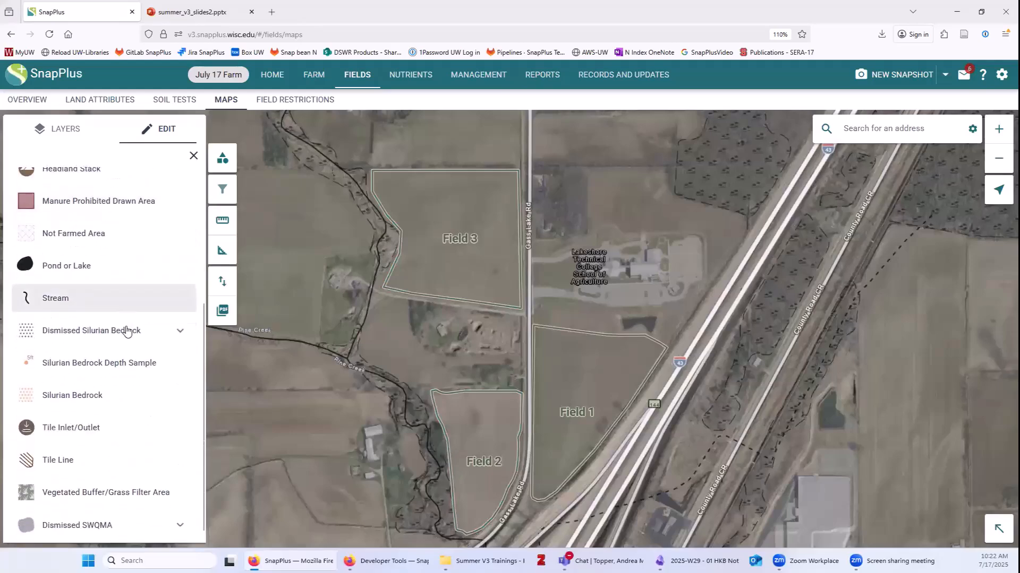
click(180, 515)
scroll(179, 461, down, 2)
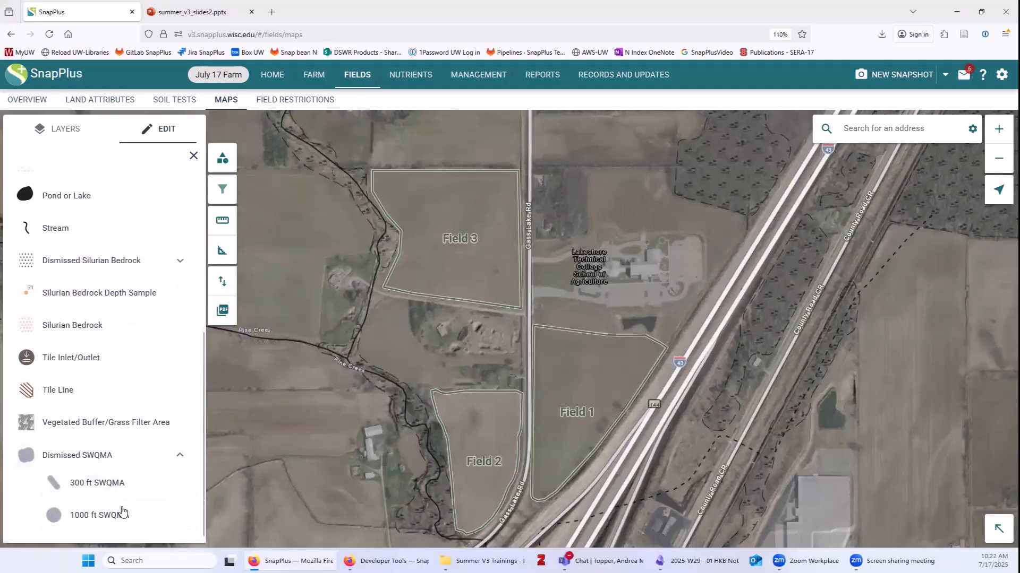
scroll(139, 404, up, 6)
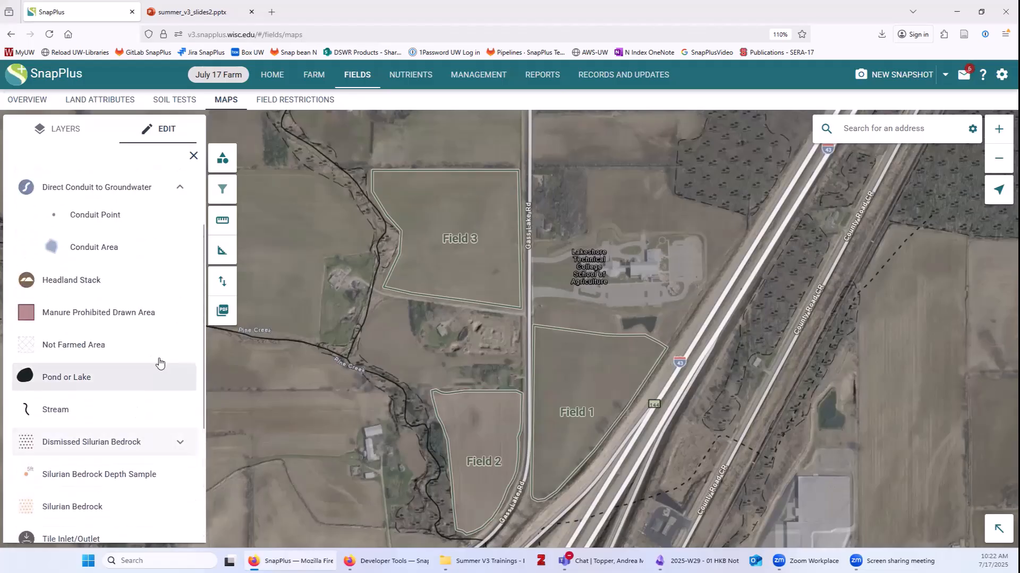
click(179, 448)
scroll(130, 446, down, 2)
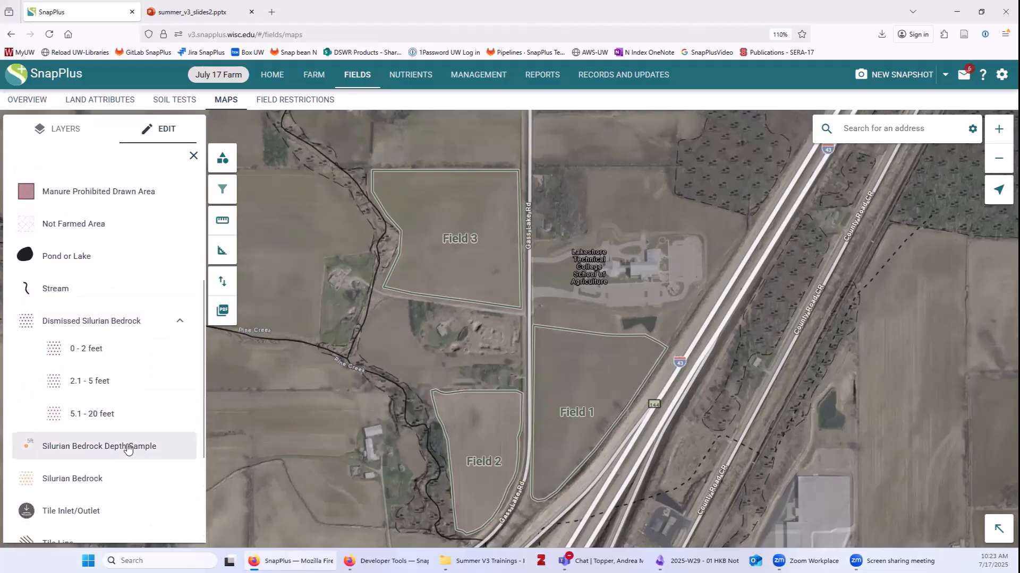
scroll(119, 387, up, 7)
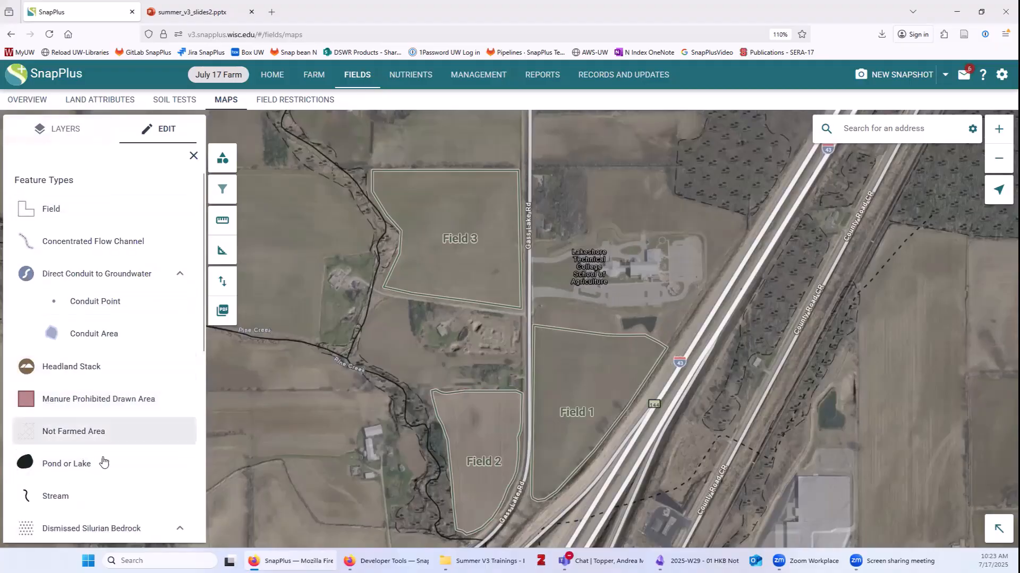
click(72, 136)
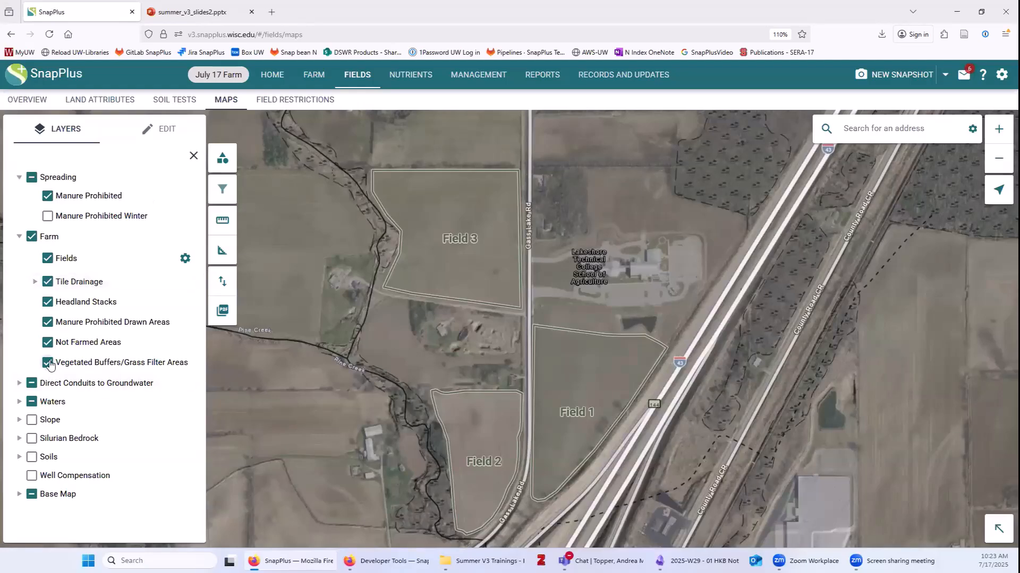
Expand Waters and switch on the Surface Water Quality Management Area (SWQMA) layer.
click(19, 401)
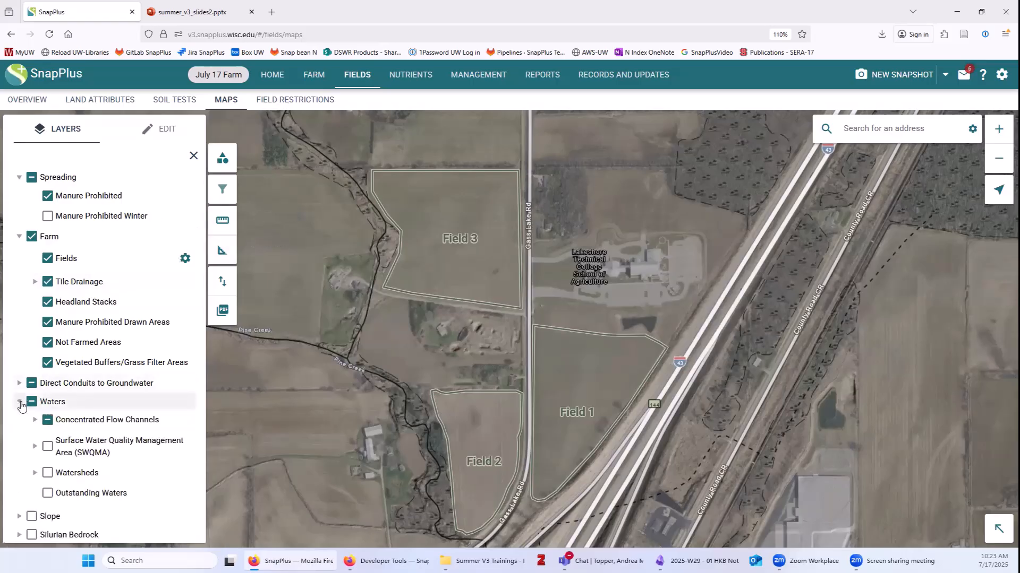
click(49, 447)
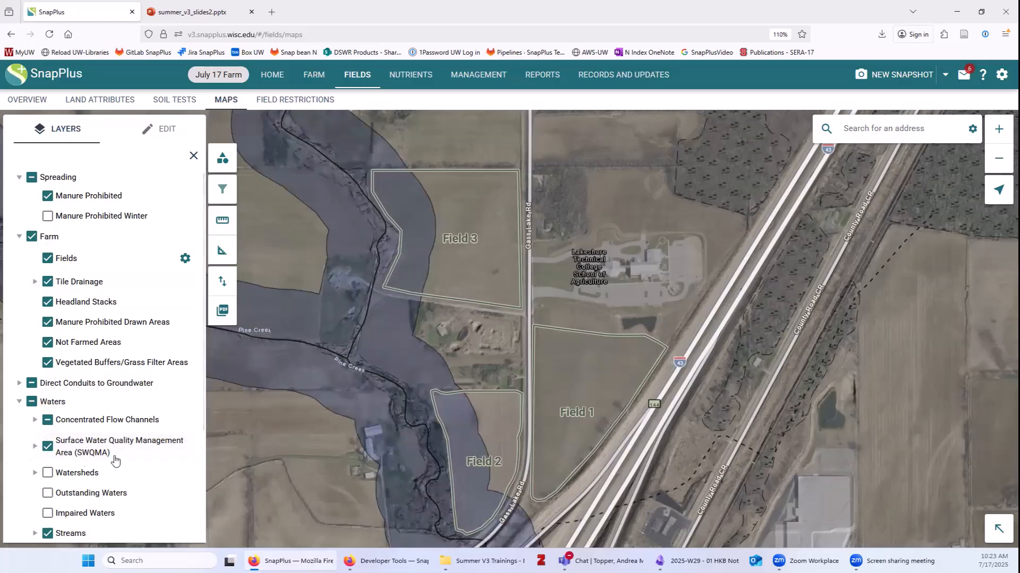
Open the map symbols legend, move it aside, and close the layer list.
click(223, 160)
drag(255, 160, 668, 149)
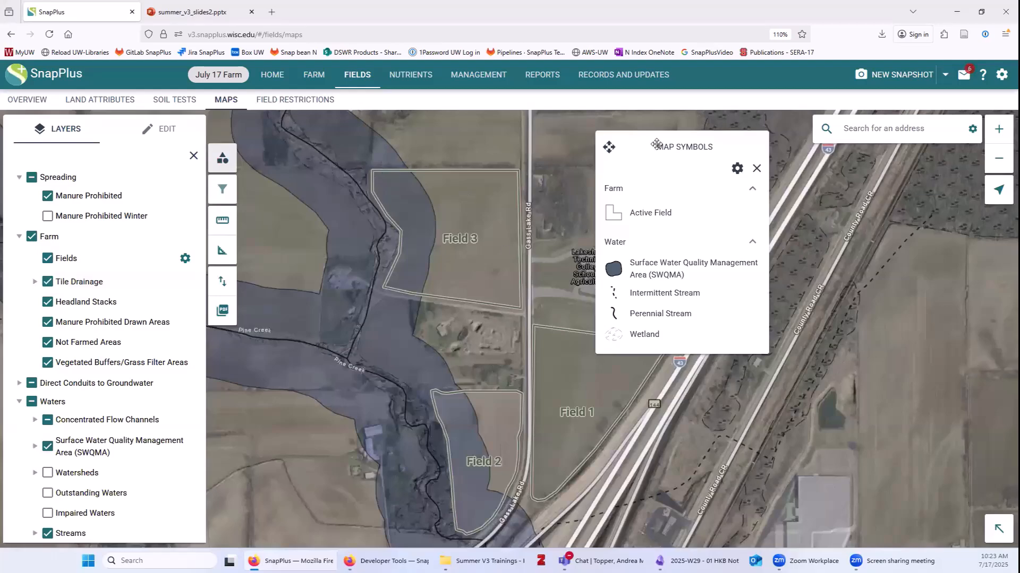
drag(657, 144, 878, 256)
click(193, 155)
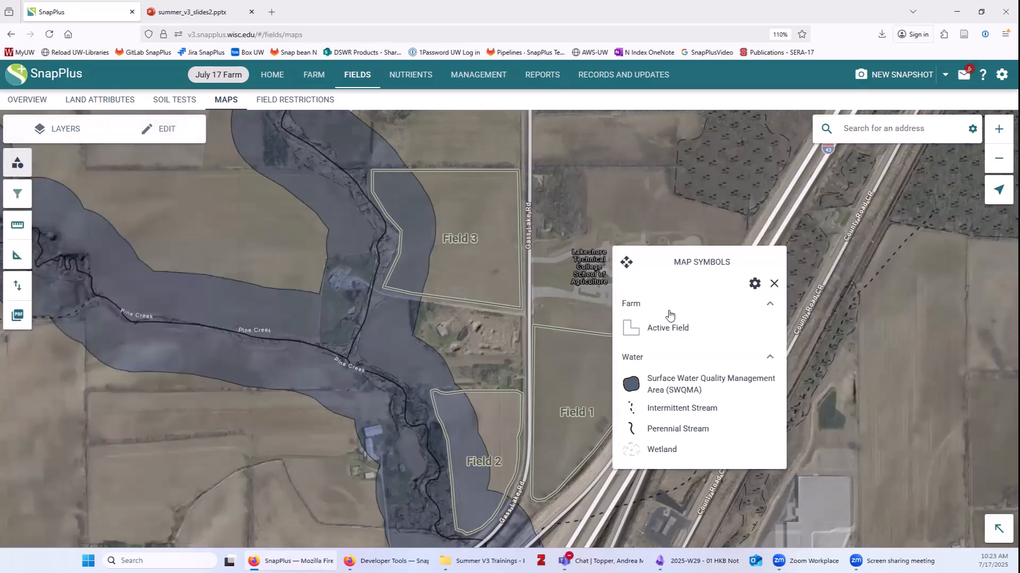
drag(673, 258, 110, 189)
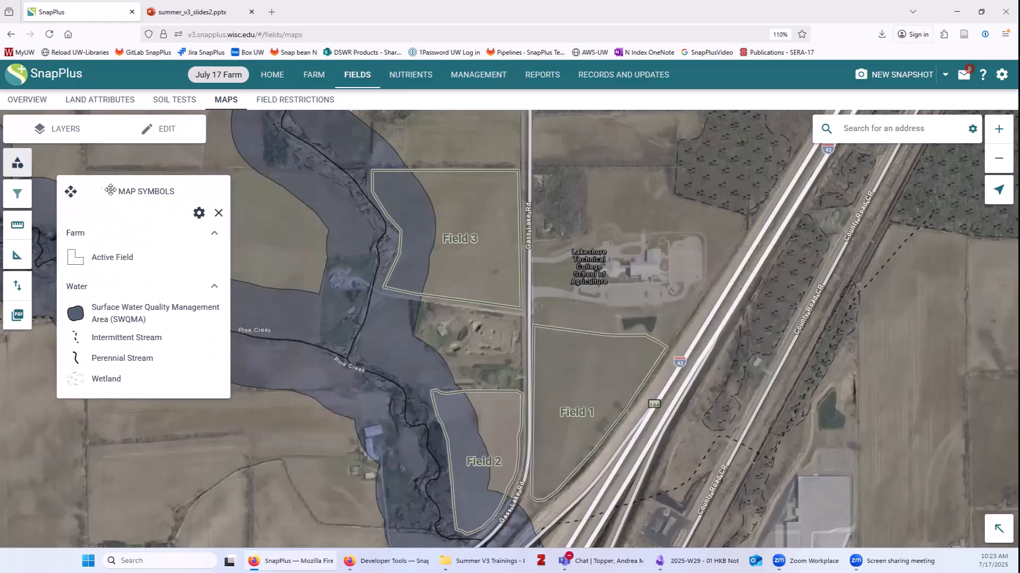
Turn the legend's 'Filter symbols by map extent' off to review all symbols, then back on.
click(199, 213)
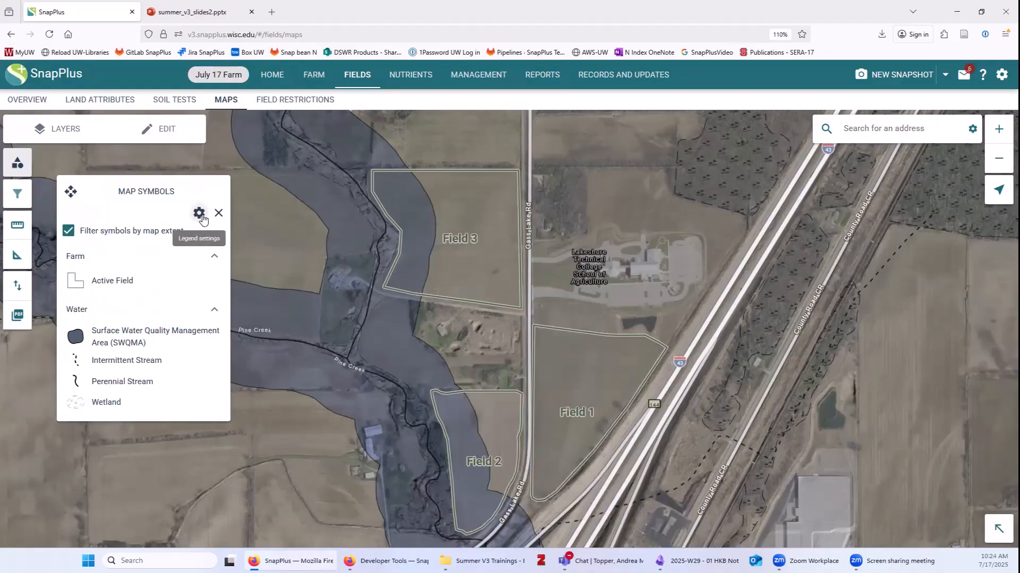
click(68, 230)
scroll(143, 366, down, 2)
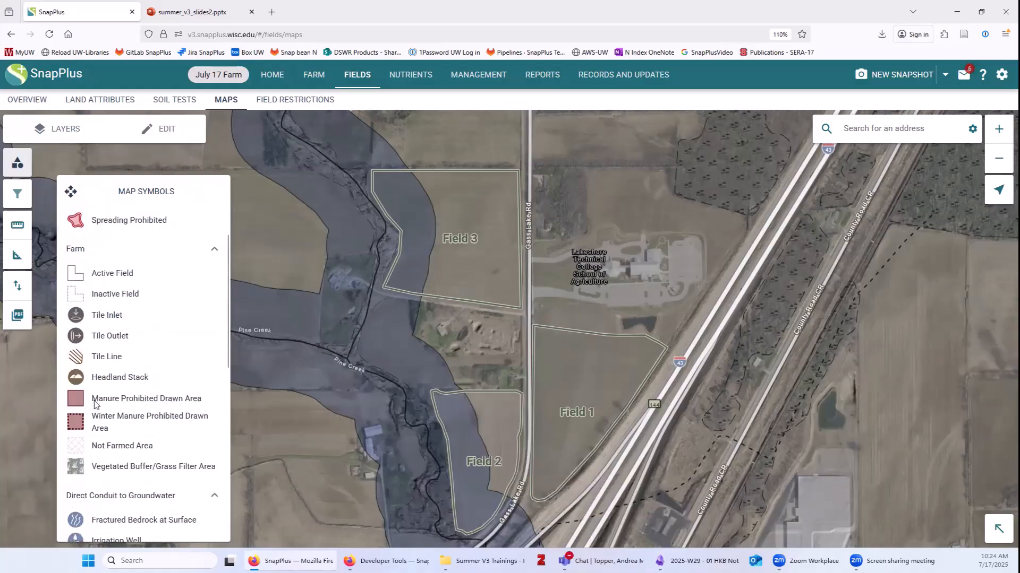
scroll(91, 435, down, 4)
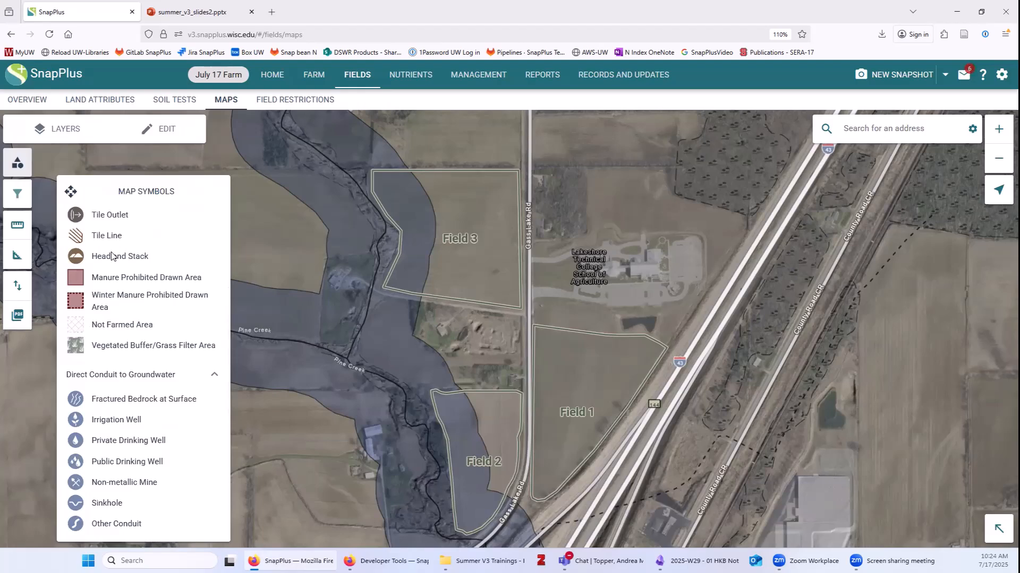
scroll(118, 393, down, 8)
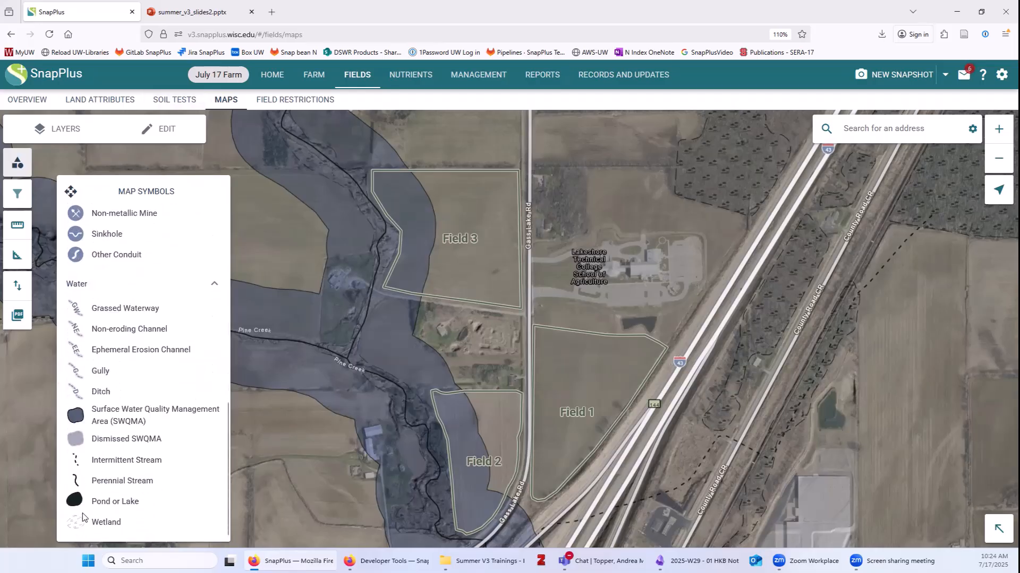
scroll(130, 351, up, 15)
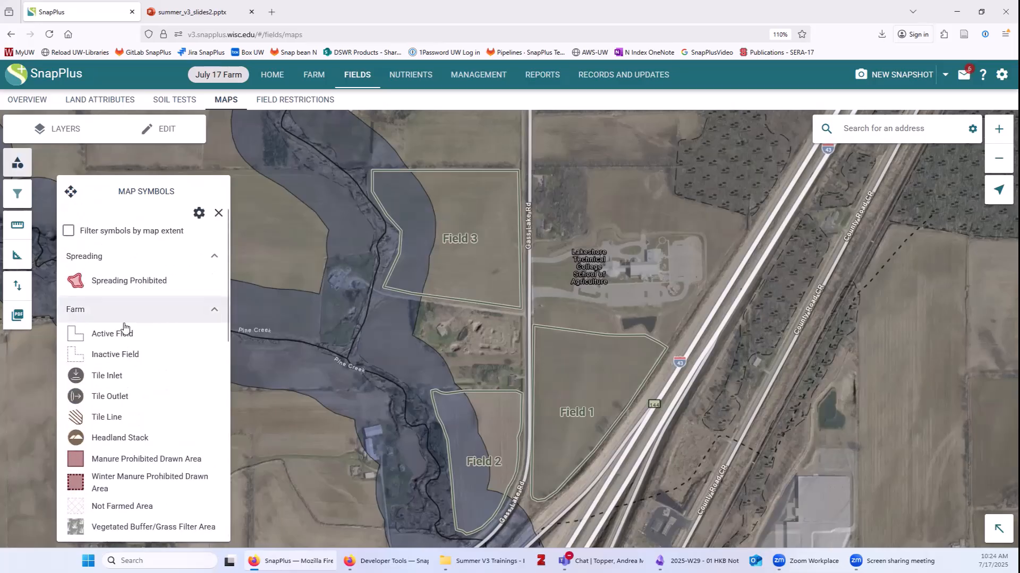
drag(406, 228, 419, 239)
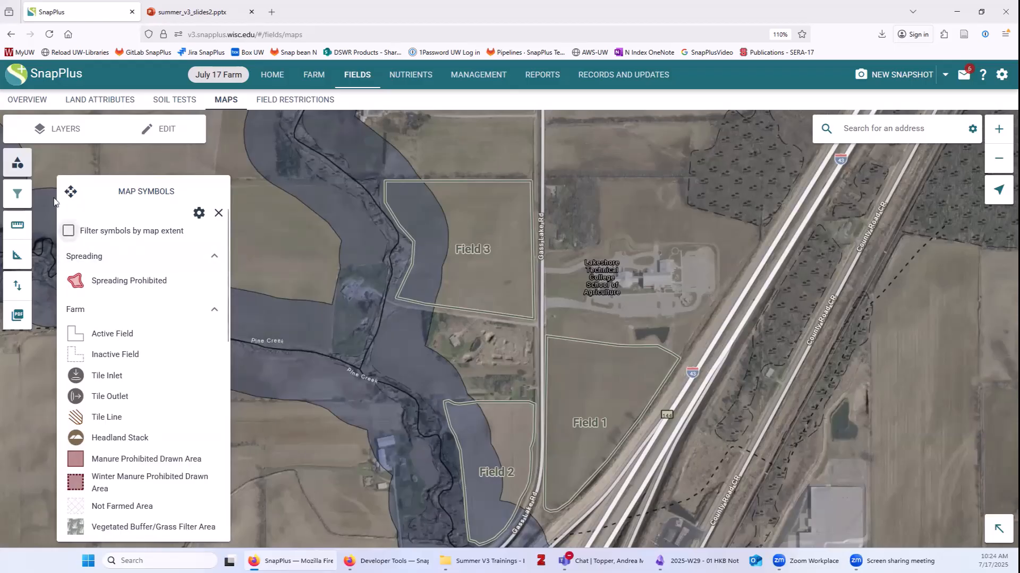
drag(71, 192, 228, 148)
drag(151, 171, 66, 171)
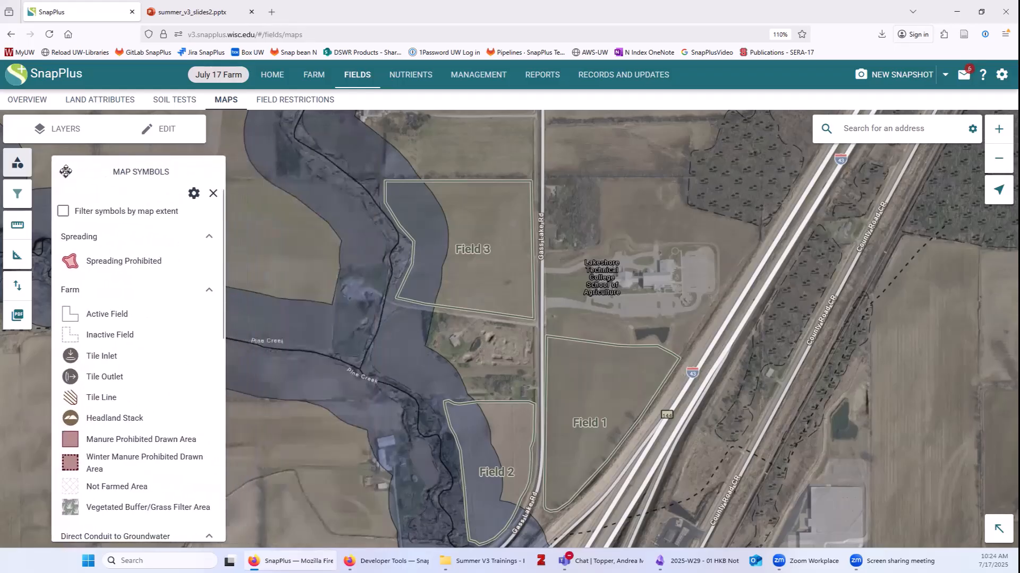
click(63, 211)
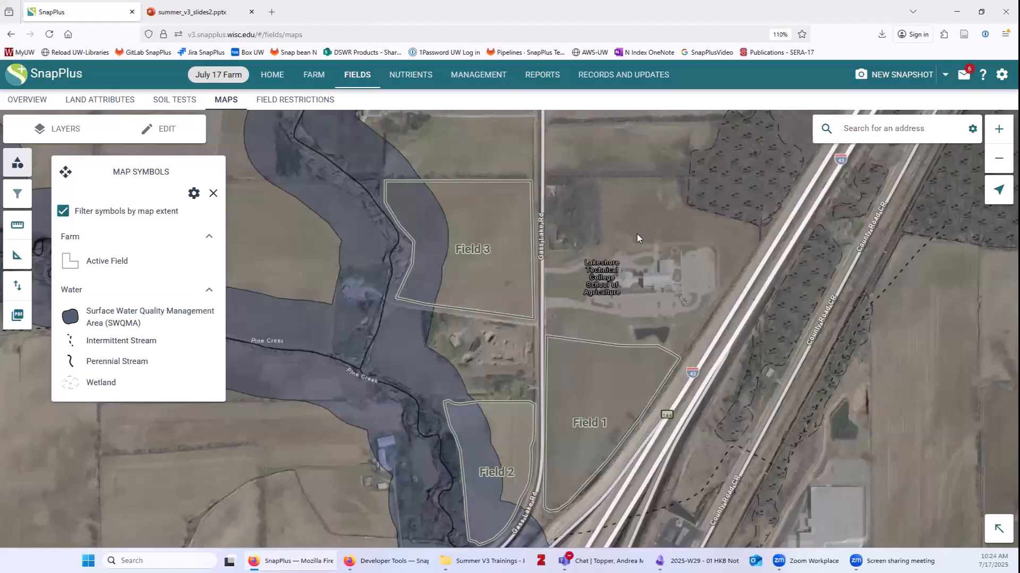
Search for the farmstead address, go to the first match, and close the Map Symbols legend.
click(917, 130)
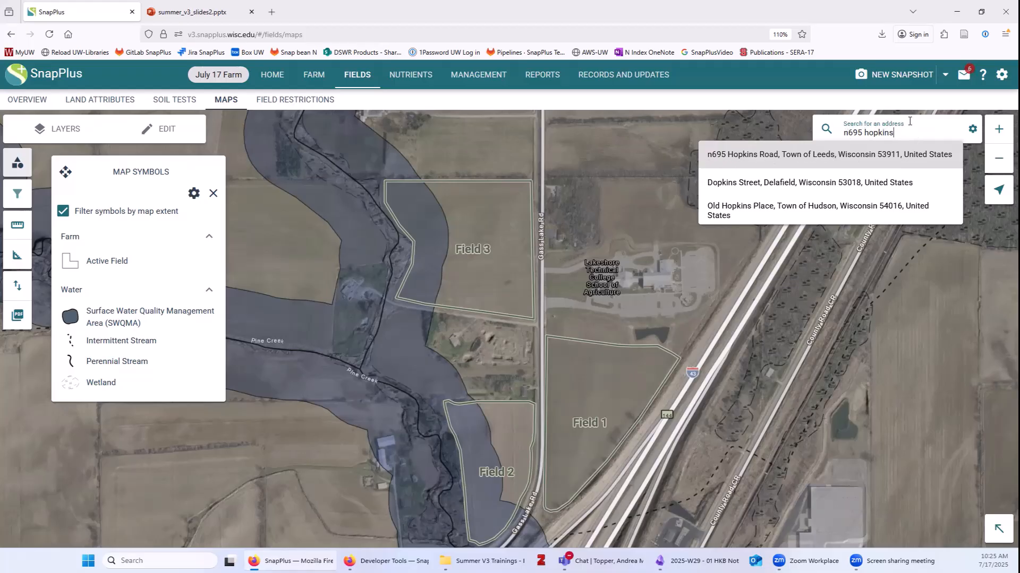
click(759, 157)
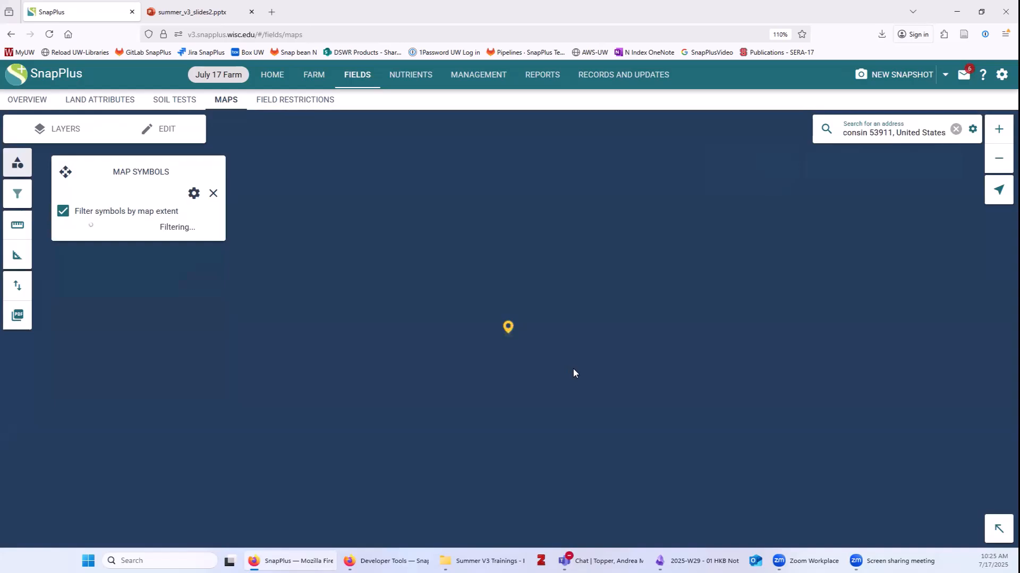
scroll(480, 359, down, 1)
click(213, 193)
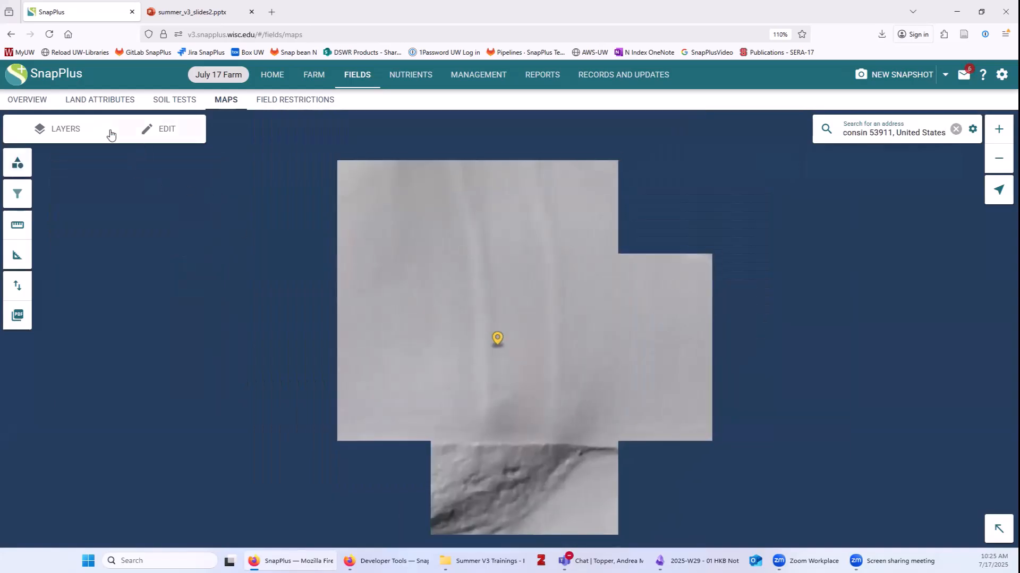
Open the layer list and pan the map to bring the address marker into view.
click(73, 132)
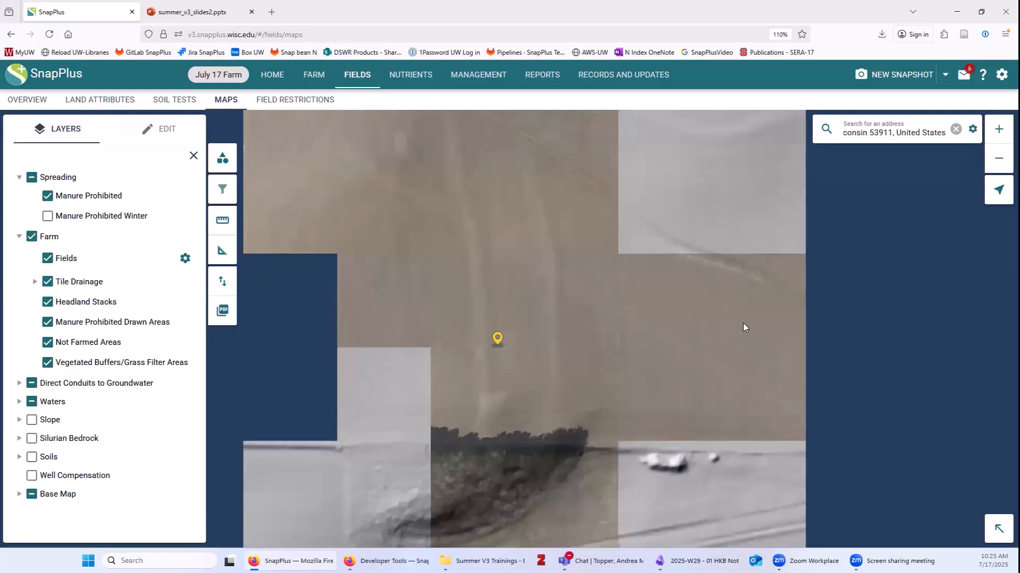
drag(585, 311, 436, 279)
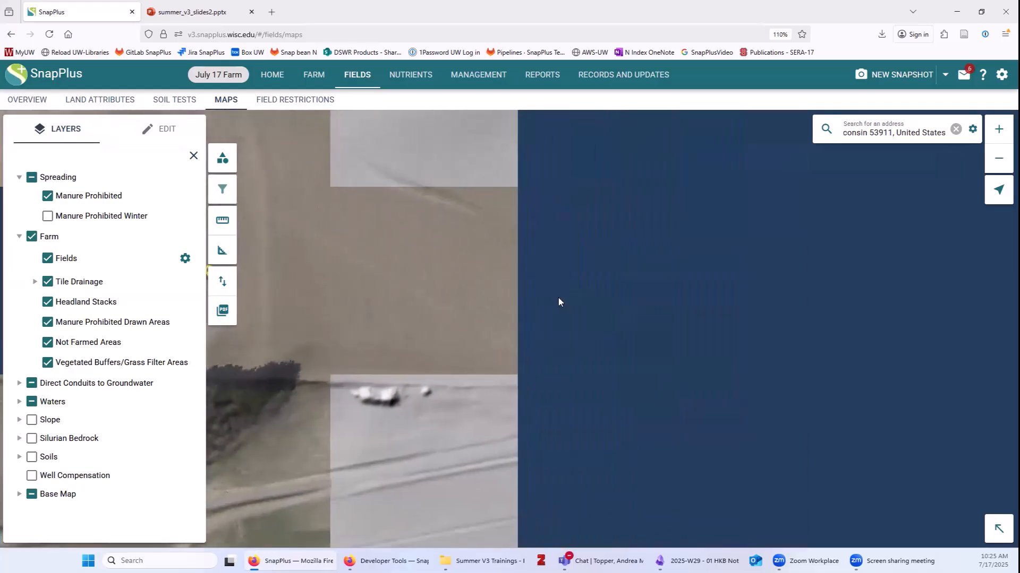
scroll(510, 276, down, 1)
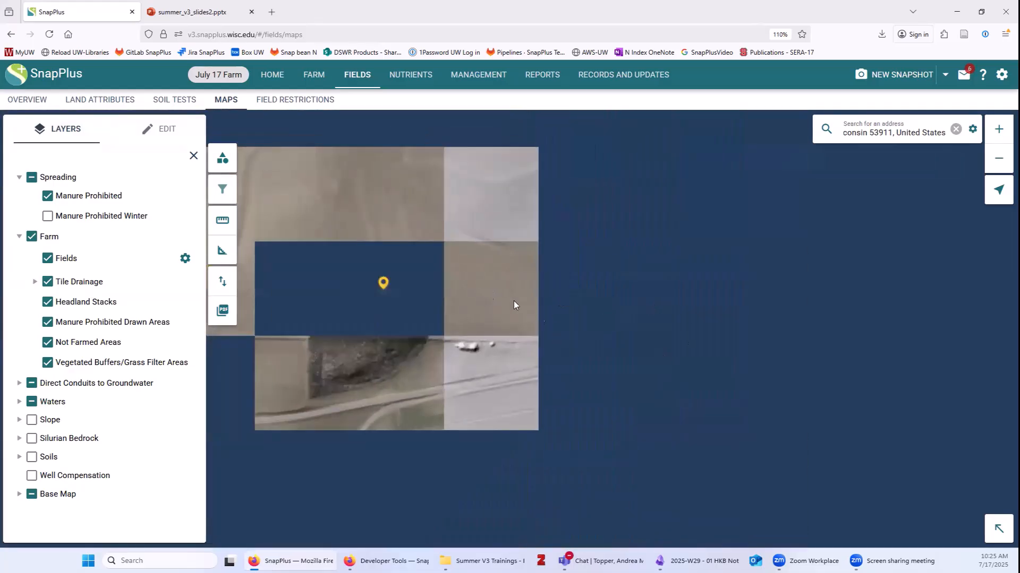
mouse_move(482, 295)
mouse_down()
mouse_move(448, 301)
mouse_move(428, 287)
mouse_up()
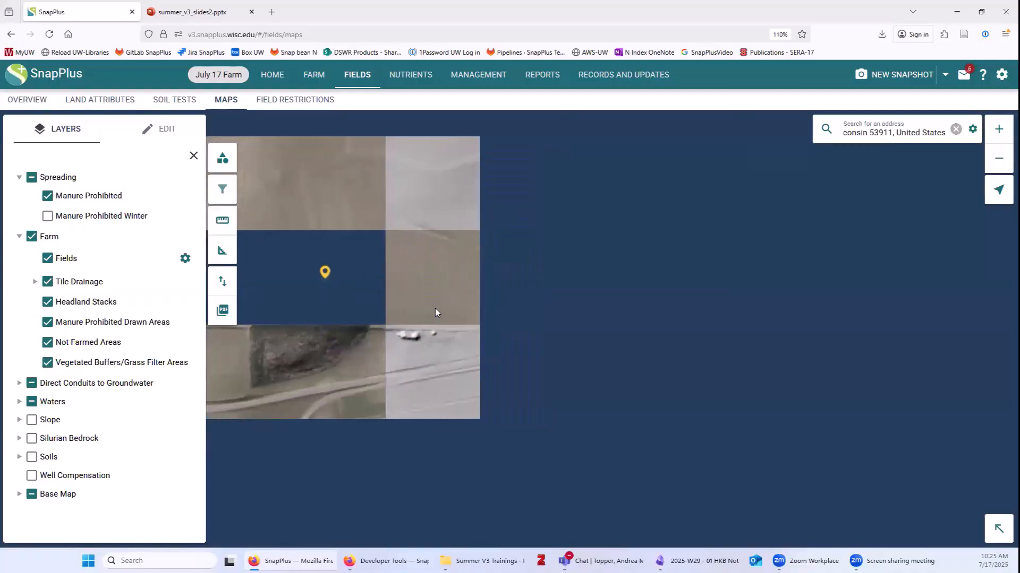
Under Base Map turn Leaf On on and Leaf Off off, then frame the farmstead's circular buffer.
click(18, 496)
scroll(139, 476, down, 1)
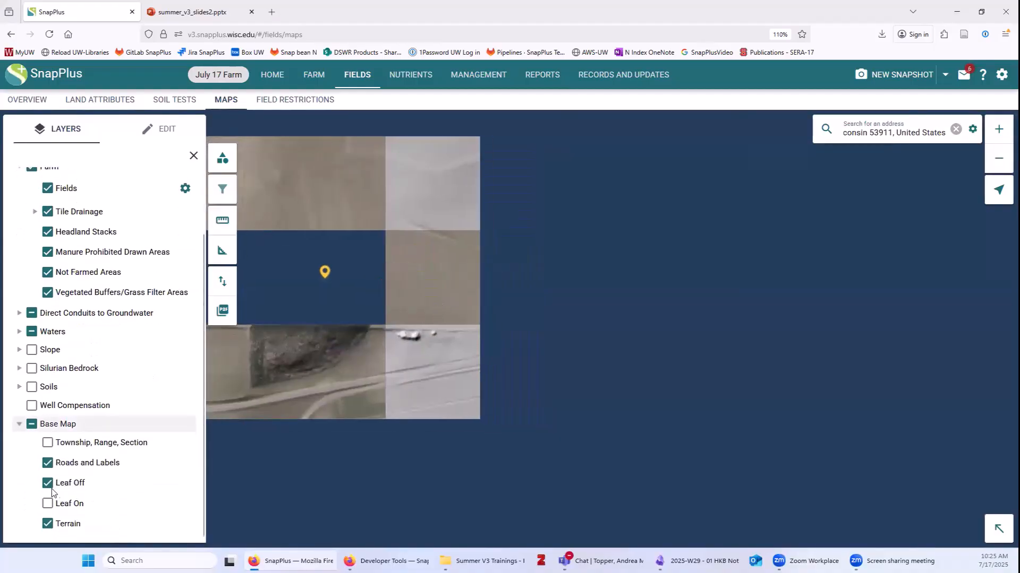
click(49, 504)
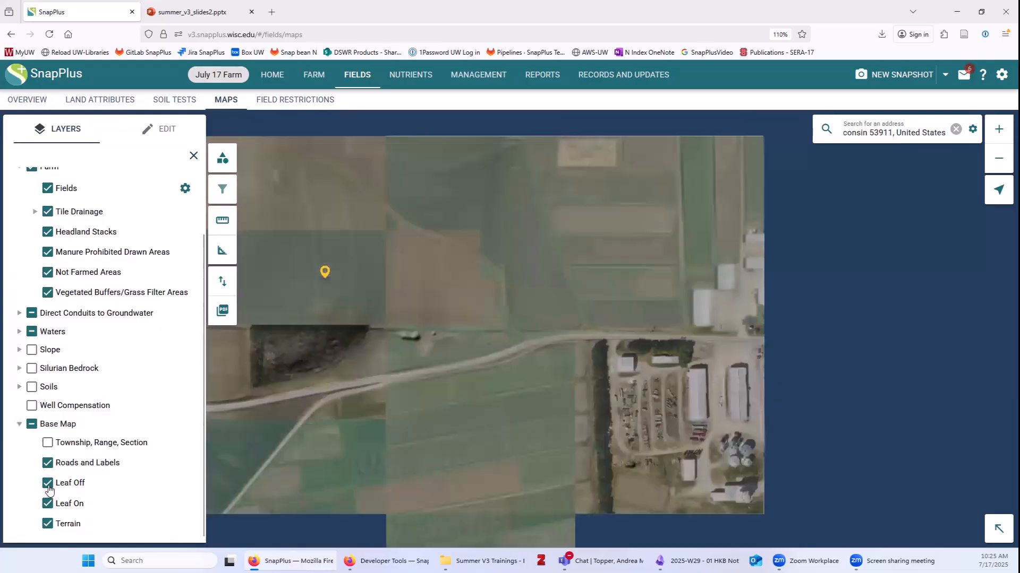
click(48, 484)
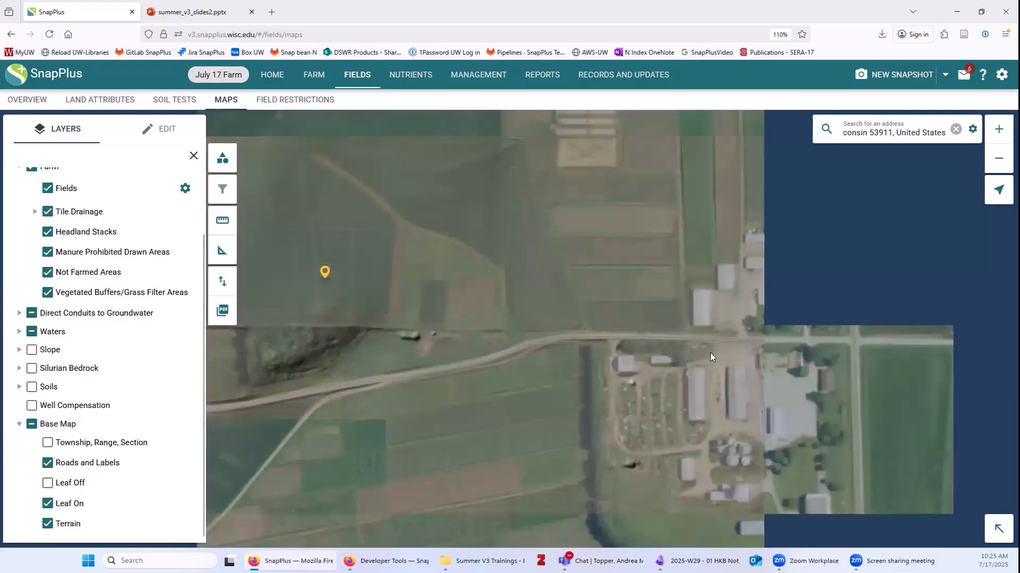
drag(668, 369, 438, 299)
scroll(438, 303, down, 2)
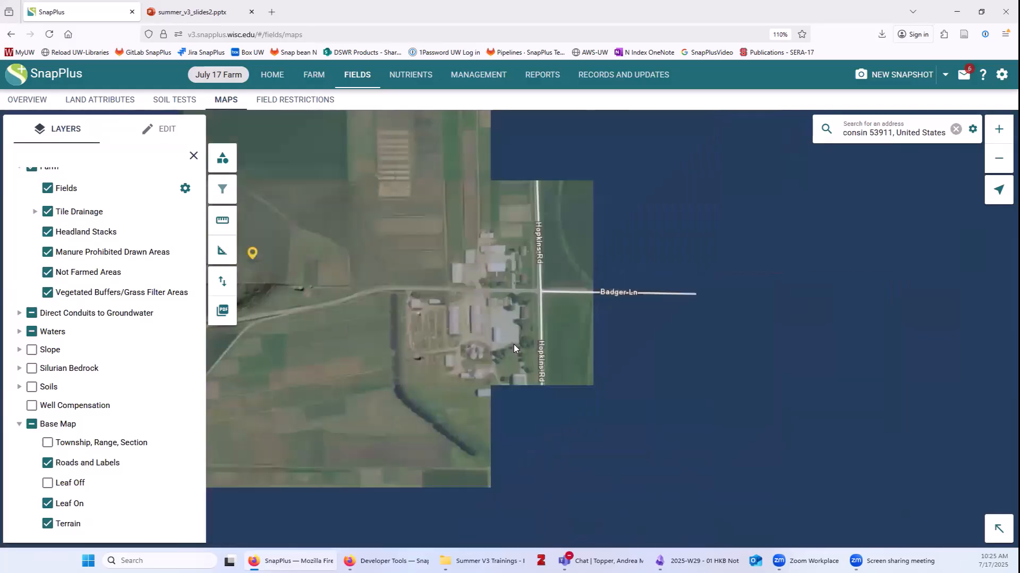
drag(588, 326, 633, 325)
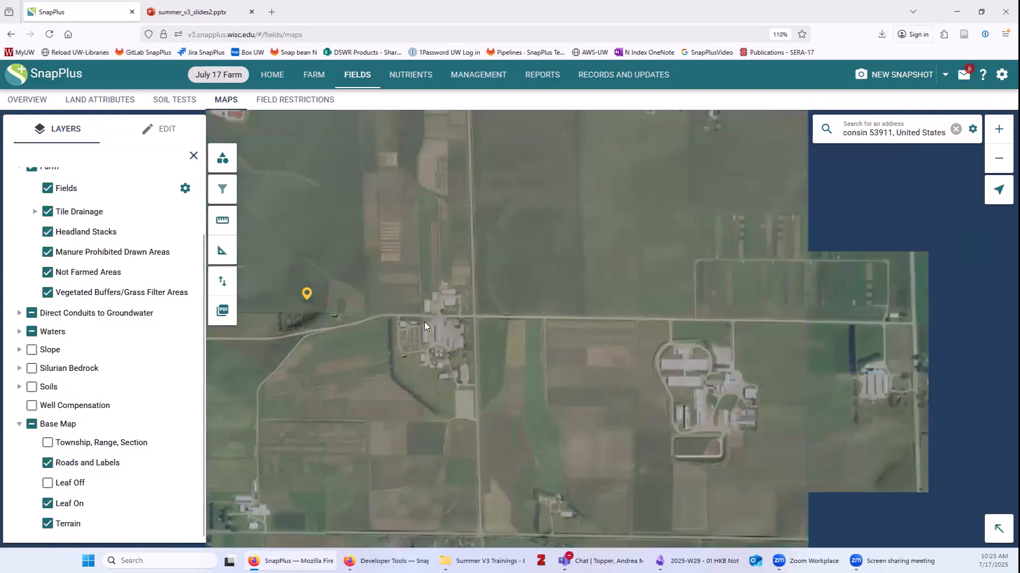
drag(513, 340, 452, 293)
scroll(534, 360, up, 2)
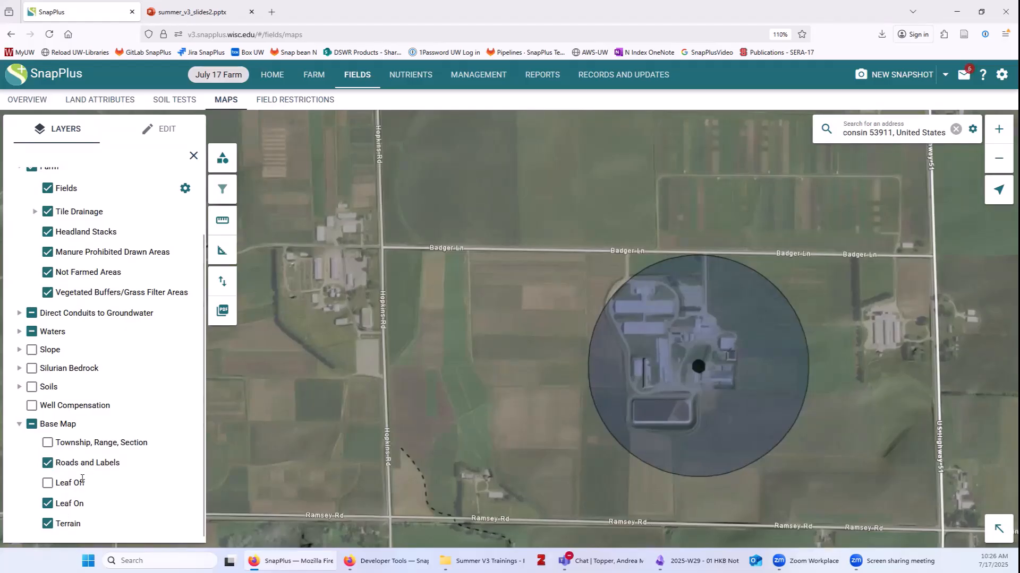
Toggle Terrain off and back on, and centre the map on the whole farmstead circle.
drag(384, 390, 301, 352)
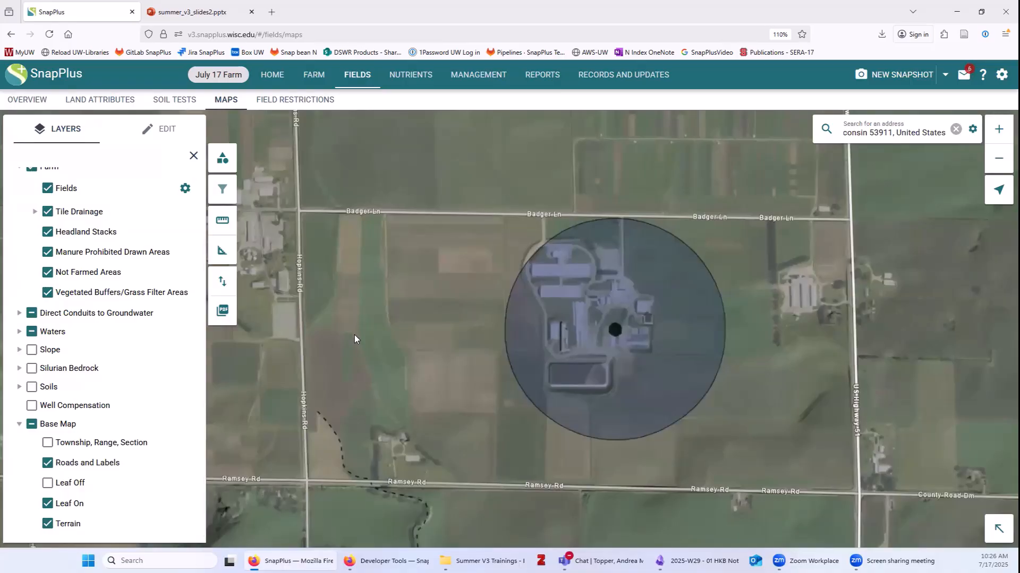
click(48, 524)
click(47, 524)
drag(740, 319, 613, 316)
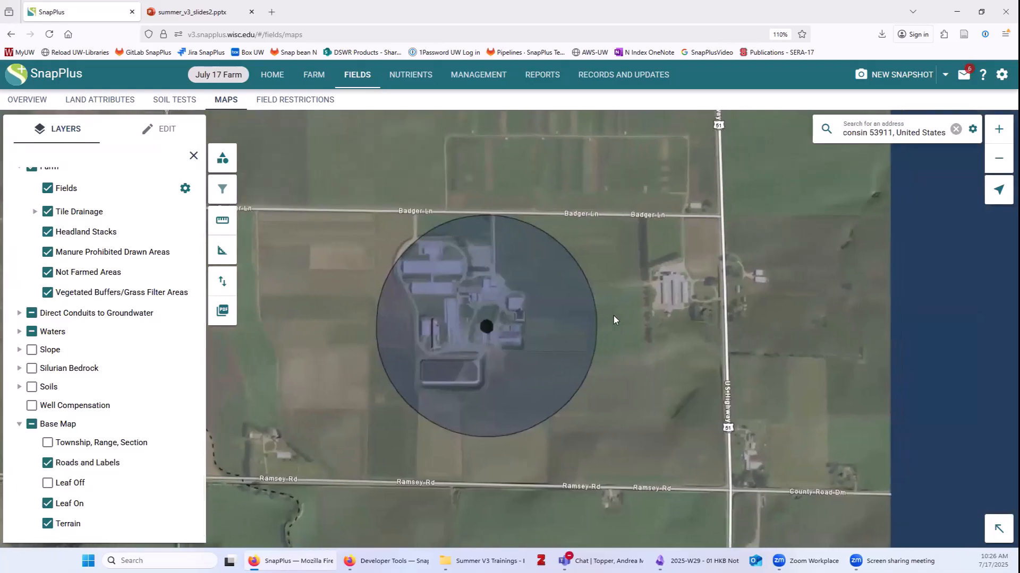
scroll(492, 341, up, 2)
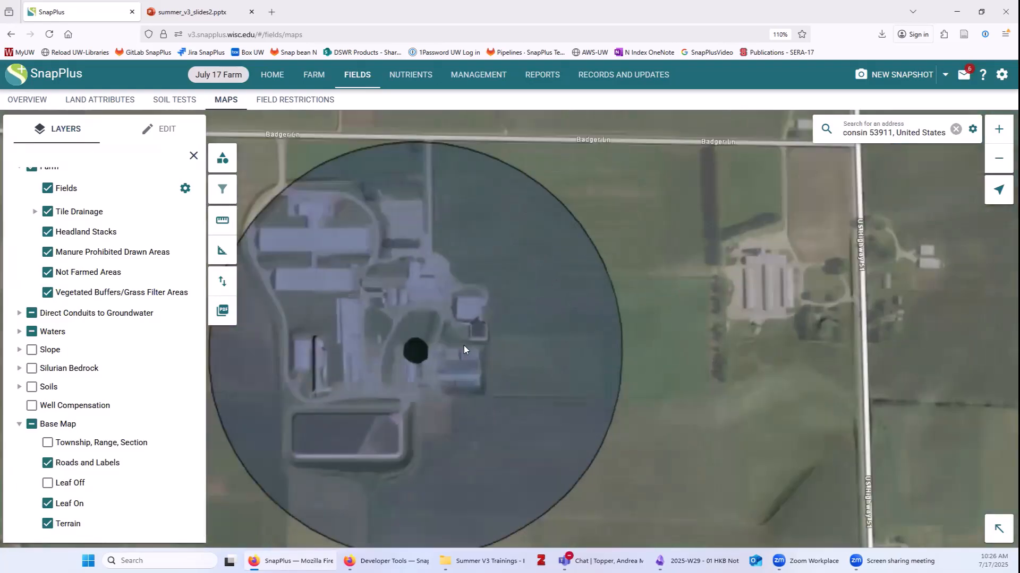
scroll(479, 342, down, 2)
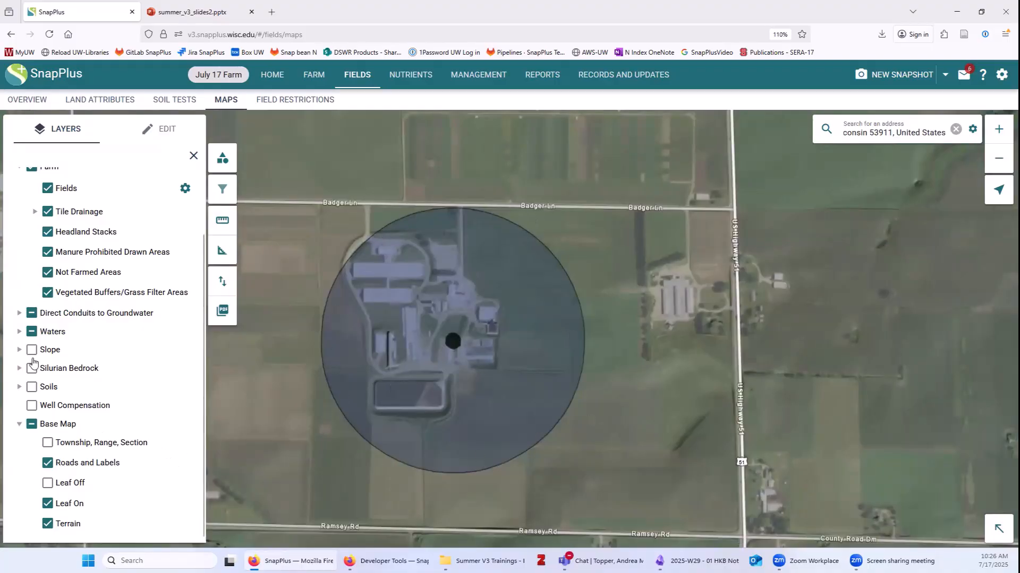
Expand Waters, hide the SWQMA and Waterbodies layers, then switch both back on.
click(20, 332)
click(48, 377)
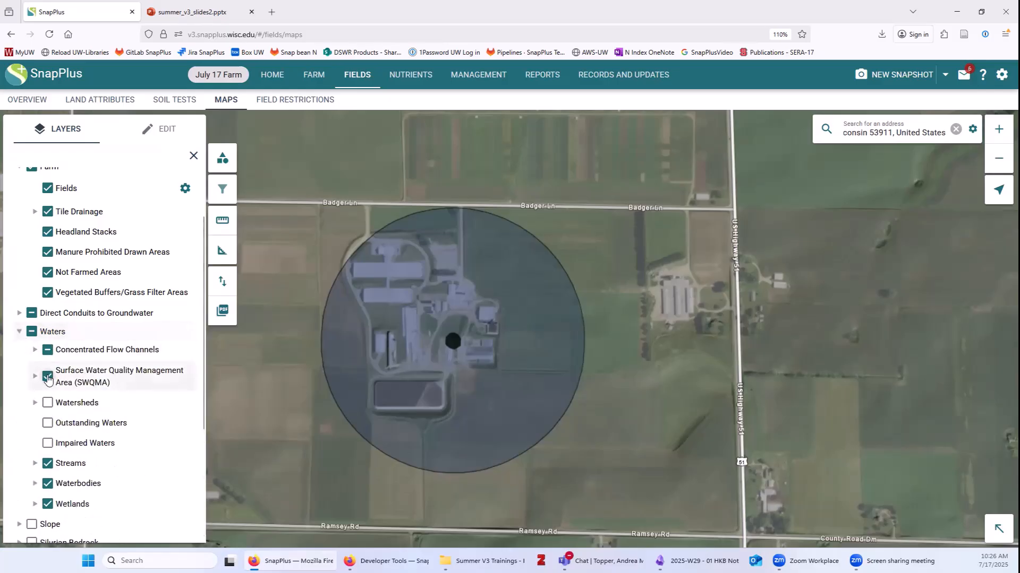
click(48, 483)
scroll(462, 353, up, 3)
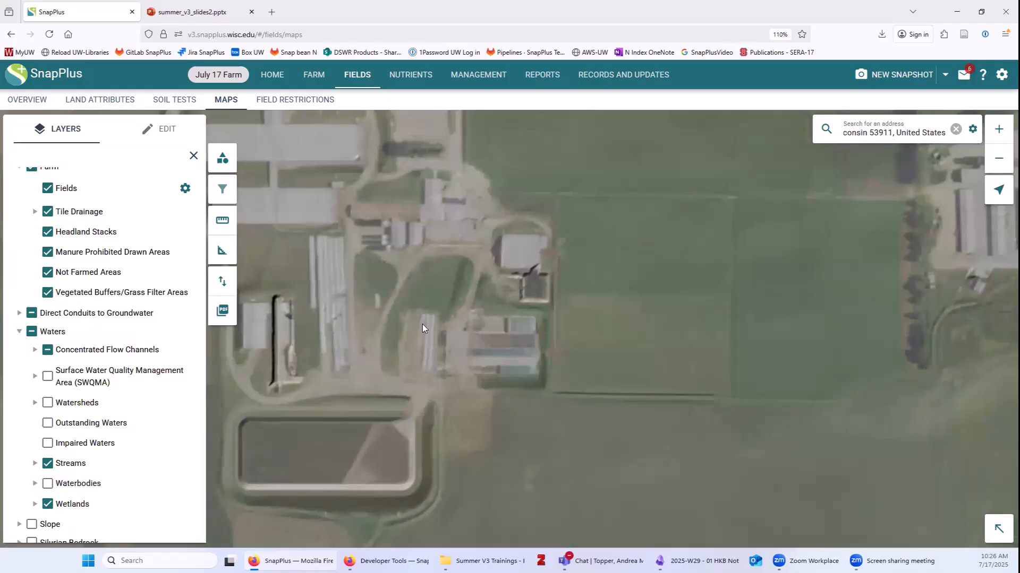
scroll(422, 324, down, 2)
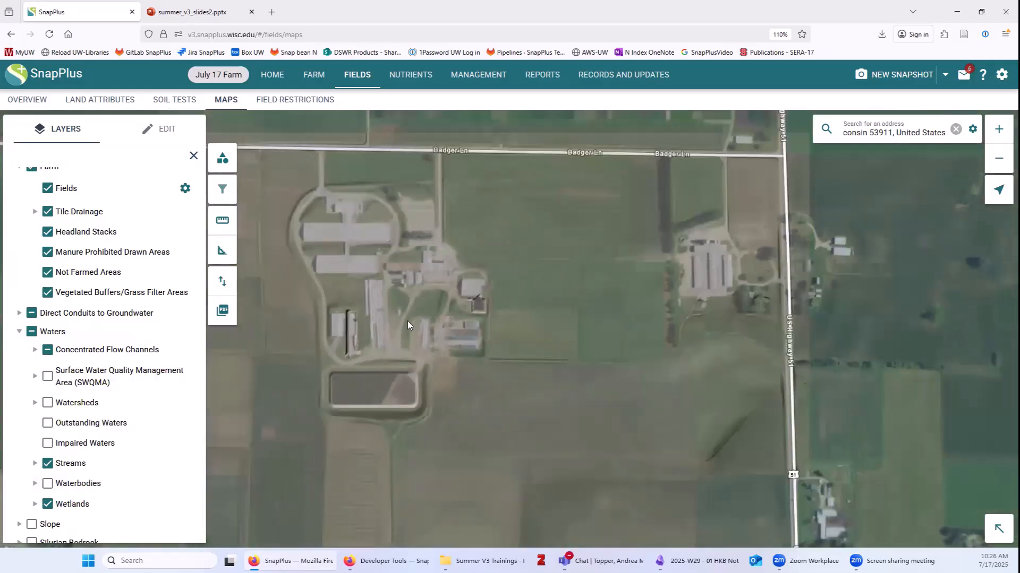
click(48, 377)
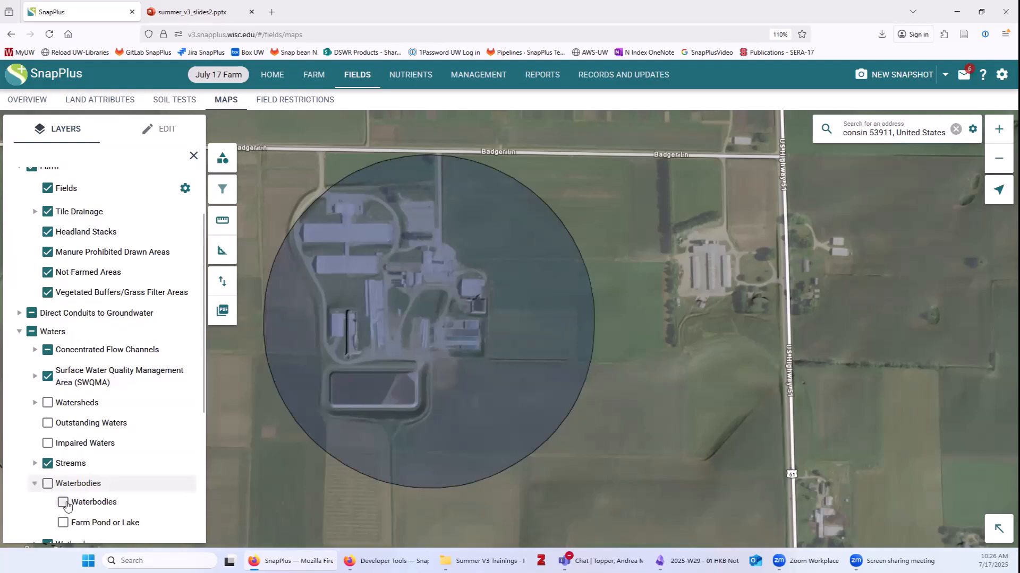
click(63, 502)
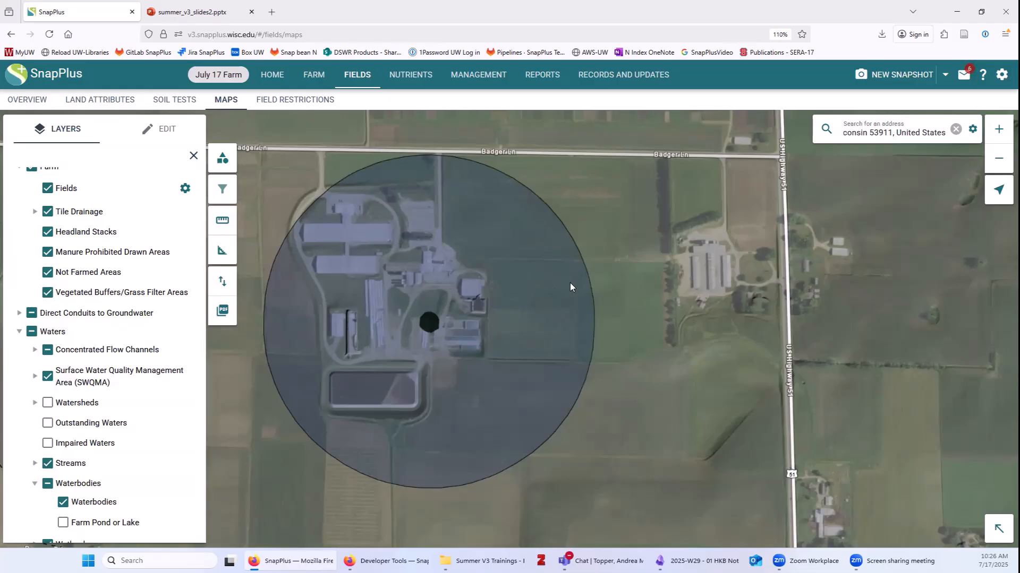
Draw a new four-corner Field east of the farmstead, name it Field 4, and save it.
click(160, 129)
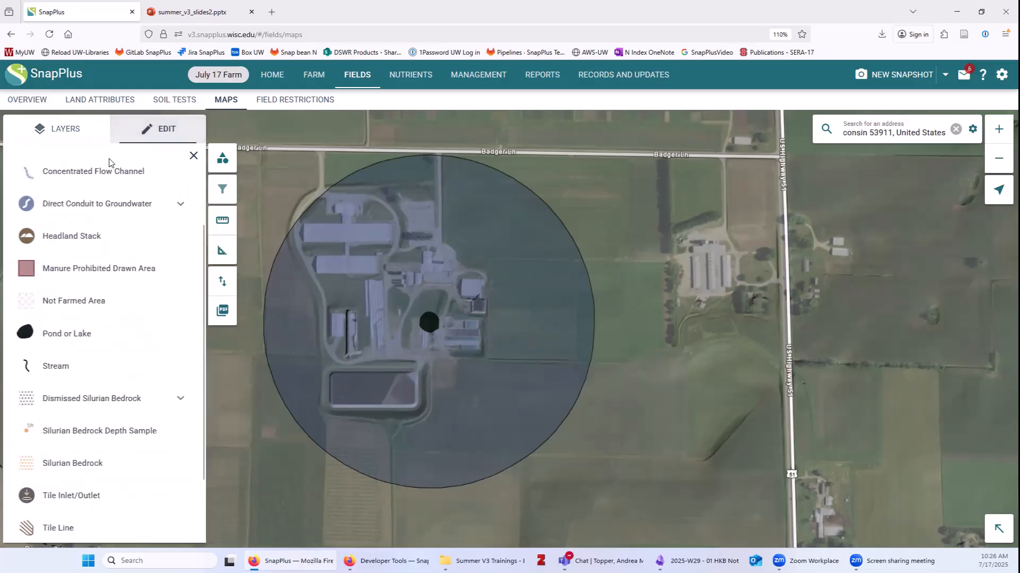
scroll(118, 310, up, 2)
click(51, 213)
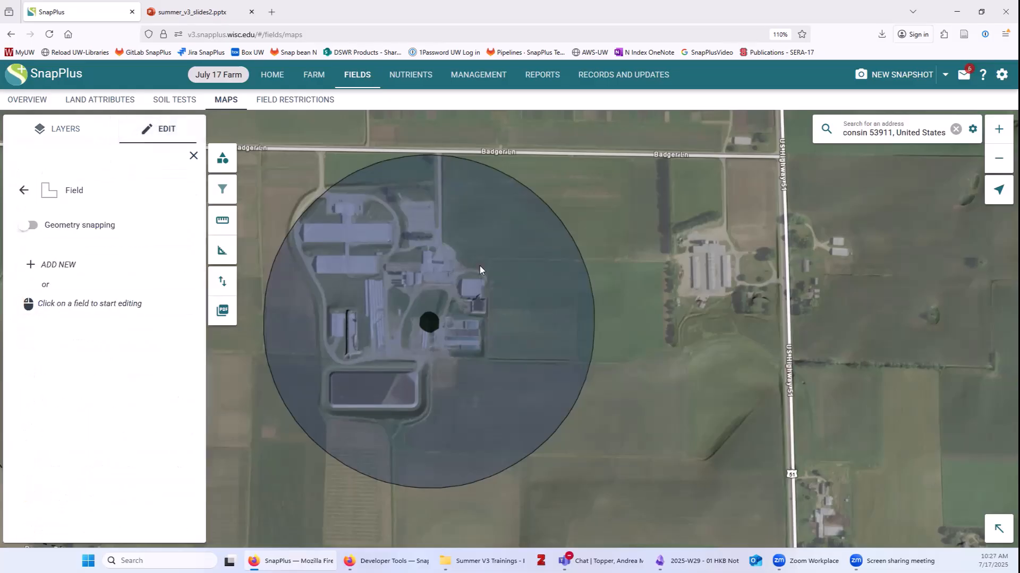
click(51, 265)
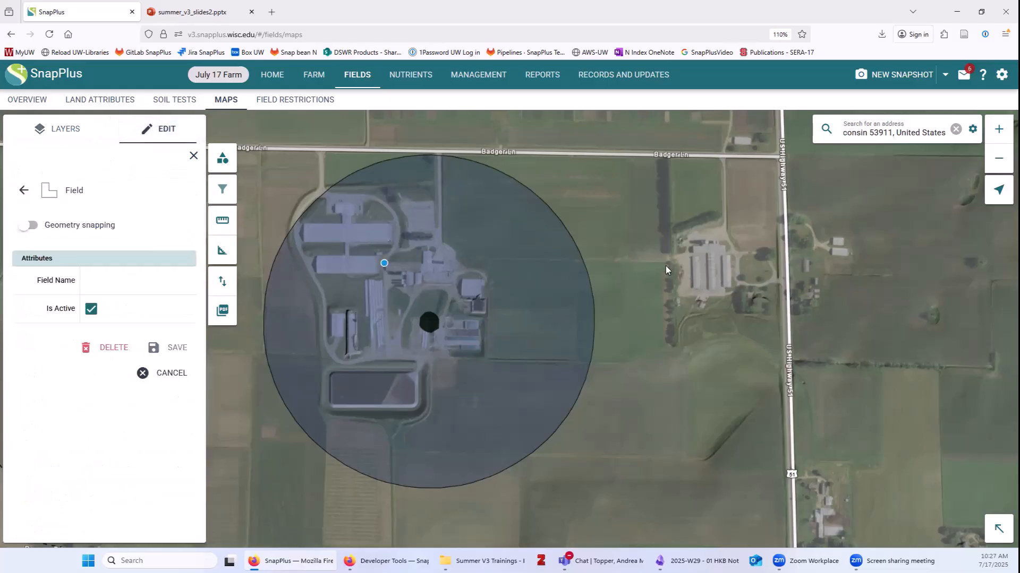
click(665, 347)
click(589, 360)
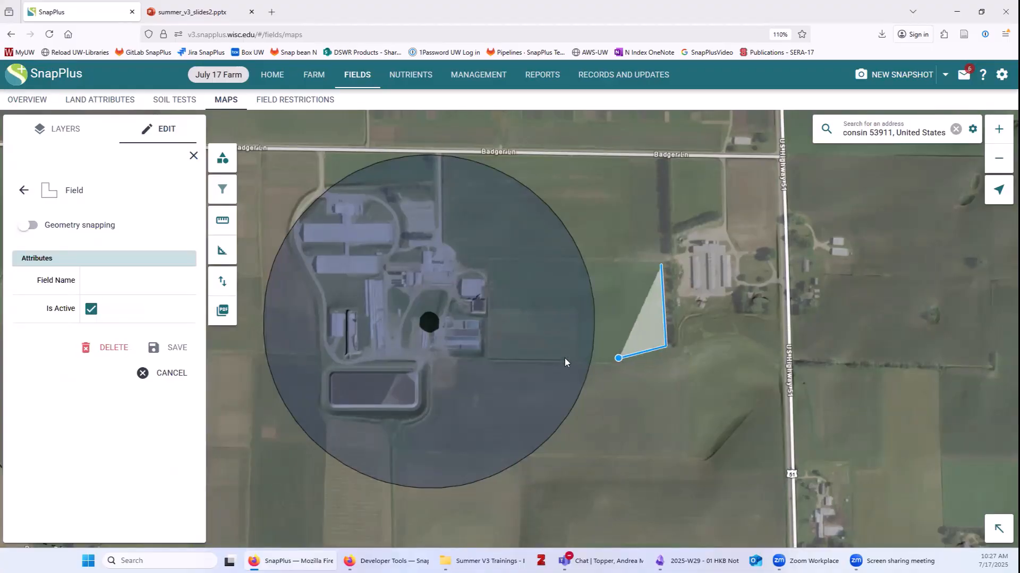
click(489, 351)
click(489, 258)
click(661, 265)
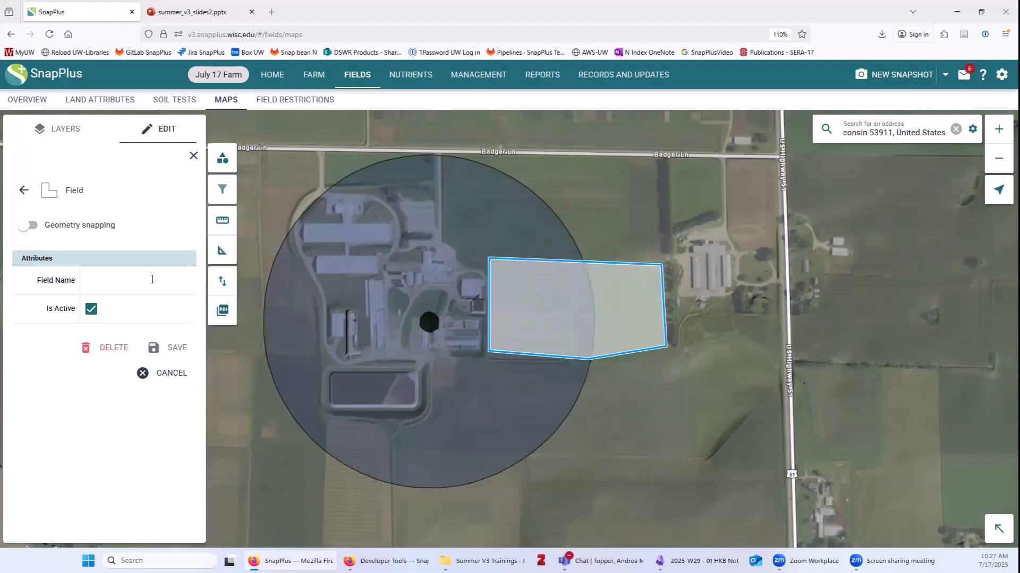
click(150, 277)
text(Field 4)
click(176, 348)
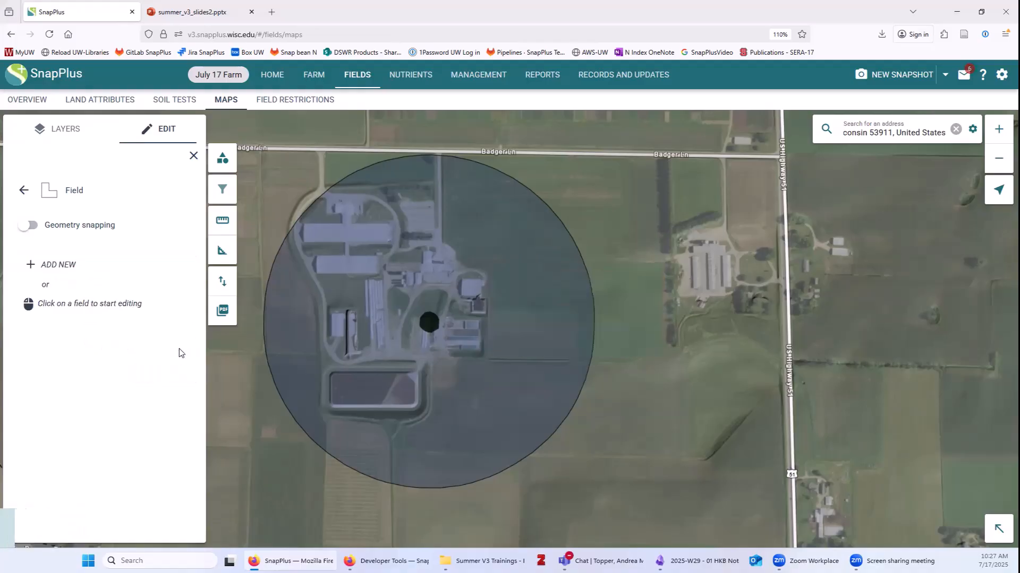
Choose Dismissed SWQMA > 1000 ft SWQMA from the feature types and start adding a new area.
click(22, 192)
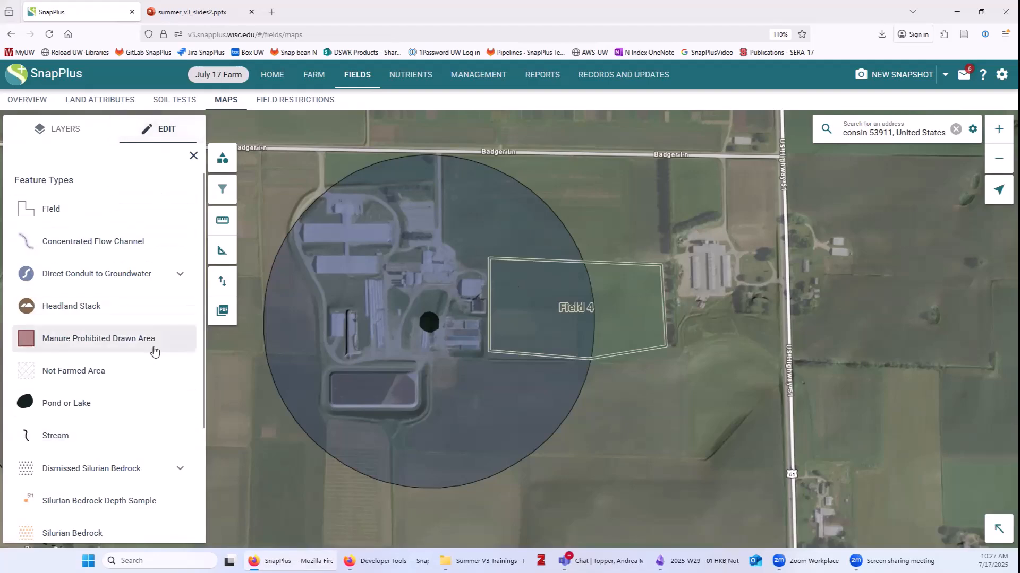
scroll(154, 350, down, 3)
click(115, 515)
scroll(139, 452, down, 1)
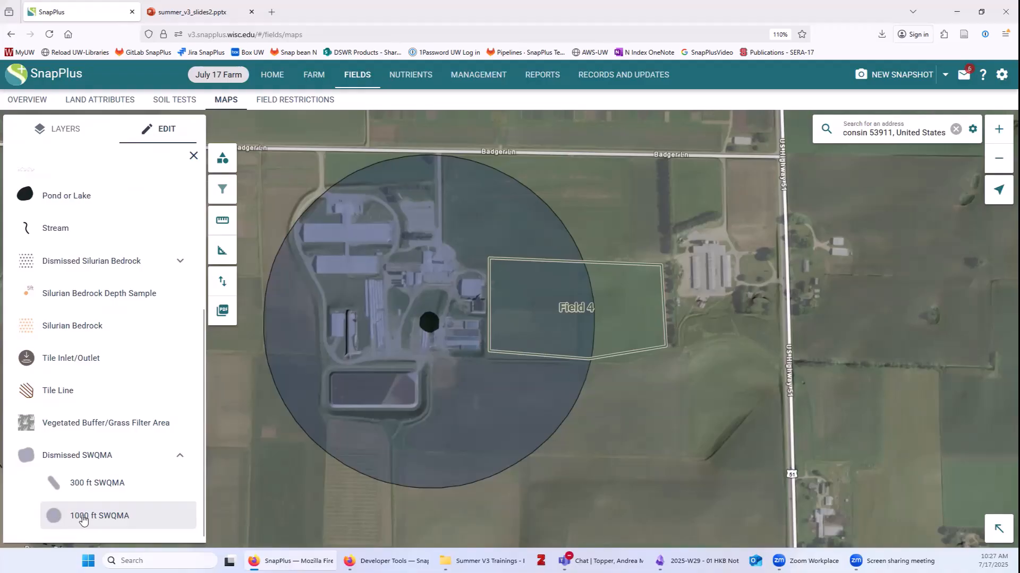
click(102, 518)
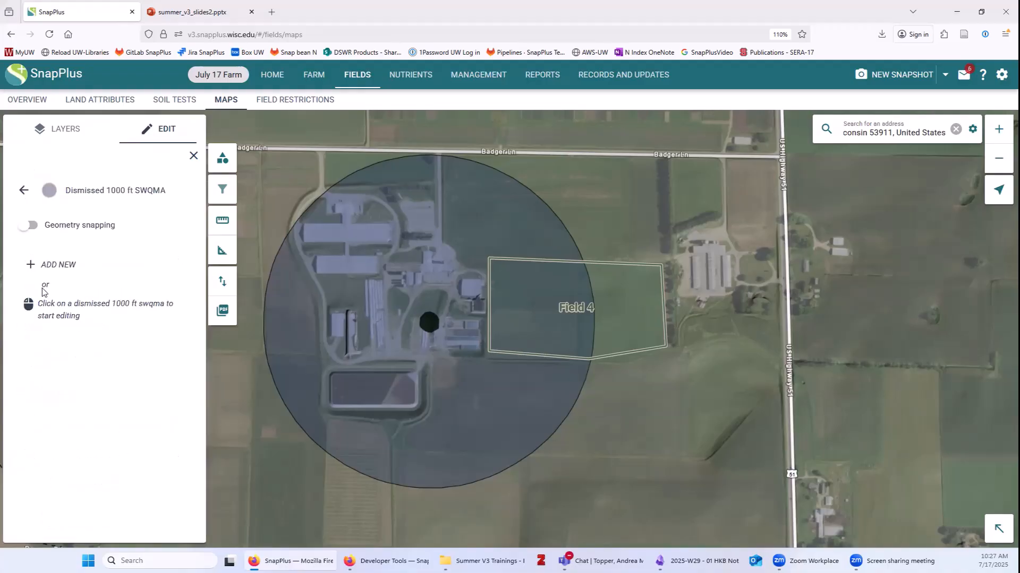
click(50, 269)
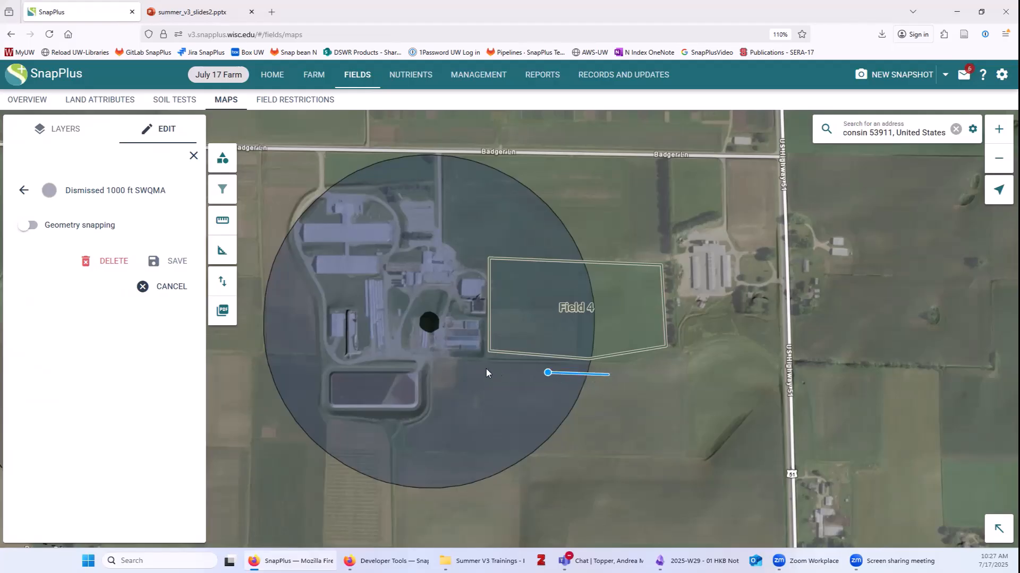
Outline the dismissed area over Field 4's part inside the circle with four corners and save it.
double_click(457, 365)
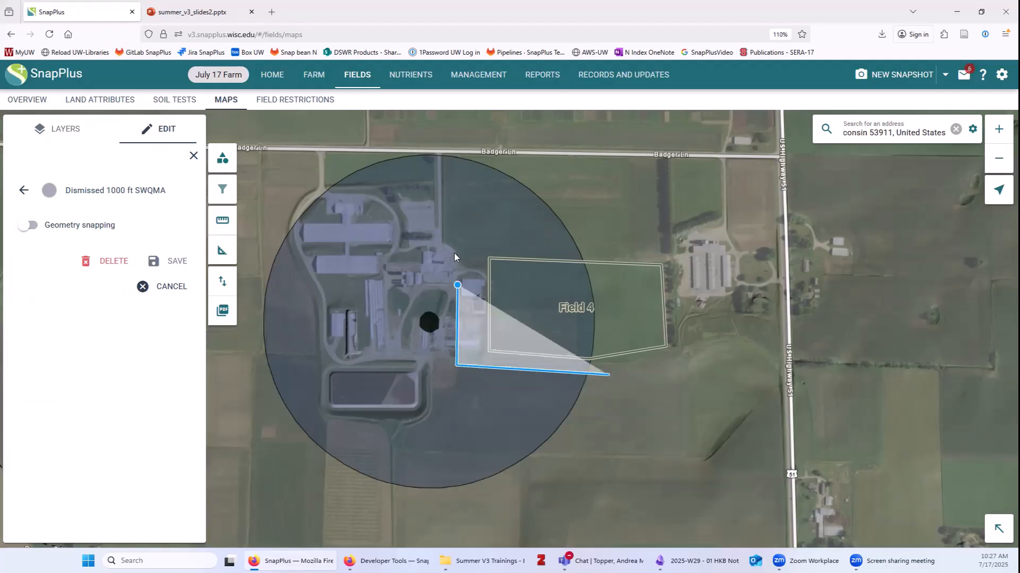
click(463, 231)
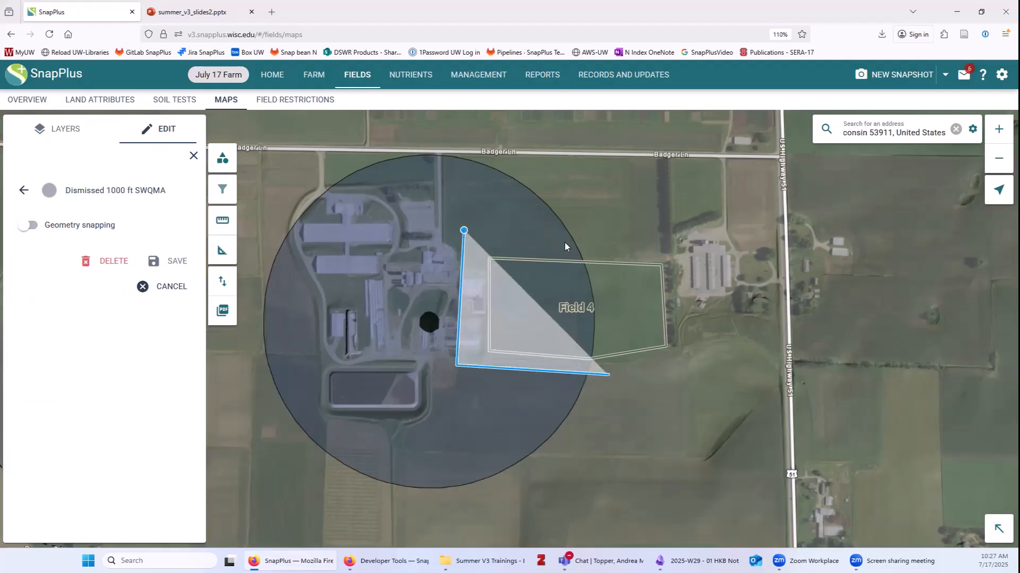
click(610, 245)
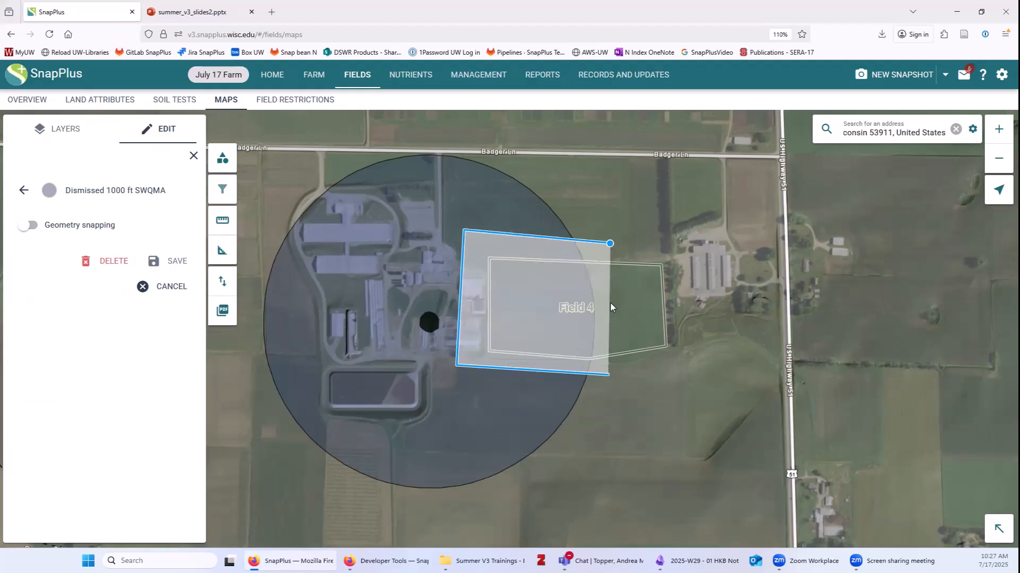
double_click(607, 375)
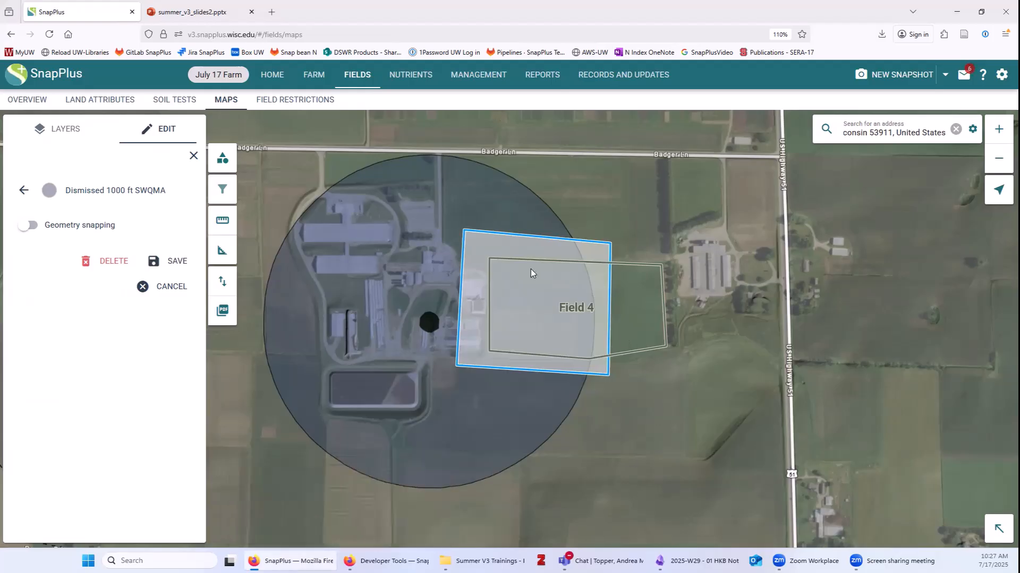
click(181, 264)
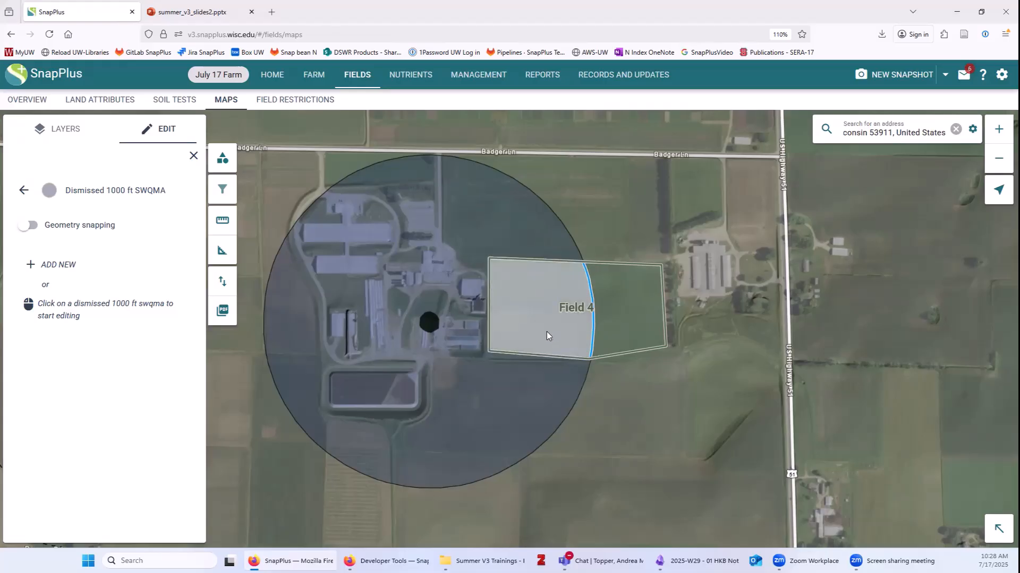
Zoom in on the farm, go back to the feature type list, and centre the SWQMA circle.
scroll(680, 485, down, 2)
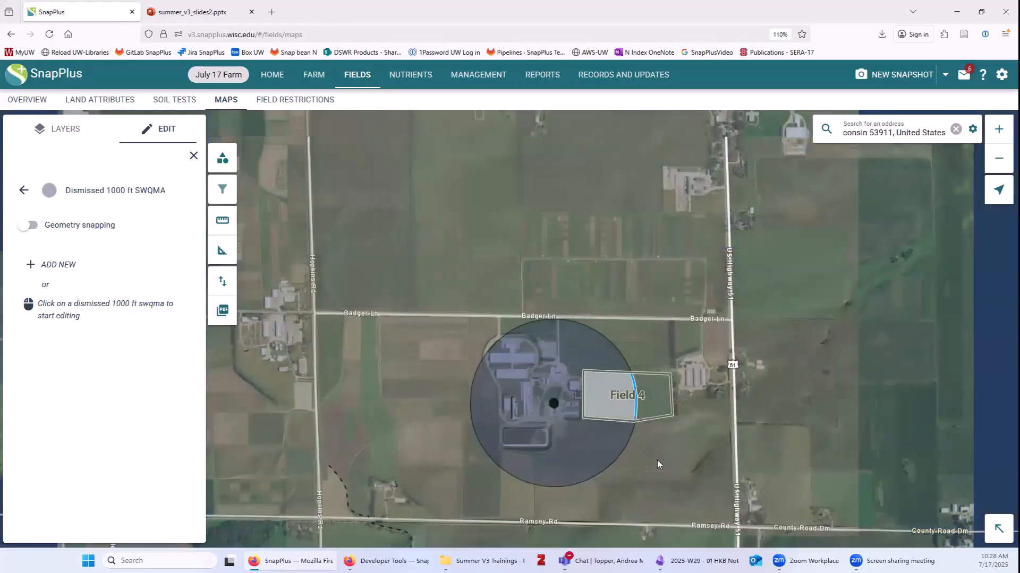
scroll(658, 460, up, 1)
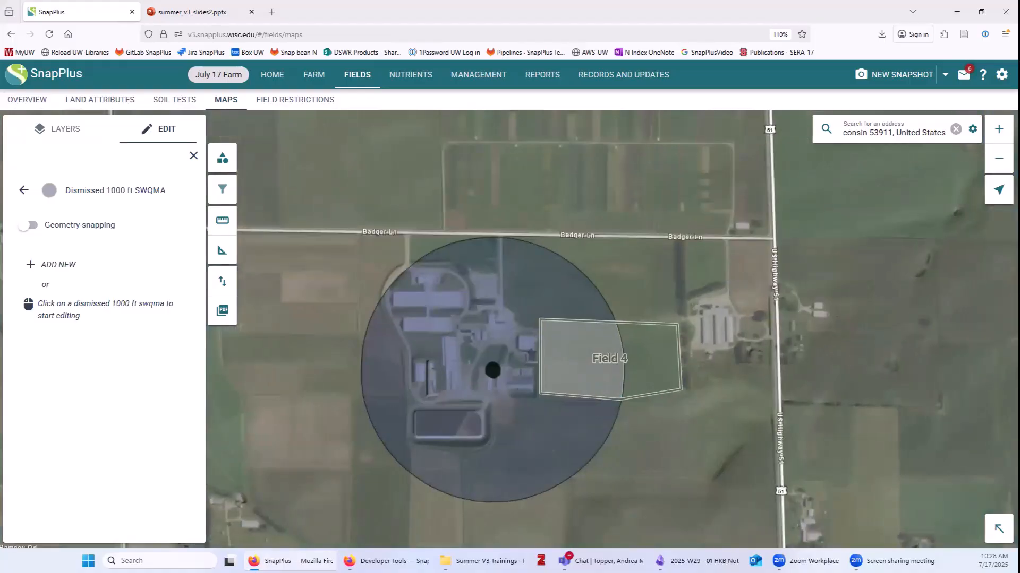
click(23, 192)
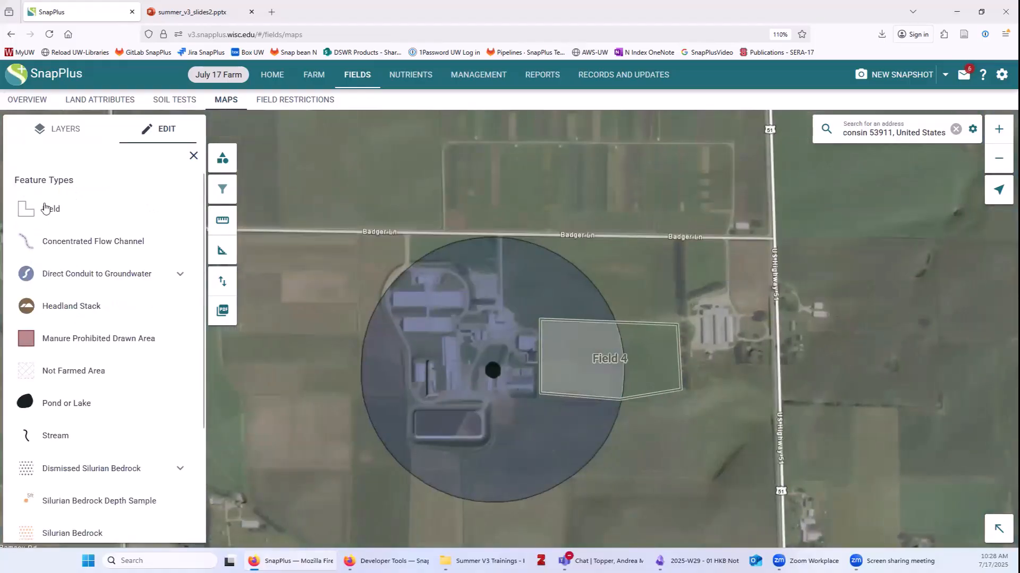
drag(298, 420, 288, 356)
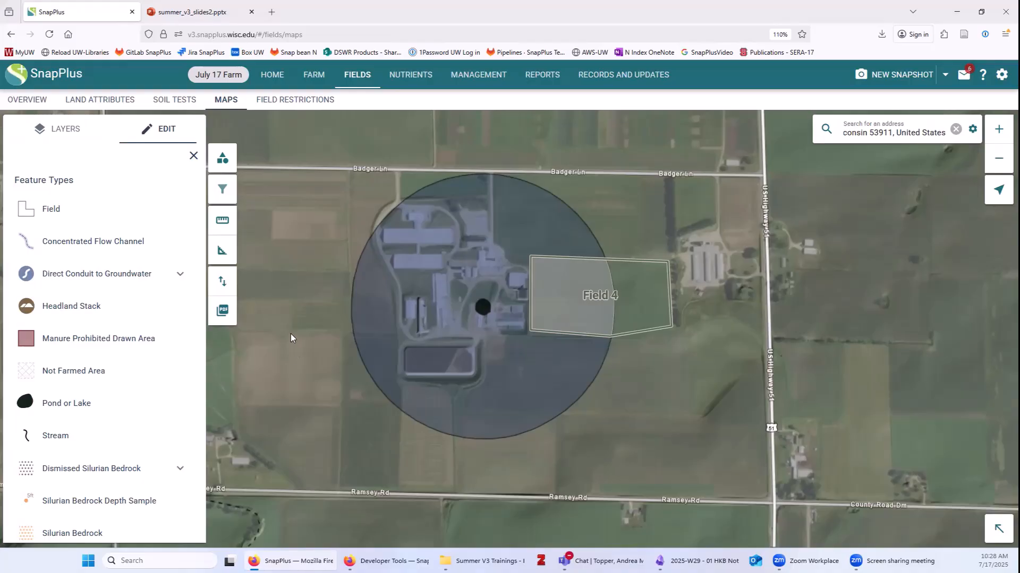
Open the PDF export settings and center the preview on the farmstead circle and Field 4.
click(222, 314)
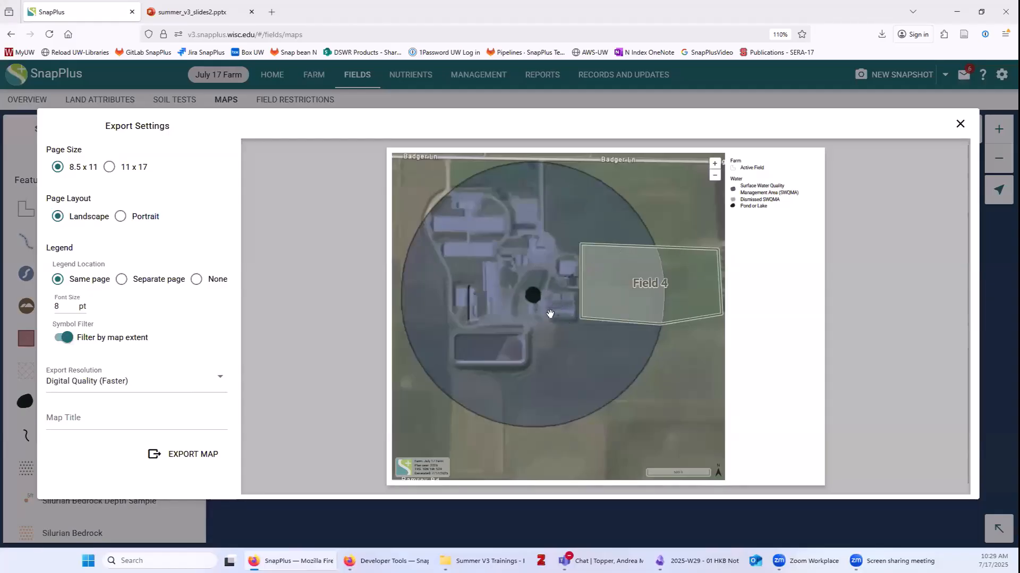
scroll(554, 368, down, 1)
drag(486, 218, 592, 212)
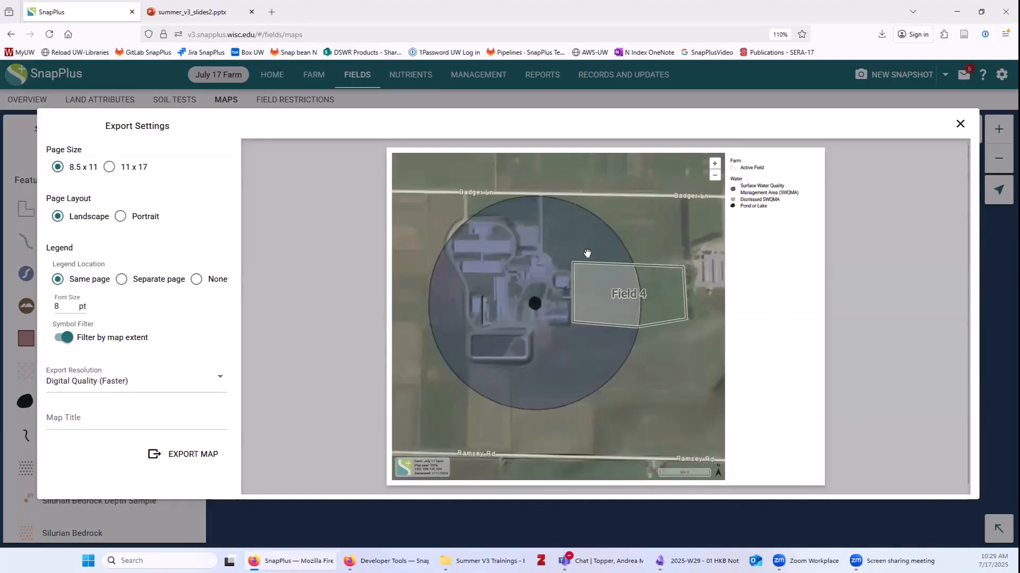
scroll(589, 231, down, 1)
scroll(589, 276, up, 1)
drag(566, 328, 585, 354)
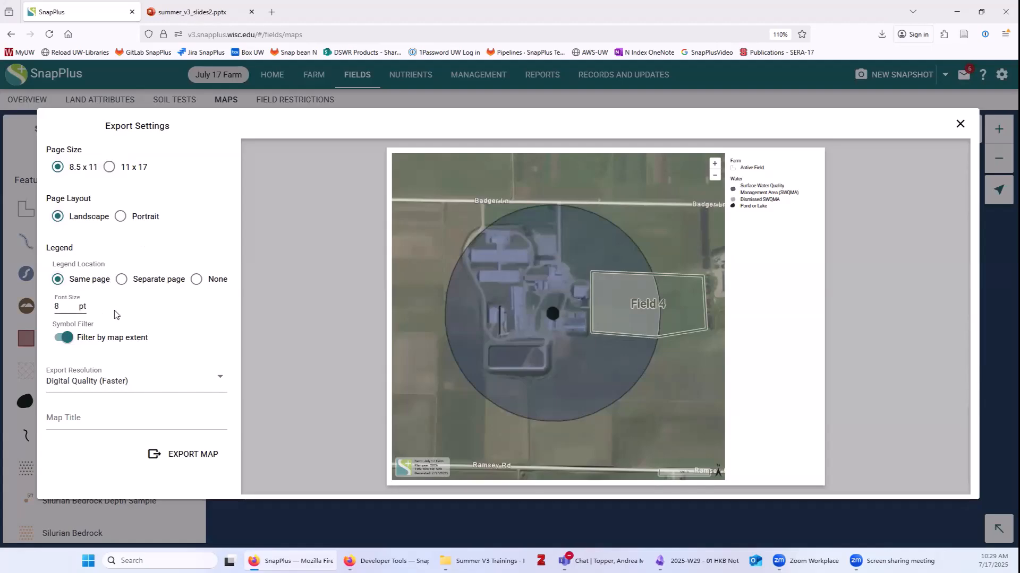
Place the legend on a separate page, title the map 'Test', and export the PDF.
click(122, 280)
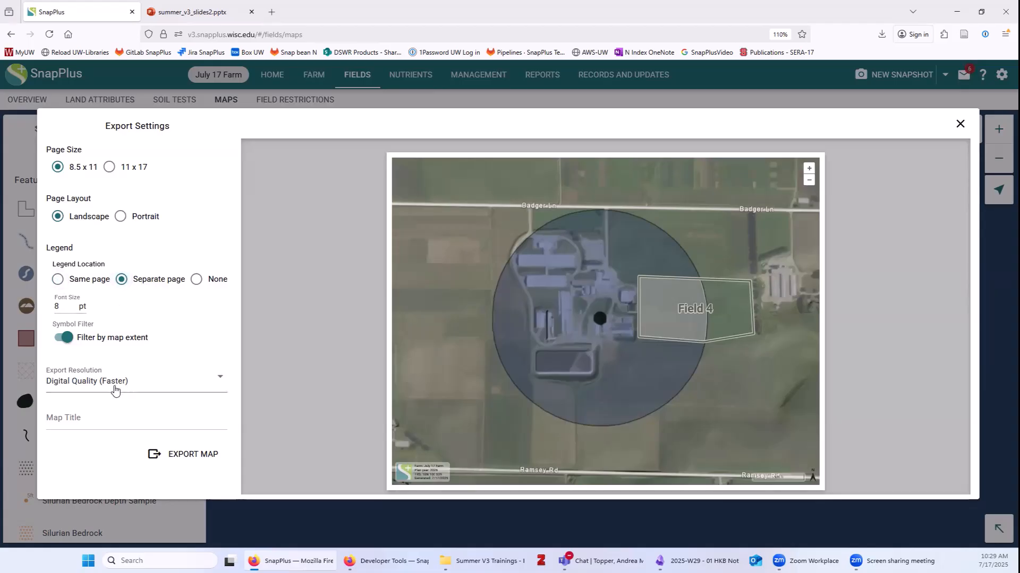
click(89, 421)
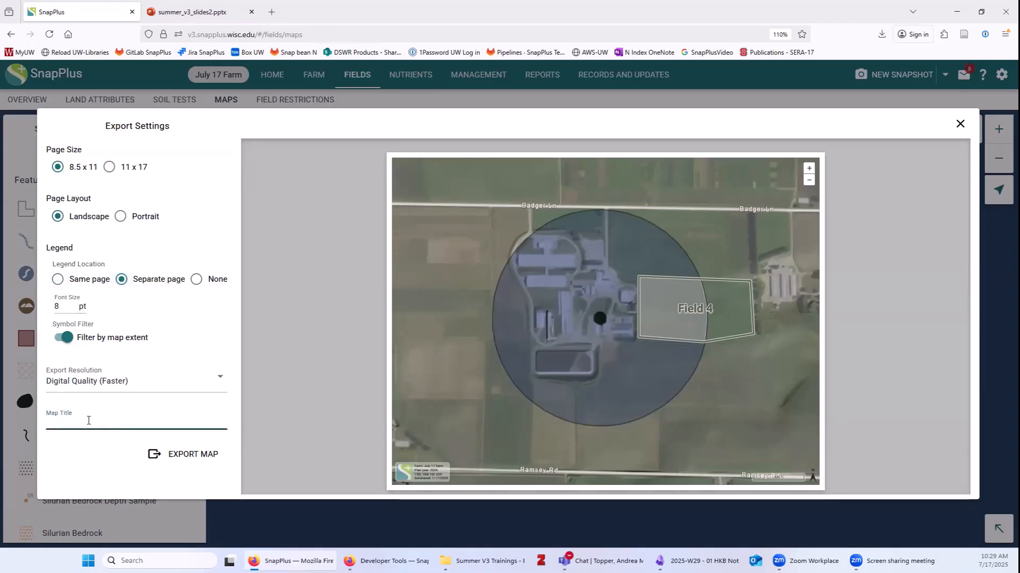
text(Test)
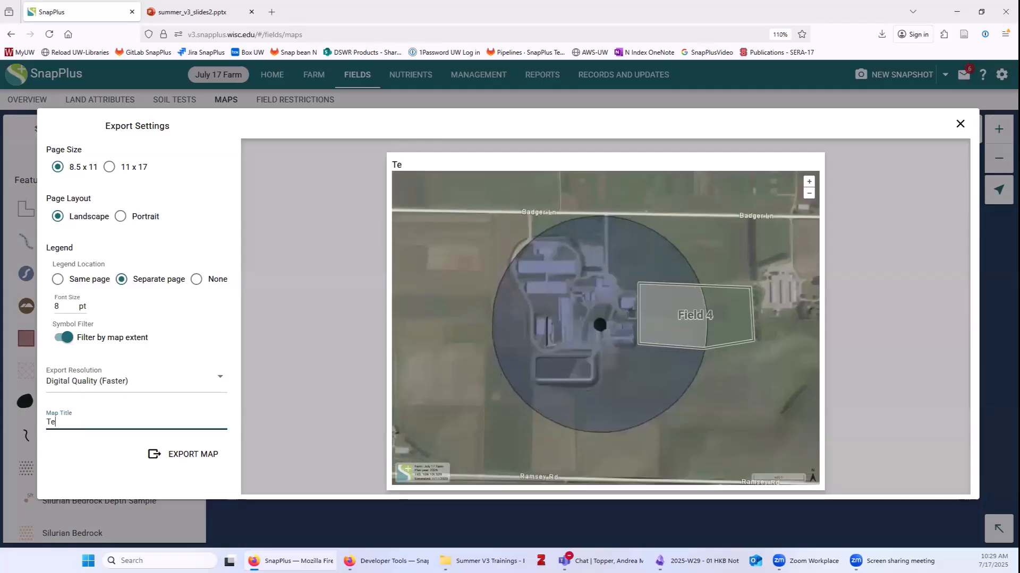
click(164, 458)
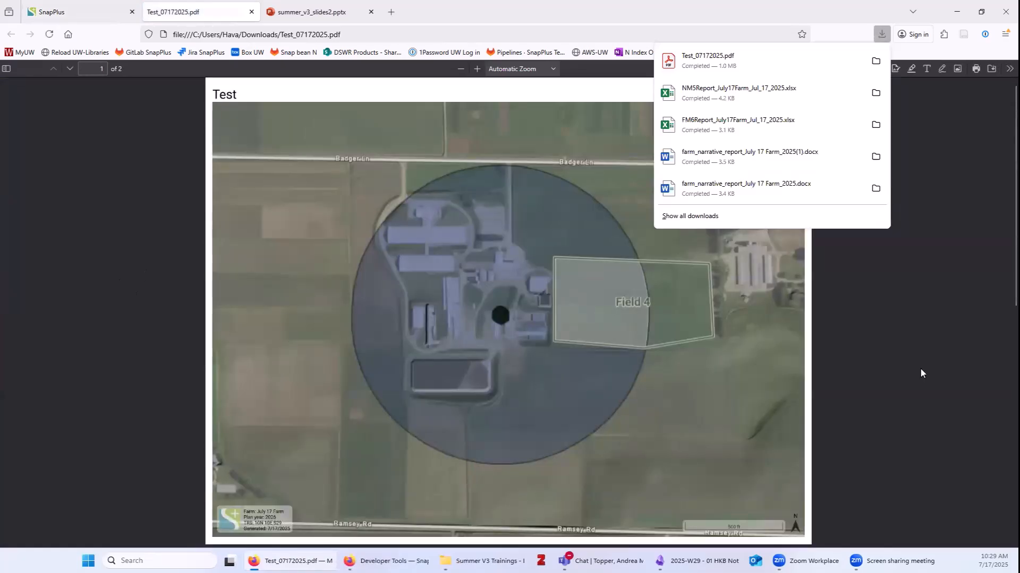
Check Test_07172025.pdf's saved path and scroll through both pages, then return to SnapPlus.
click(920, 370)
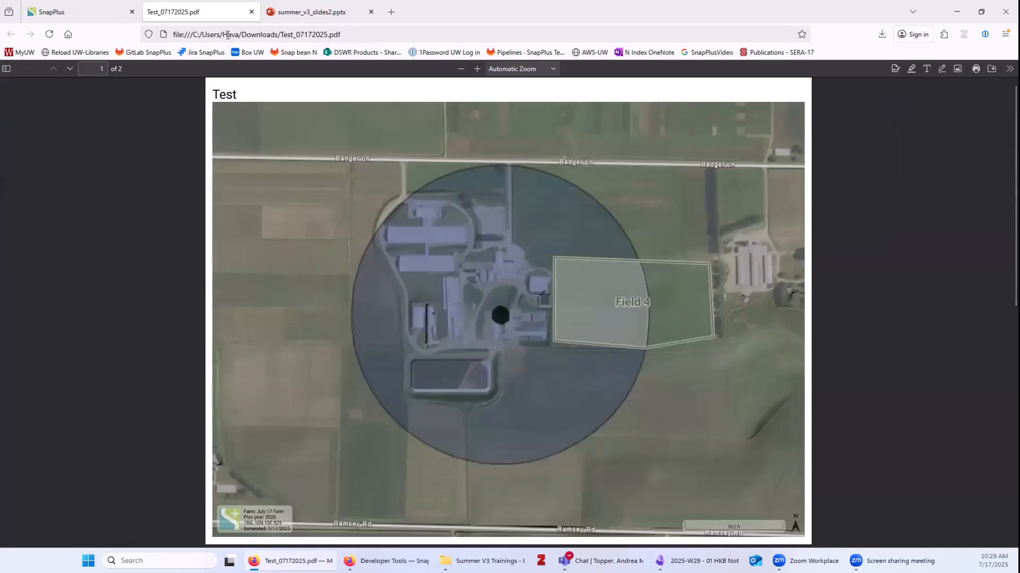
drag(242, 35, 341, 35)
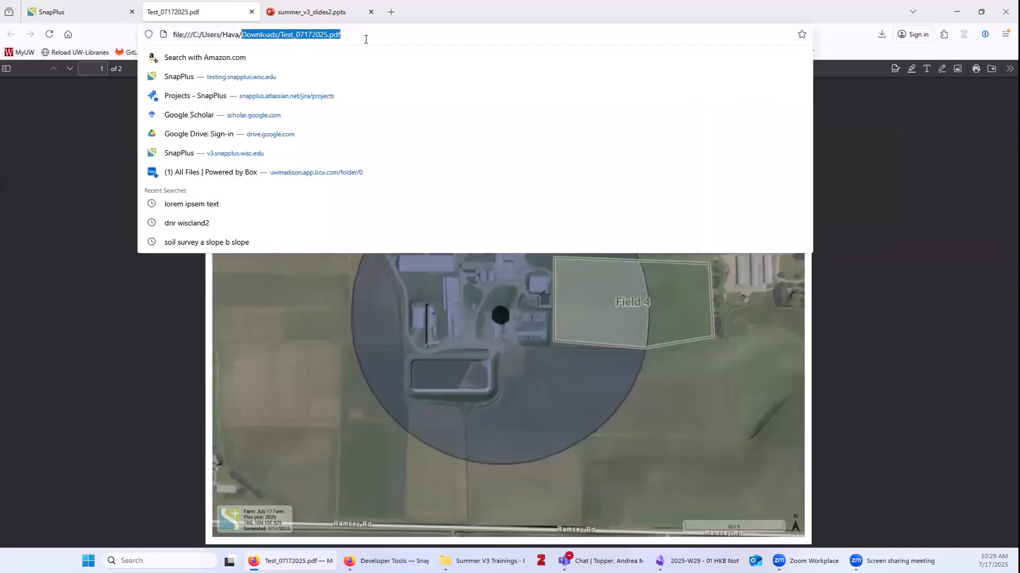
click(431, 418)
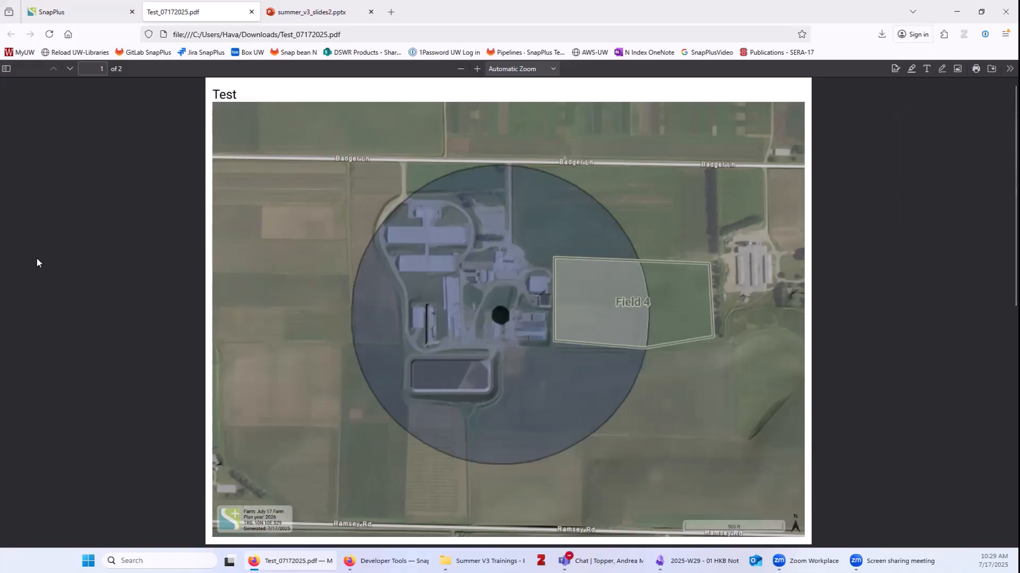
scroll(76, 271, down, 3)
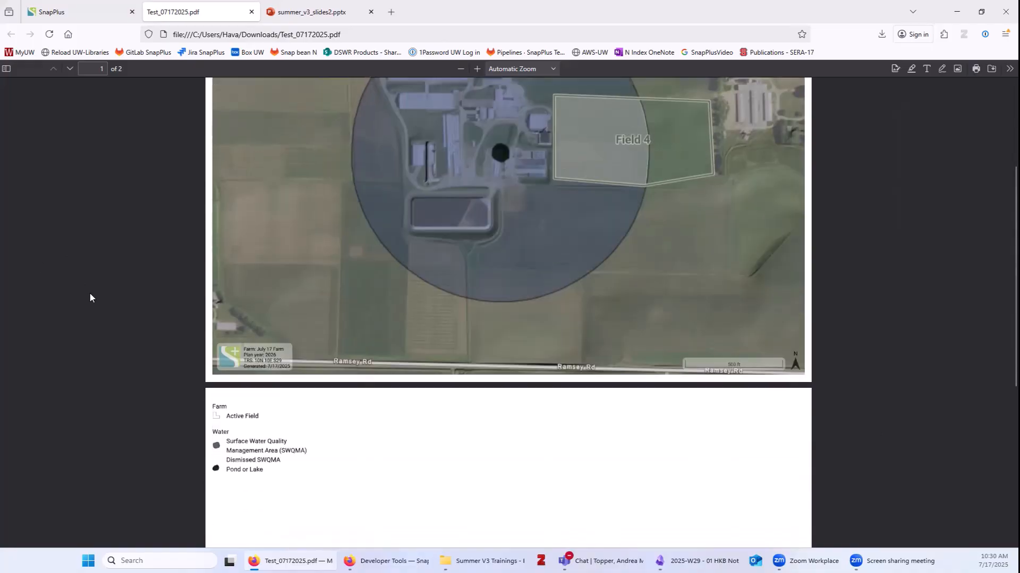
scroll(89, 294, down, 4)
scroll(94, 286, up, 7)
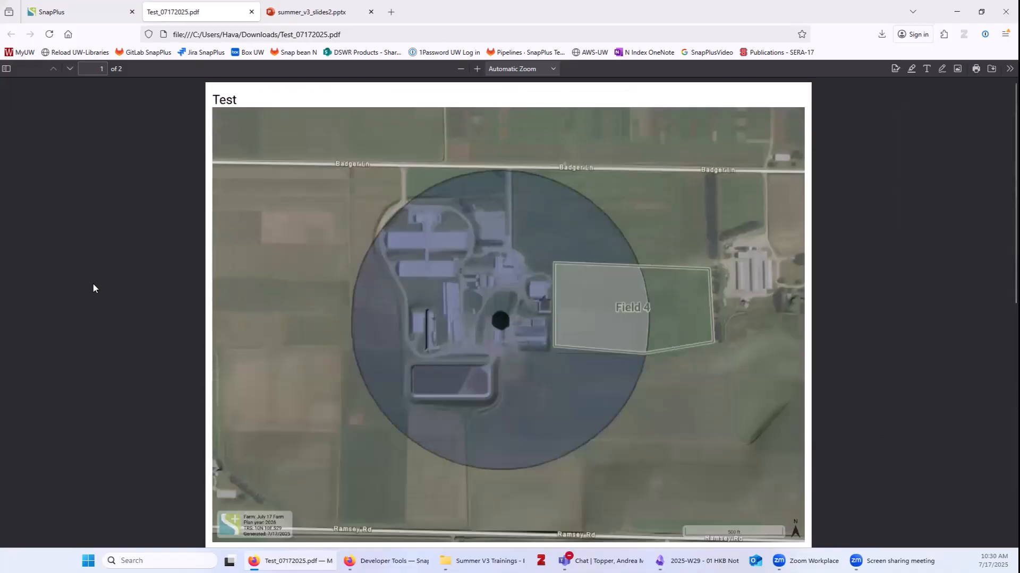
click(59, 2)
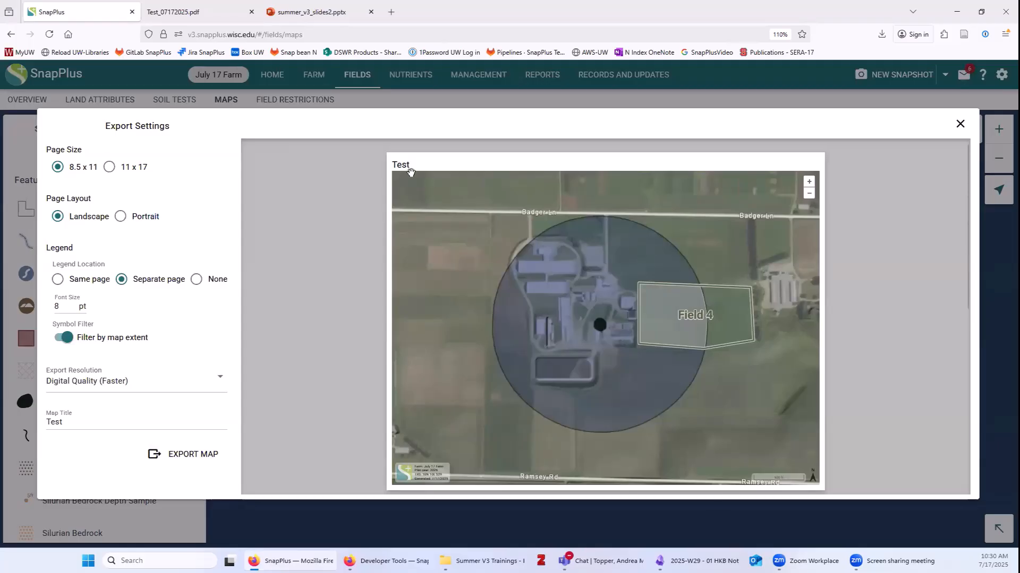
Shift the export preview toward Hopkins Rd, then close Export Settings without re-exporting.
scroll(565, 328, down, 1)
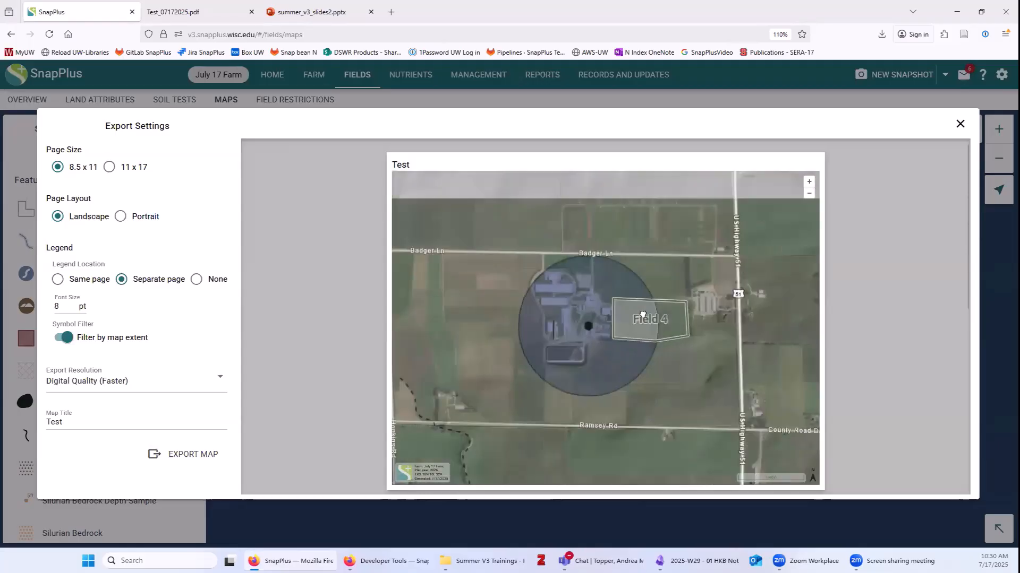
drag(491, 317, 540, 268)
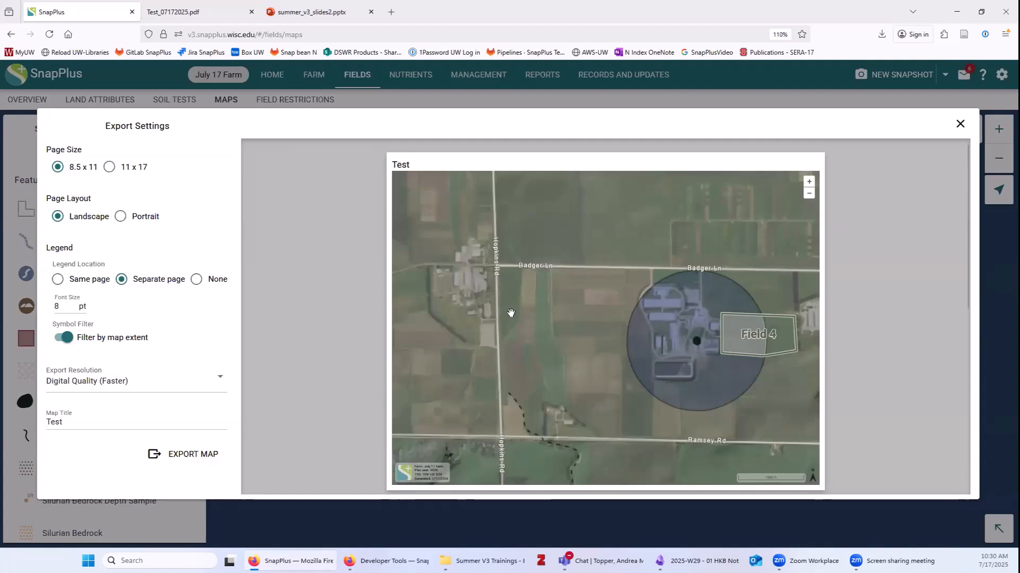
click(74, 423)
click(175, 457)
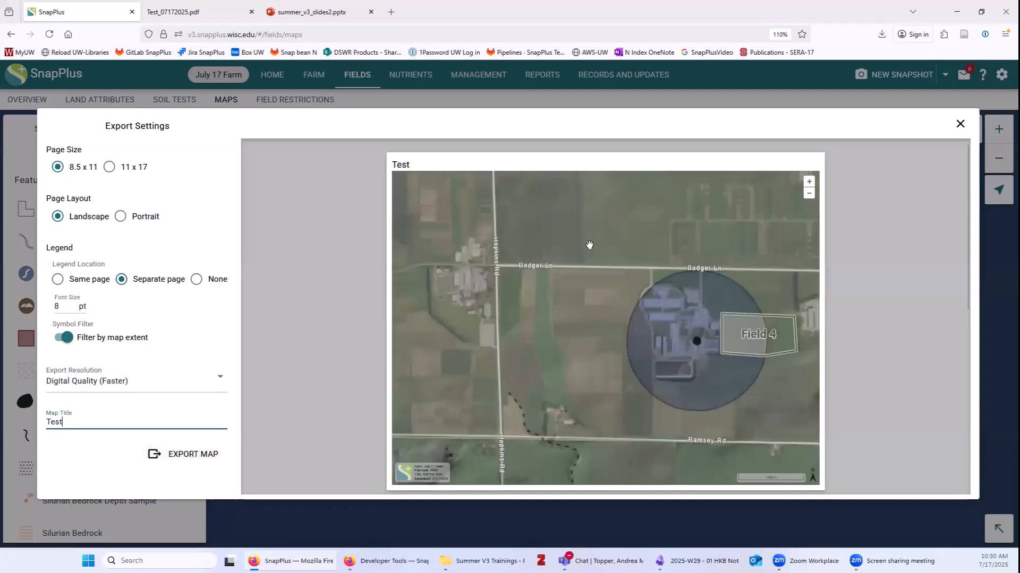
click(962, 126)
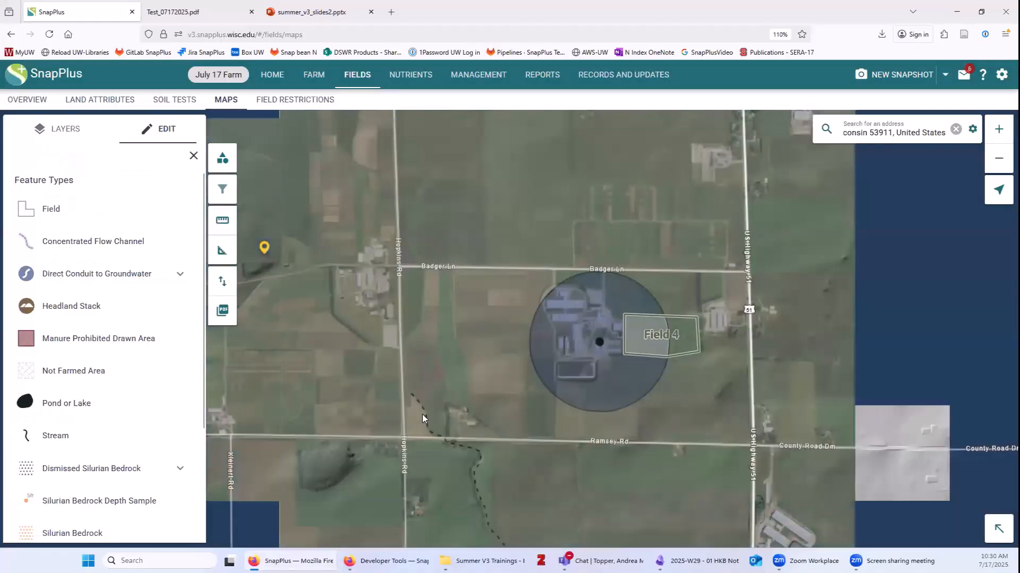
Clear the address search box and zoom in on Field 4's dismissed western portion.
click(956, 129)
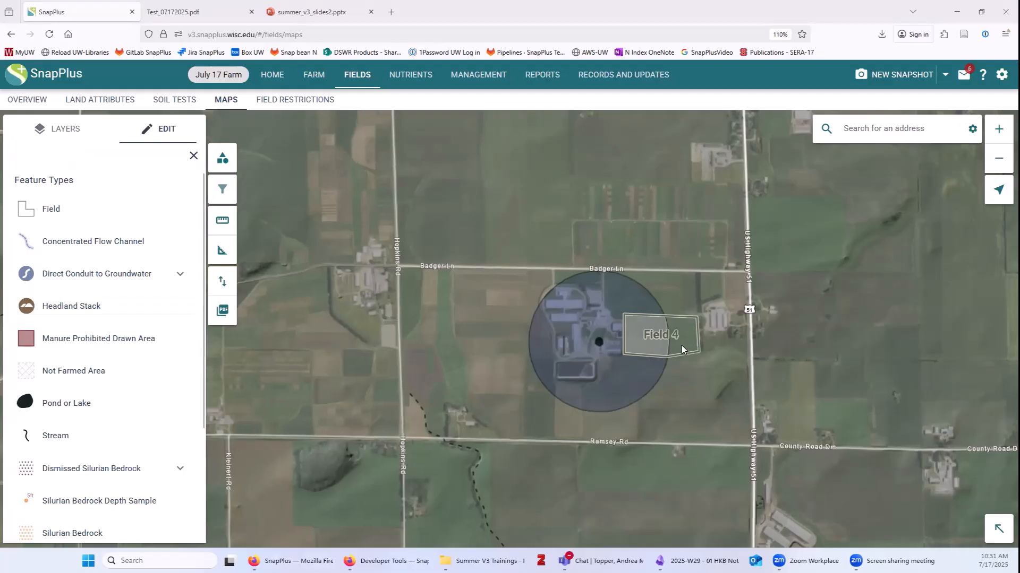
scroll(680, 345, up, 2)
scroll(610, 336, up, 2)
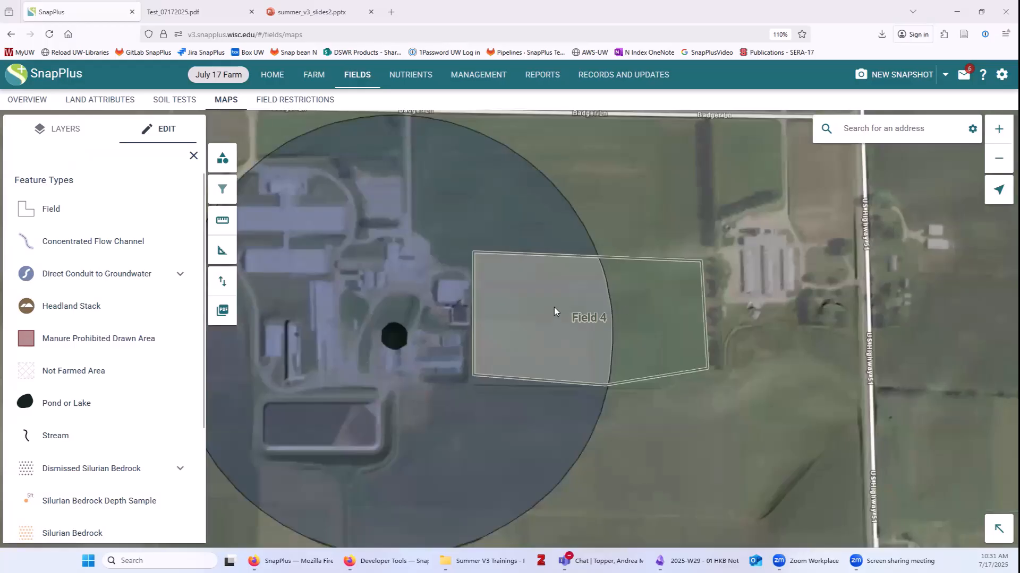
scroll(554, 307, up, 3)
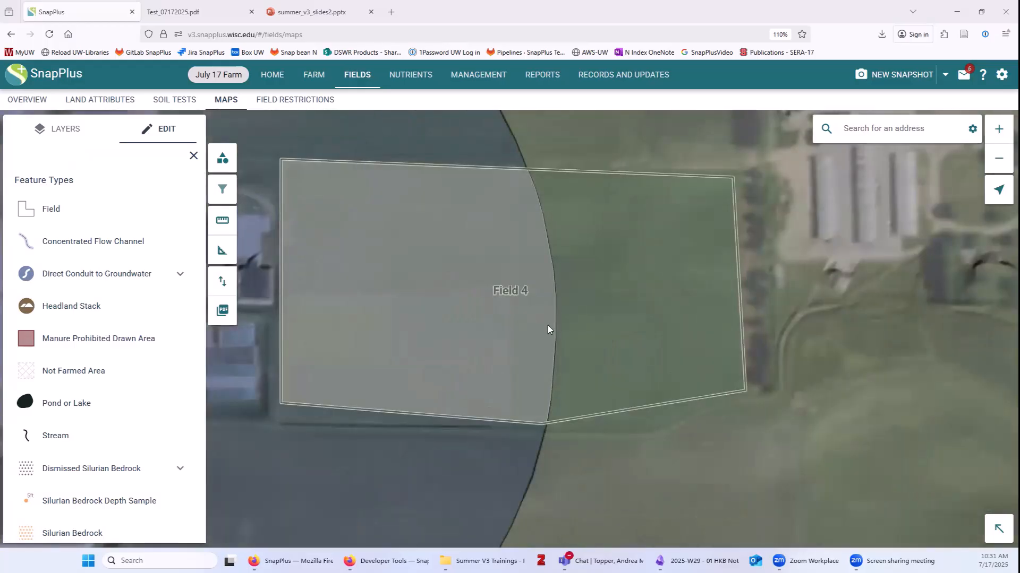
scroll(546, 326, down, 2)
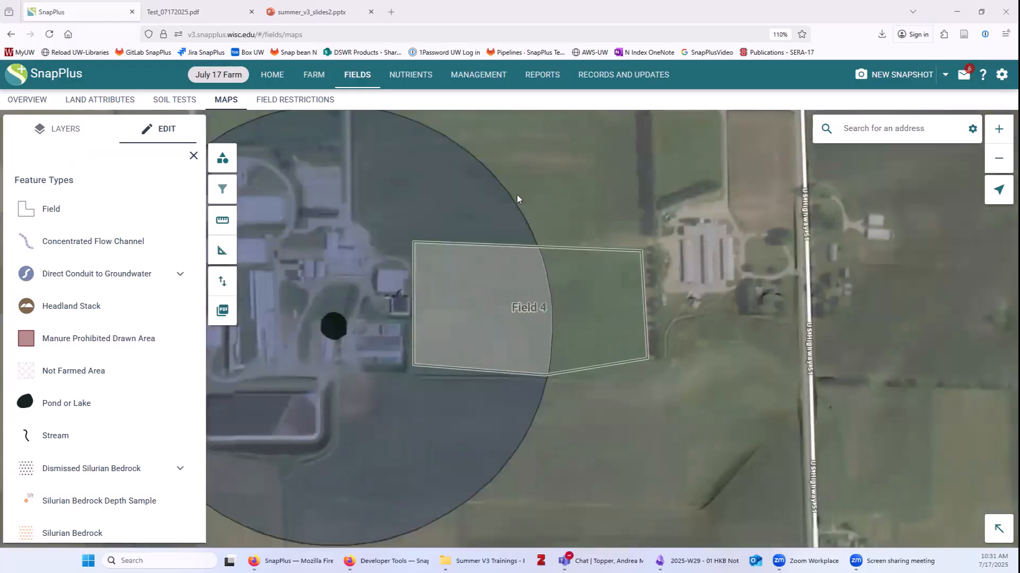
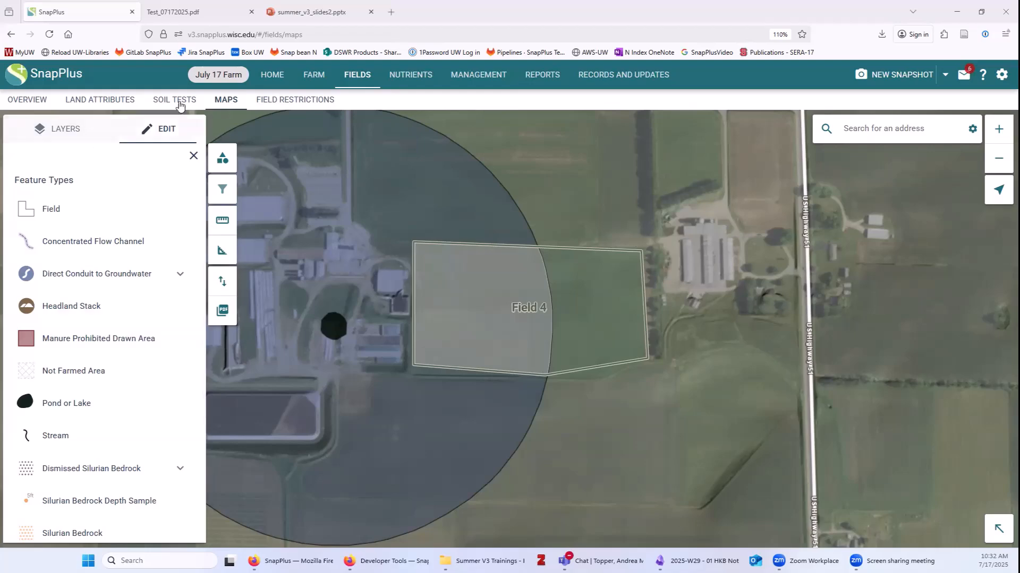
Leave the map and show the Fields overview table listing Field 1 through Field 4.
click(17, 101)
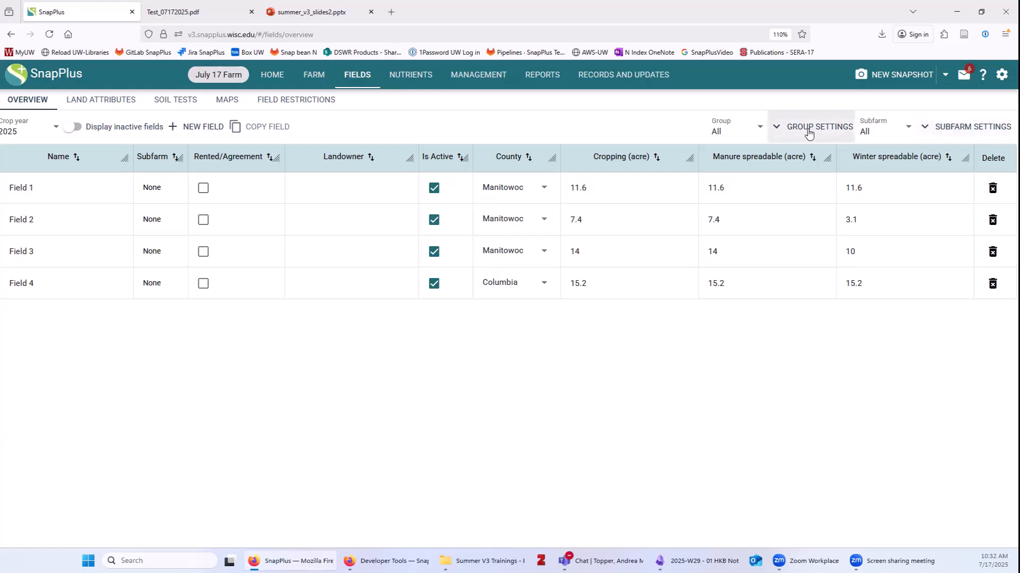
Create a subfarm named Bucky's containing Field 1 and Field 2, and save it.
click(947, 131)
click(953, 155)
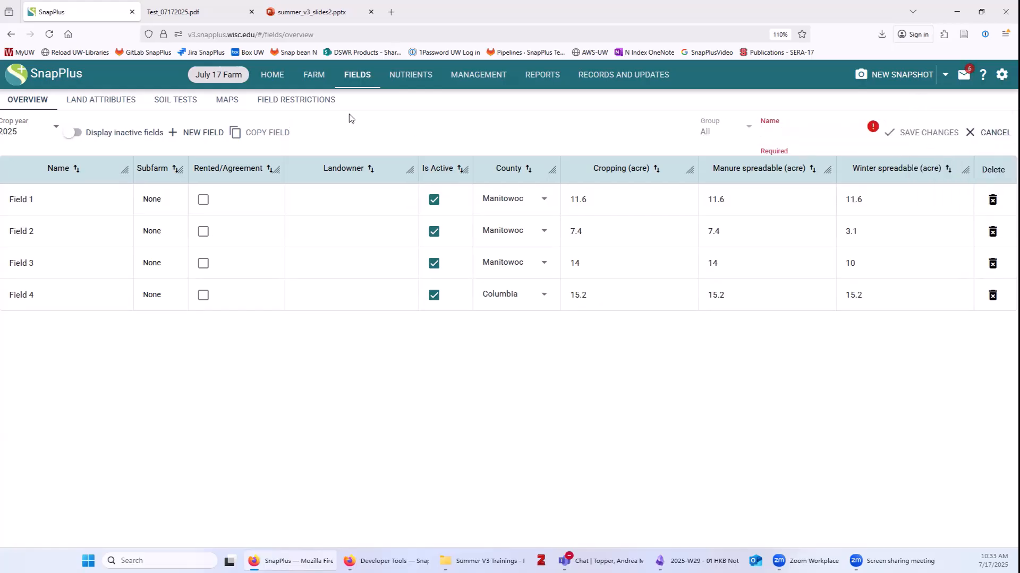
text(Bucky's)
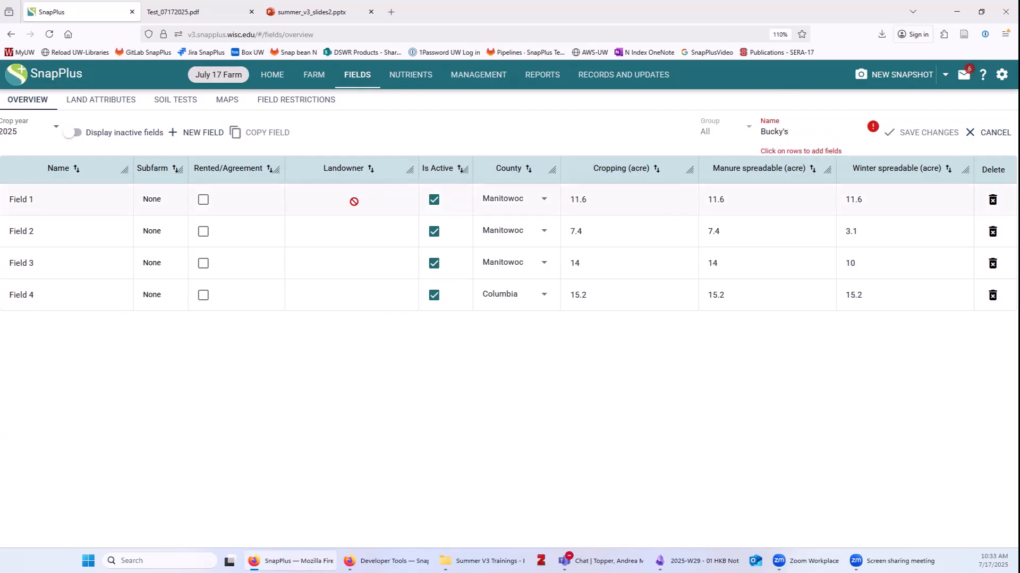
click(353, 202)
click(146, 235)
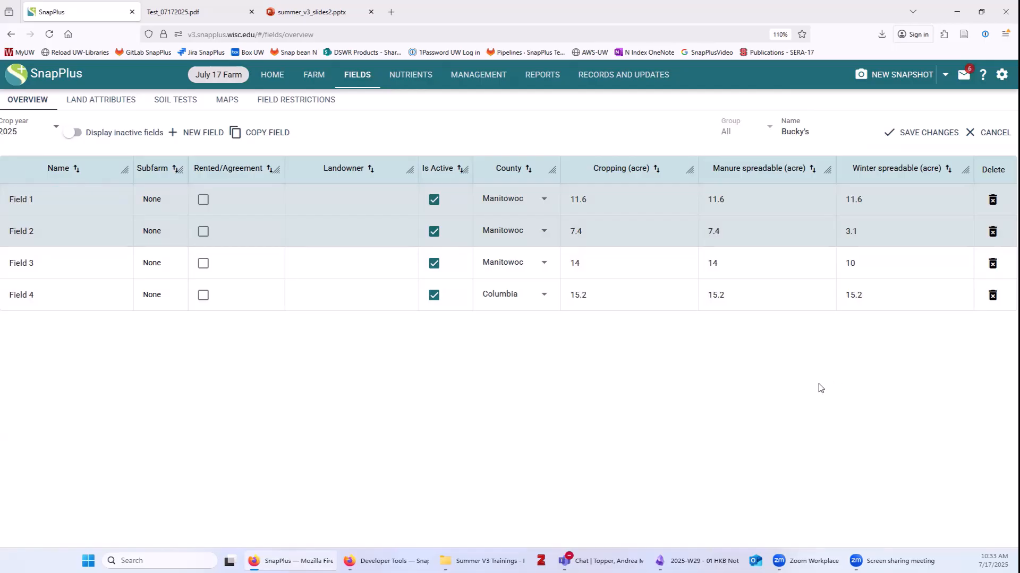
click(926, 133)
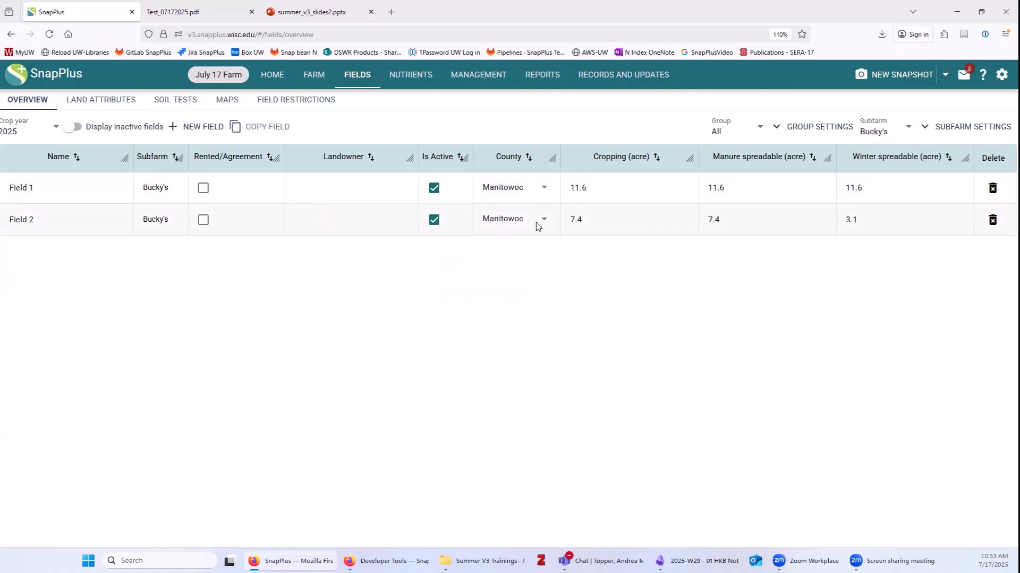
Set the Subfarm filter back to All and include inactive fields in the list.
click(873, 132)
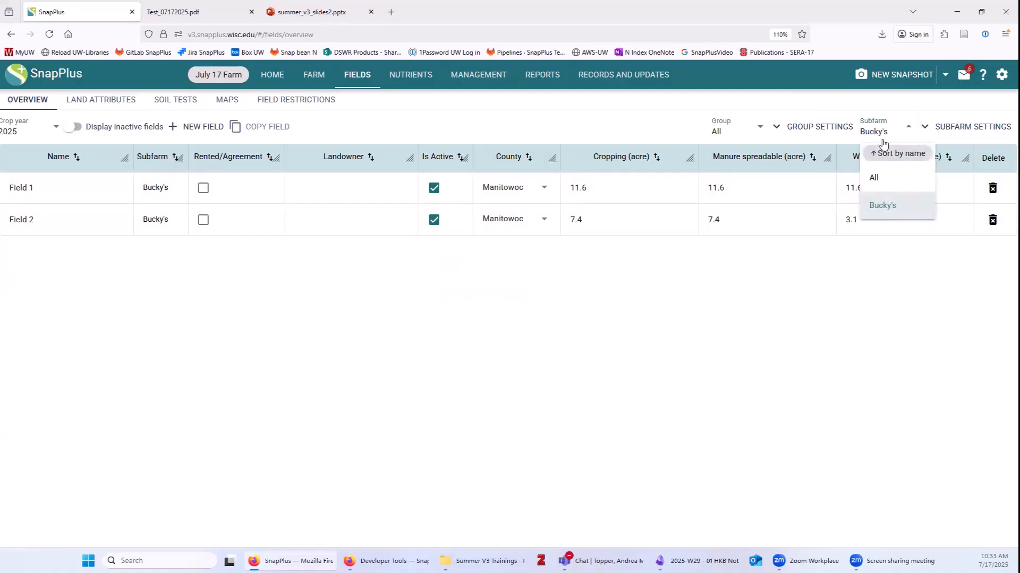
click(880, 179)
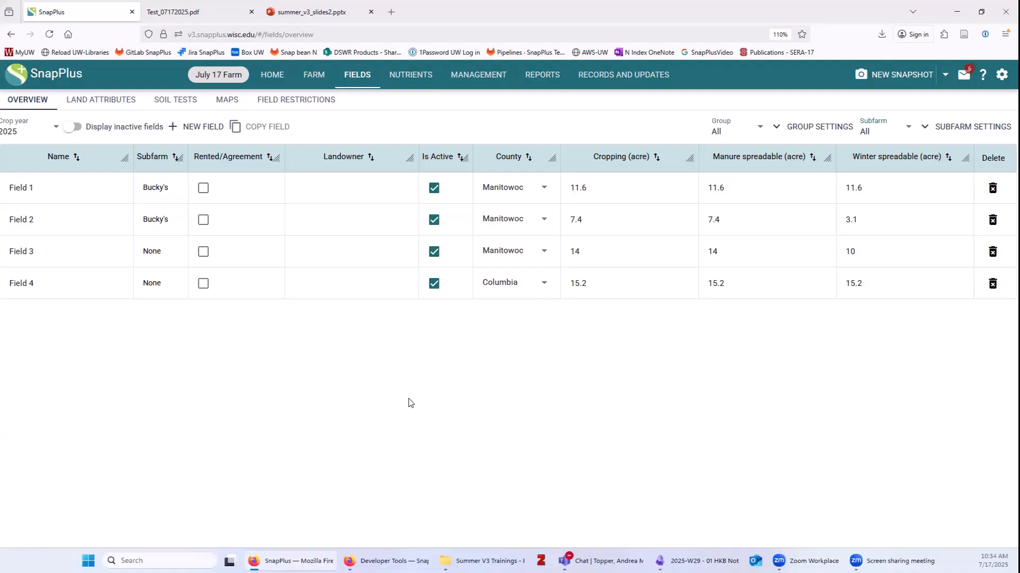
click(68, 133)
Hide inactive fields again, review Land Attributes, then move on to Soil Tests.
click(74, 129)
click(105, 103)
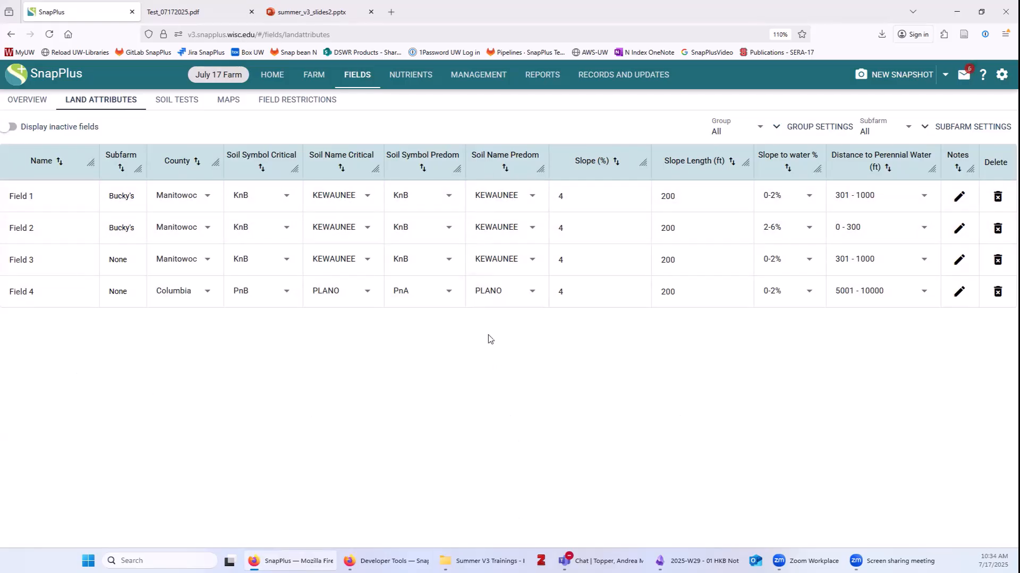
click(180, 103)
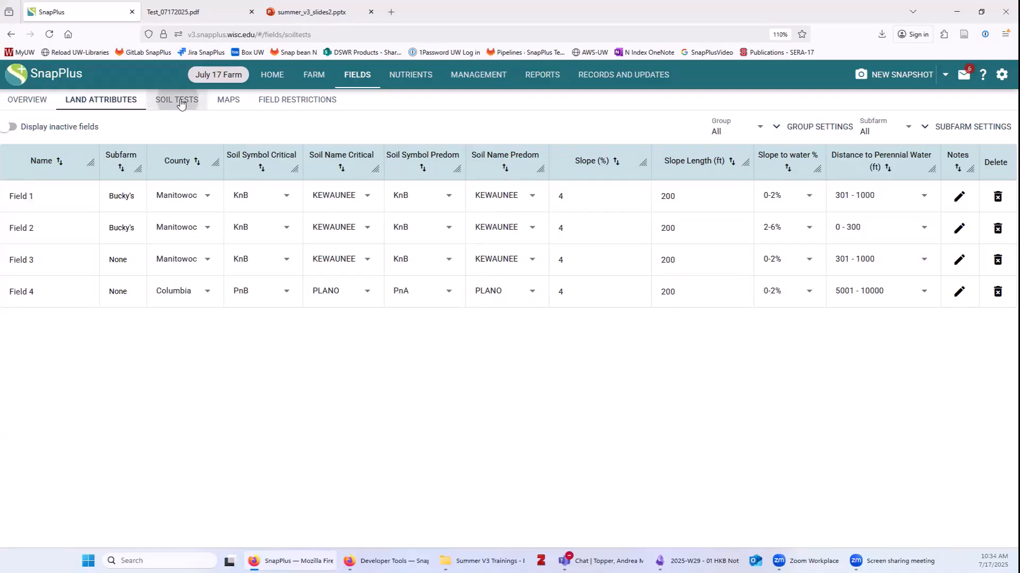
Give Field 4 the default soil tests, Default grazing and Default.
click(29, 133)
click(32, 242)
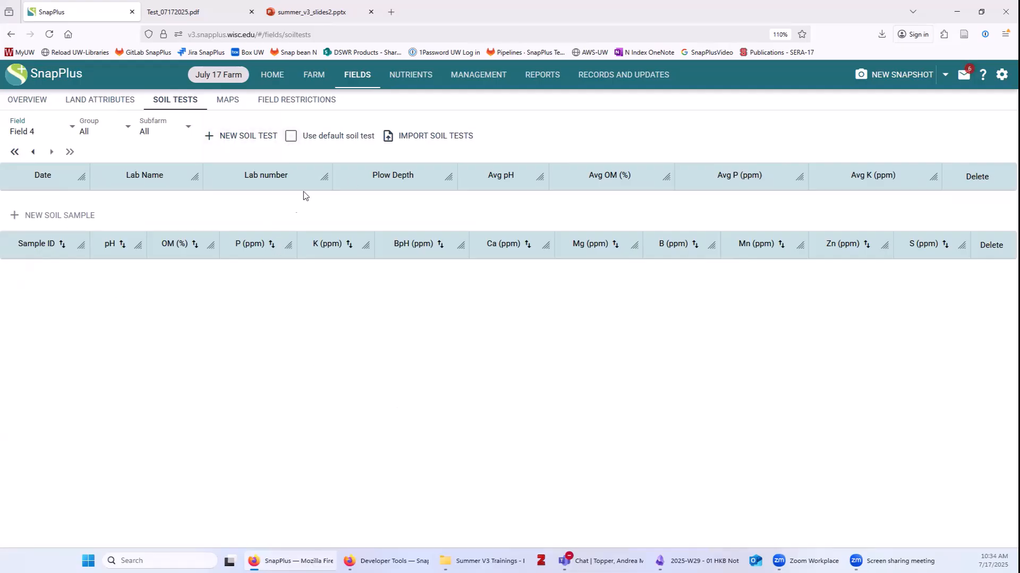
click(291, 138)
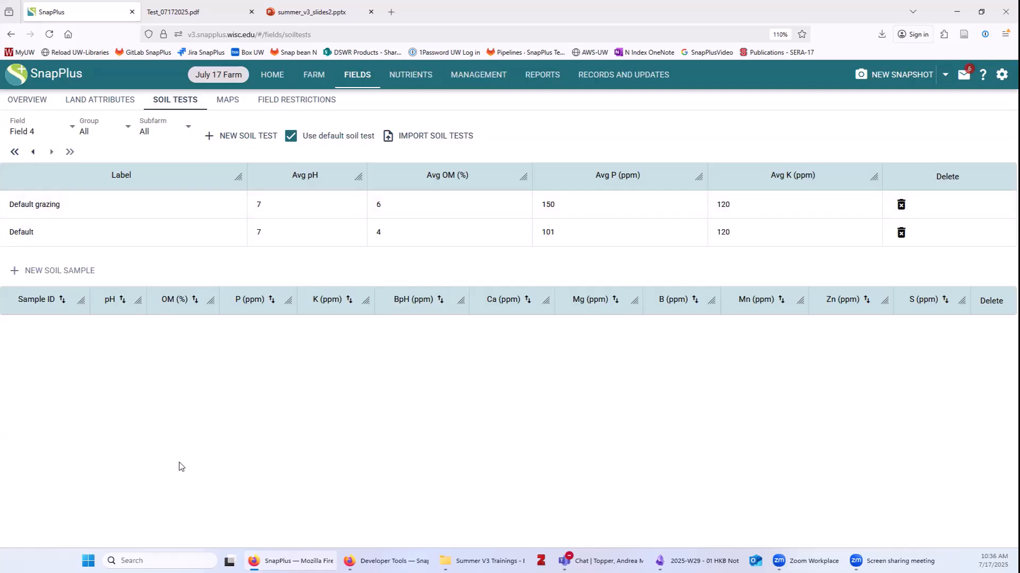
Review Field 2's restrictions checklist, then go to the farm's Nutrients section.
click(300, 102)
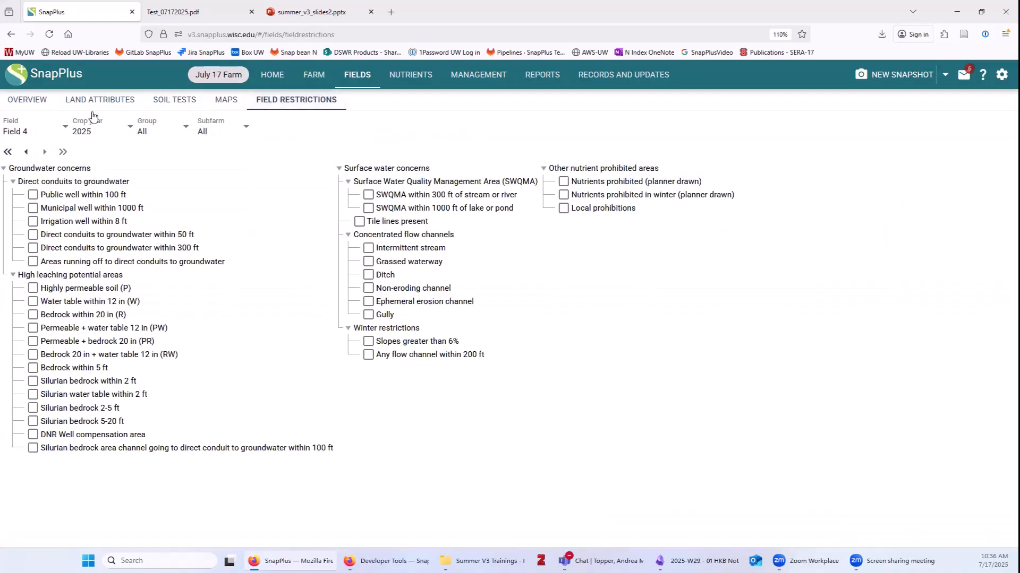
click(16, 133)
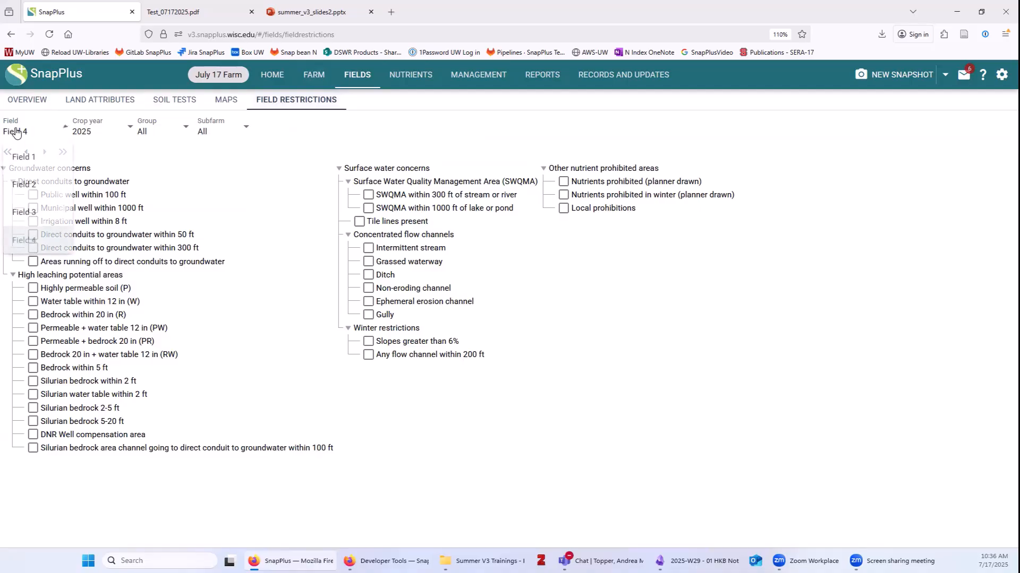
click(63, 192)
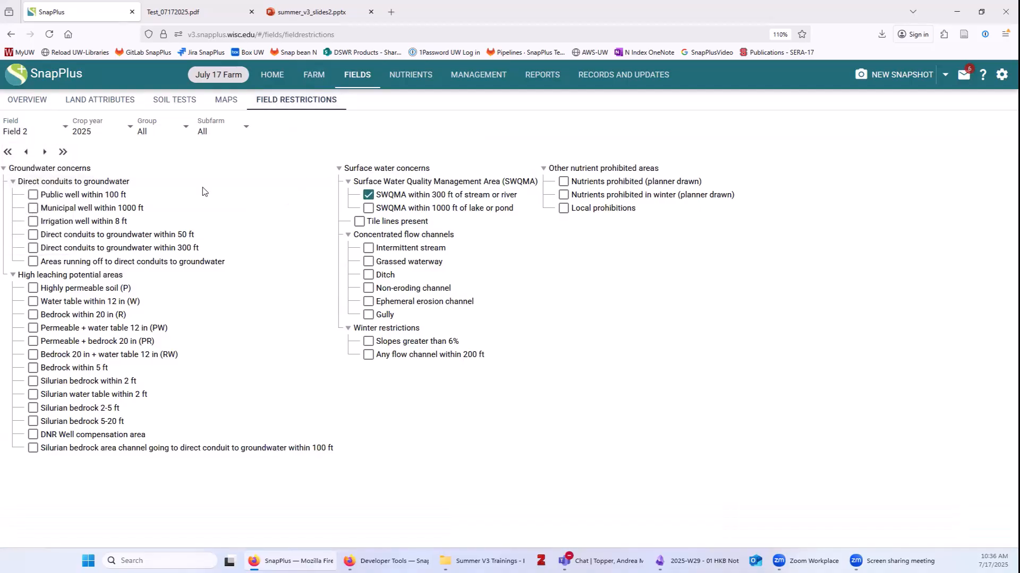
click(32, 133)
click(31, 127)
click(410, 80)
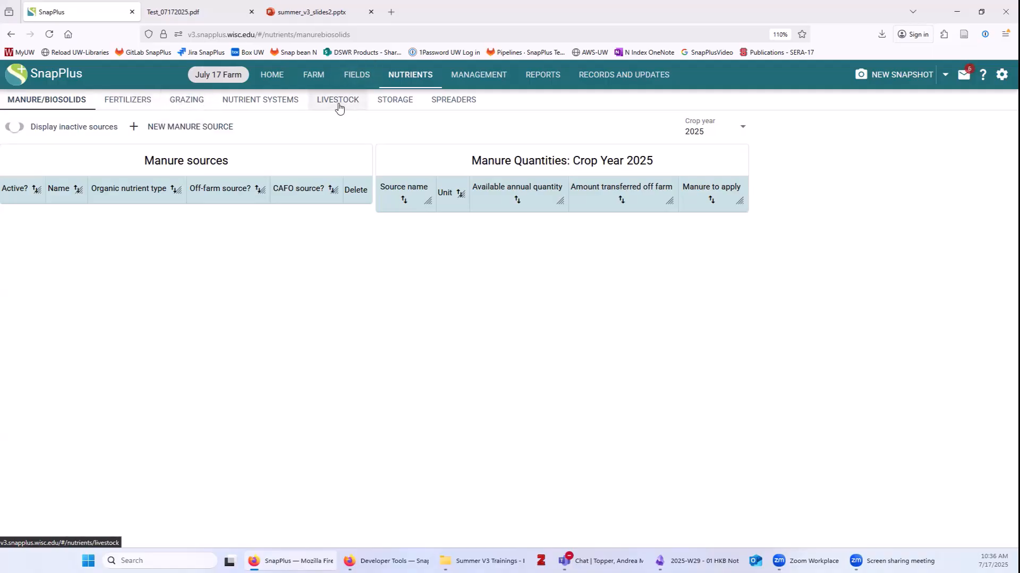
Add a manure source named Bedded pack with type Dairy, solid.
click(93, 103)
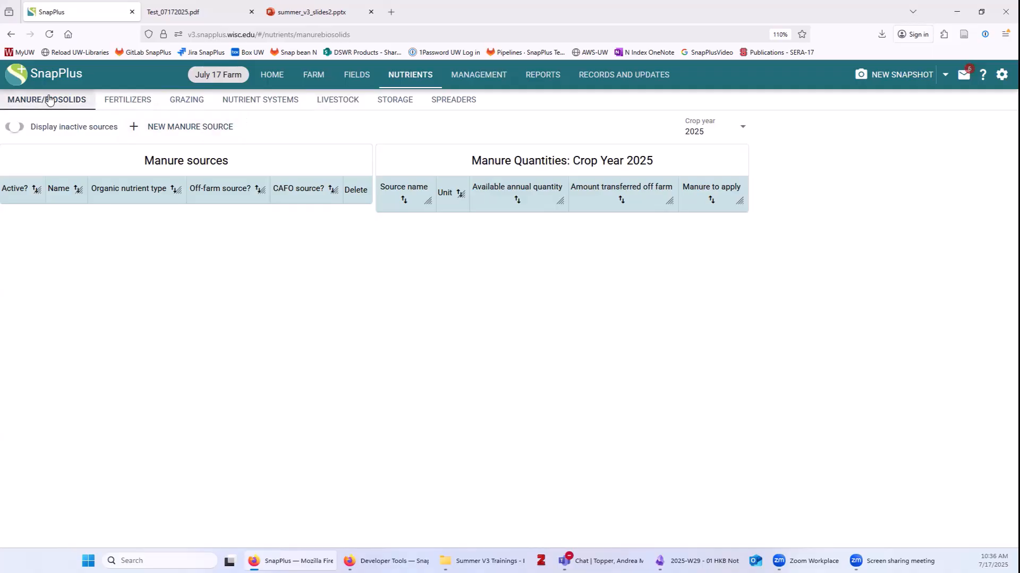
click(190, 128)
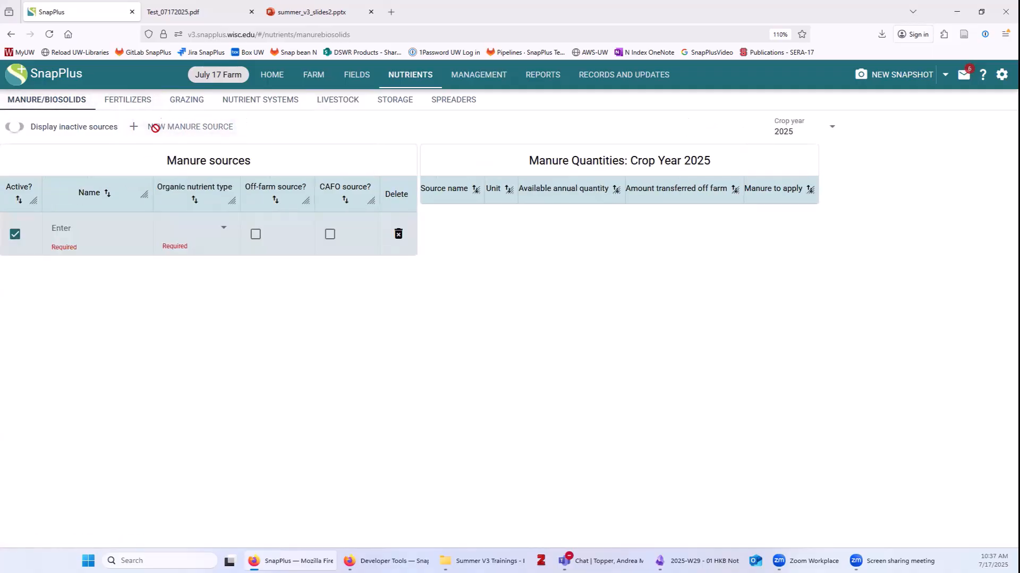
text(Bedded pack)
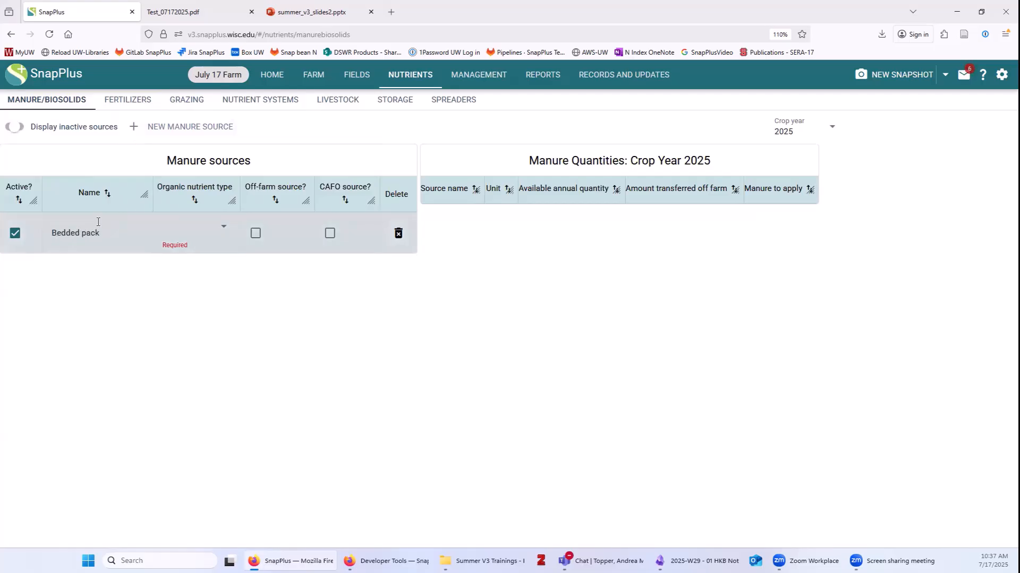
click(195, 229)
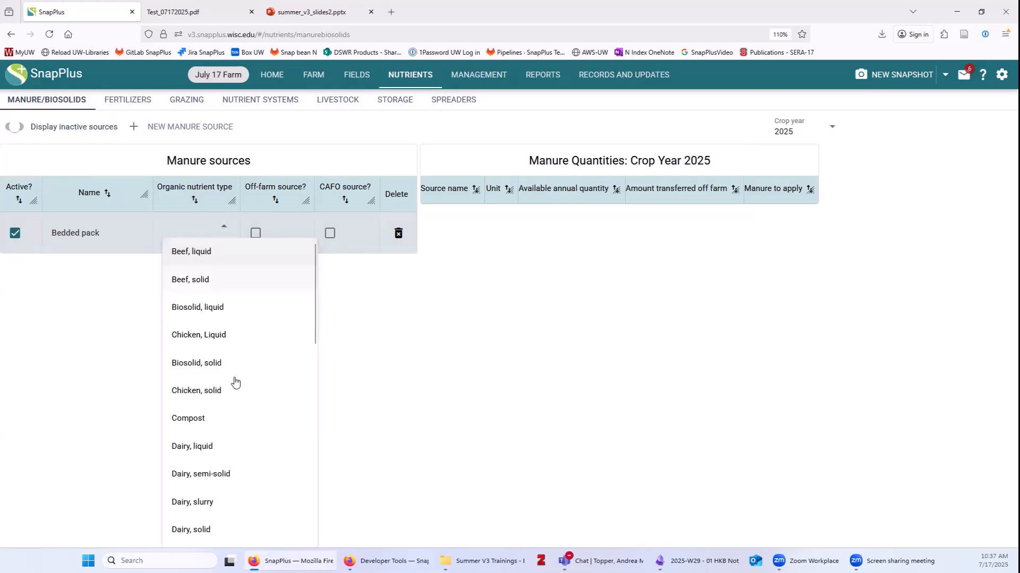
scroll(239, 398, down, 4)
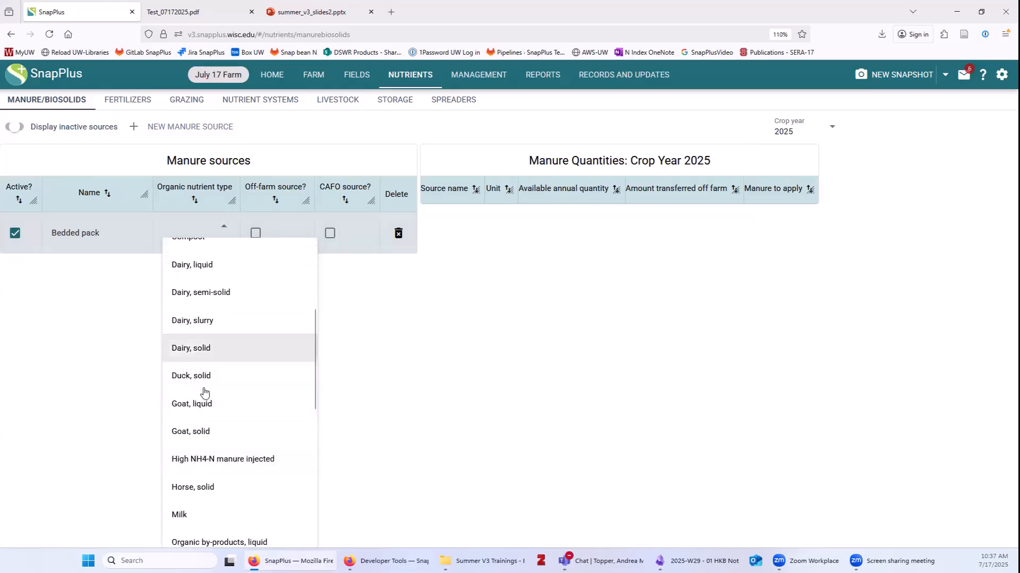
click(205, 350)
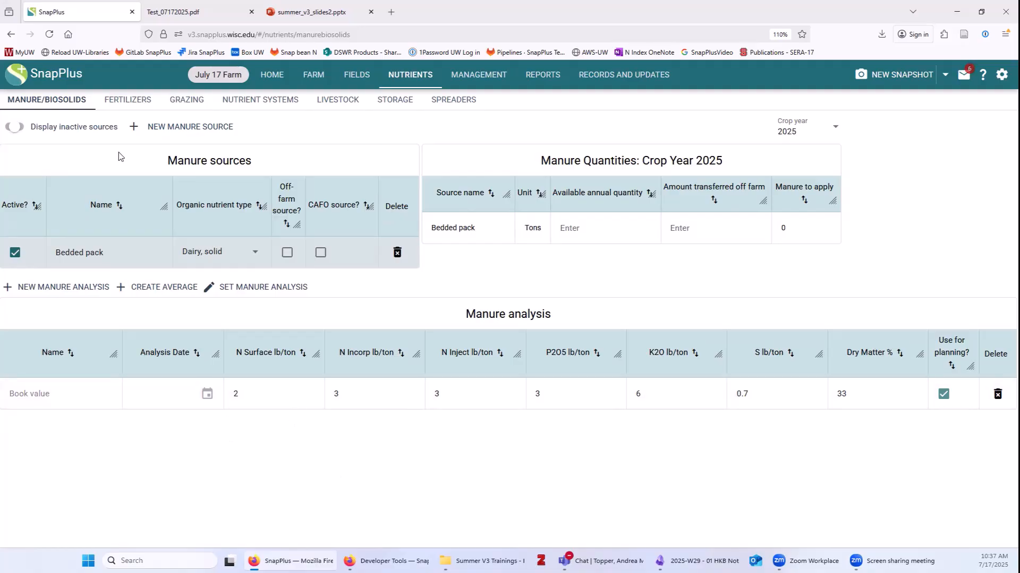
Add a second manure source named Pit1 with type Dairy, liquid.
click(151, 126)
click(98, 250)
text(Pit1)
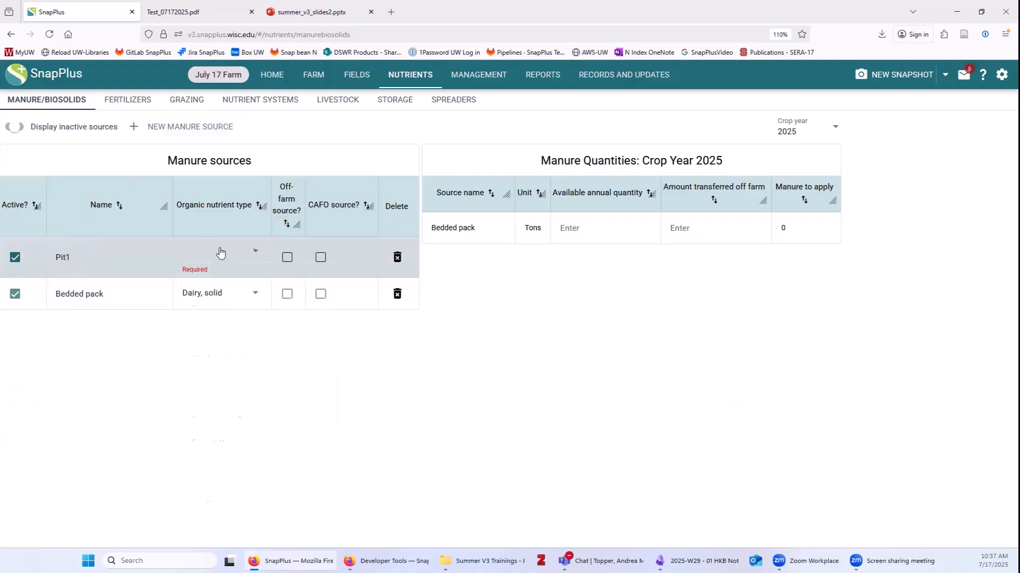
click(221, 253)
scroll(276, 425, down, 3)
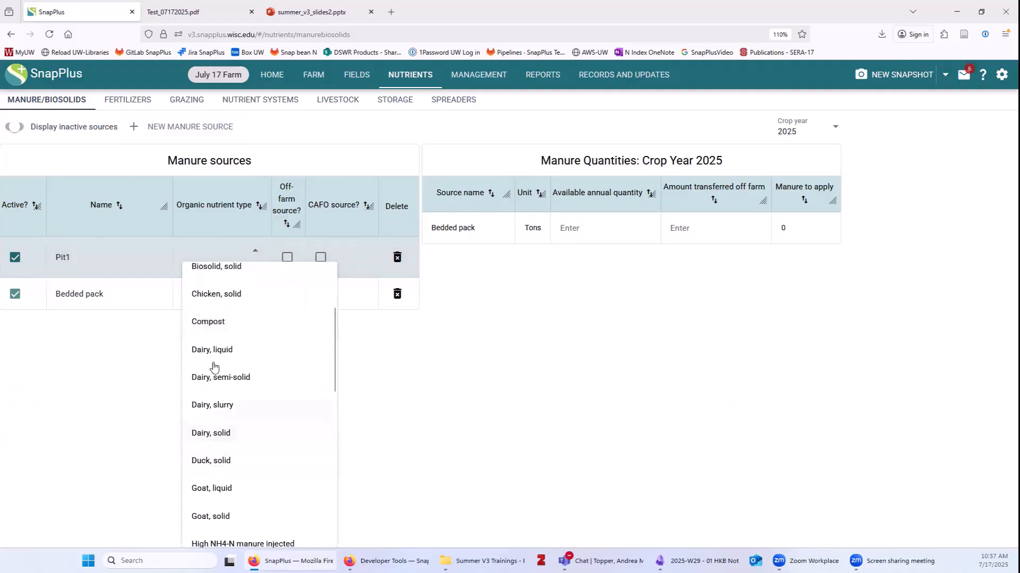
click(226, 351)
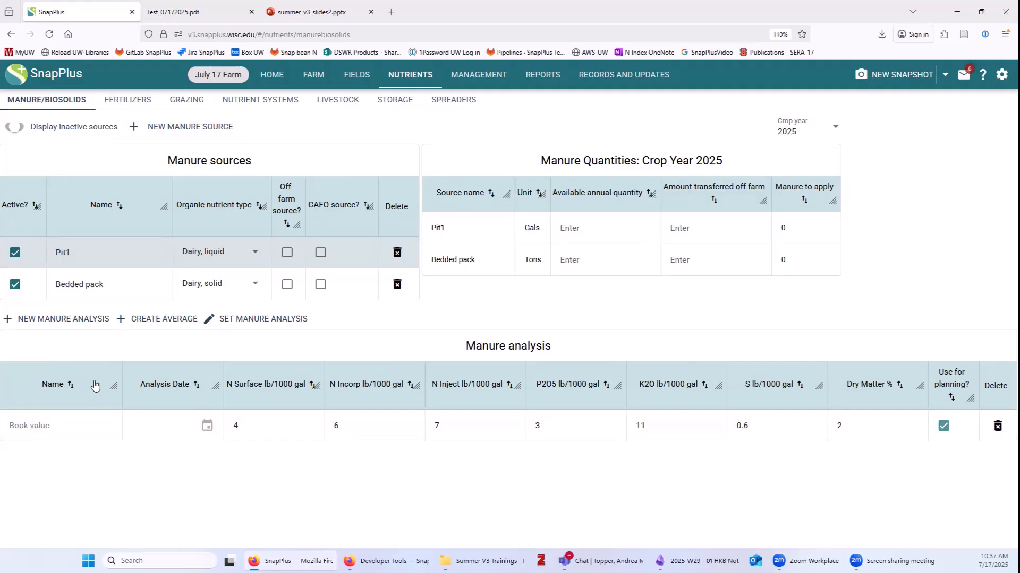
Create a Fall 2024 analysis with N 68 and 10, P2O5 6.4, K2O 12.8, S 0.7, dry matter 3.9.
click(52, 320)
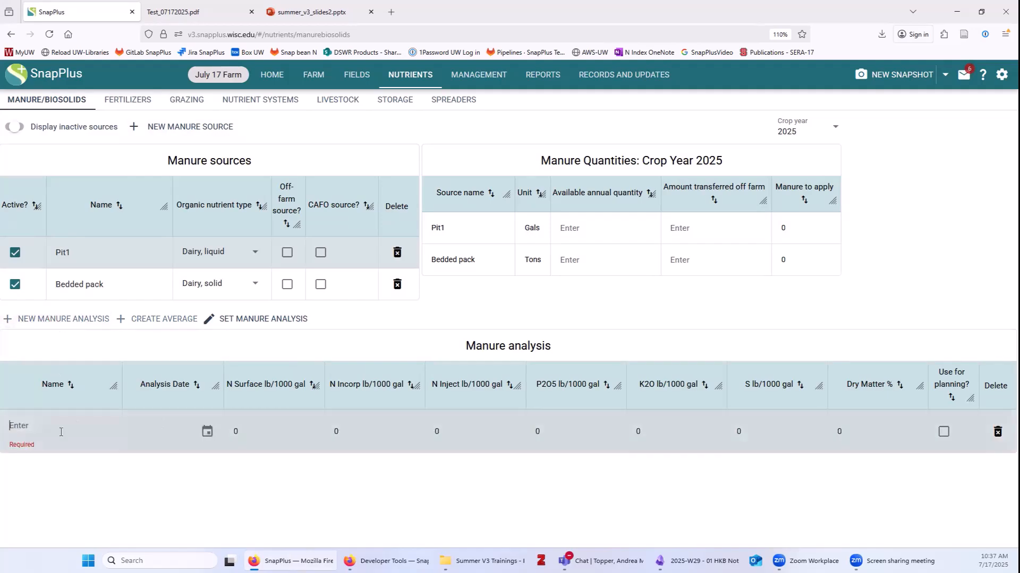
text(Fall 2024)
key(Return)
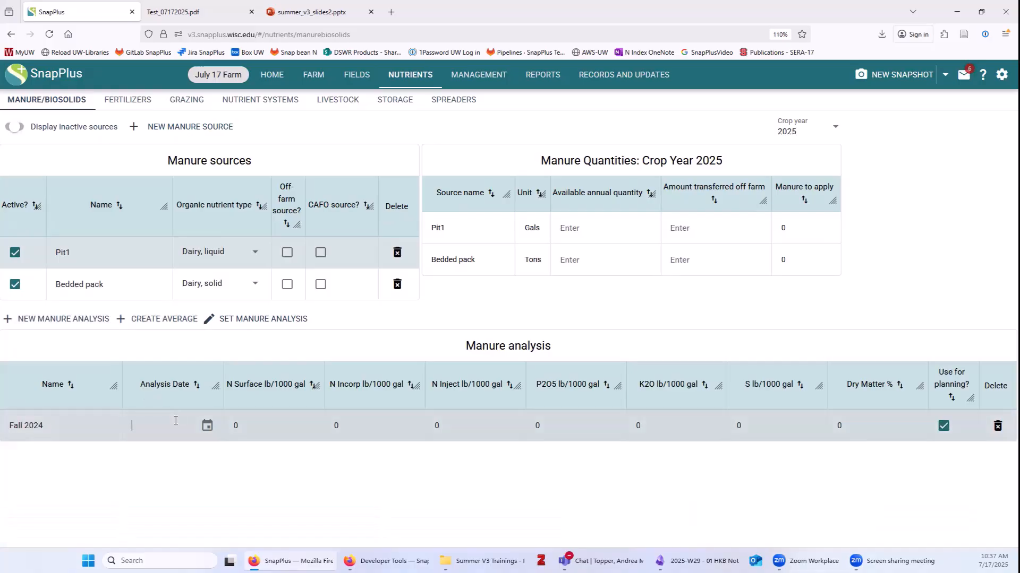
text(11/02/2023)
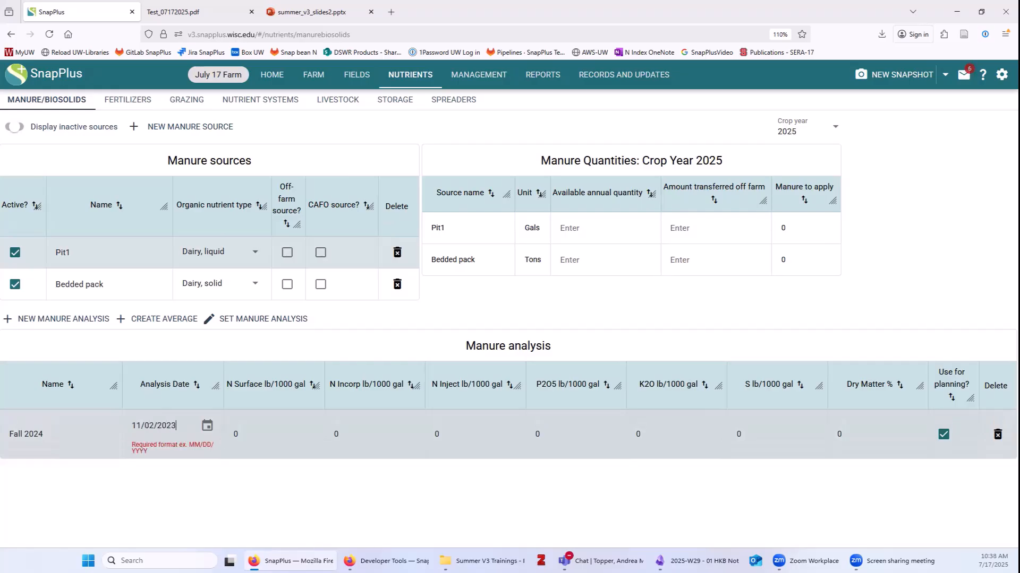
key(Return)
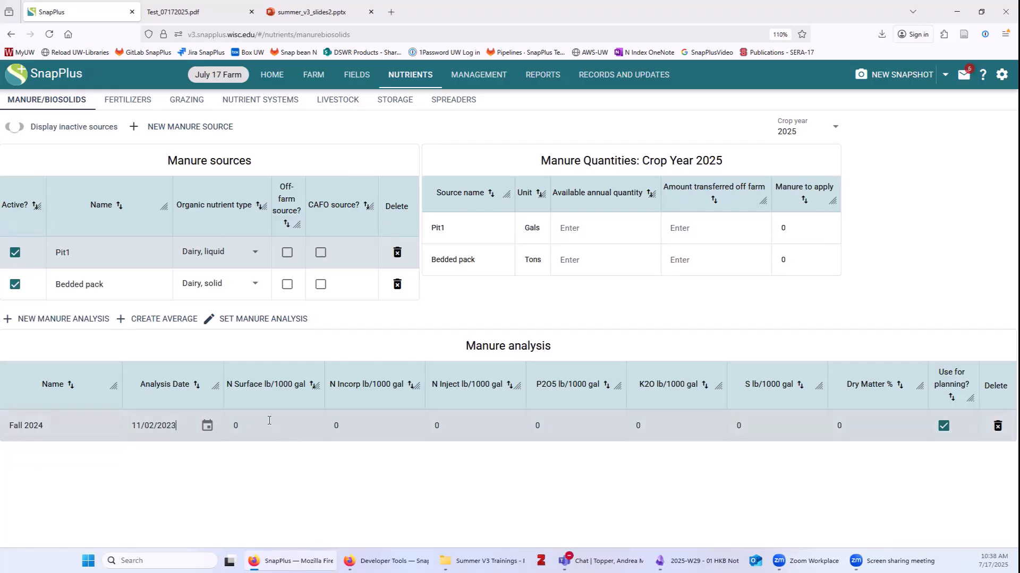
click(269, 421)
text(6)
text(8)
key(Tab)
text(1)
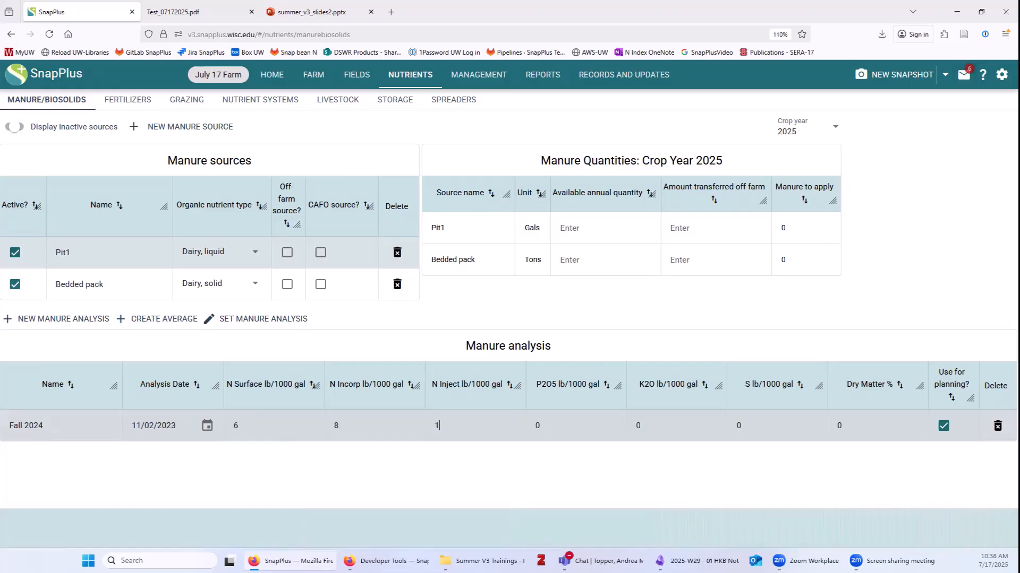
text(0)
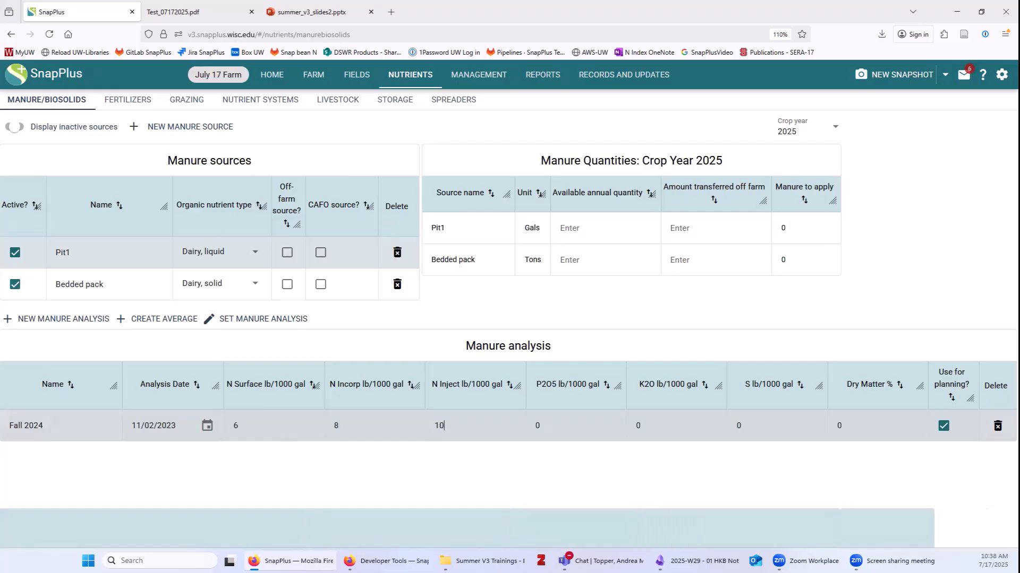
click(537, 425)
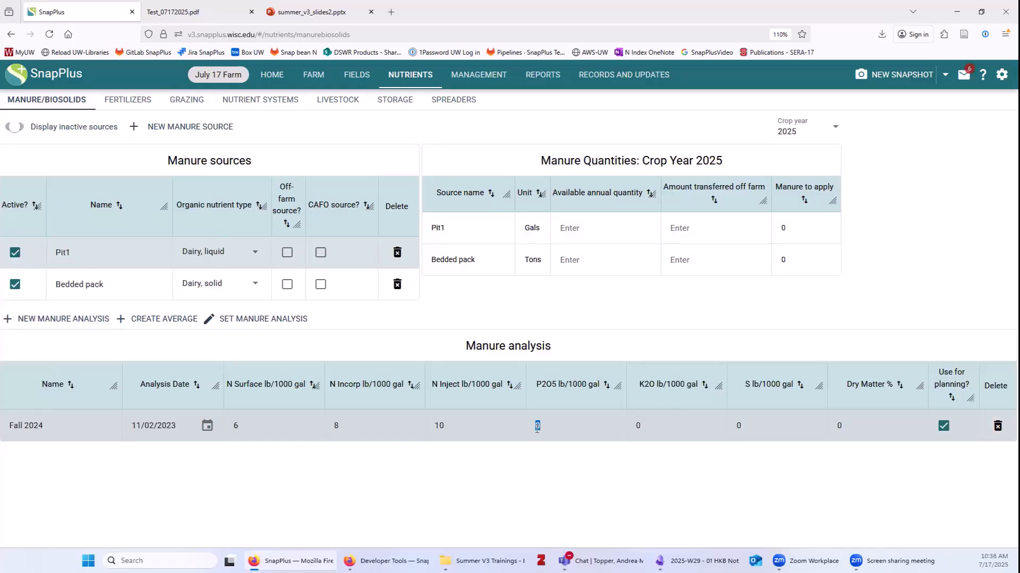
text(6.4 )
text(12.8 )
text(0.7 )
text(3.9)
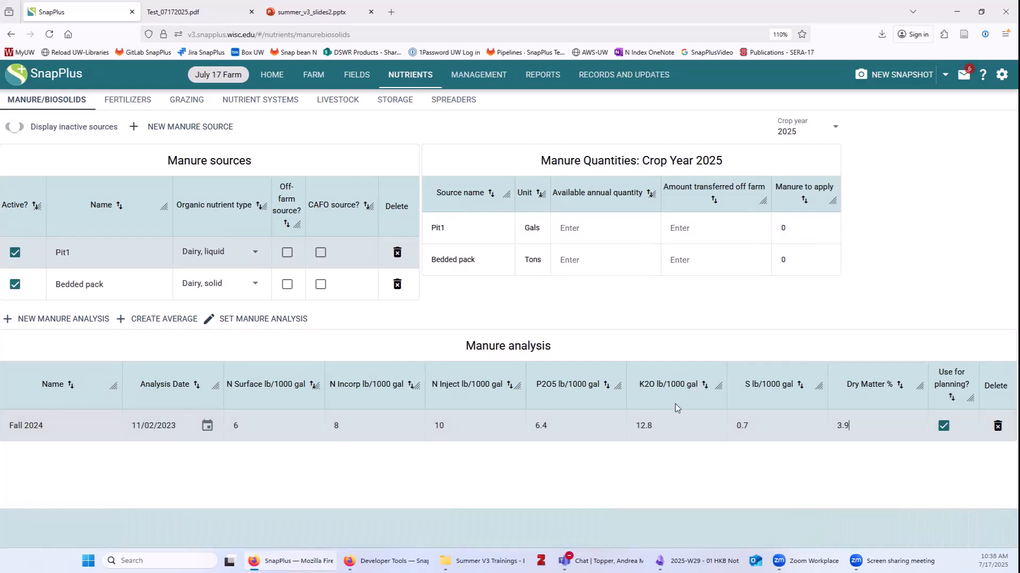
Add a Spring 2024 analysis dated 04/27/2024.
click(88, 319)
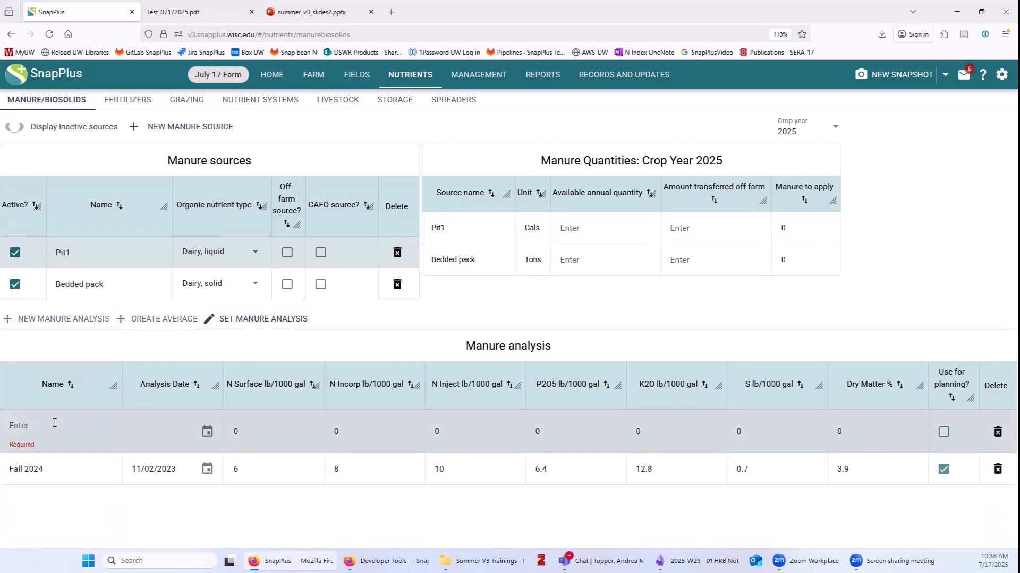
text(Sprin)
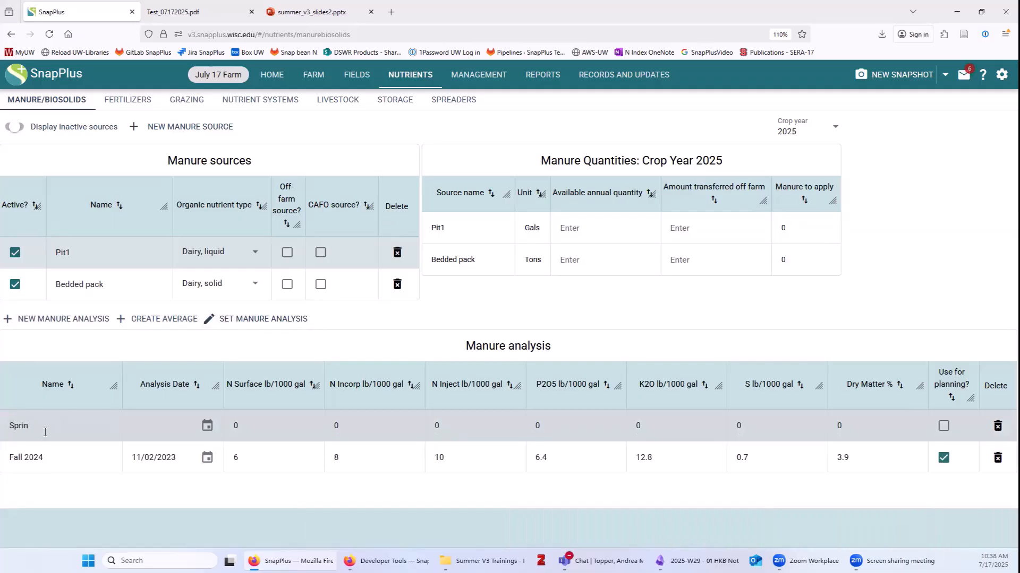
text(g 2024)
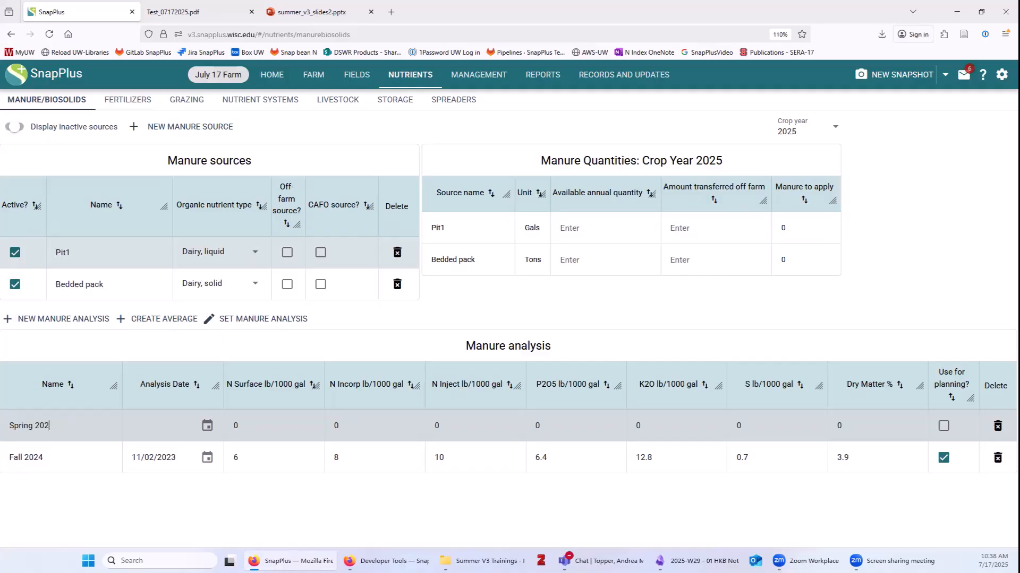
click(208, 426)
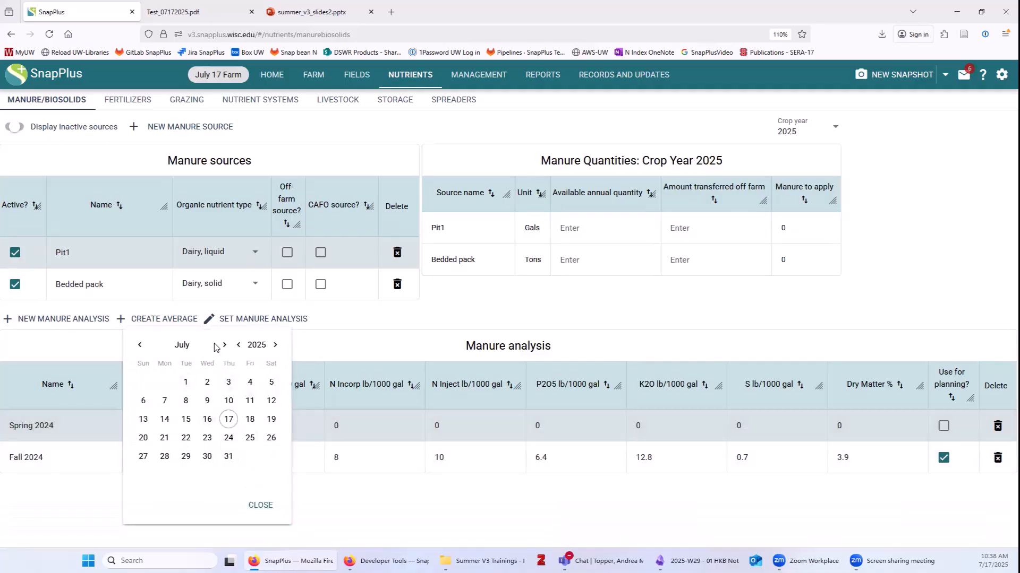
click(238, 346)
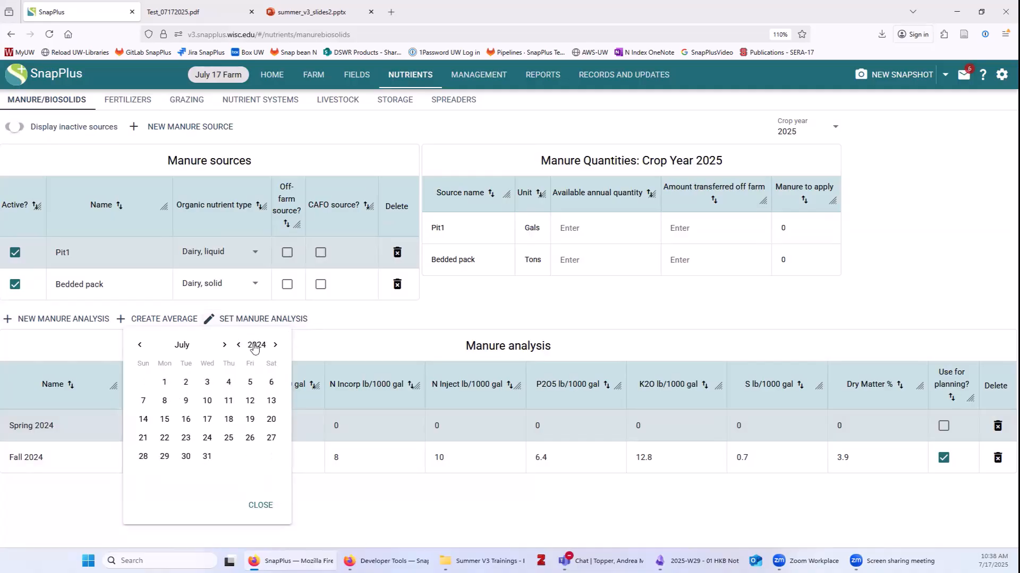
click(140, 346)
click(140, 348)
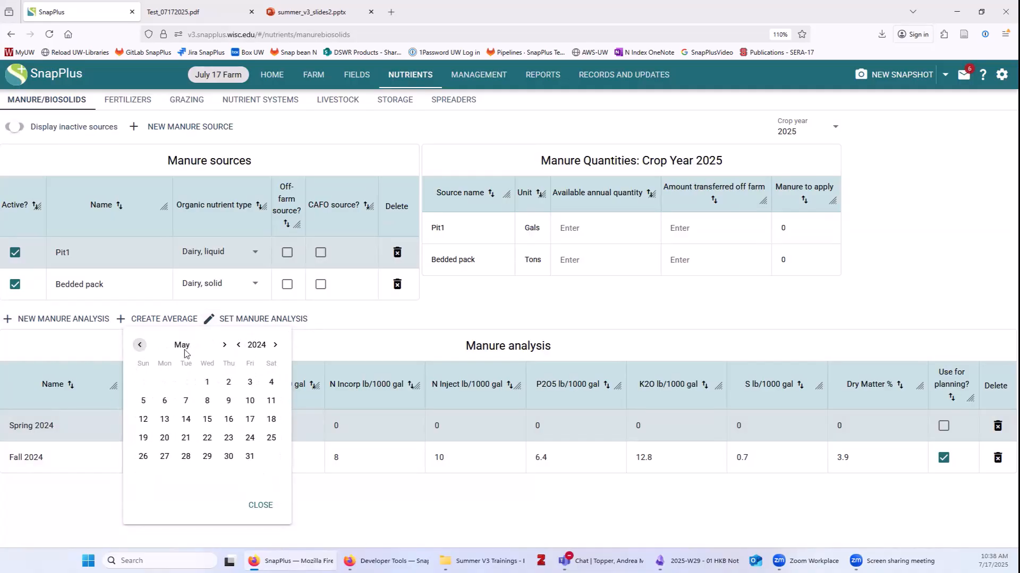
click(139, 345)
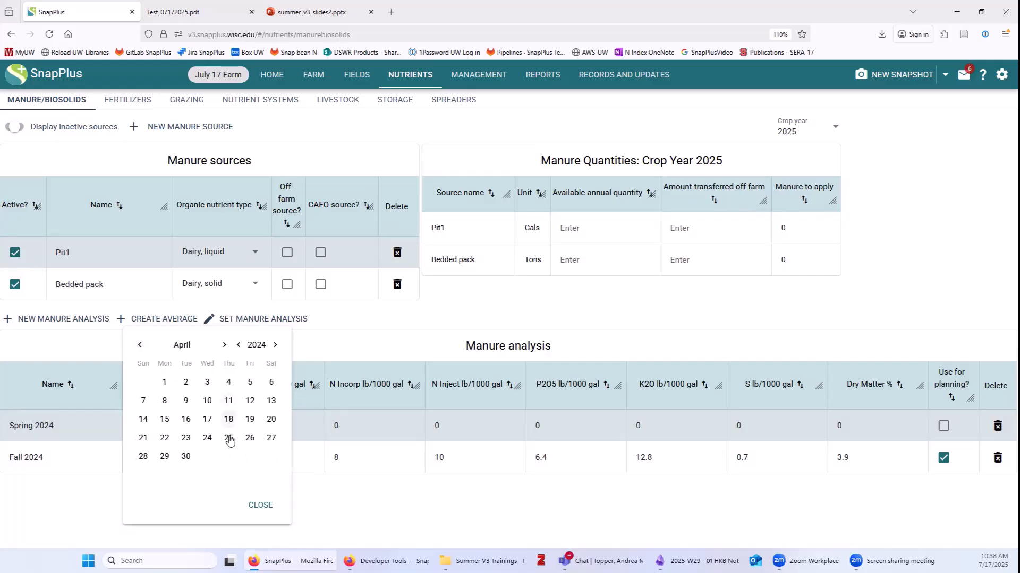
click(271, 439)
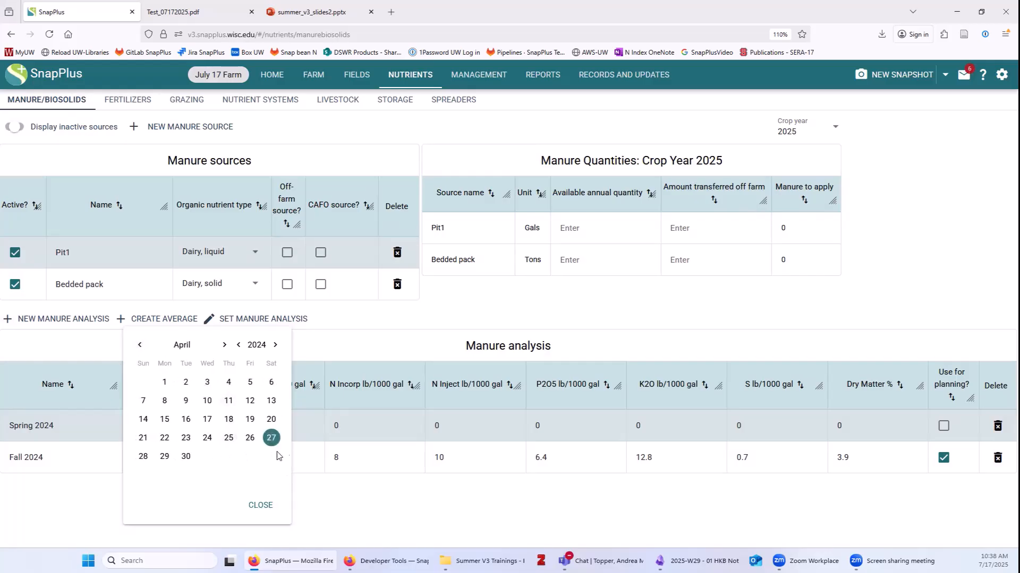
click(250, 502)
Enter Spring 2024's nutrient values: 57, 9, 5.7, 10.2, 0.5 and 3.4.
click(230, 424)
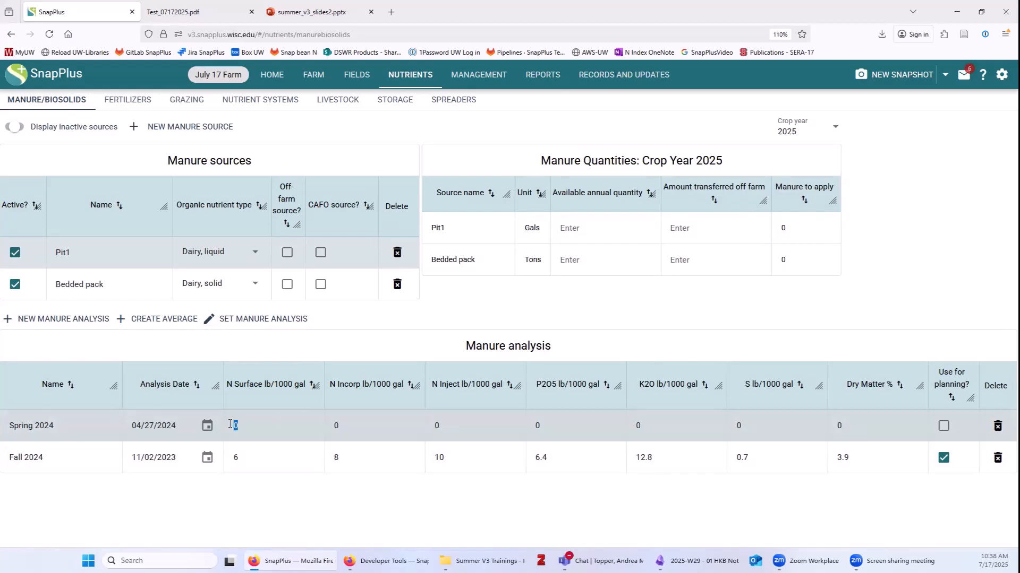
text(5)
text(7)
key(Tab)
text(9)
key(Tab)
text(5.7)
key(Tab)
text(10.2)
text(0.5)
text(3.4)
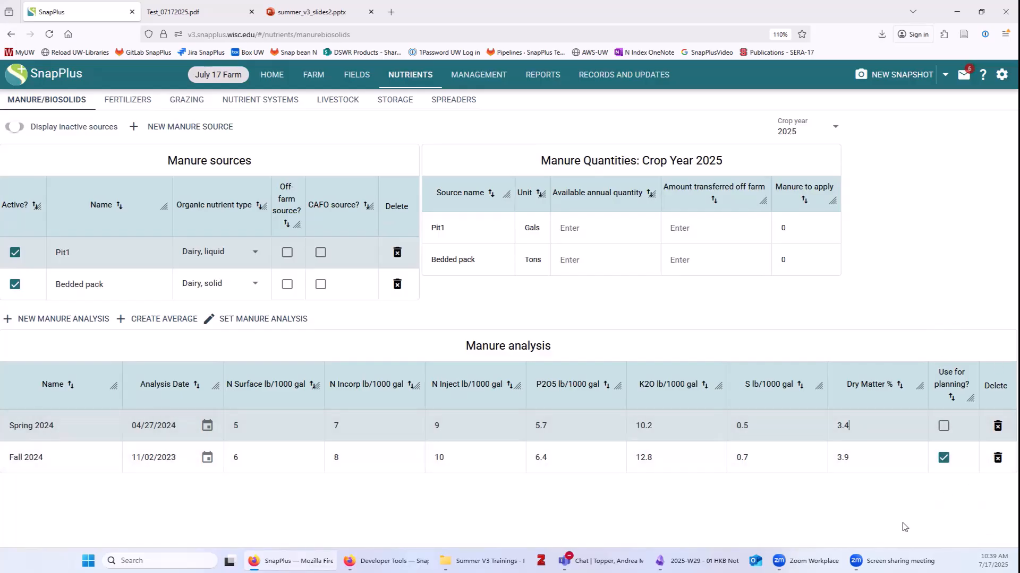
double_click(65, 455)
click(277, 501)
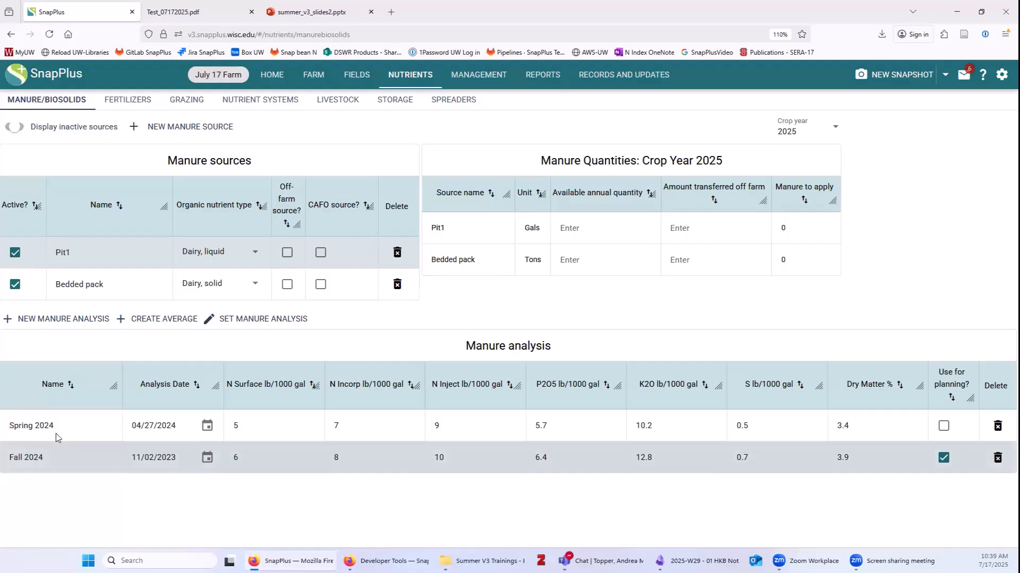
Average Spring 2024 and Fall 2024 into an analysis named Average and use it for planning.
click(159, 319)
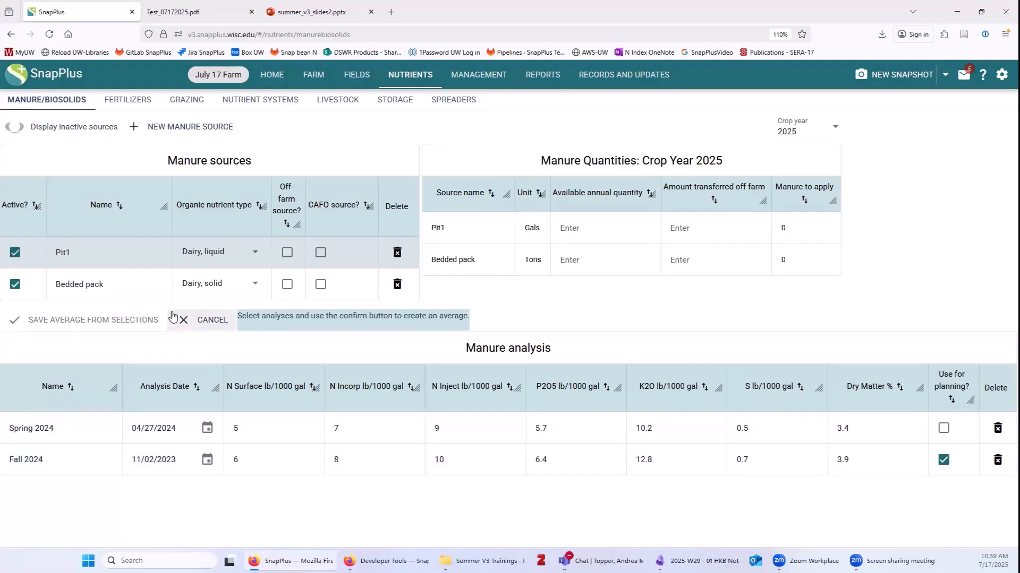
click(44, 429)
click(63, 458)
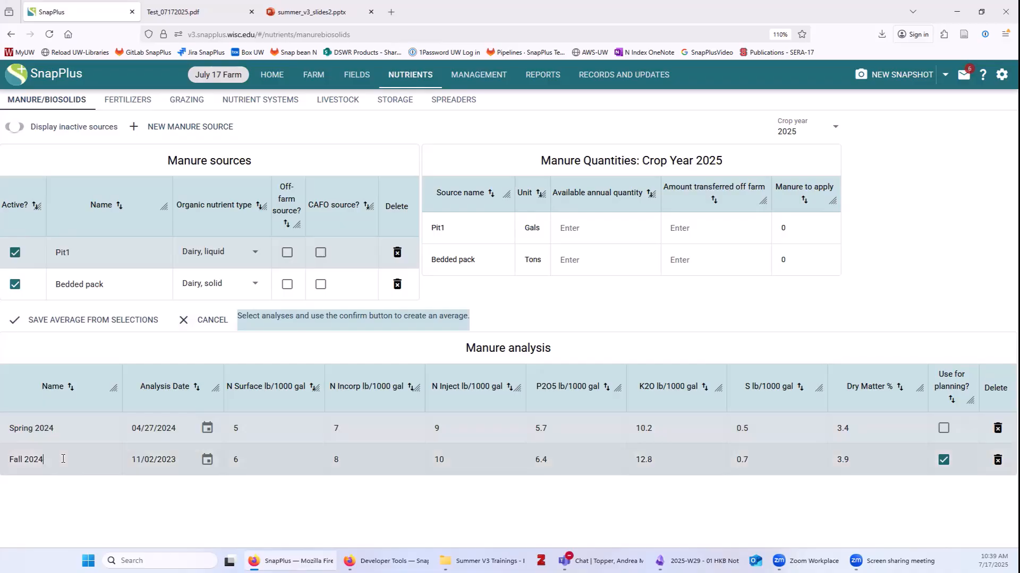
click(83, 321)
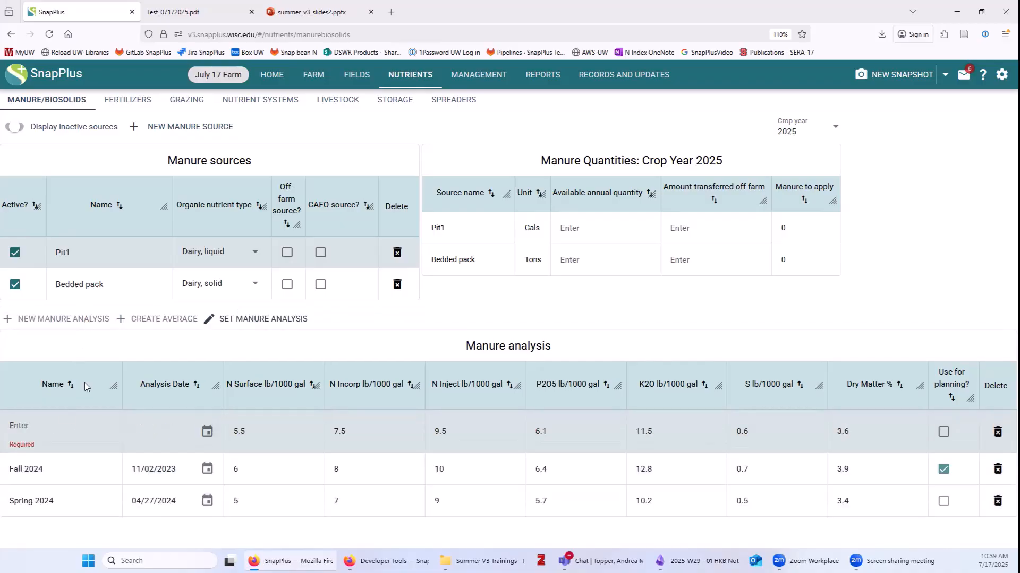
text(Averag)
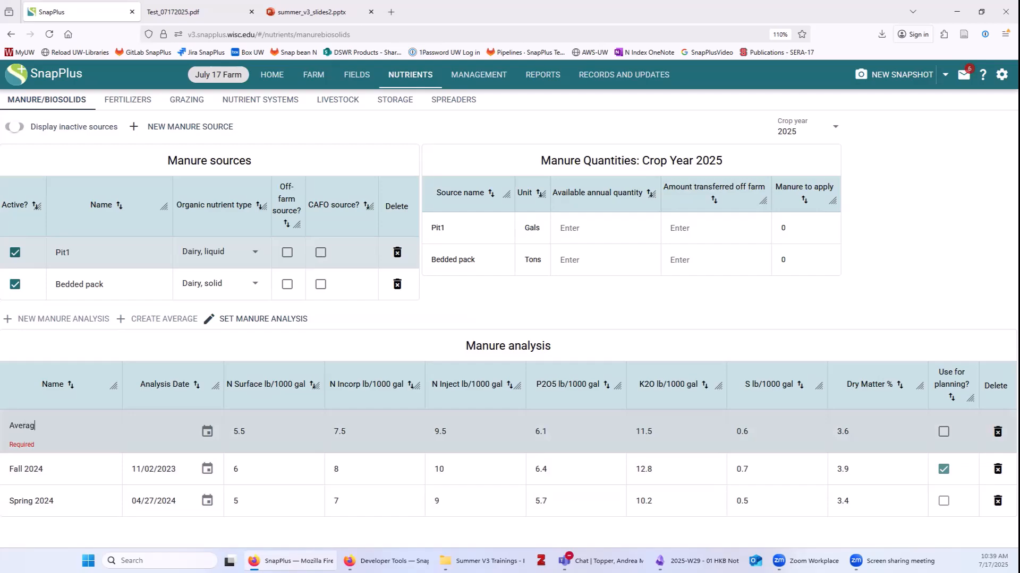
text(e)
key(Return)
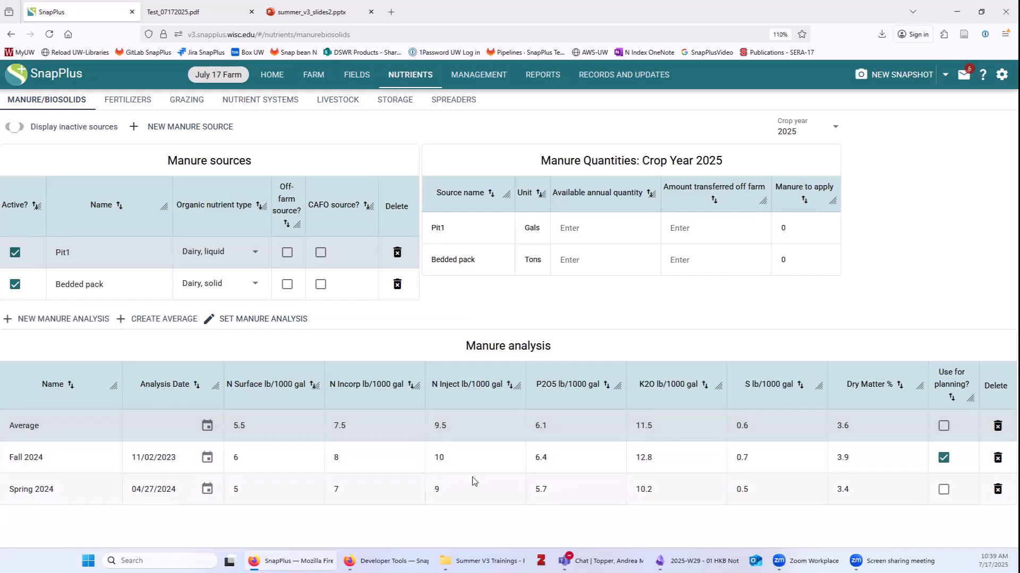
click(943, 427)
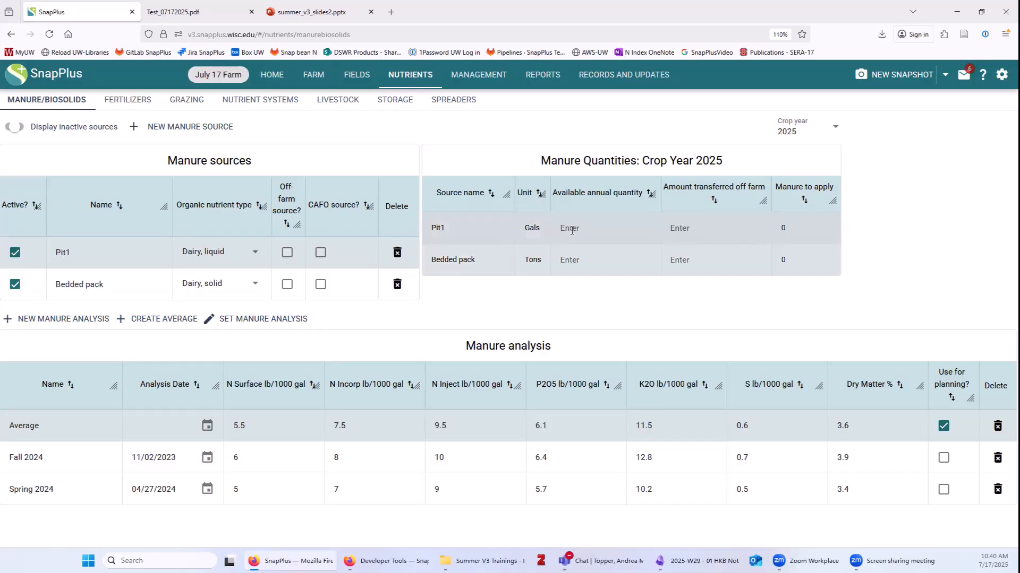
Set Pit1's available annual quantity to 5,000,000 gallons.
text(500,000)
key(Return)
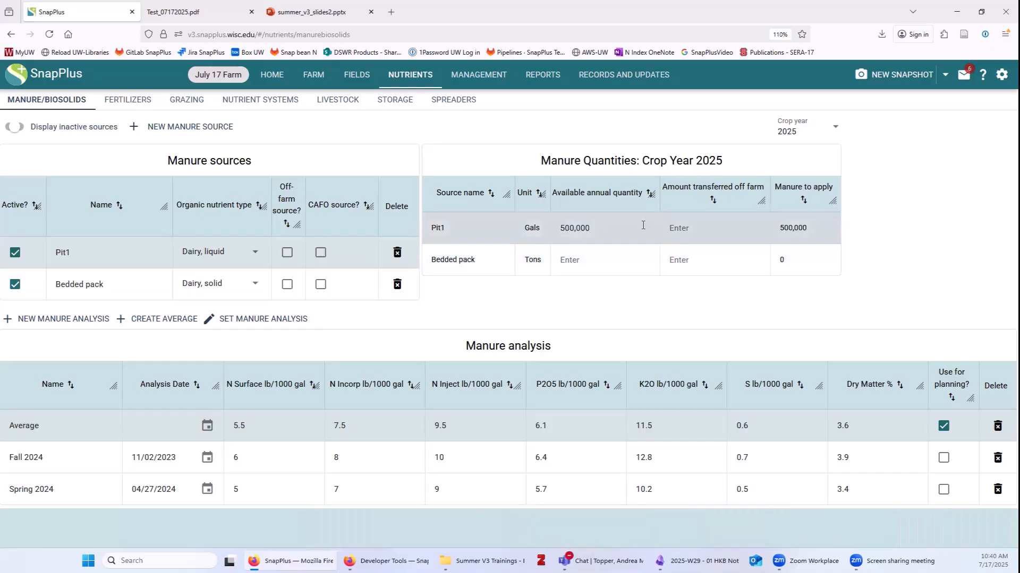
text(0)
click(688, 228)
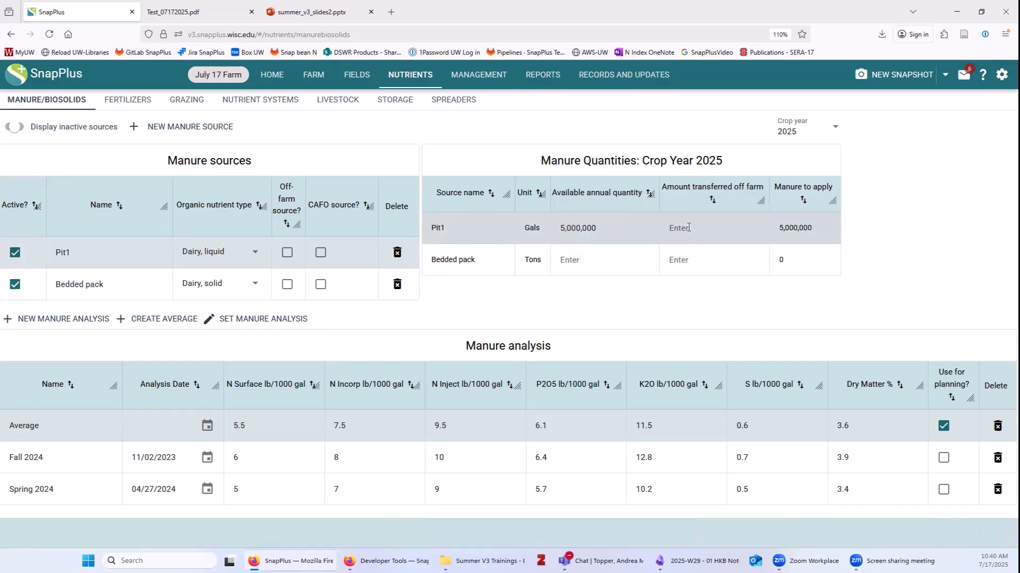
Give Bedded pack 750 tons available with 100 tons transferred off farm, then check crop years.
click(587, 257)
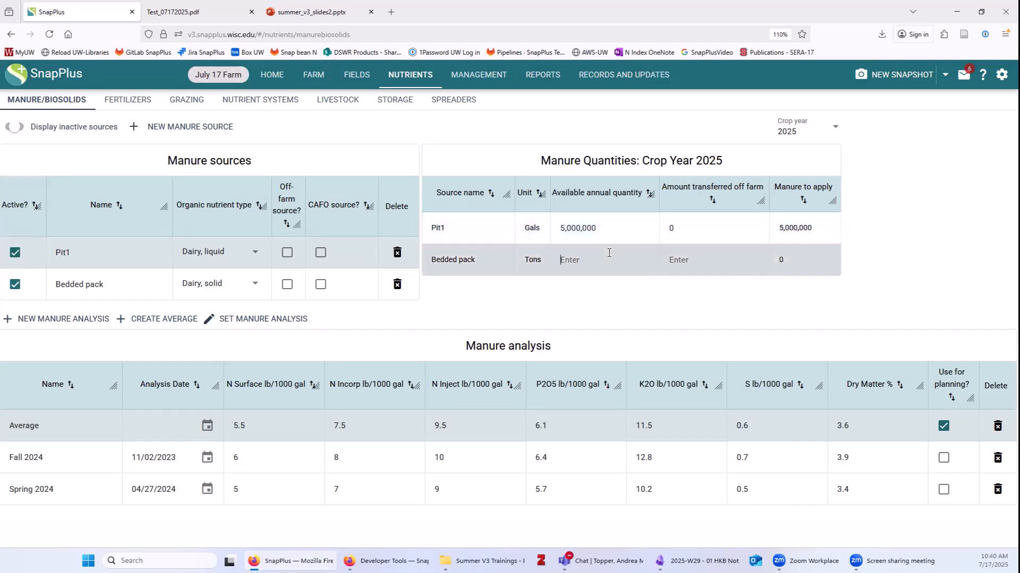
text(750)
click(691, 260)
text(100)
key(Return)
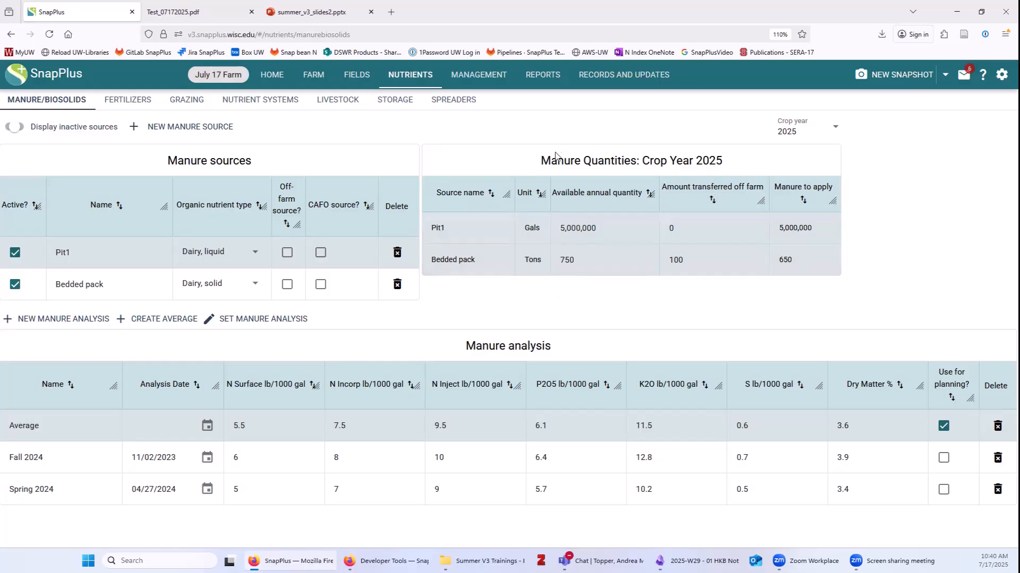
click(787, 130)
click(912, 185)
click(110, 102)
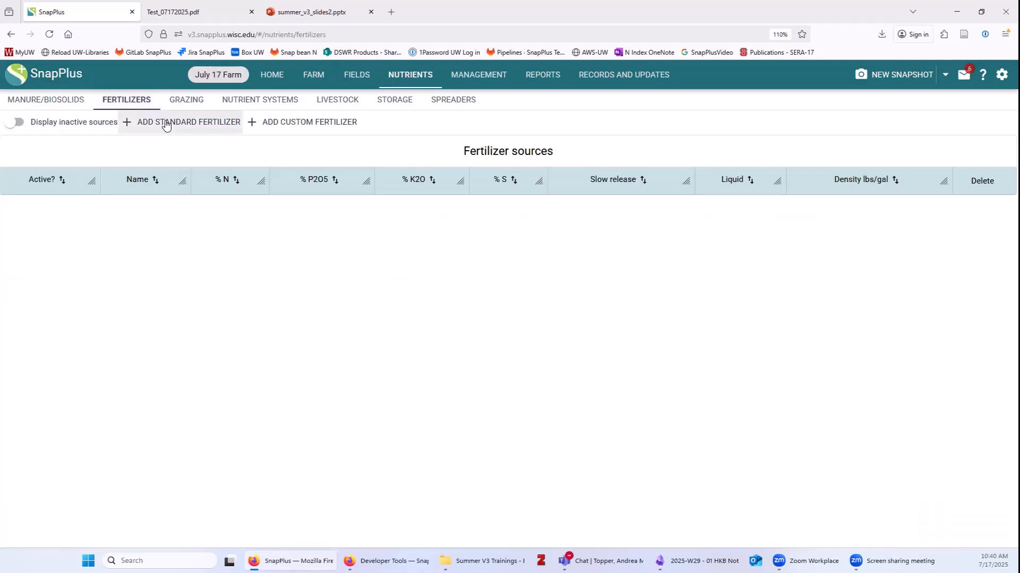
click(166, 125)
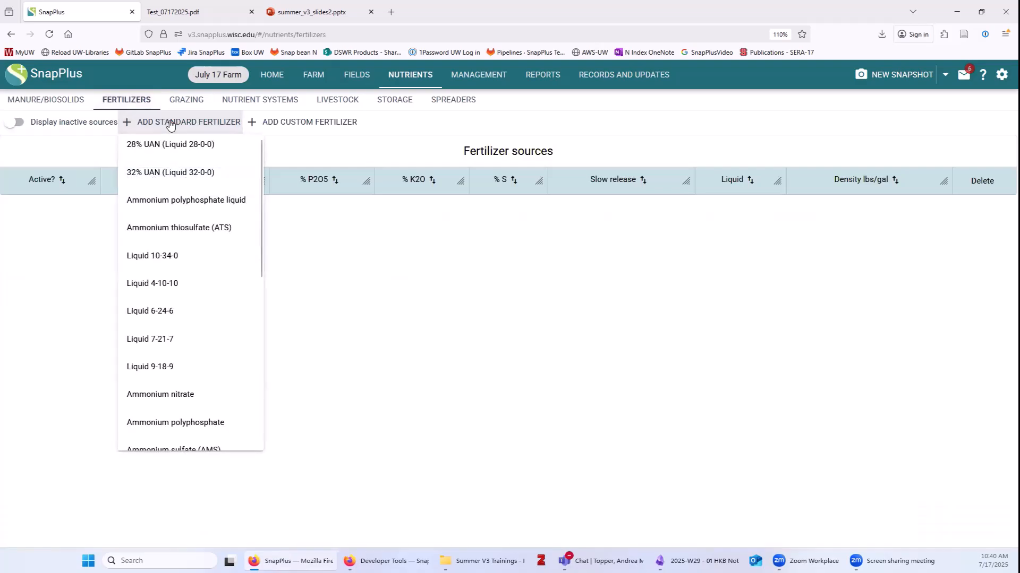
scroll(199, 305, down, 3)
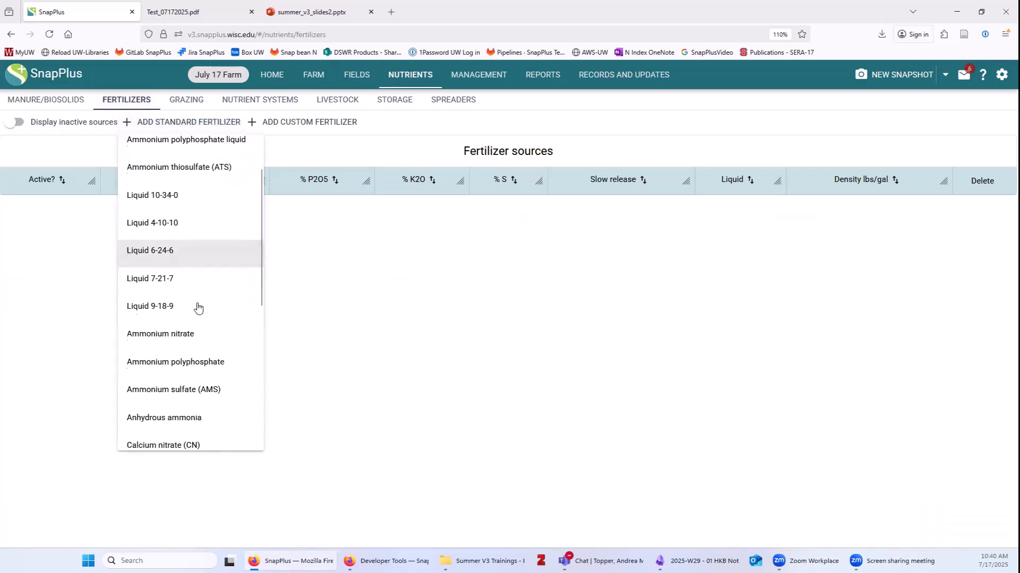
click(156, 246)
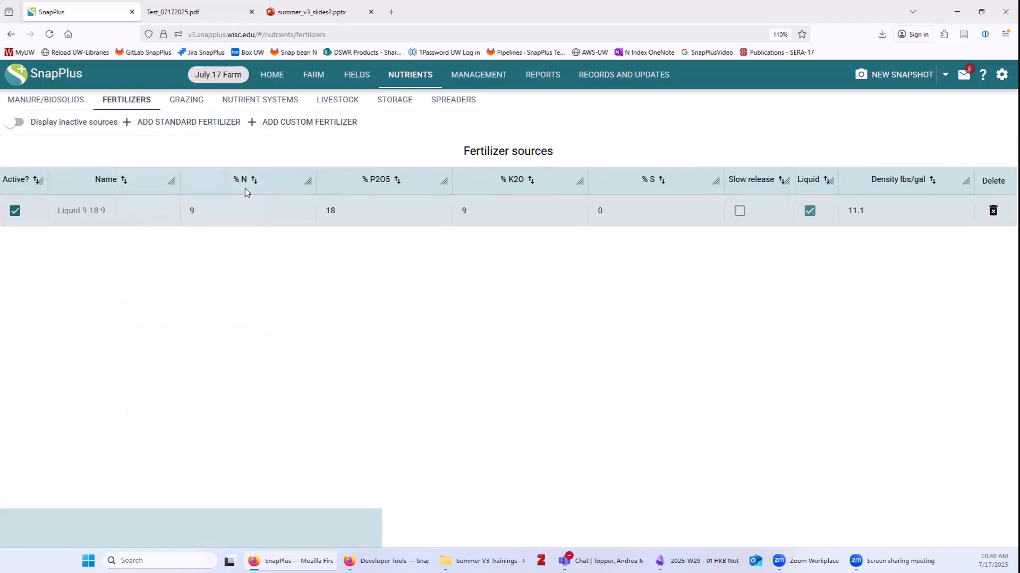
click(181, 123)
scroll(225, 344, down, 5)
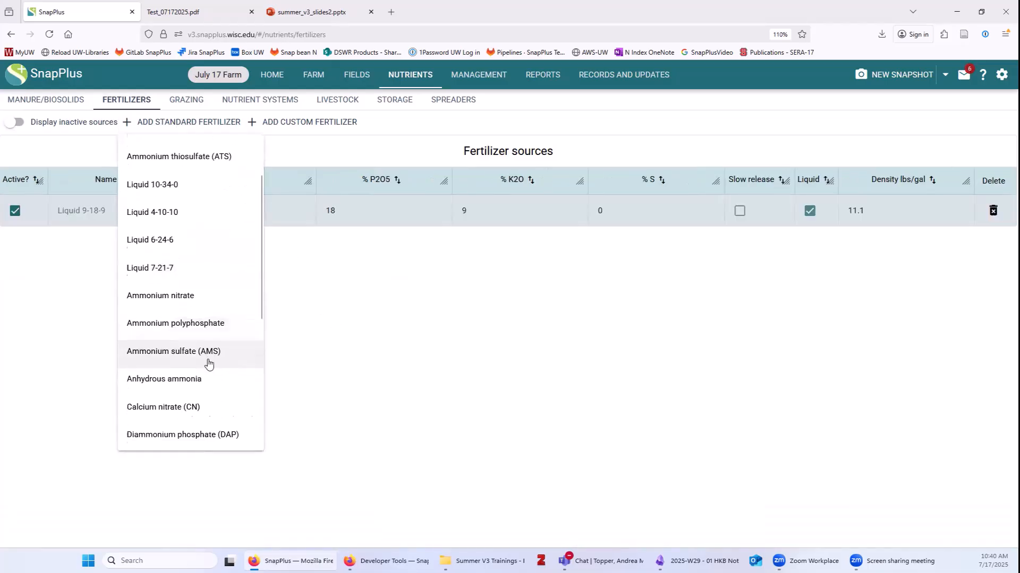
click(200, 380)
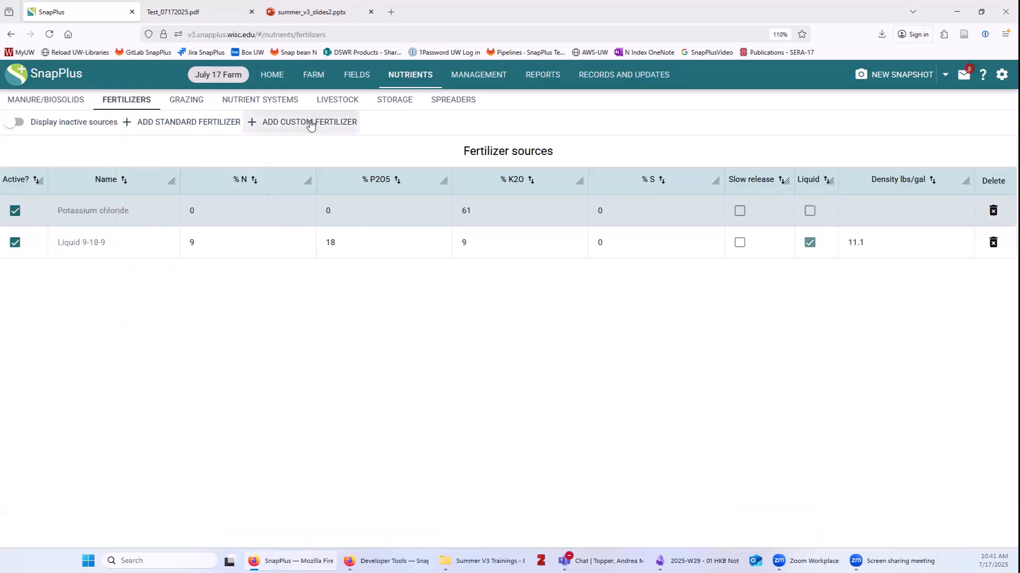
click(274, 124)
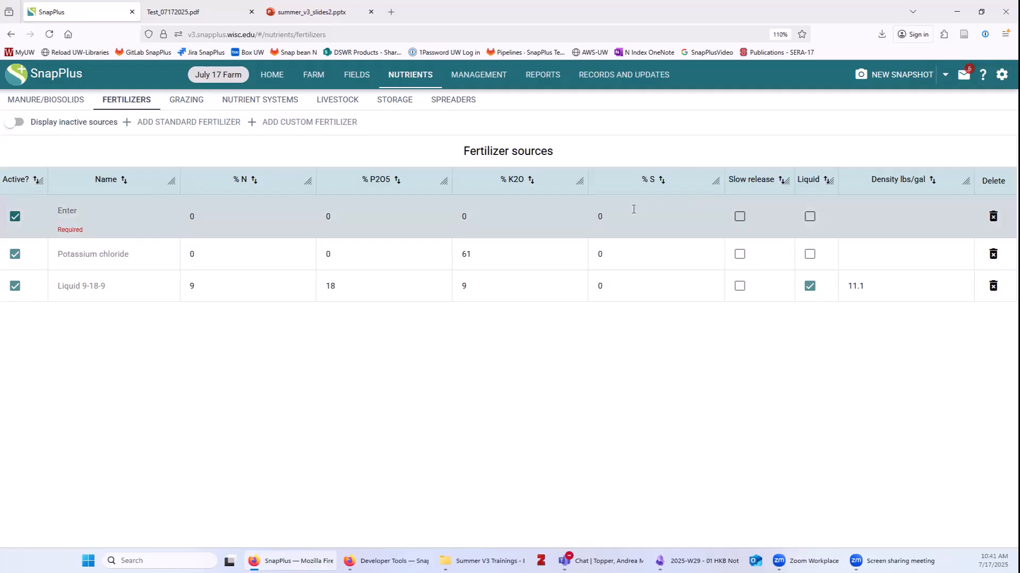
click(992, 216)
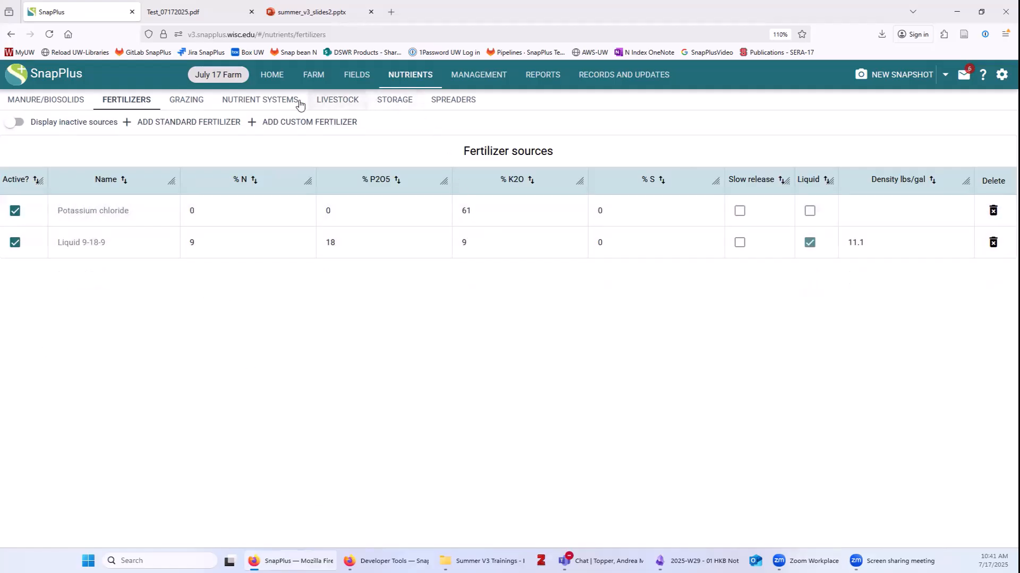
Create a Heifers grazing schedule and add animals grazing May through October.
click(179, 109)
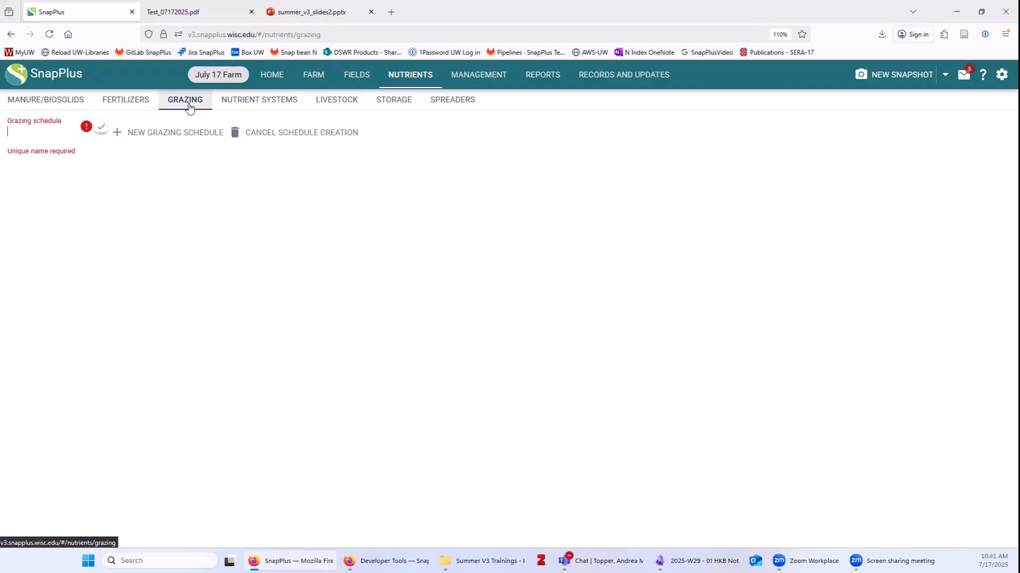
text(Heifers)
key(Return)
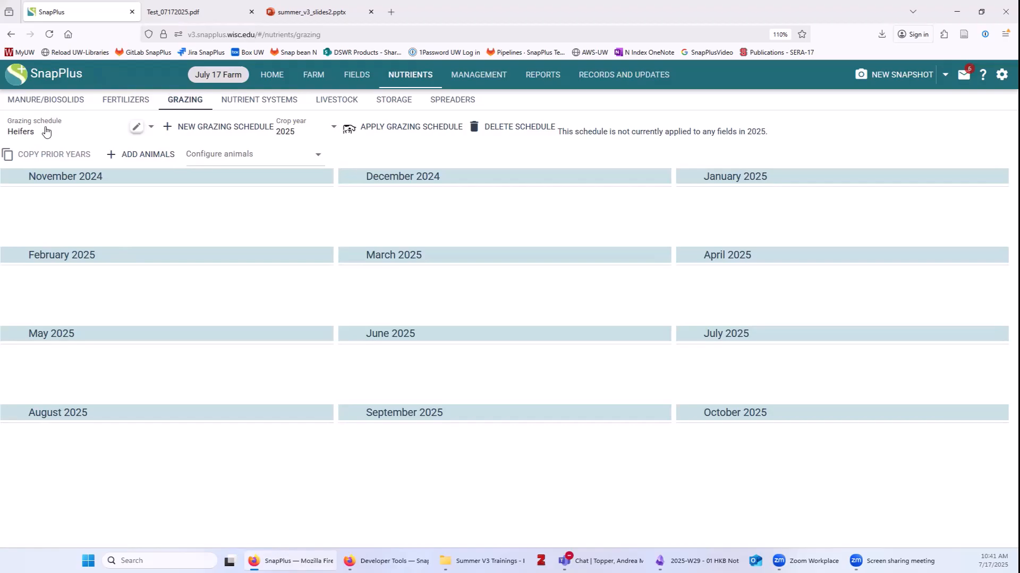
click(134, 158)
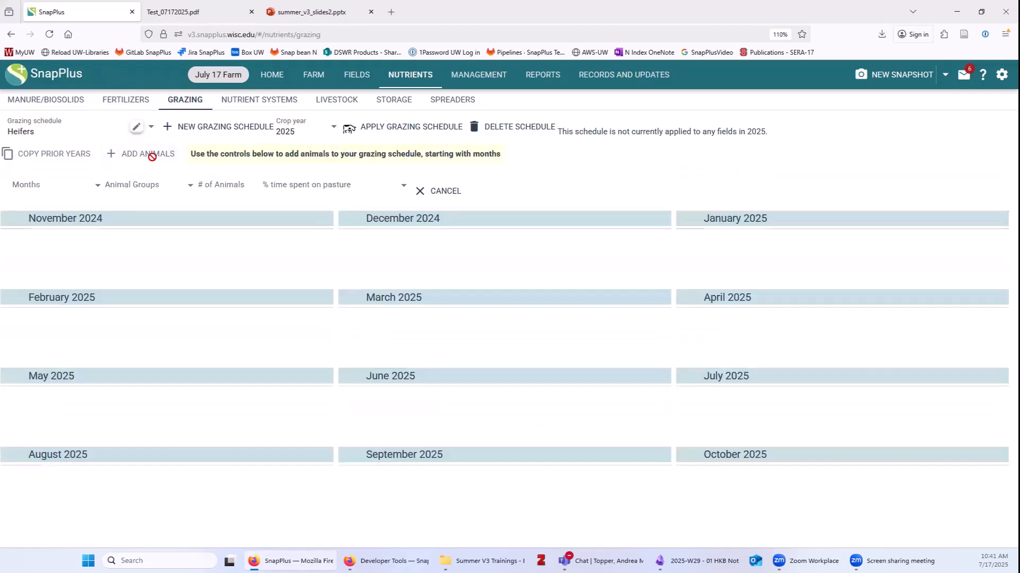
click(47, 197)
click(46, 326)
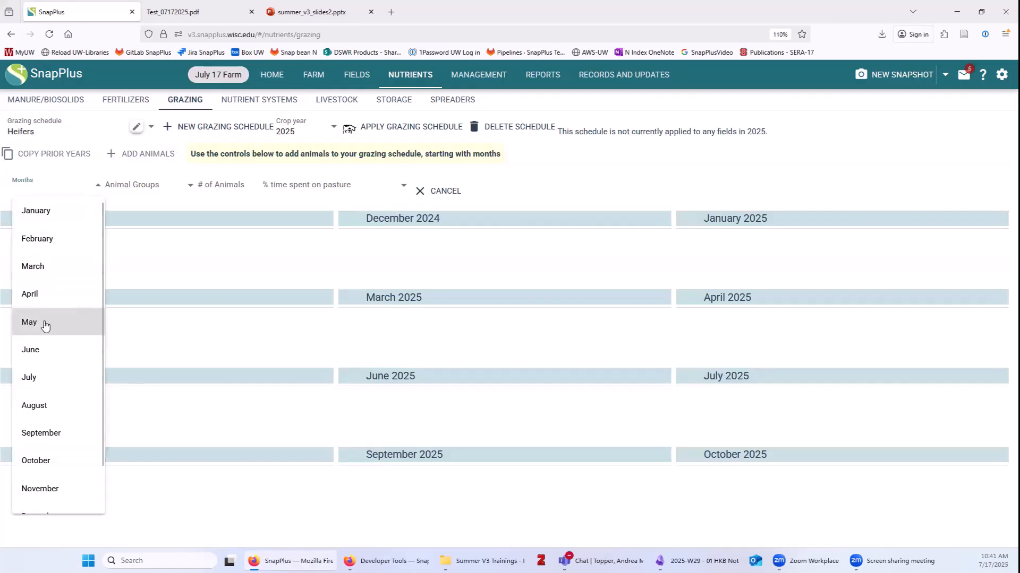
click(43, 351)
click(40, 378)
click(35, 408)
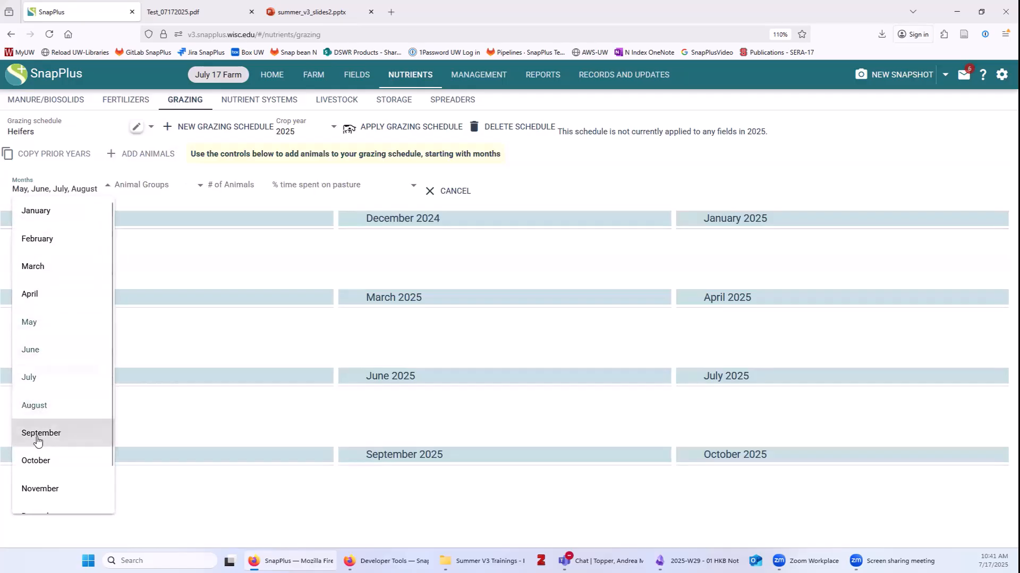
click(37, 437)
click(39, 461)
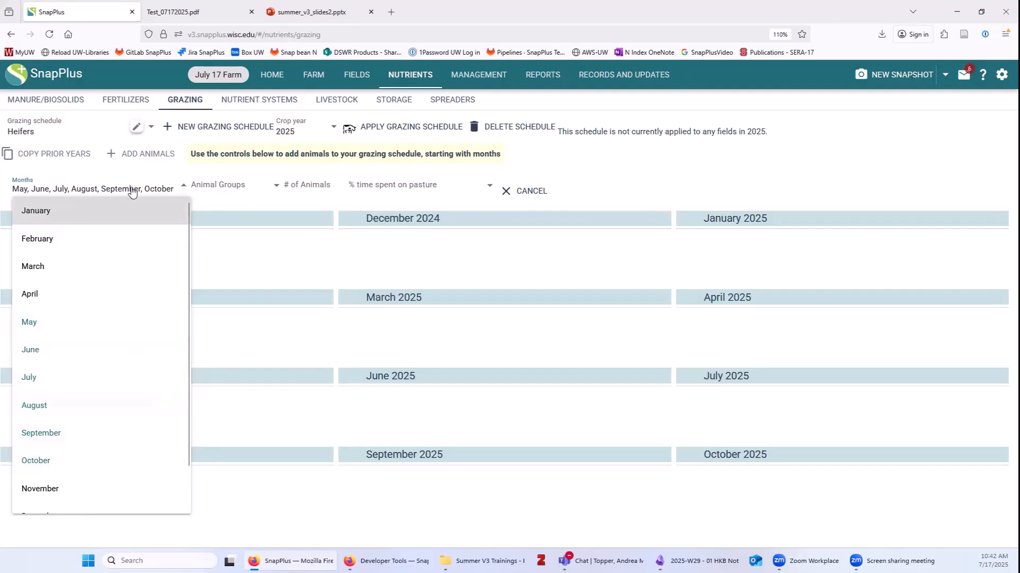
Set the animals to 20 Dairy Heifer 1000 lb with 50% time on pasture.
click(219, 185)
scroll(254, 361, down, 2)
scroll(249, 382, down, 1)
click(250, 397)
click(317, 188)
text(20)
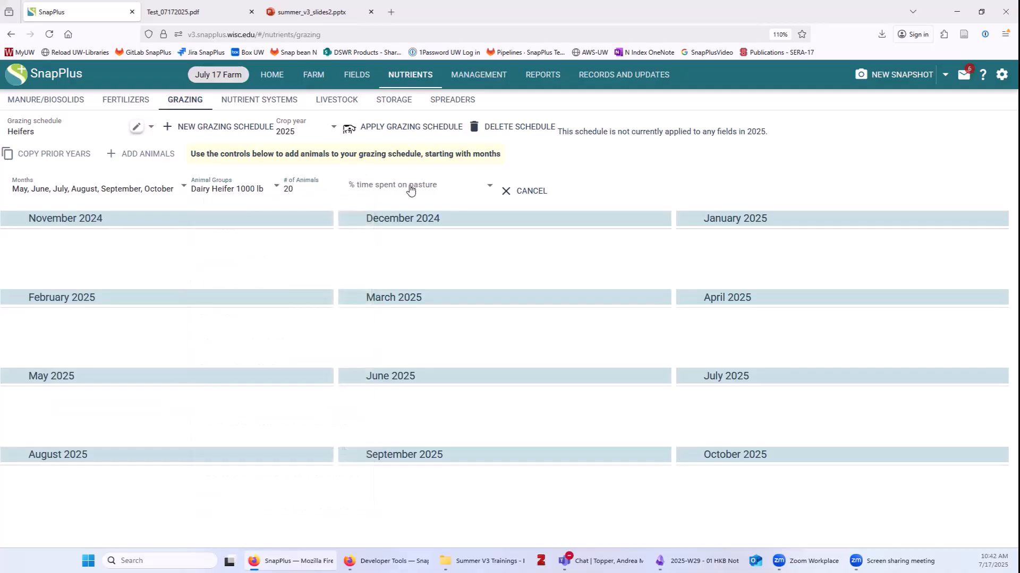
click(410, 189)
click(368, 237)
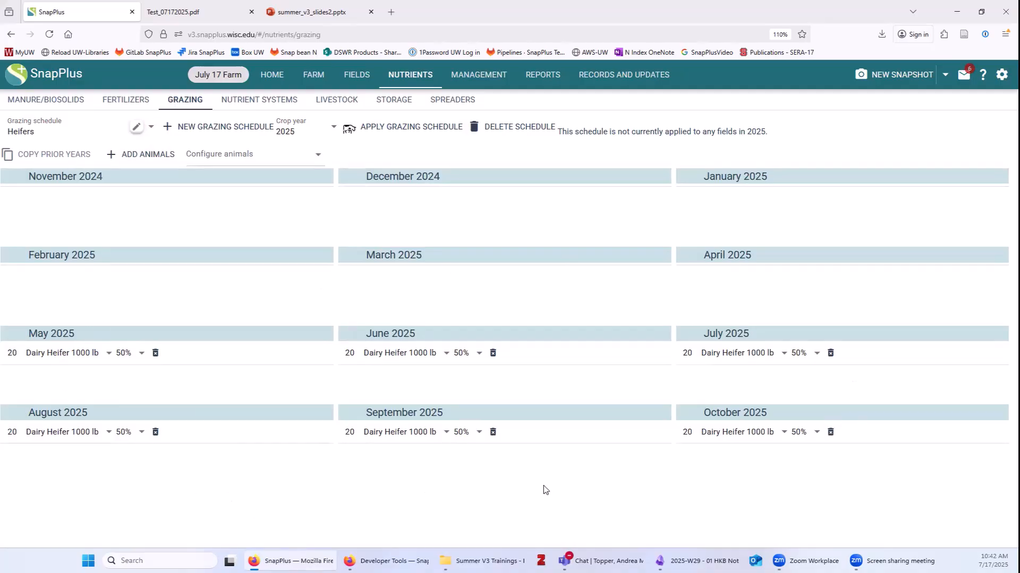
click(394, 126)
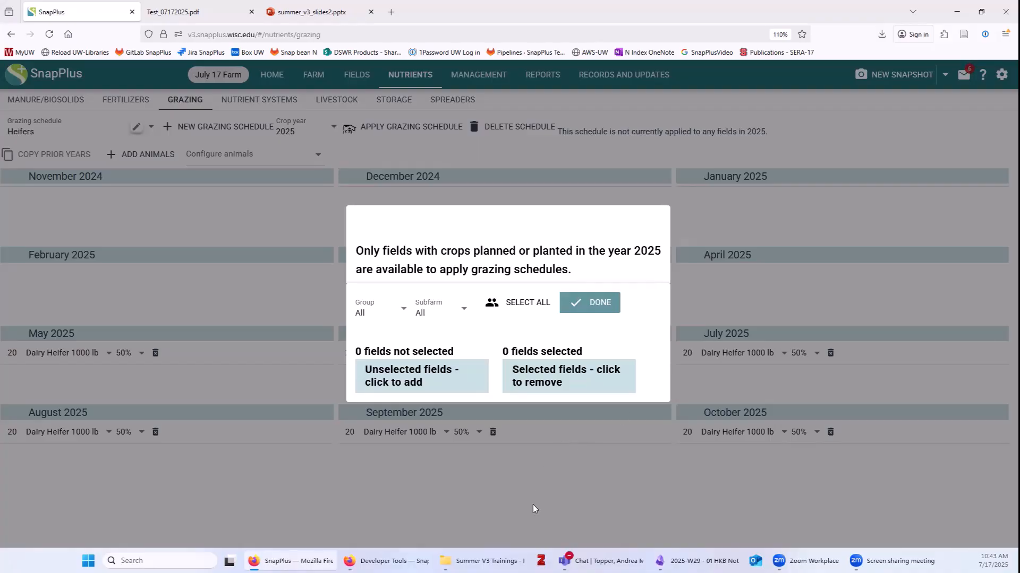
click(565, 491)
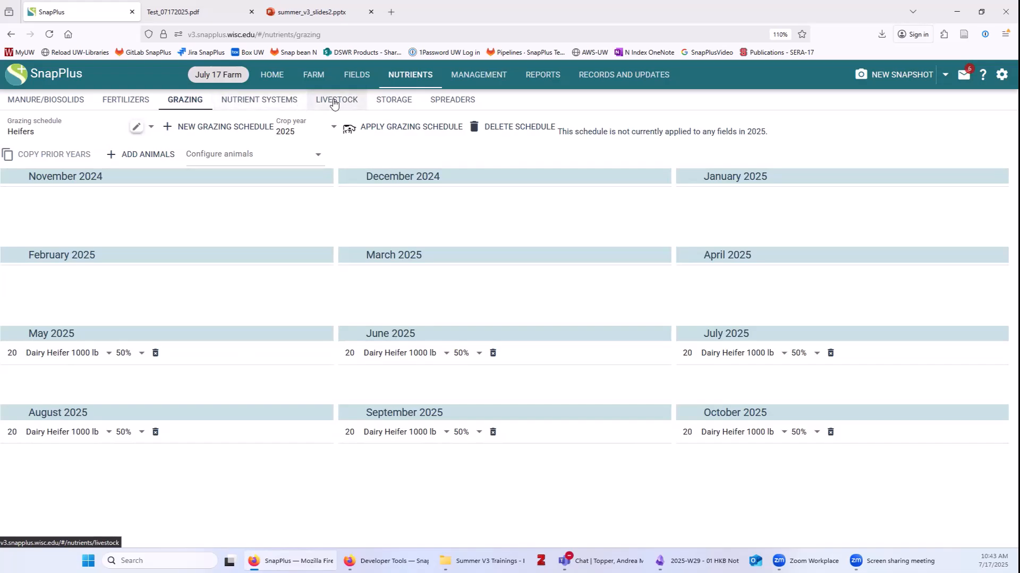
Add 50 Dairy Dry Cows 1700 lb, collected 50% as solid and 50% as liquid.
click(334, 102)
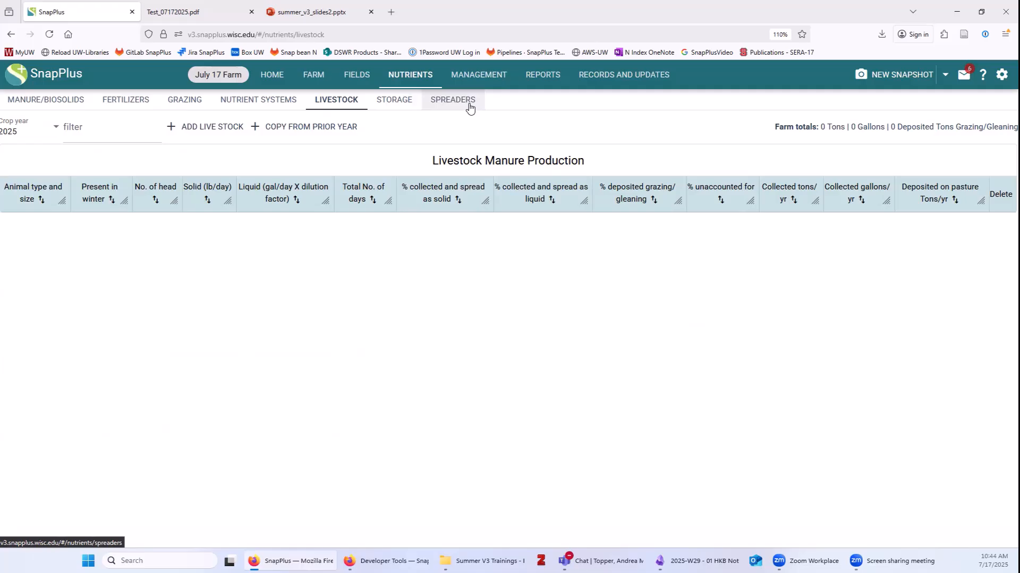
click(202, 130)
scroll(231, 351, down, 3)
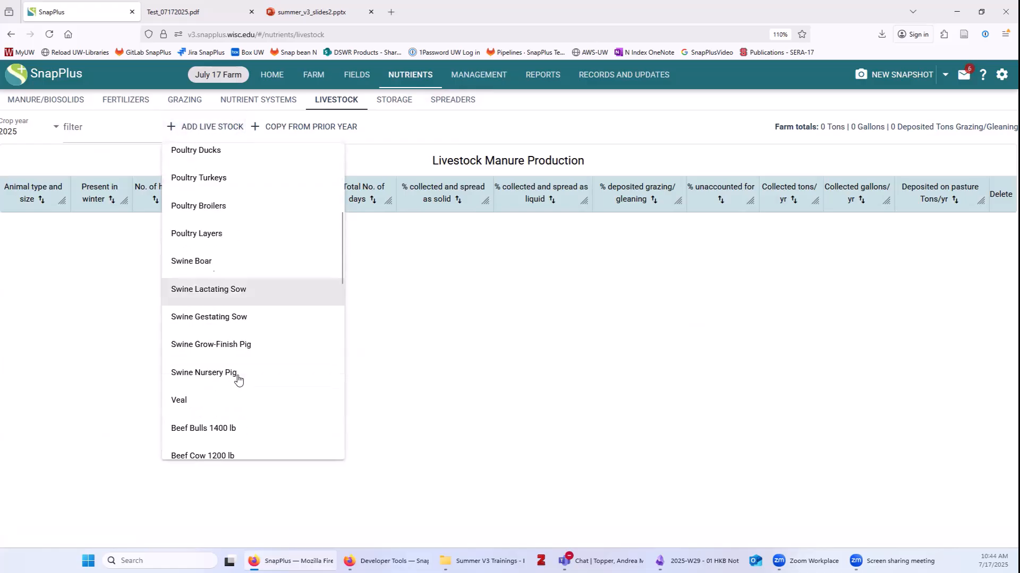
scroll(238, 379, down, 10)
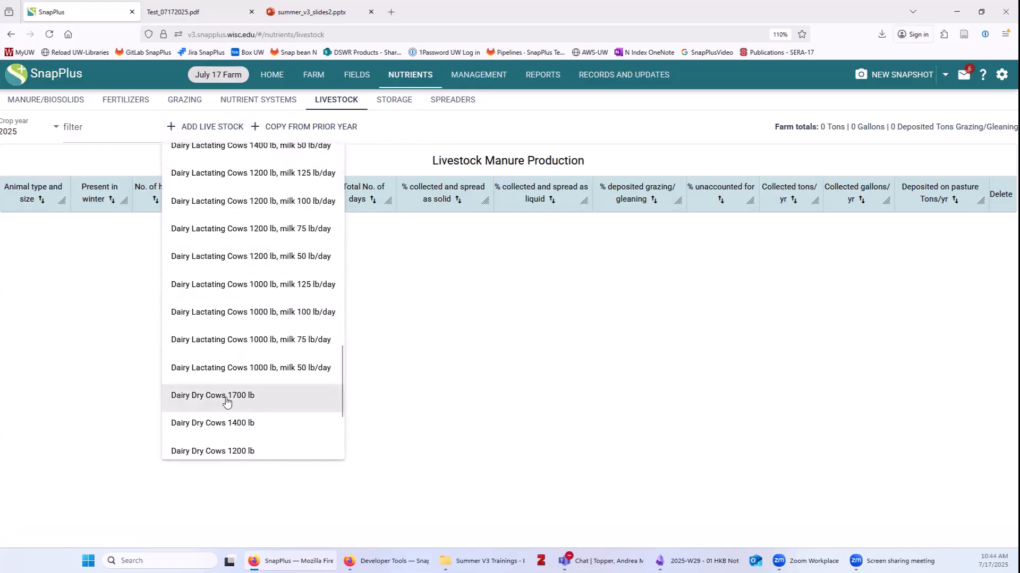
click(227, 400)
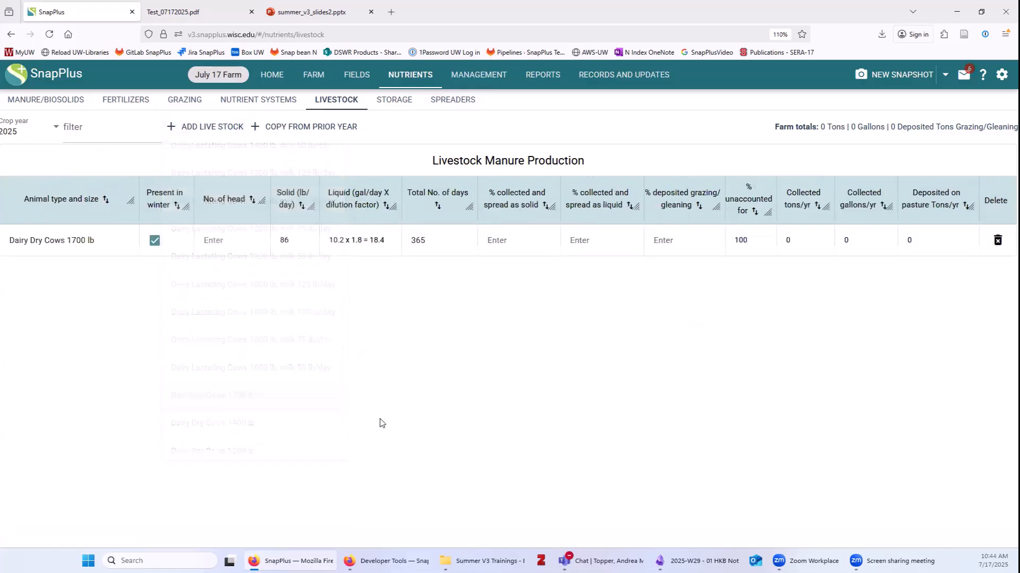
click(215, 242)
text(50)
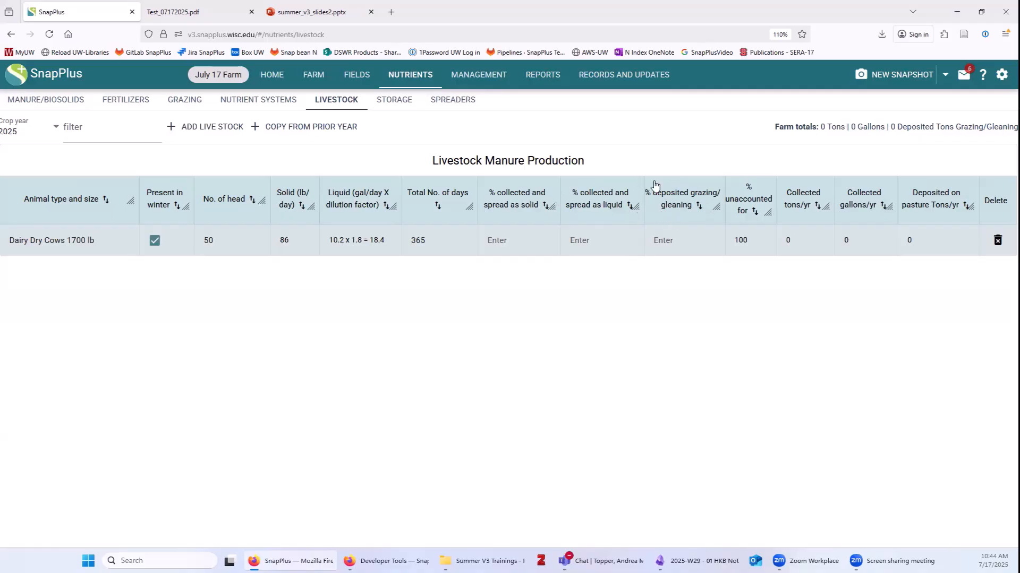
click(515, 231)
text(50)
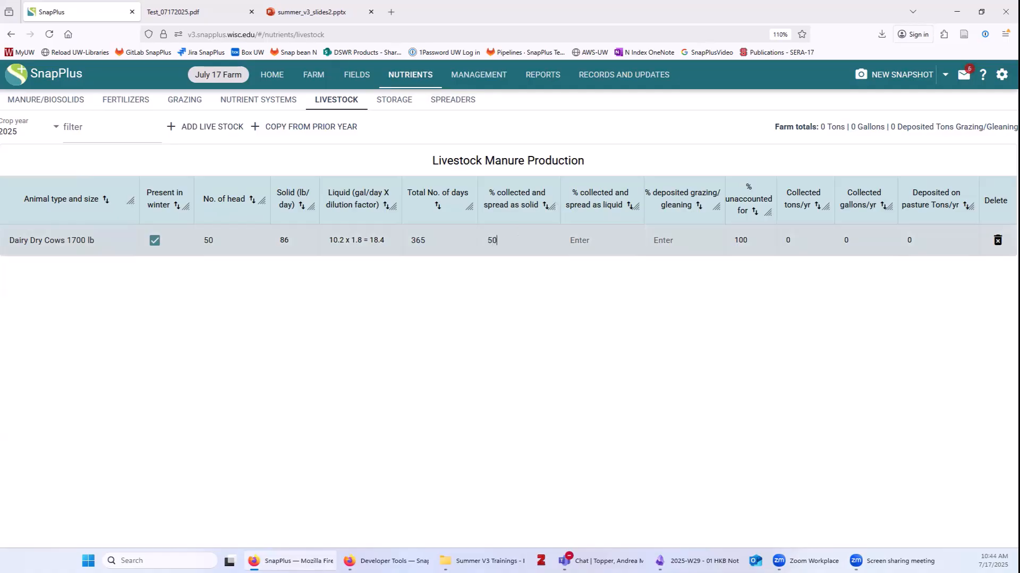
click(619, 236)
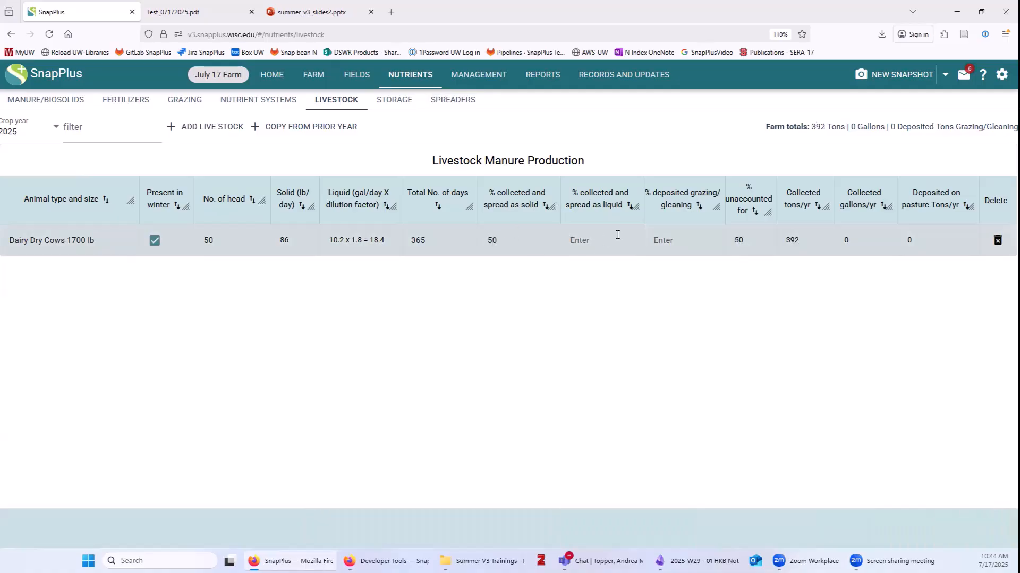
text(50)
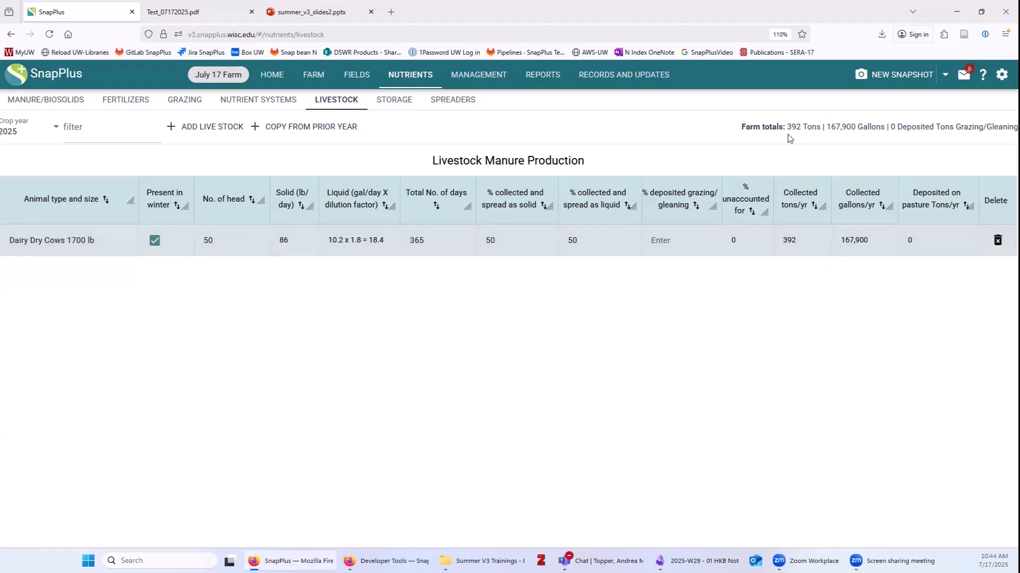
Add 50 Dairy Lactating Cows 1200 lb with all manure collected as liquid.
click(204, 127)
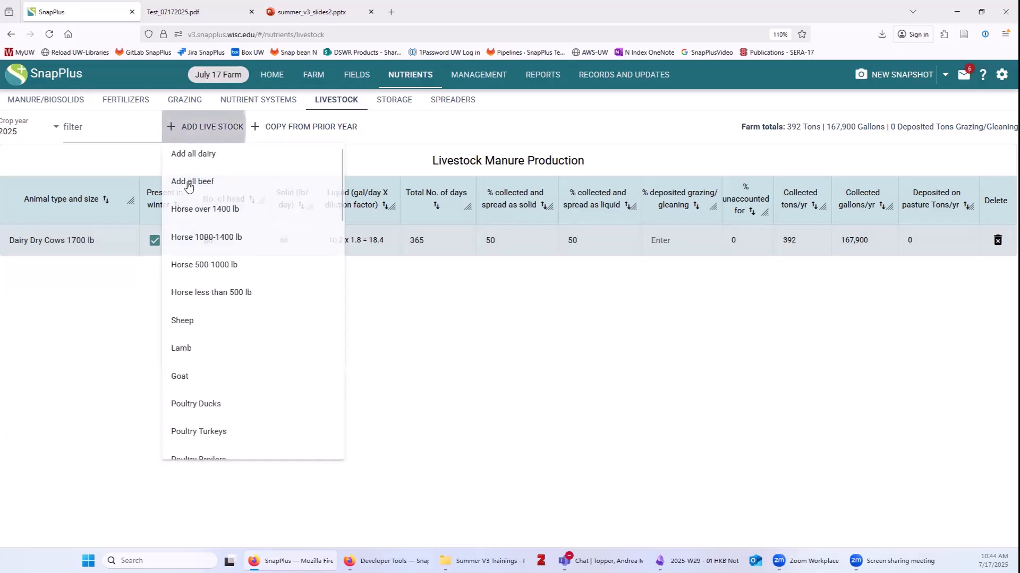
scroll(211, 419, down, 4)
scroll(215, 419, down, 8)
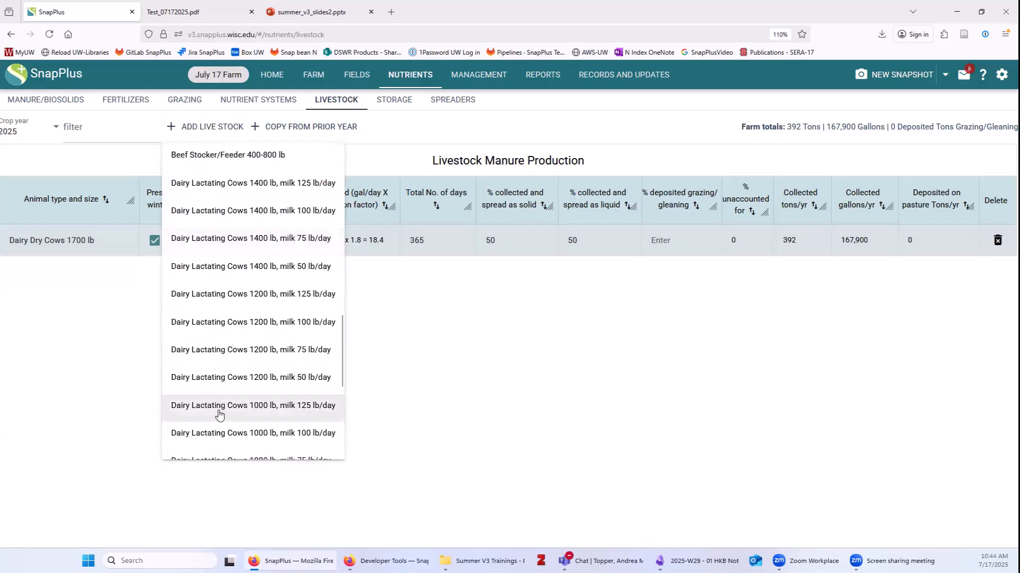
click(253, 354)
click(238, 269)
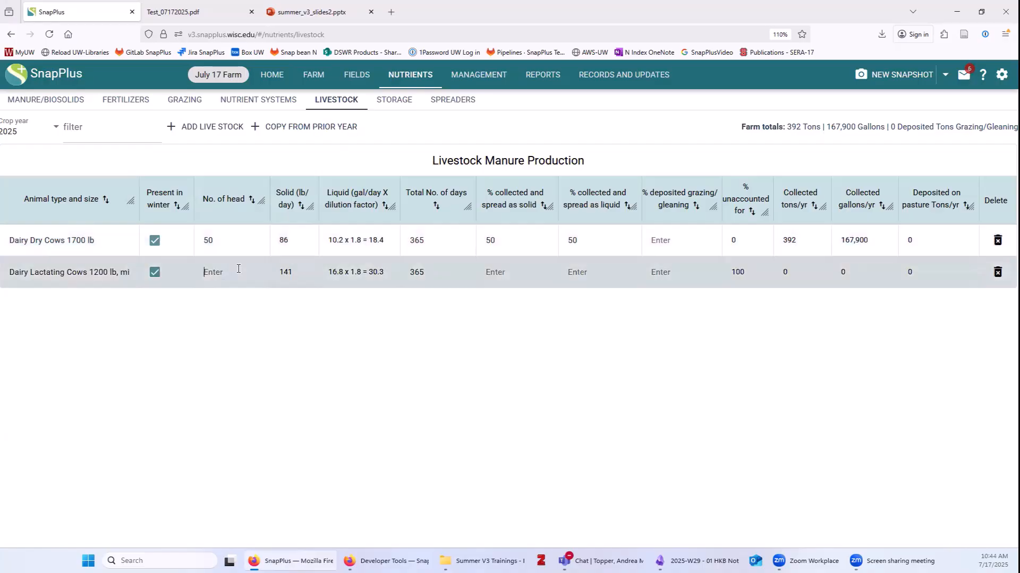
text(5)
text(100)
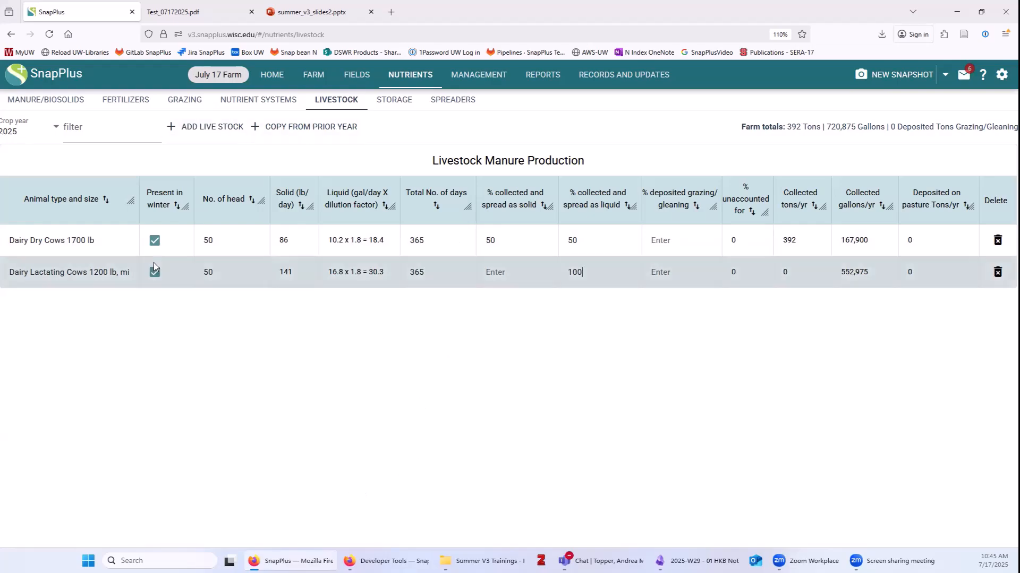
click(486, 83)
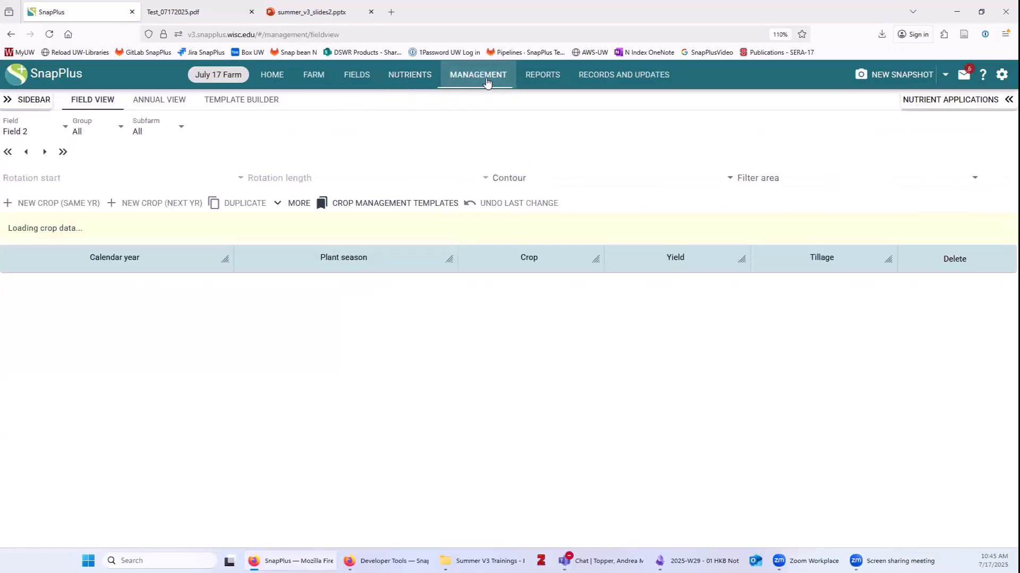
Set Field 1's 2025 crop to April-May Alfalfa seeding, 2.6-3.5 ton, Spring Chisel, disked.
click(30, 132)
click(33, 155)
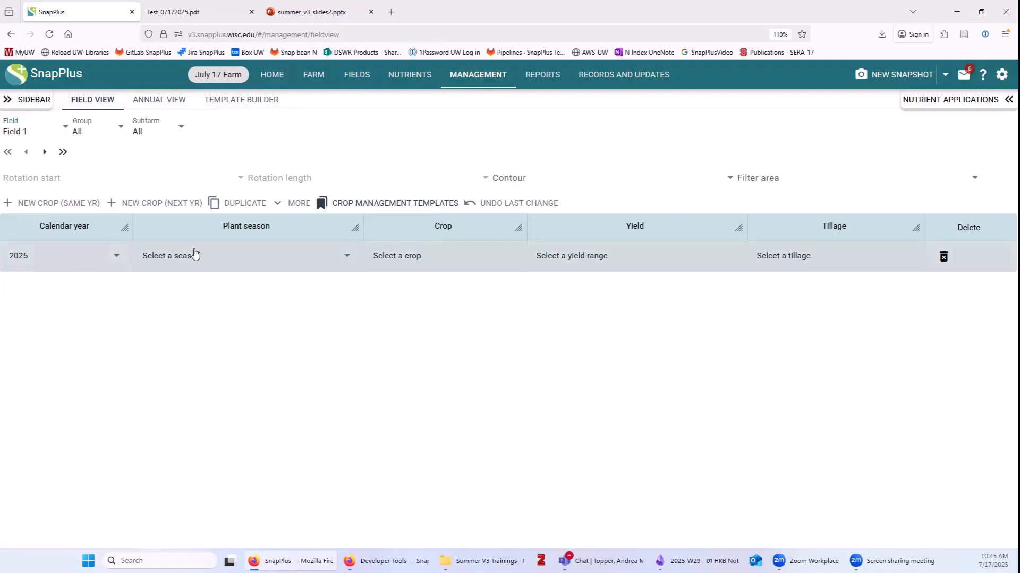
click(171, 260)
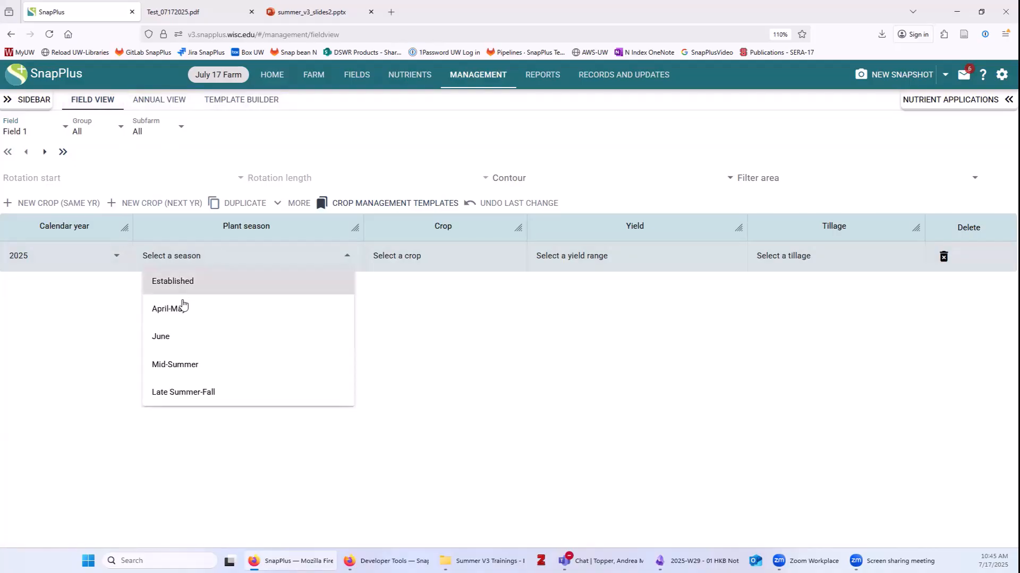
click(183, 303)
click(415, 253)
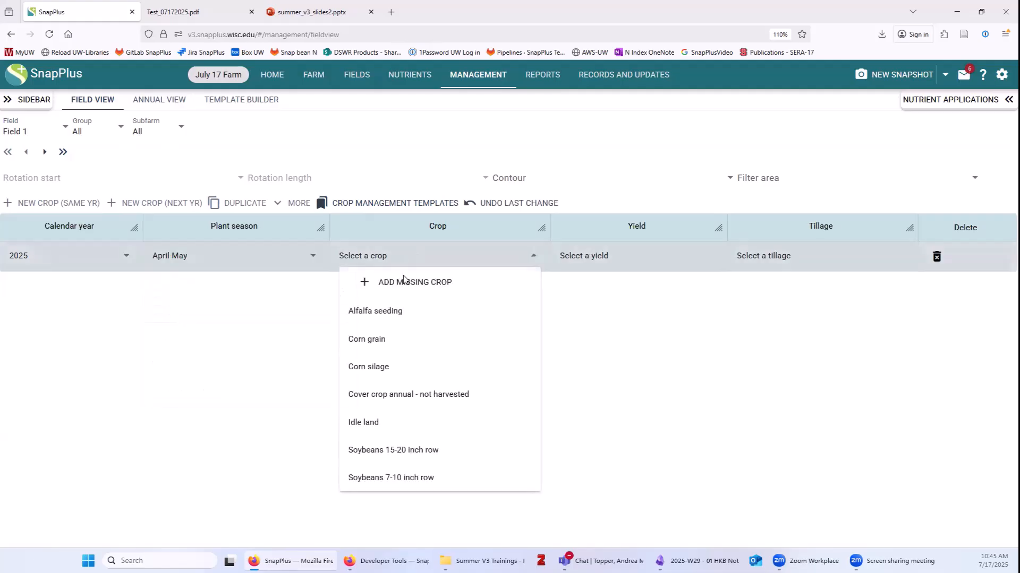
click(383, 311)
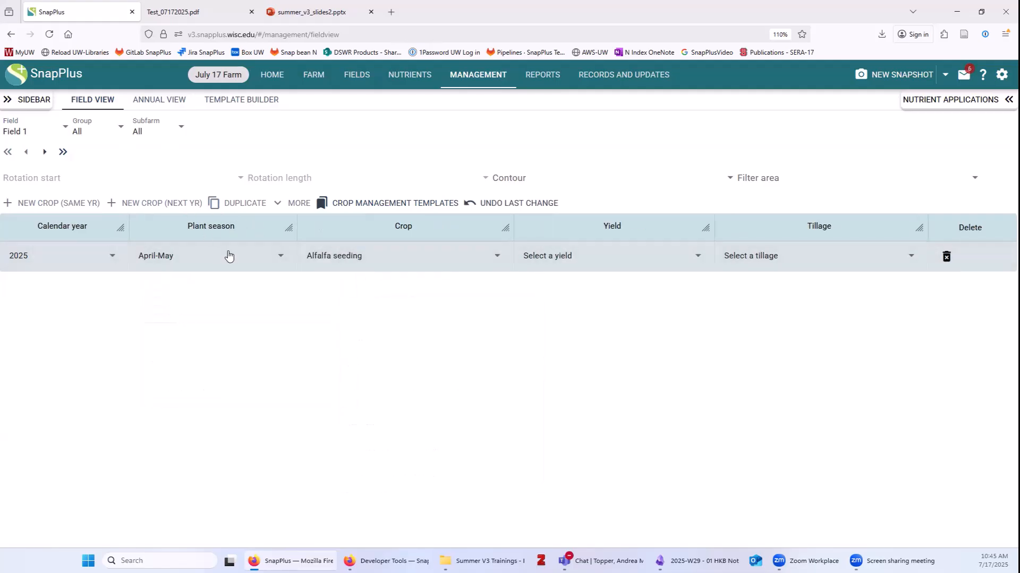
click(600, 259)
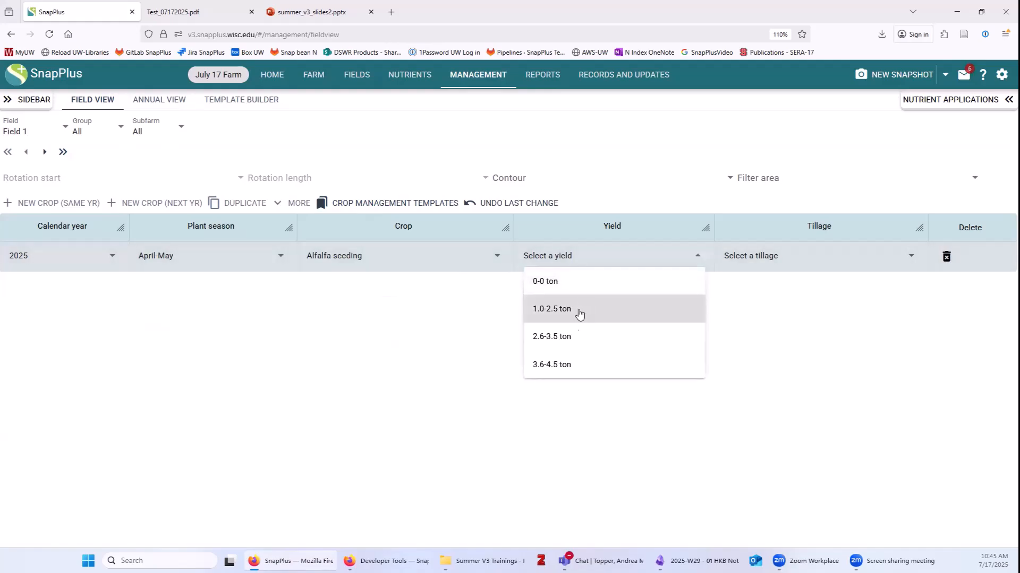
click(580, 337)
click(762, 266)
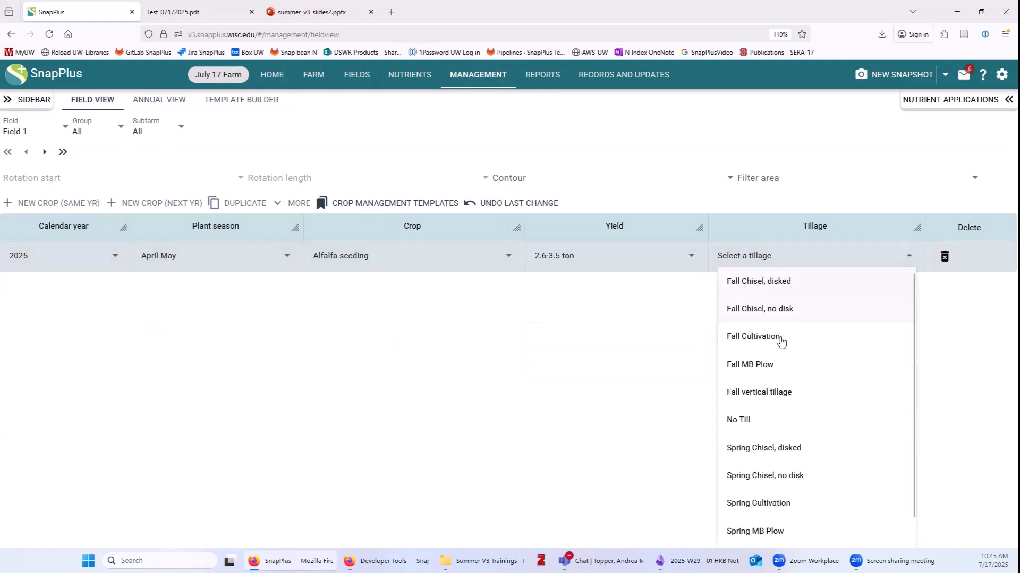
click(767, 448)
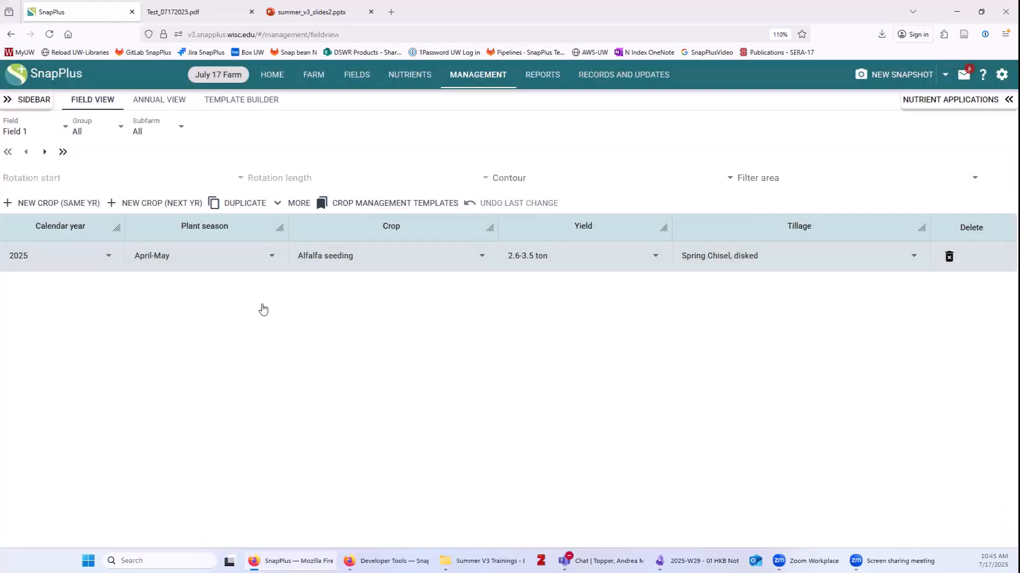
Add a 2026 crop row with the Established plant season.
click(143, 205)
click(167, 292)
click(175, 312)
Make the 2026 crop Alfalfa with a 4.6-5.5 ton yield and tillage None.
click(333, 291)
click(455, 338)
click(547, 291)
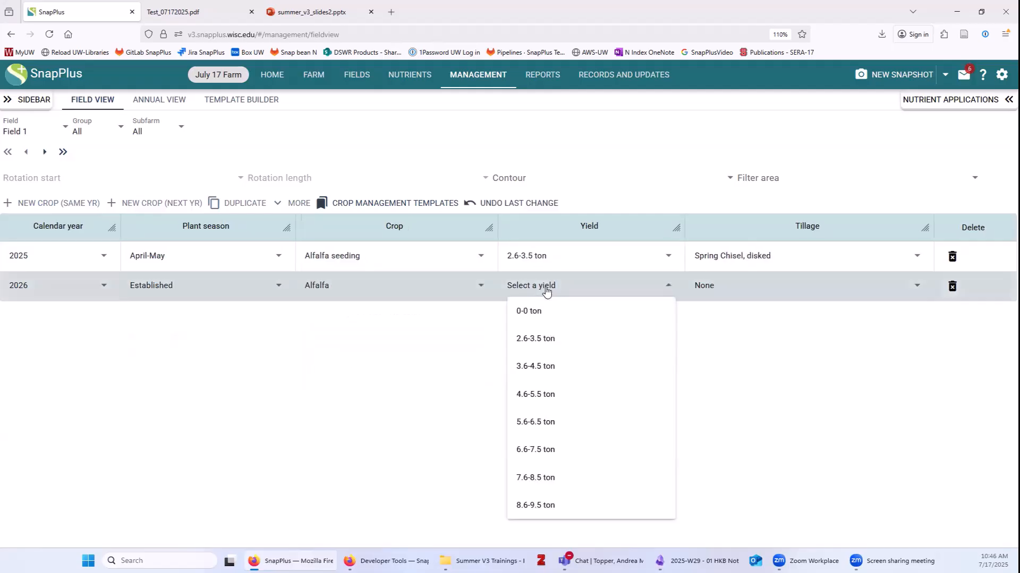
click(549, 400)
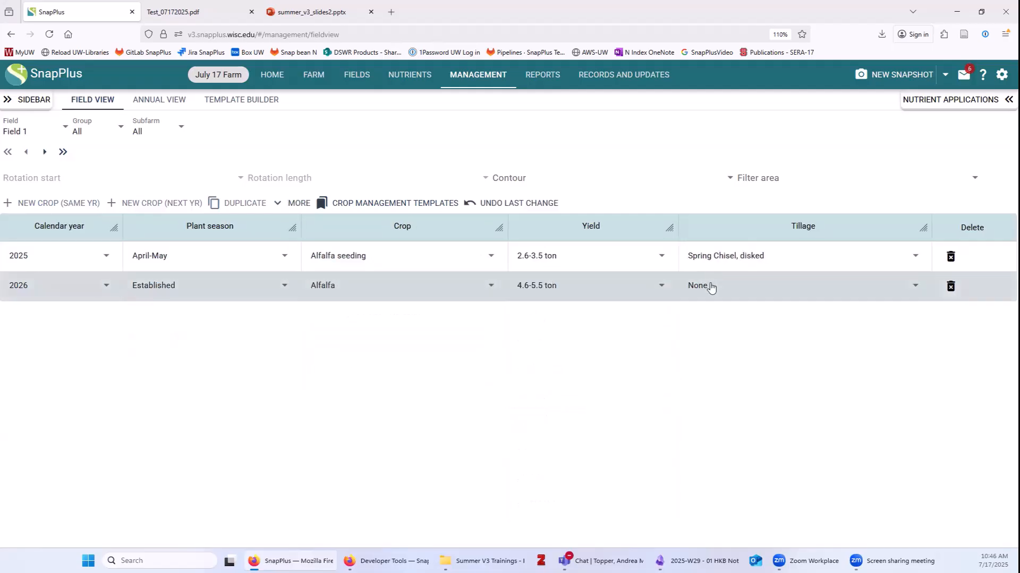
click(711, 281)
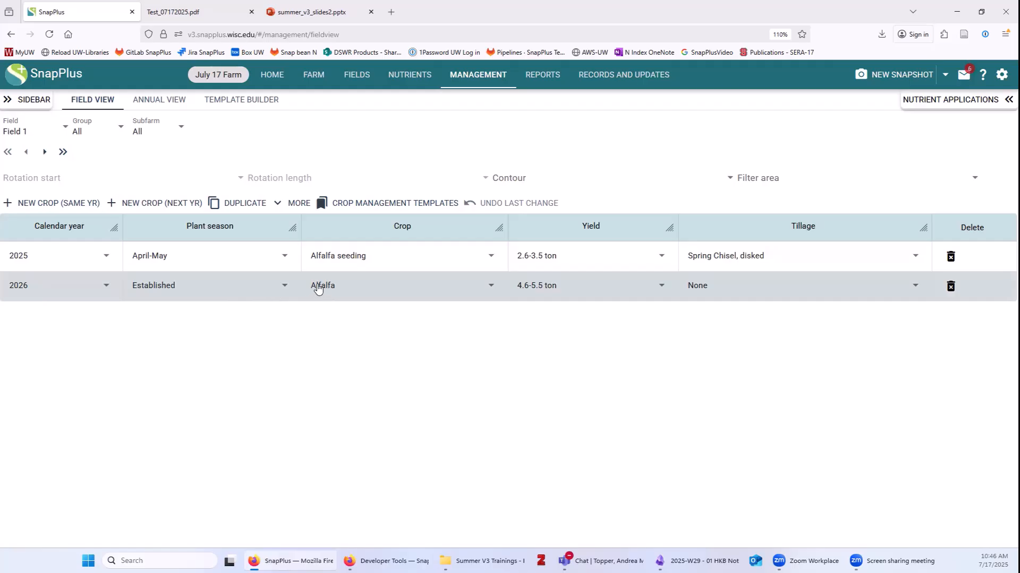
Duplicate the Alfalfa year to the end of the sequence as 2027, then go to Field 2.
click(240, 207)
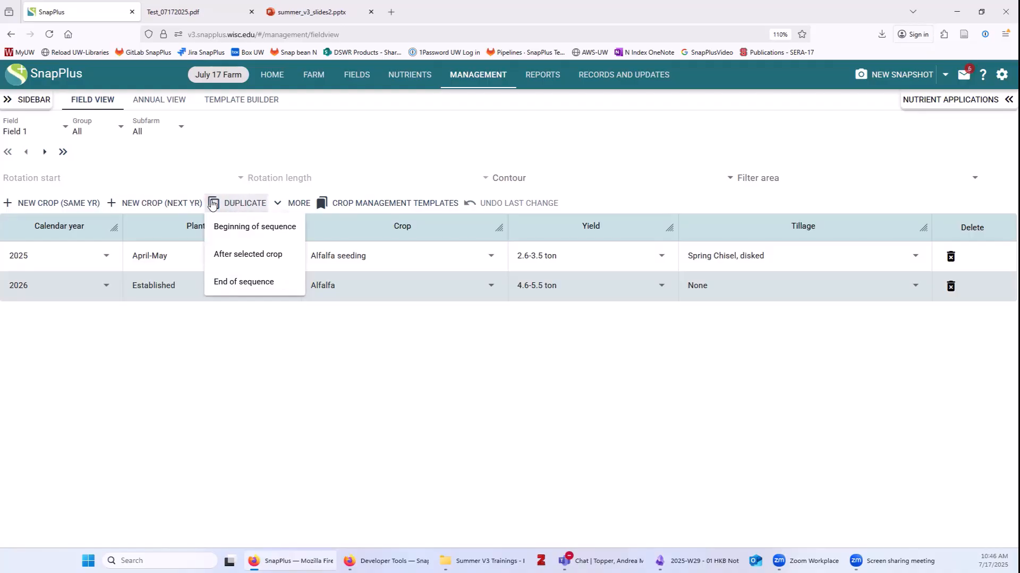
click(244, 283)
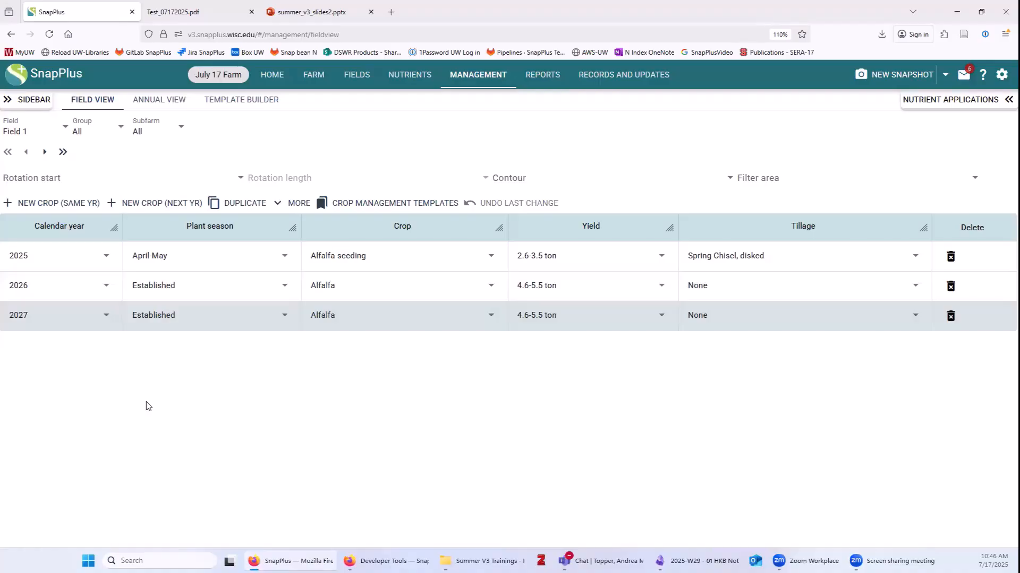
click(45, 152)
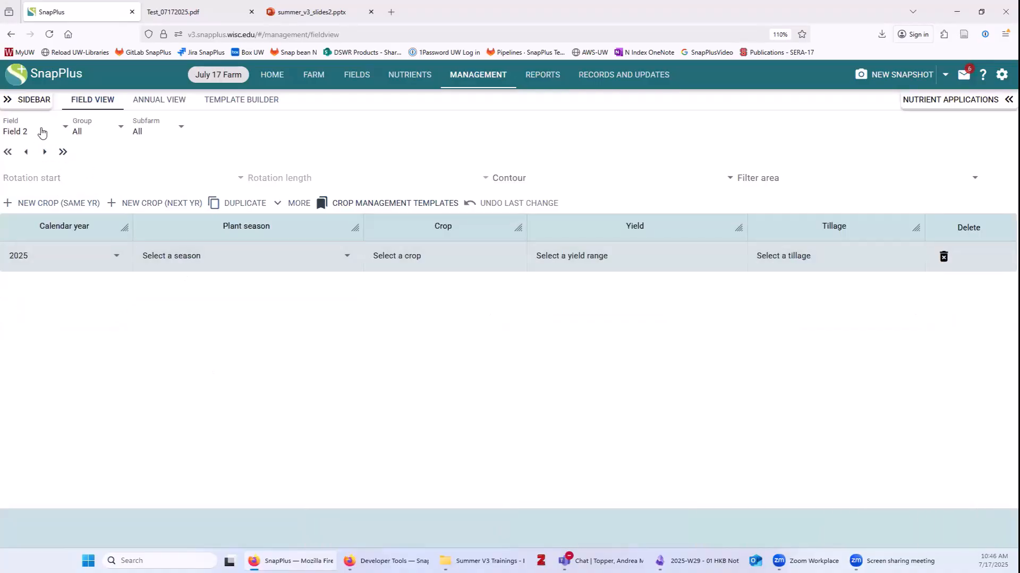
Set Field 2's 2025 crop to April-May Corn silage, 25.1-30 ton yield, No Till.
click(211, 260)
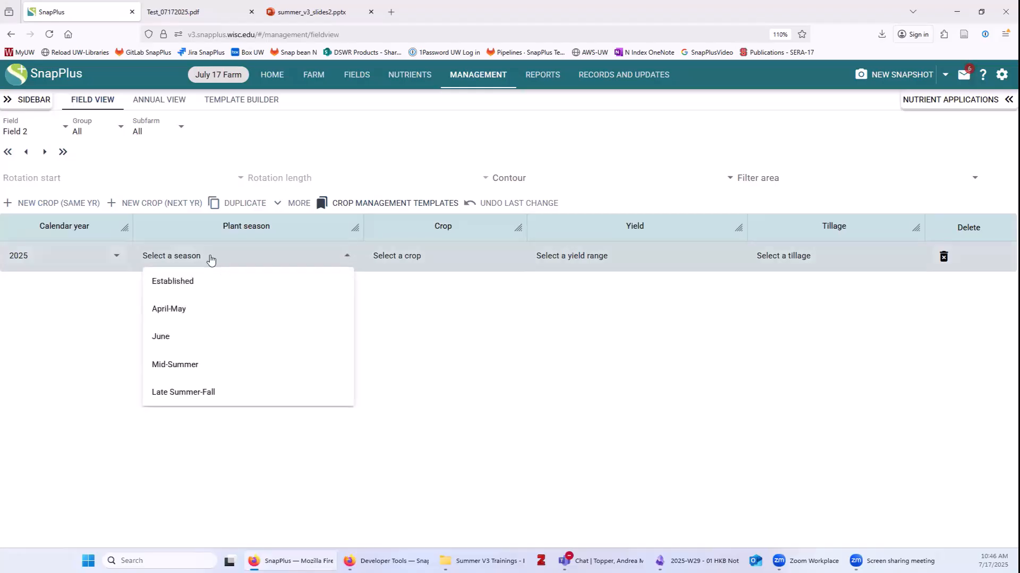
click(180, 309)
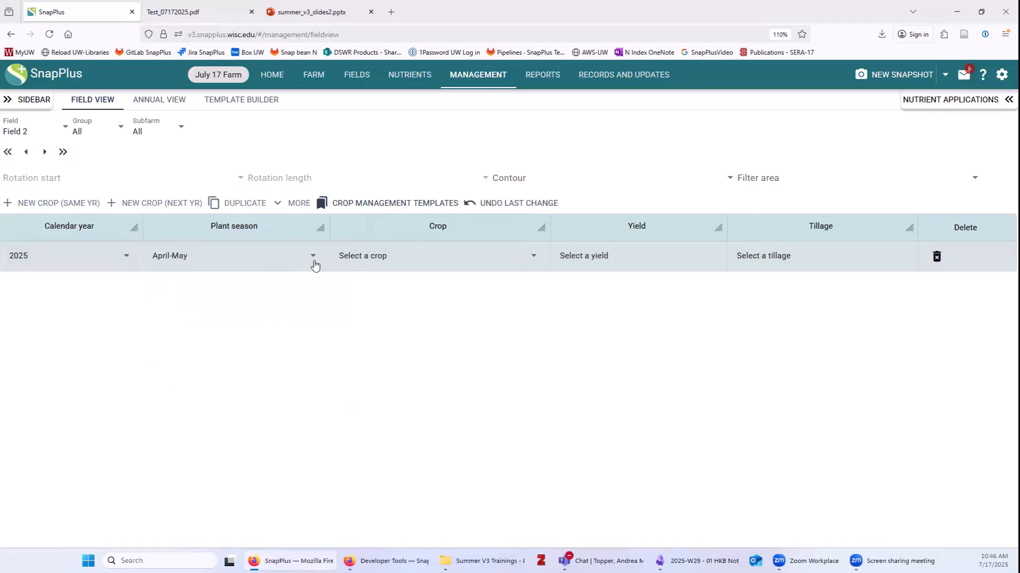
click(388, 256)
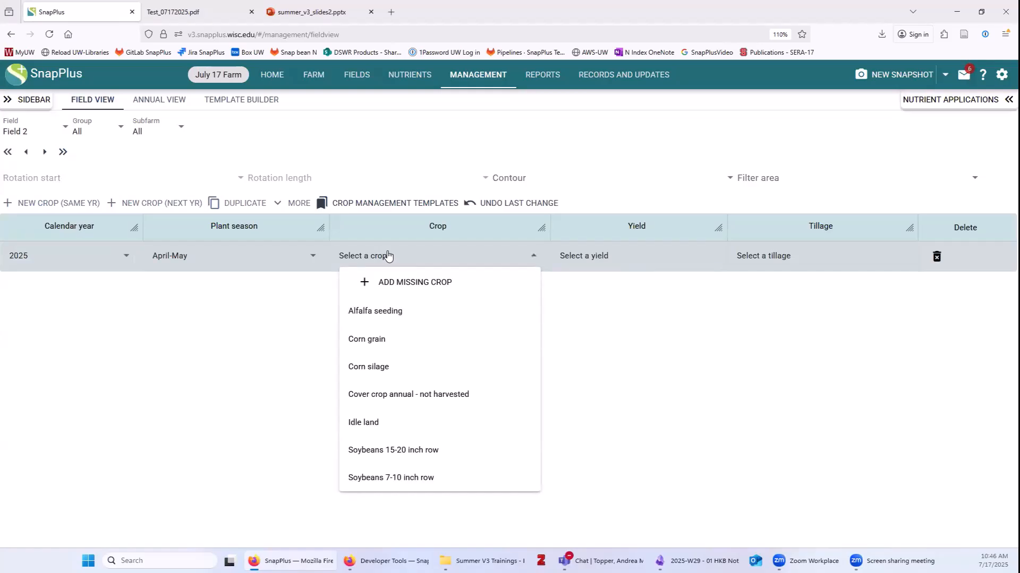
click(419, 367)
click(619, 258)
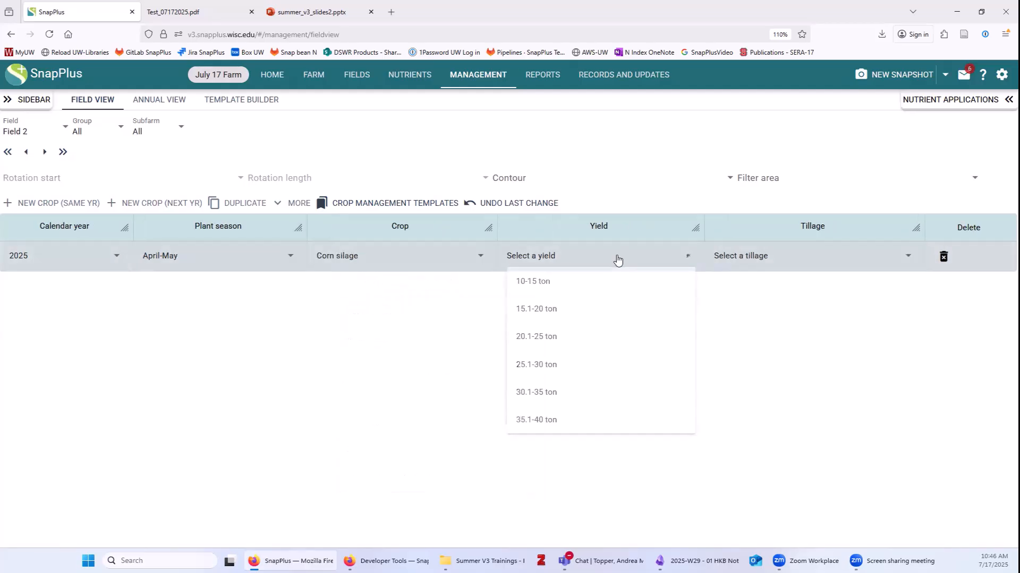
click(578, 364)
click(756, 260)
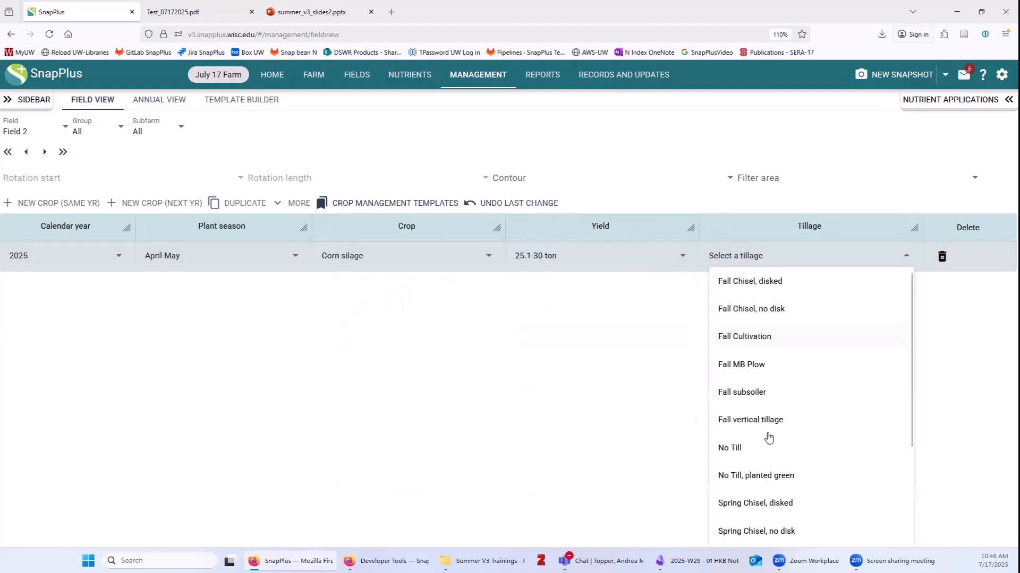
click(753, 448)
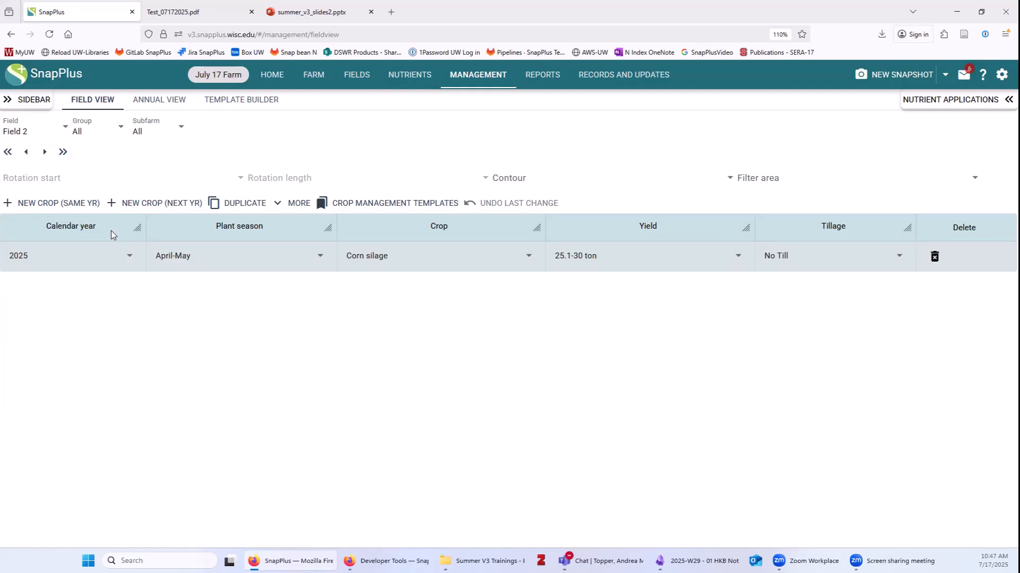
Add a second 2025 crop: Late Summer-Fall Cover crop Sept plant over-winter, No Till.
click(68, 202)
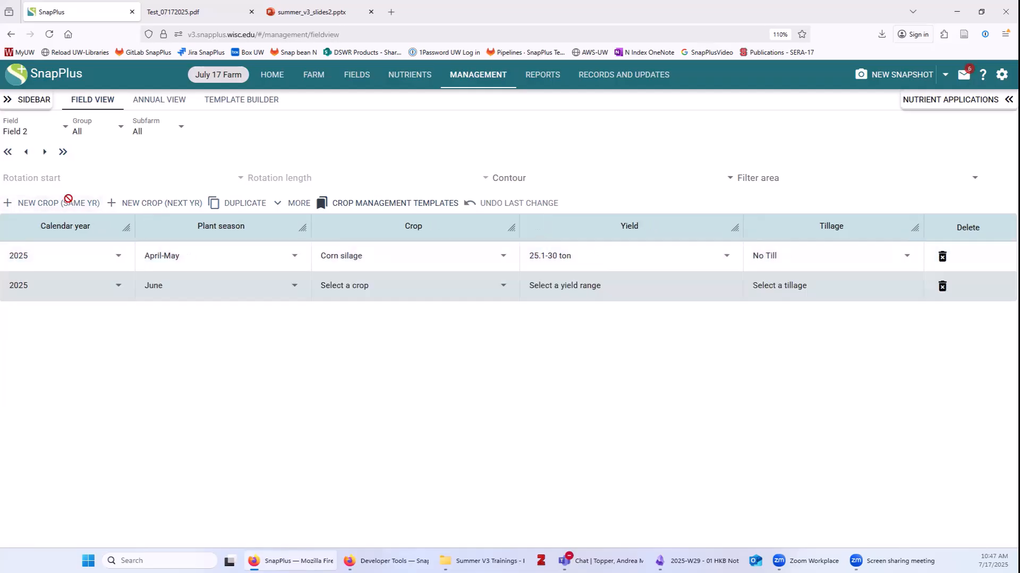
click(182, 289)
click(215, 367)
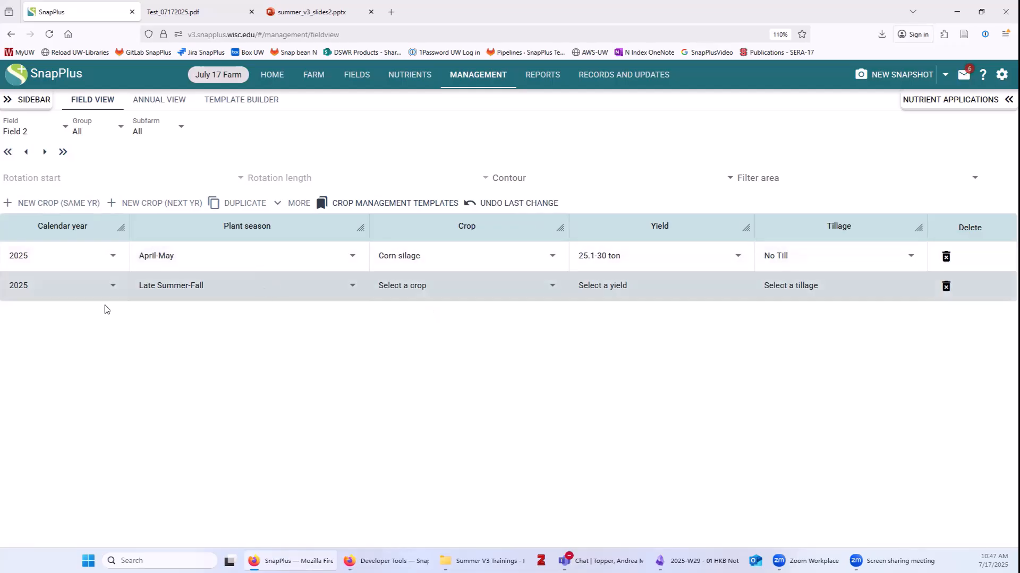
click(445, 288)
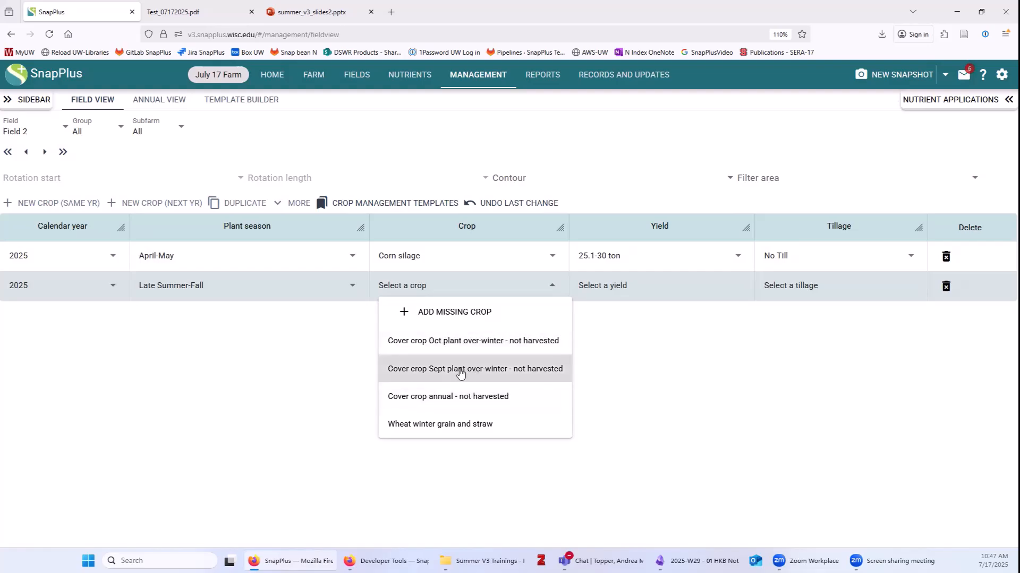
click(514, 373)
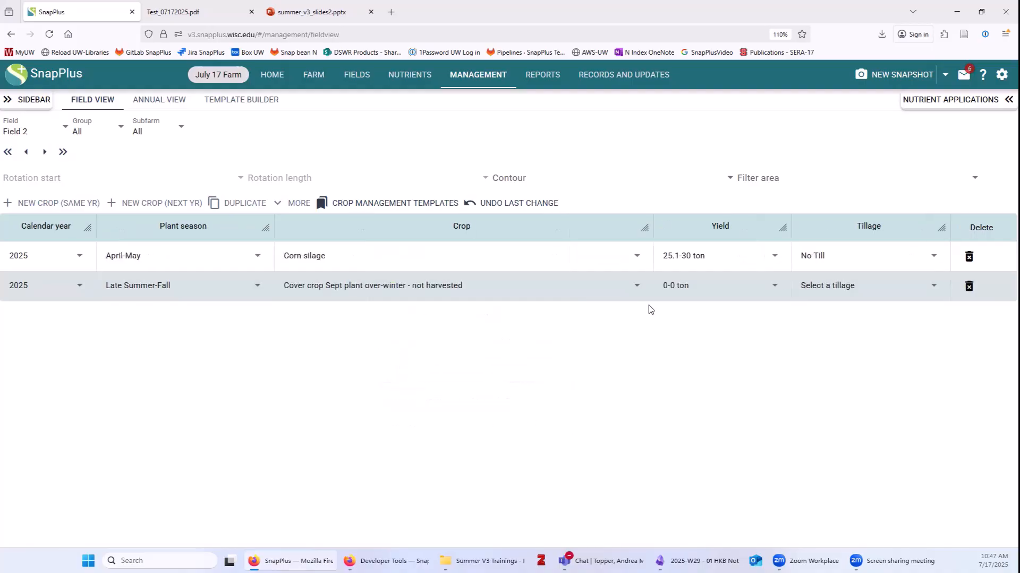
click(827, 285)
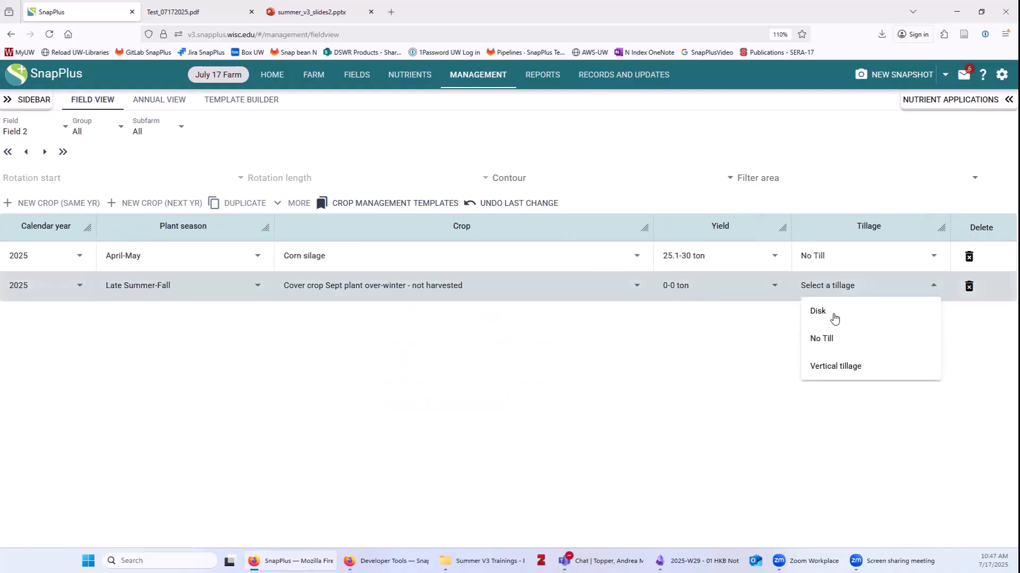
click(828, 338)
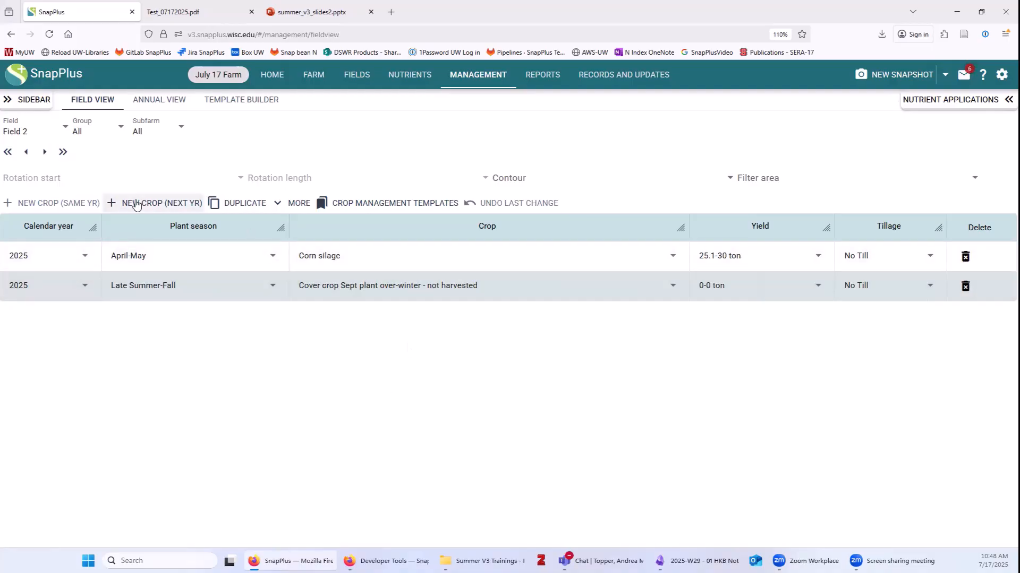
Add 2026 April-May Soybeans 15-20 inch row, 76-85 bu, No Till, and duplicate Corn silage as 2027.
click(159, 203)
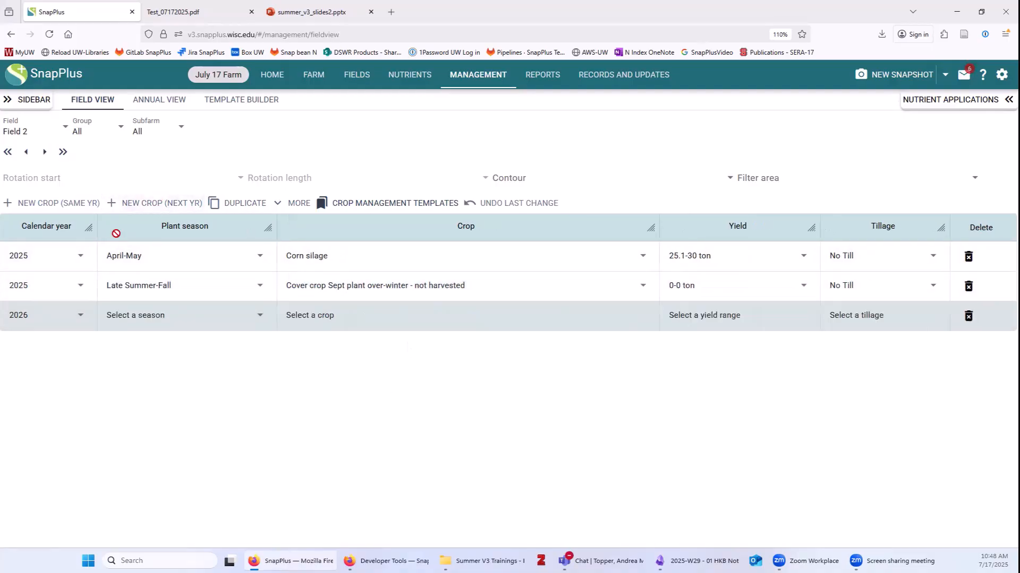
click(170, 318)
click(318, 326)
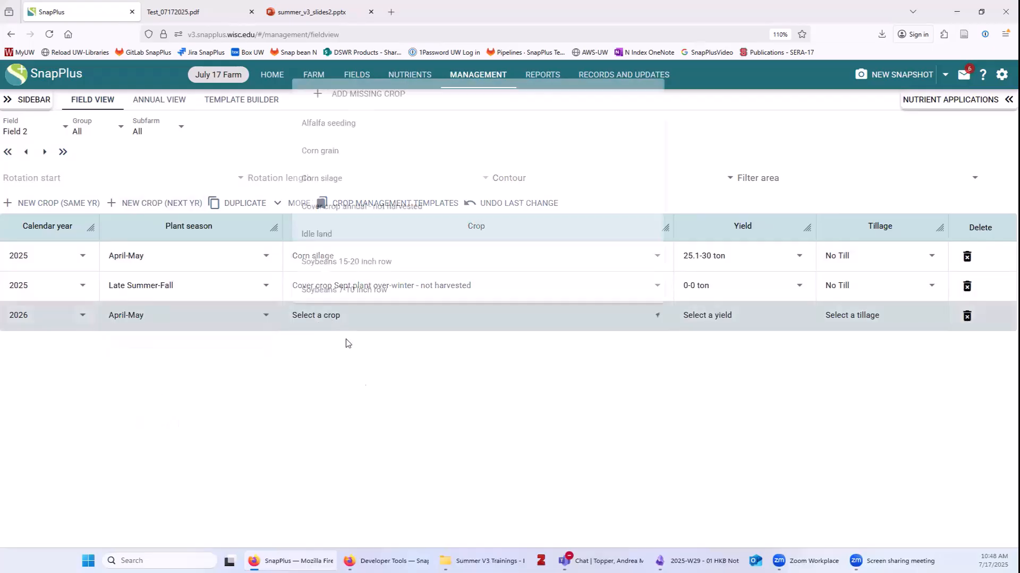
click(346, 262)
click(731, 317)
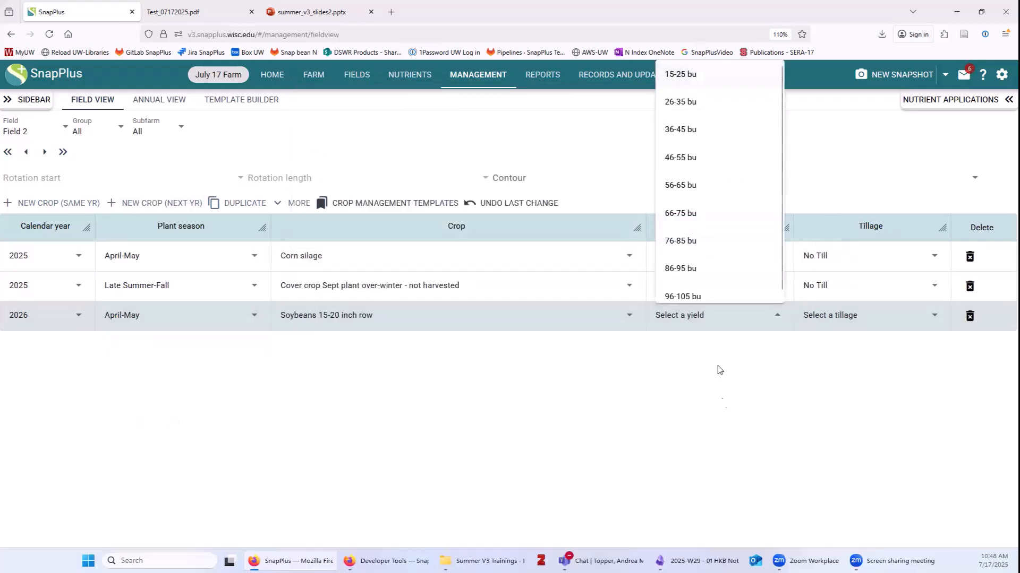
click(686, 241)
click(841, 317)
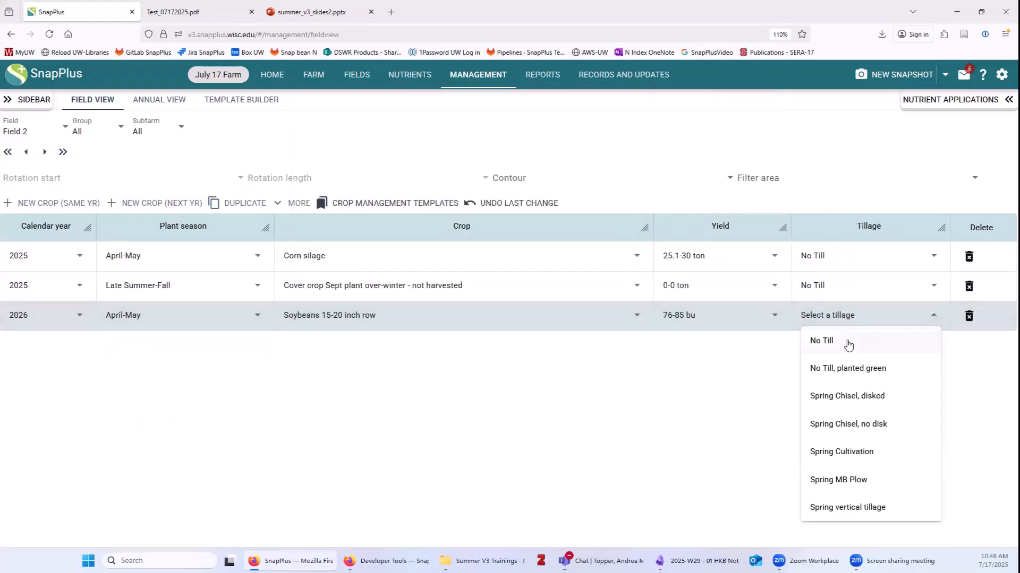
click(846, 340)
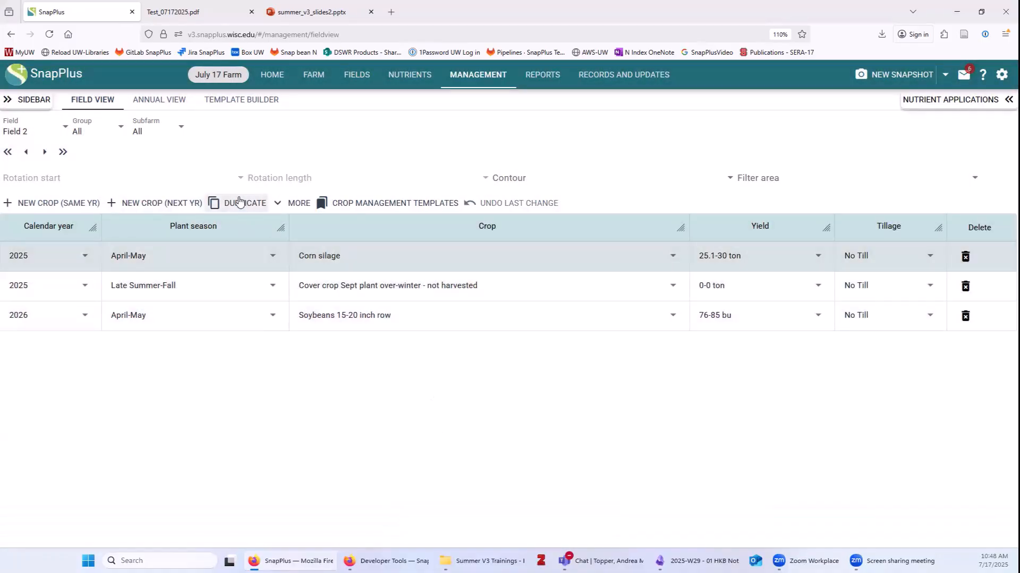
click(237, 205)
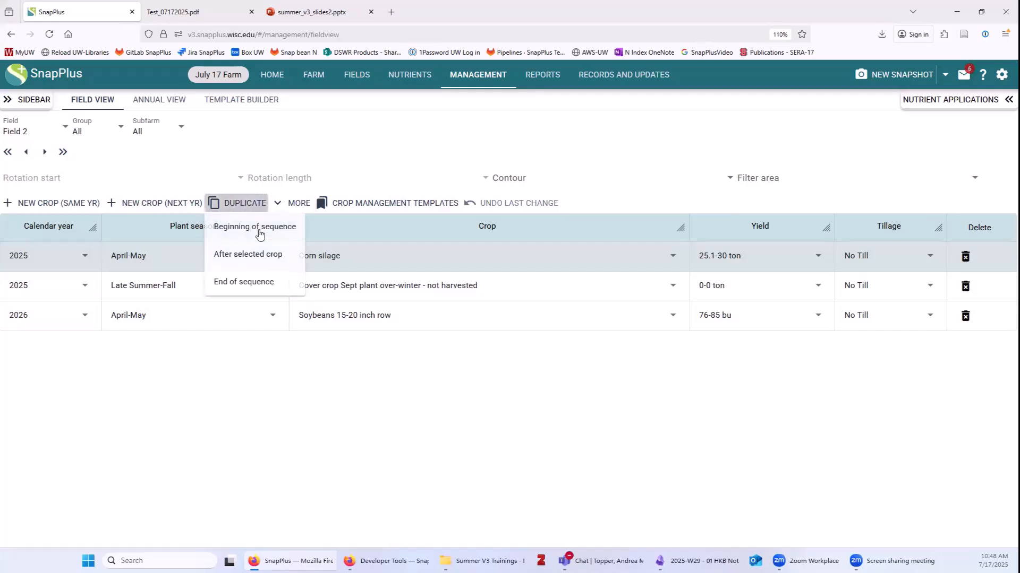
click(244, 282)
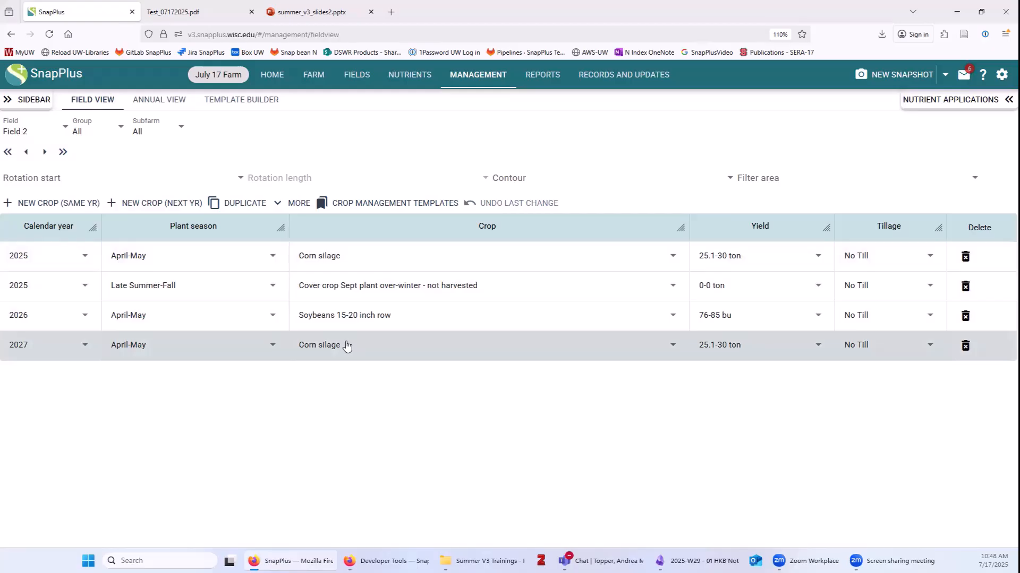
Set Field 3's 2025 crop to April-May Corn silage, 30.1-35 ton, Spring Chisel, disked.
click(18, 132)
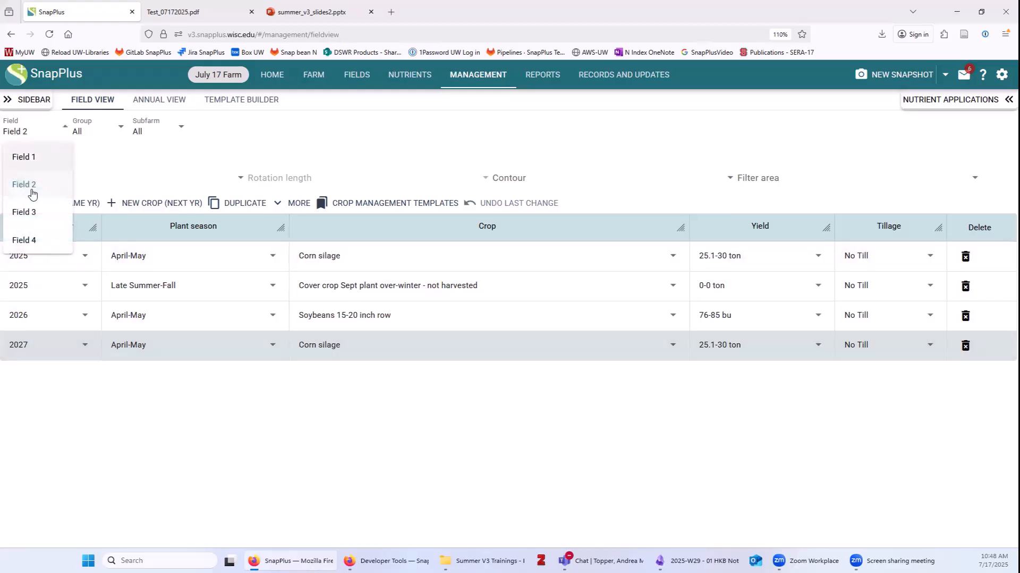
click(32, 211)
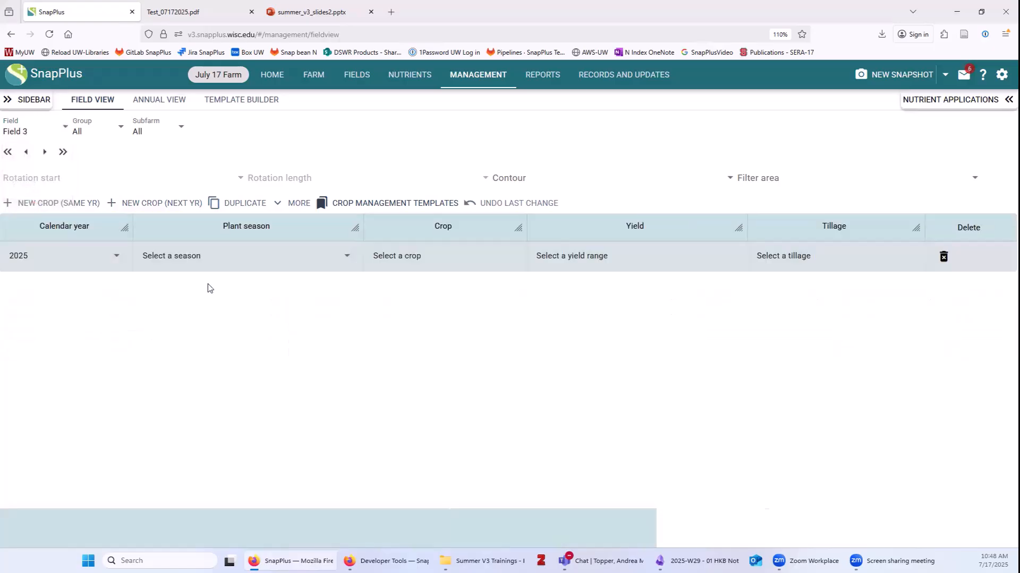
click(199, 260)
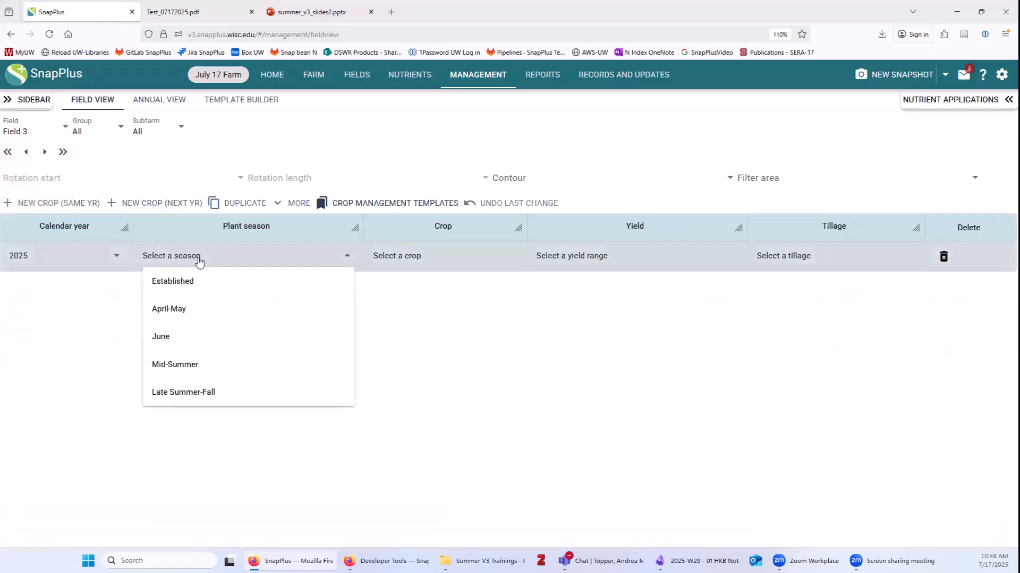
click(216, 310)
click(409, 257)
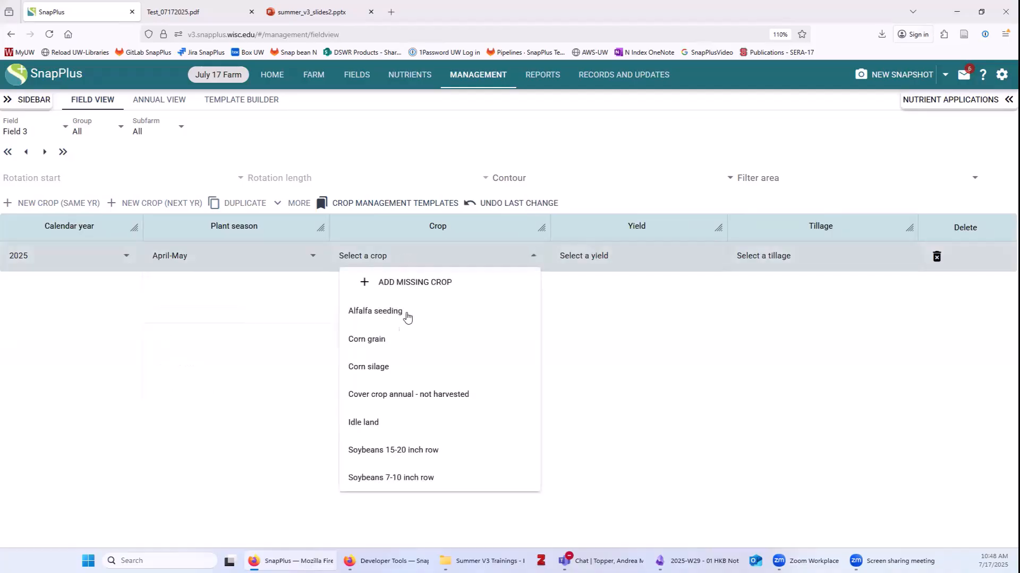
click(387, 367)
click(608, 256)
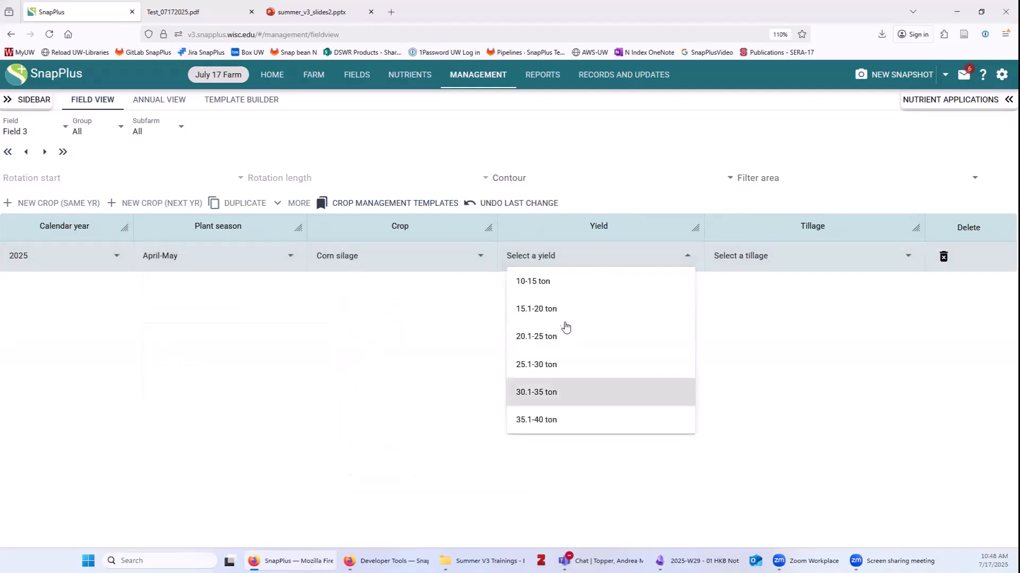
click(547, 392)
click(741, 260)
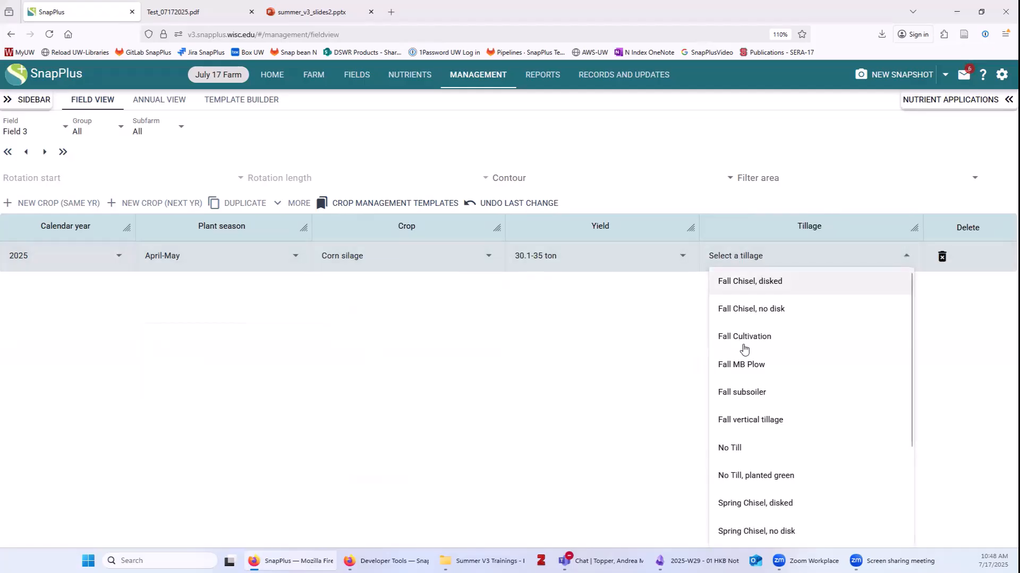
scroll(776, 456, down, 2)
click(779, 398)
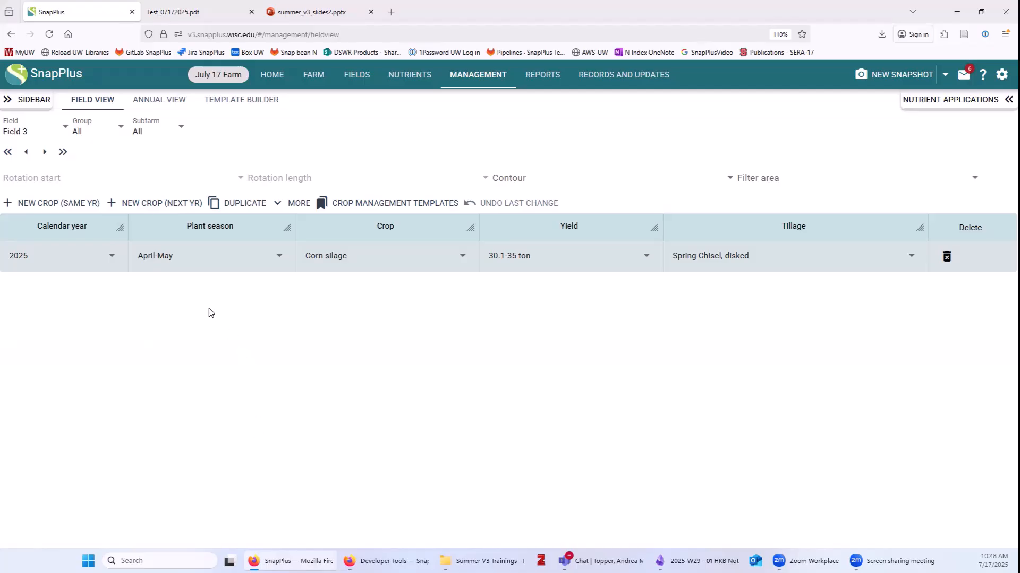
Add 2026 April-May Soybeans 15-20 inch row at 56-65 bu, Spring Chisel, disked.
click(143, 202)
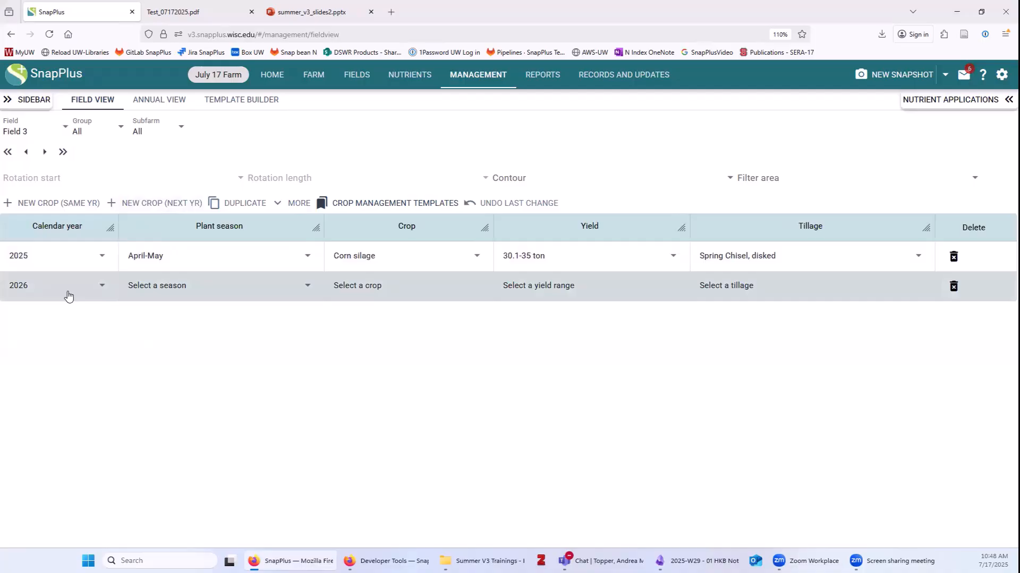
click(139, 287)
click(204, 311)
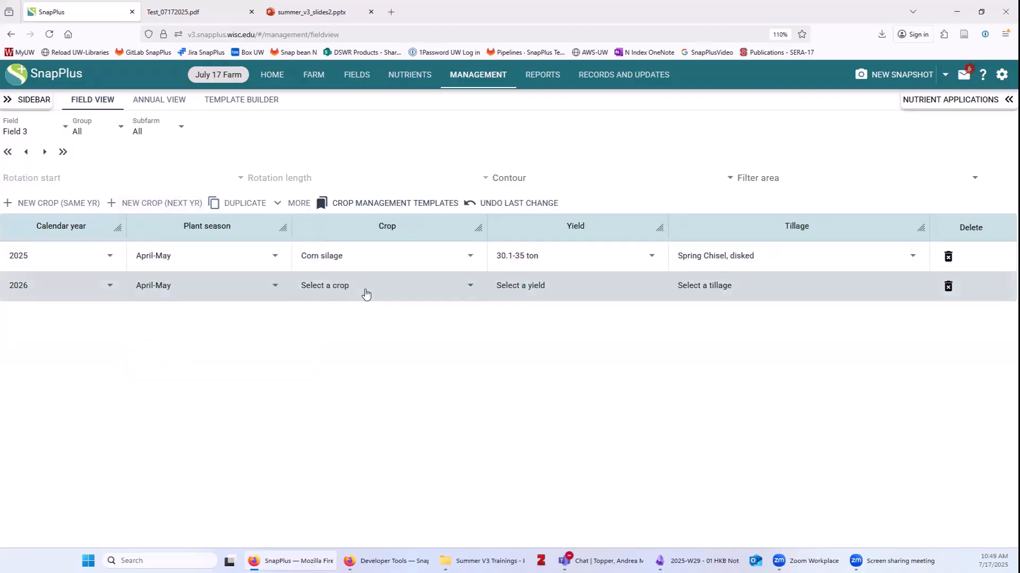
click(365, 294)
click(366, 486)
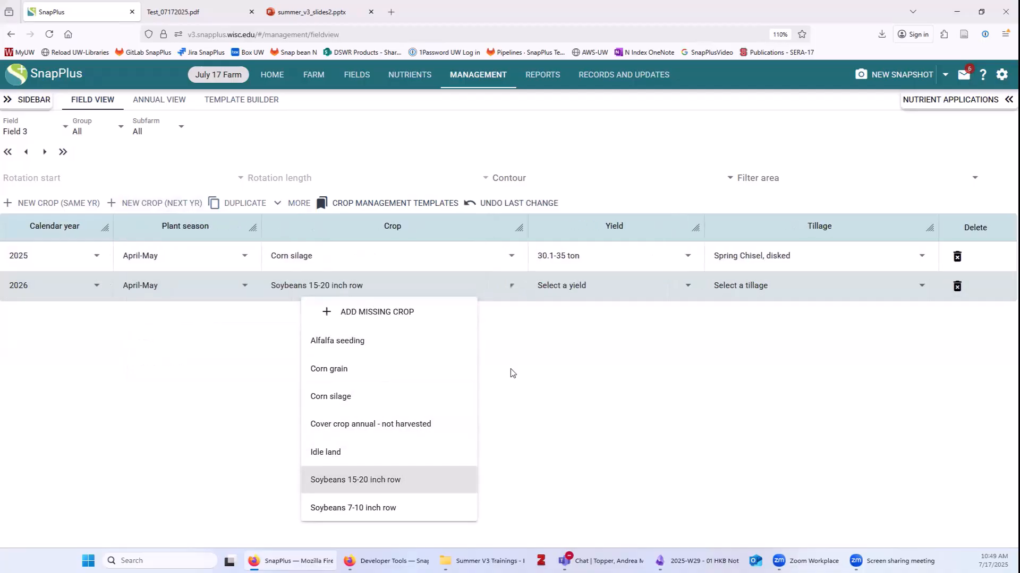
click(560, 286)
click(616, 421)
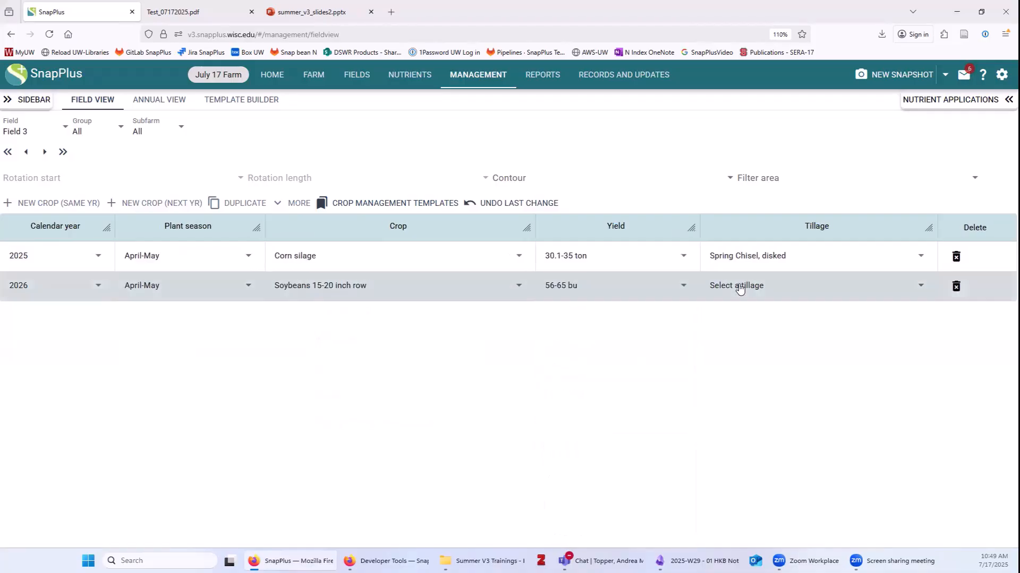
click(742, 288)
scroll(765, 499, down, 2)
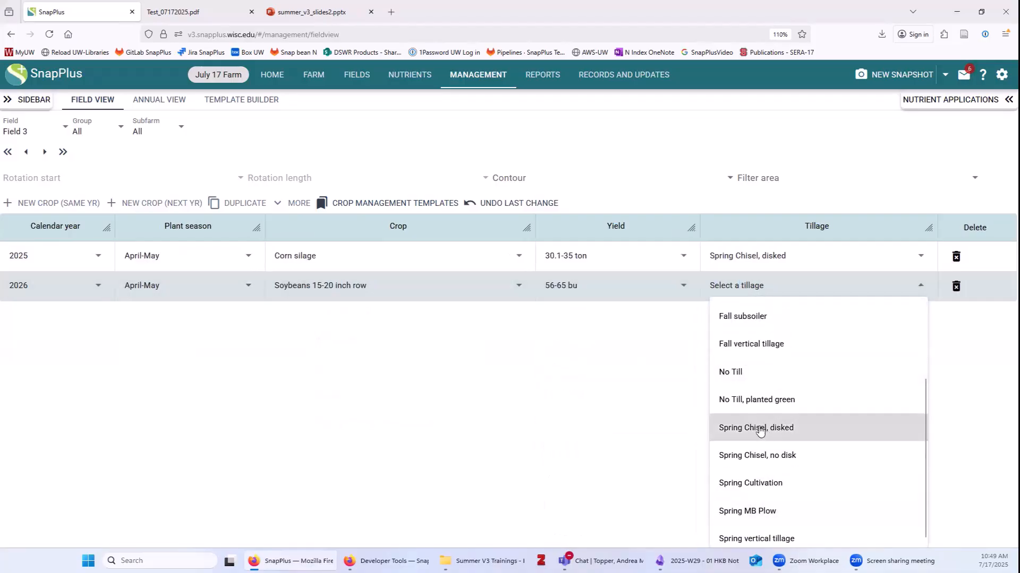
click(763, 428)
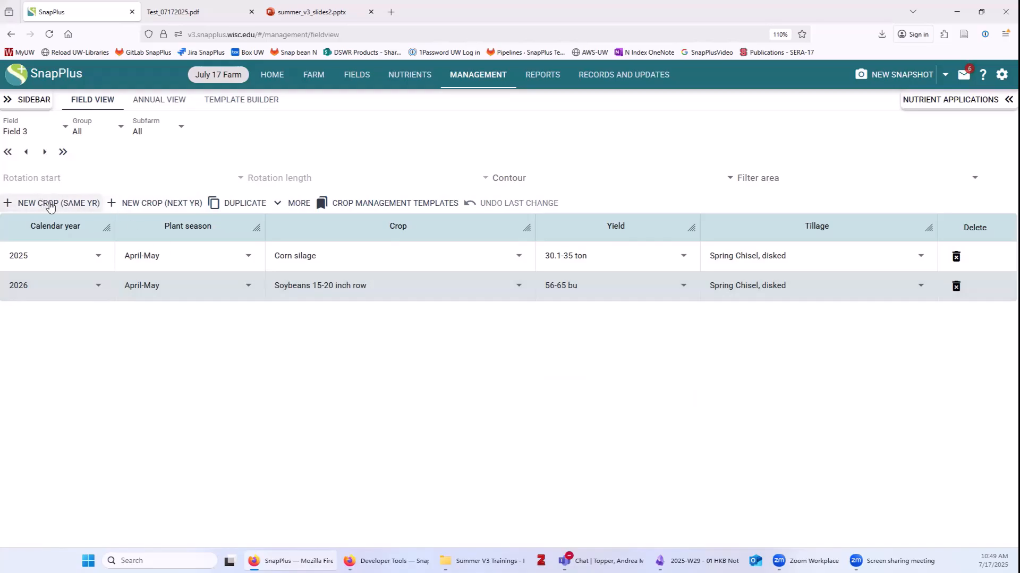
Add another 2026 crop row and set its plant season to Late Summer-Fall.
click(51, 205)
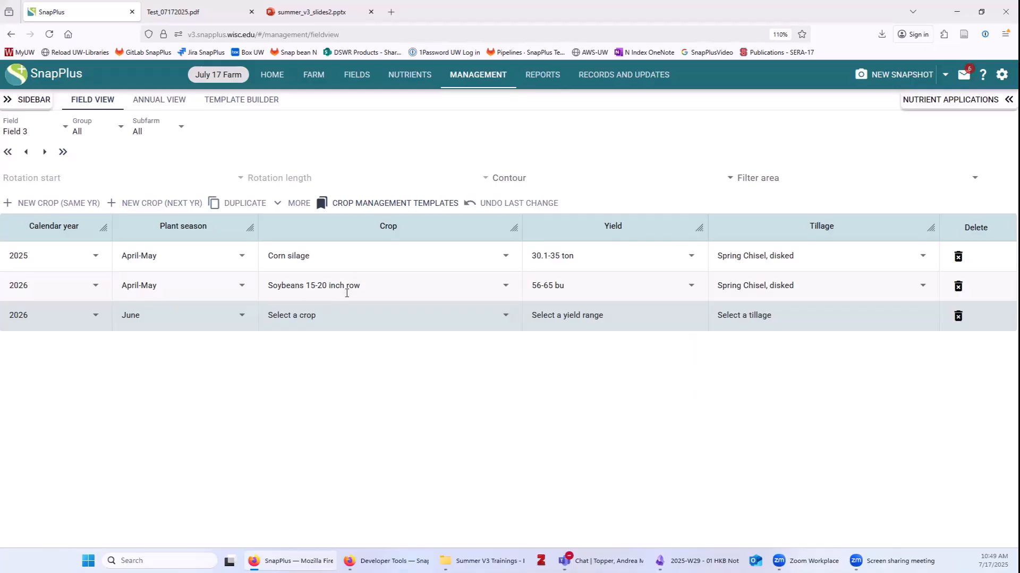
click(310, 327)
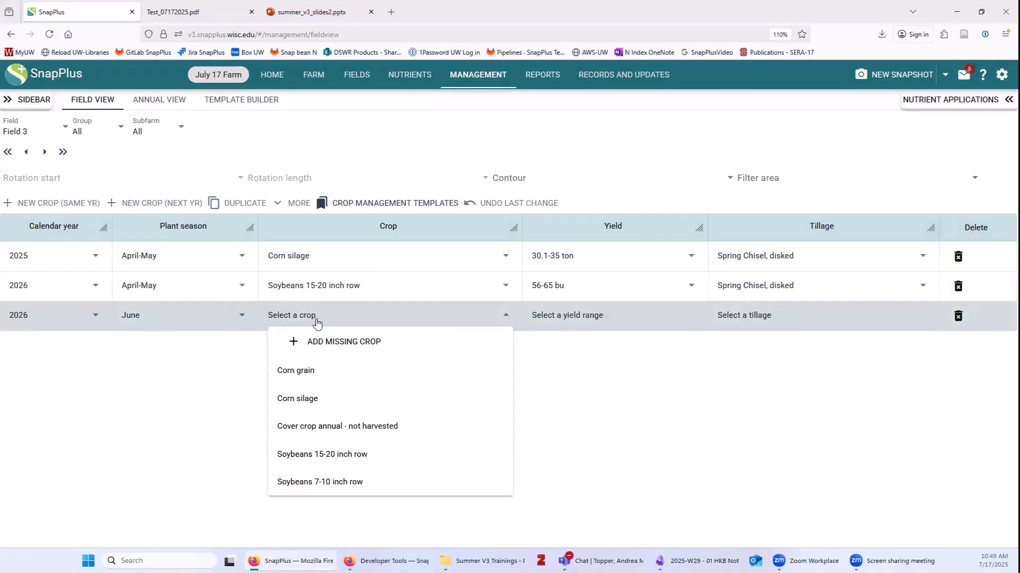
click(154, 314)
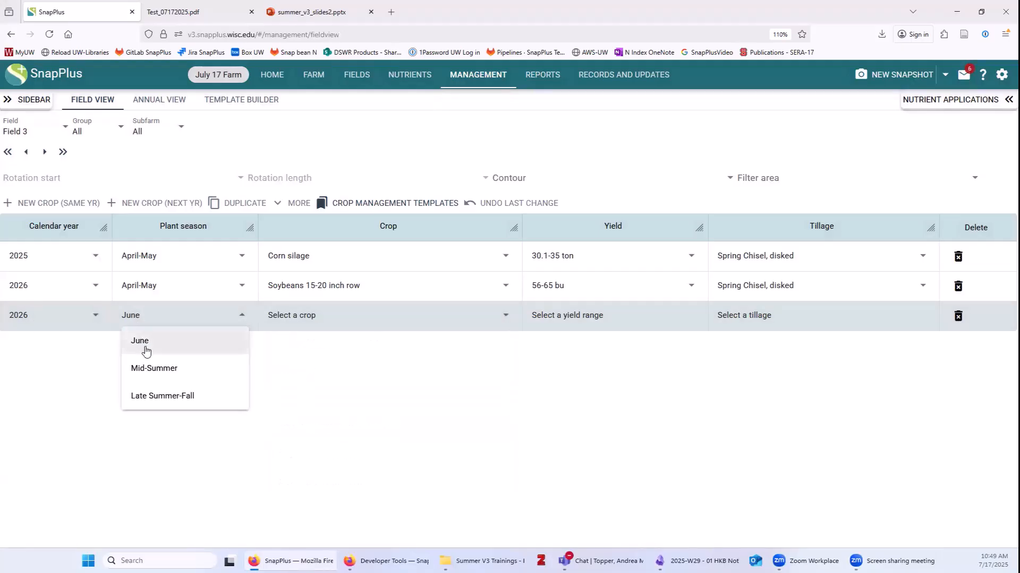
click(284, 318)
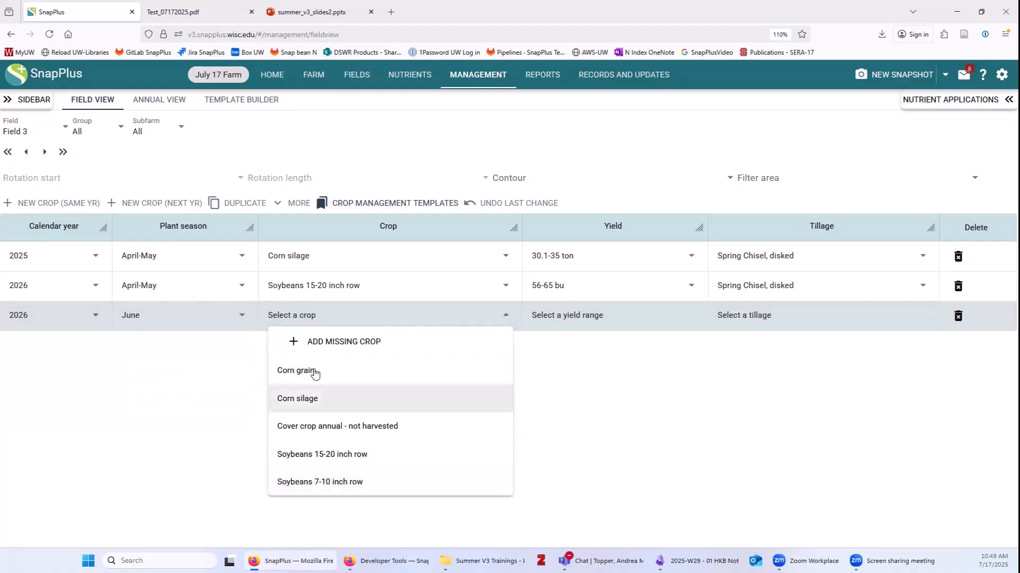
click(136, 319)
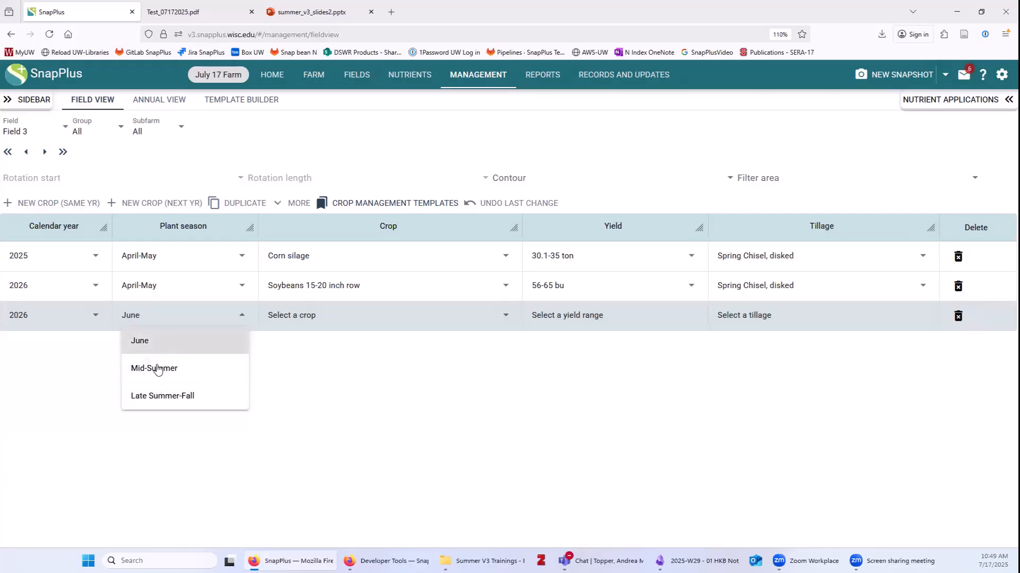
click(157, 343)
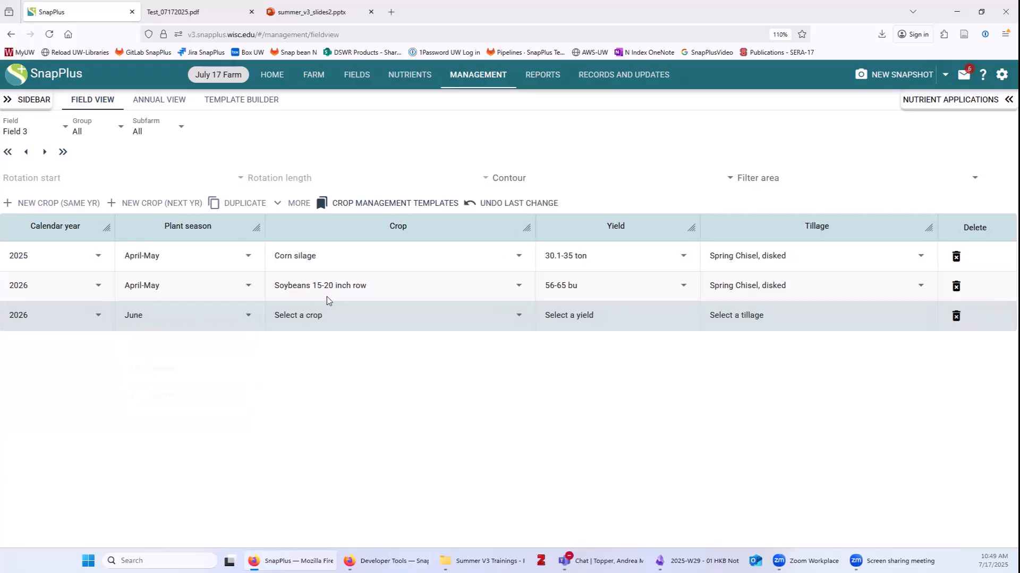
click(321, 318)
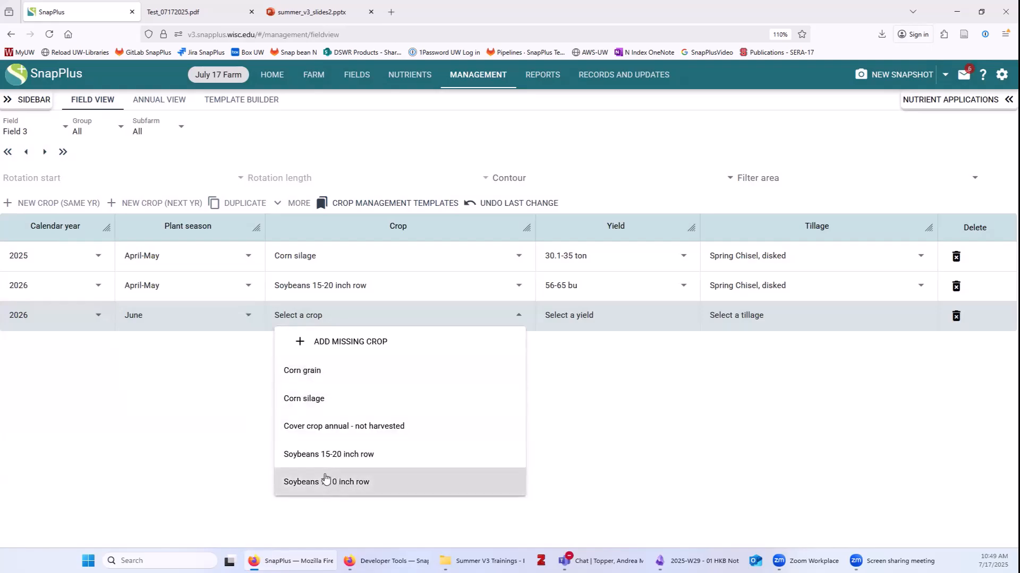
click(138, 408)
click(137, 317)
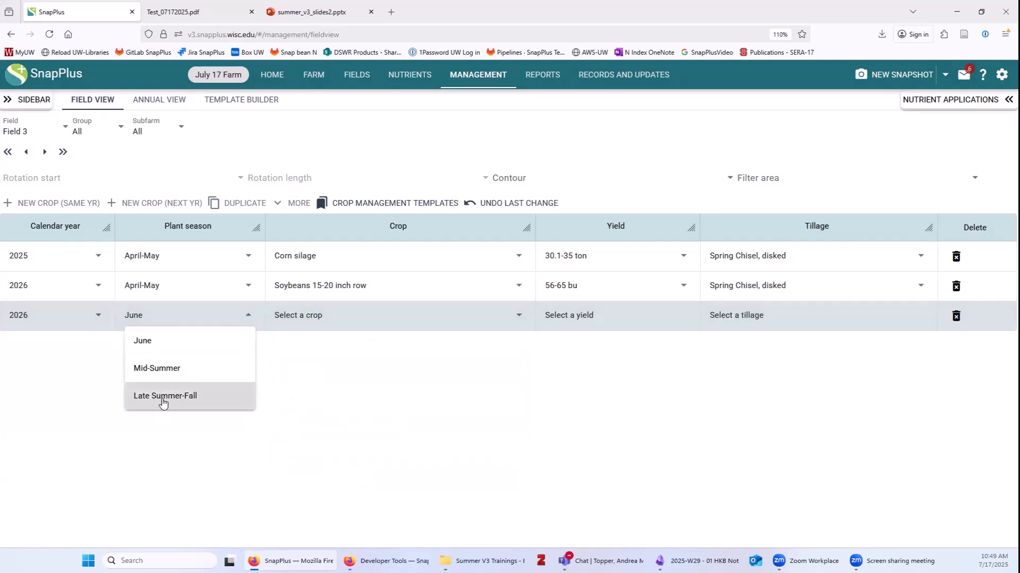
click(162, 403)
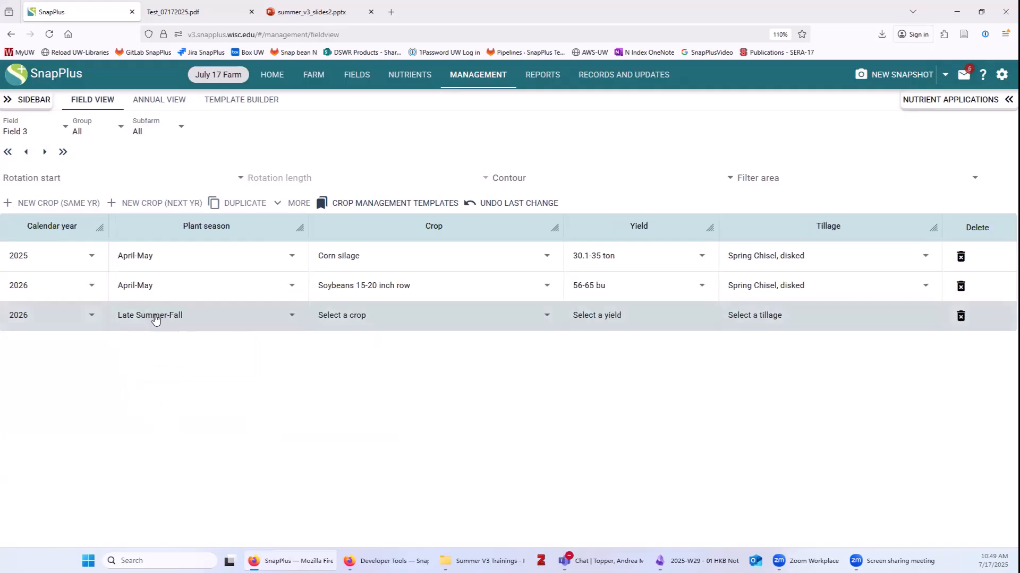
Make that row Wheat winter grain and straw at 61-80 bu with Chisel Plow, disked.
click(348, 316)
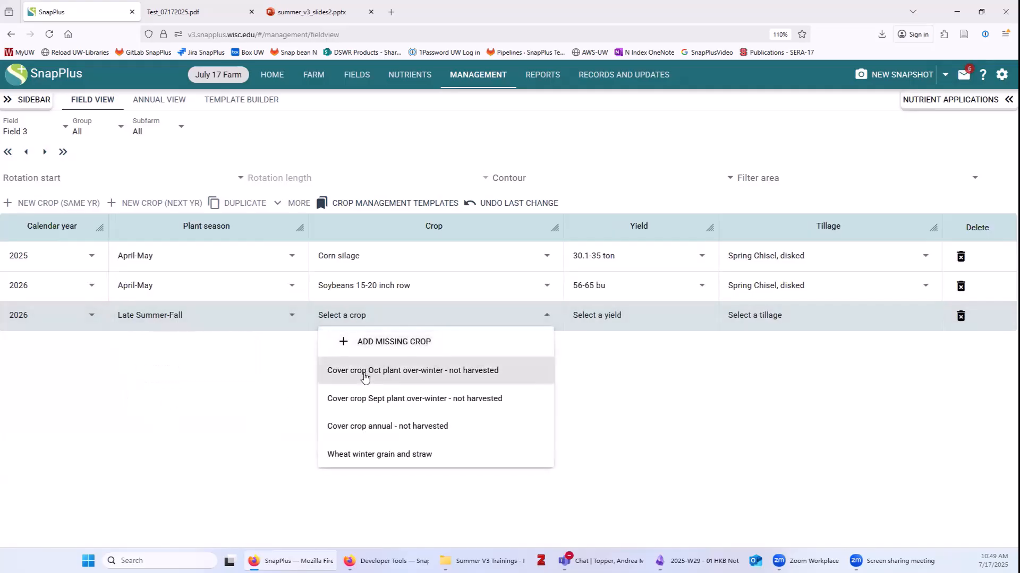
click(364, 455)
click(597, 314)
click(615, 397)
click(774, 314)
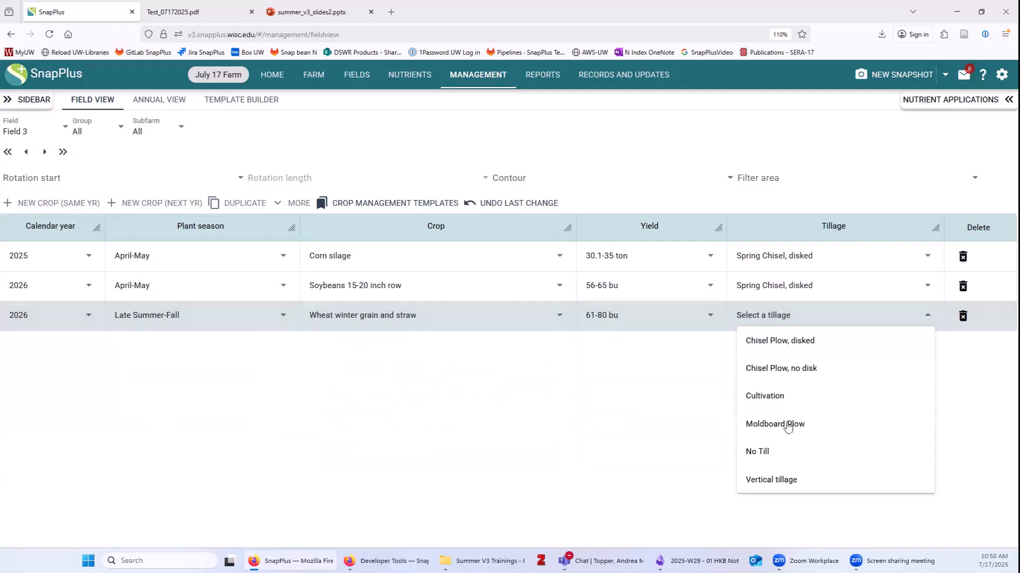
click(795, 341)
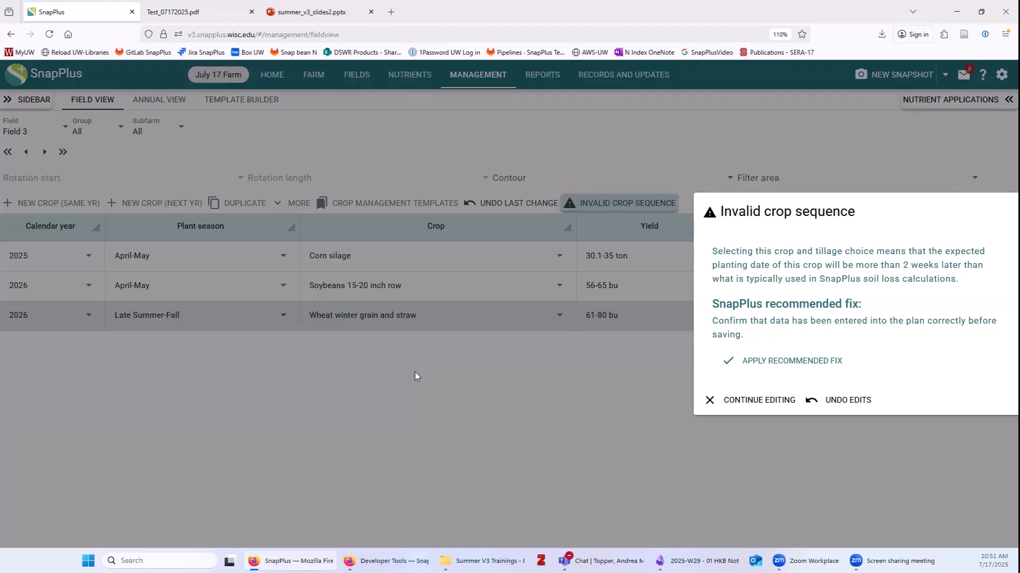
Apply the recommended fix for Field 3's invalid crop sequence warning.
click(796, 362)
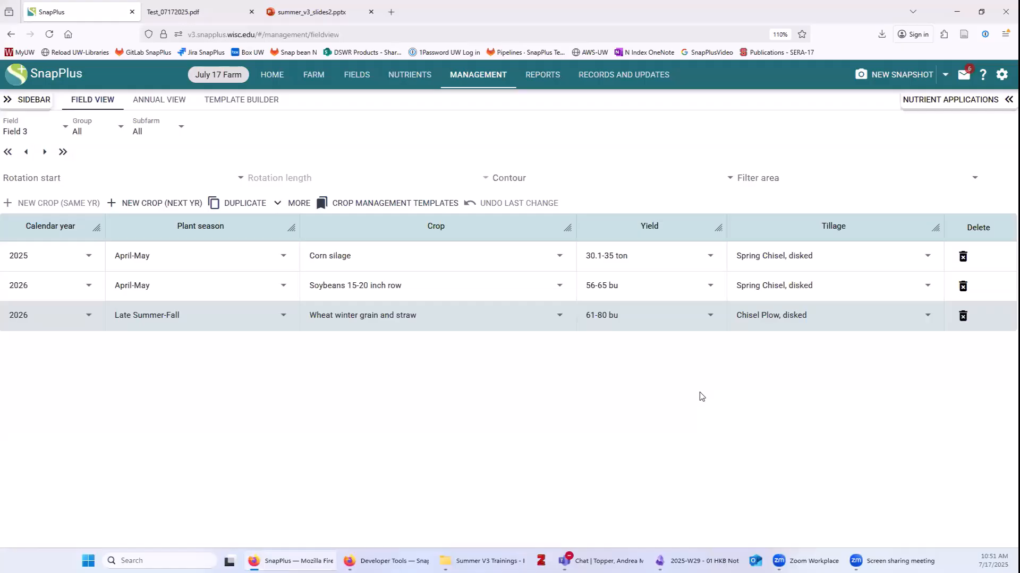
Set Field 4's 2025 crop to April-May Pasture grass seeding, added from the crop catalogue.
click(31, 133)
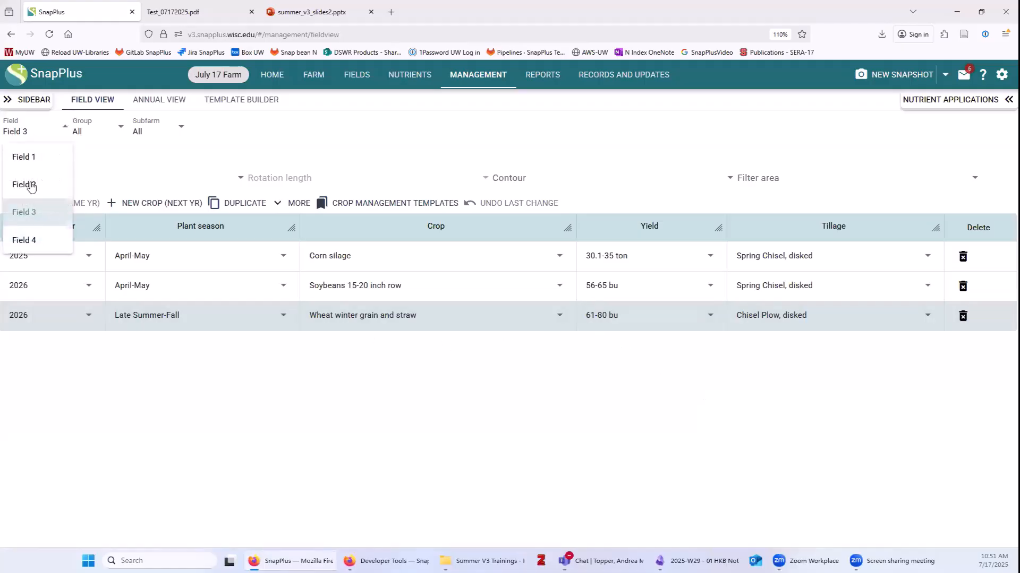
click(32, 240)
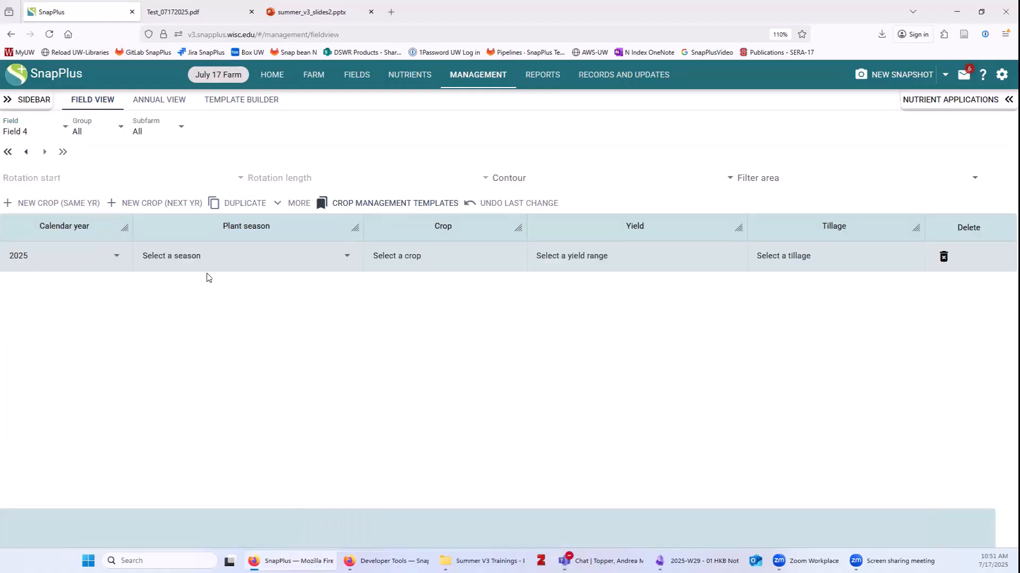
click(191, 260)
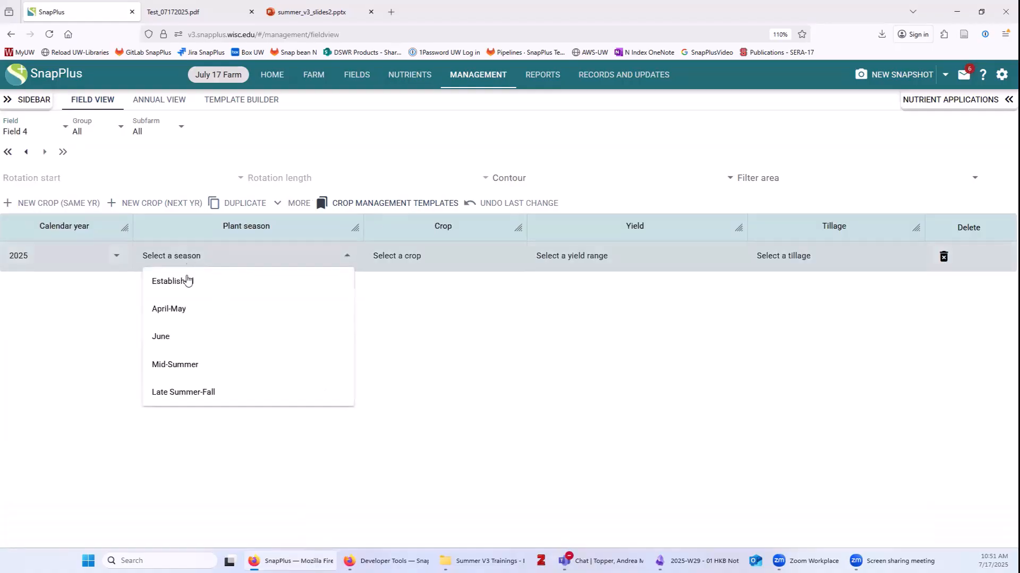
click(187, 315)
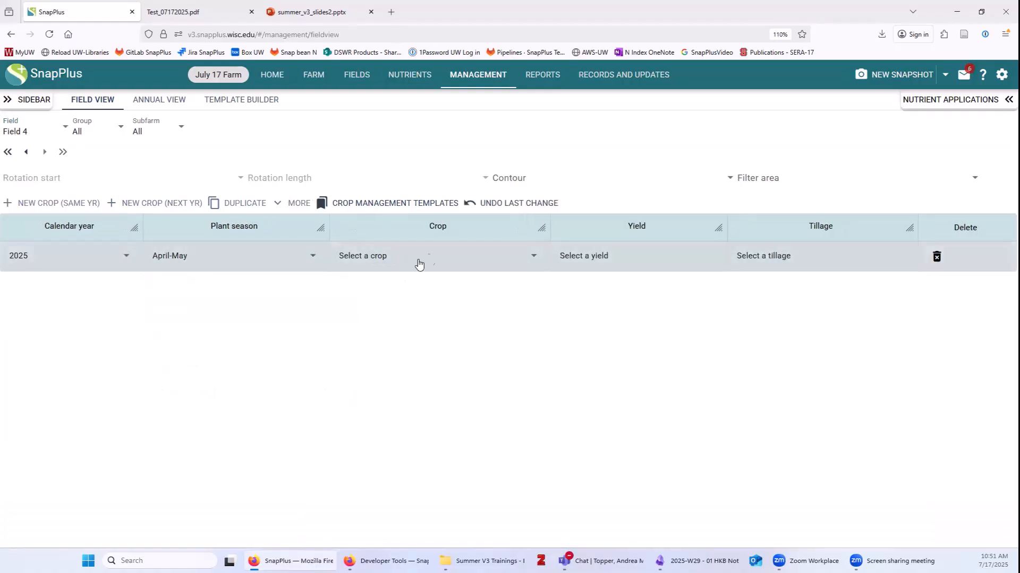
click(435, 256)
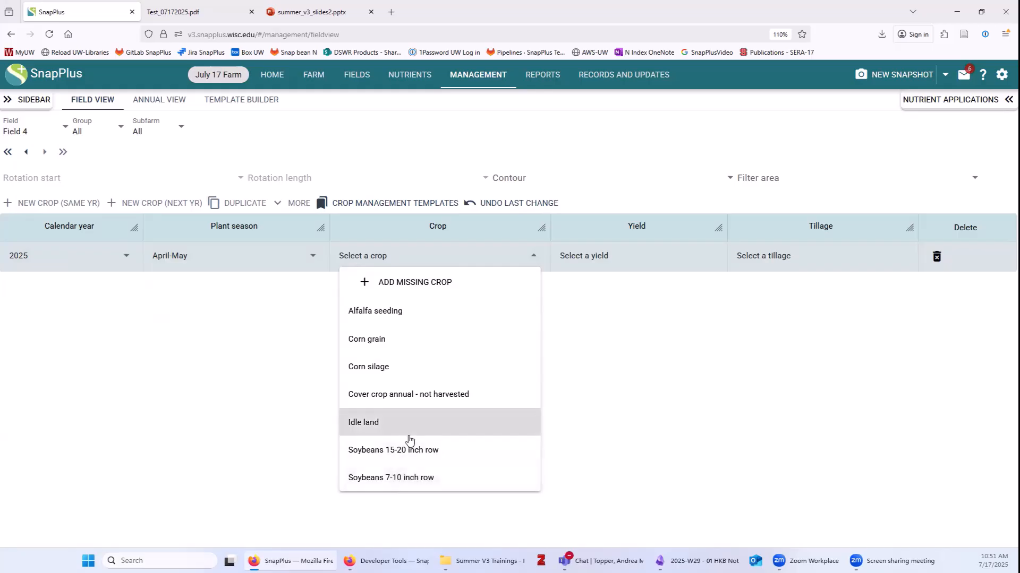
click(429, 288)
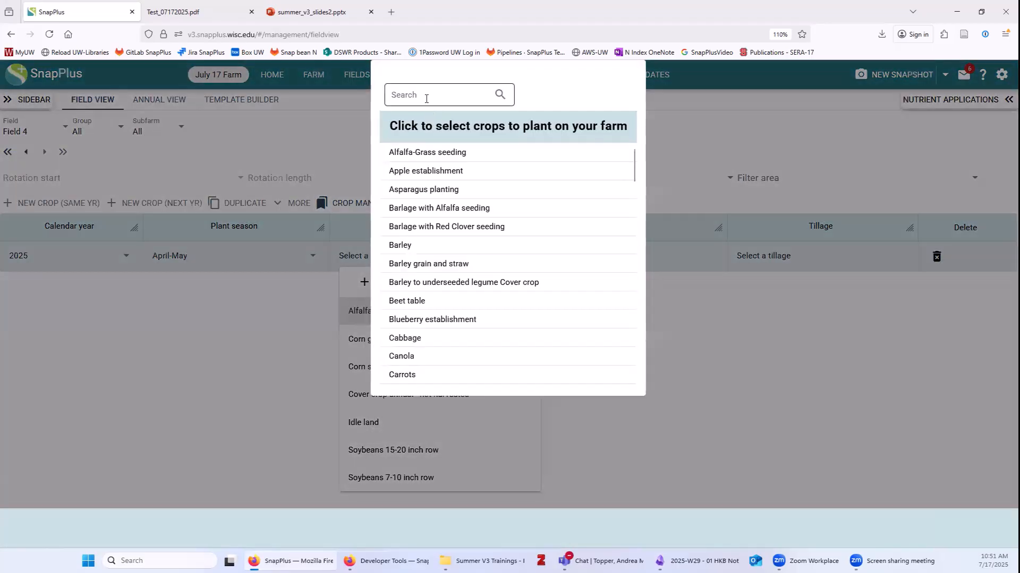
click(425, 97)
text(pasture)
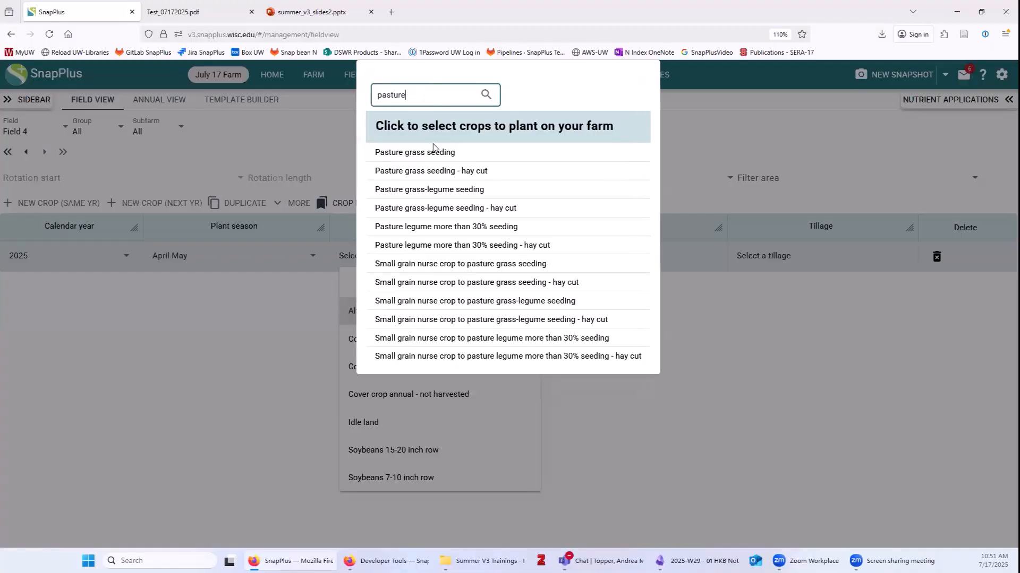
click(435, 160)
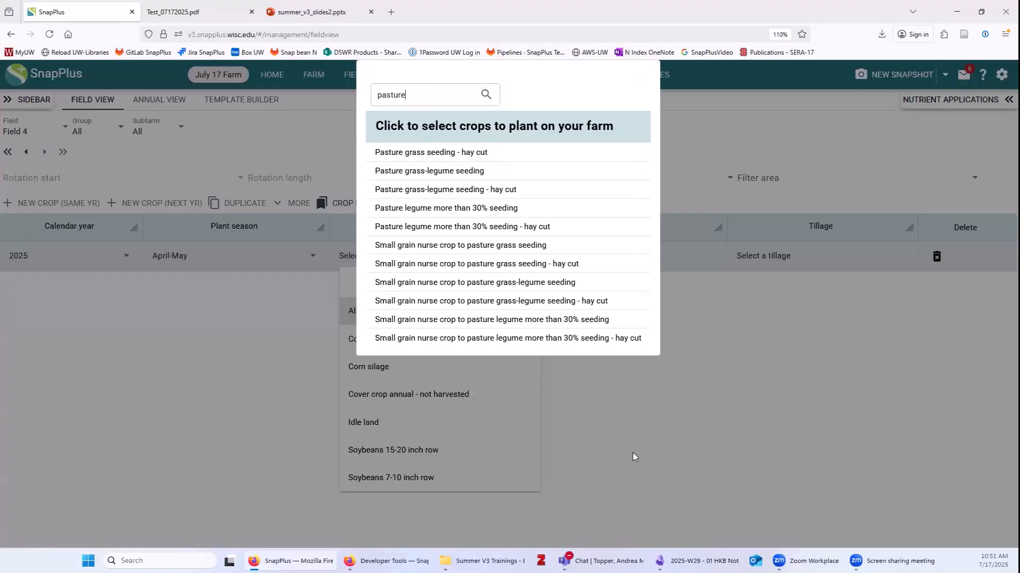
click(382, 494)
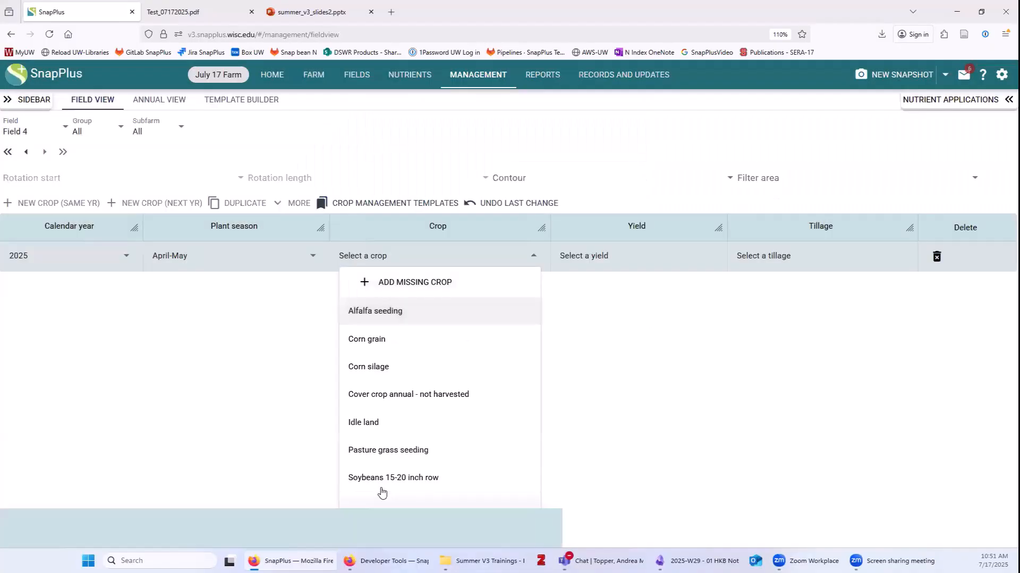
click(388, 451)
Give the pasture a 3.1-4 ton yield and Spring Chisel, disked tillage, and add a 2026 crop year.
click(572, 255)
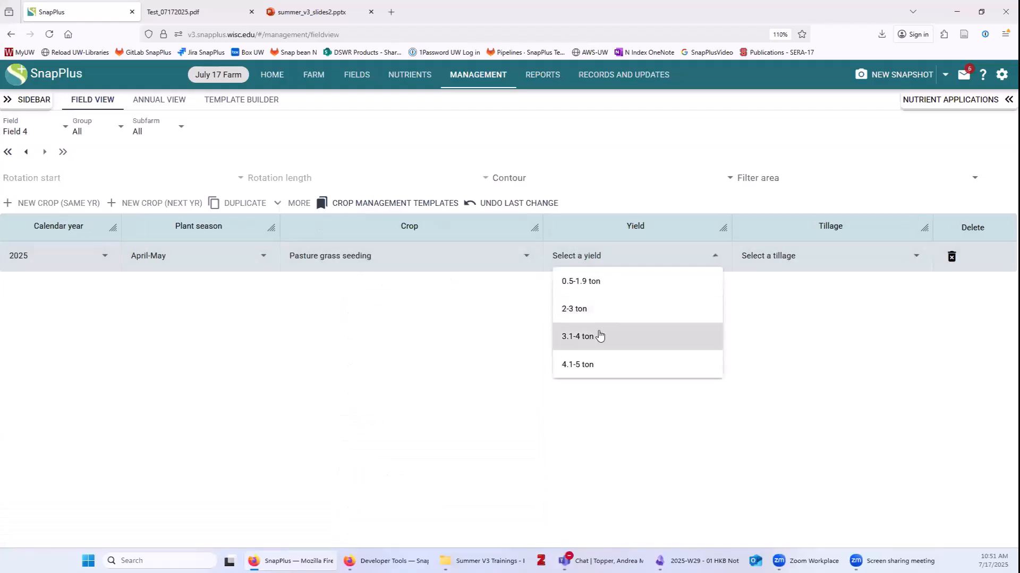
click(597, 335)
click(785, 257)
click(778, 339)
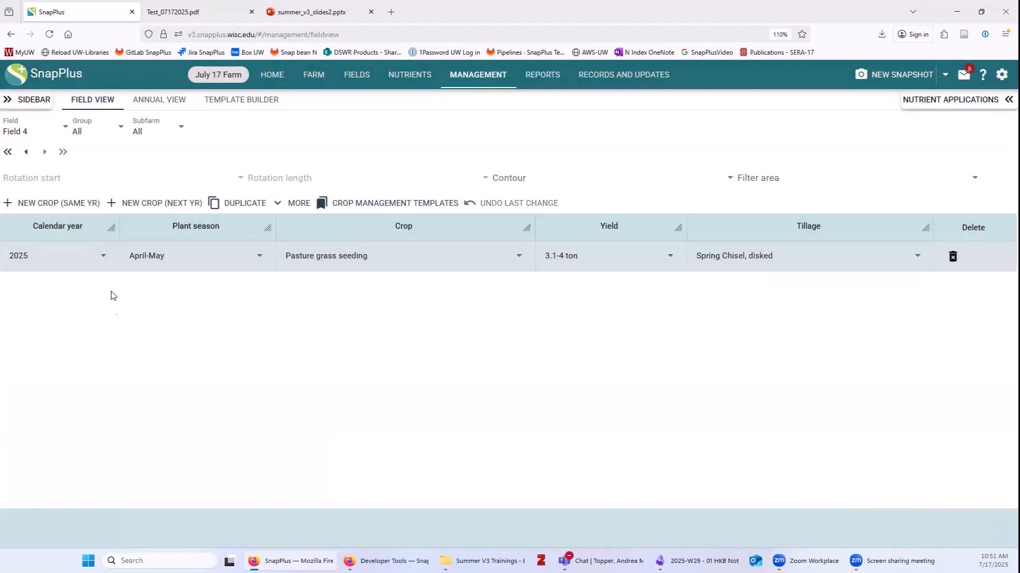
click(159, 203)
click(157, 282)
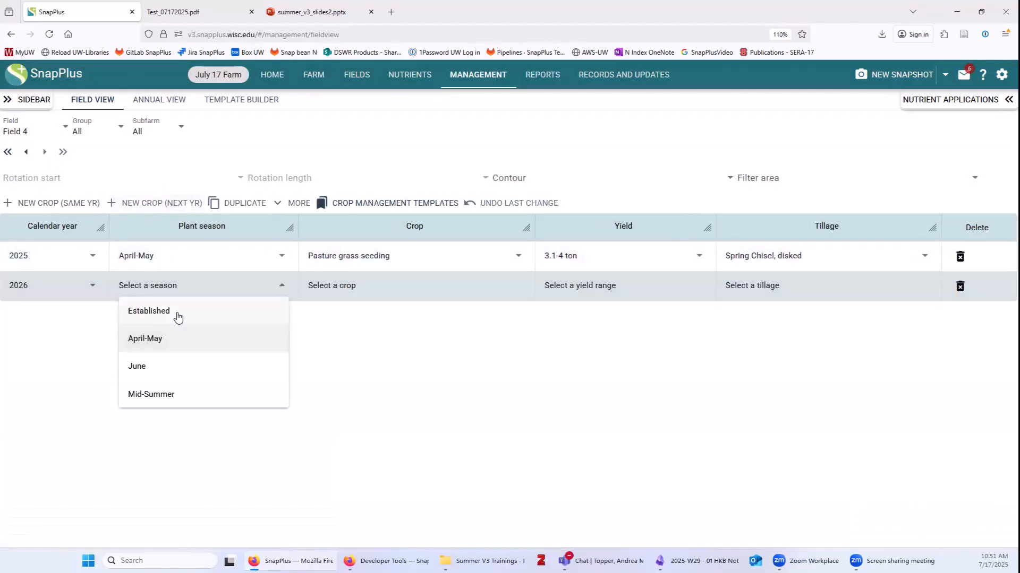
Set Field 4's 2026 crop to Established Pasture grass, adding it from the crop catalogue.
click(177, 314)
click(355, 290)
click(359, 312)
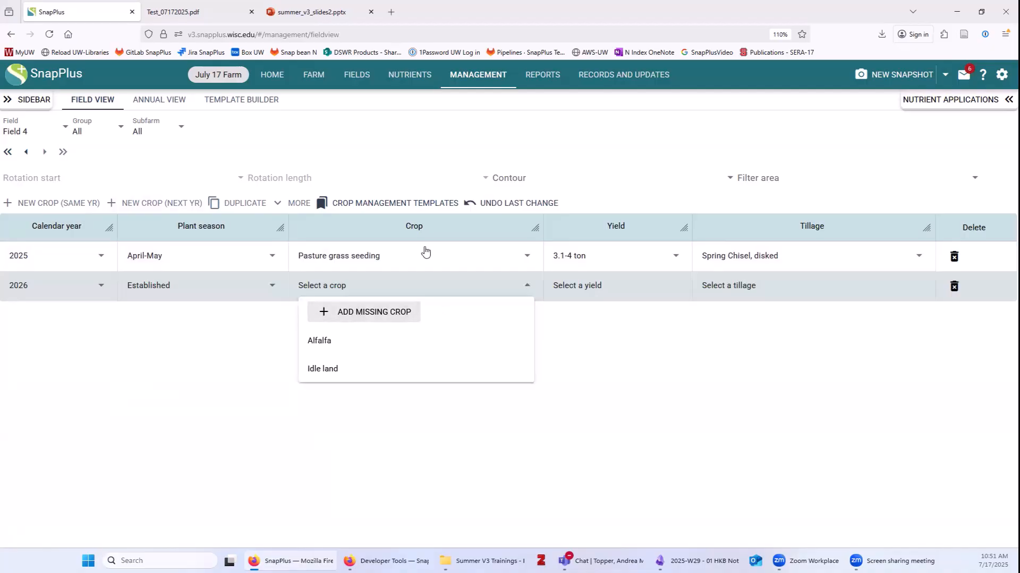
click(409, 94)
text(pasture)
click(410, 151)
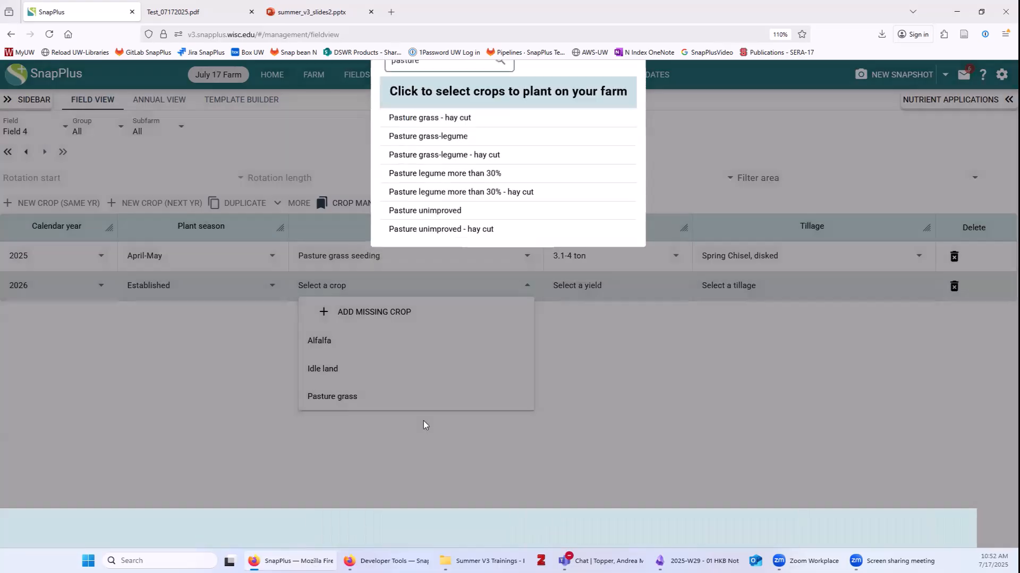
click(425, 424)
click(330, 396)
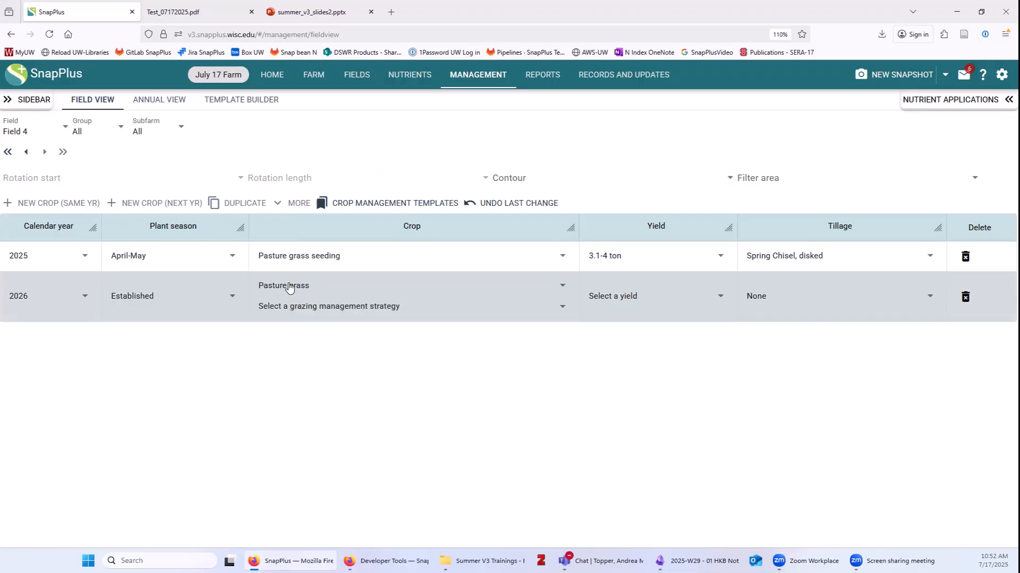
Give 2026 Rotational grazing, 3.1-4 ton yield and no tillage, duplicate it to 2027, then show Field 2.
click(379, 307)
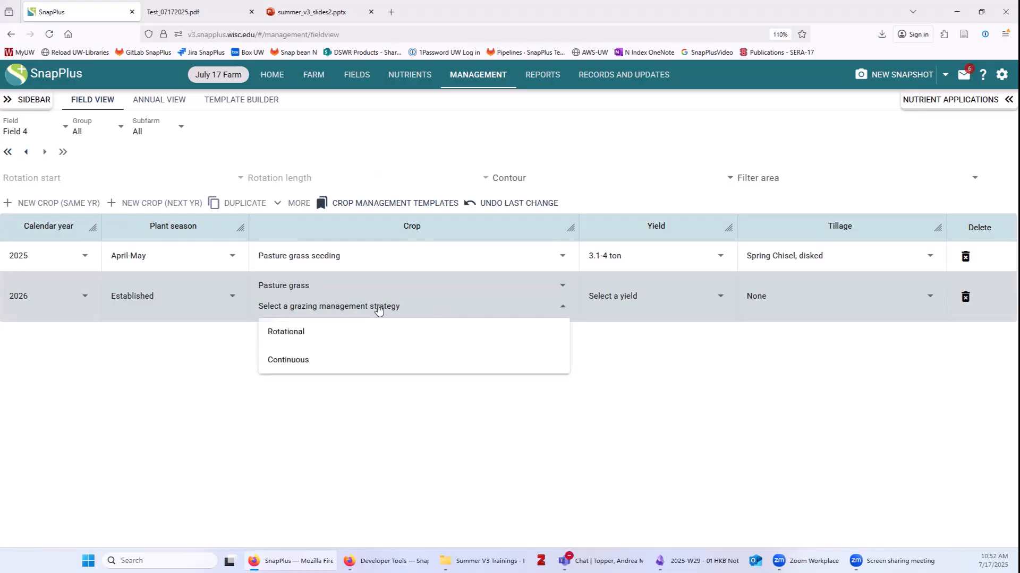
click(285, 331)
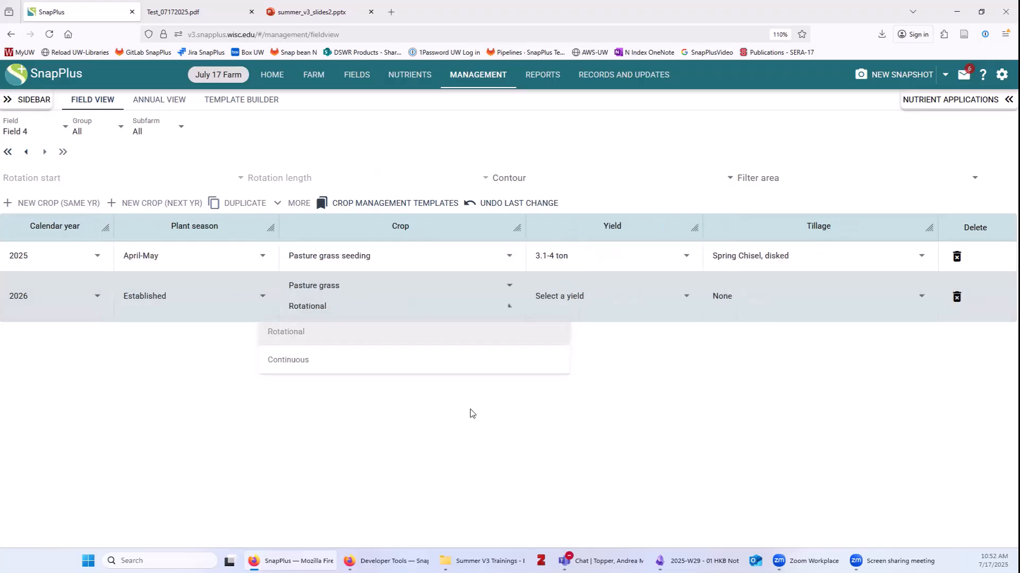
click(585, 313)
click(579, 374)
click(749, 298)
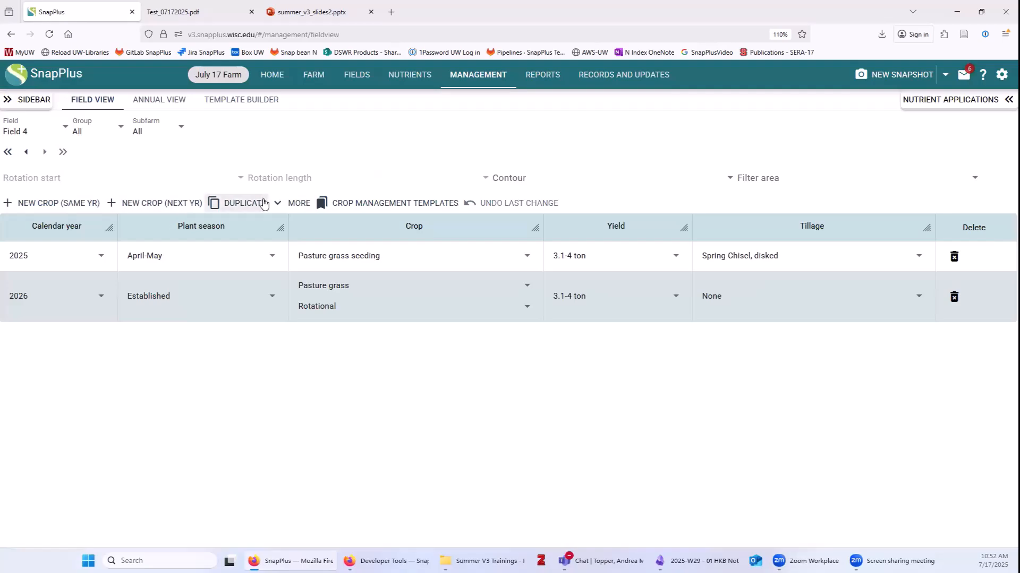
click(243, 203)
click(263, 282)
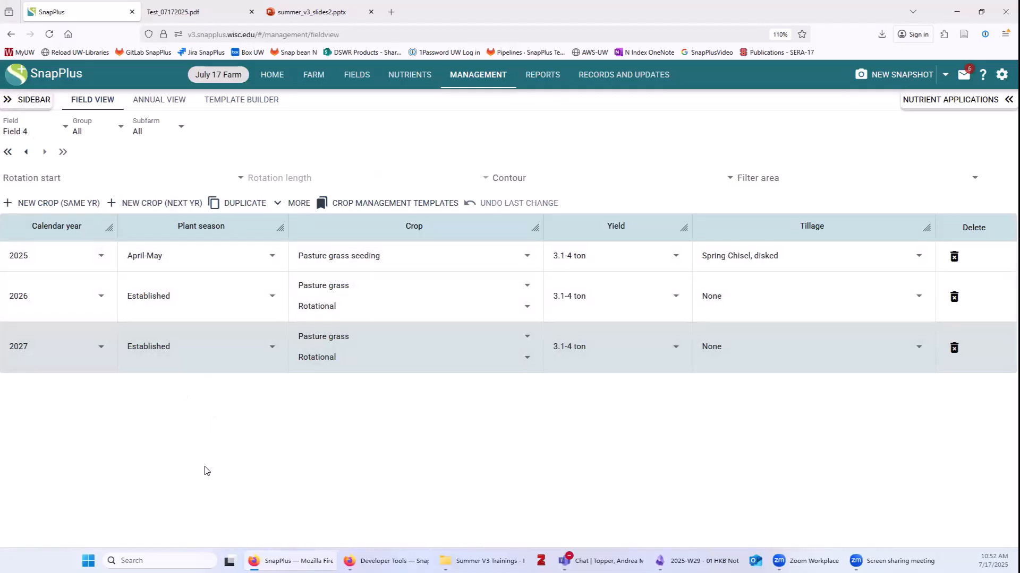
click(43, 133)
click(28, 185)
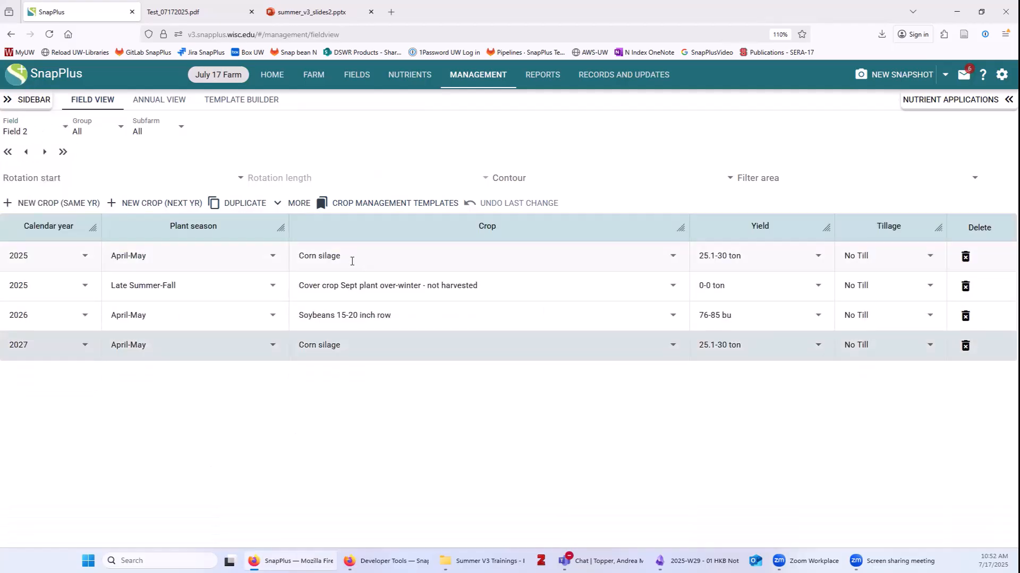
Show nutrient applications for Field 2's 2025 Corn silage (UW recommends 165 N, 100 P2O5, 285 K2O).
click(325, 258)
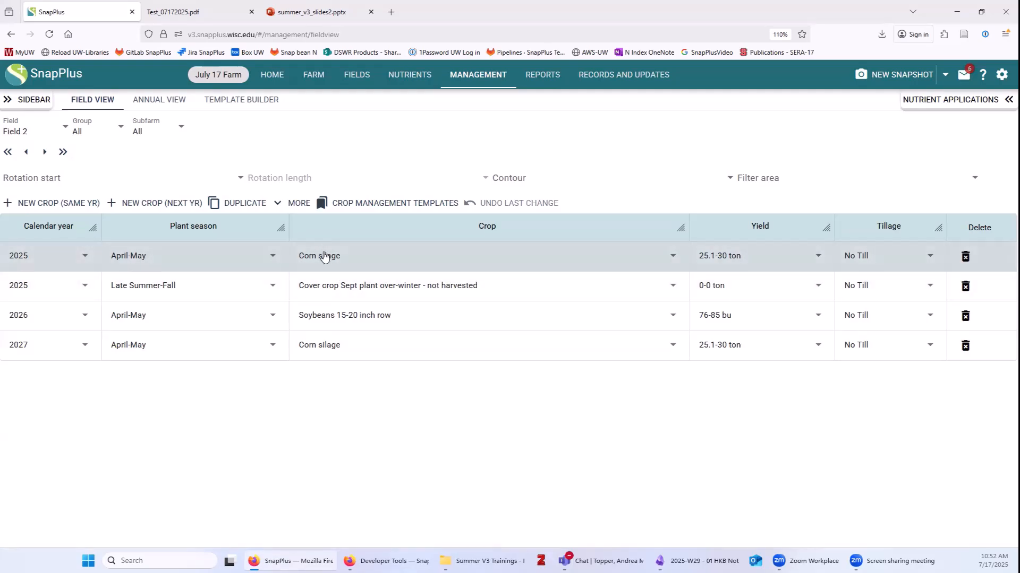
click(934, 105)
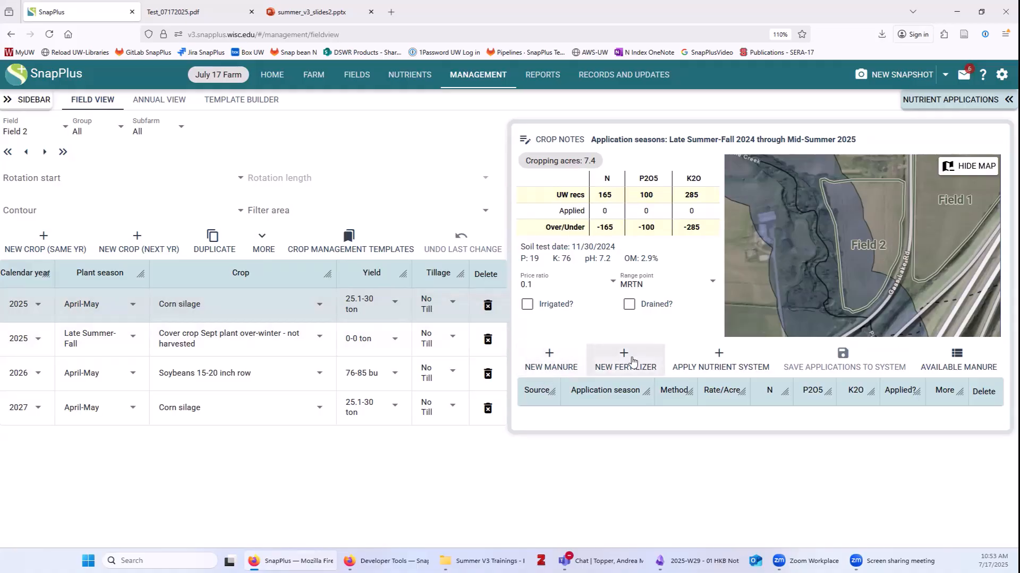
Add a Pit1 manure application in Late Summer-Fall, Unincorporated, at 15,000 gals/acre.
click(554, 360)
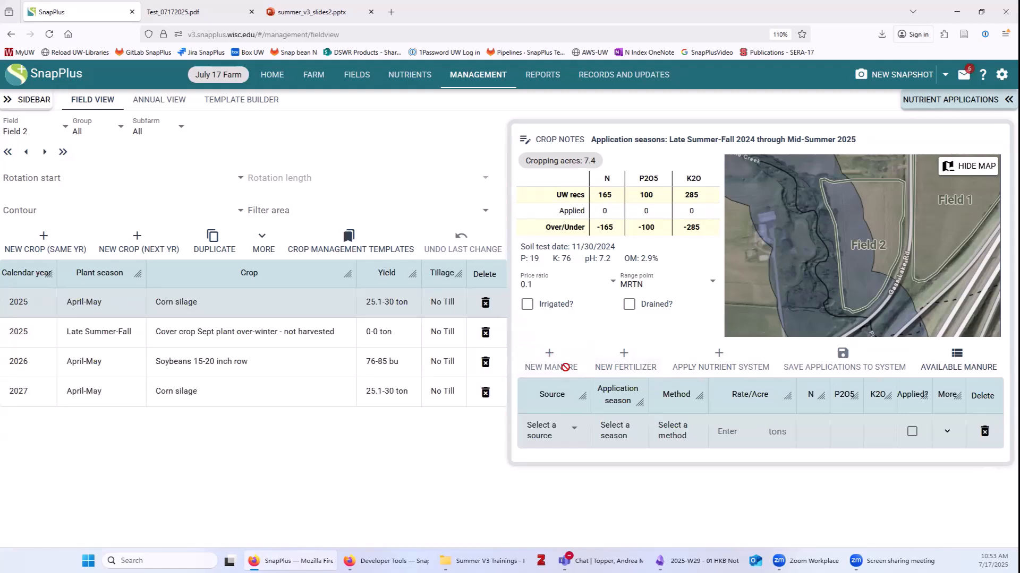
click(565, 428)
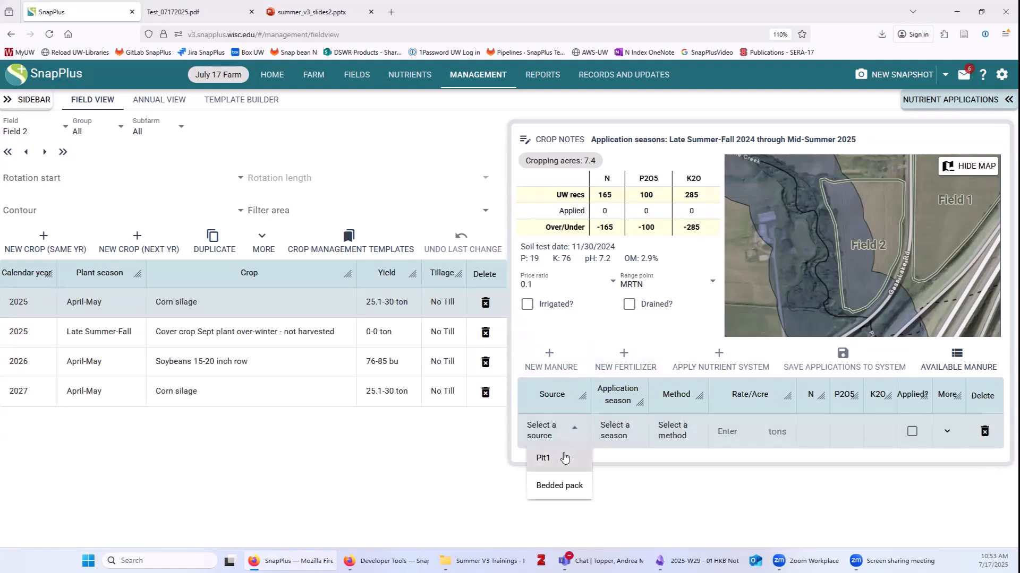
click(564, 458)
click(594, 425)
click(616, 283)
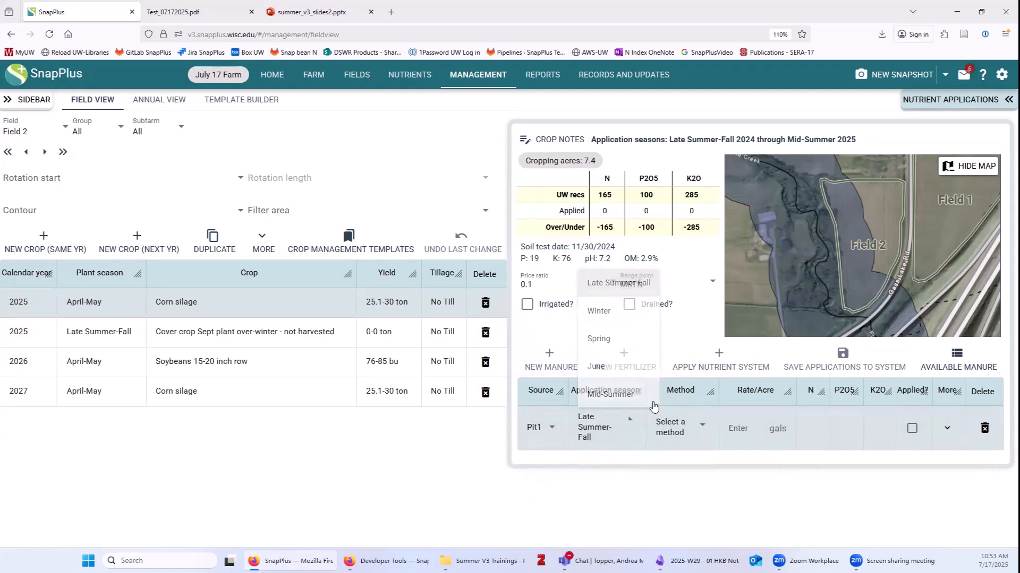
click(678, 428)
click(698, 511)
click(750, 434)
text(15000)
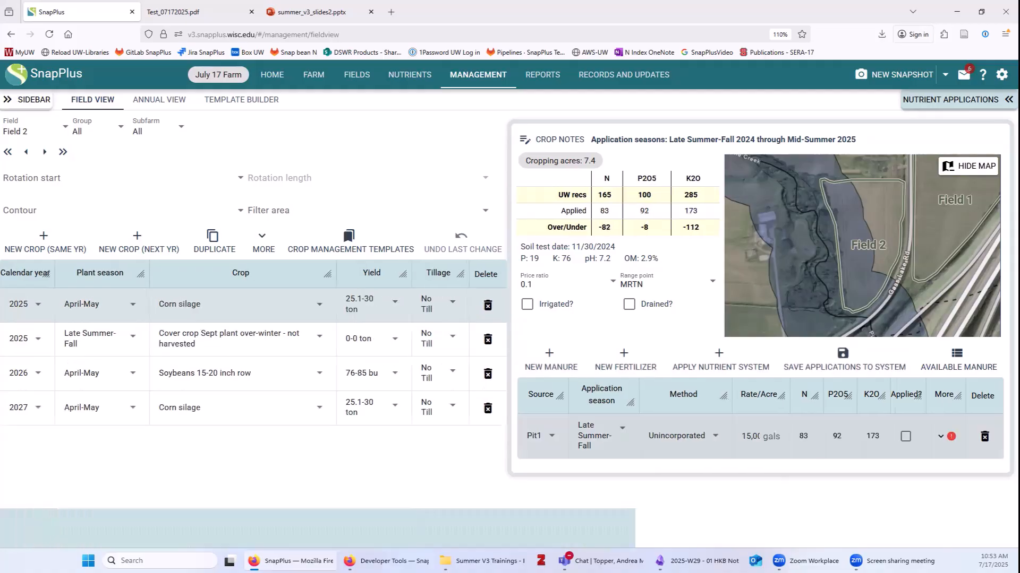
drag(785, 397, 813, 397)
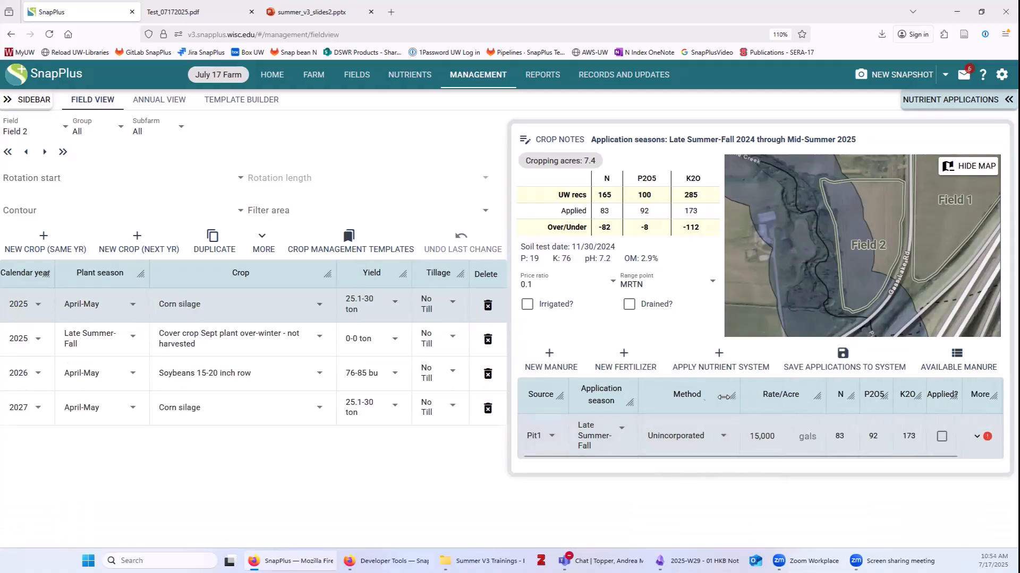
mouse_move(804, 395)
mouse_down()
mouse_move(735, 403)
mouse_move(806, 405)
mouse_up()
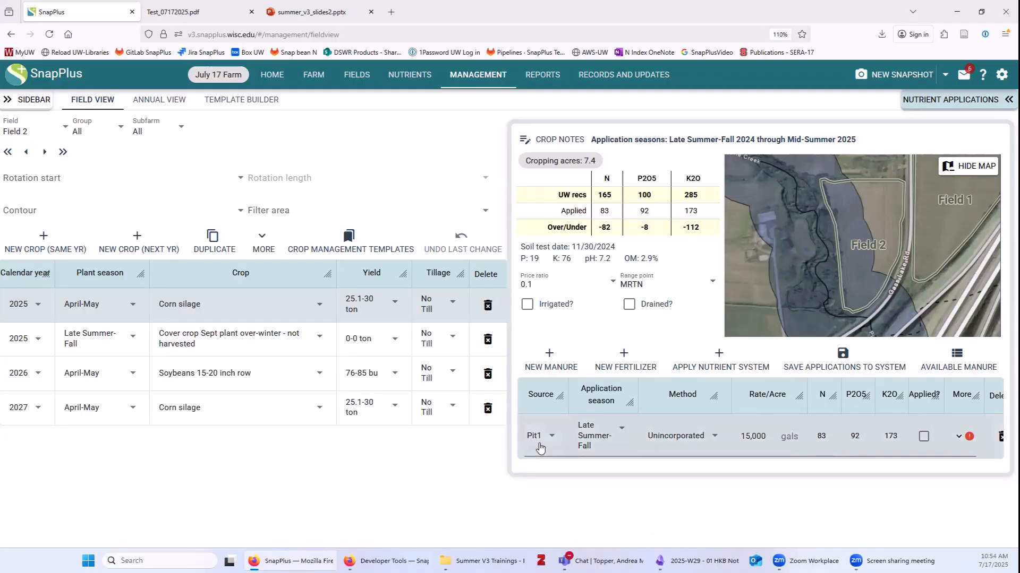
Explain the Pit1 rate exceeding the 12,000 gal/acre SWQMA maximum with 'This is my ex'.
click(958, 436)
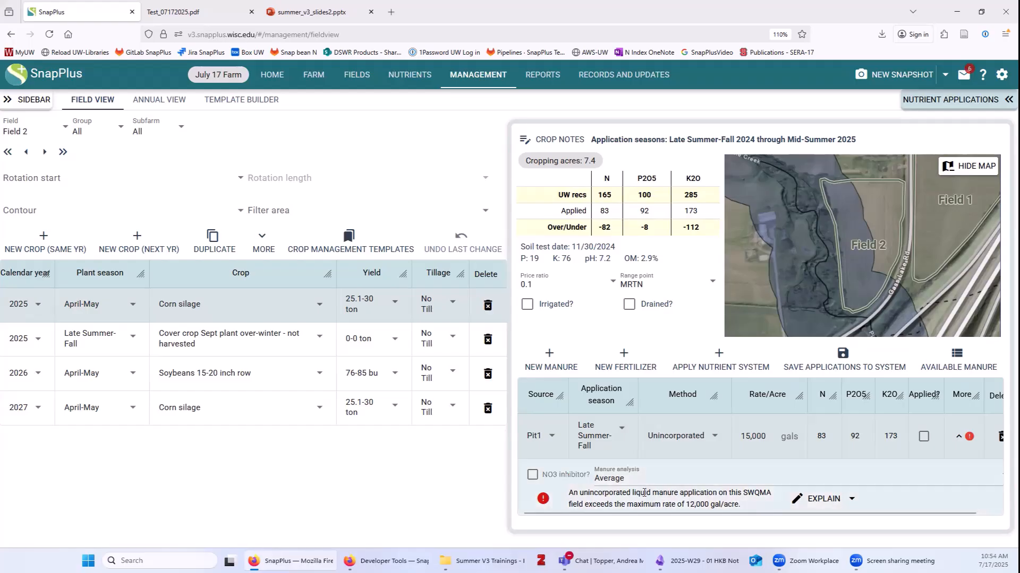
click(823, 500)
click(795, 427)
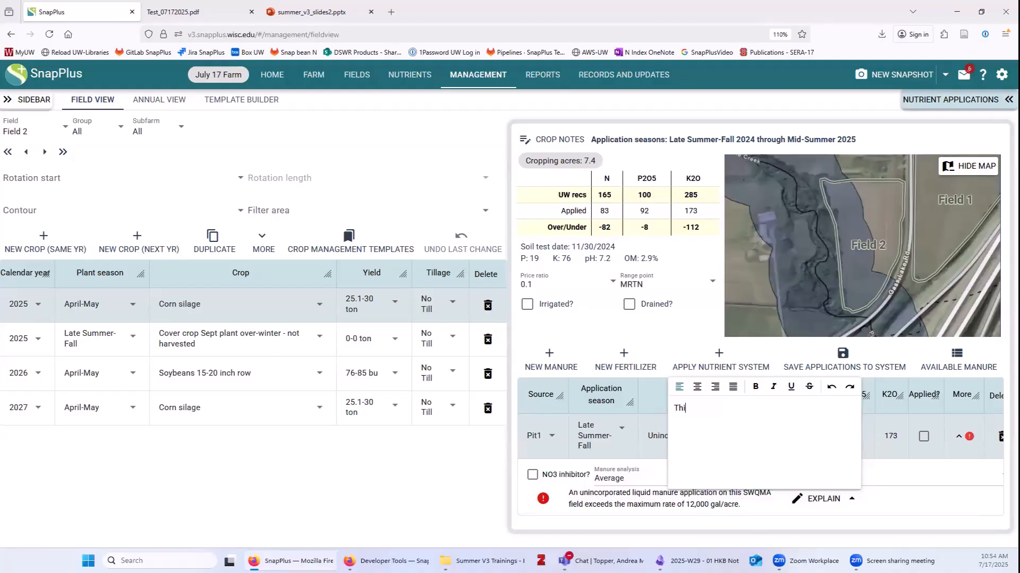
text(This is my explanation.)
click(647, 386)
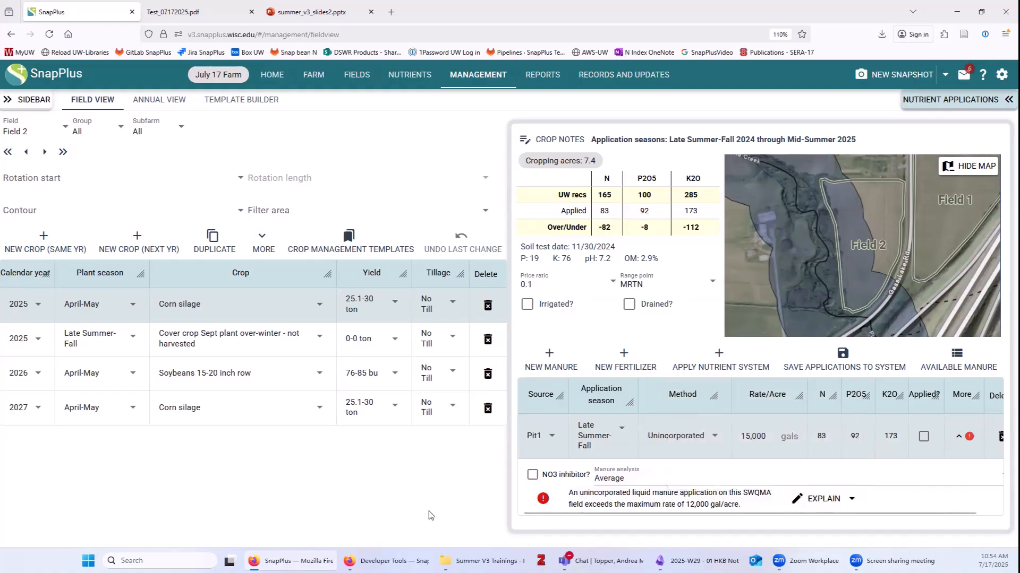
Add a Spring, Unincorporated Potassium chloride fertilizer application at 100 lbs per acre.
click(960, 436)
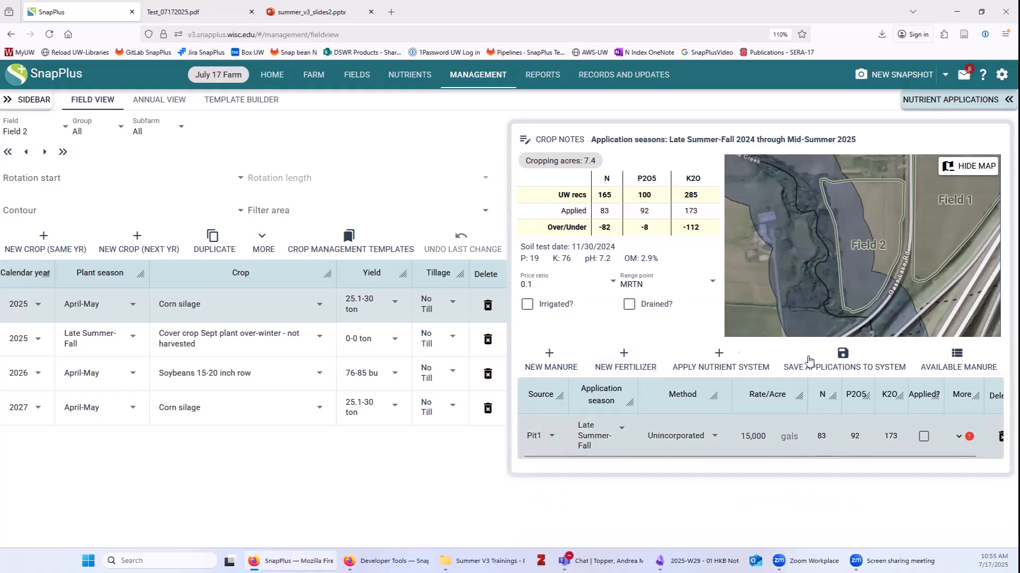
click(622, 361)
click(553, 425)
click(563, 467)
click(632, 431)
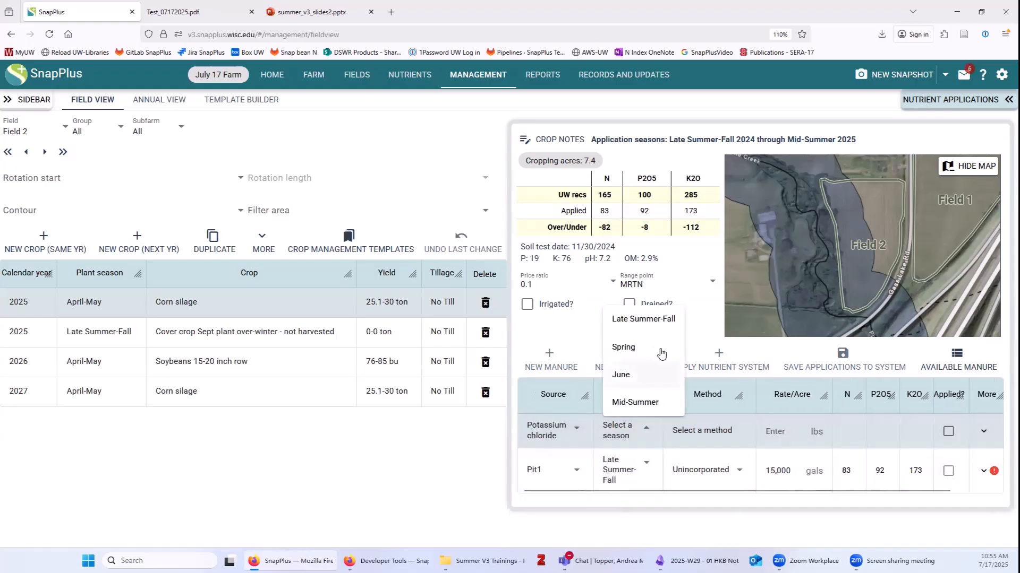
click(623, 348)
click(701, 431)
click(714, 488)
click(783, 433)
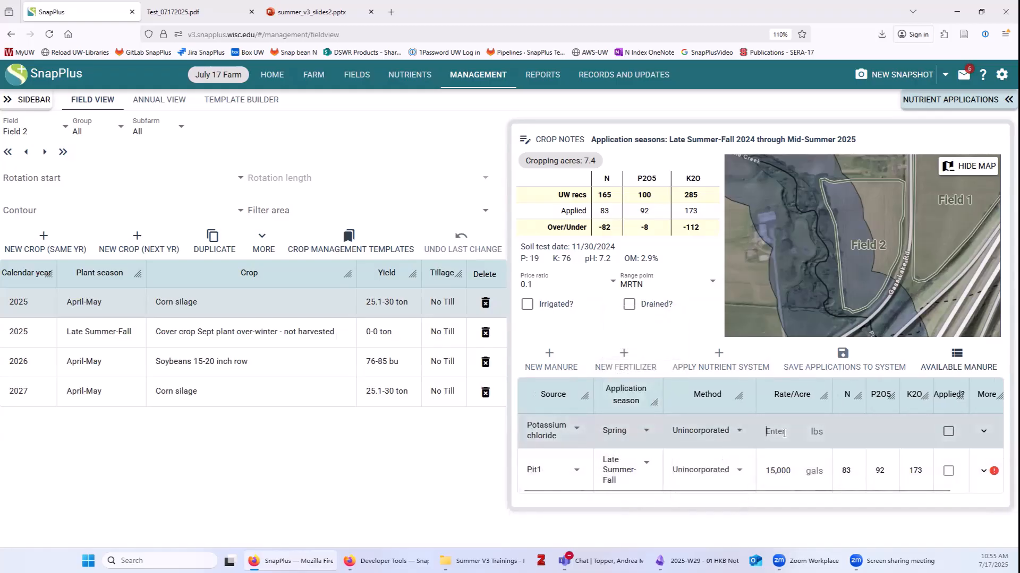
text(100)
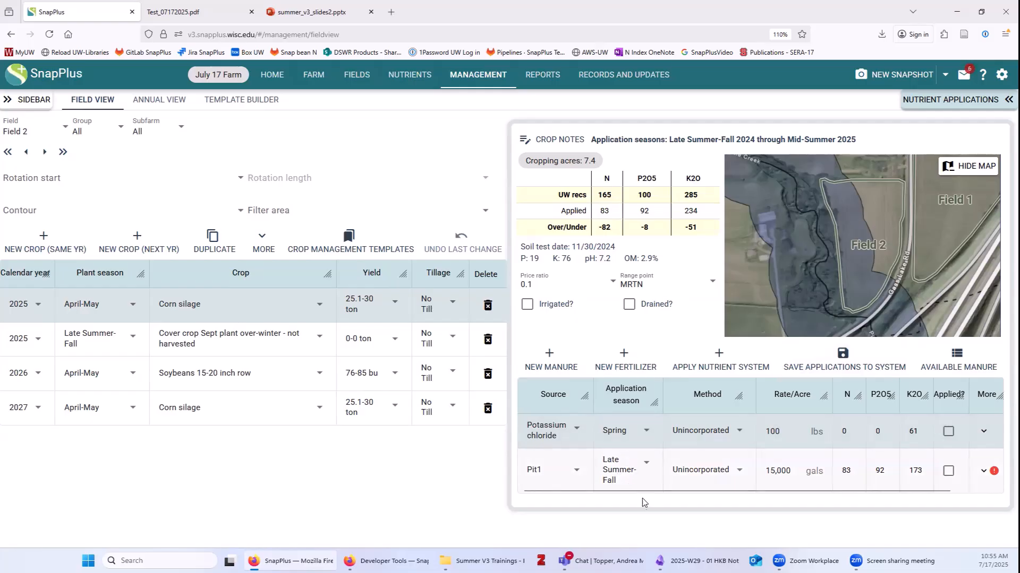
Save the Pit1 and Potassium chloride applications as a nutrient system named 'Cs'.
click(842, 354)
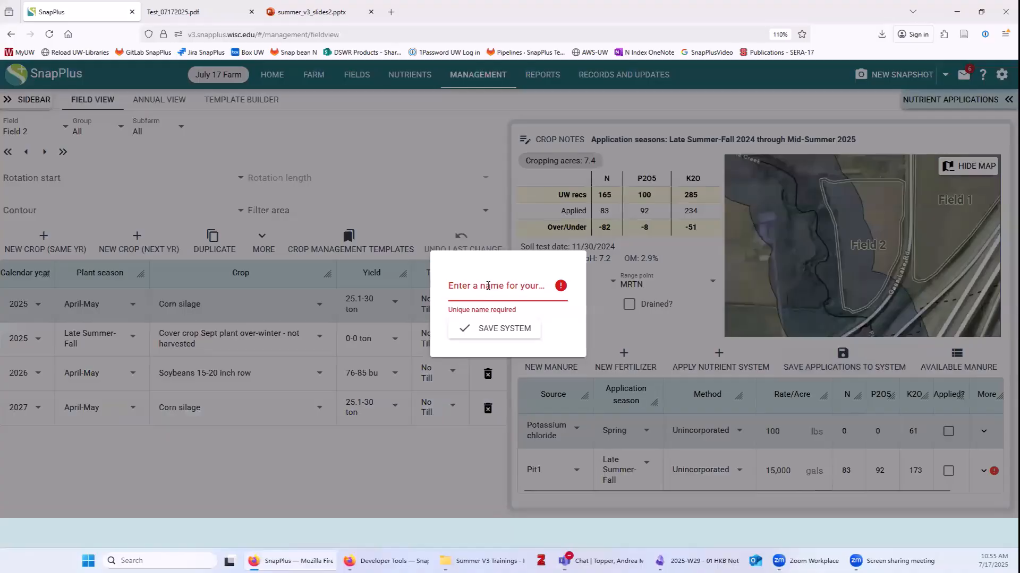
click(487, 286)
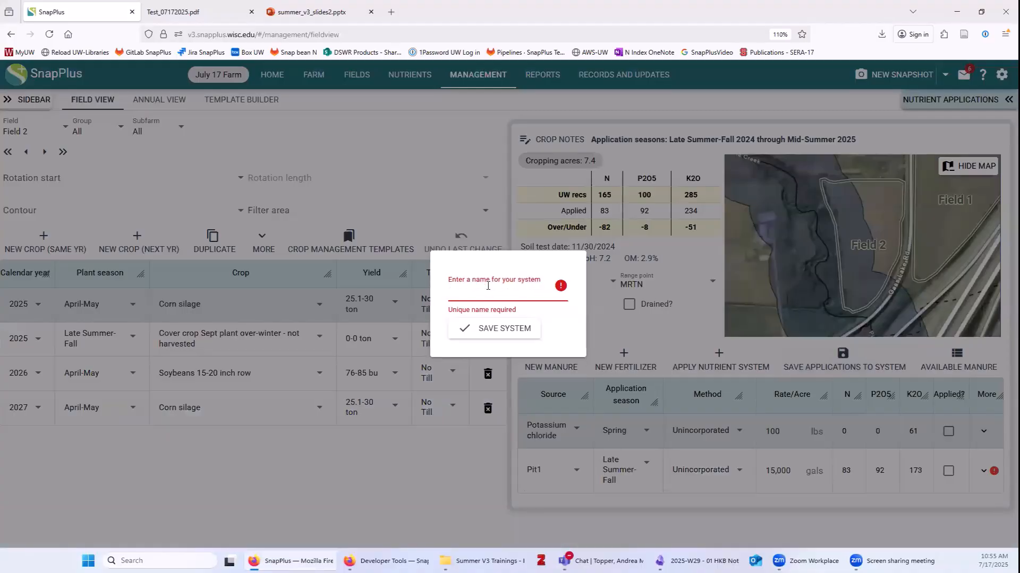
text(Cs)
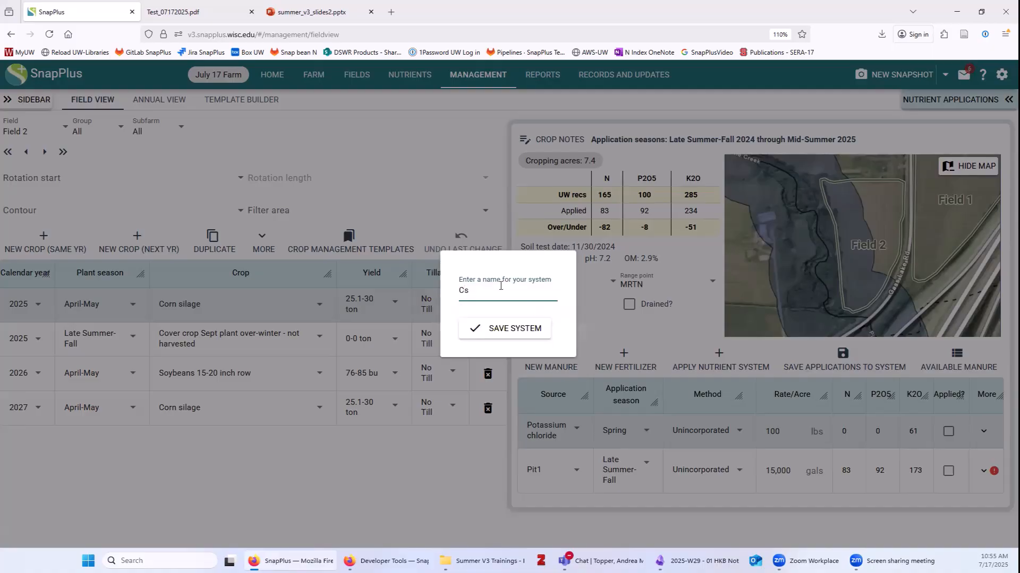
click(515, 327)
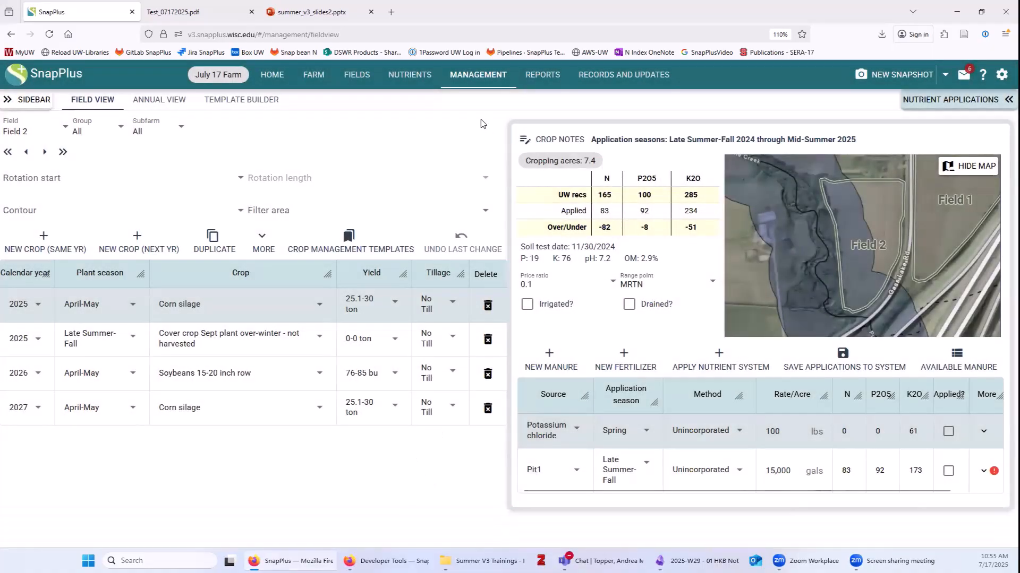
Check the saved nutrient systems, then show Field 3's rotation in the crop management view.
click(393, 77)
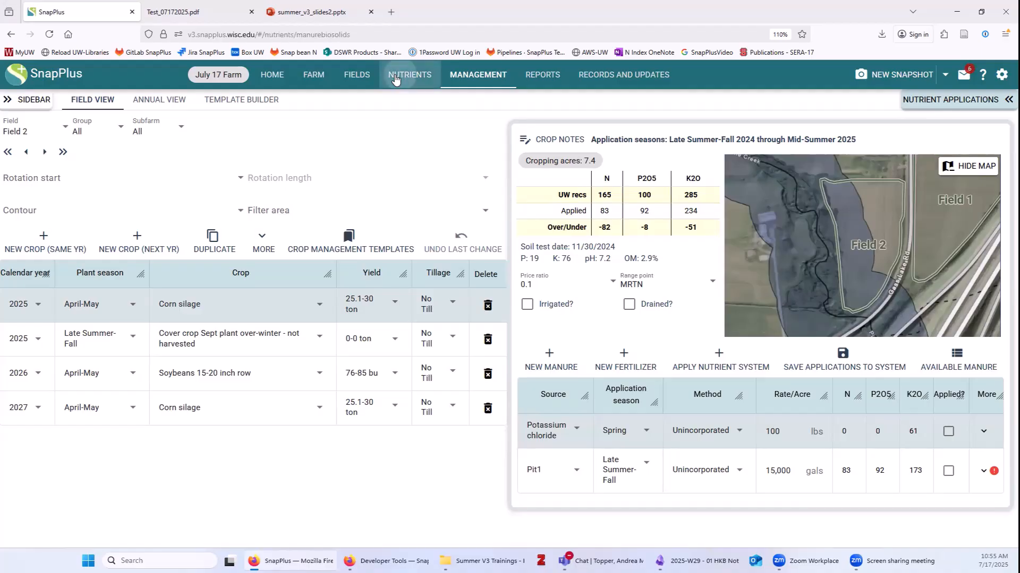
click(263, 103)
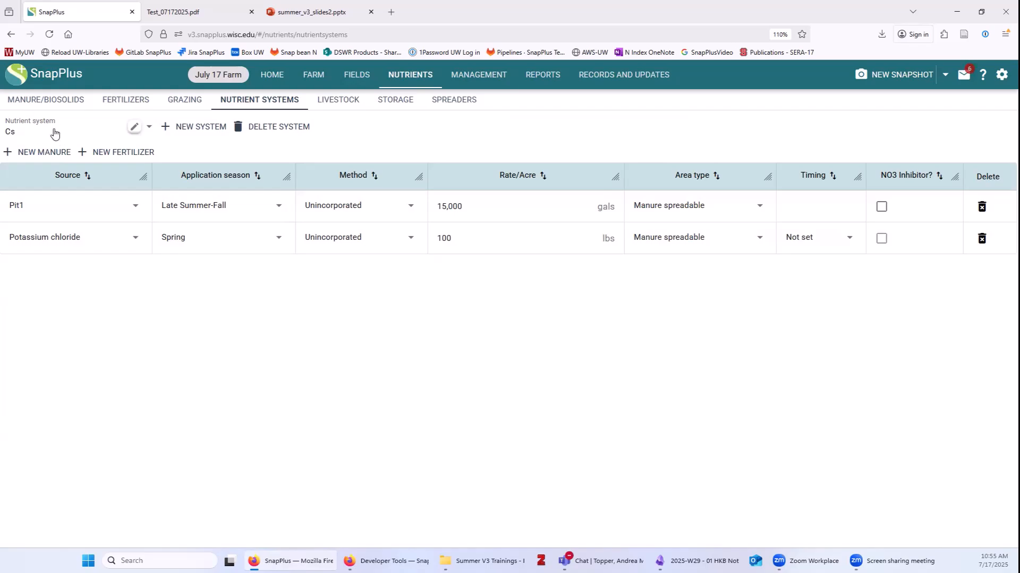
click(477, 77)
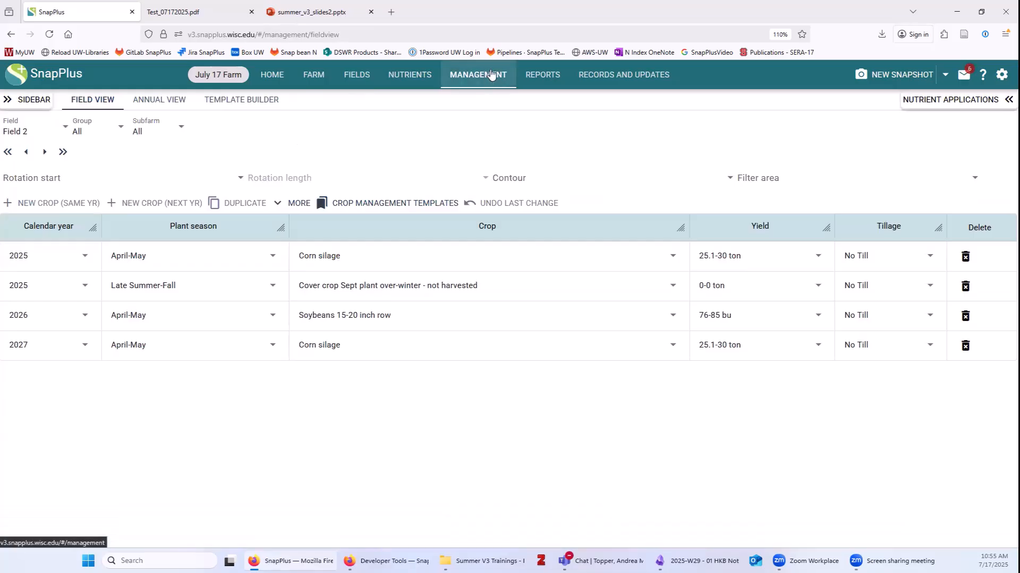
click(20, 129)
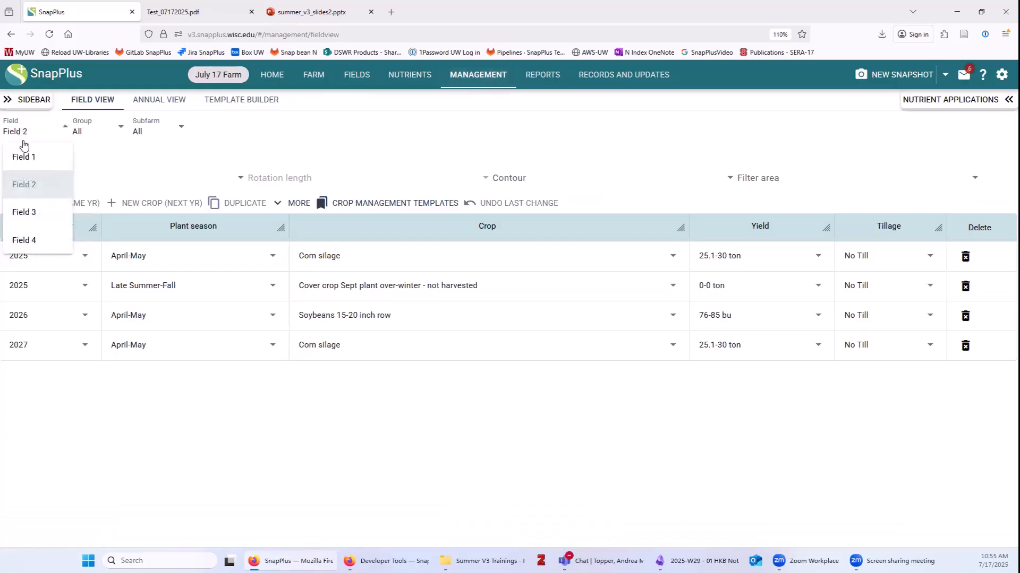
click(46, 213)
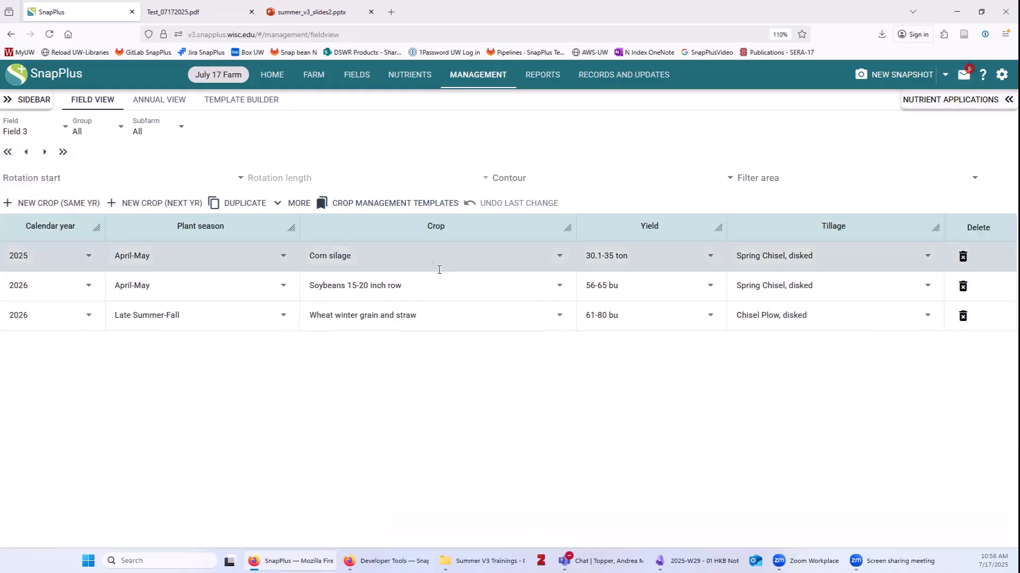
Apply the saved Cs nutrient system to Field 3's 2025 Corn silage.
click(948, 102)
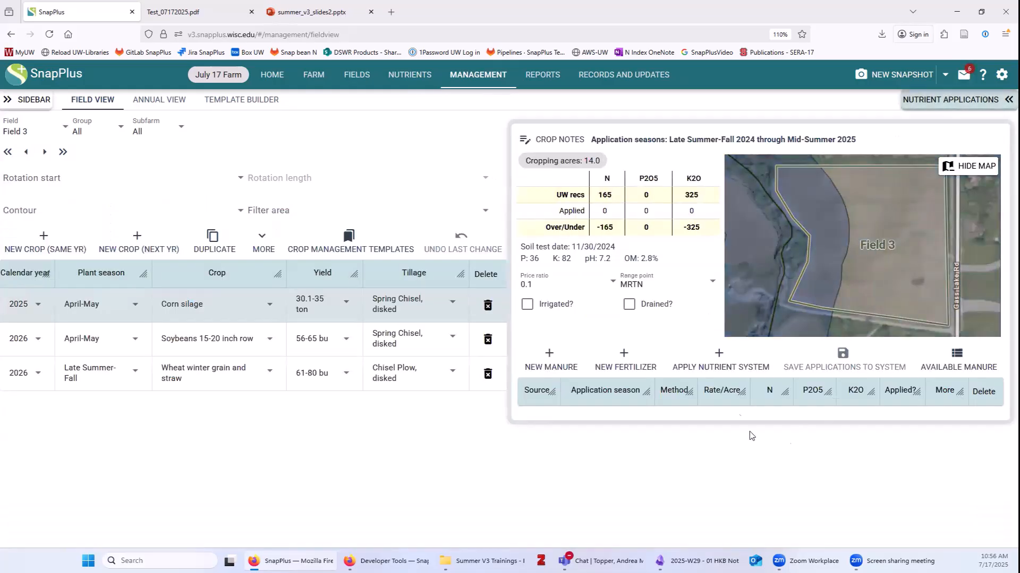
click(702, 360)
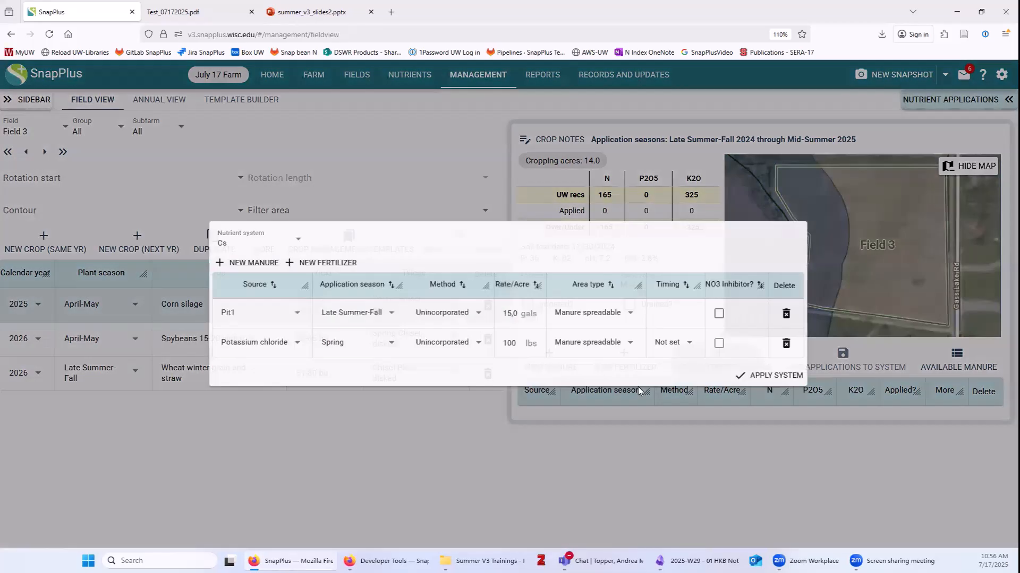
click(280, 232)
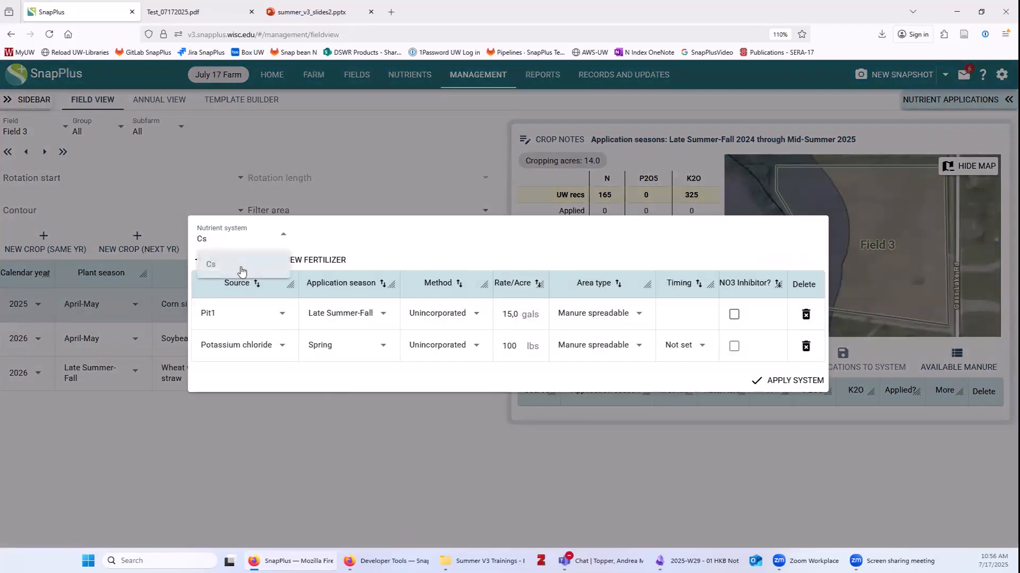
click(398, 231)
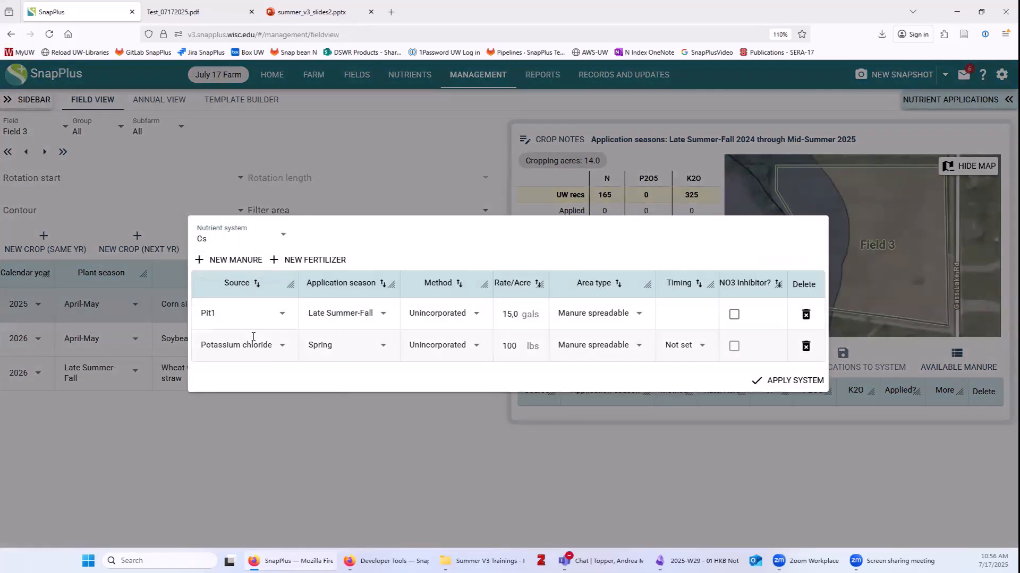
click(803, 387)
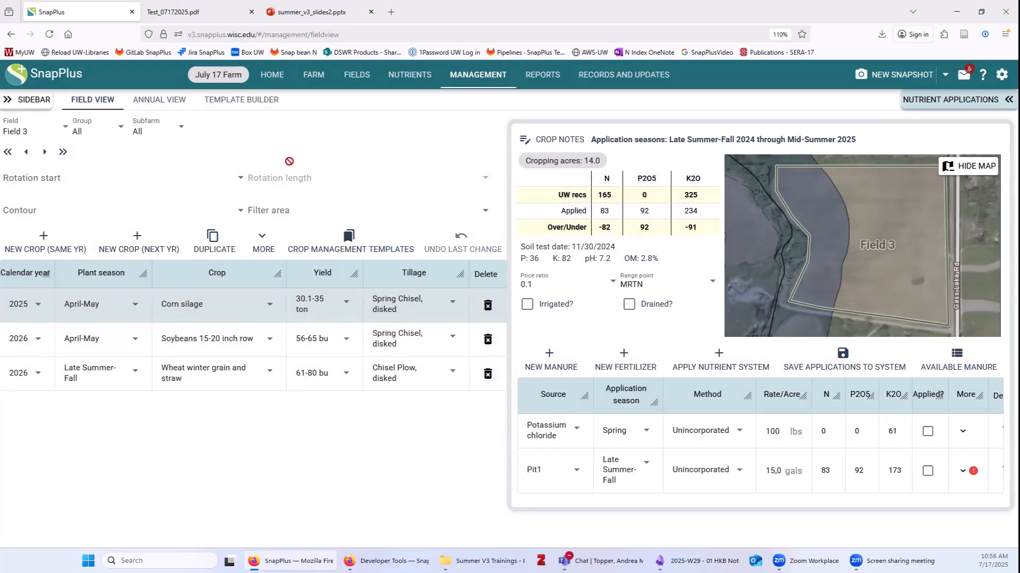
Switch to Field 1 and set its rotation start to 2025 with a 3-year length.
click(47, 128)
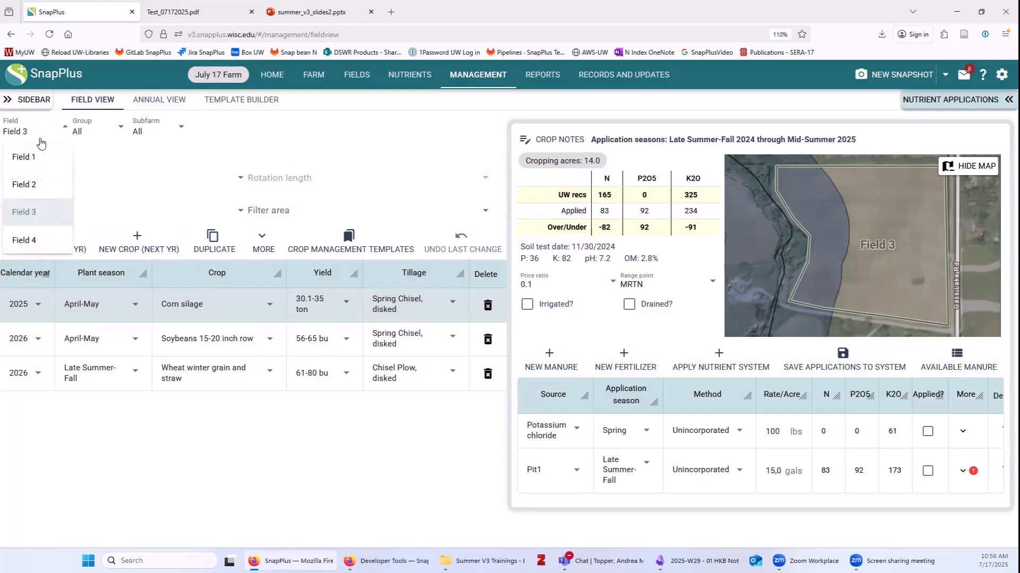
click(37, 157)
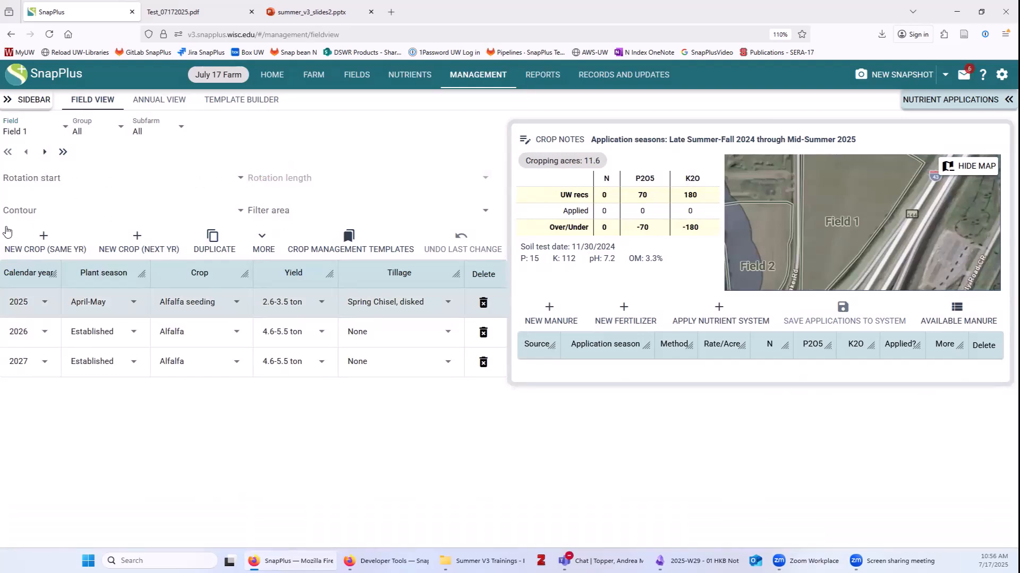
click(28, 175)
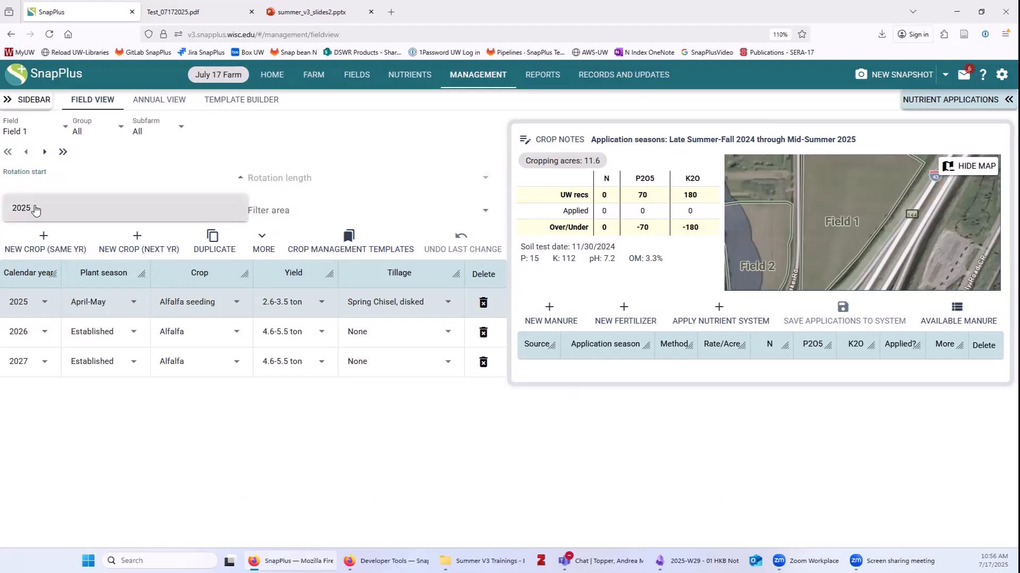
click(24, 208)
click(263, 179)
click(277, 206)
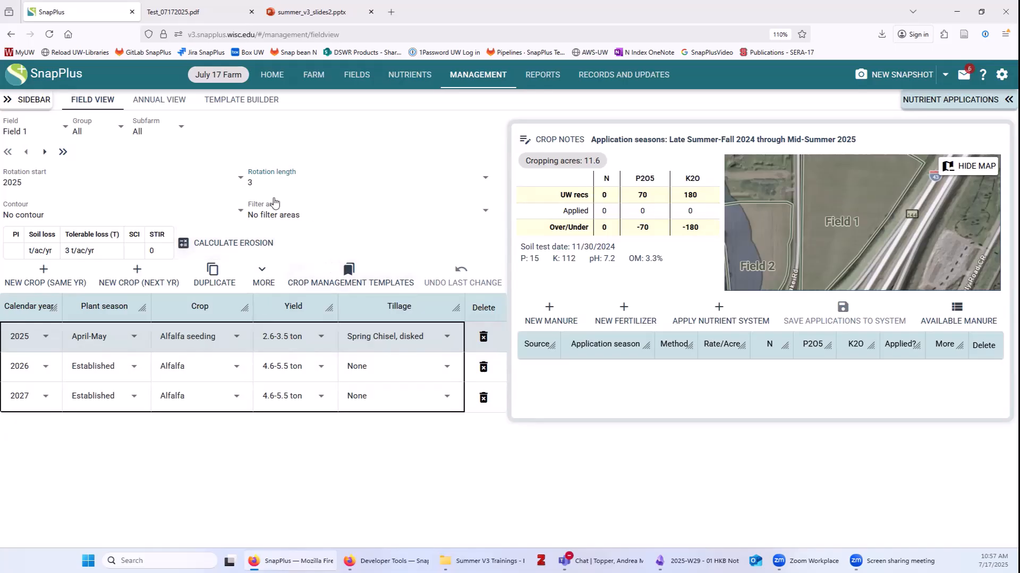
Calculate erosion for Field 1 (PI 1, soil loss 1 t/ac/yr, SCI 0.4, STIR 33).
click(229, 245)
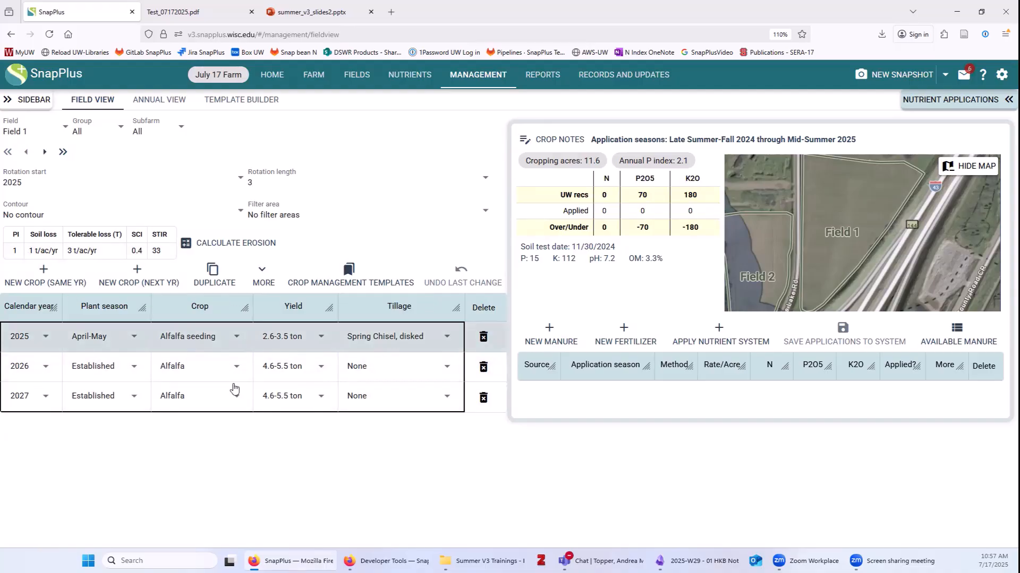
click(17, 131)
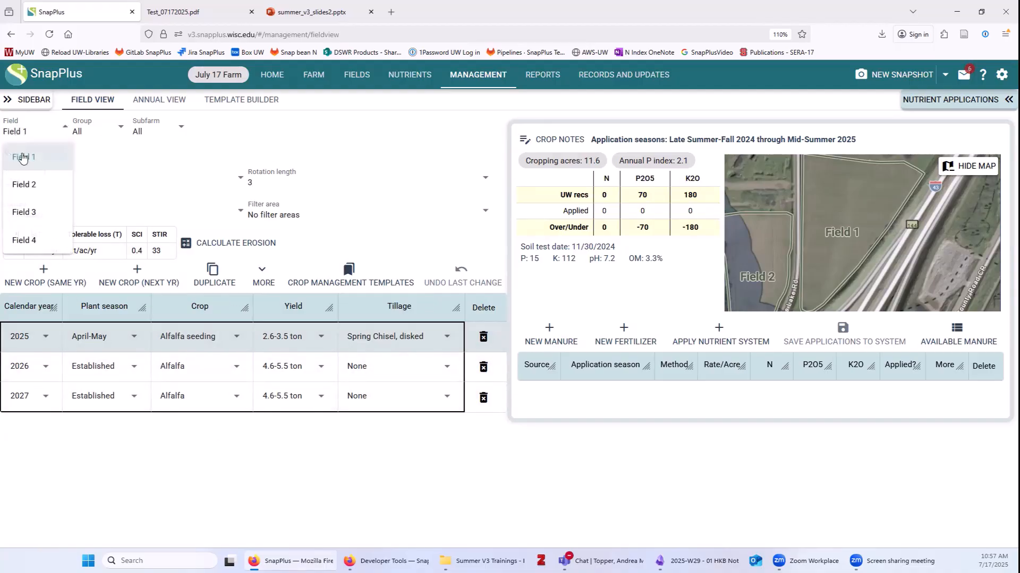
Set Field 2's rotation to start in 2025 with a 3-year length.
click(23, 188)
click(66, 179)
click(54, 213)
click(266, 176)
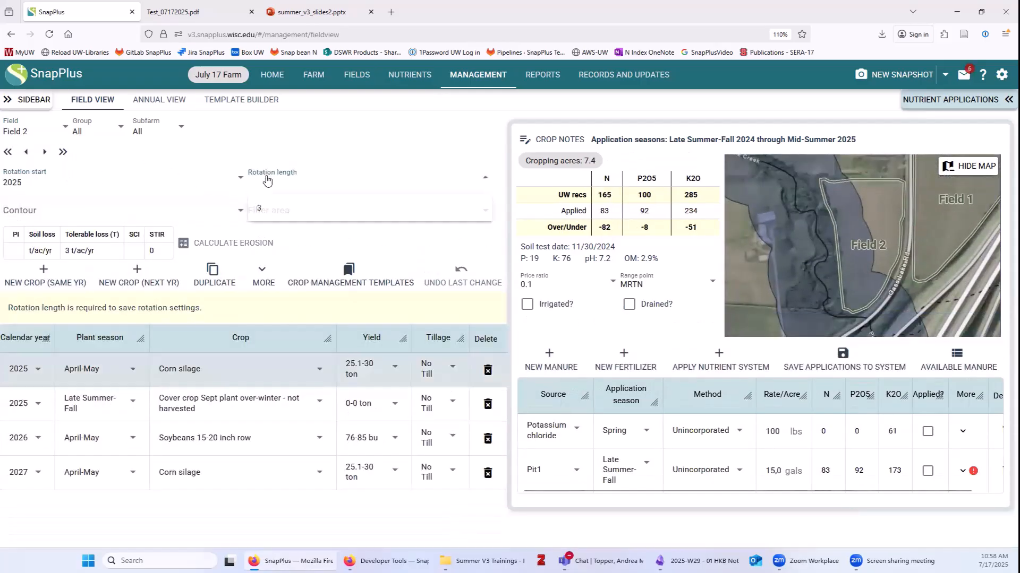
click(265, 208)
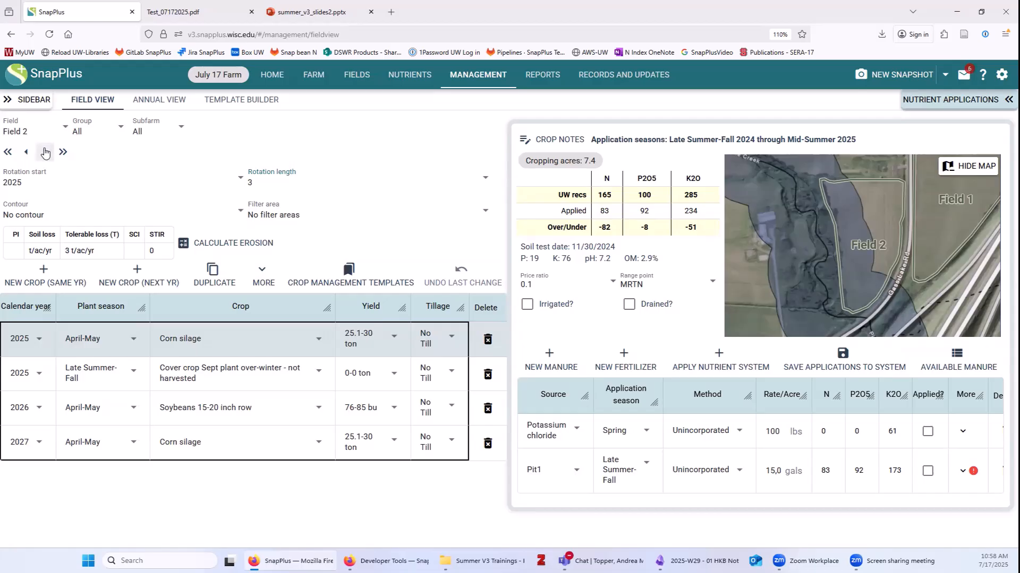
Confirm Field 2 stays at No contour and No filter areas.
click(33, 213)
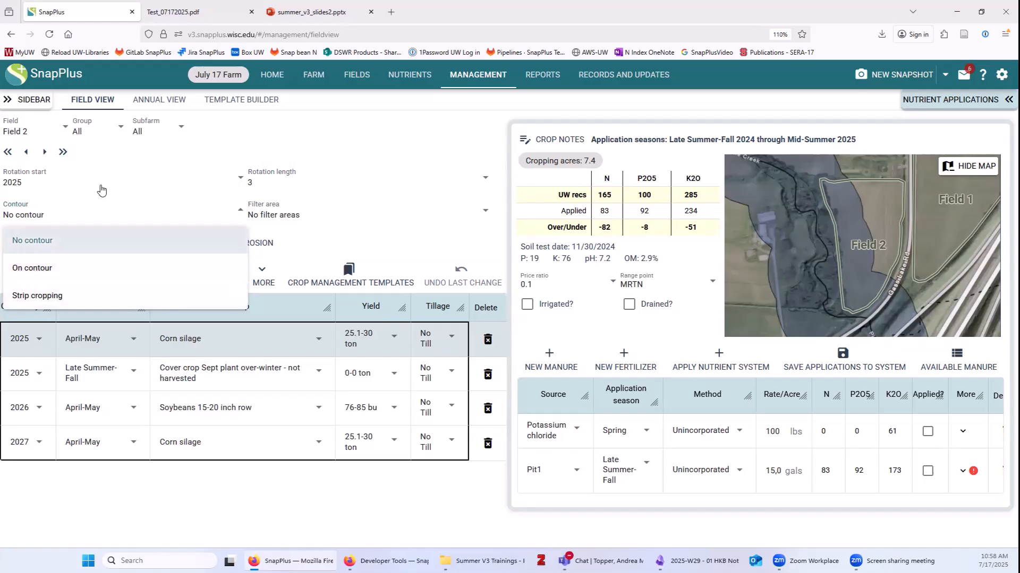
click(272, 215)
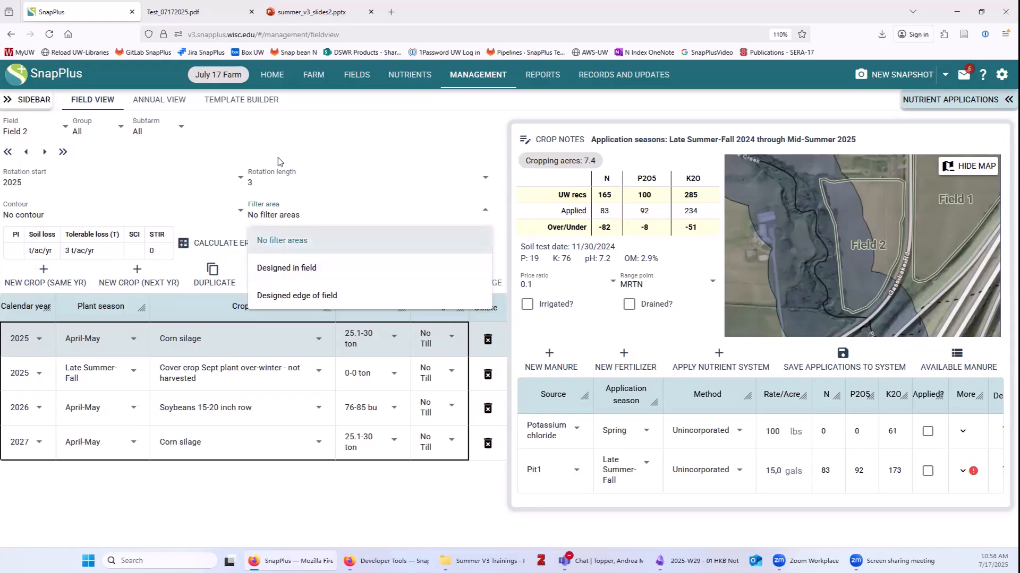
click(311, 240)
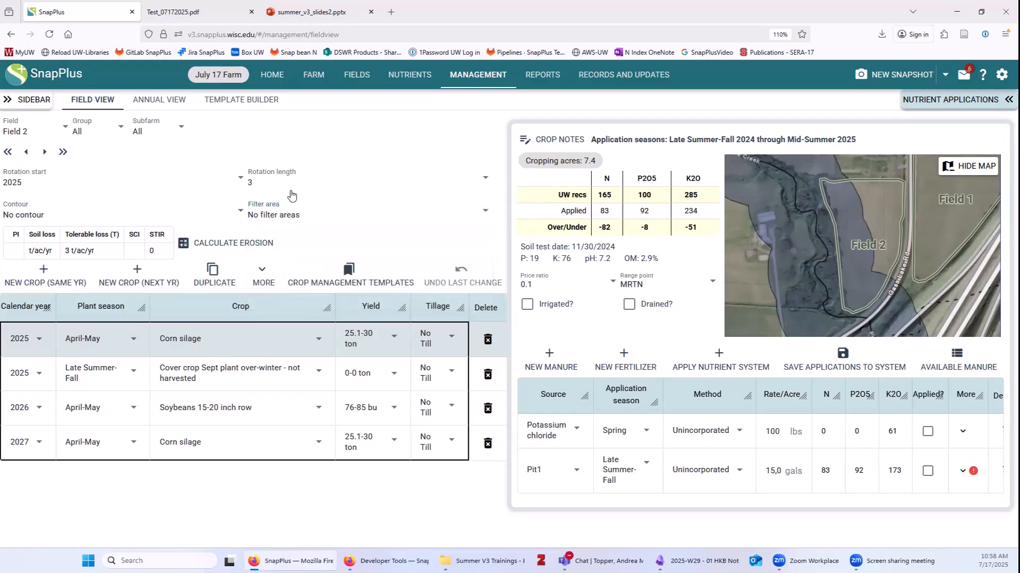
Set Field 3's rotation start year to 2025.
click(27, 133)
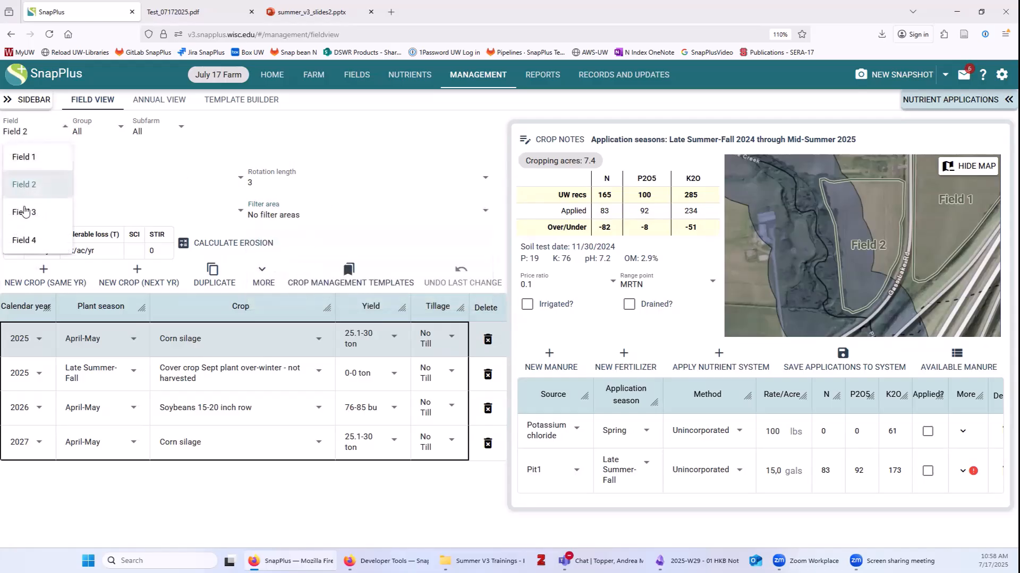
click(24, 212)
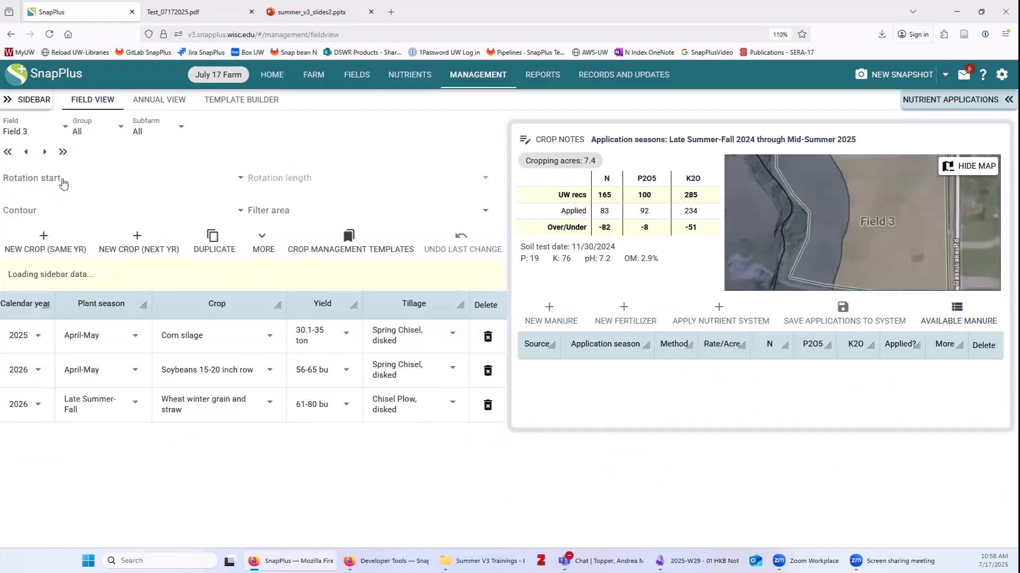
click(64, 184)
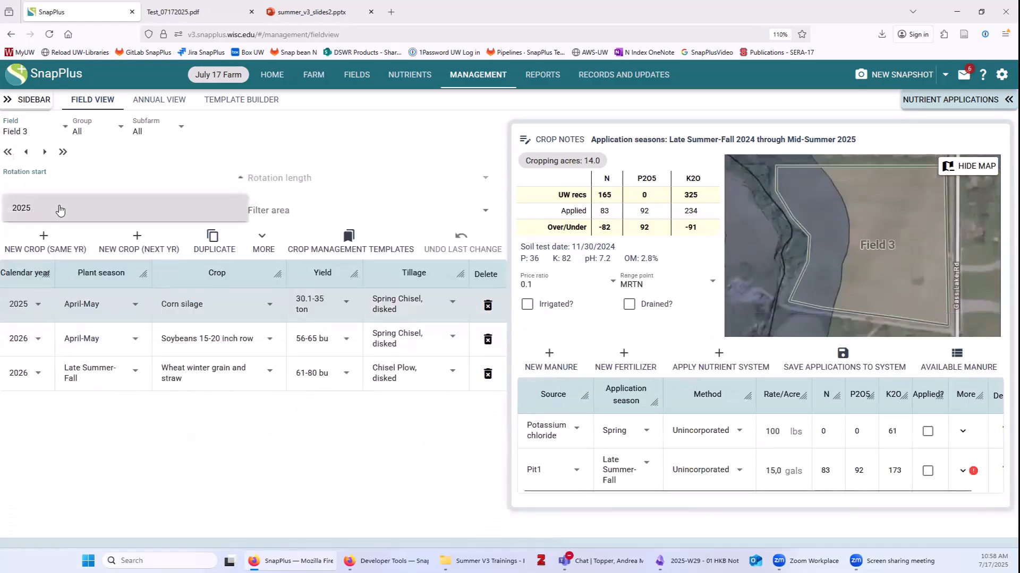
click(60, 209)
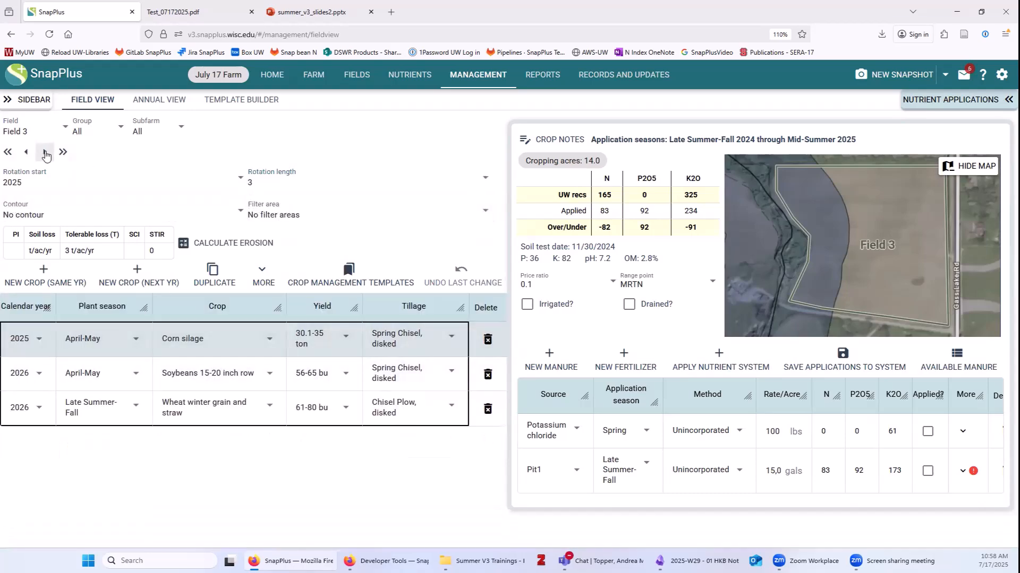
Move to Field 4 and set its rotation start year to 2025.
click(45, 153)
click(76, 177)
click(133, 207)
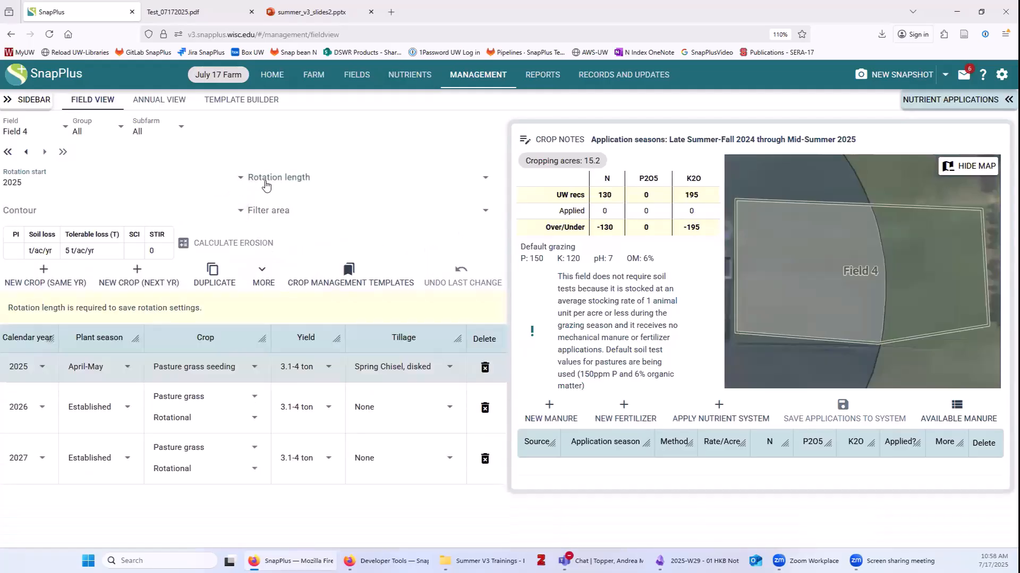
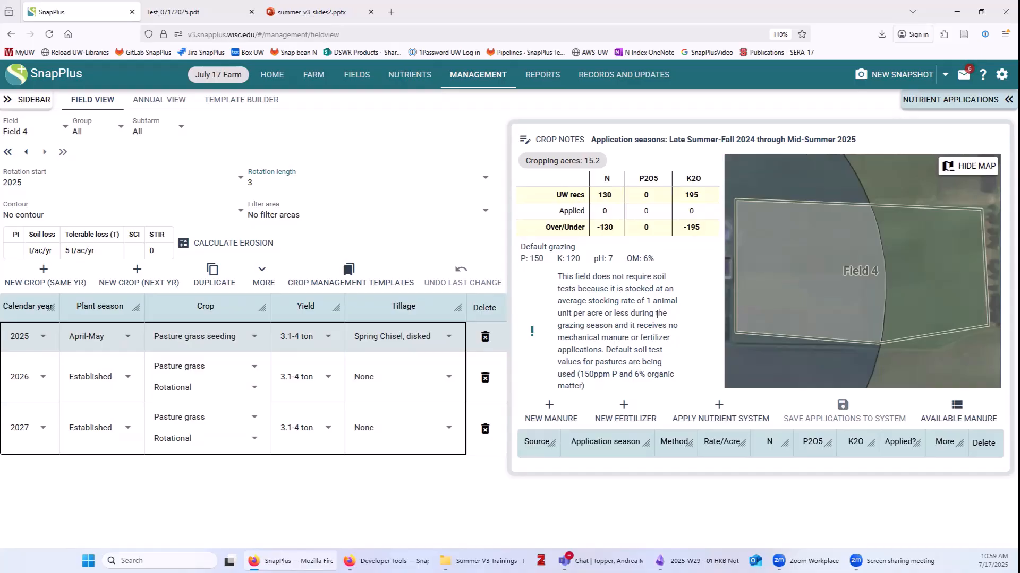
Switch the field view to Field 2 to show its corn silage–soybean rotation and applications.
click(24, 133)
click(35, 194)
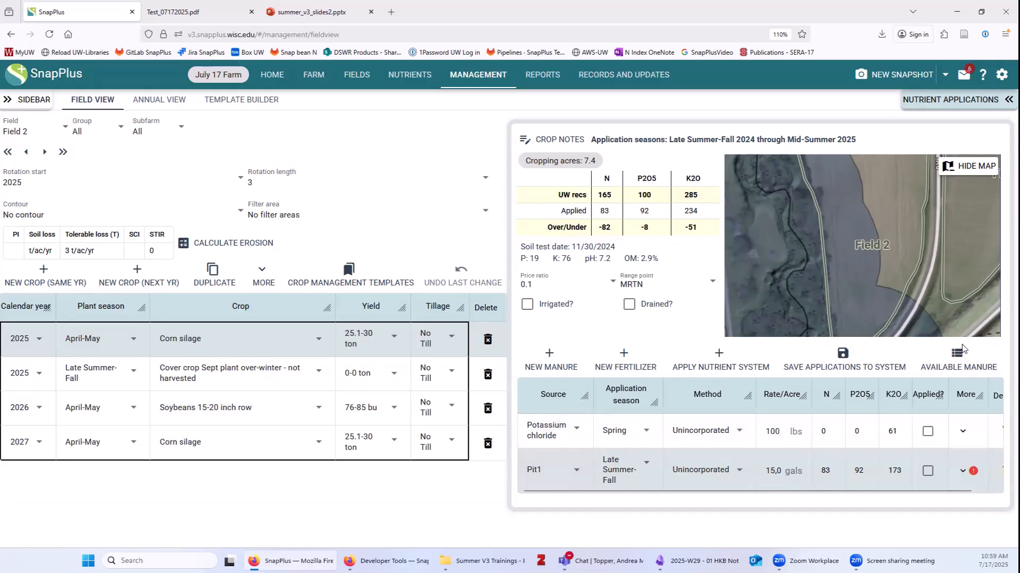
Open the 2025 manure-by-season summary, enlarge it to reveal Pit1, and step through Fields 3 and 4.
click(960, 357)
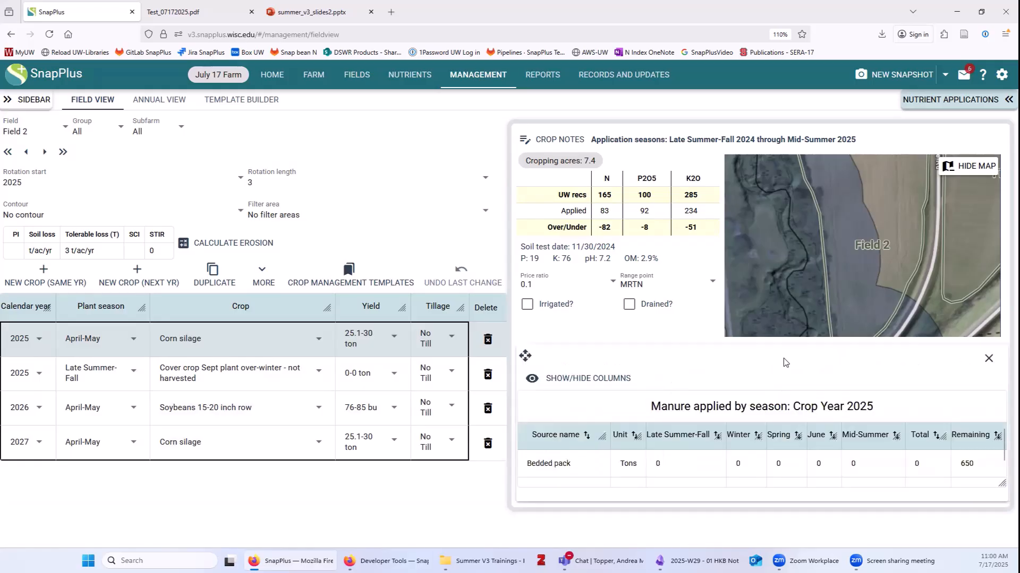
drag(766, 359, 270, 151)
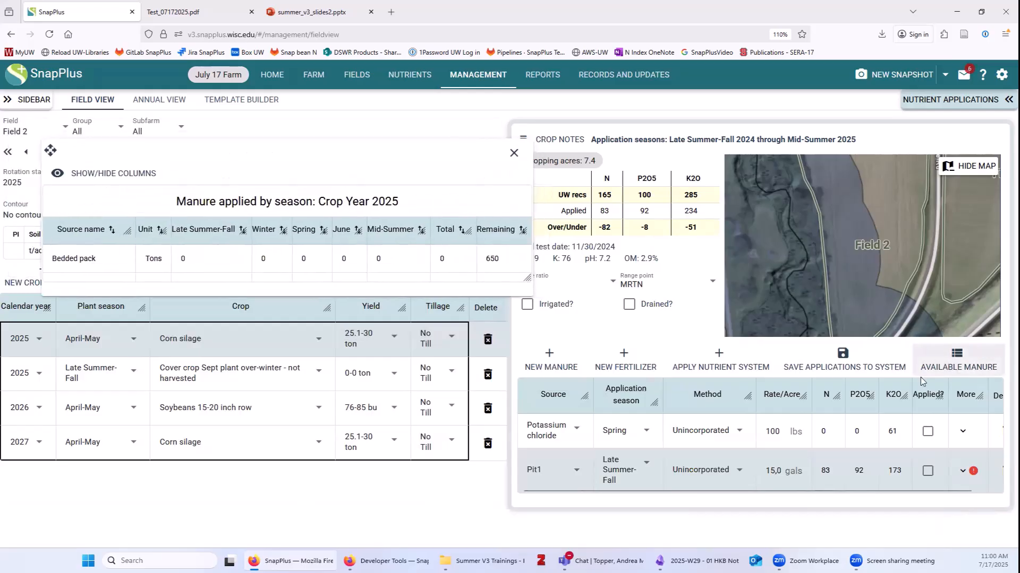
drag(528, 279, 510, 354)
drag(289, 184, 281, 196)
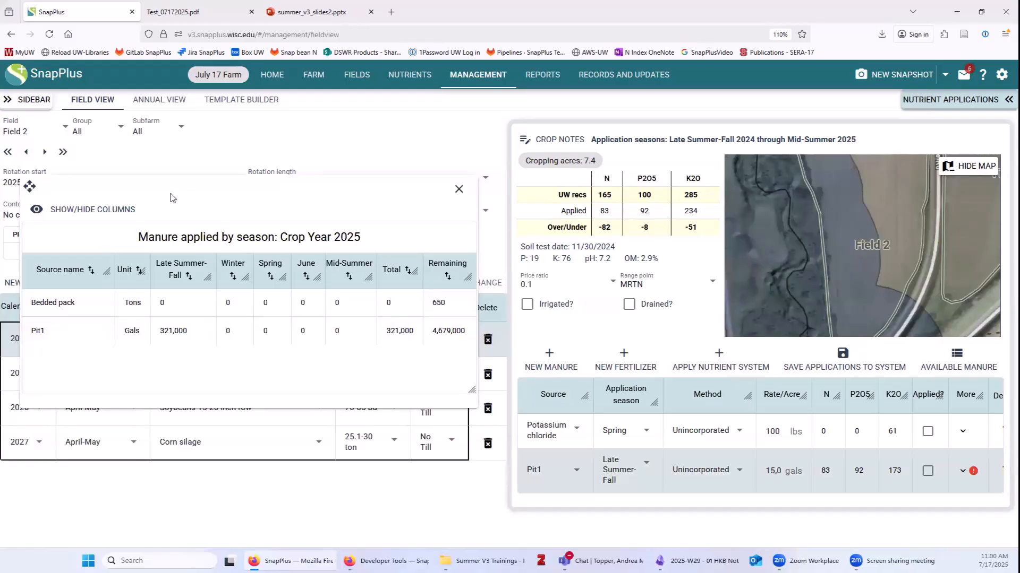
click(44, 153)
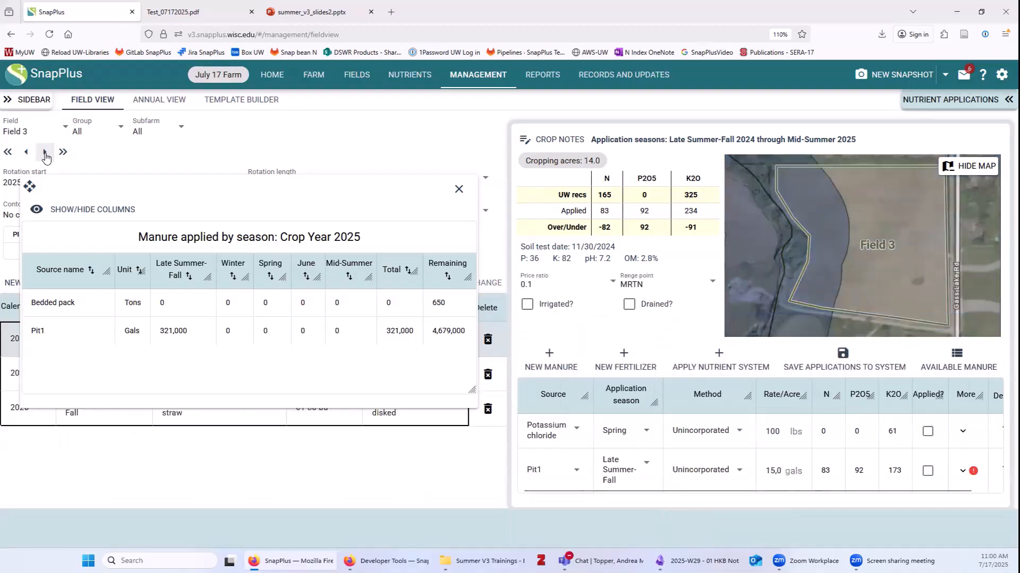
click(45, 153)
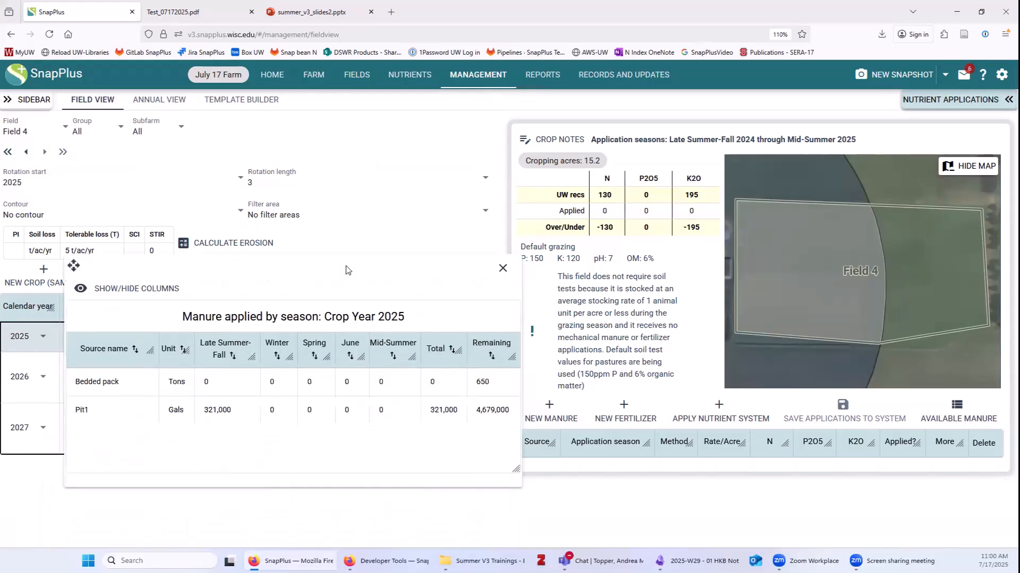
Hide the Late Summer-Fall, Winter, Spring, June and Mid-Summer columns, then narrow and close the summary.
click(146, 290)
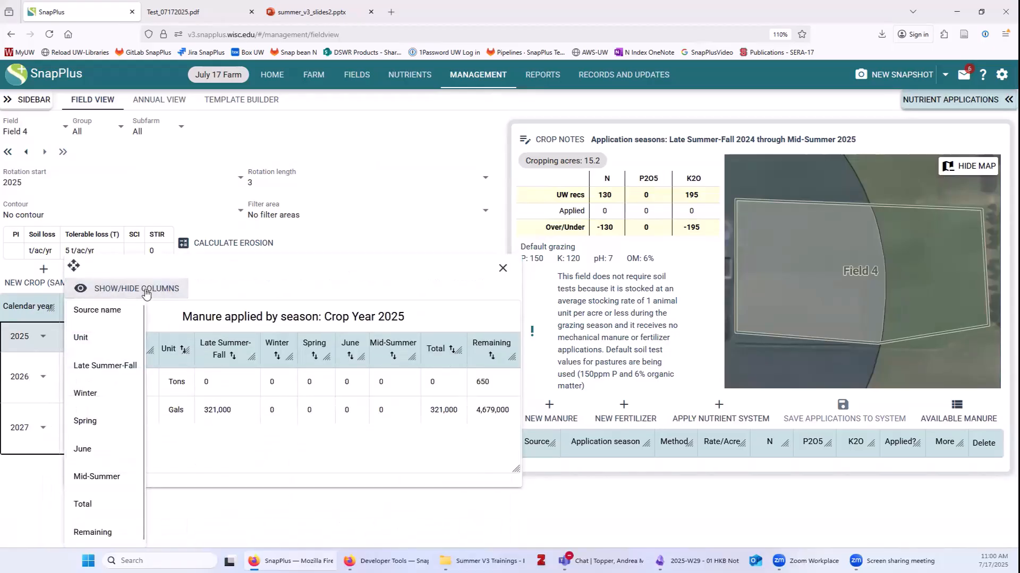
click(104, 365)
click(107, 398)
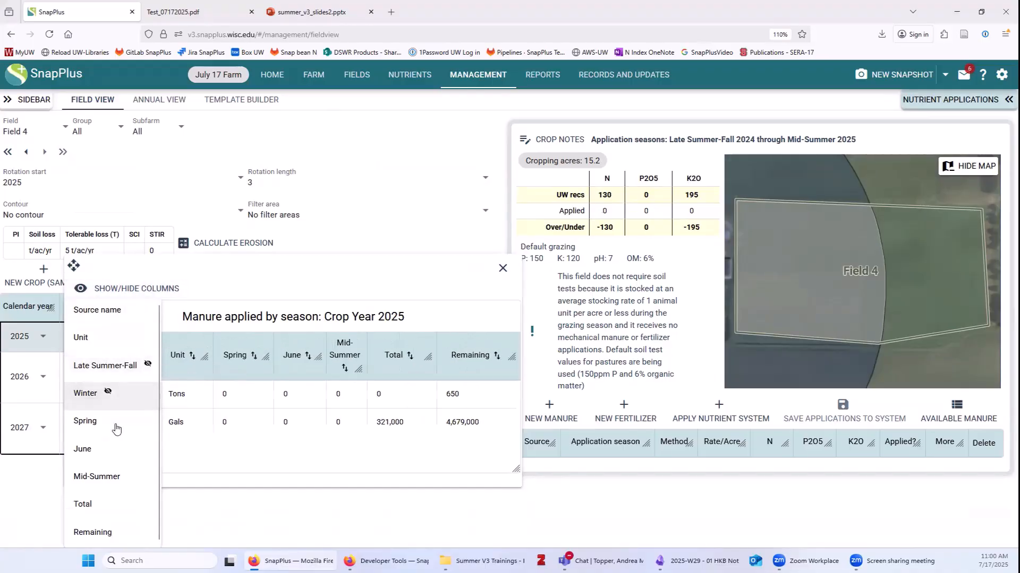
click(110, 422)
click(116, 451)
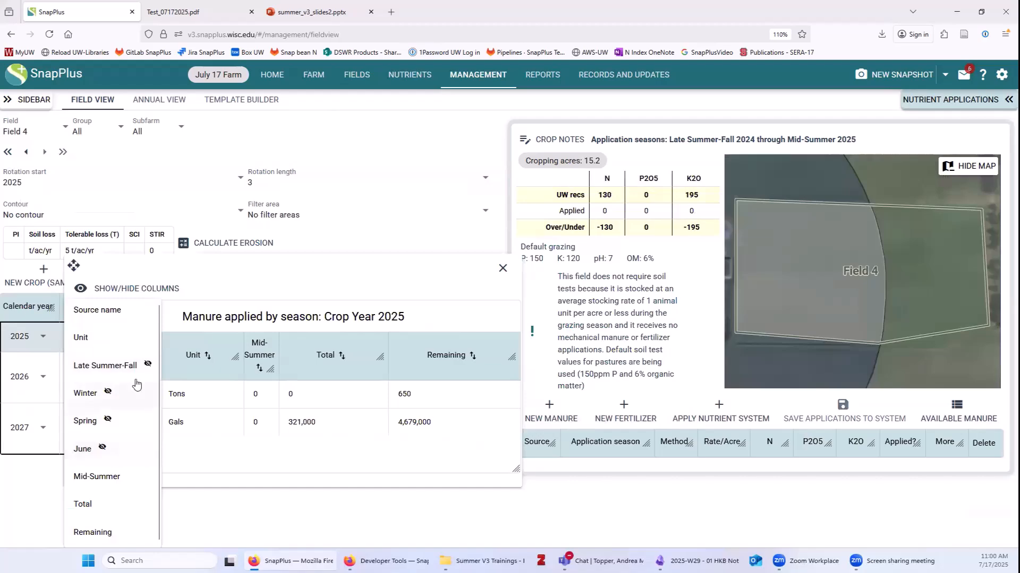
click(107, 479)
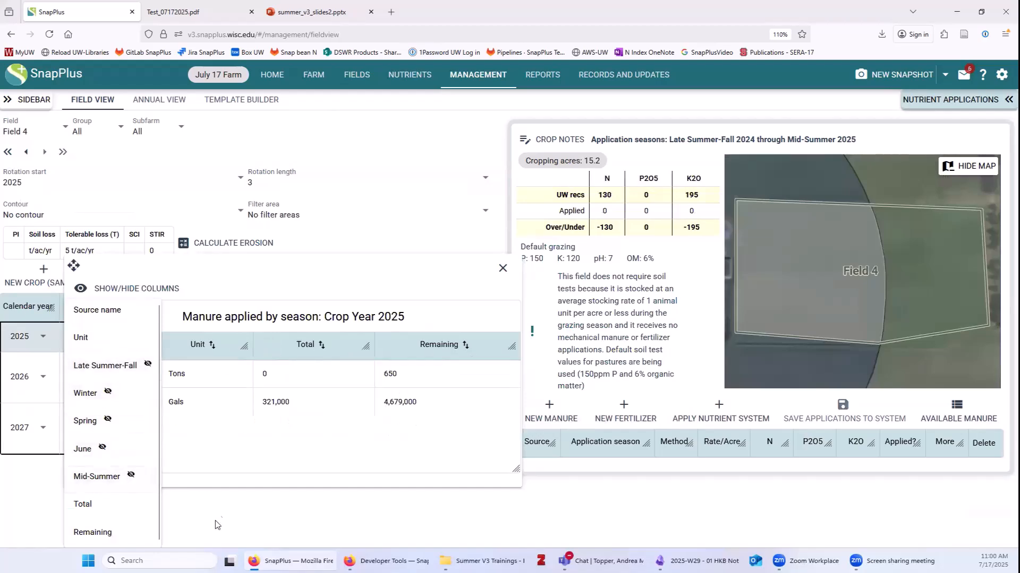
click(279, 283)
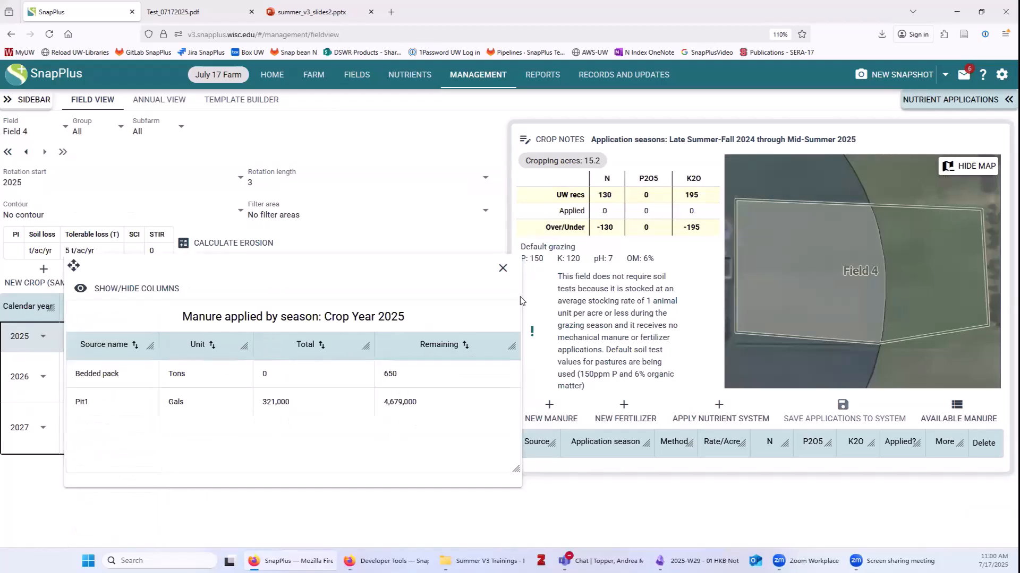
drag(406, 470, 308, 458)
drag(230, 269, 142, 393)
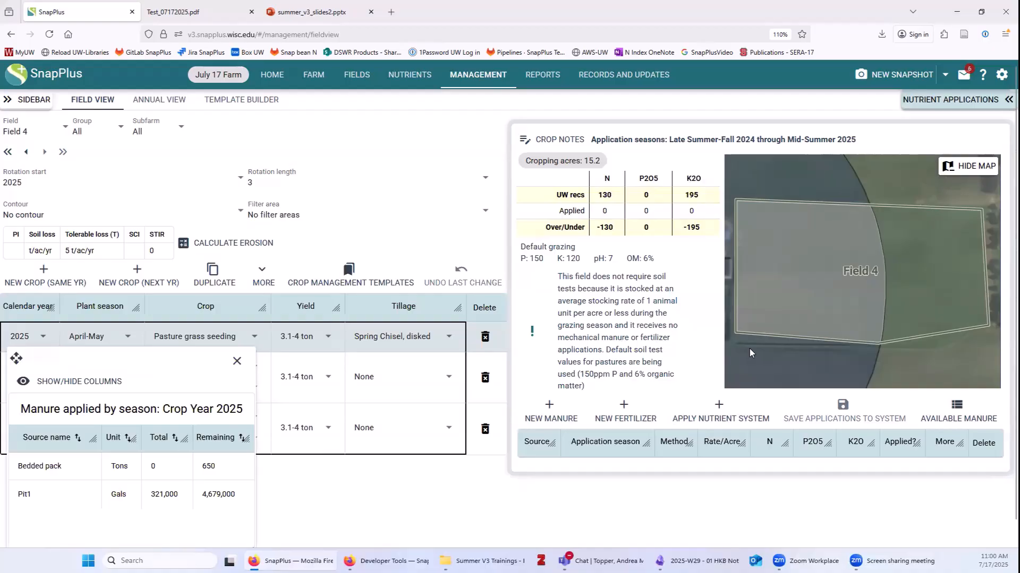
click(237, 362)
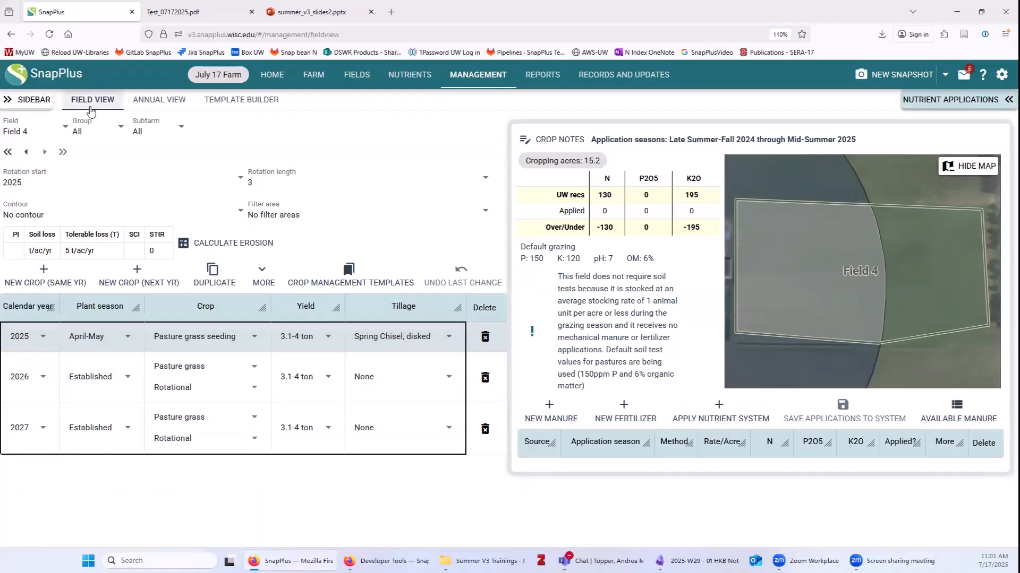
Show the annual view of all fields for crop year 2026 and reload it.
click(167, 102)
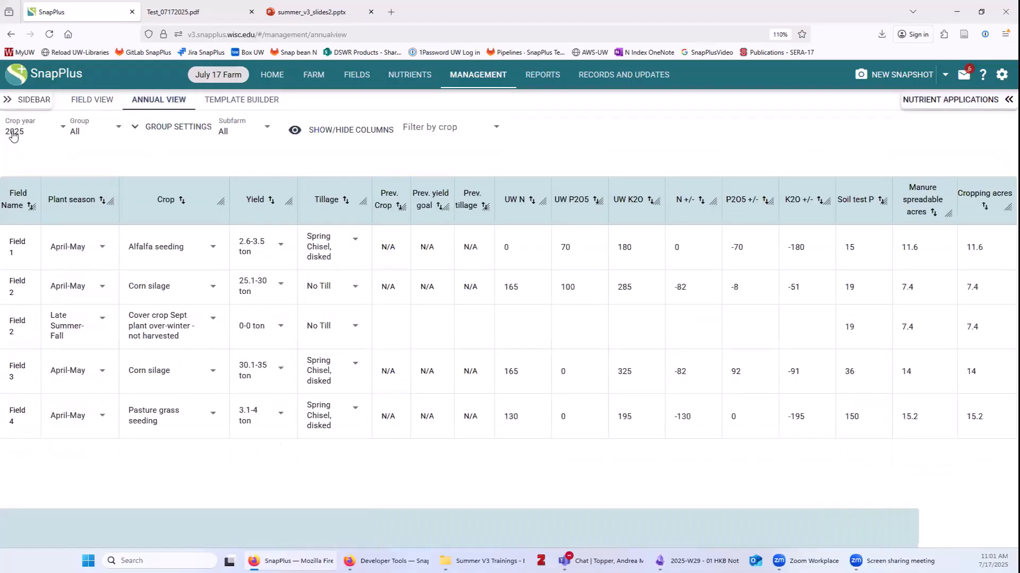
click(13, 133)
click(17, 210)
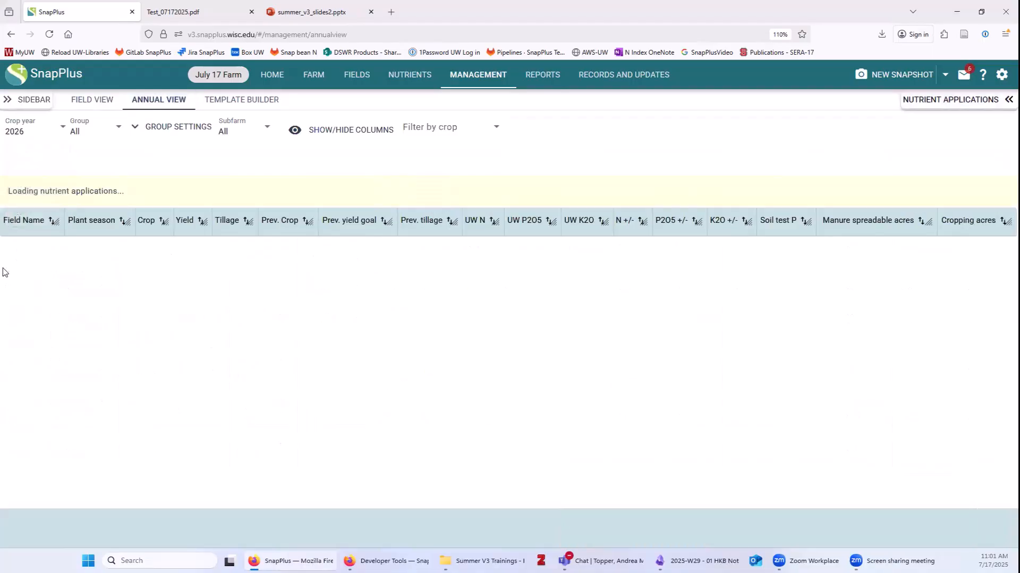
click(47, 35)
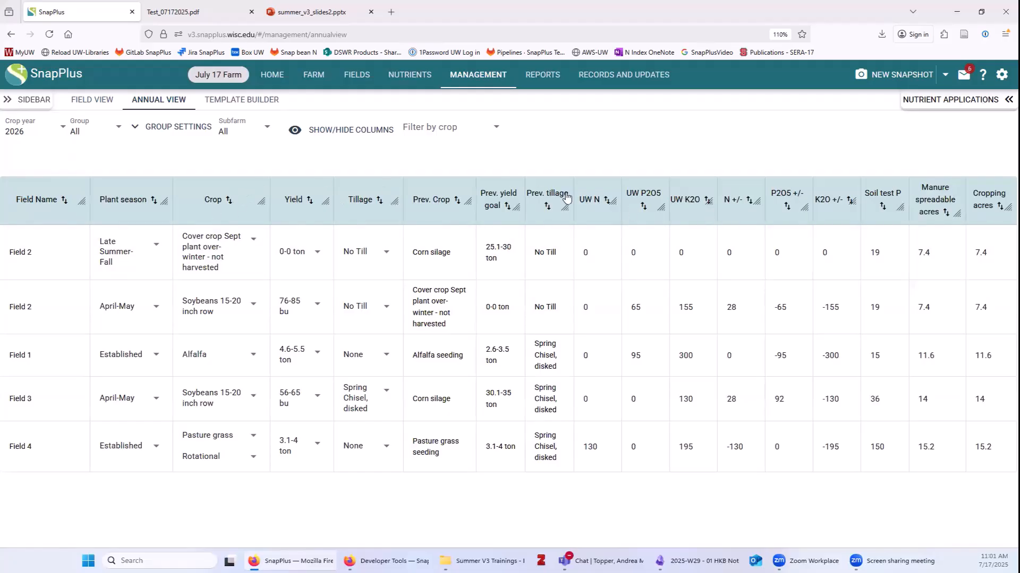
Hide the Prev. crop, Prev. yield goal and Prev. tillage columns, then select Field 2's cover crop row.
click(328, 134)
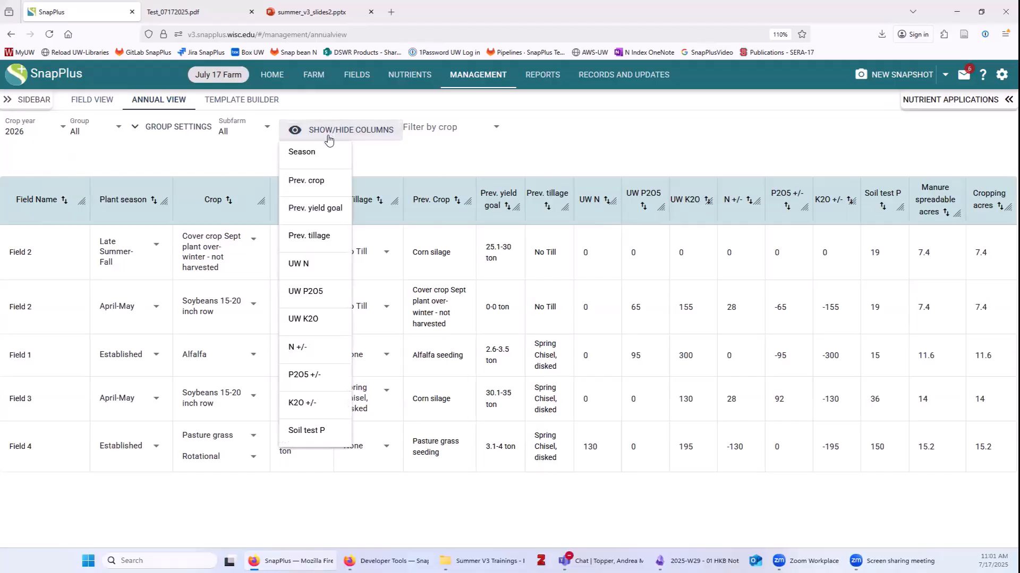
click(324, 183)
click(316, 210)
click(306, 235)
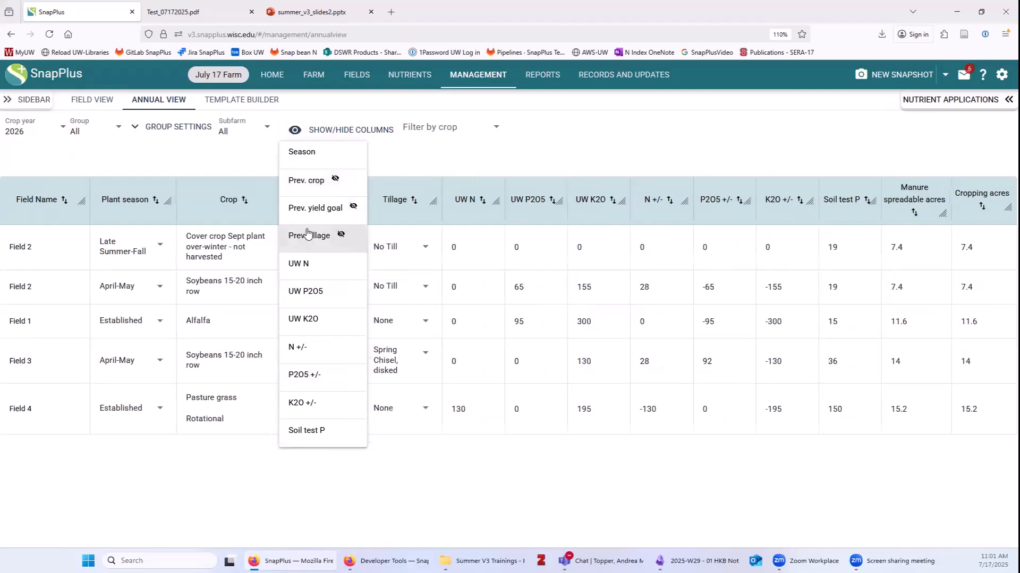
click(633, 141)
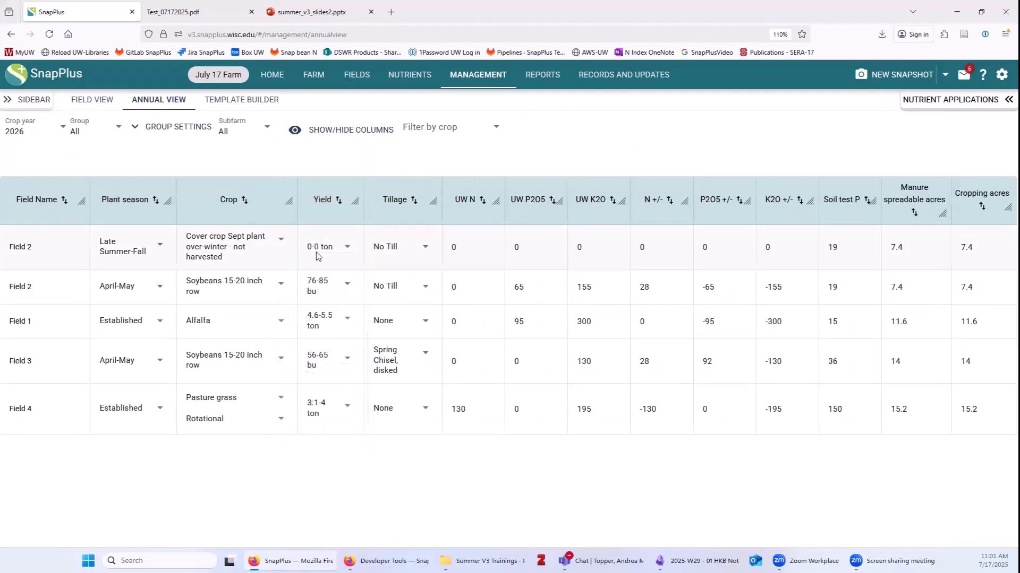
click(243, 245)
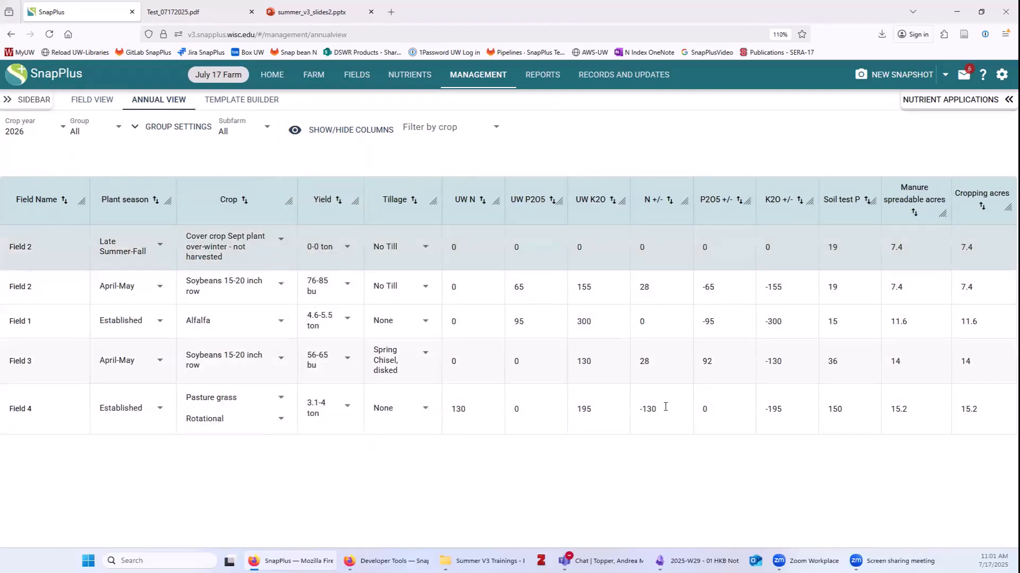
Open Nutrient Applications and review Field 2 soybean, Field 1 alfalfa and Field 3 soybean details.
click(935, 106)
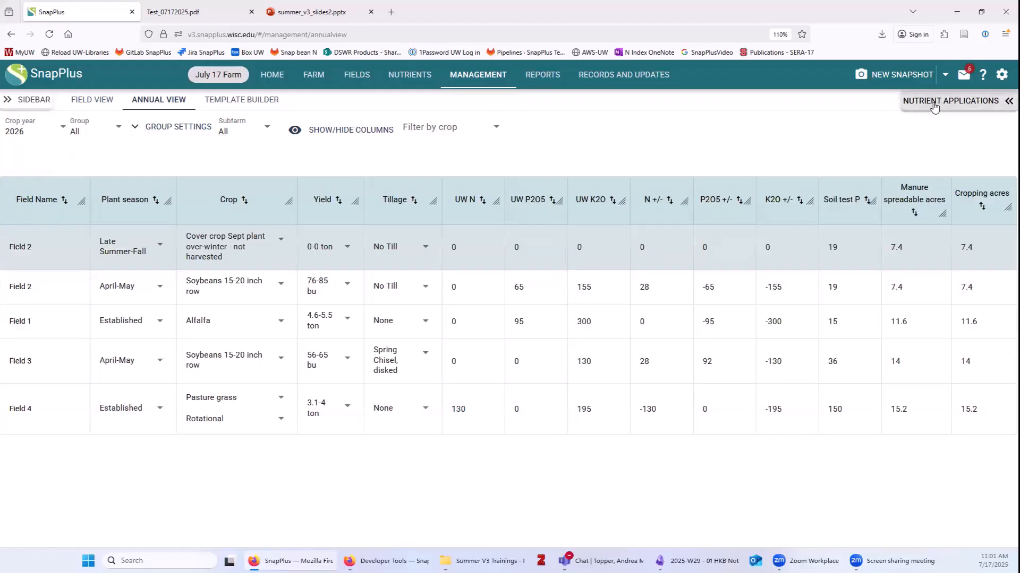
click(109, 299)
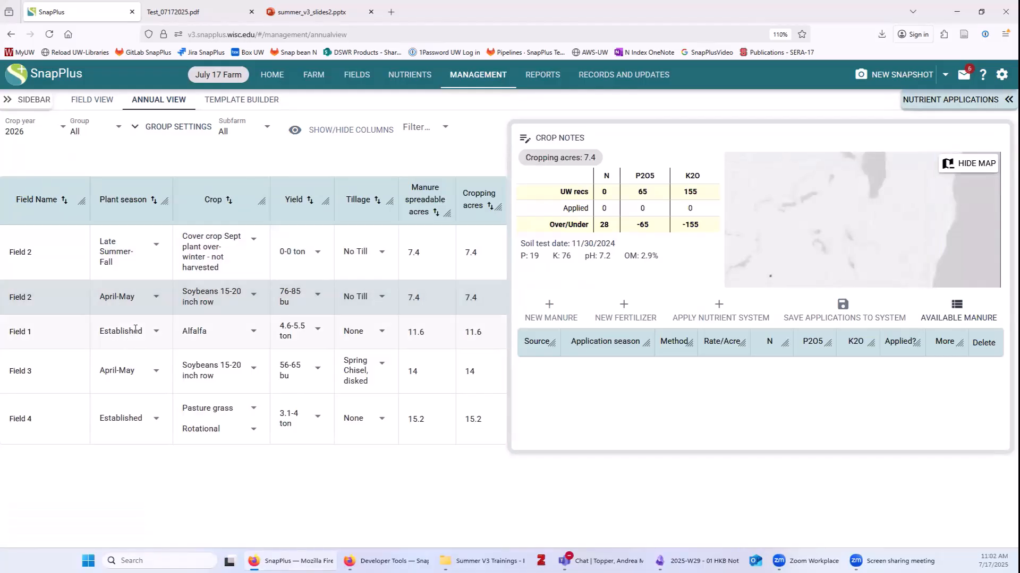
click(123, 343)
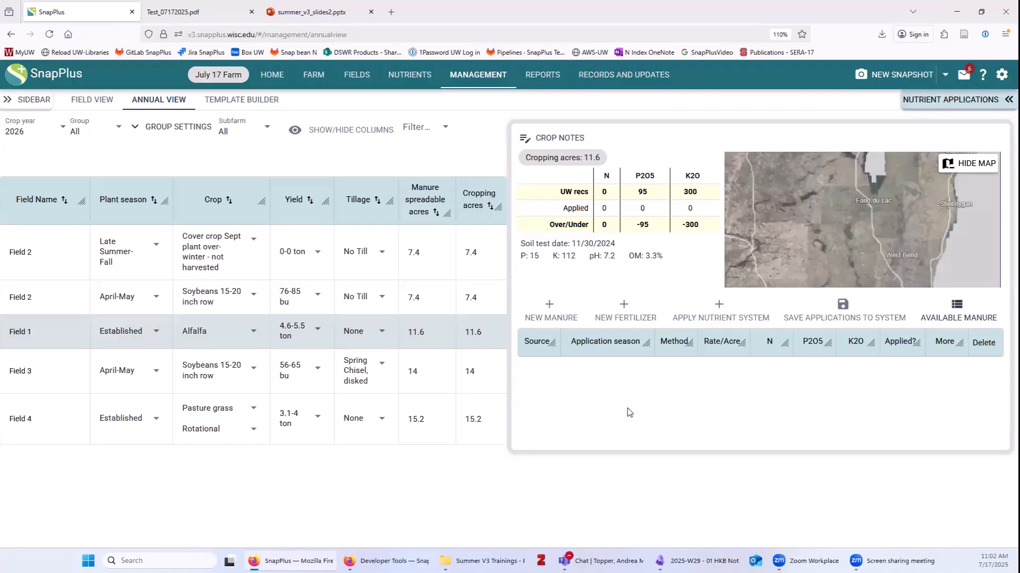
click(134, 379)
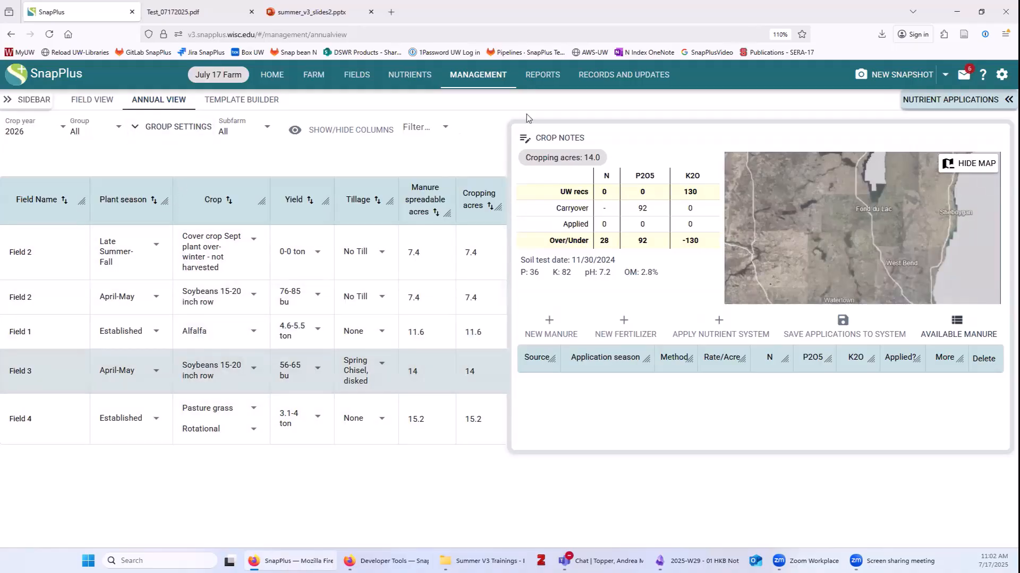
Check the 2026 manure-by-season summary, then show Field 2's cover crop nutrient details.
click(956, 325)
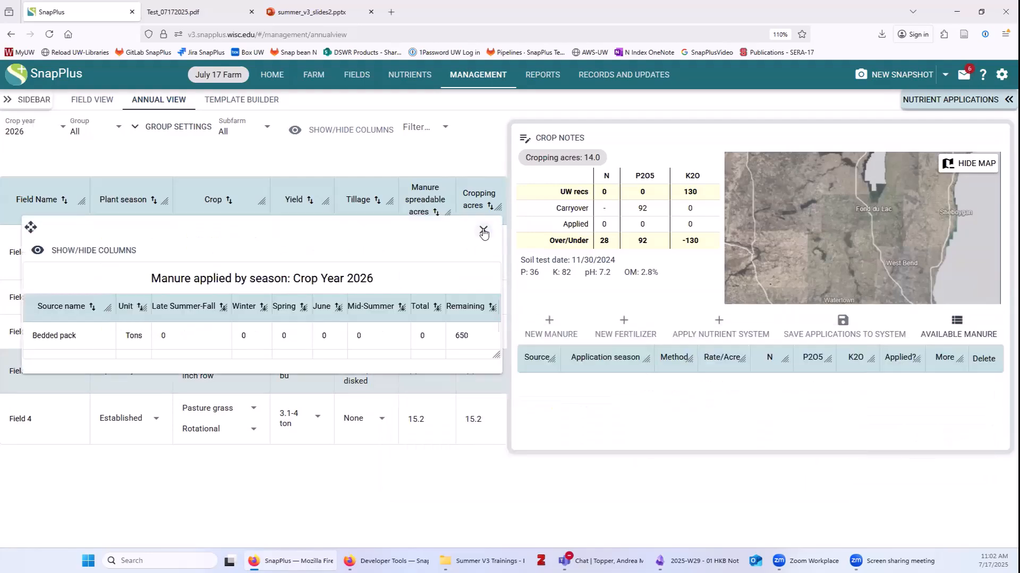
click(479, 229)
click(477, 228)
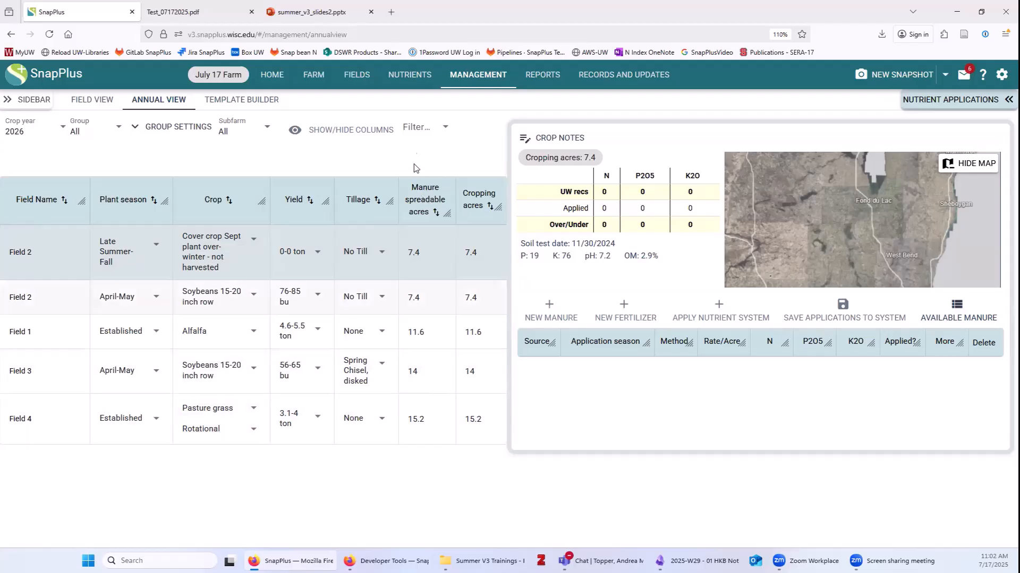
Collapse the nutrient panel, filter the fields to Alfalfa, then clear the crop filter.
click(421, 130)
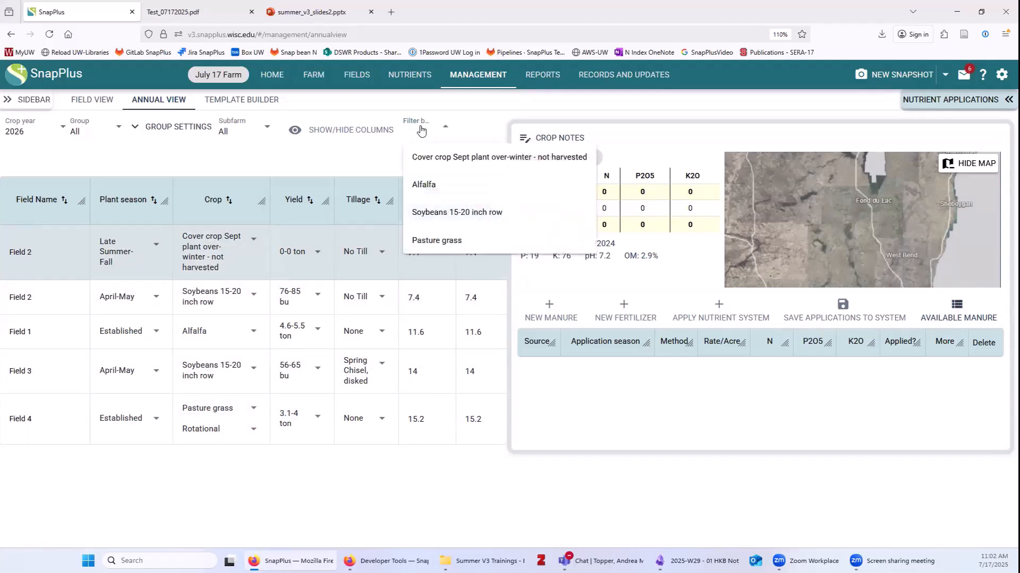
click(421, 130)
click(954, 104)
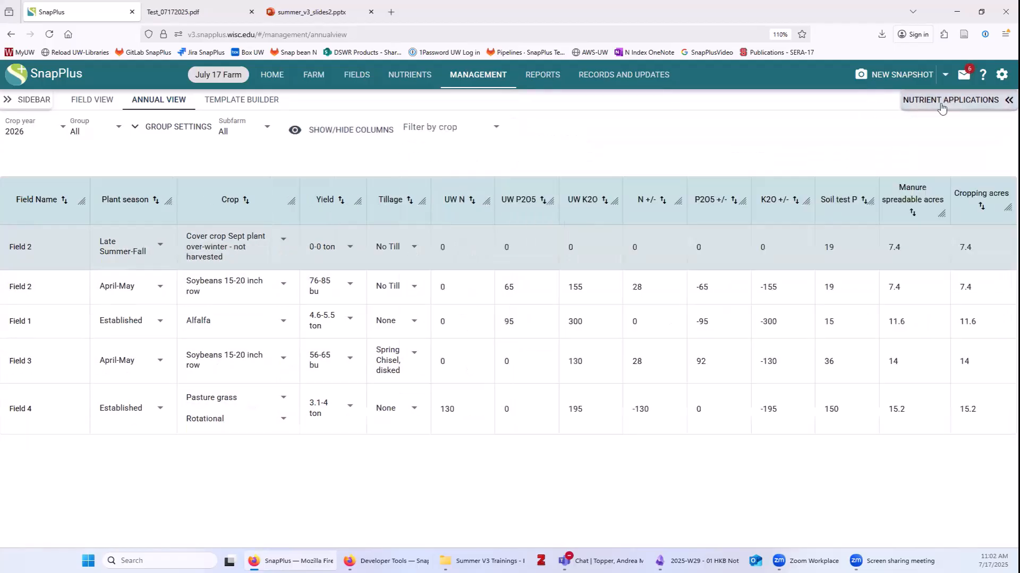
click(451, 130)
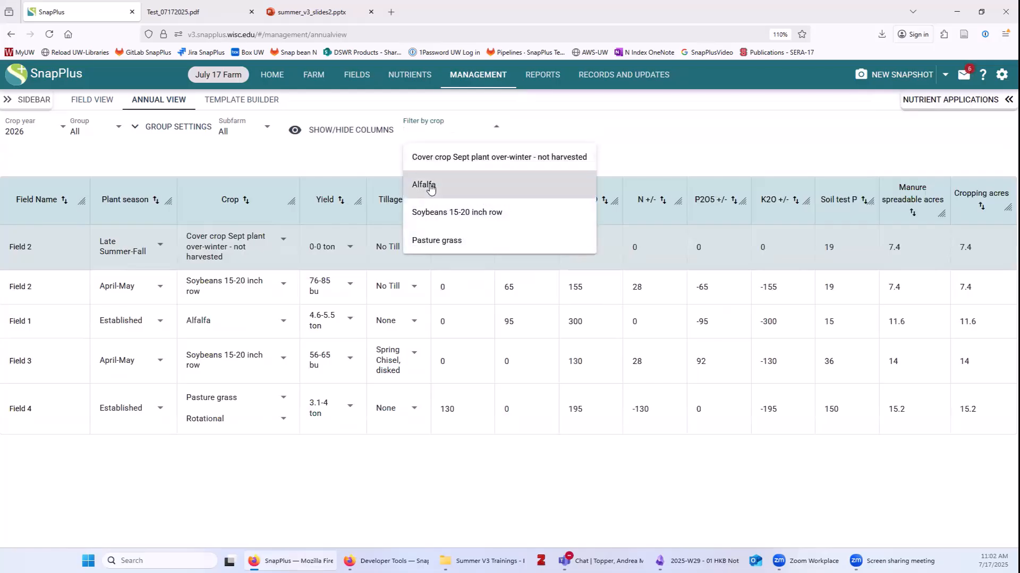
click(430, 186)
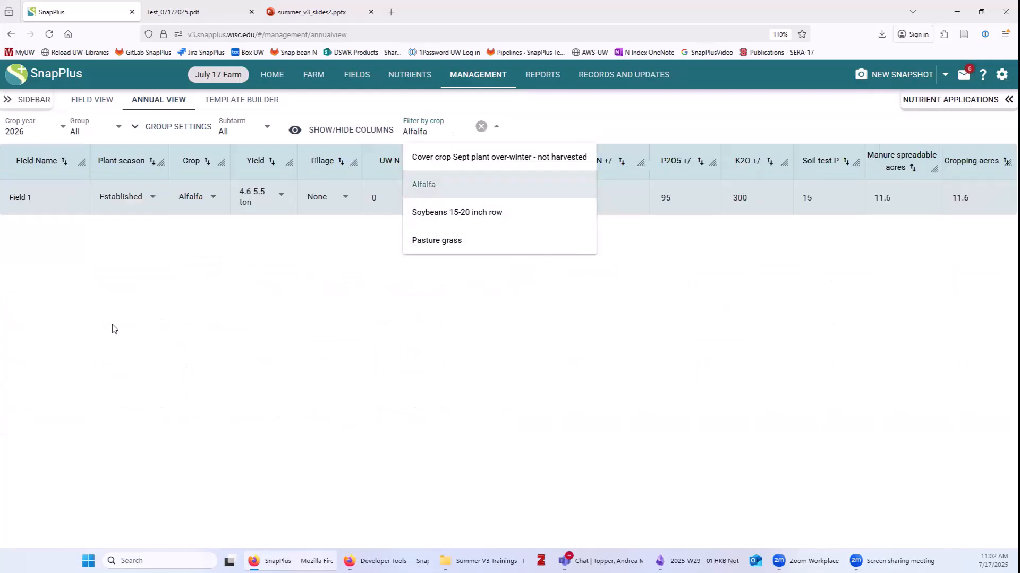
click(239, 285)
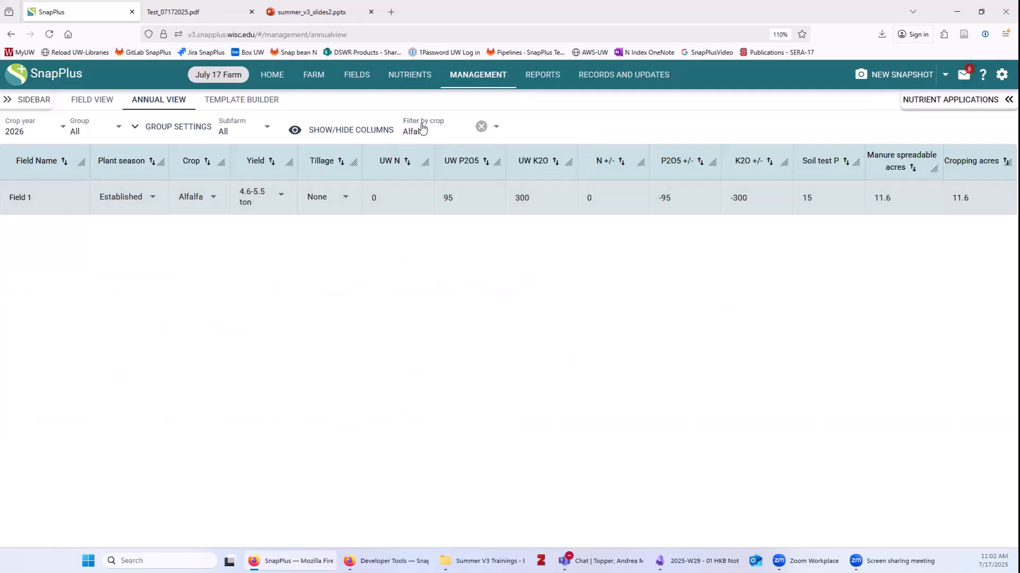
click(481, 127)
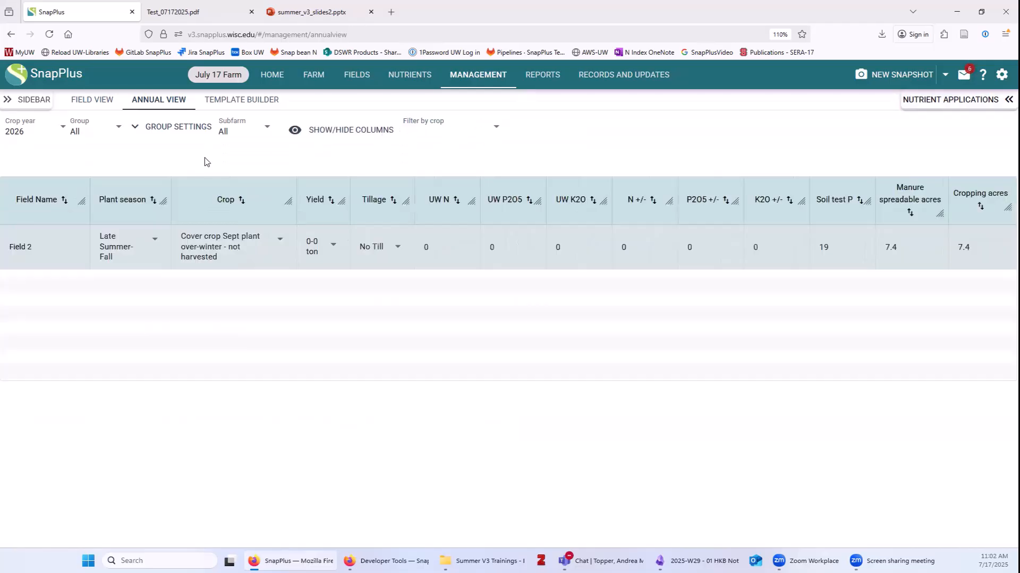
Filter the field list to the Bucky's subfarm and open the Template Builder.
click(250, 130)
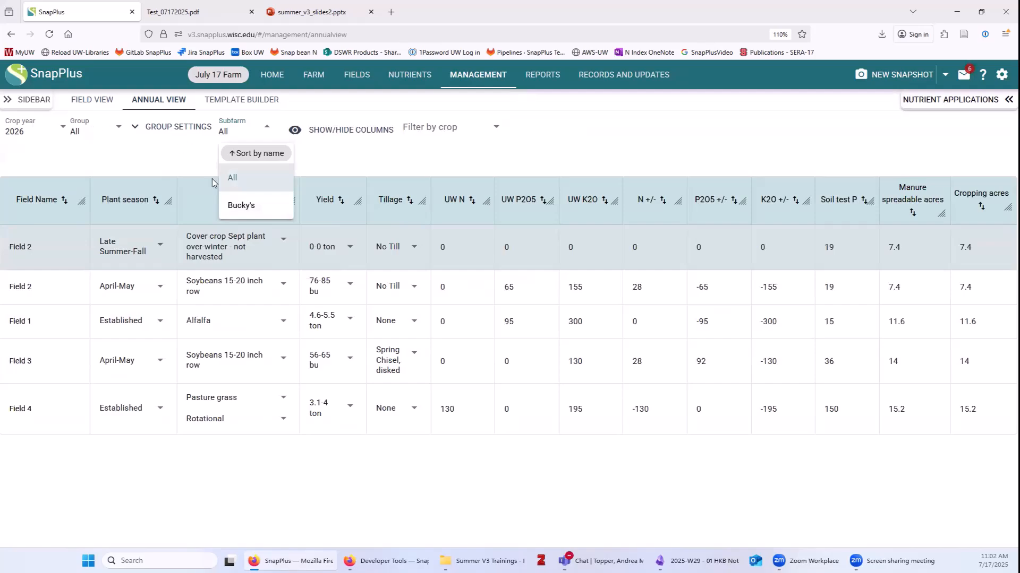
click(251, 207)
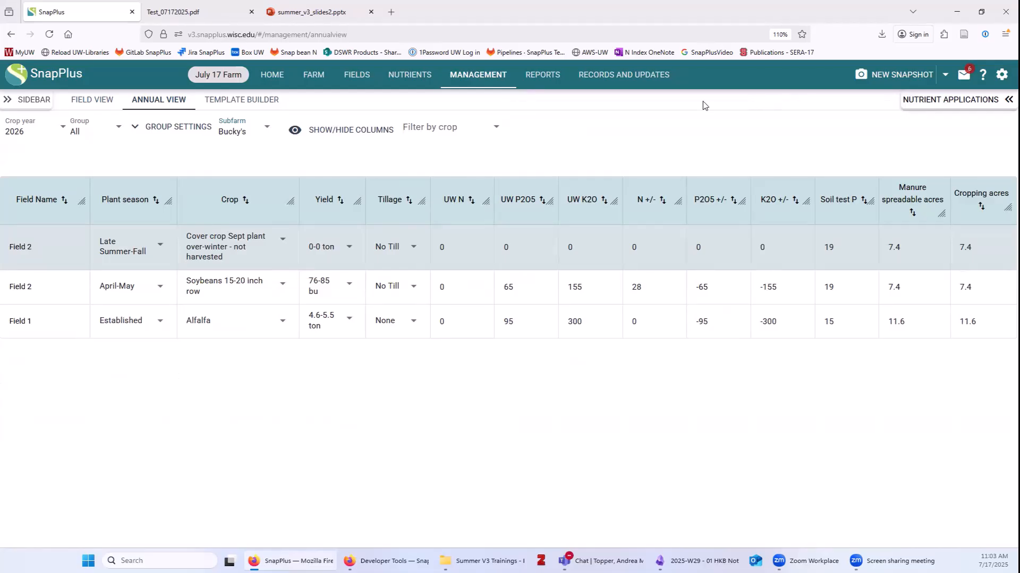
click(251, 101)
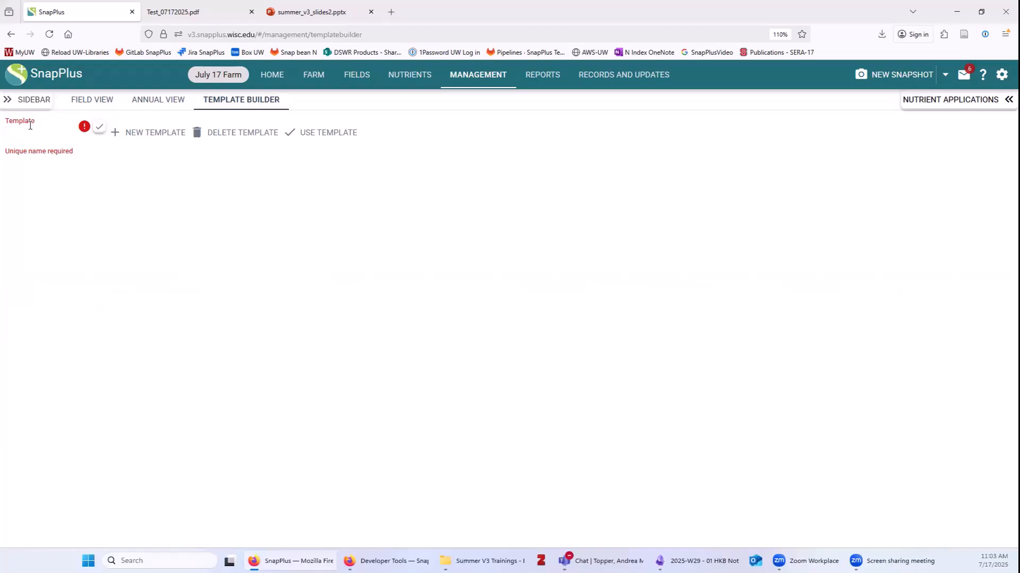
Name the template Cg-Sg and set year 1 to April-May Corn grain, 191-210 bu, No Till.
key(Return)
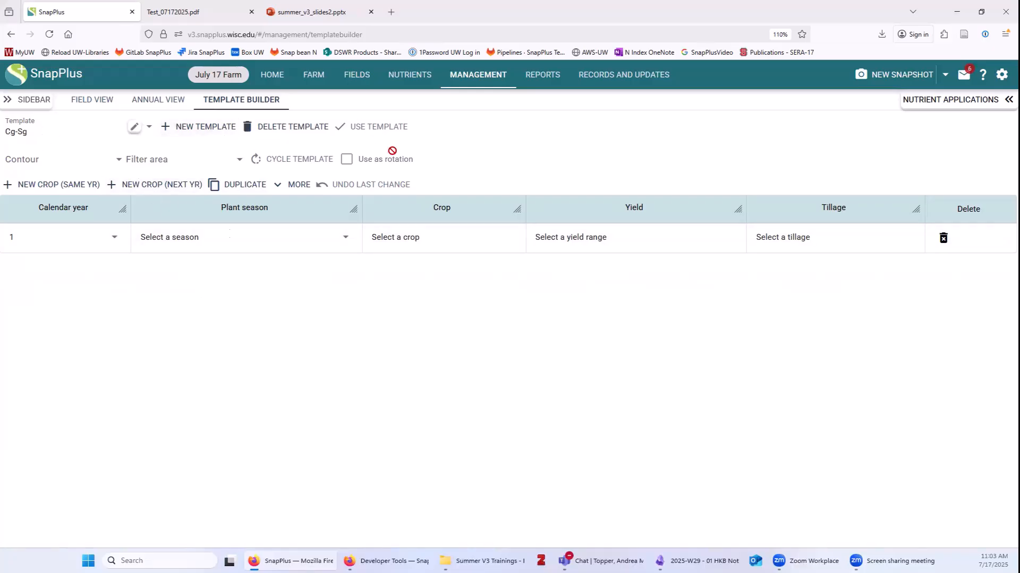
click(201, 237)
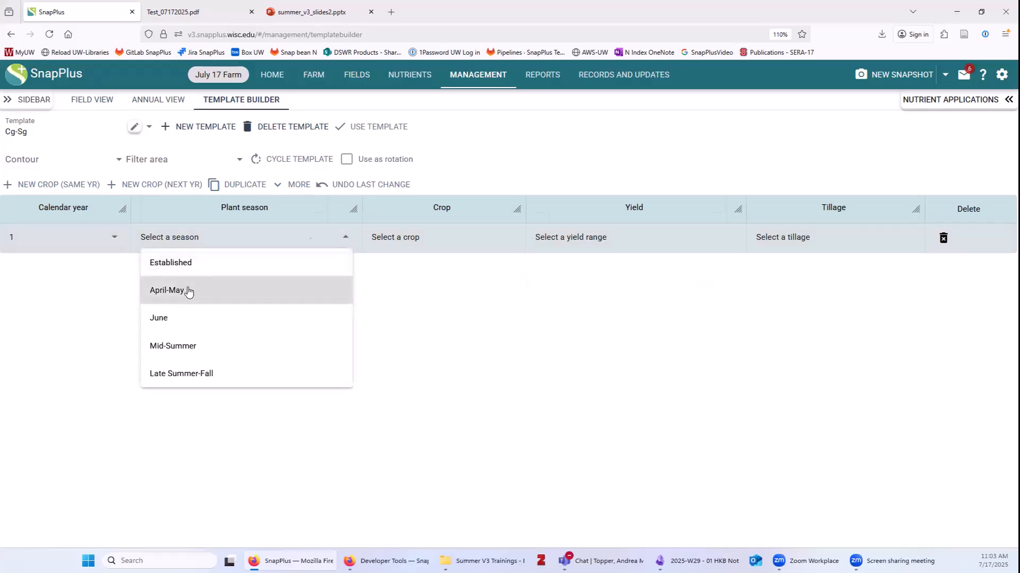
click(191, 291)
click(404, 240)
click(376, 320)
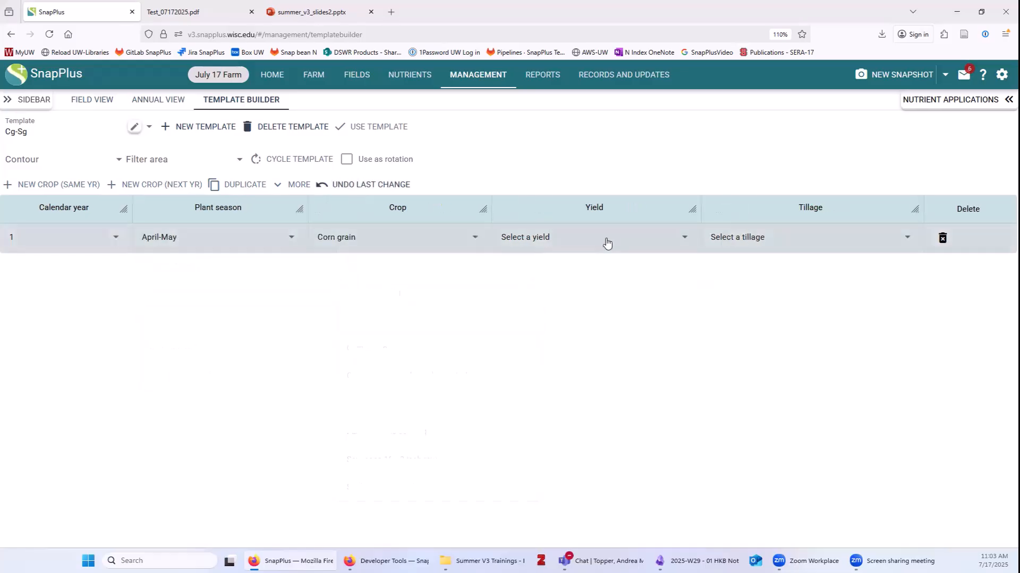
click(605, 242)
click(536, 429)
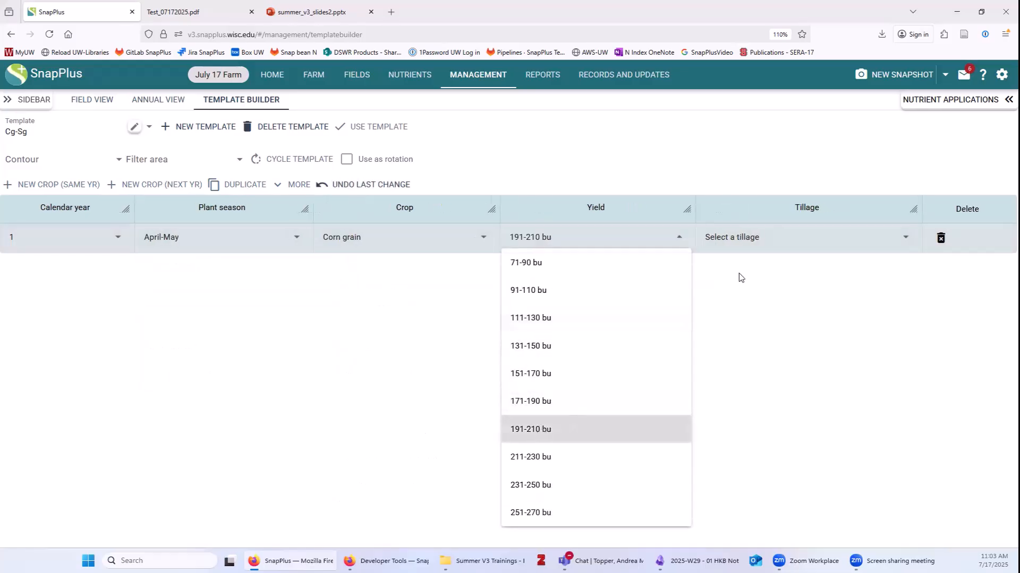
click(770, 237)
click(731, 428)
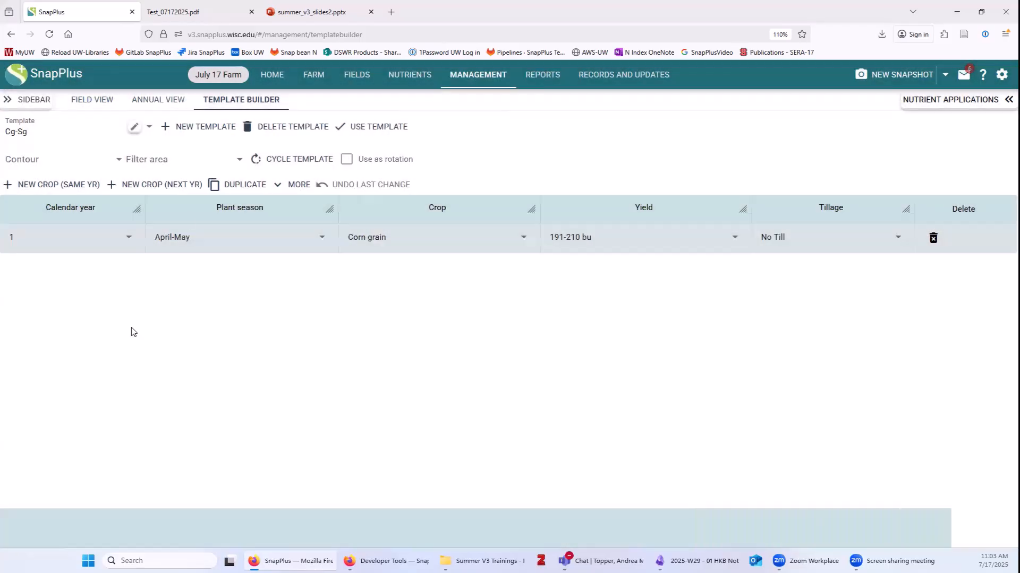
Add year 2 as April-May Soybeans 15-20 inch row, 76-85 bu, No Till.
click(168, 185)
click(200, 270)
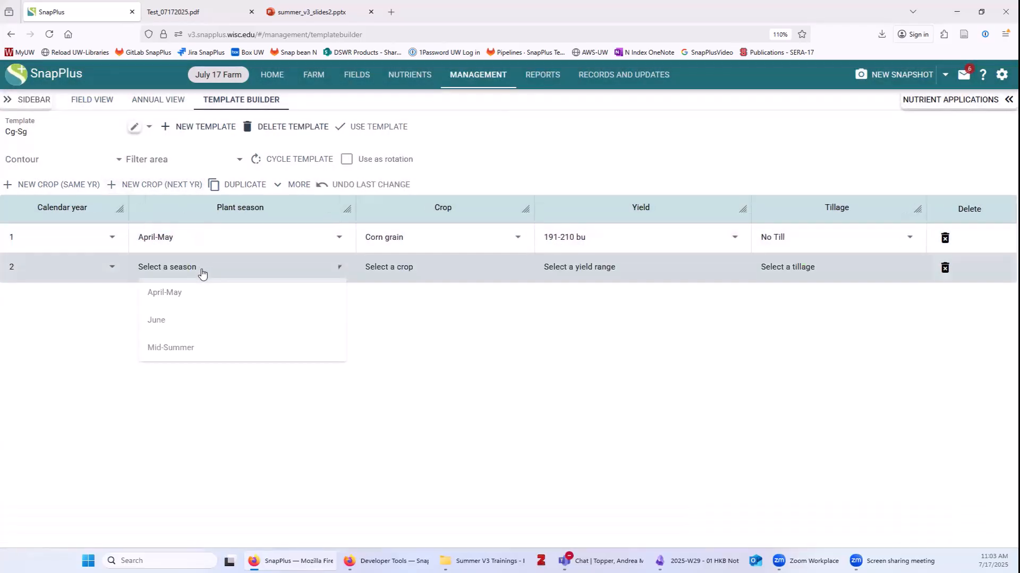
click(187, 299)
click(375, 268)
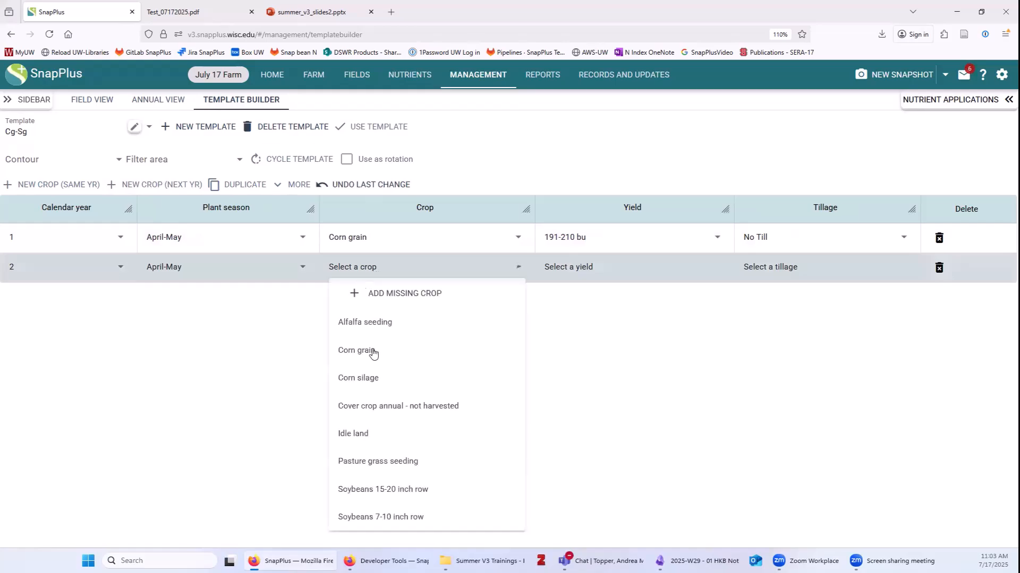
click(391, 489)
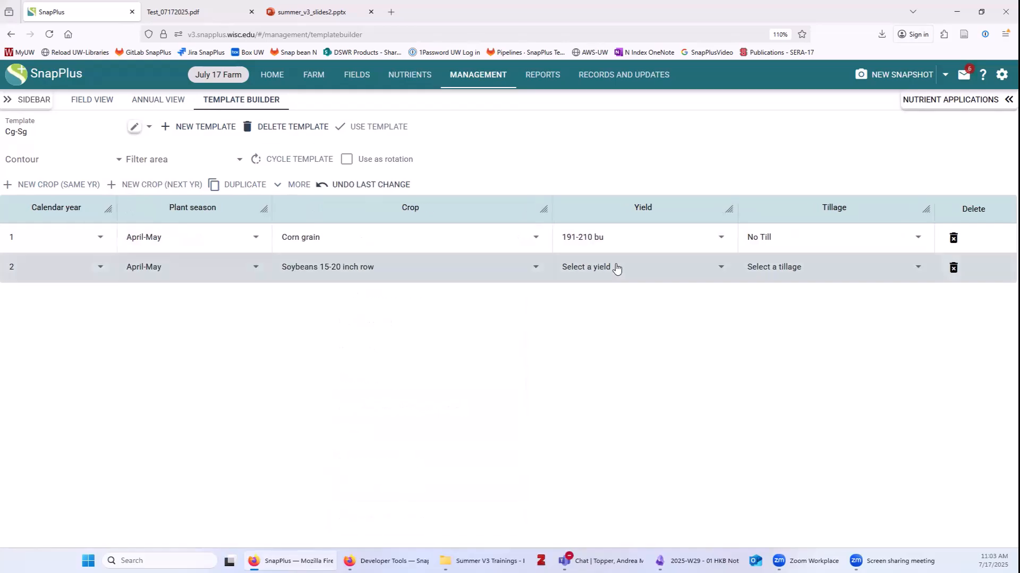
click(614, 267)
click(584, 458)
click(788, 264)
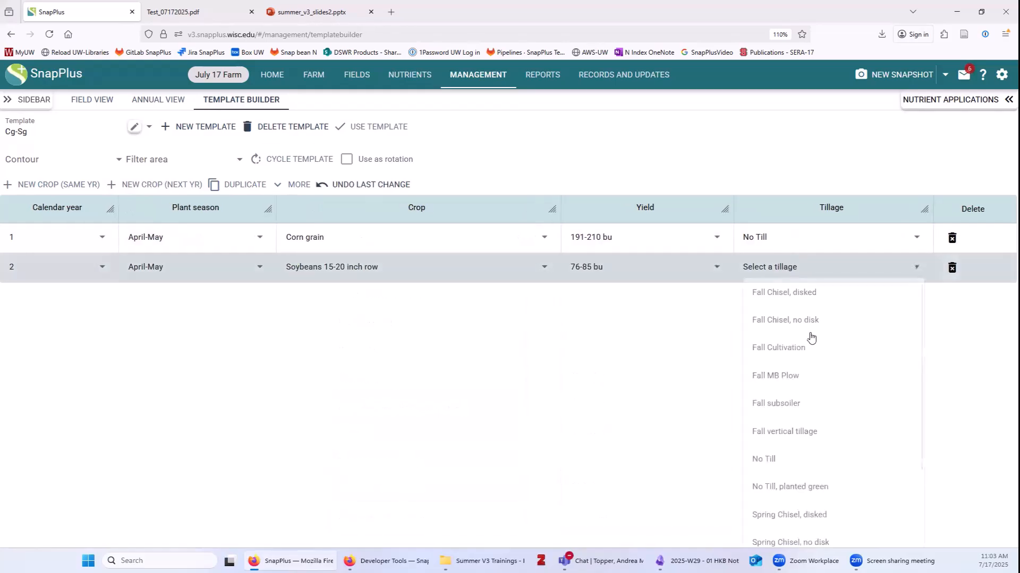
click(771, 459)
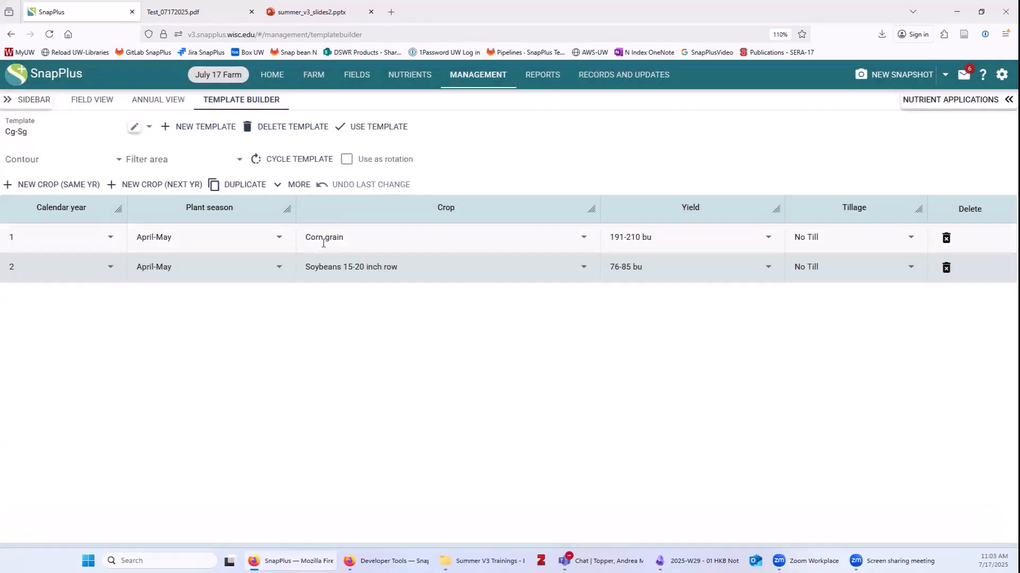
Duplicate the corn and soybean rows to the end of the sequence, making four years.
click(322, 243)
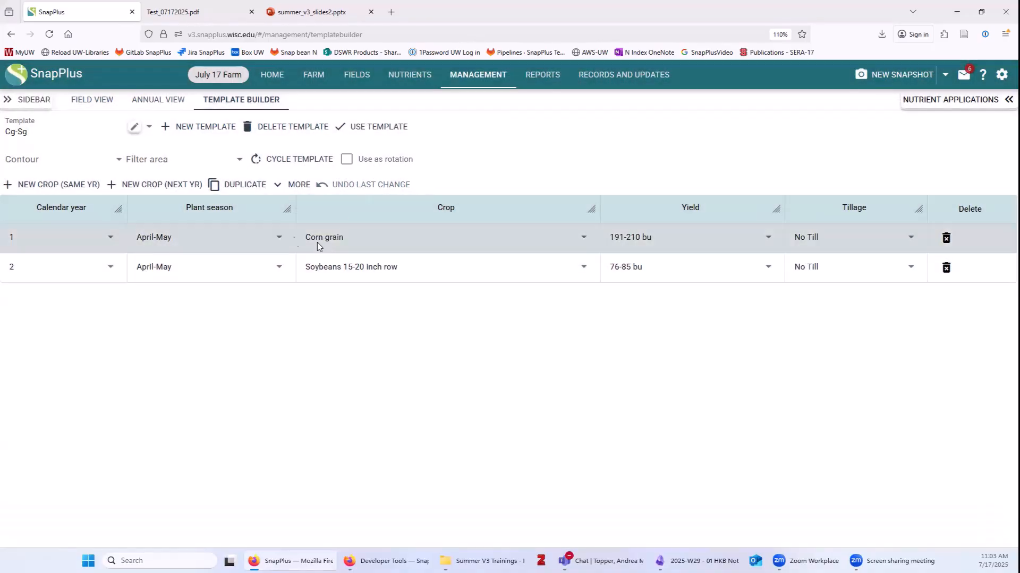
click(243, 183)
click(244, 263)
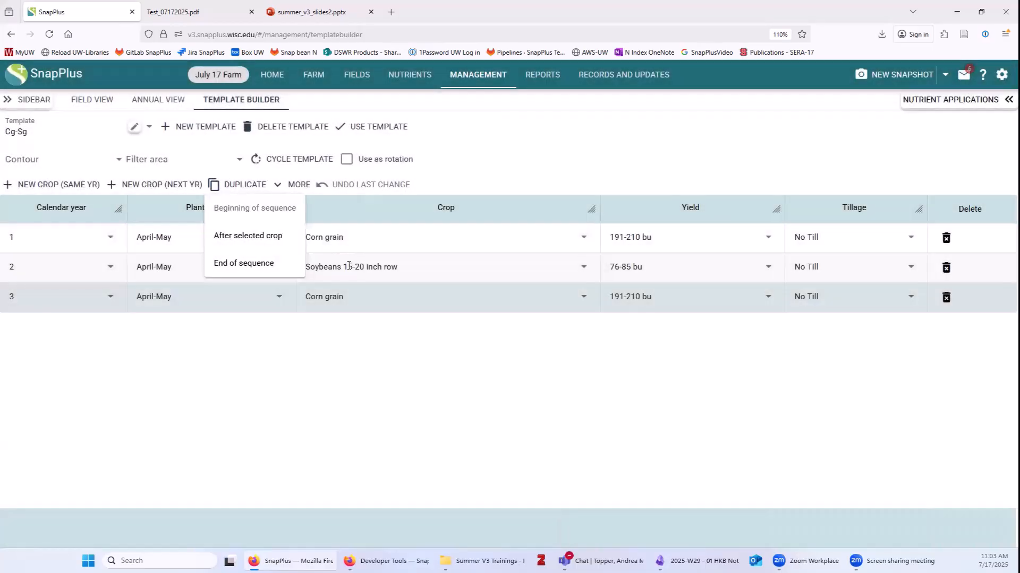
click(348, 266)
click(244, 184)
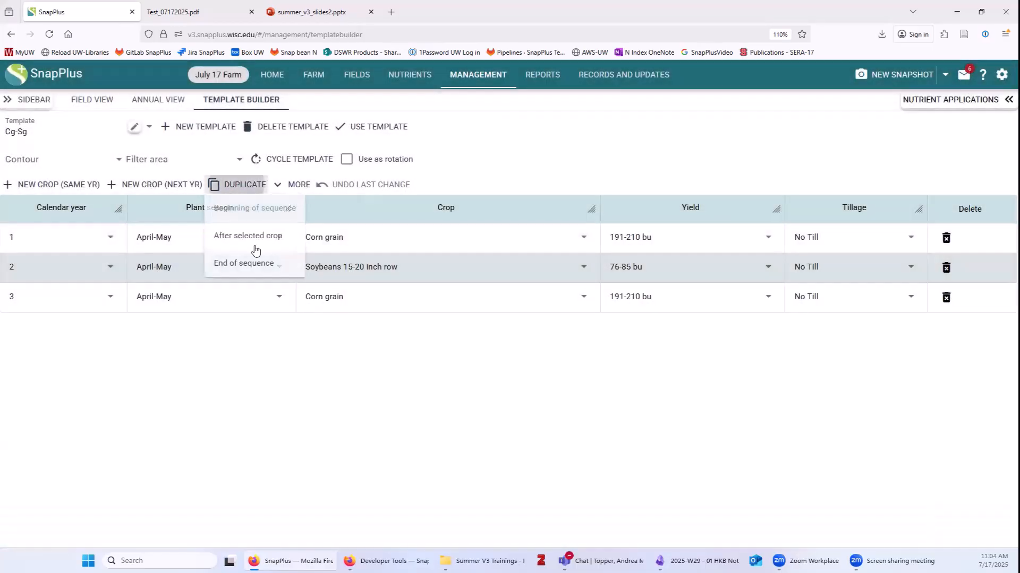
click(256, 264)
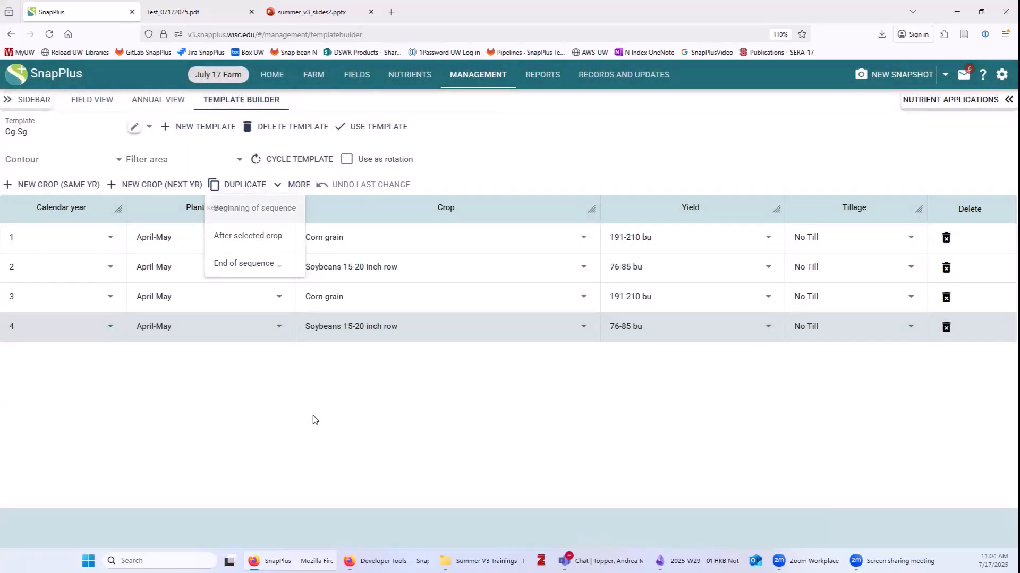
click(380, 243)
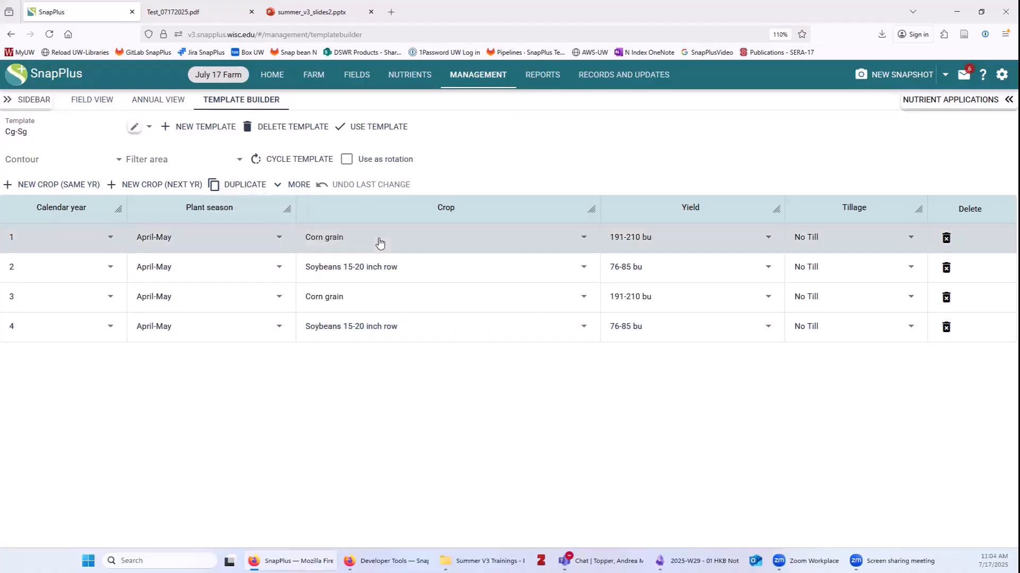
Add a Spring, unincorporated Bedded pack manure application at 10 tons/acre to the Cg-Sg template.
click(952, 104)
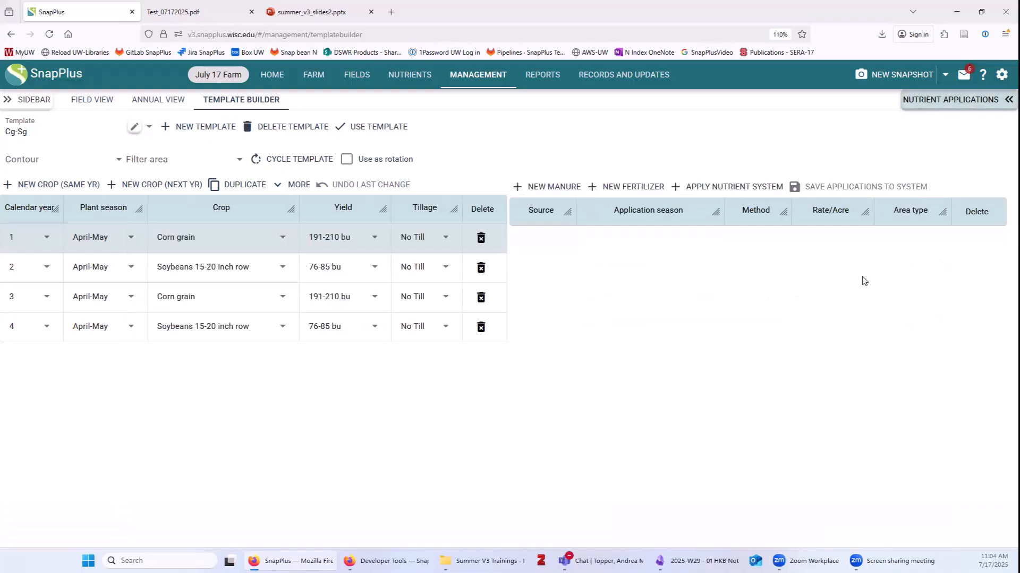
click(551, 187)
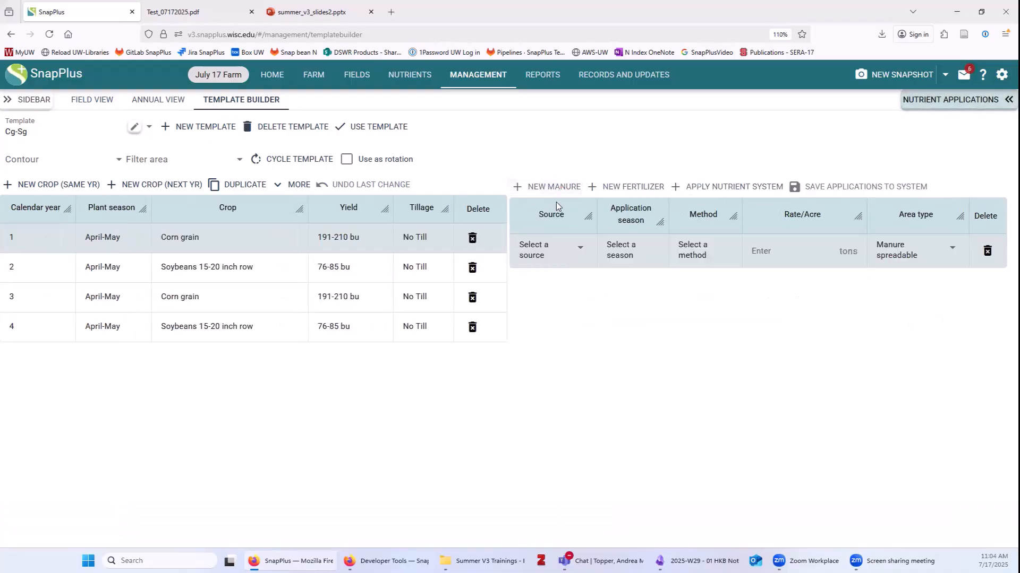
click(537, 257)
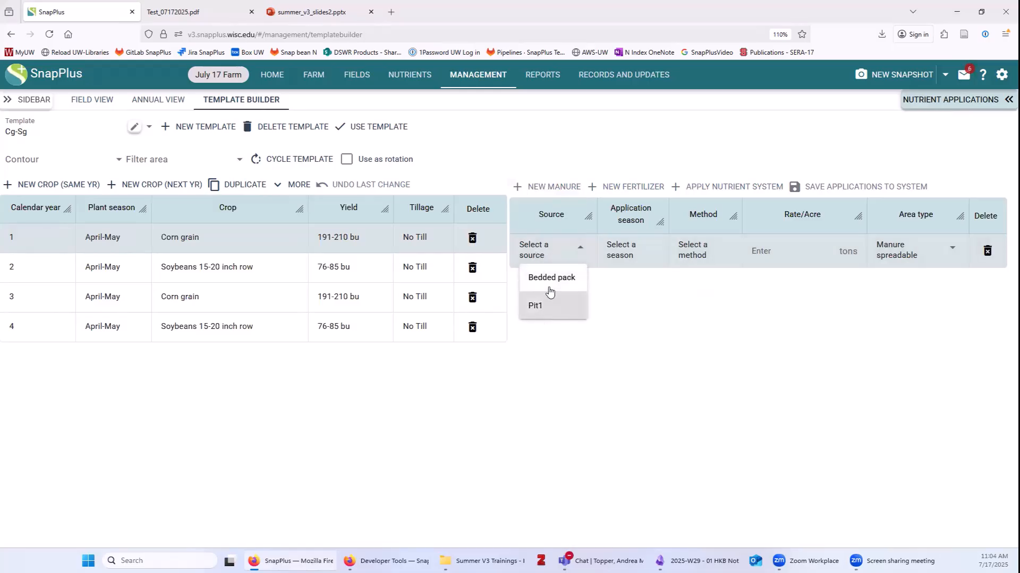
click(551, 279)
click(628, 252)
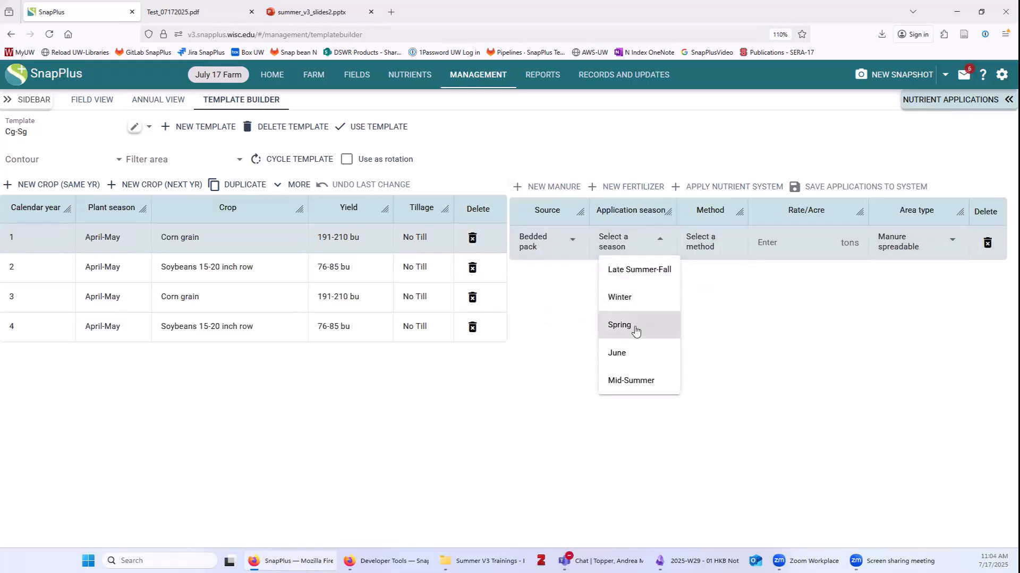
click(615, 326)
click(694, 254)
click(703, 282)
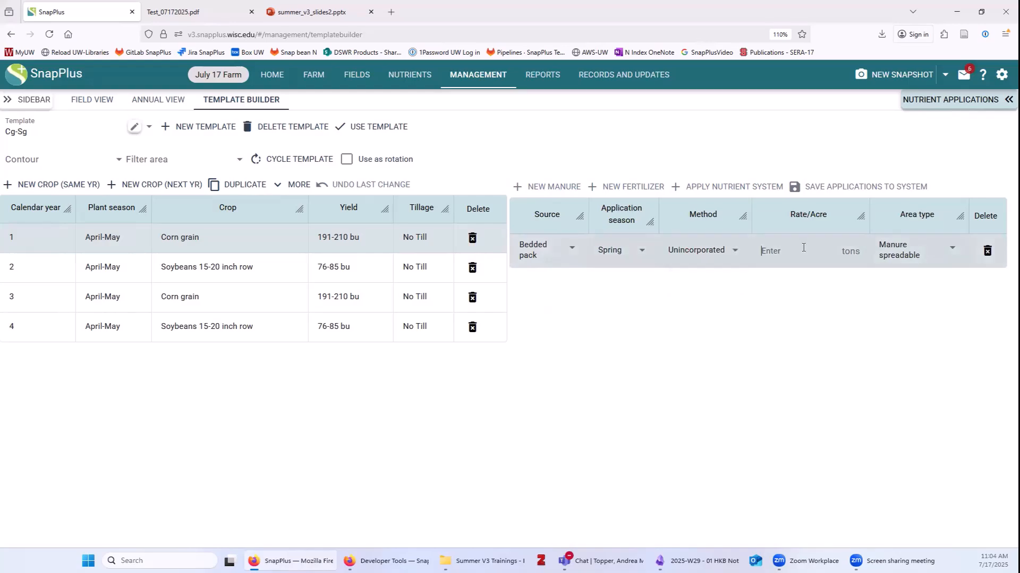
text(10)
click(737, 307)
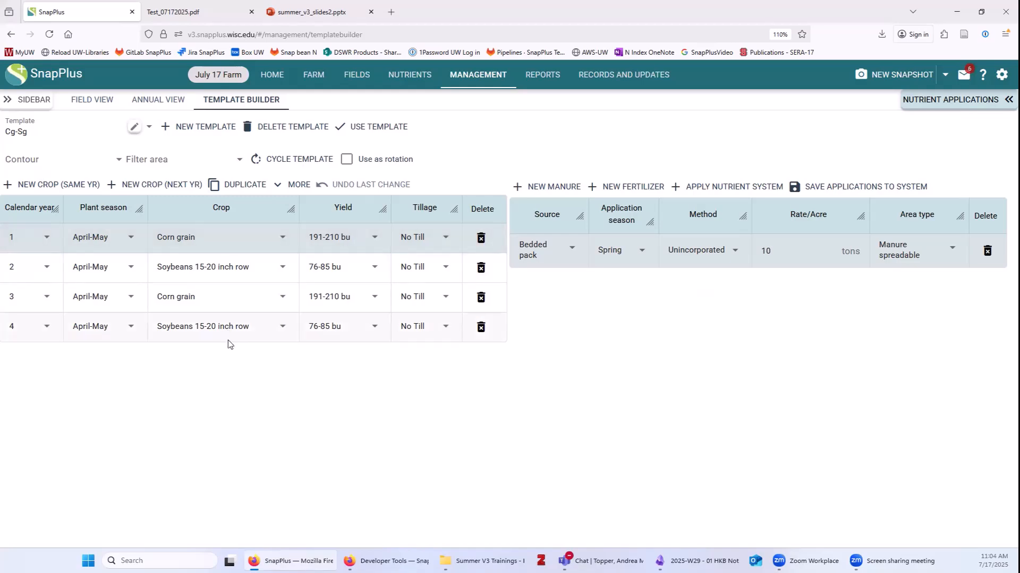
Target Cg-Sg at Field 2 and Field 3 from all subfarms, placed at end of sequence.
click(375, 130)
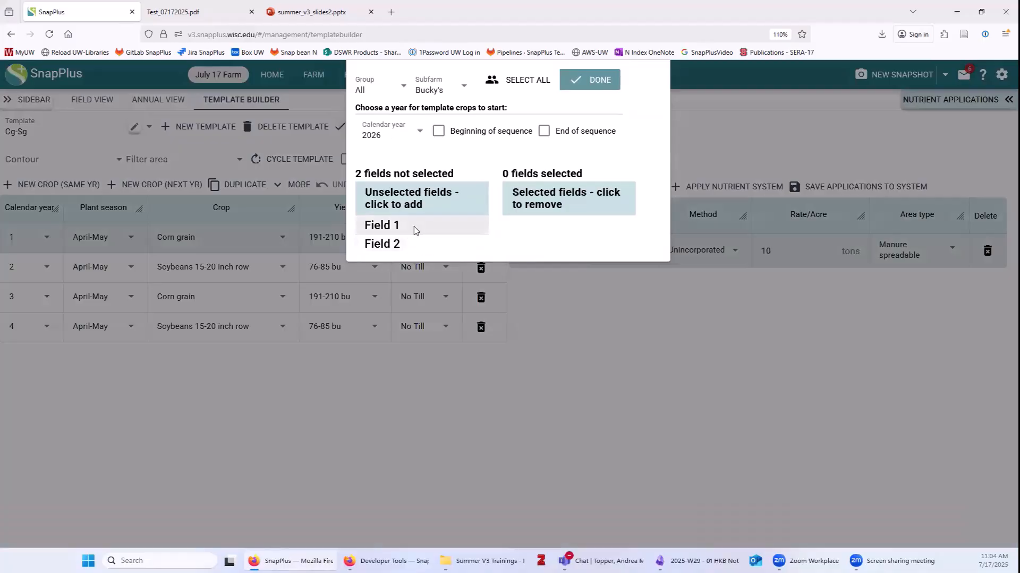
click(431, 91)
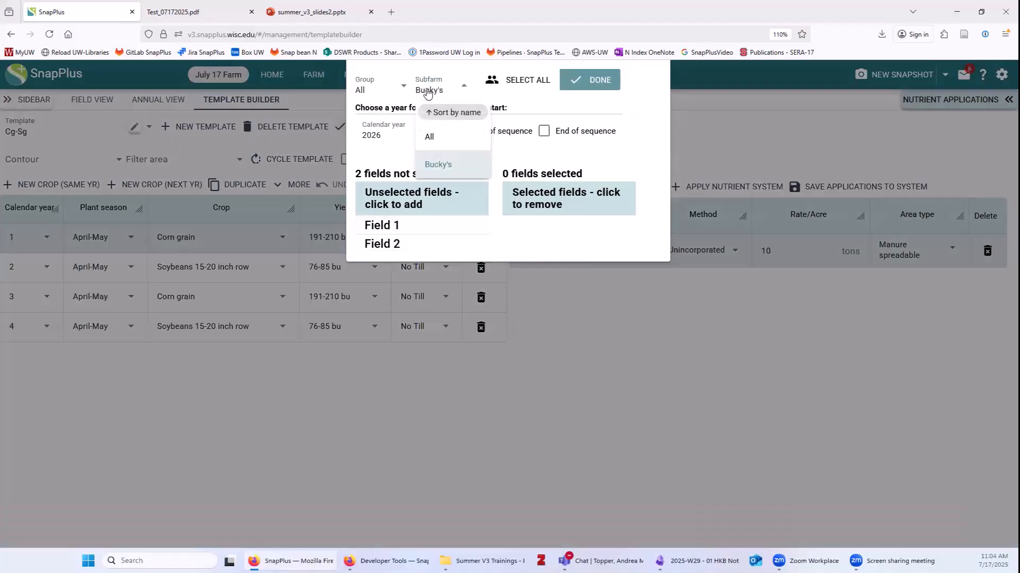
click(437, 140)
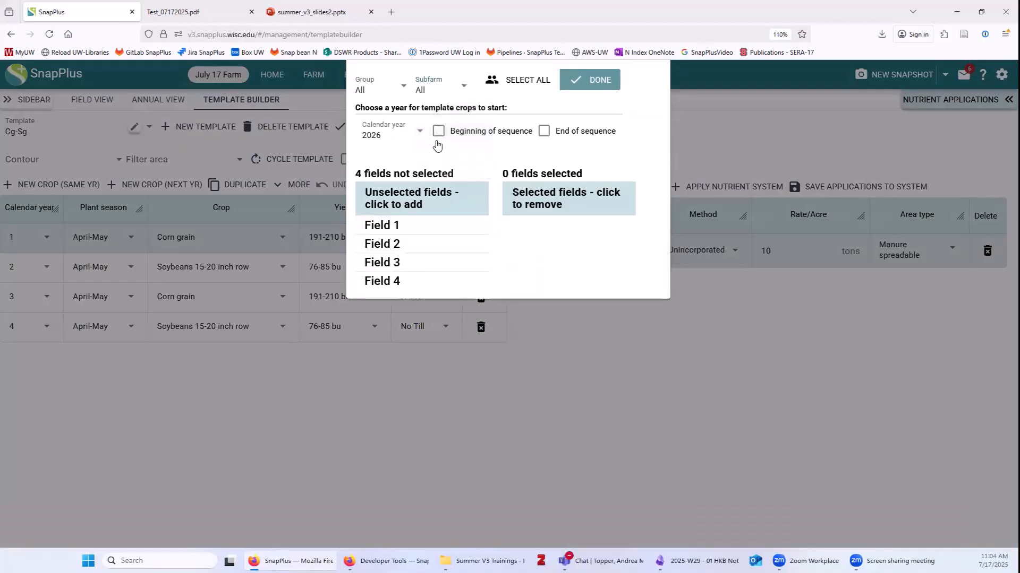
click(394, 246)
click(393, 245)
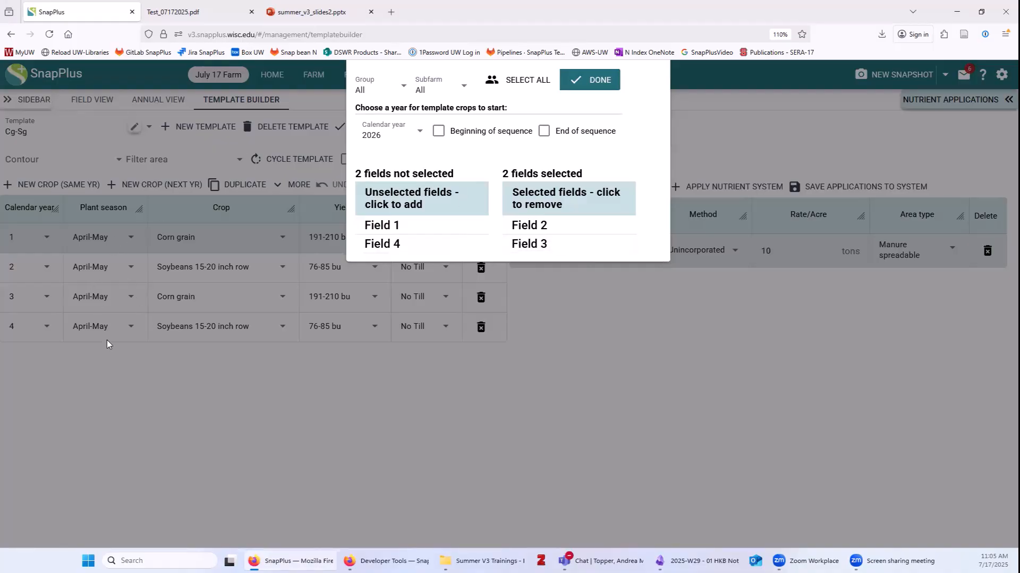
click(544, 131)
click(606, 84)
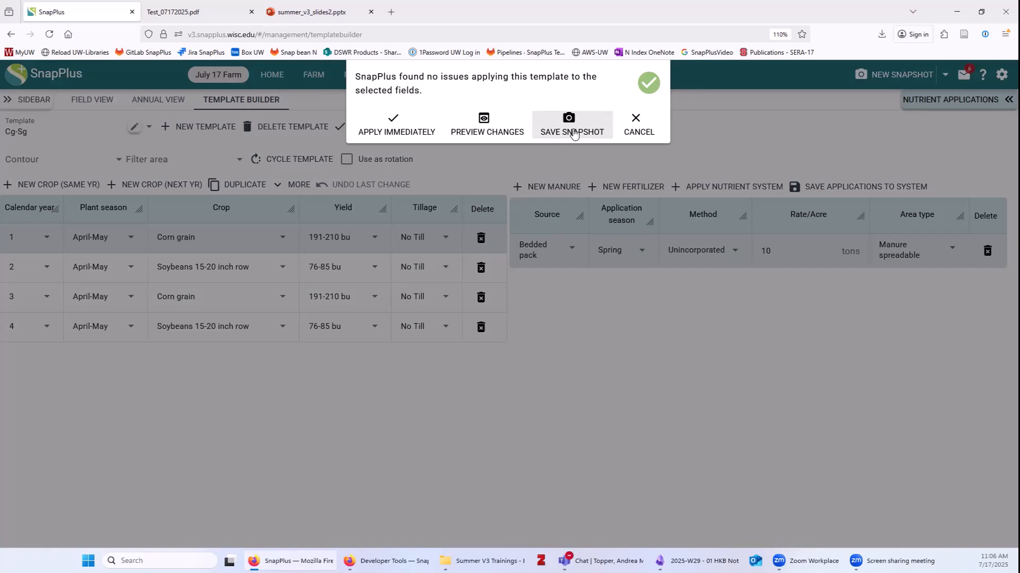
Save a snapshot and preview Field 2's changes, with Cg-Sg filling 2028–2031.
click(574, 132)
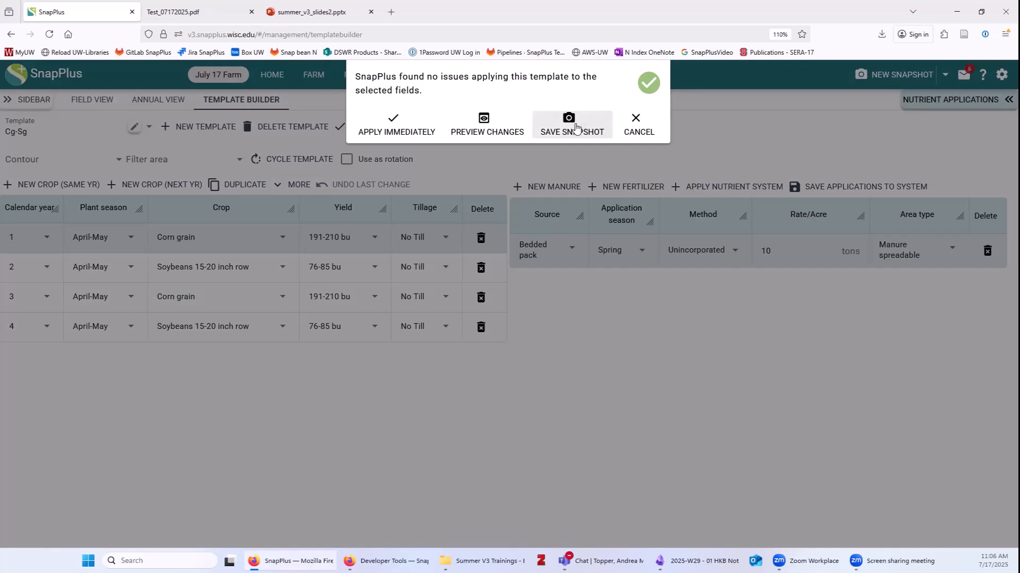
click(484, 128)
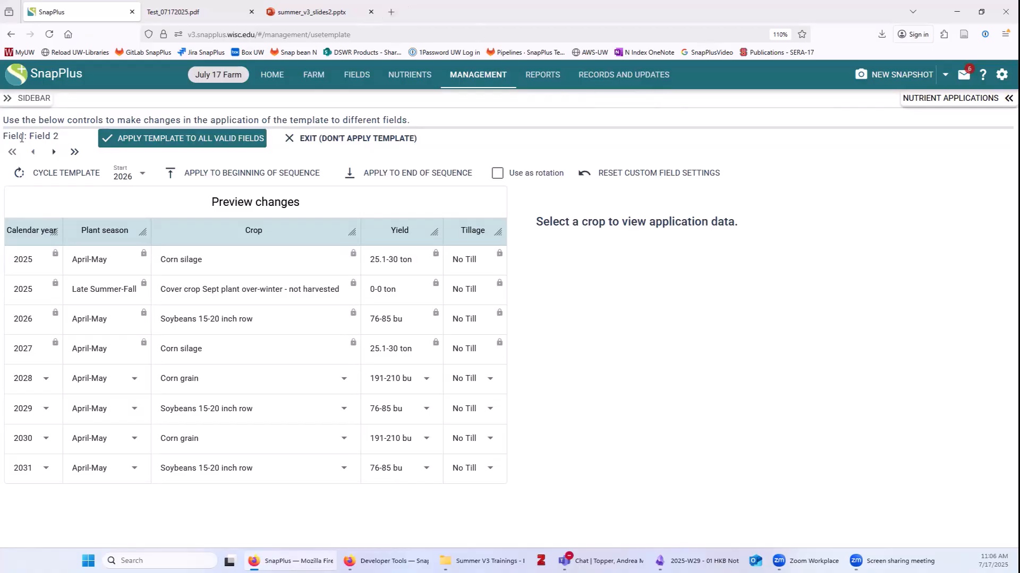
Review Field 2's 2028 corn nutrient applications and Field 3's preview, then apply Cg-Sg to all valid fields.
drag(28, 137, 62, 138)
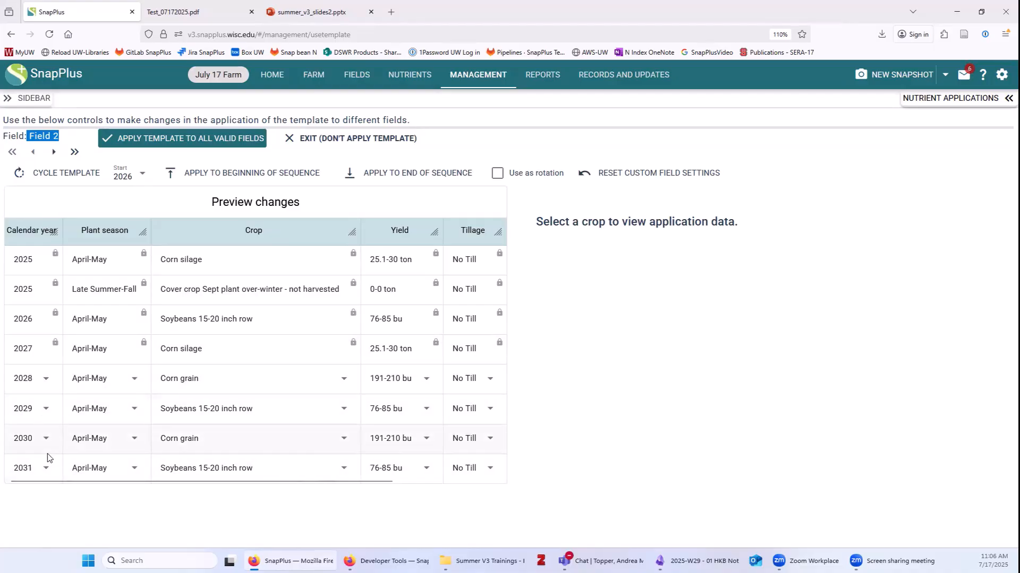
click(246, 380)
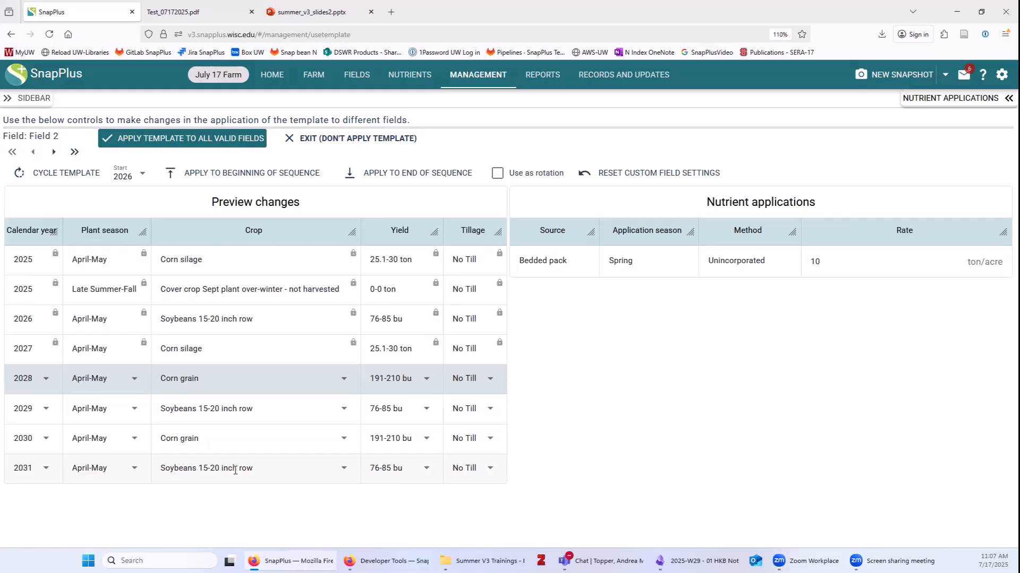
click(53, 153)
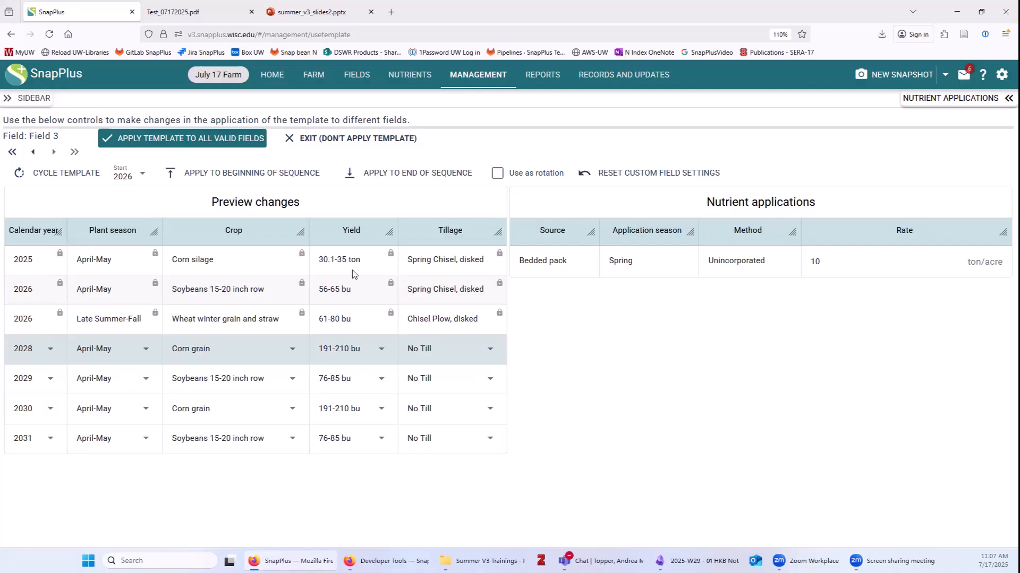
click(210, 139)
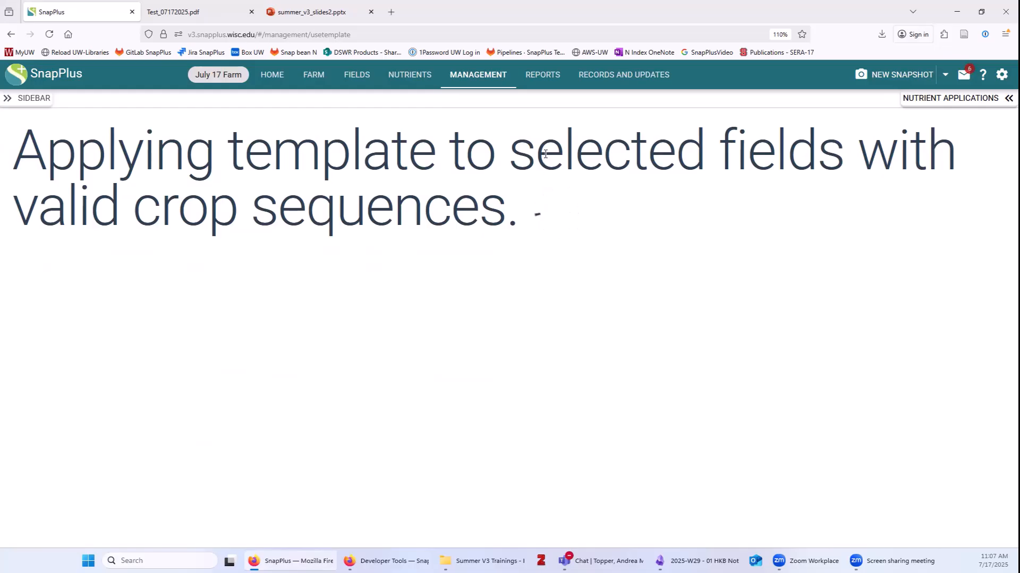
Go back to the Template Builder and bring up the Reports list.
click(478, 75)
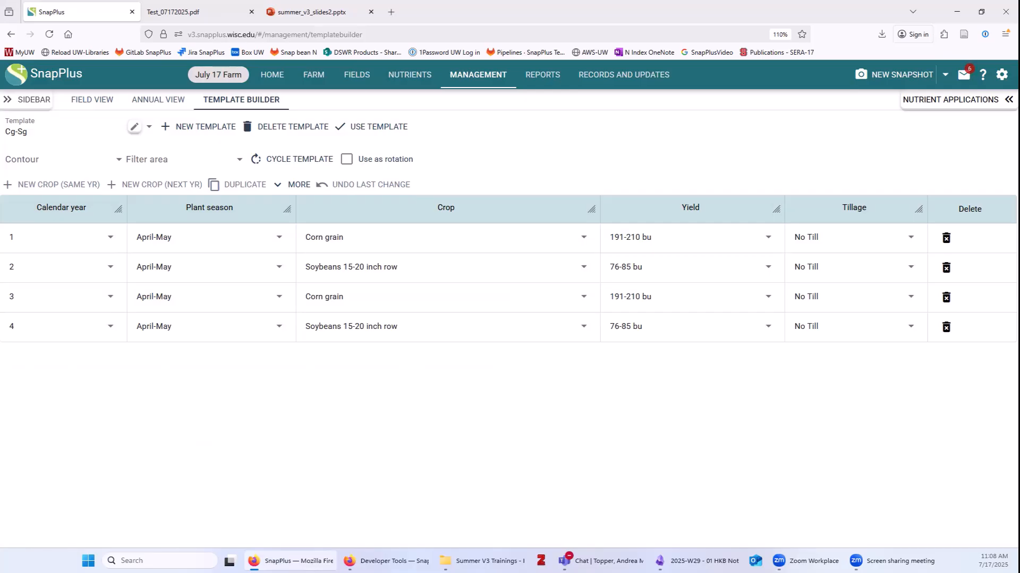
click(541, 78)
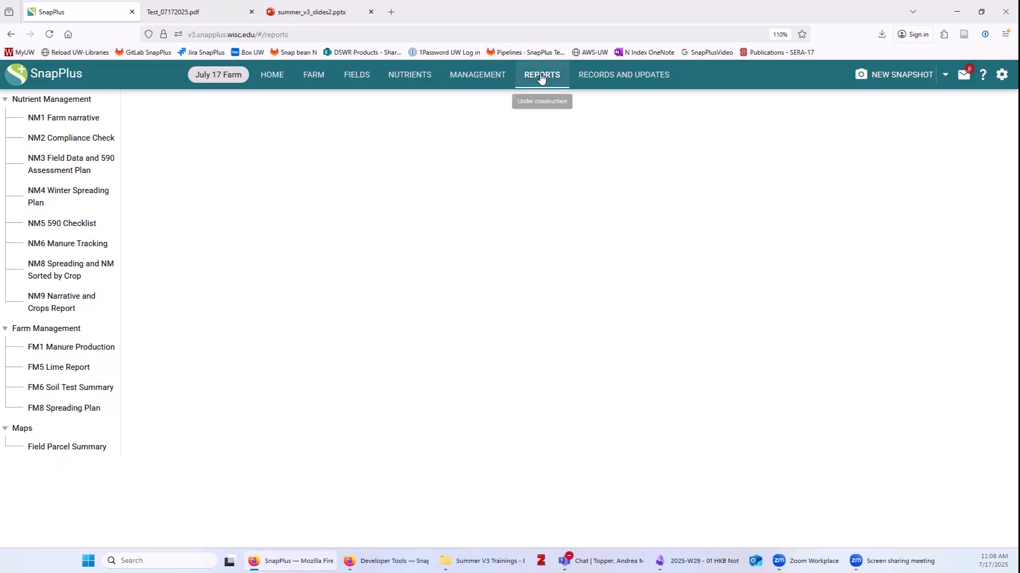
Open the NM1 Farm narrative form, set crop year 2025, and enter the operator's first and last name.
click(61, 124)
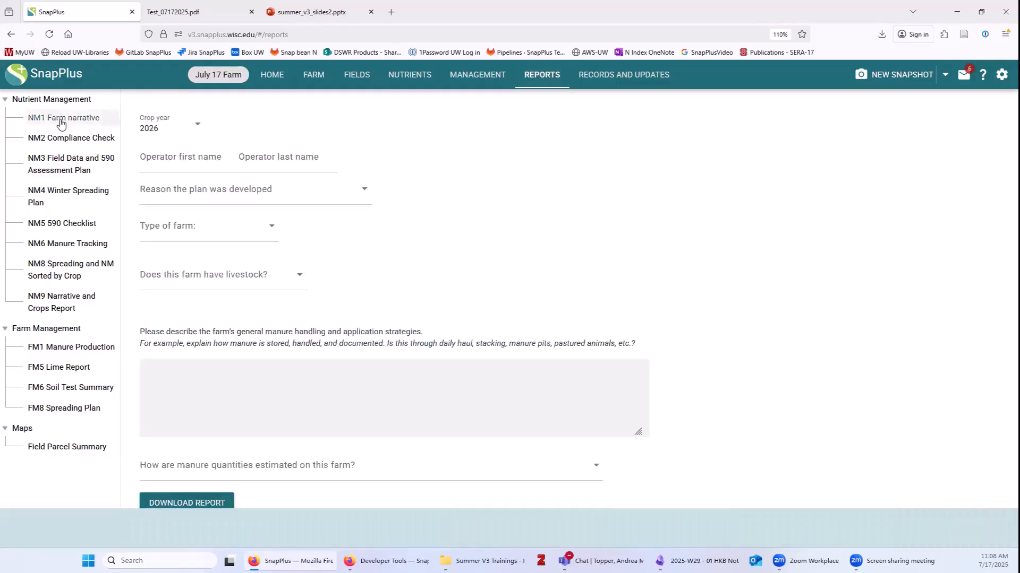
click(163, 134)
click(152, 155)
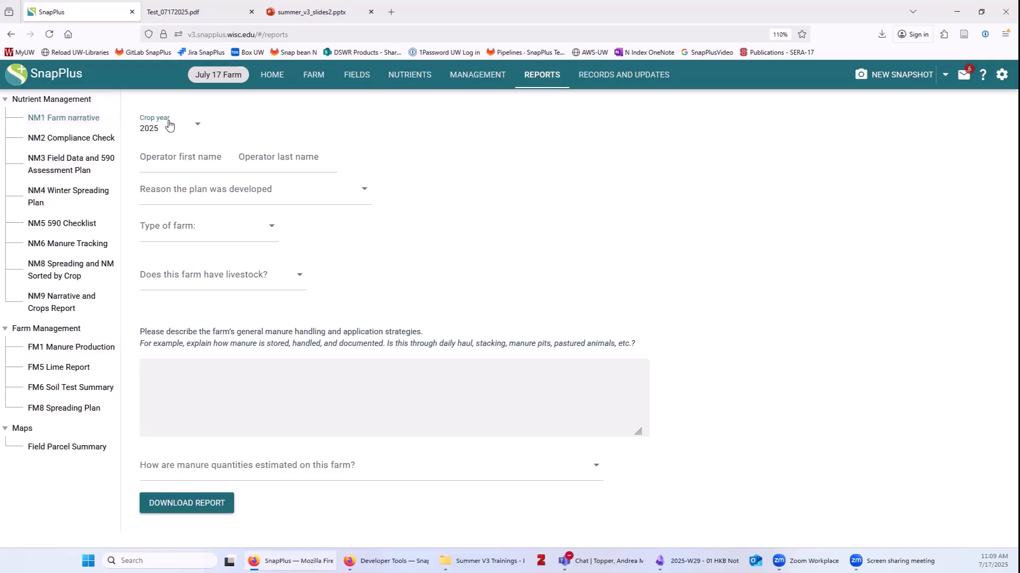
click(175, 161)
text(Buck)
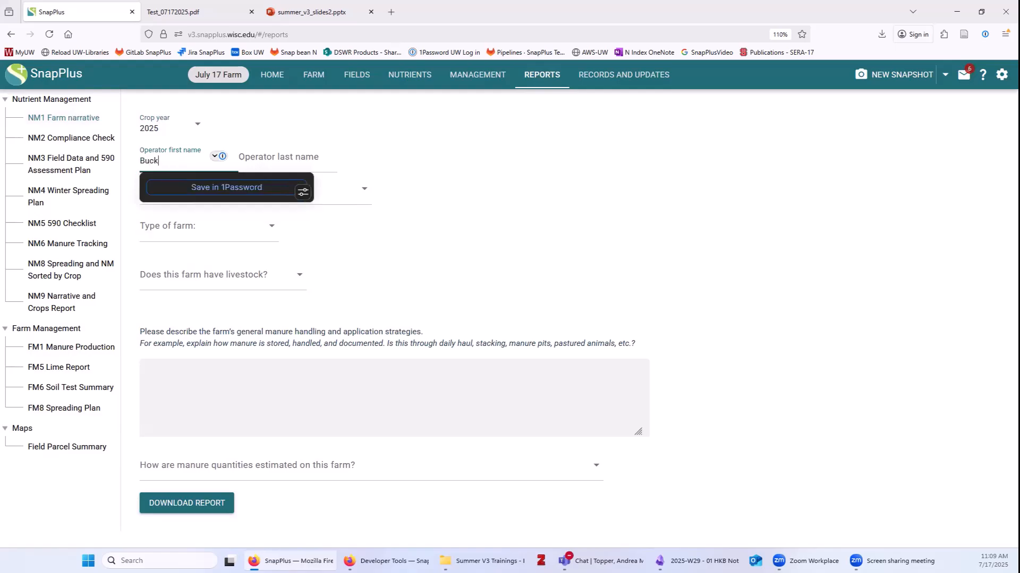
key(Tab)
text(Badge)
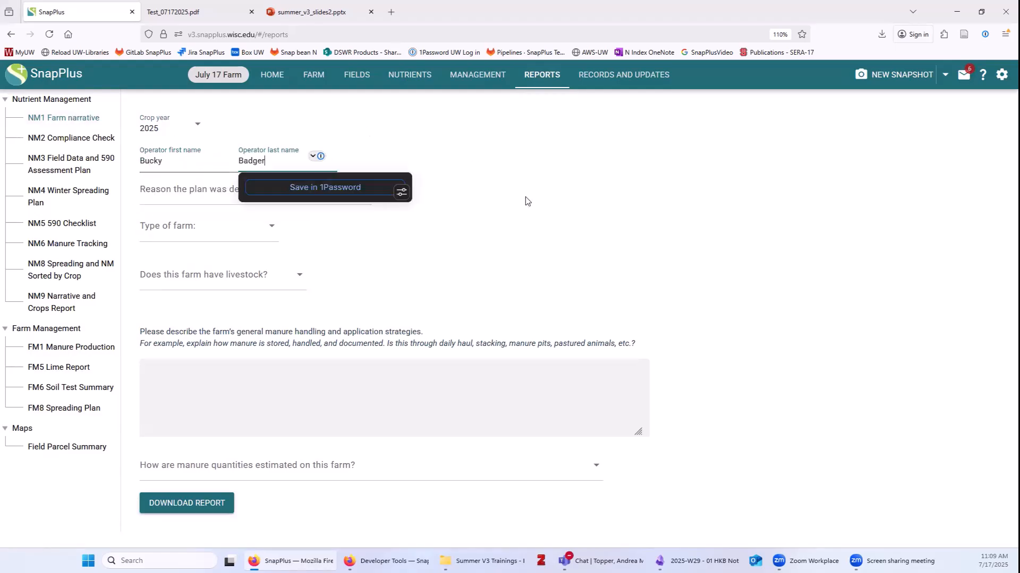
click(513, 185)
Set the plan reason to DATCP-FP or cost share and the farm type to Livestock.
click(182, 192)
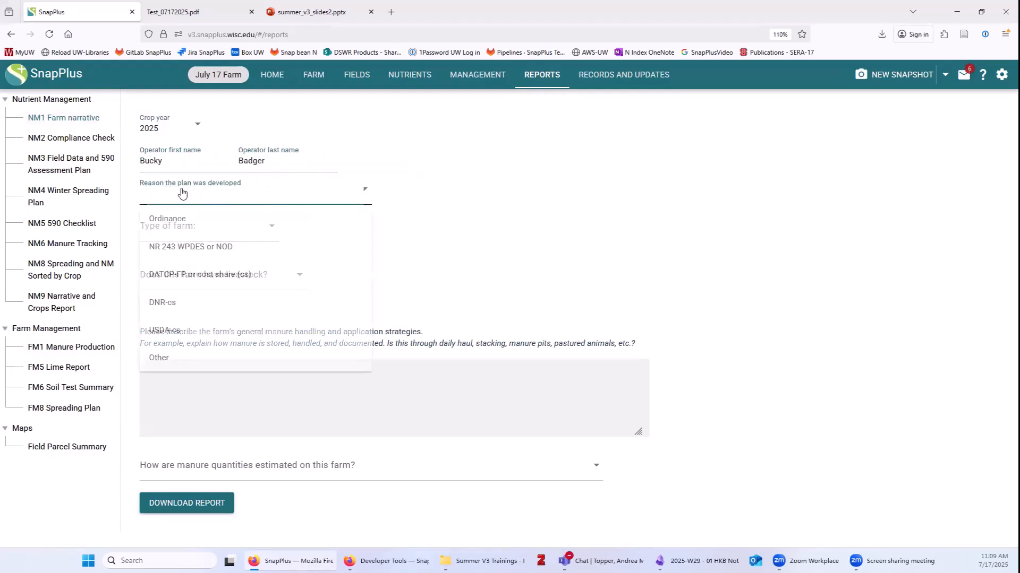
click(220, 275)
click(212, 234)
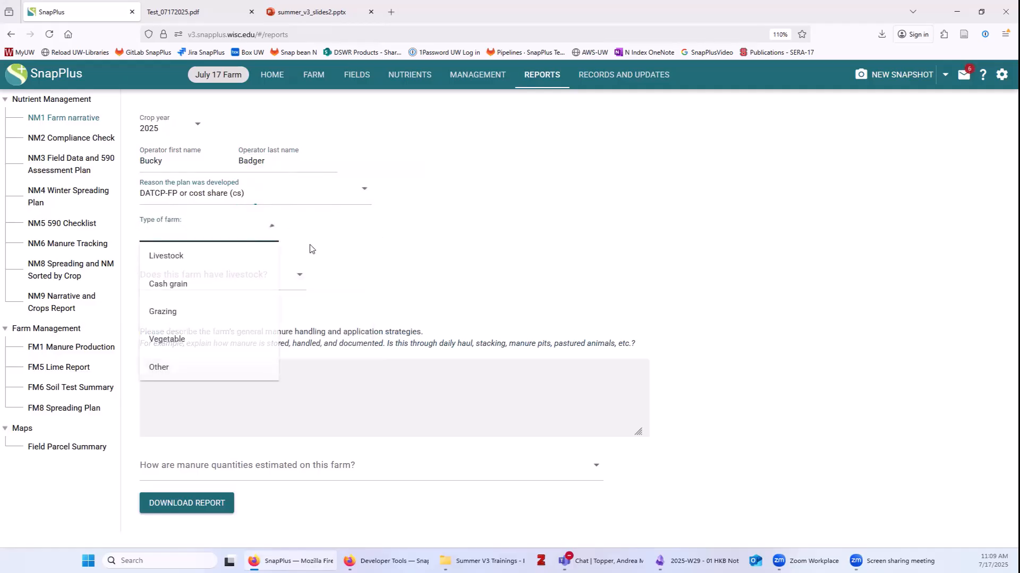
click(189, 256)
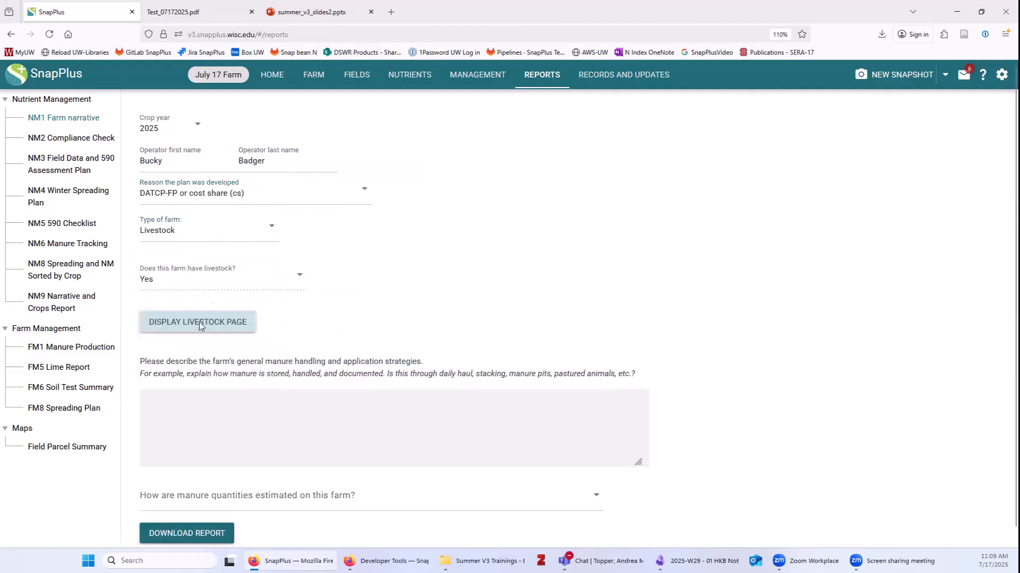
Enter 'Explanation of manure handling strategies.' and choose Livestock manure production tab in SnapPlus for estimation.
scroll(319, 371, down, 1)
click(227, 404)
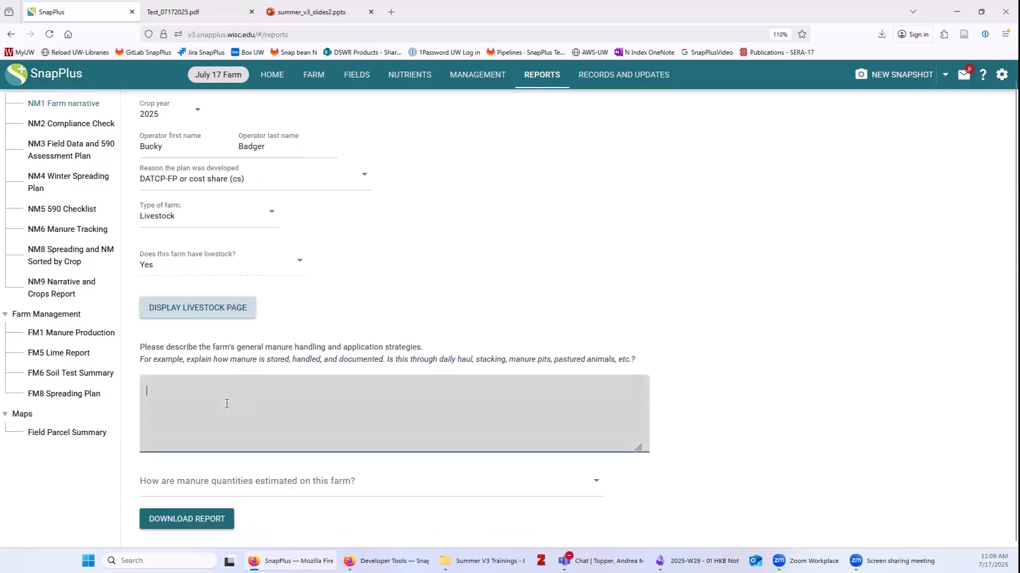
text(Expla)
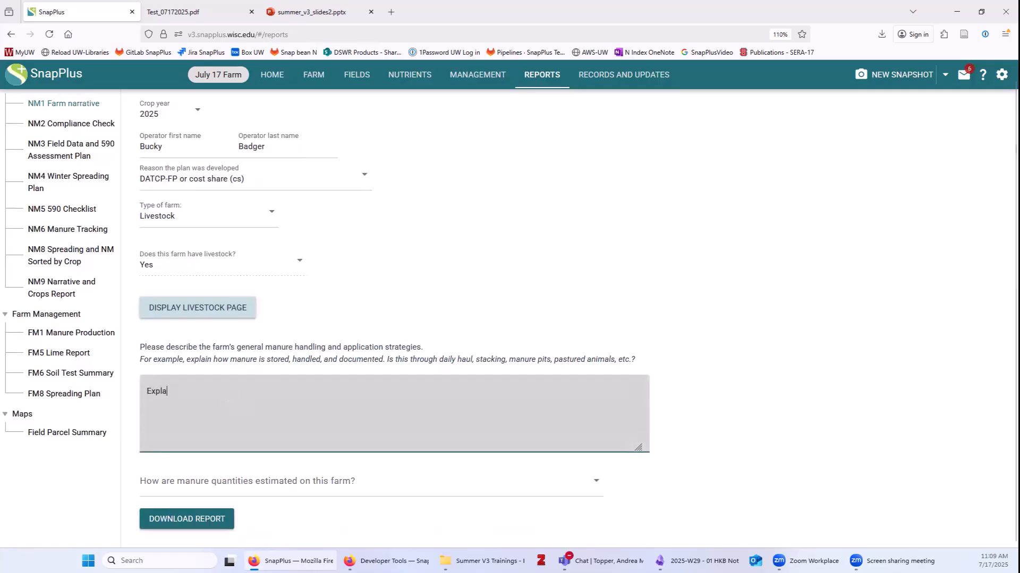
text(nation of manure handling s)
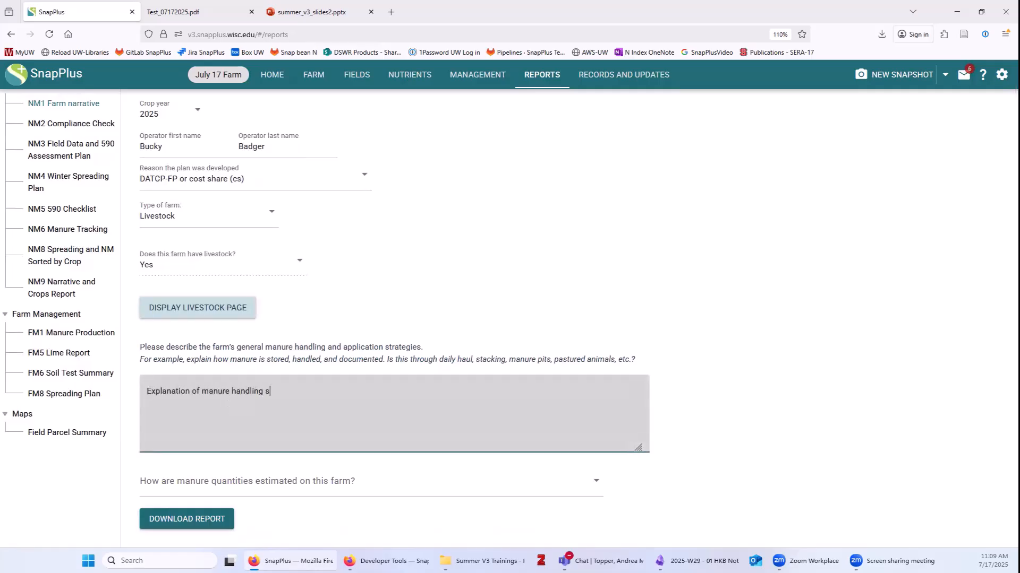
text(trategies.)
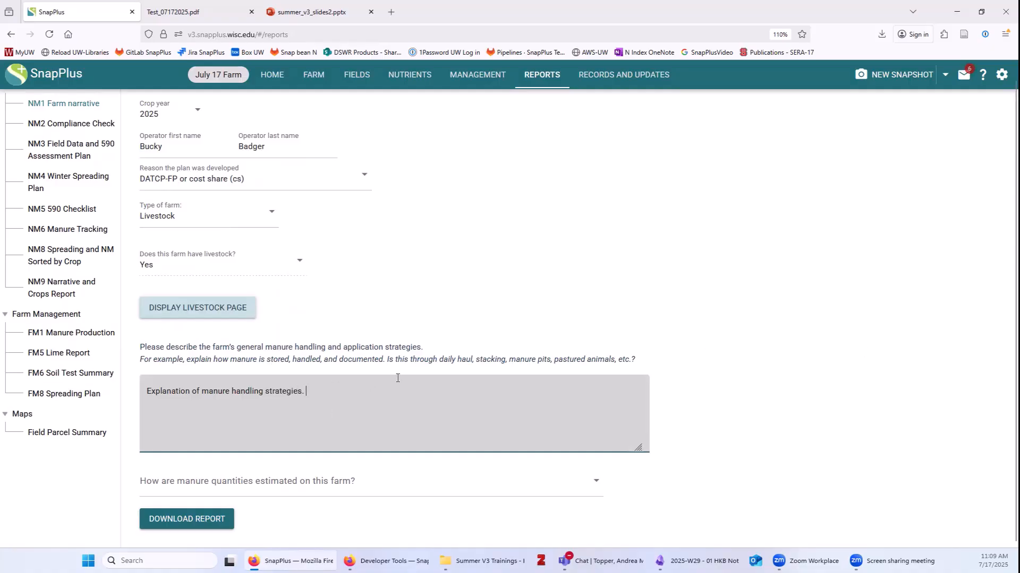
click(314, 483)
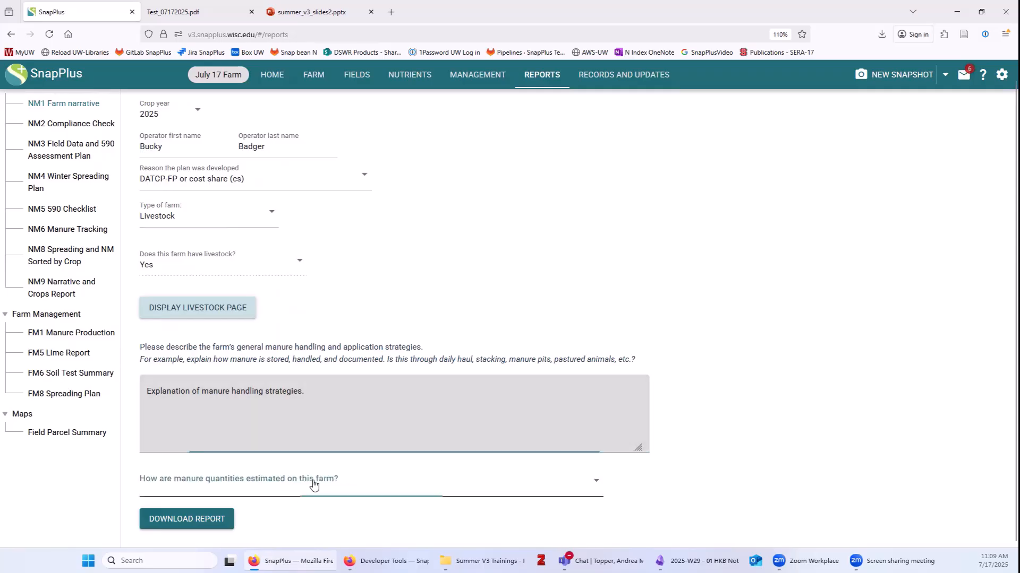
click(293, 370)
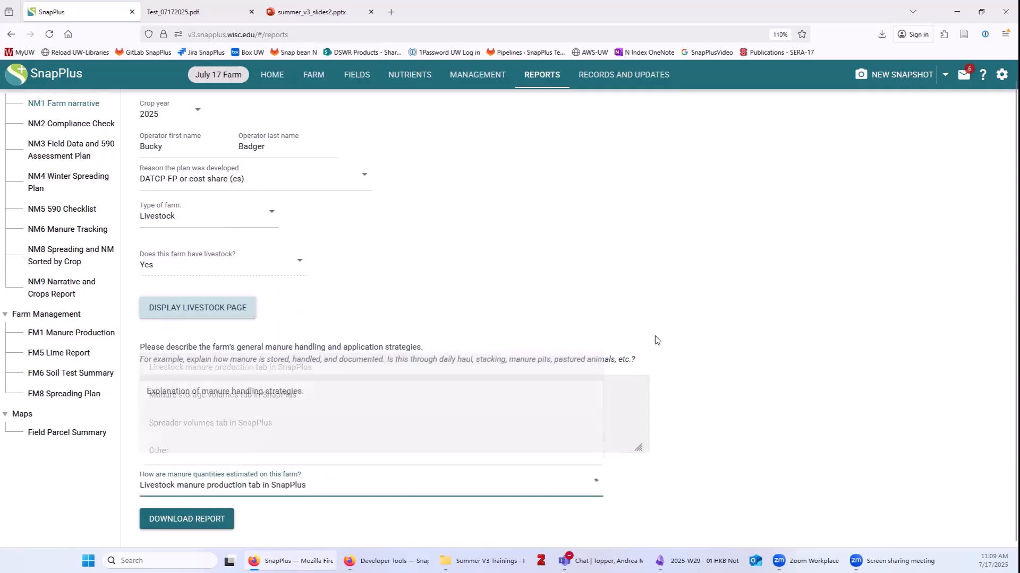
scroll(791, 308, up, 1)
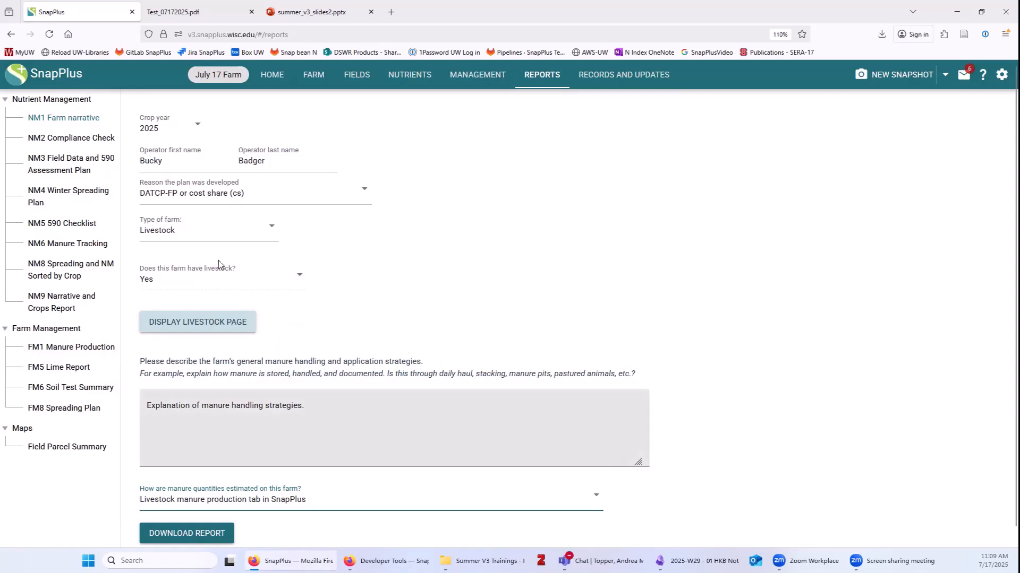
Download the farm narrative report and open the .docx from Firefox's downloads.
click(209, 536)
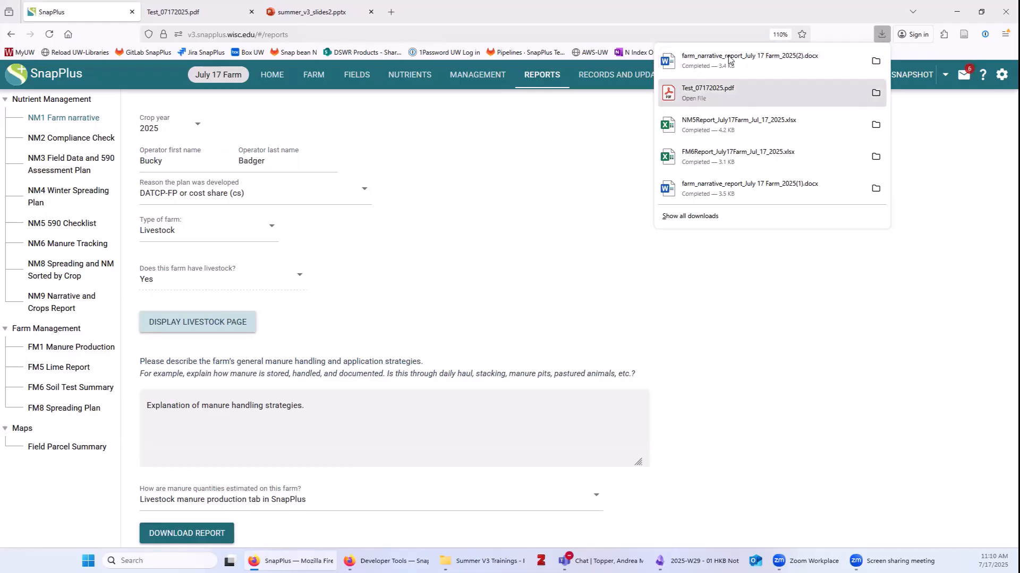
click(713, 62)
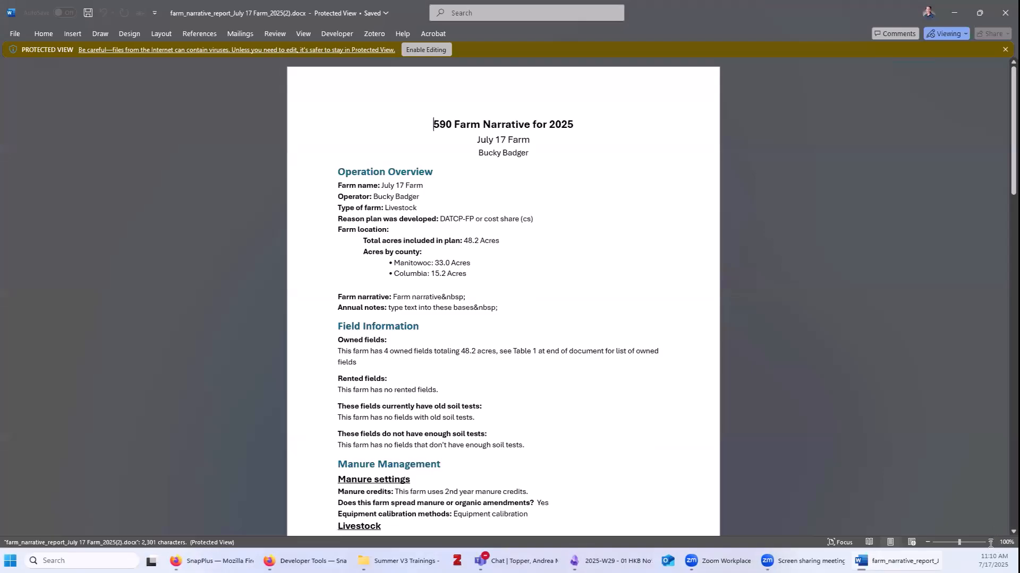
Zoom the Word report to 160% and highlight the Manitowoc 33.0 and Columbia 15.2 acre lines.
click(990, 542)
click(990, 542)
click(990, 542)
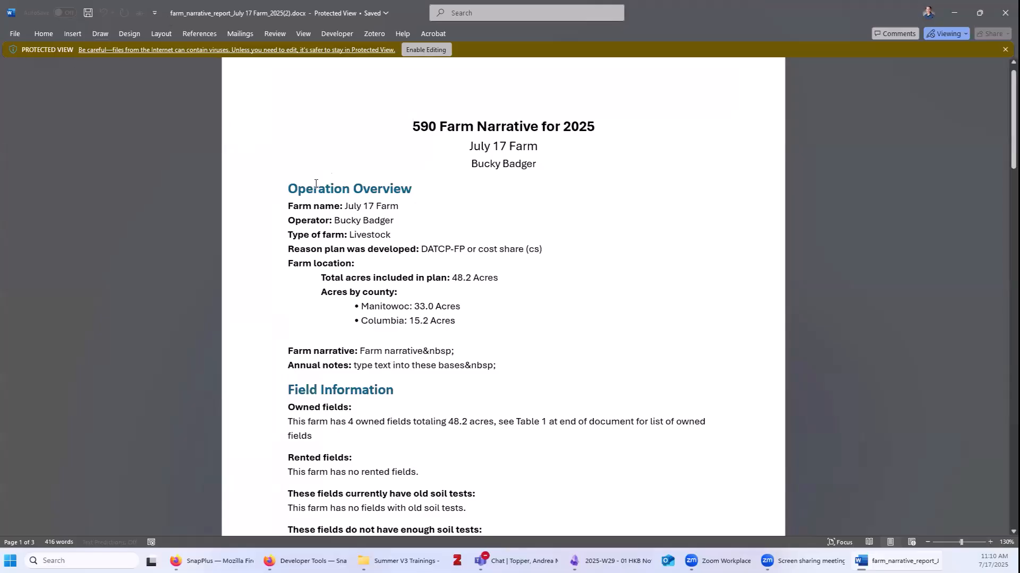
click(990, 543)
click(990, 542)
click(990, 542)
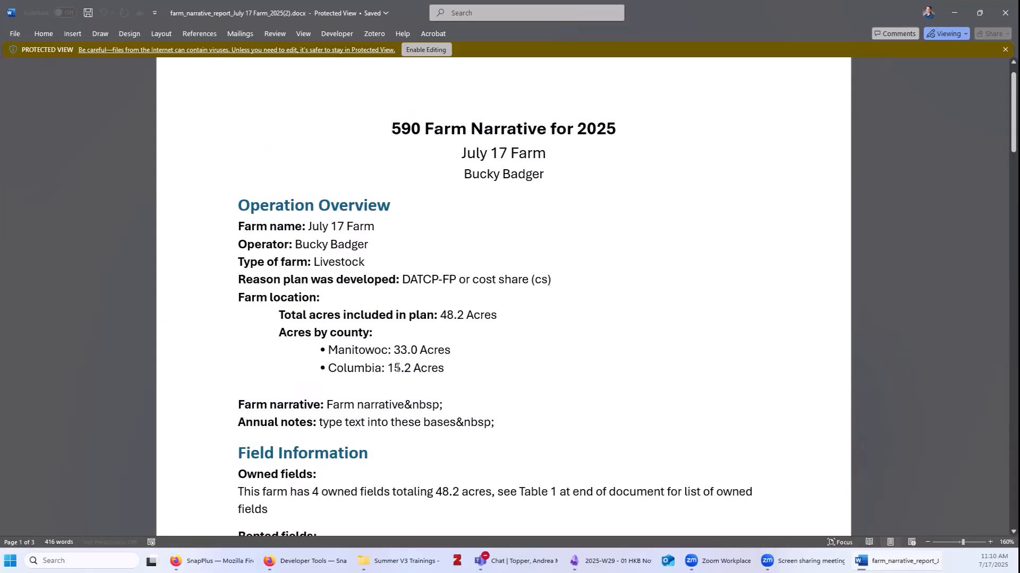
drag(450, 350, 338, 348)
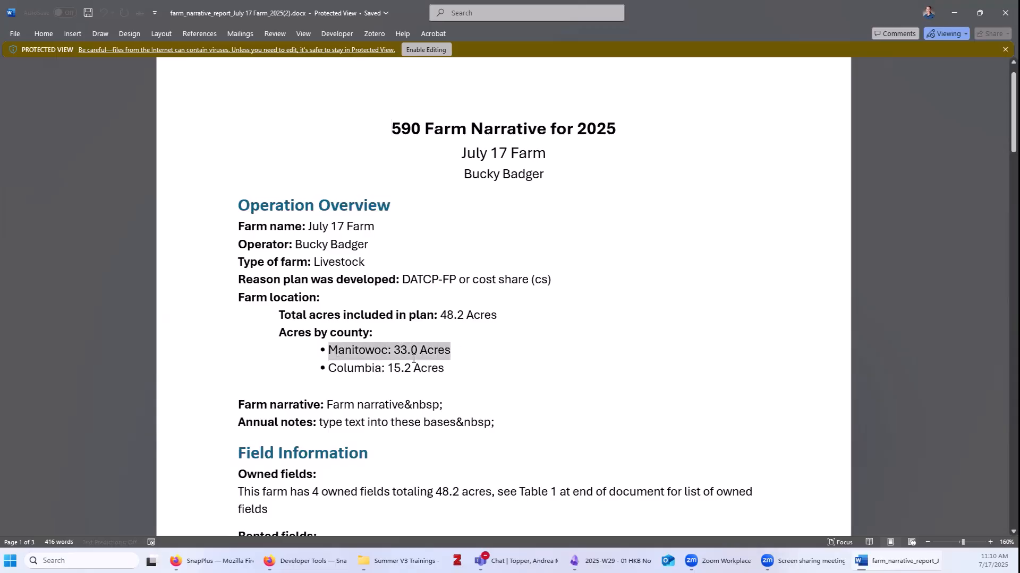
drag(444, 369, 329, 369)
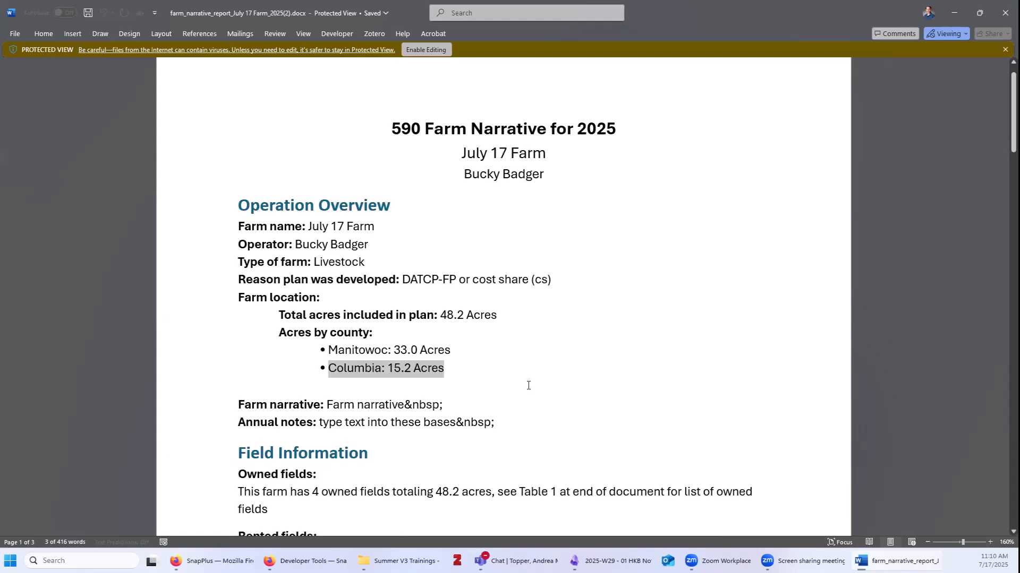
Highlight the annual notes placeholder, clear the highlight, and scroll down to Manure Management.
scroll(528, 386, down, 3)
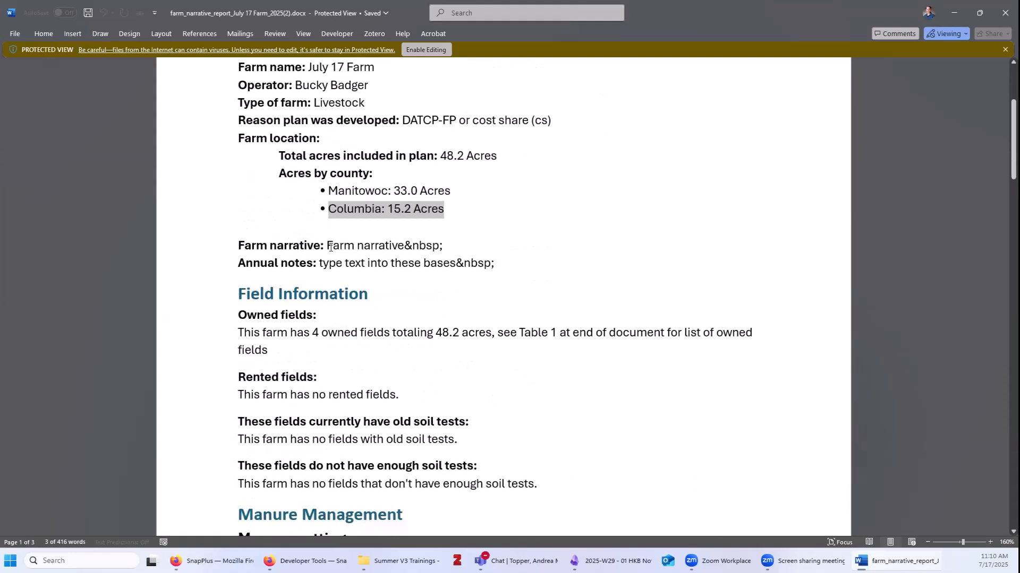
drag(320, 263, 389, 263)
click(288, 248)
click(253, 264)
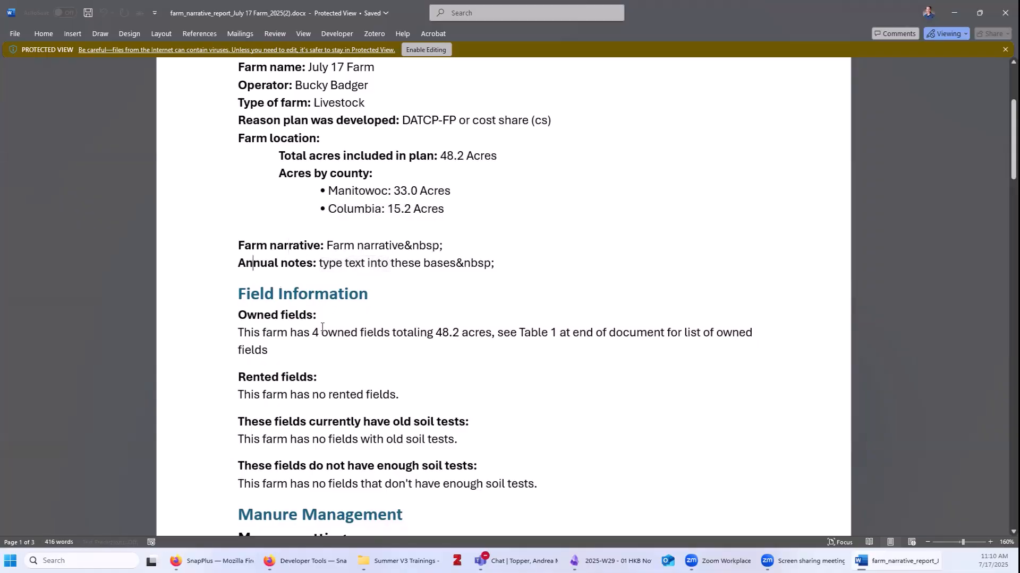
scroll(394, 409, down, 3)
scroll(394, 408, down, 2)
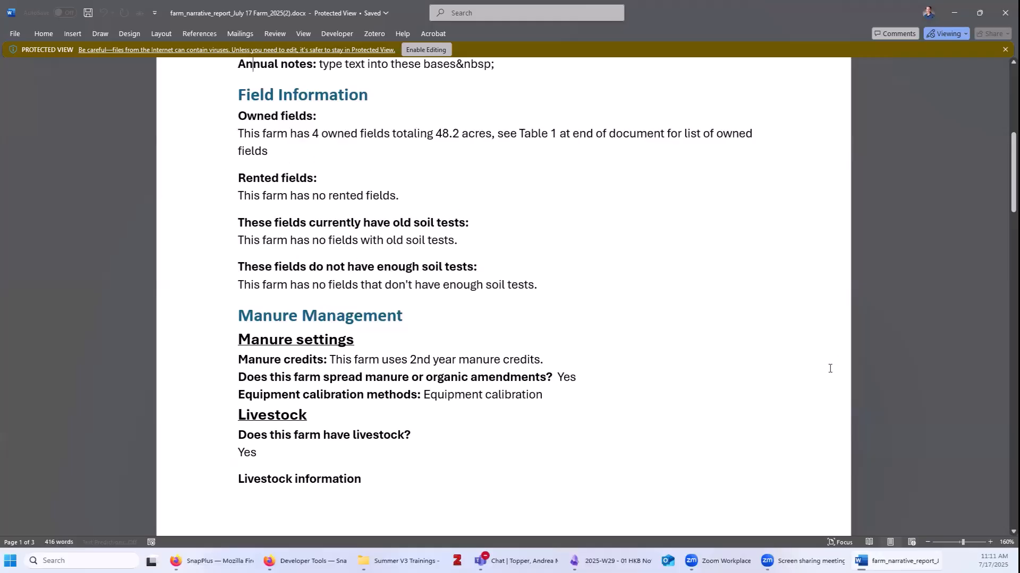
Scroll past the livestock and manure tables, highlighting Phosphorus Index and the Silurian Bedrock Performance Standard heading.
scroll(829, 368, down, 4)
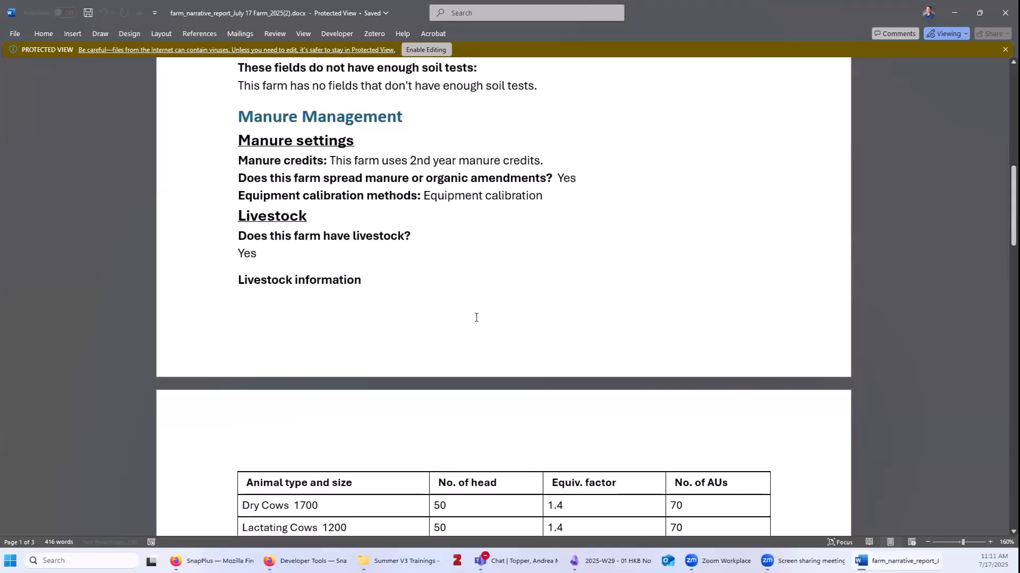
scroll(476, 314, down, 3)
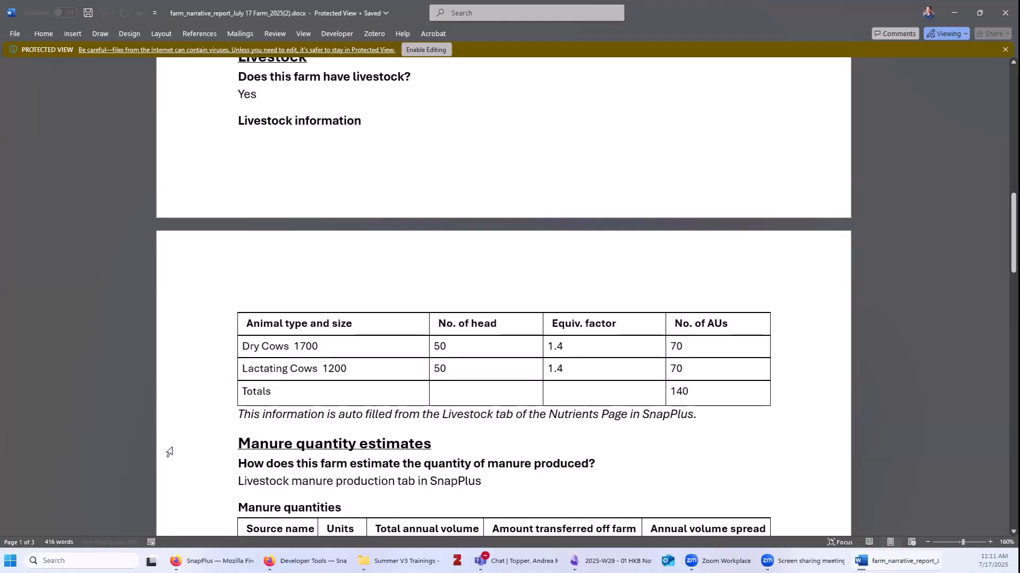
scroll(168, 452, down, 6)
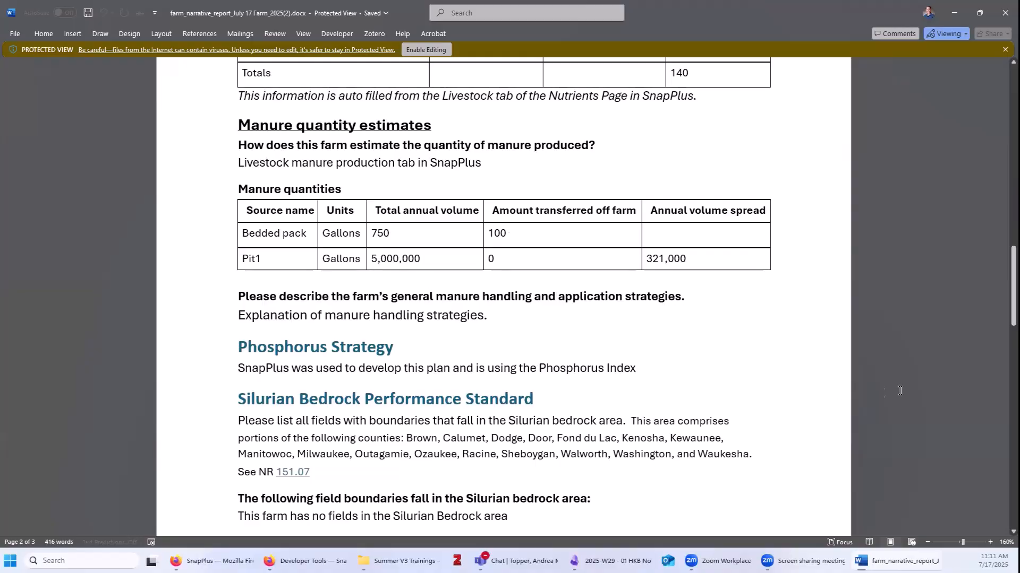
scroll(859, 393, down, 5)
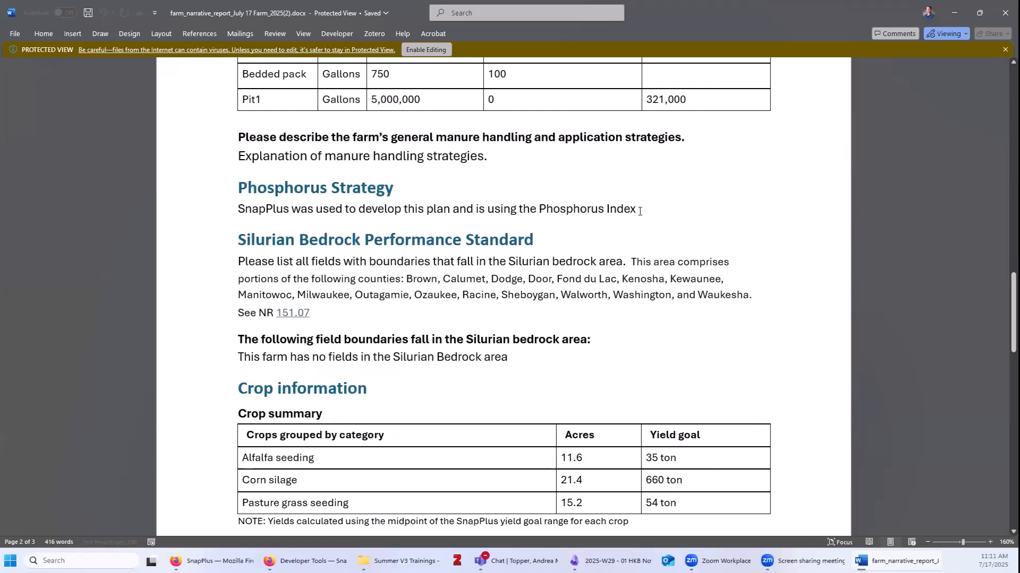
drag(538, 210, 631, 215)
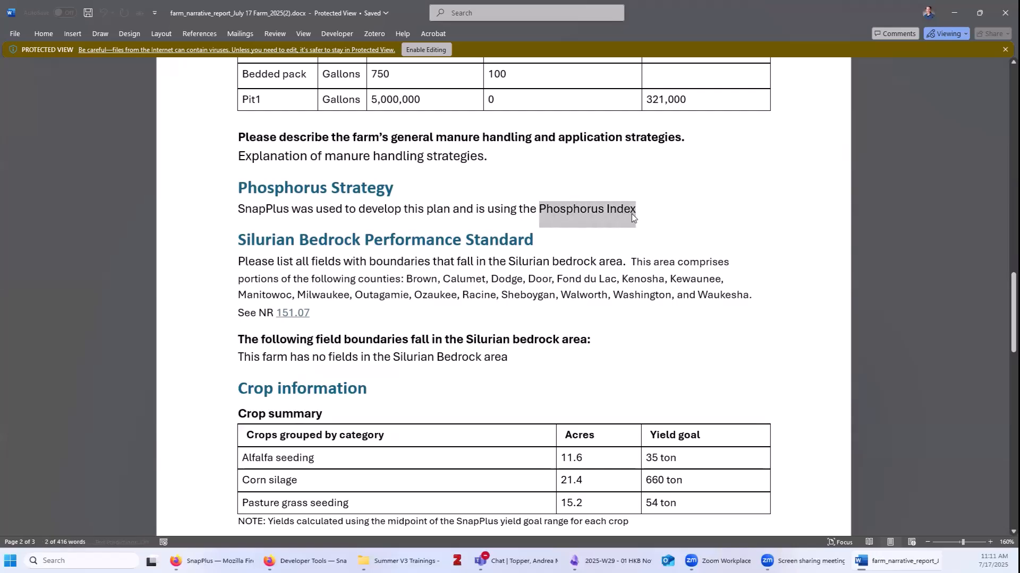
drag(241, 238, 506, 239)
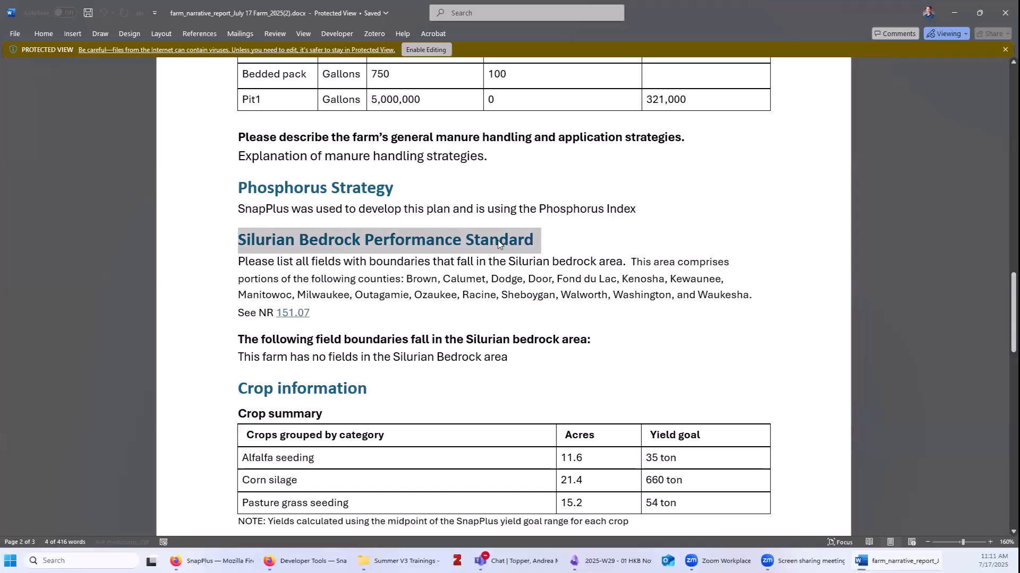
click(426, 356)
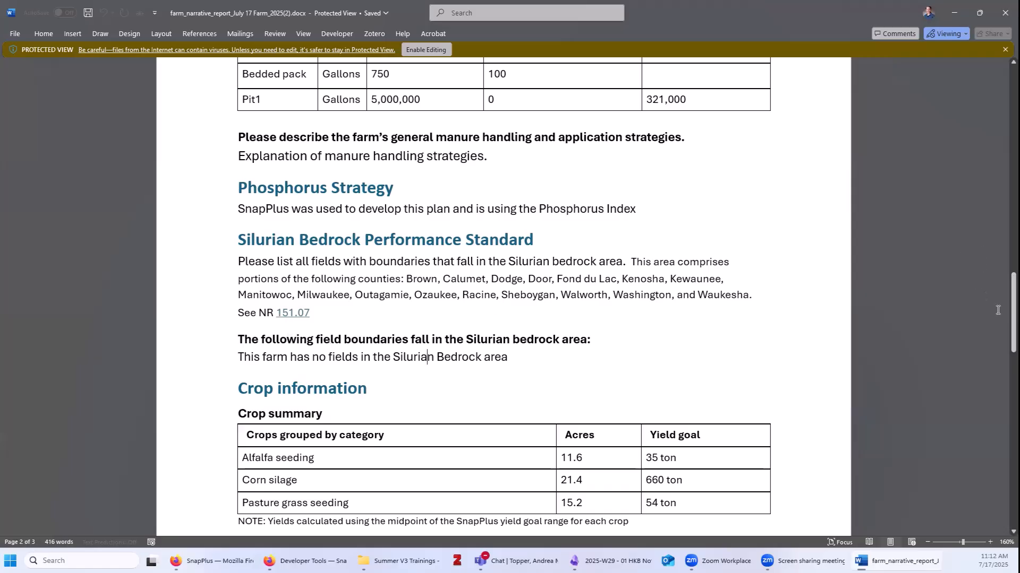
scroll(998, 310, down, 3)
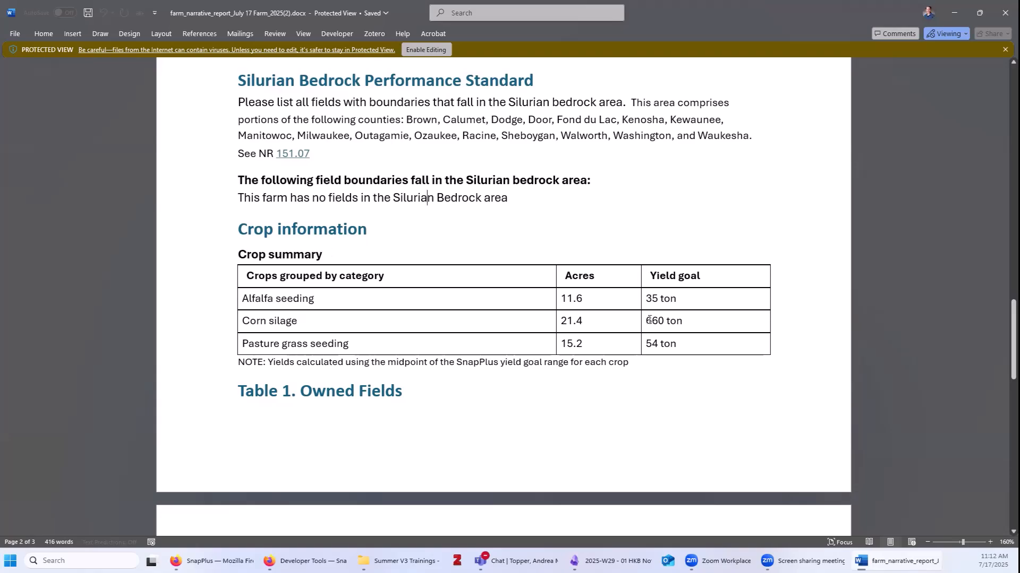
scroll(735, 369, down, 5)
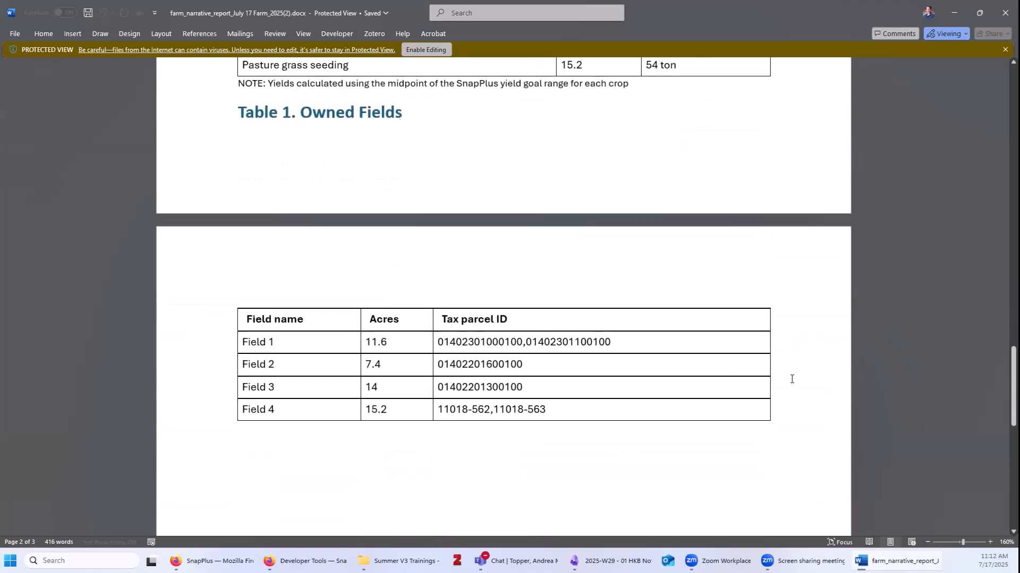
scroll(809, 388, down, 1)
scroll(809, 389, up, 1)
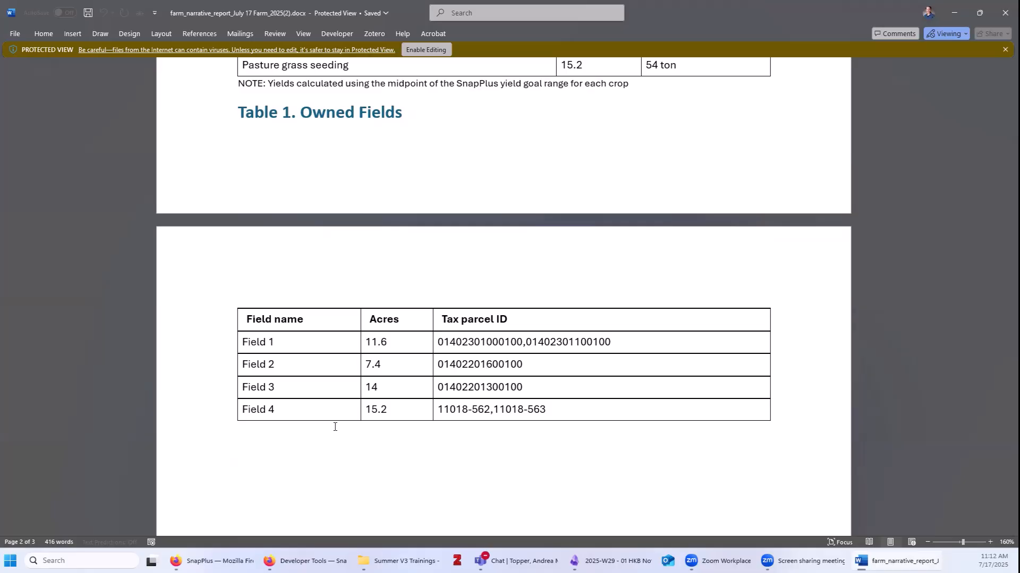
scroll(298, 425, down, 3)
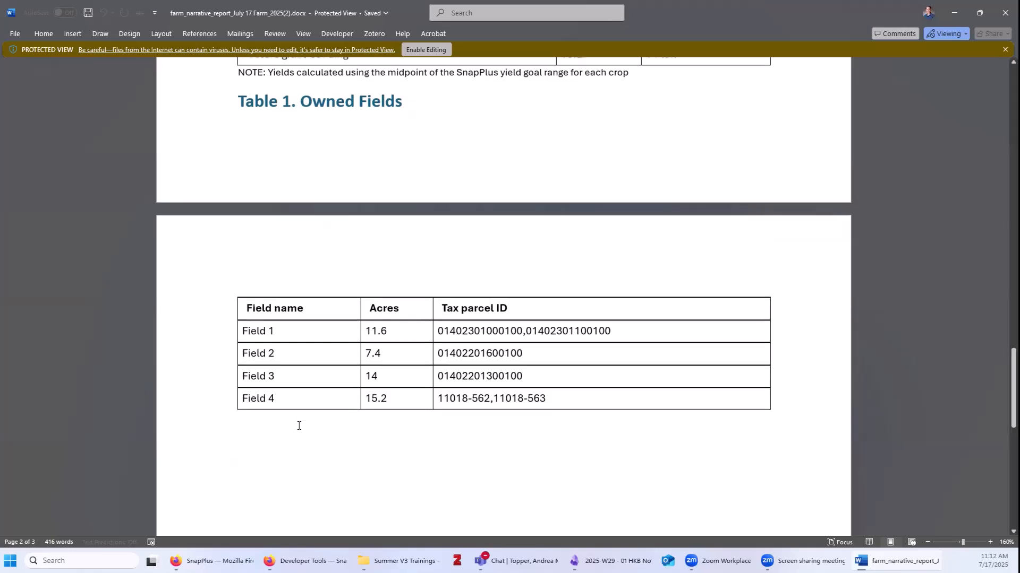
scroll(279, 448, down, 2)
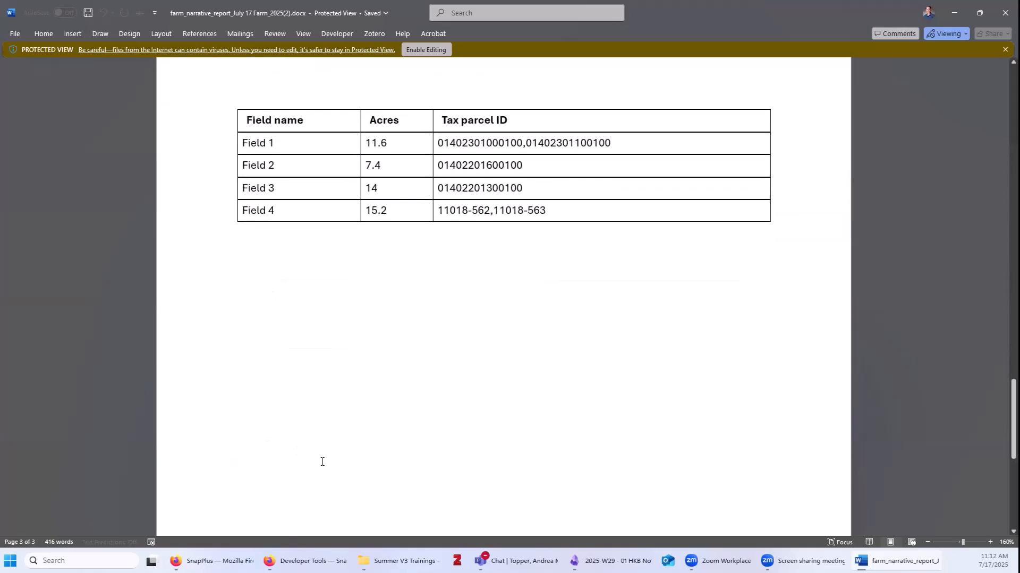
scroll(323, 462, up, 10)
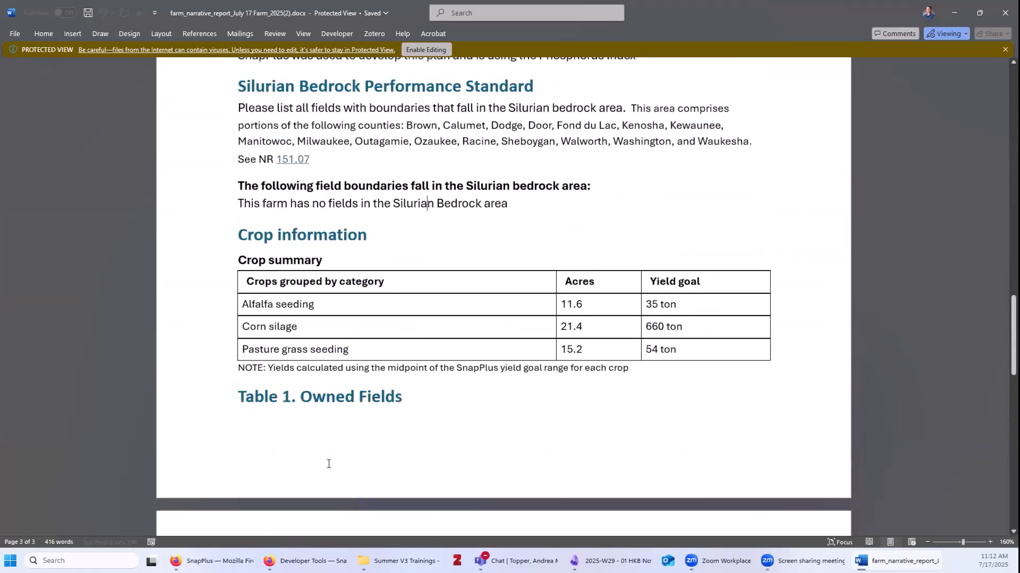
scroll(328, 464, up, 3)
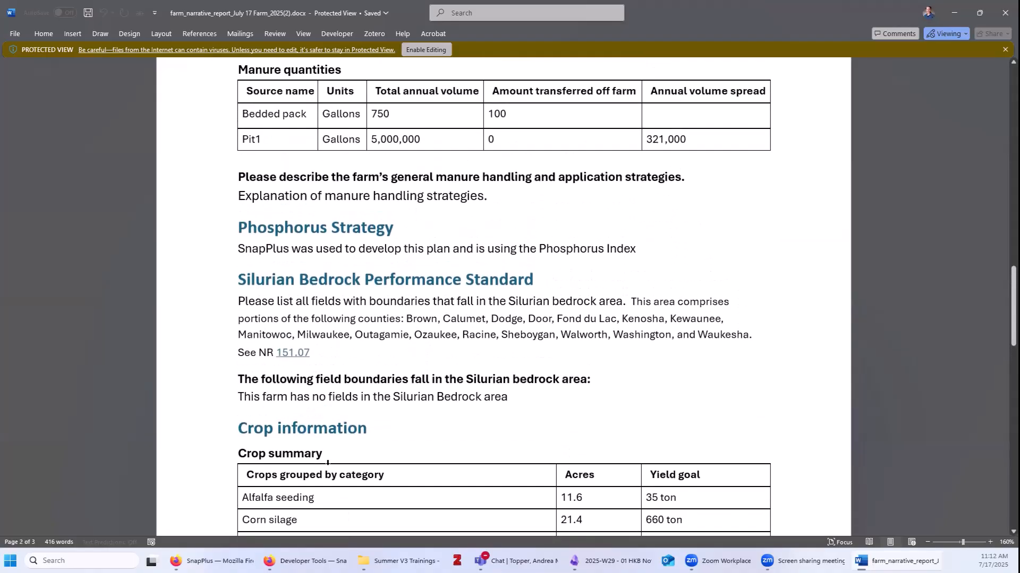
scroll(328, 465, down, 2)
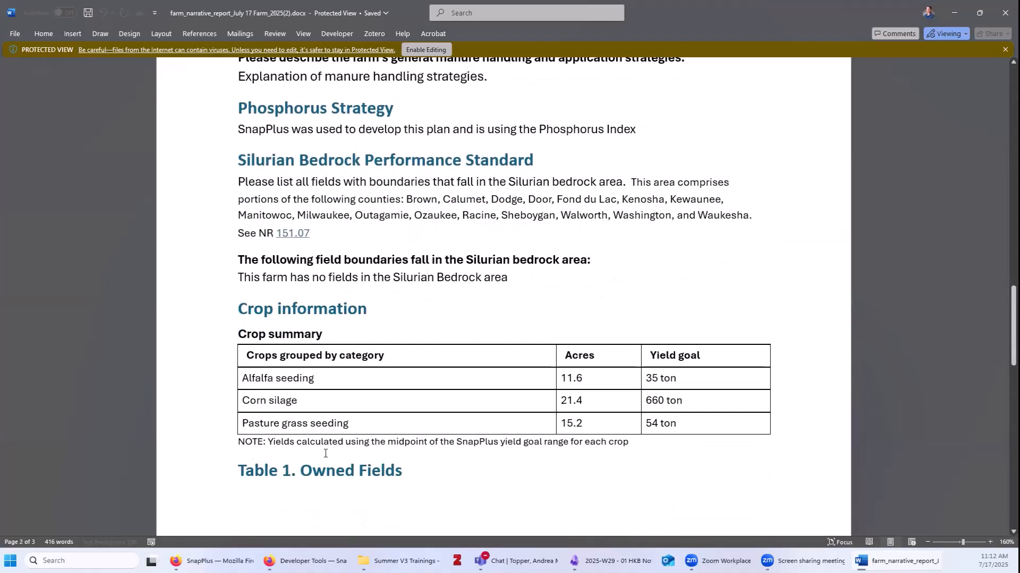
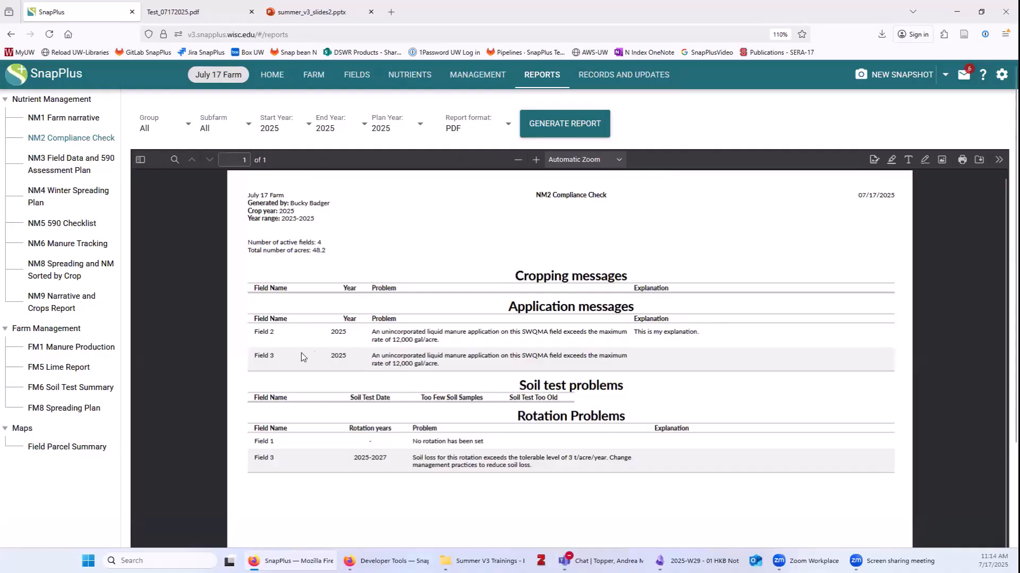
click(536, 159)
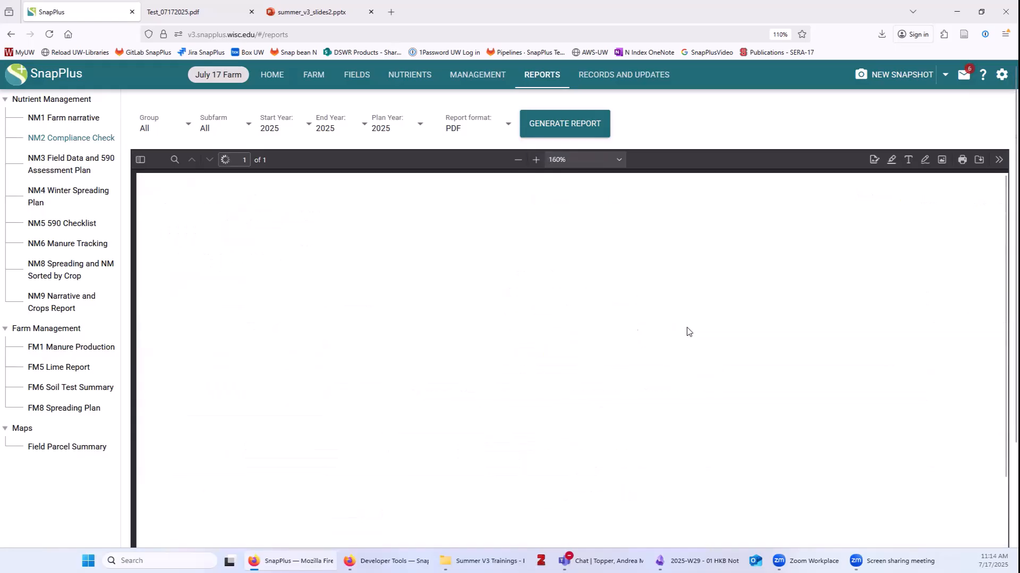
scroll(633, 355, down, 3)
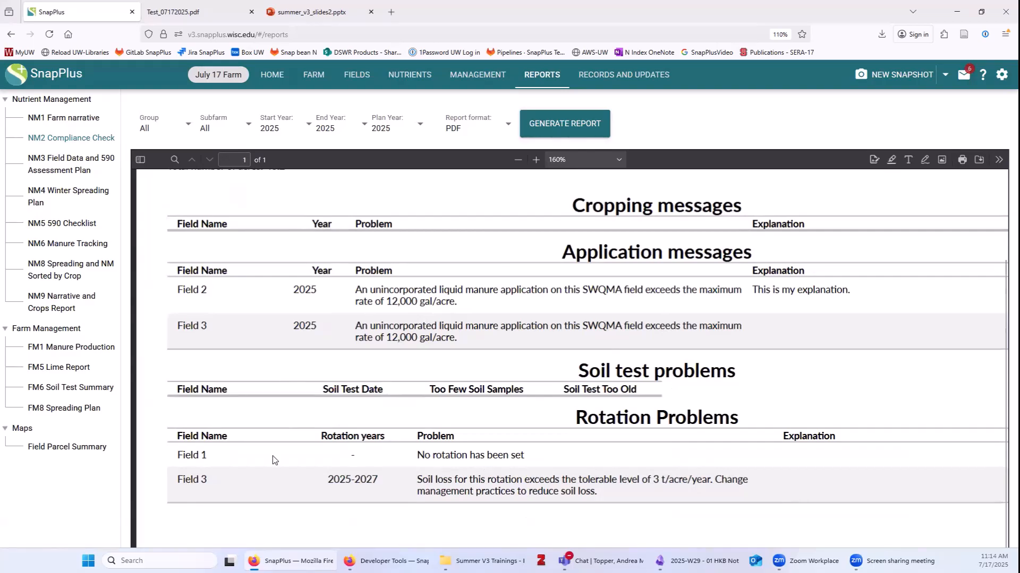
triple_click(190, 457)
drag(417, 455, 533, 464)
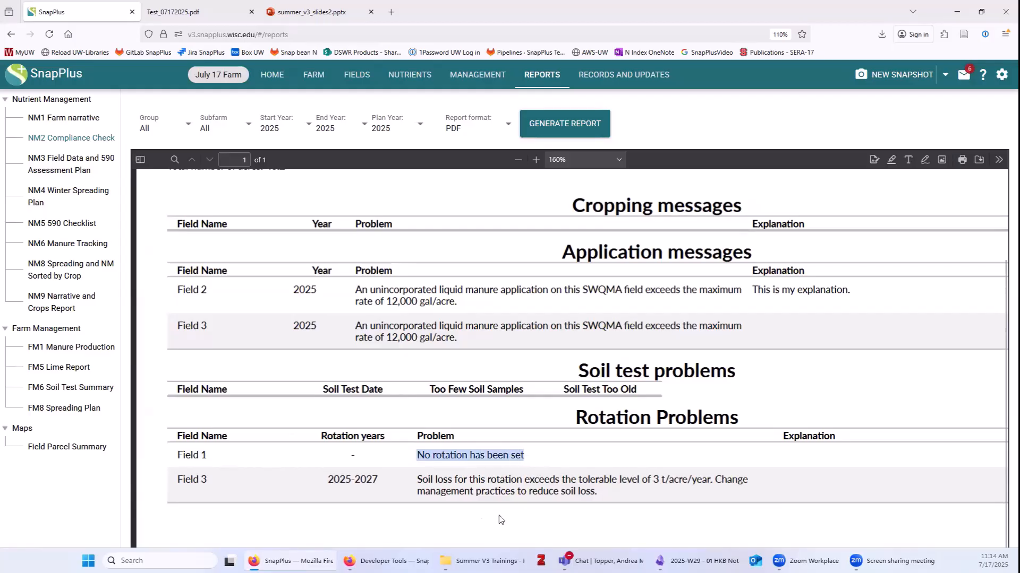
click(412, 481)
drag(417, 482, 597, 492)
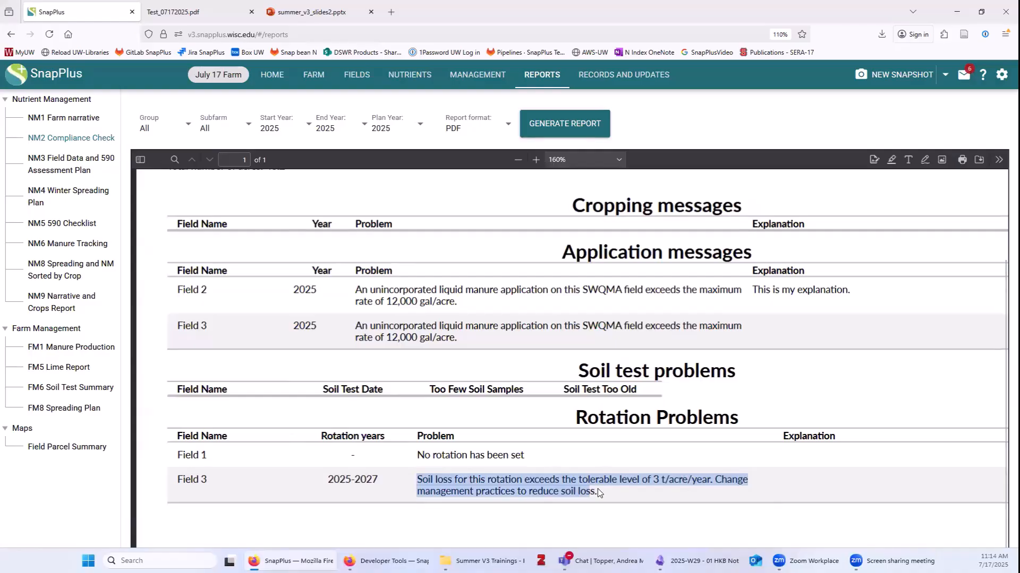
click(518, 160)
scroll(524, 183, up, 5)
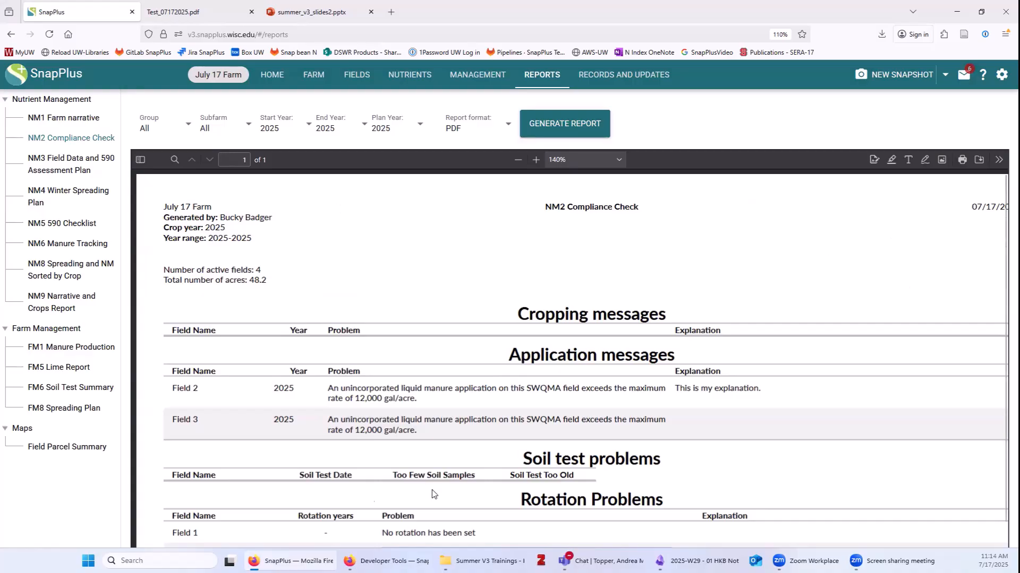
click(979, 159)
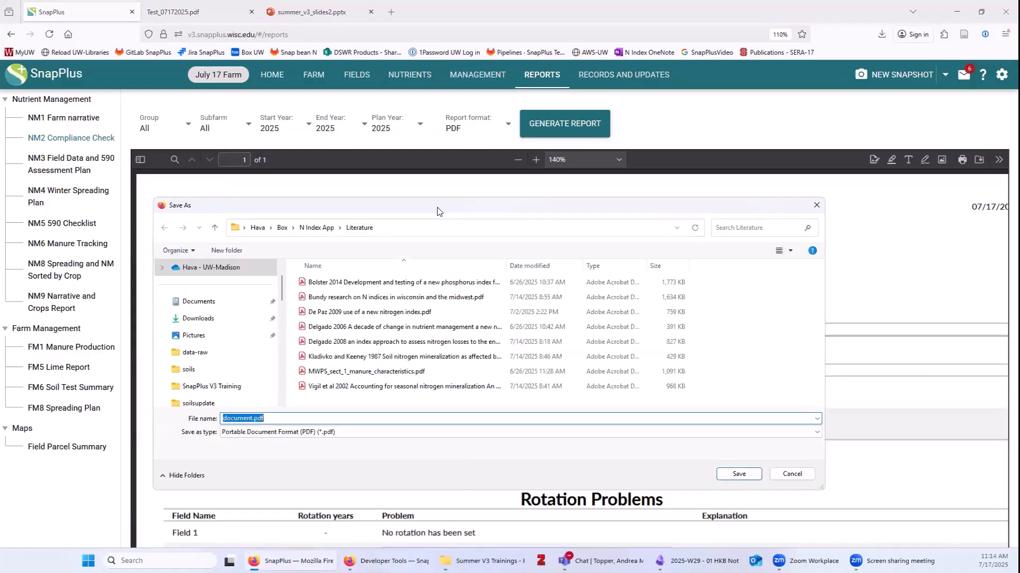
drag(437, 208, 455, 210)
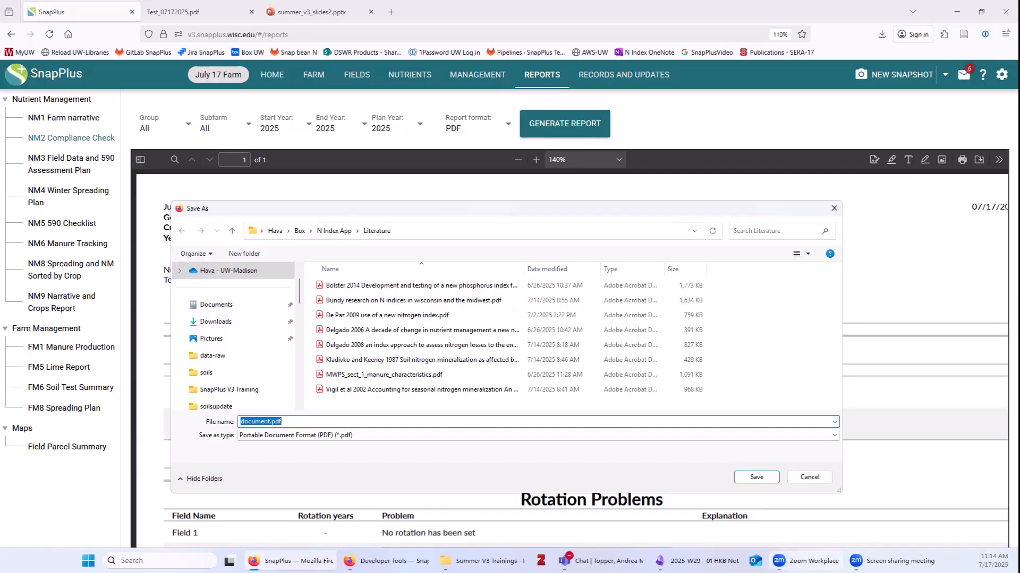
click(805, 478)
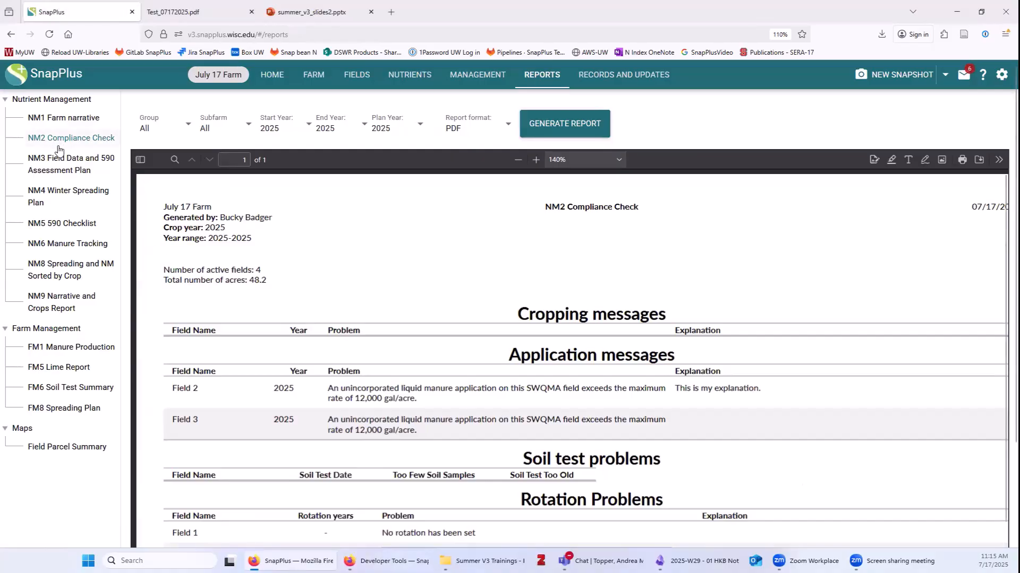
Download the short-version FM6 Soil Test Summary in Excel format and open the downloaded workbook.
click(61, 389)
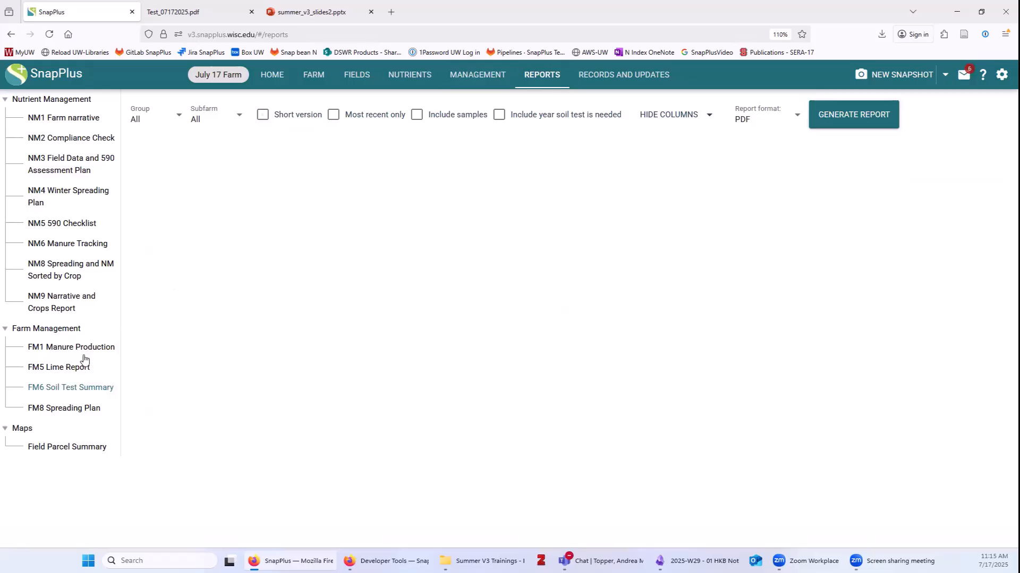
click(263, 115)
click(746, 118)
click(751, 144)
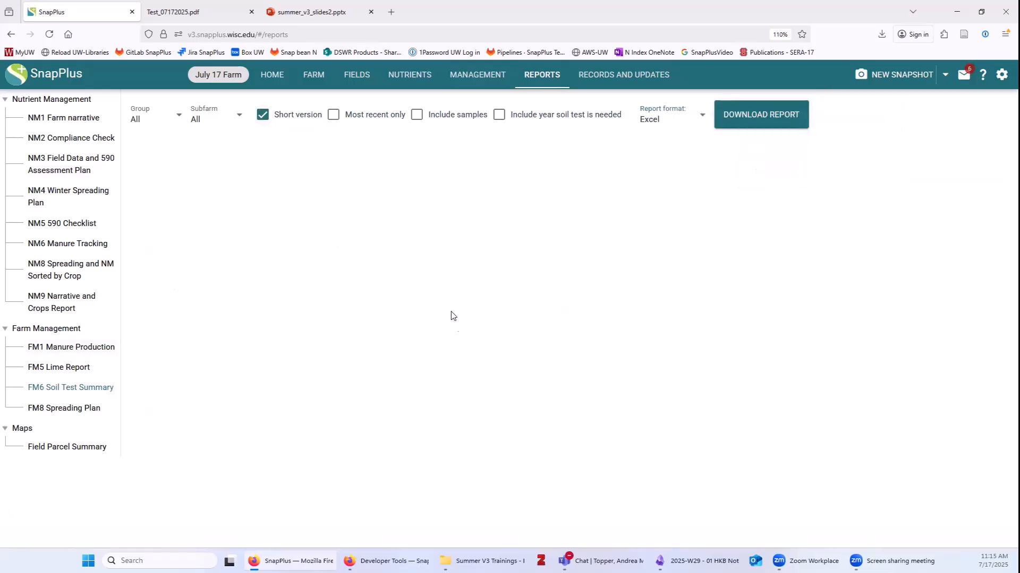
click(755, 118)
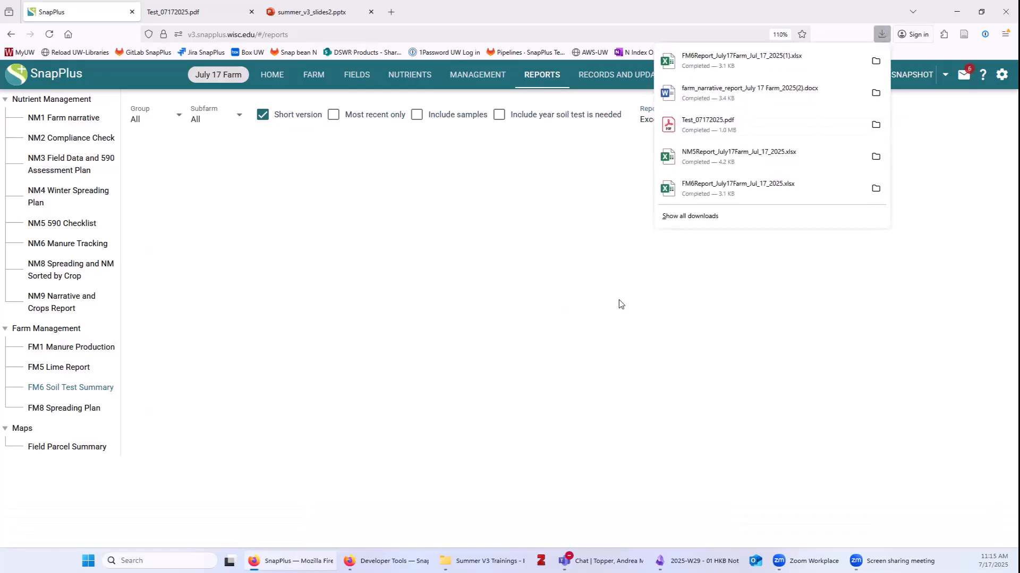
click(669, 63)
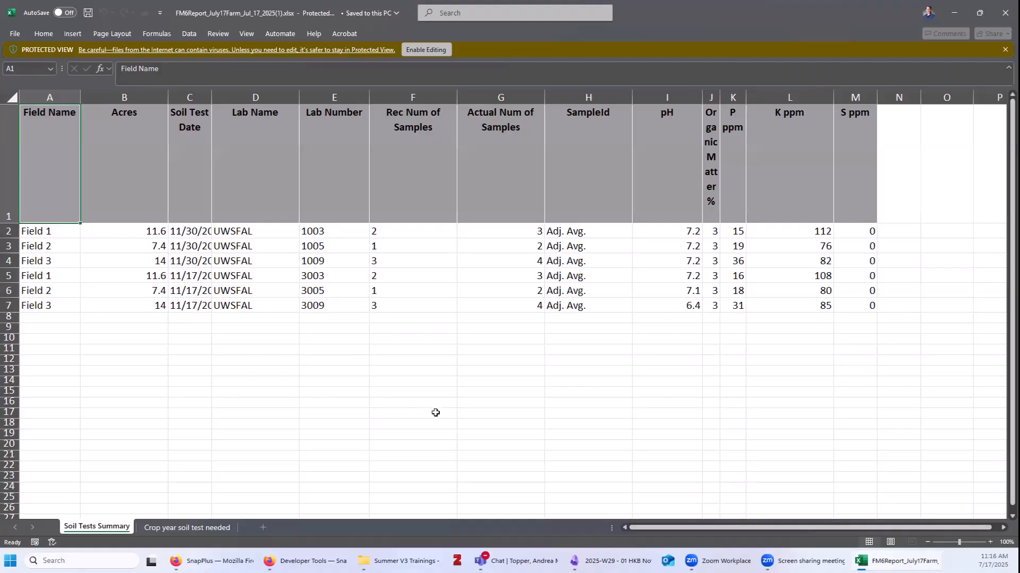
Review the Field 1–3 soil test rows A2:M8 in the FM6 workbook, then close Excel.
click(597, 401)
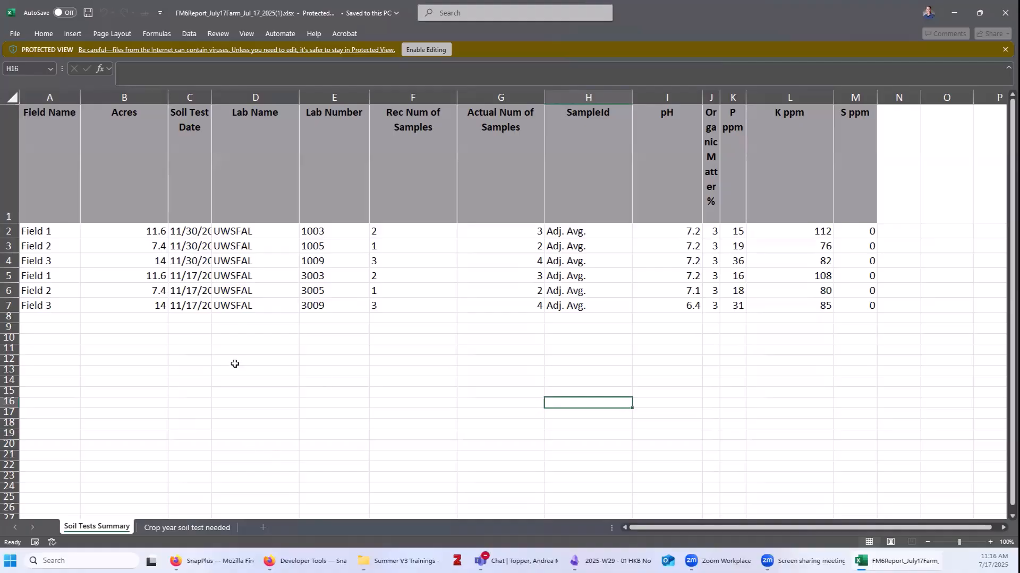
click(35, 229)
drag(35, 228, 28, 329)
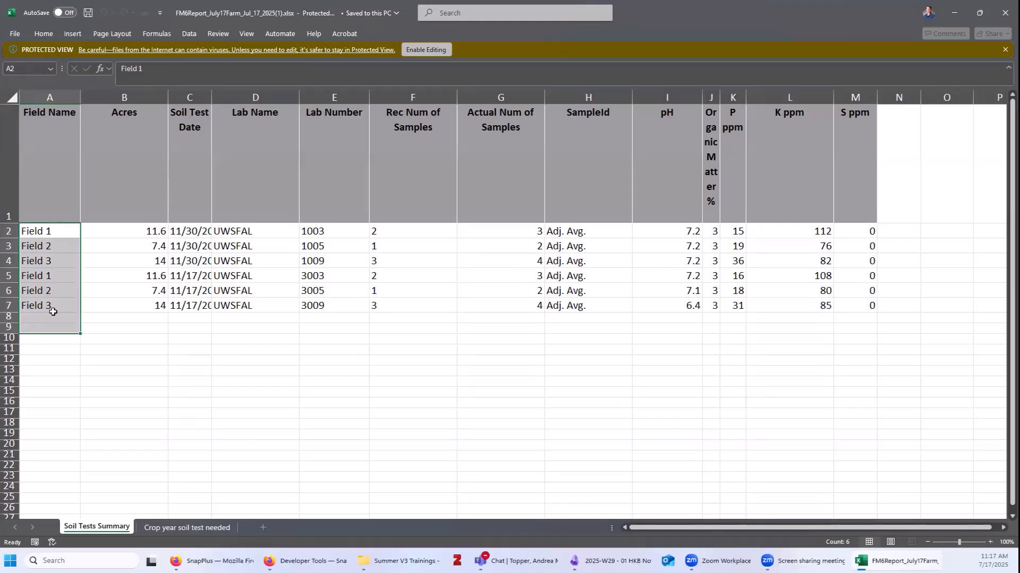
click(129, 382)
drag(44, 232, 868, 324)
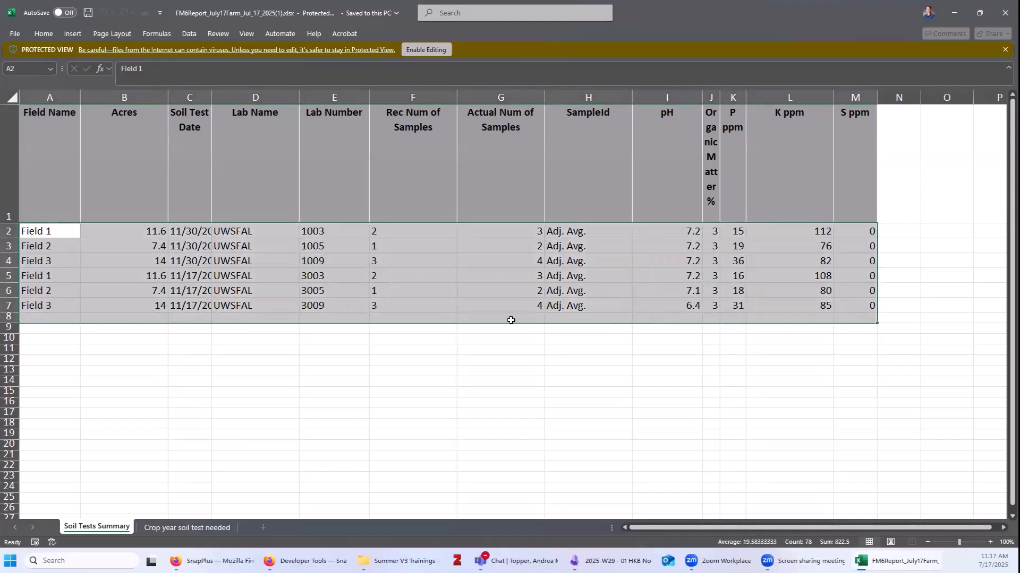
click(322, 407)
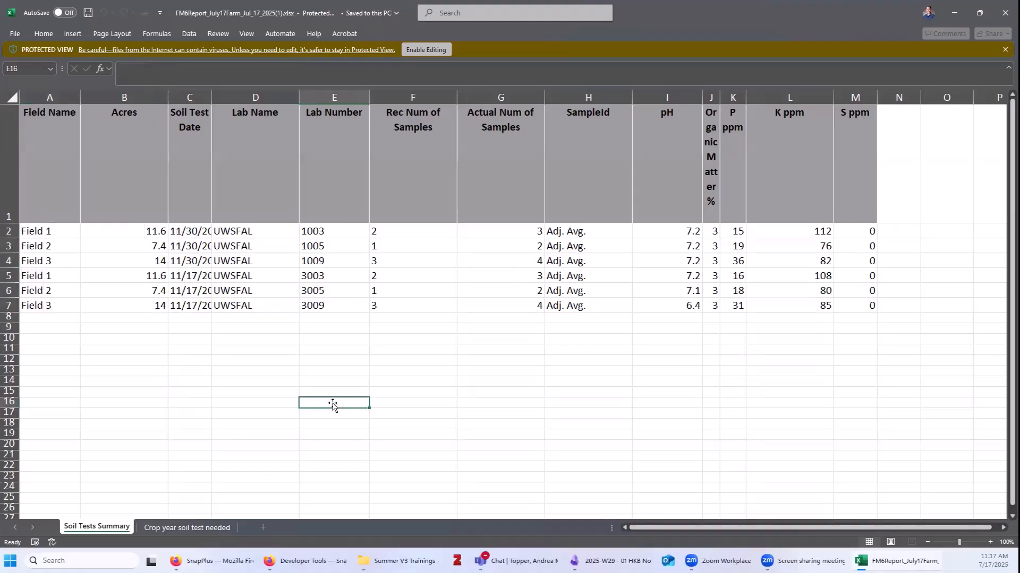
click(1001, 4)
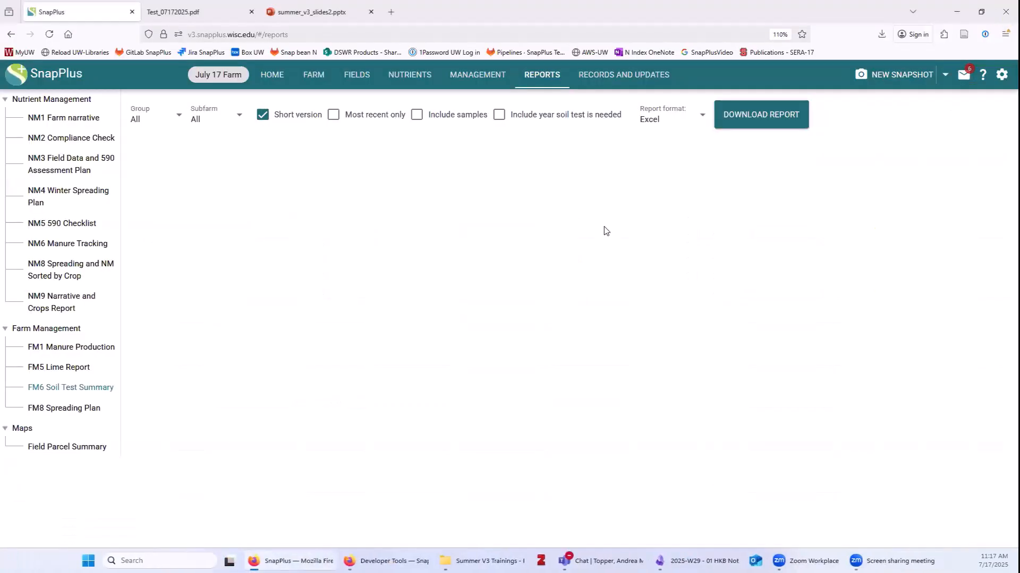
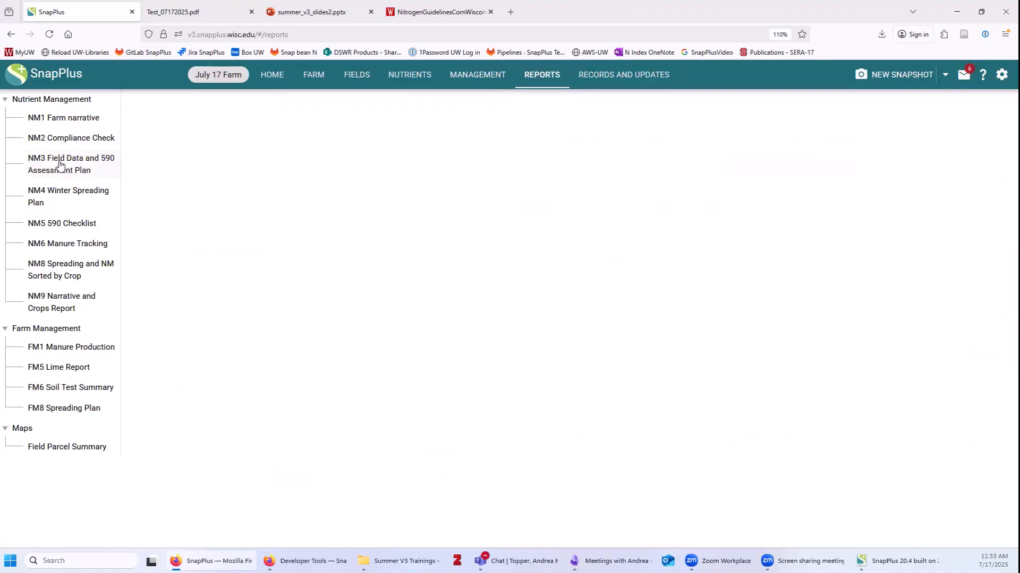
Download the Field Parcel Summary and open ParcelSummary_July17Farm_Jul_17_2025.txt in VS Code.
click(63, 451)
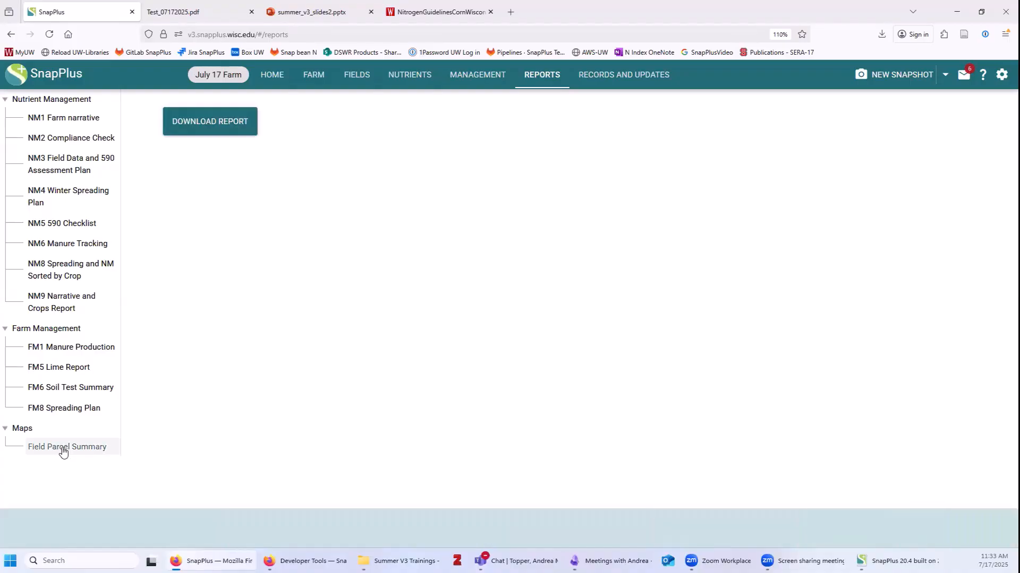
click(219, 130)
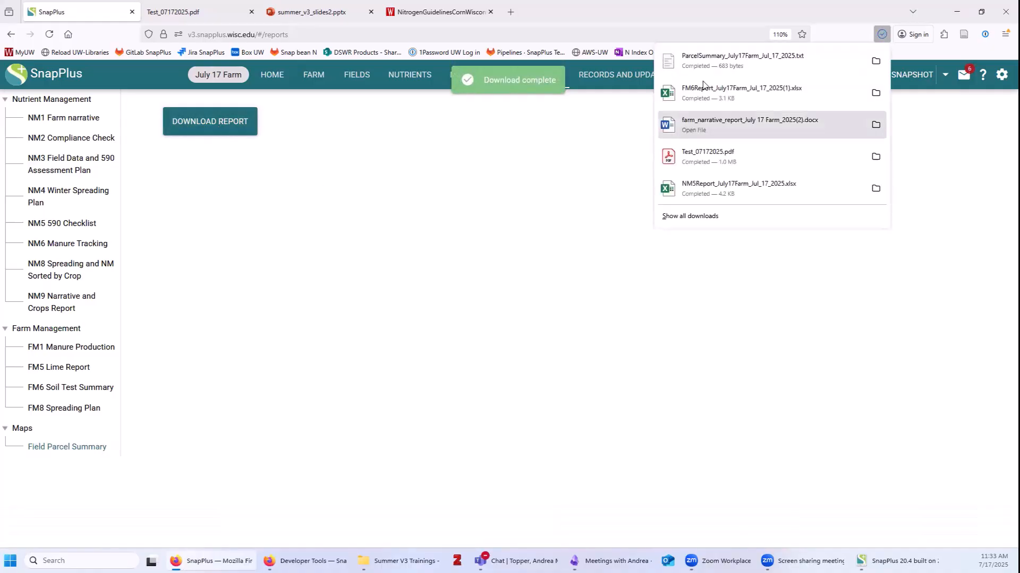
click(716, 59)
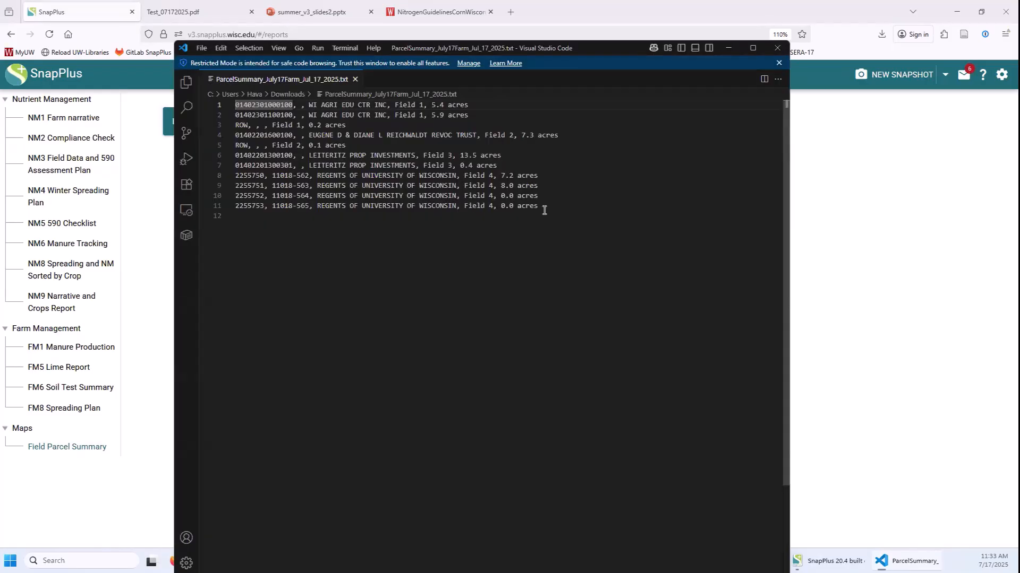
Highlight and review the parcel lines in VS Code, then switch back to SnapPlus.
drag(544, 208, 218, 105)
click(387, 303)
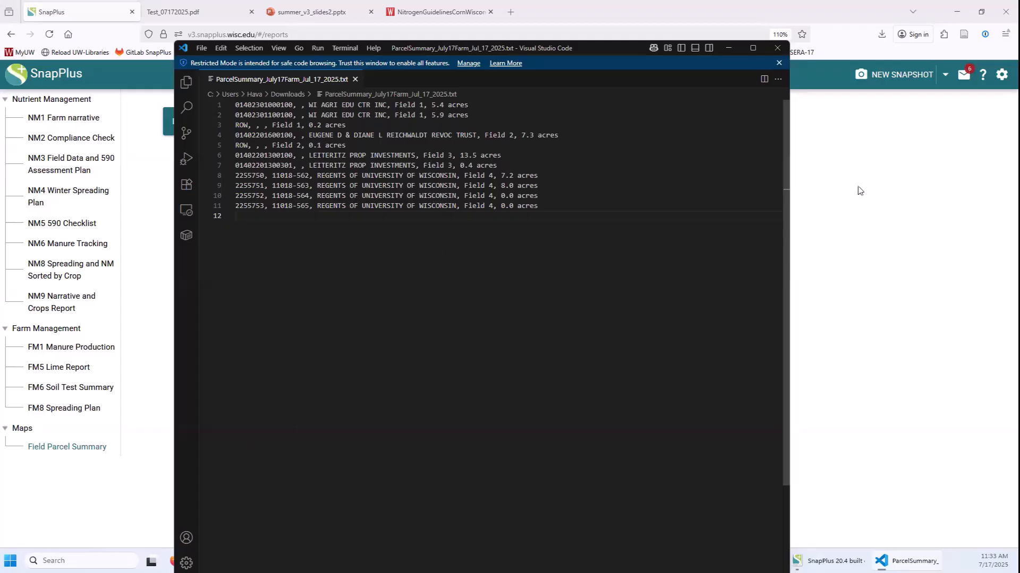
click(877, 283)
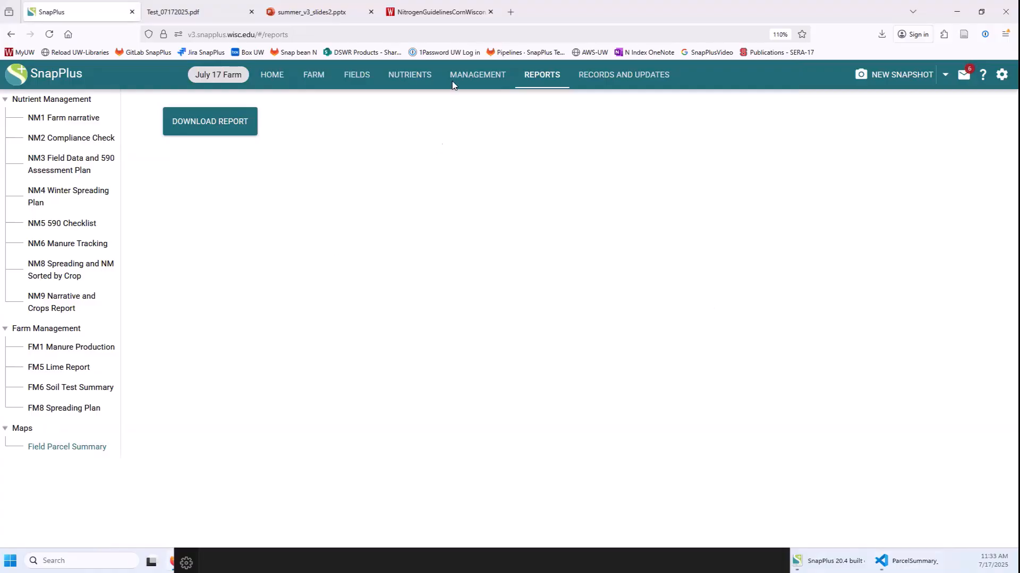
In Management Field View, view Field 1's rotation, then switch to Field 2's corn silage rotation.
click(478, 74)
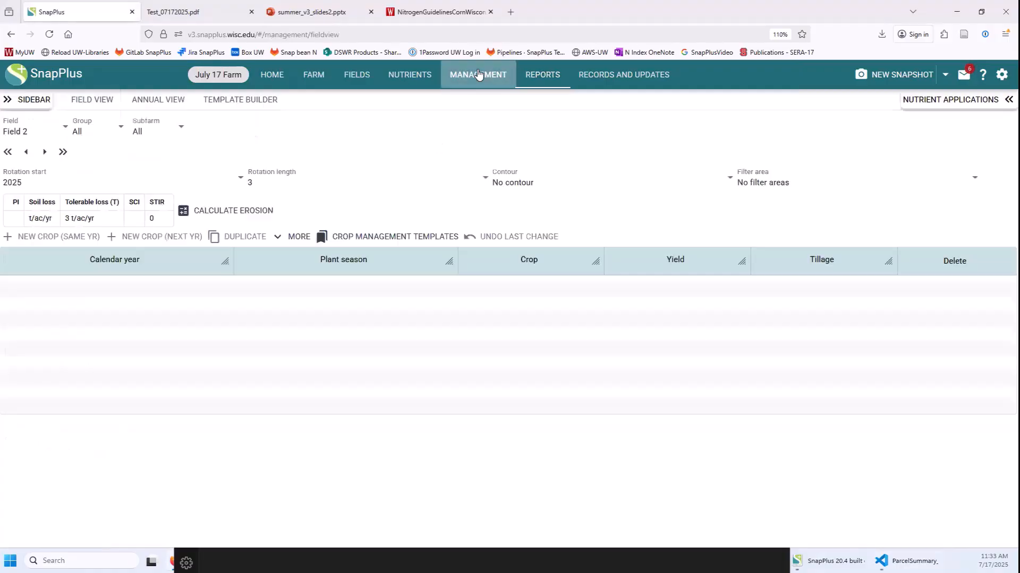
click(15, 129)
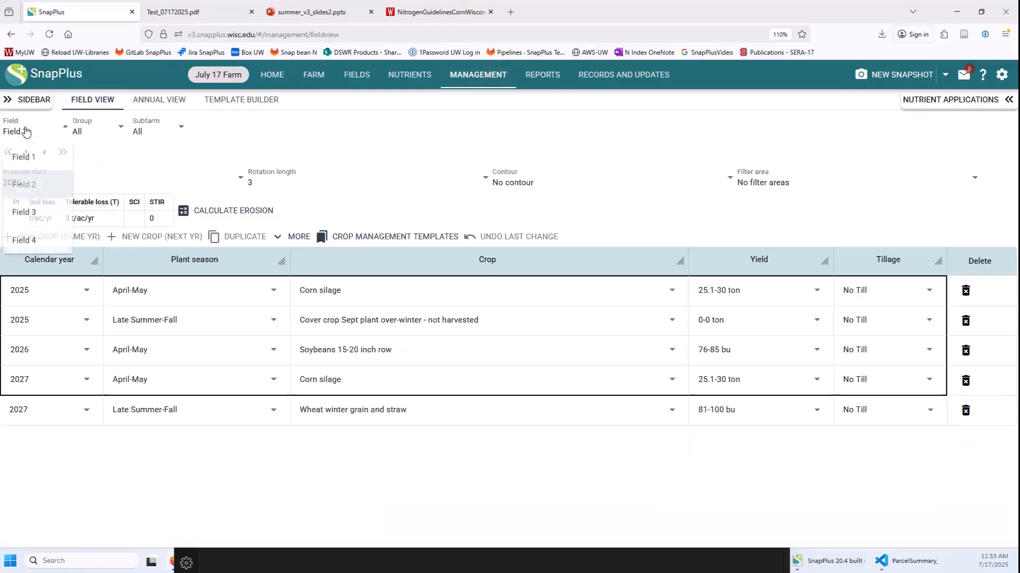
click(31, 158)
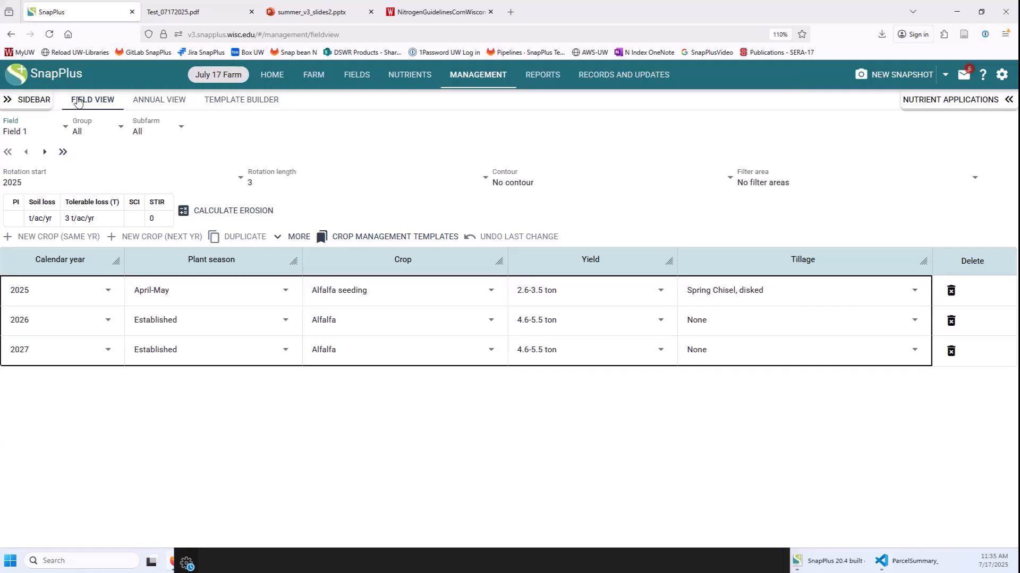
click(29, 135)
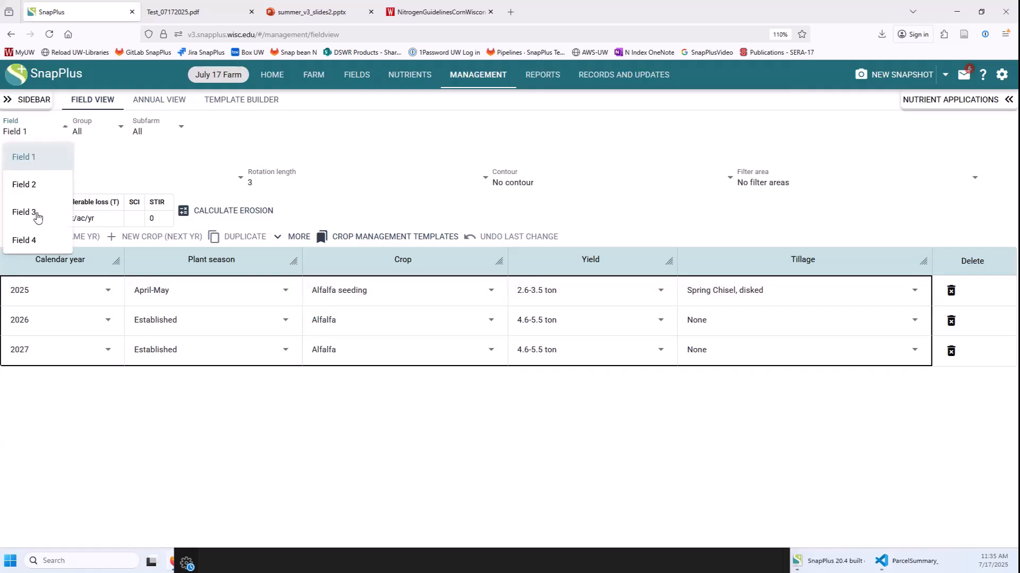
click(36, 215)
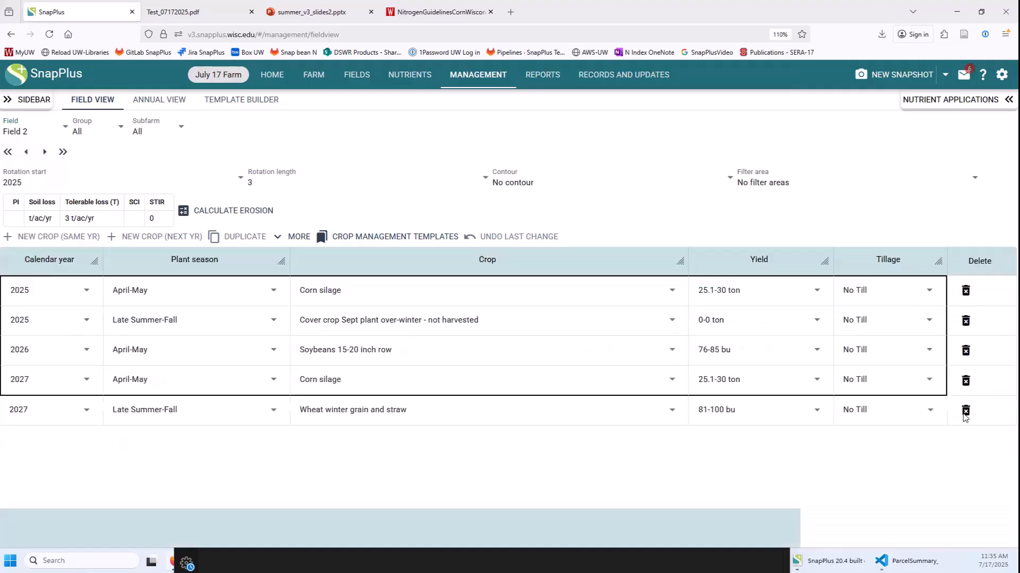
Delete Field 2's 2027 winter wheat crop and add a blank 2028 crop row.
click(966, 412)
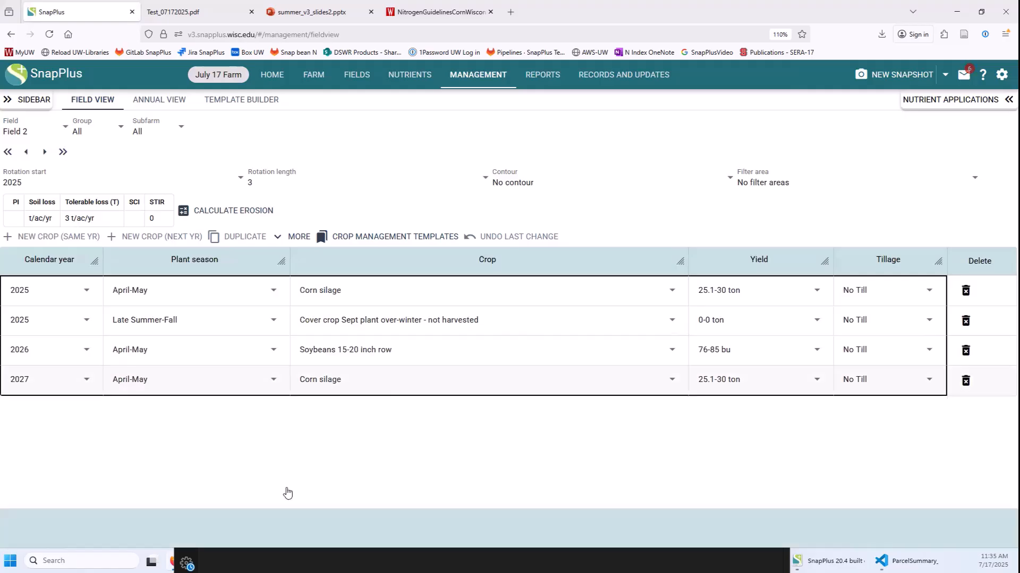
click(138, 237)
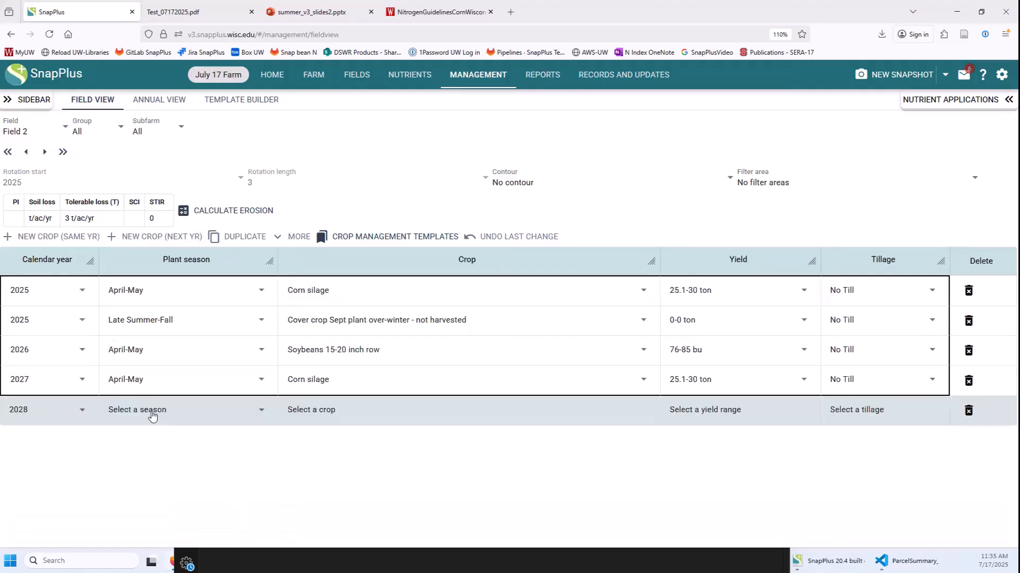
click(152, 414)
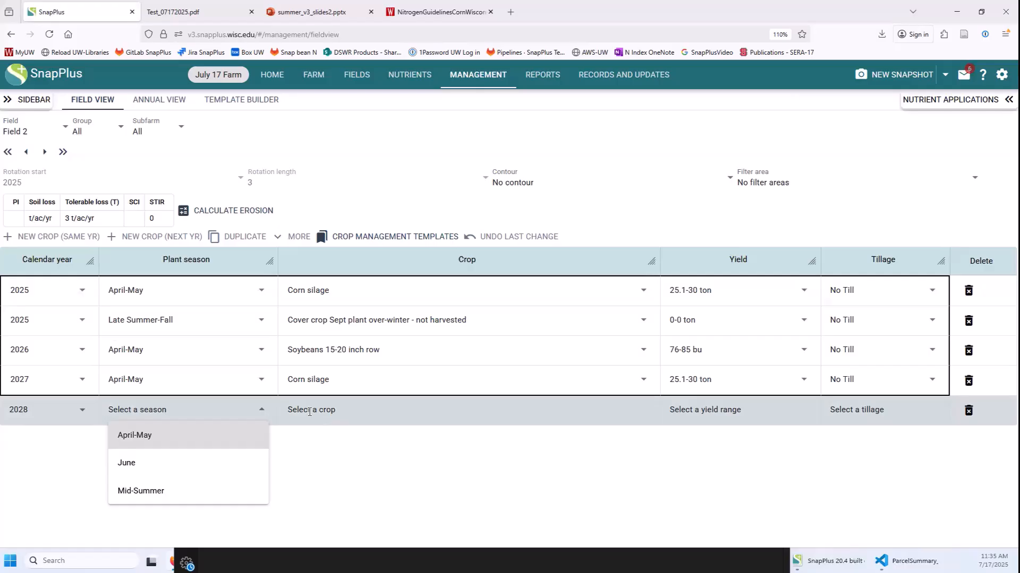
click(579, 461)
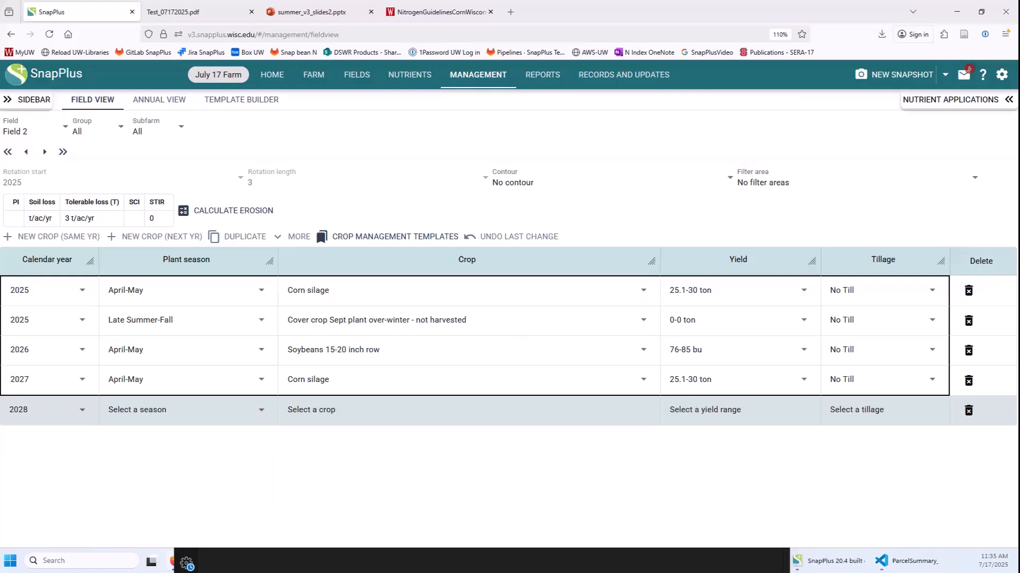
Return home discarding unsaved edits, then import Demo Dairy.snapDb as a SnapPlus2 farm.
click(275, 85)
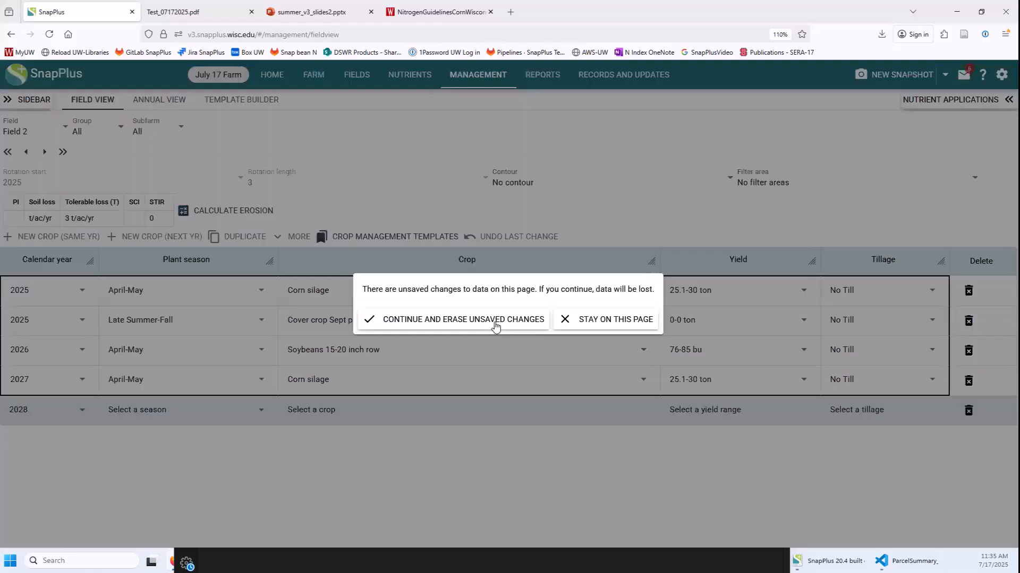
click(495, 321)
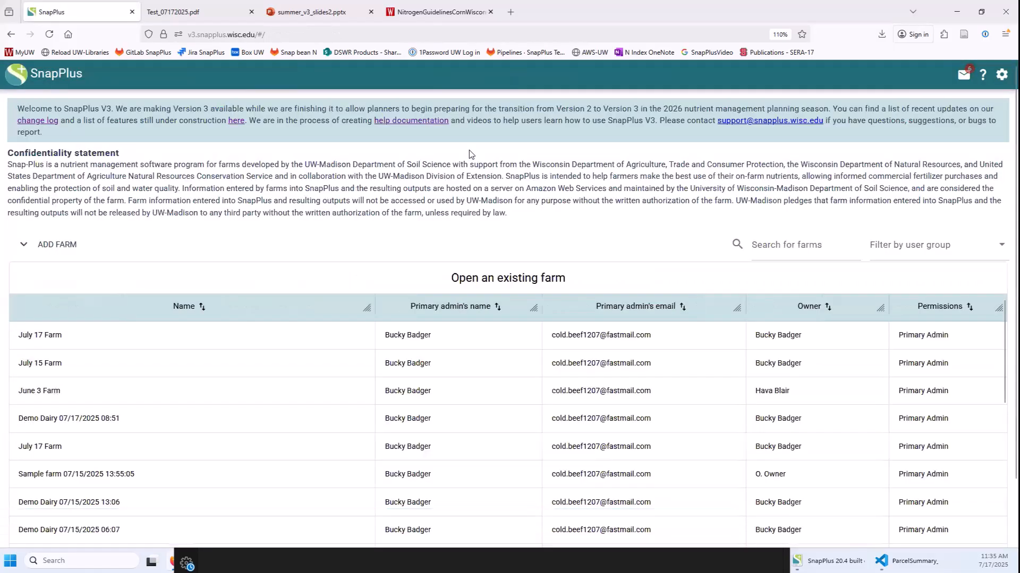
click(54, 248)
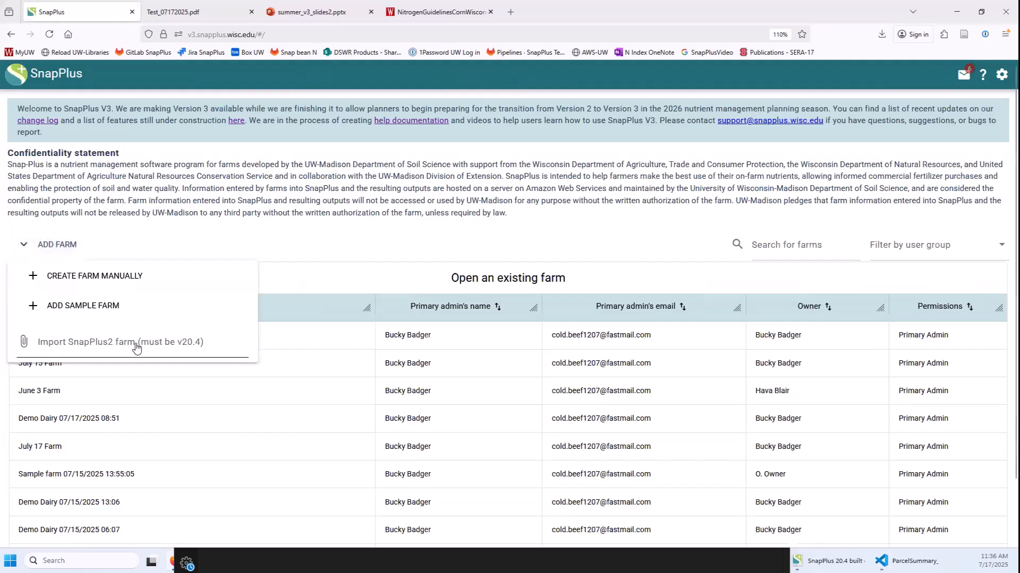
click(84, 346)
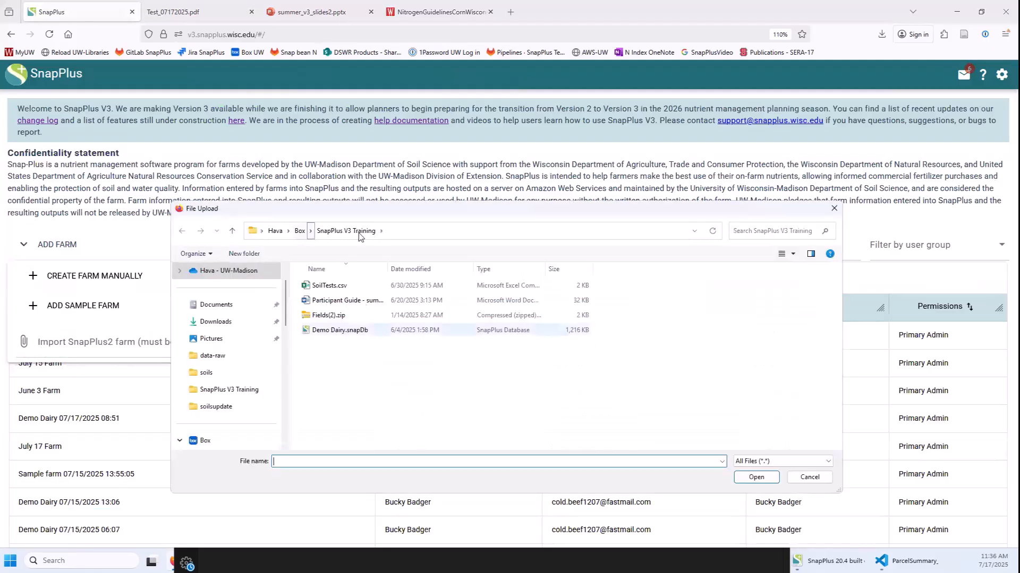
click(350, 331)
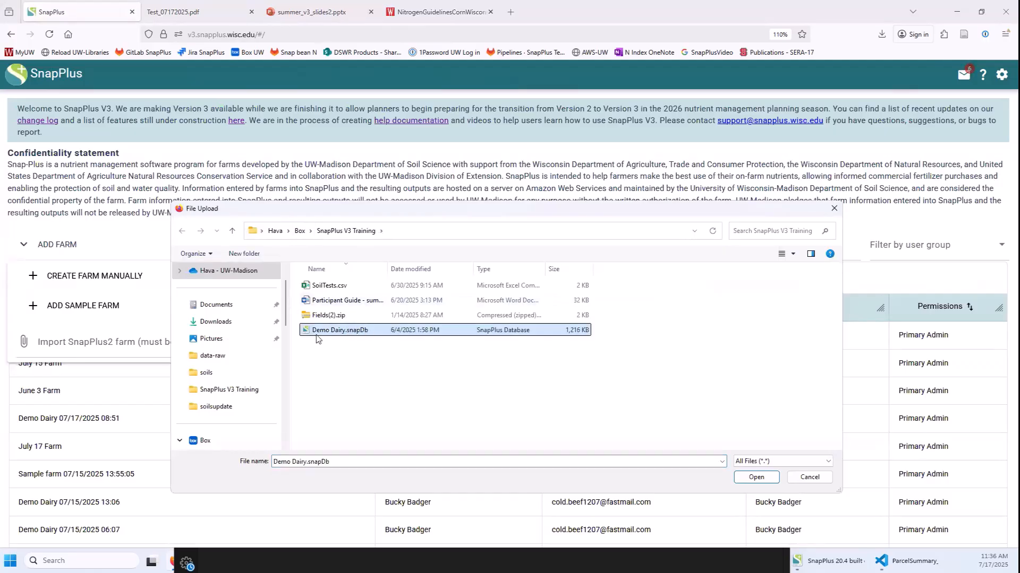
click(754, 480)
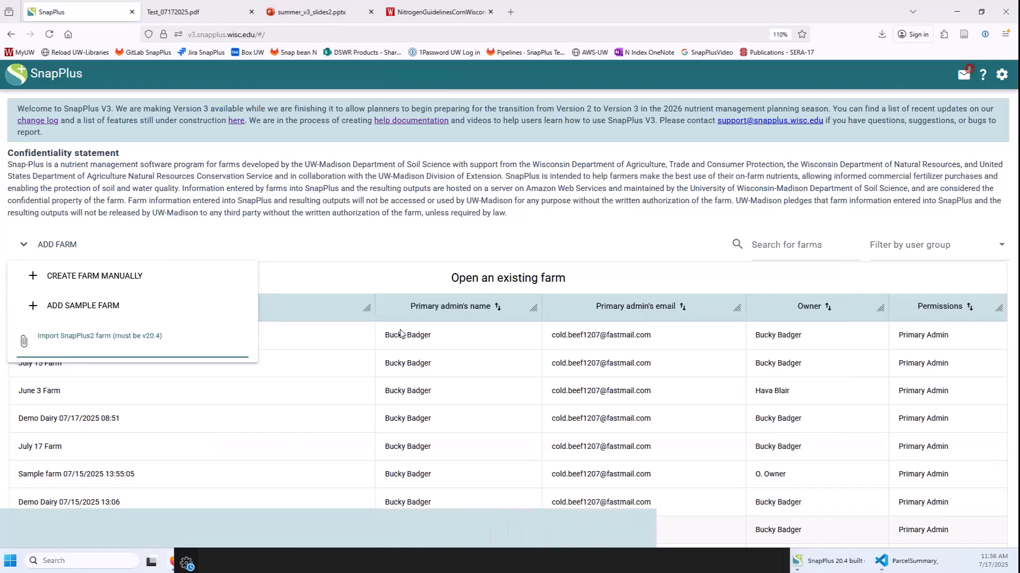
click(461, 238)
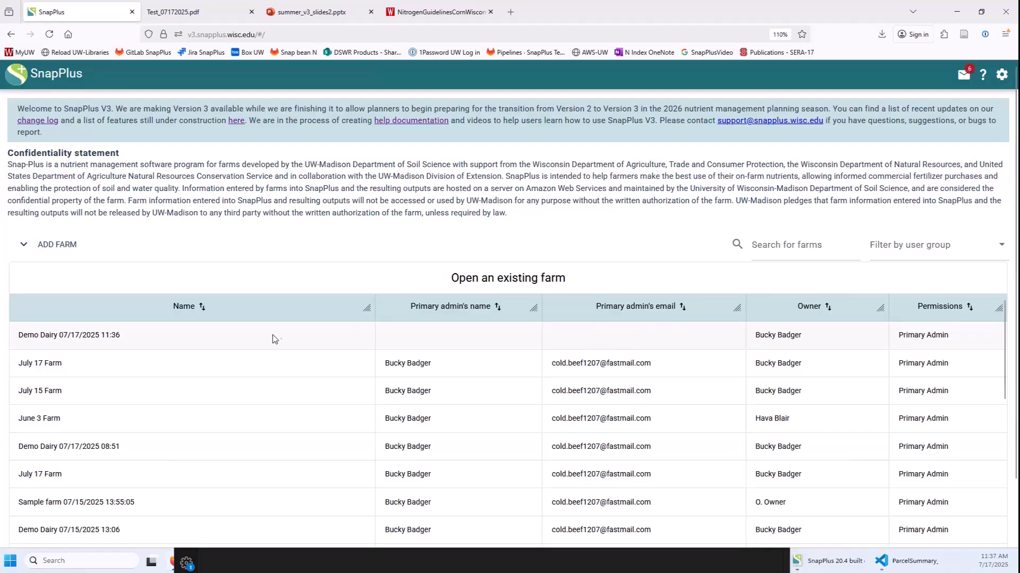
Open the imported Demo Dairy farm, scan its Fields overview, then view Field 1's rotation.
click(227, 335)
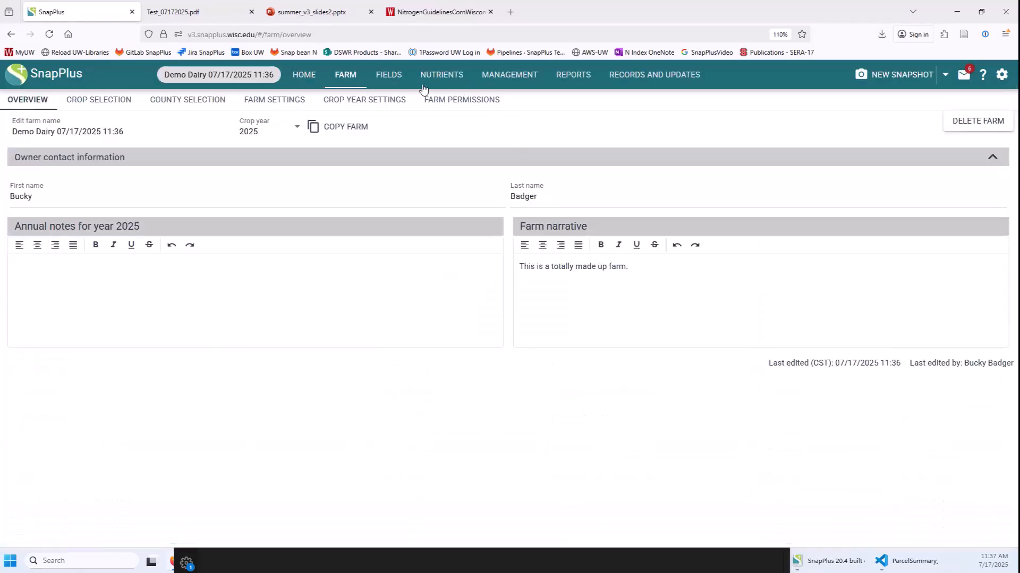
click(379, 78)
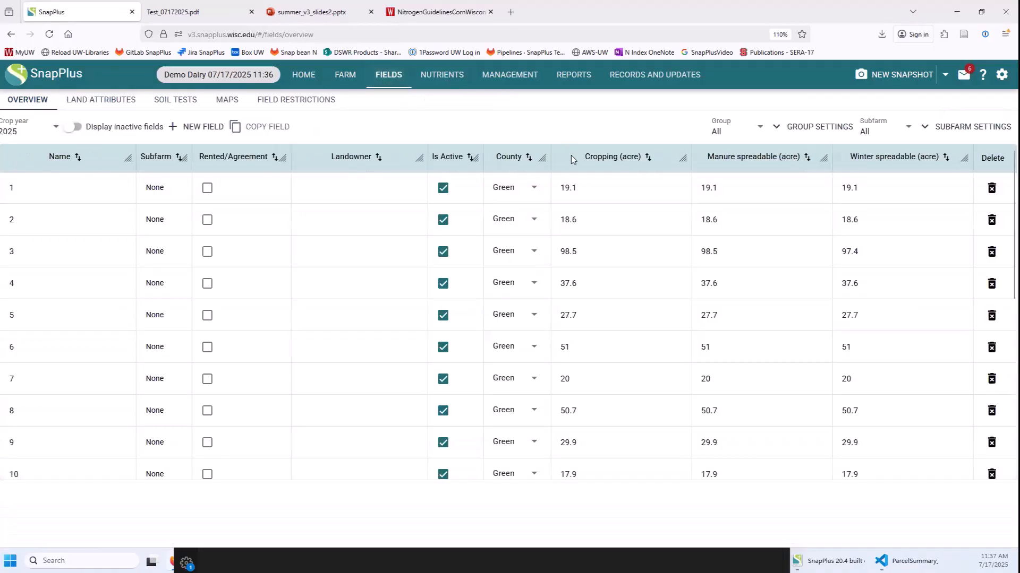
scroll(579, 373, down, 1)
scroll(579, 373, down, 6)
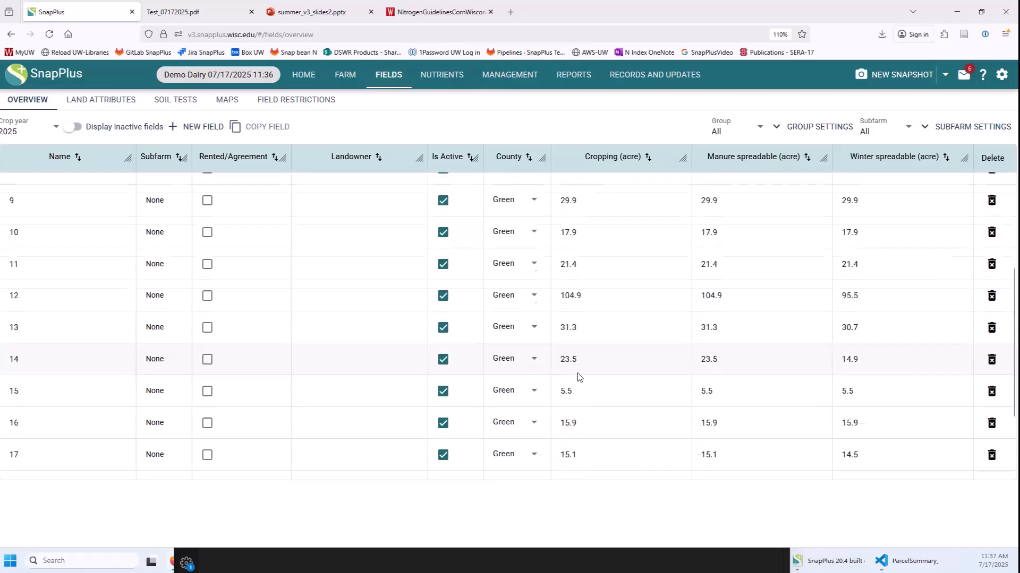
scroll(576, 375, up, 7)
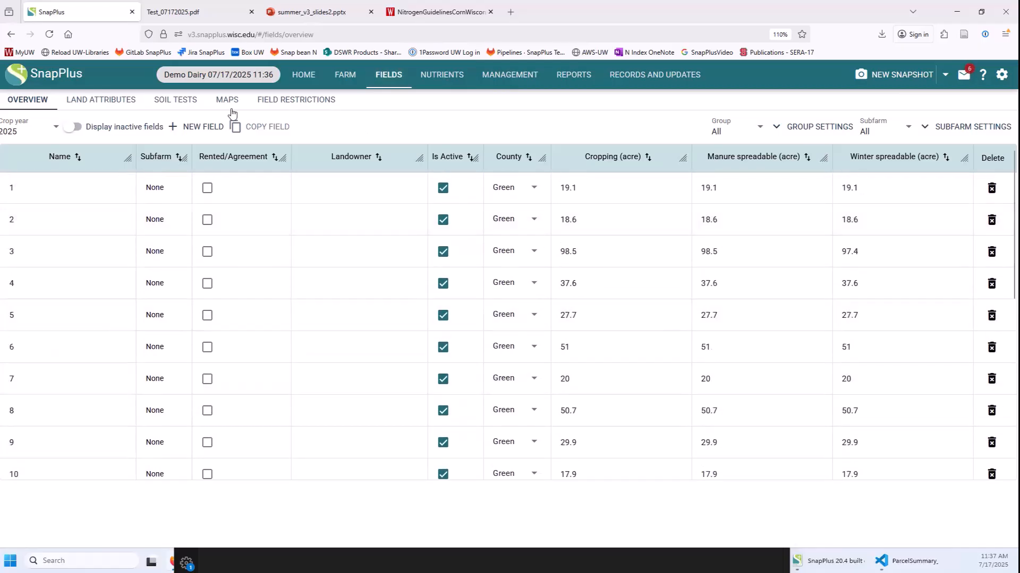
click(527, 75)
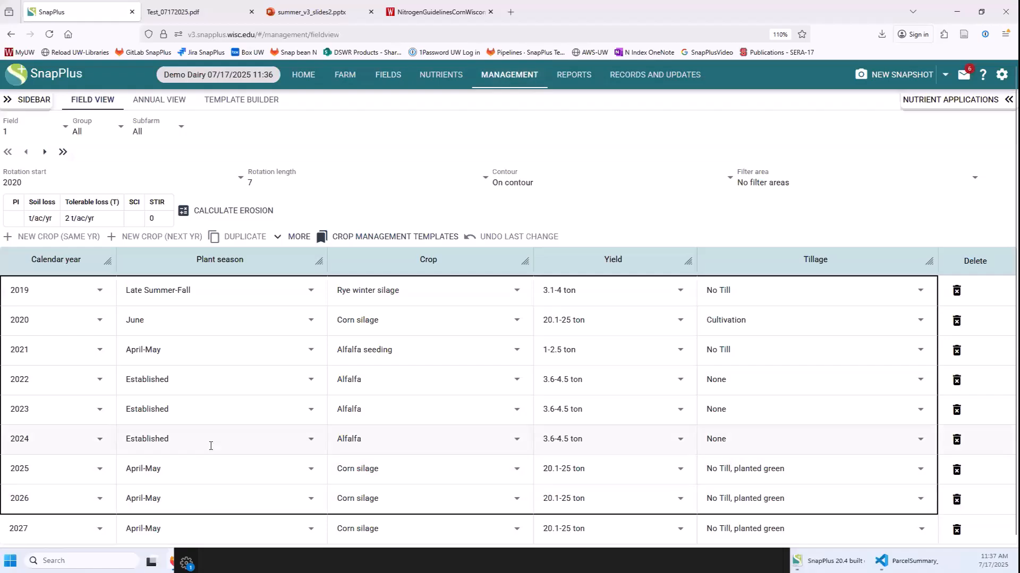
Check Field 1's 2024 alfalfa nutrient applications, then open the Template Builder's template list.
click(261, 439)
click(922, 101)
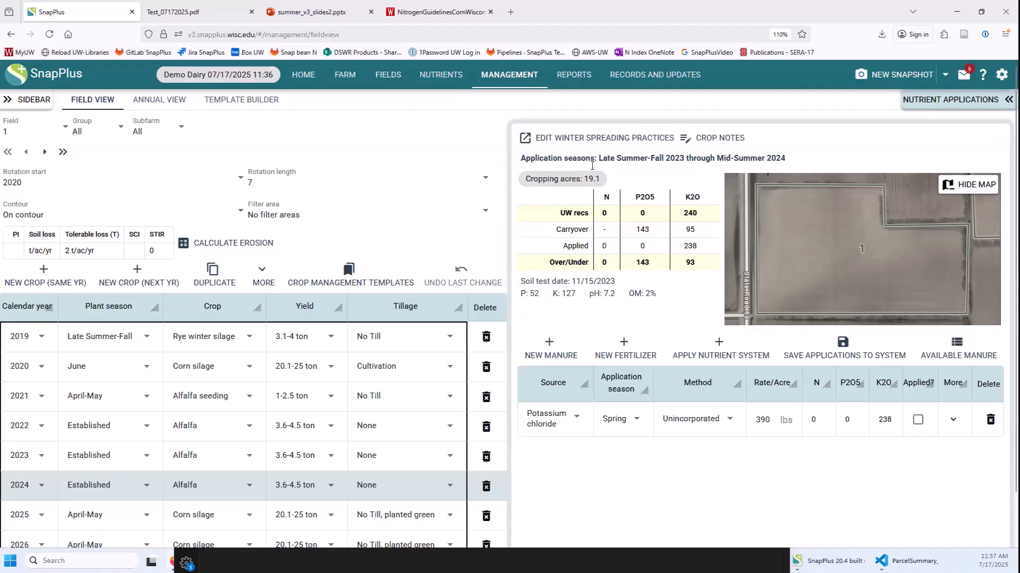
click(247, 106)
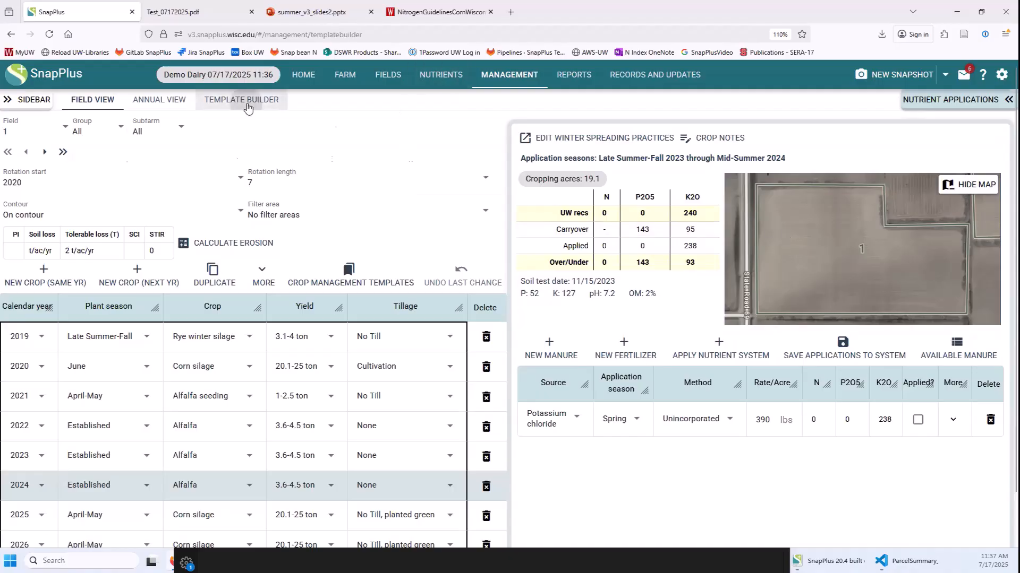
click(56, 134)
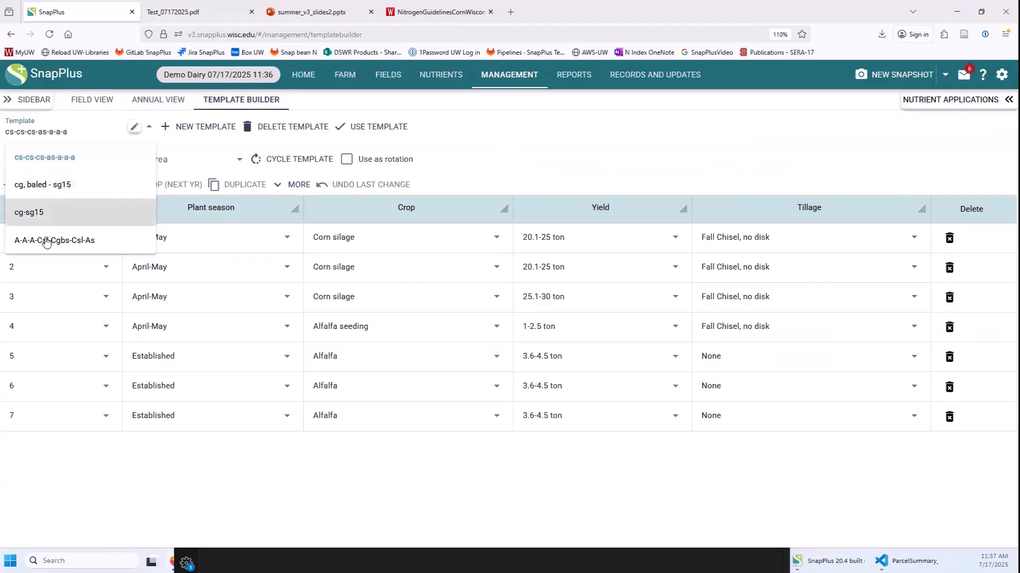
Load the 'cg, baled - sg15' and 'cg-sg15' templates, then open Nutrients > Nutrient Systems.
click(45, 193)
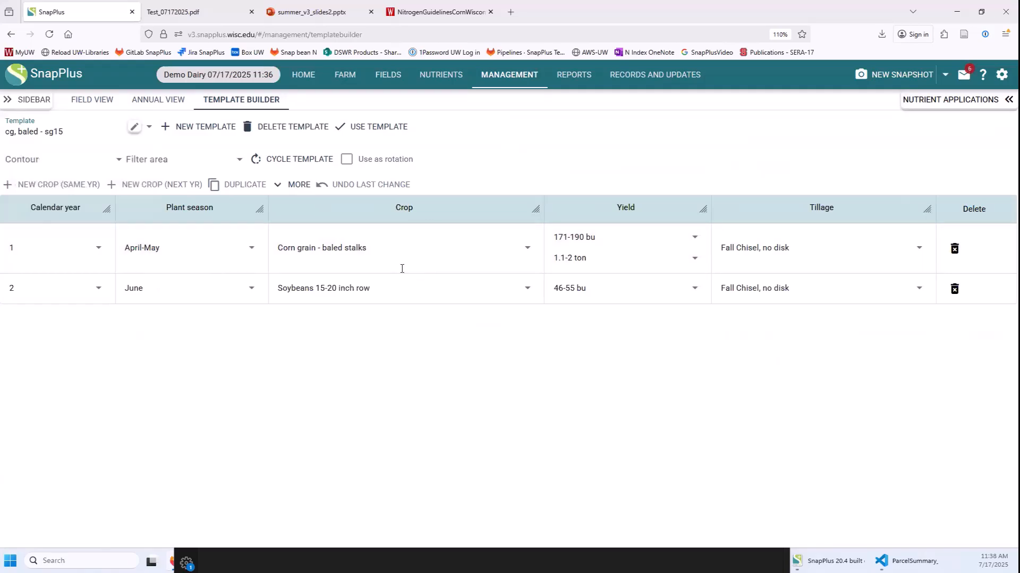
click(68, 136)
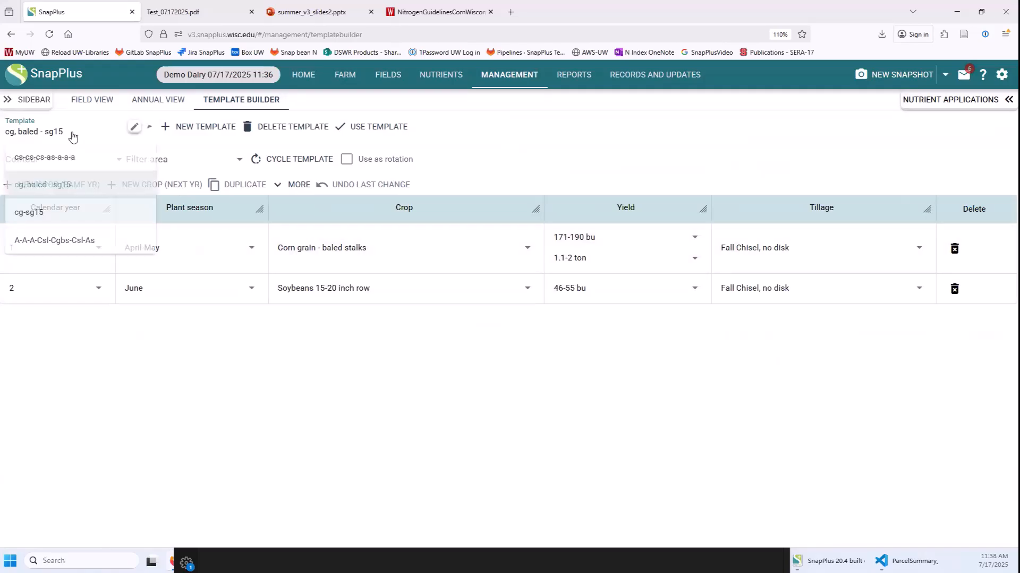
click(50, 222)
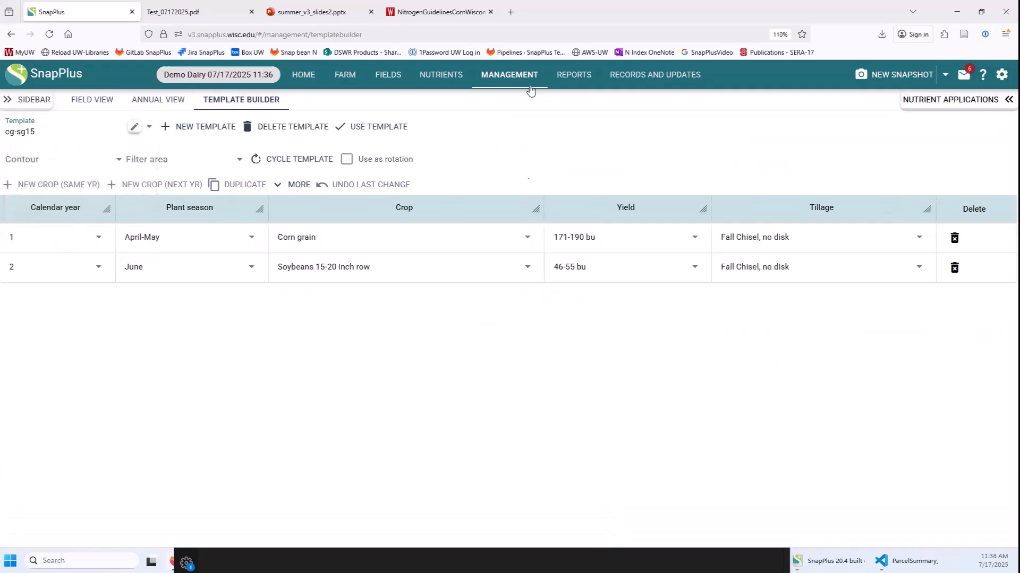
click(441, 74)
click(279, 103)
Glance at the nutrient systems list, then add Monoammonium phosphate (MAP) as a standard fertilizer.
click(61, 133)
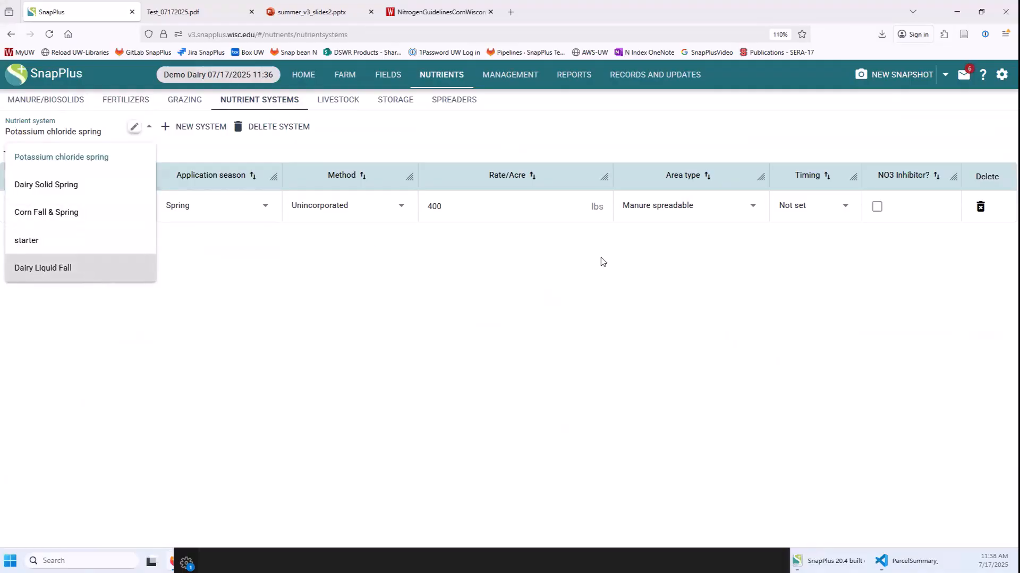
click(548, 302)
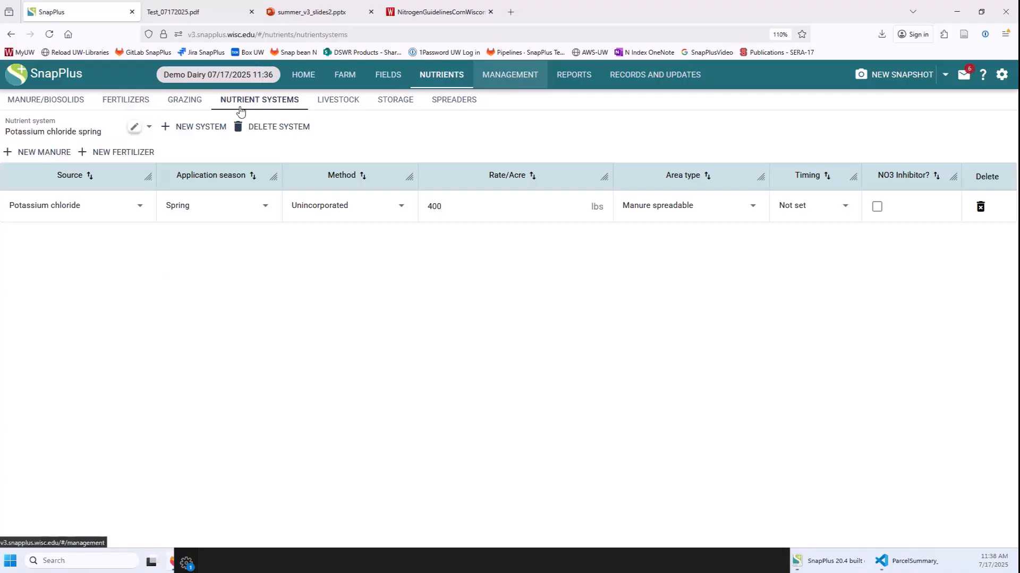
click(140, 109)
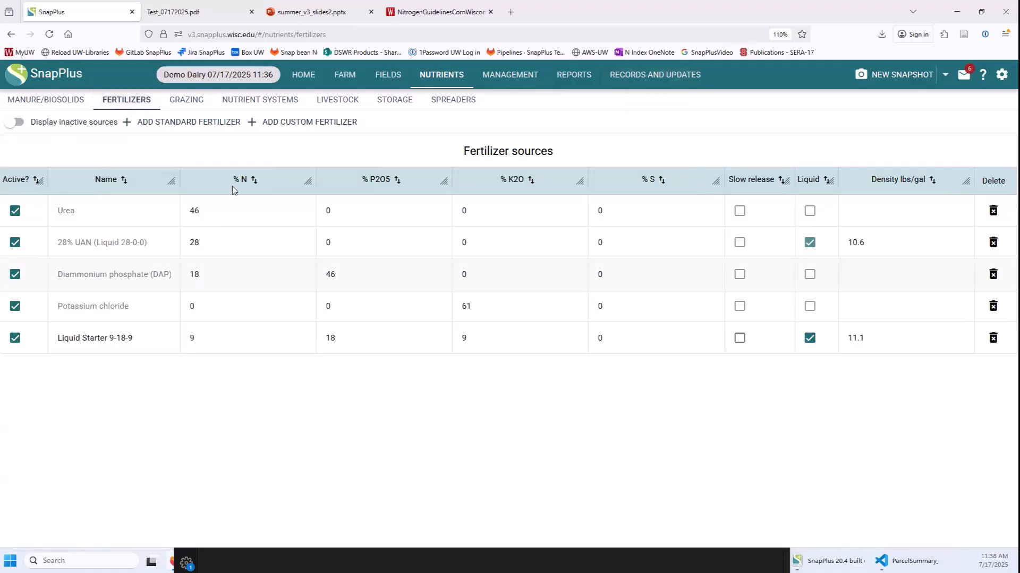
click(192, 127)
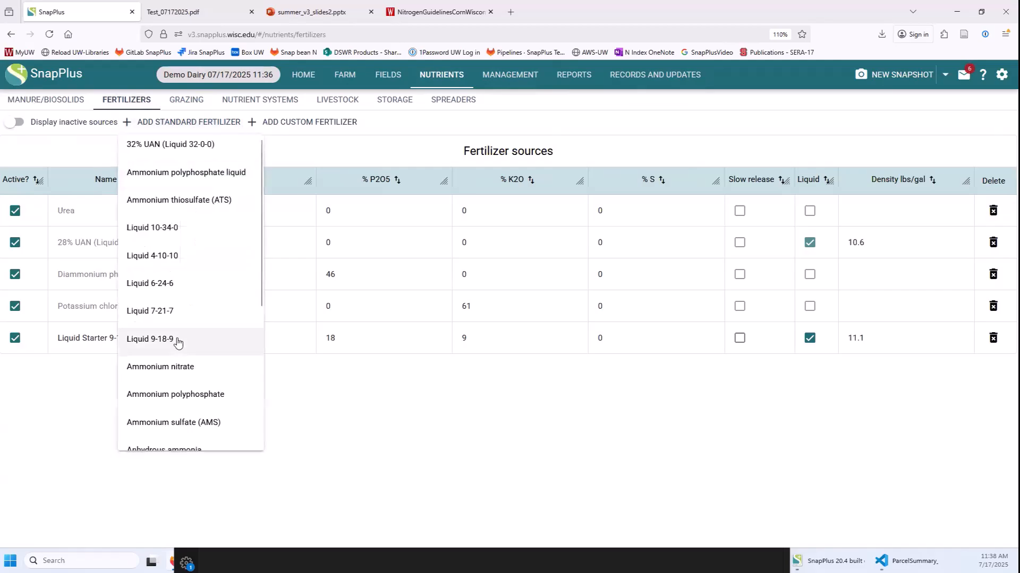
scroll(184, 372, down, 3)
click(209, 329)
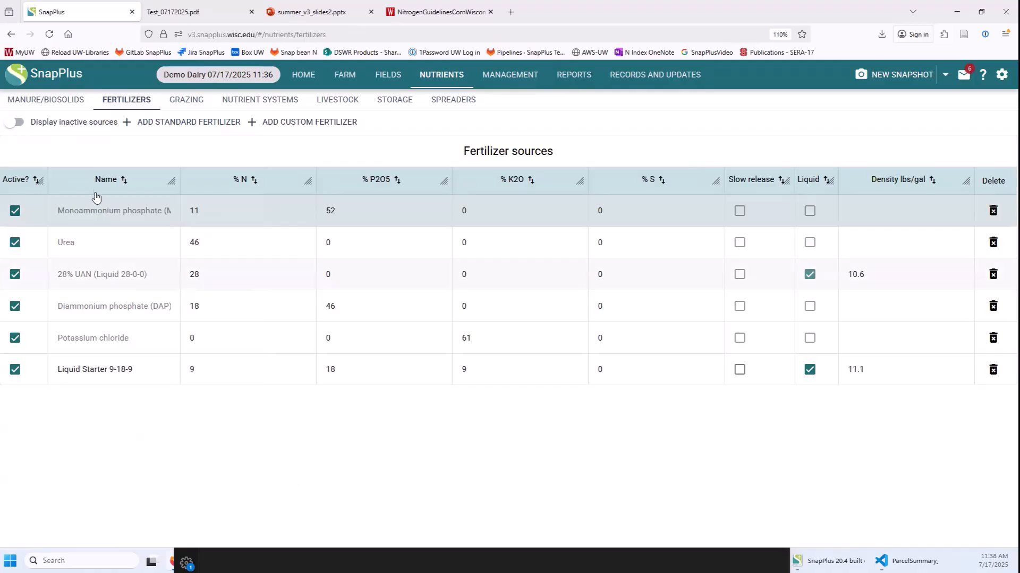
Create a new nutrient system named MAP.
click(267, 103)
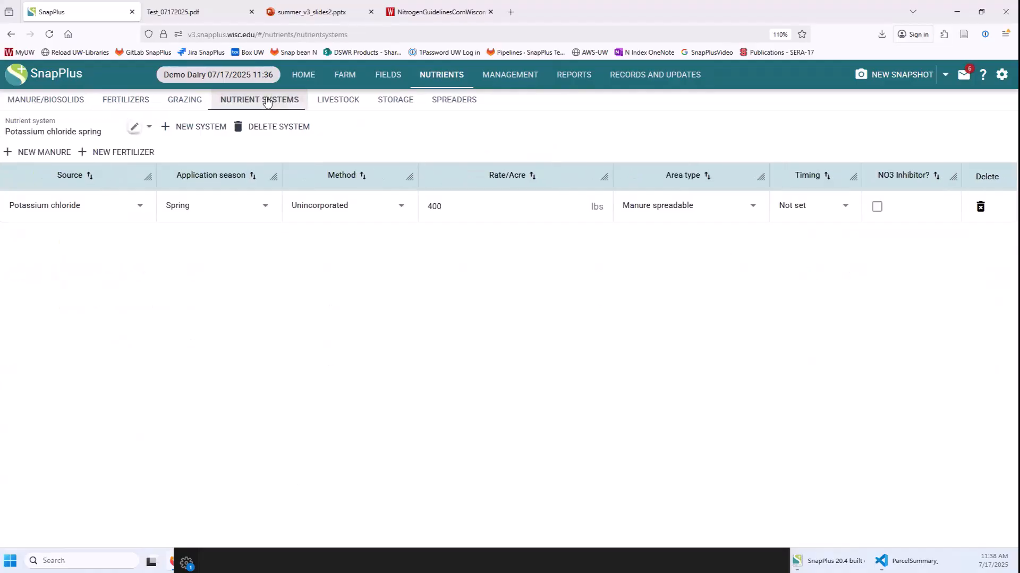
click(199, 127)
text(MAP)
key(Return)
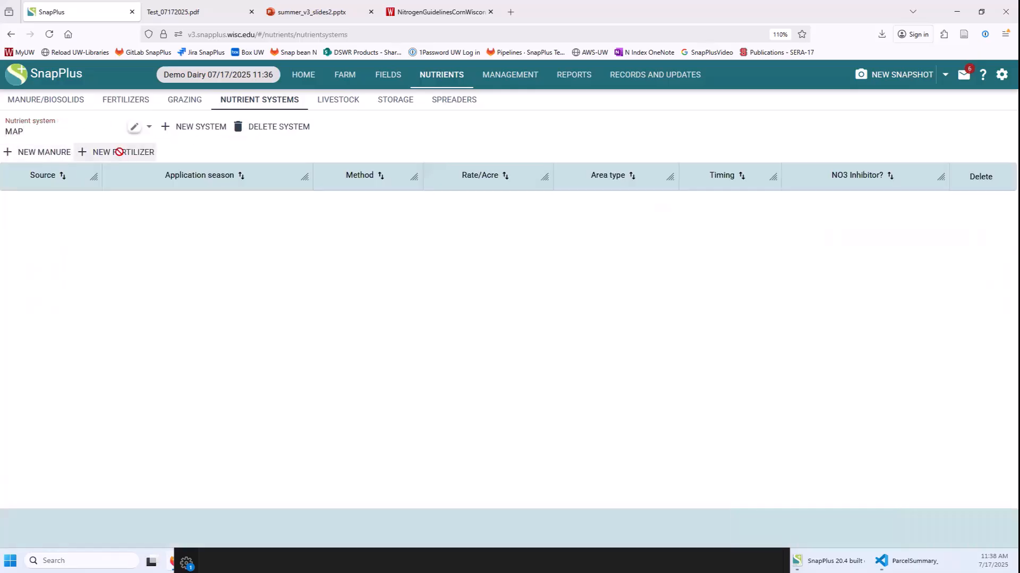
Add a MAP fertilizer at 50 lbs, Spring, Unincorporated, then go to Records and Updates.
click(119, 153)
click(51, 207)
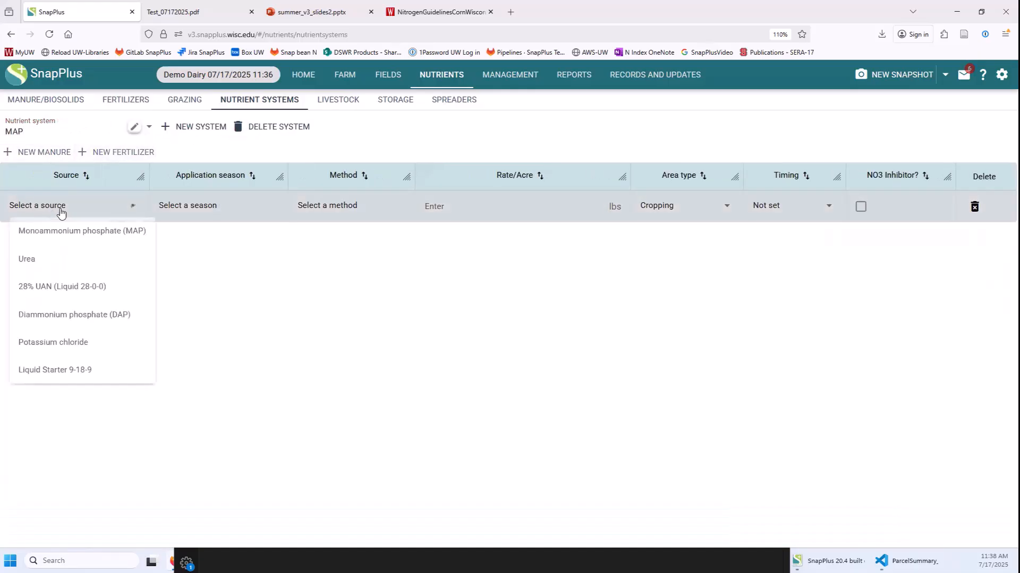
click(93, 233)
click(271, 206)
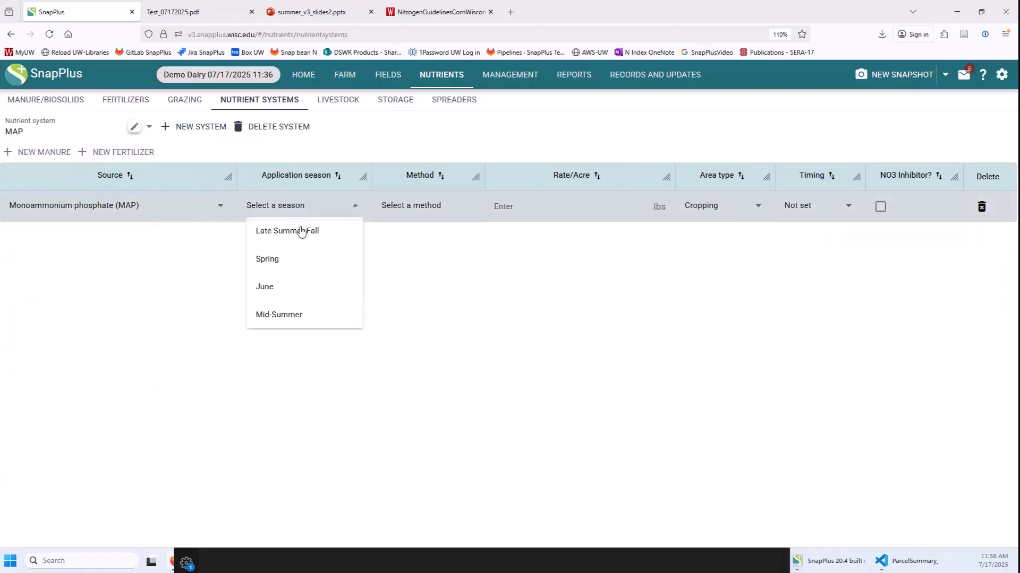
click(297, 264)
click(423, 205)
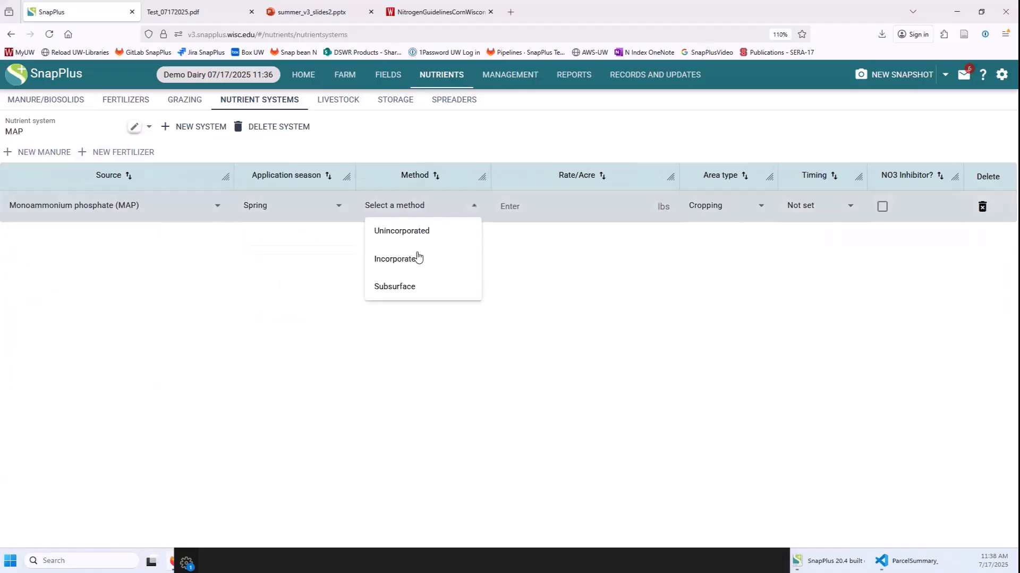
click(437, 229)
text(50)
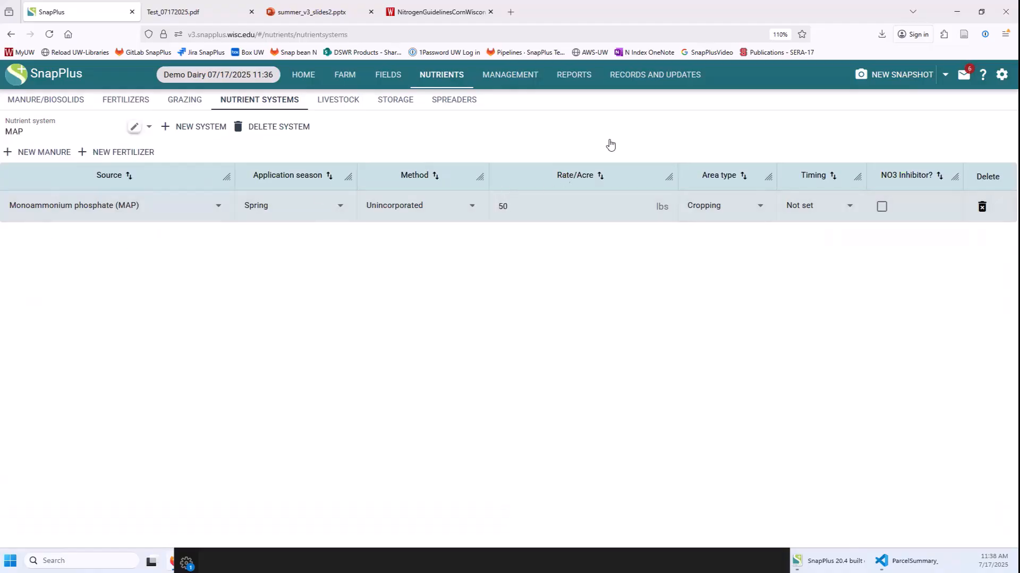
click(649, 76)
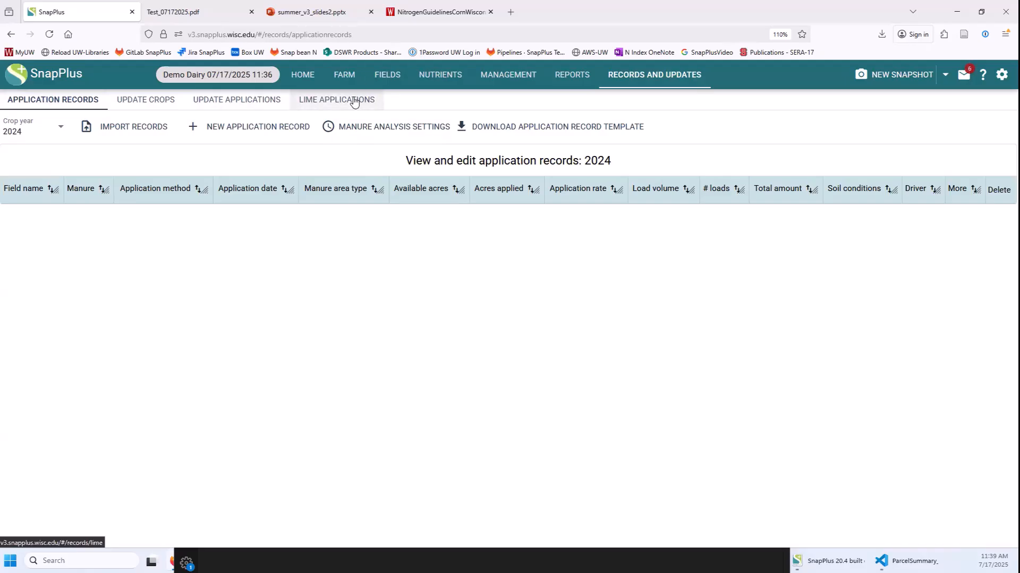
Open the 2024 Update Crops list and scroll through each field's crop, yield and tillage.
click(164, 102)
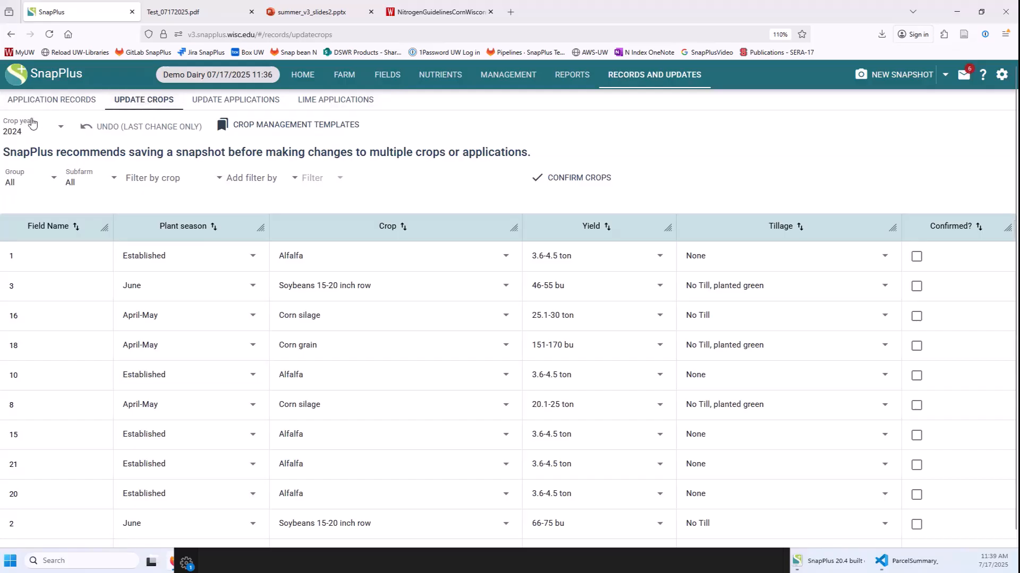
scroll(318, 360, down, 2)
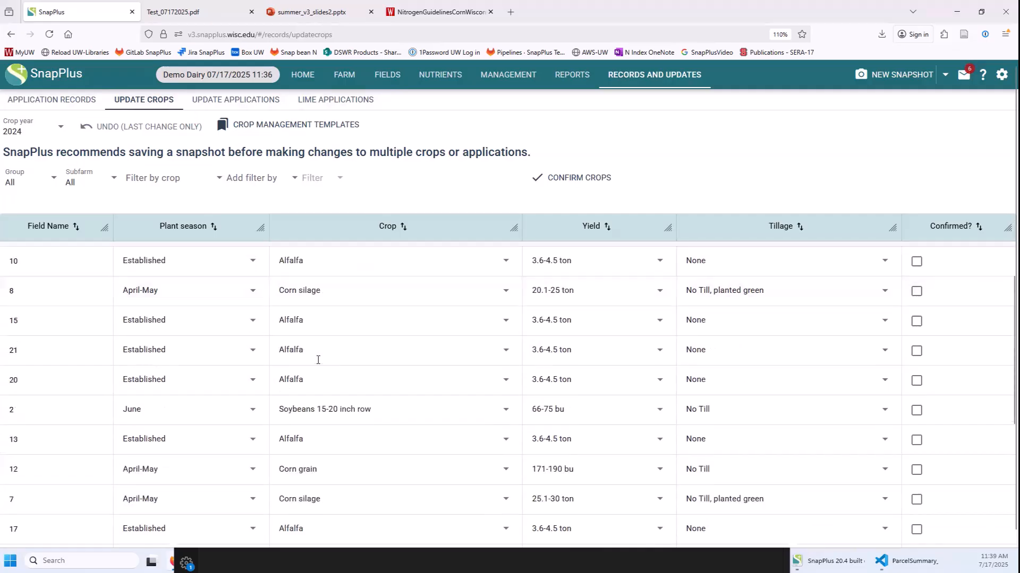
scroll(317, 360, down, 1)
scroll(316, 433, up, 3)
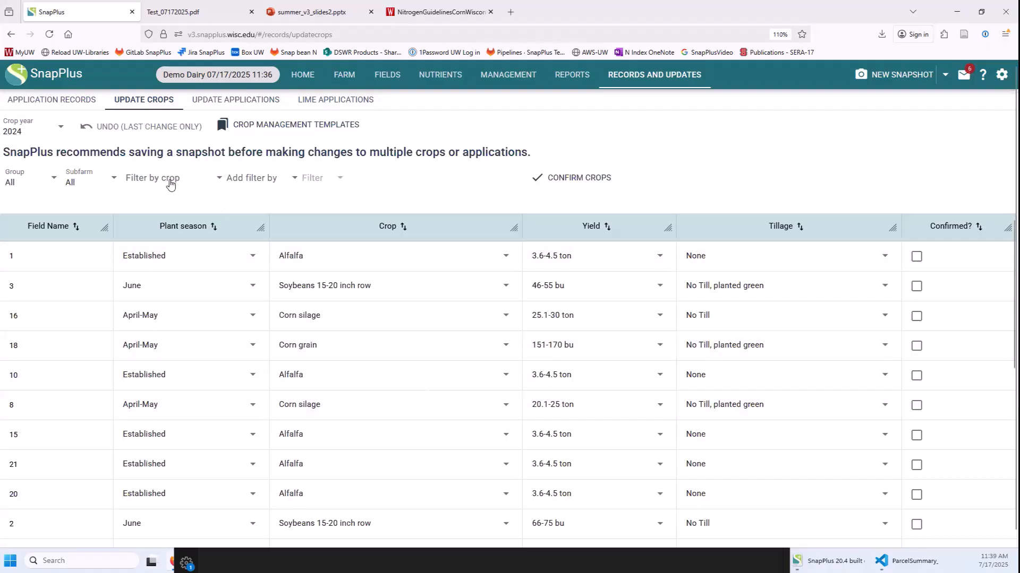
Filter crops to 'Corn grain - baled stalks' and set field 9 to Corn silage, 25.1-30 ton, No Till.
click(167, 178)
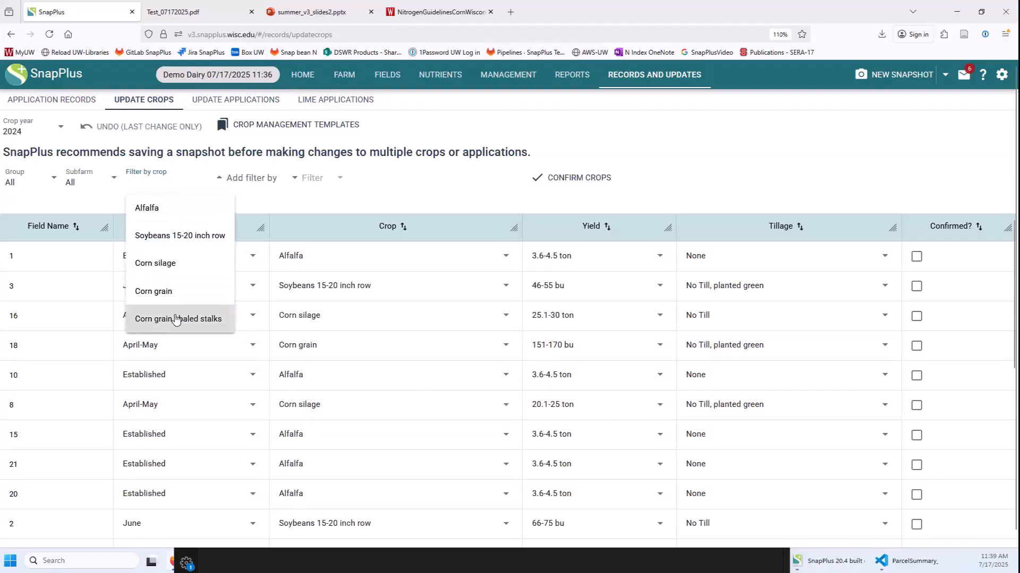
click(178, 319)
click(383, 438)
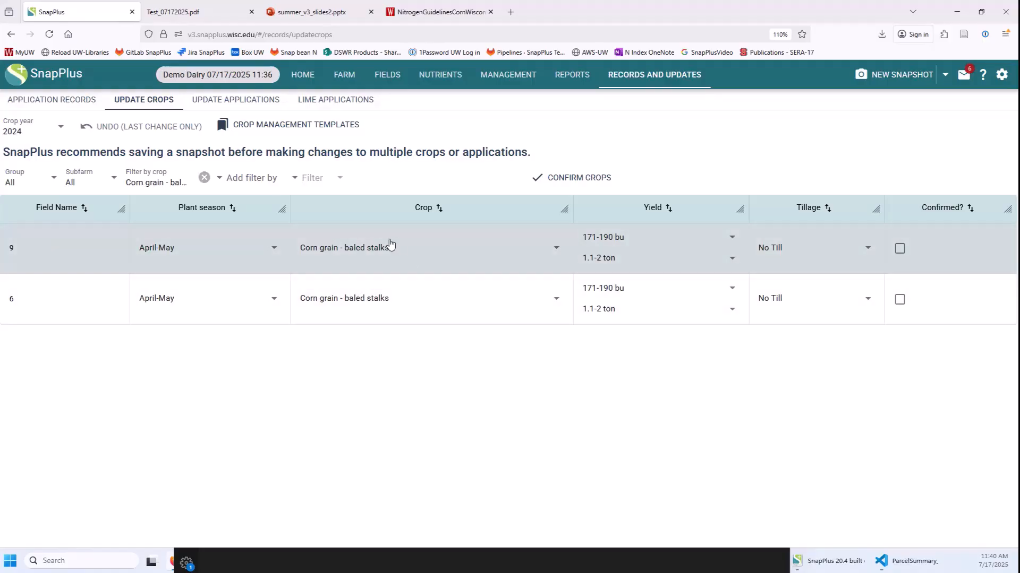
click(388, 245)
click(350, 391)
click(568, 240)
click(569, 346)
click(745, 235)
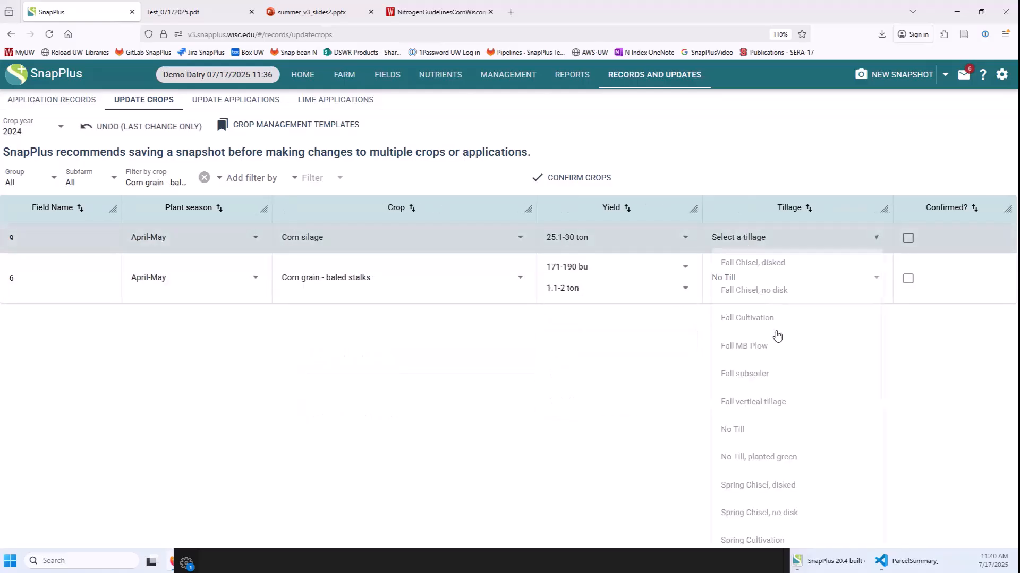
click(722, 439)
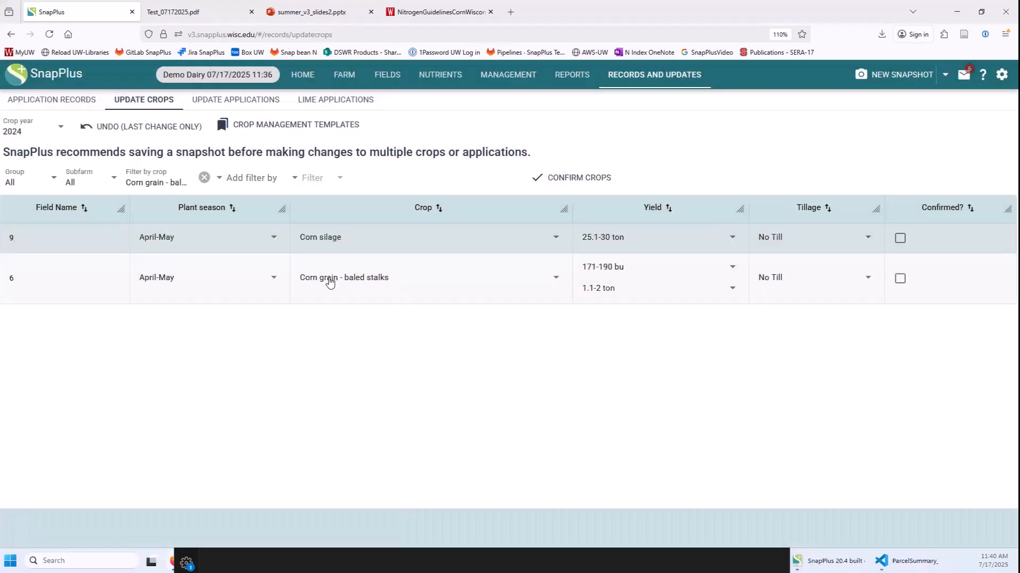
Set field 6 to Corn silage with a 25.1-30 ton yield and No Till tillage.
click(330, 279)
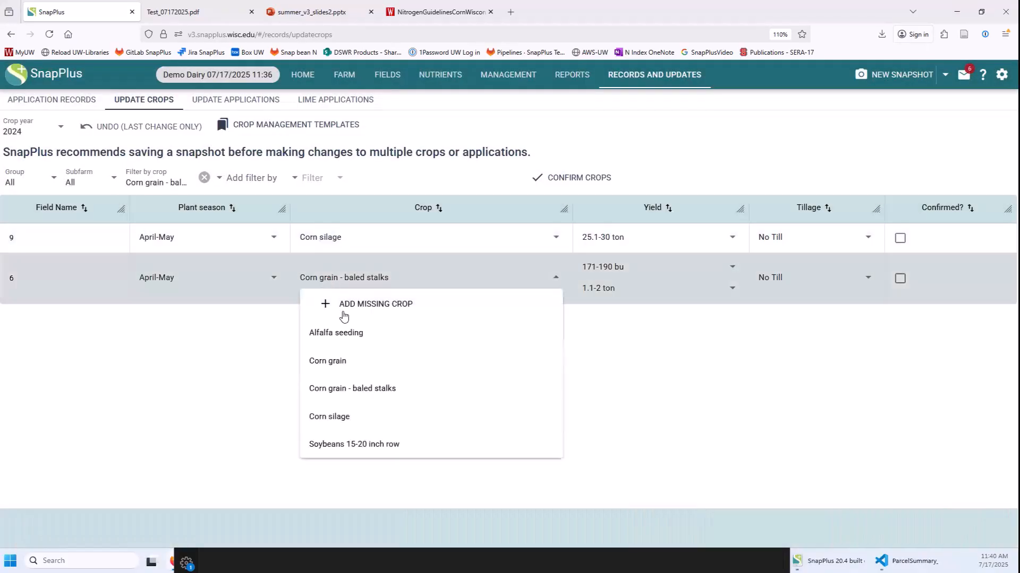
click(329, 425)
click(534, 266)
click(543, 377)
click(690, 268)
click(699, 459)
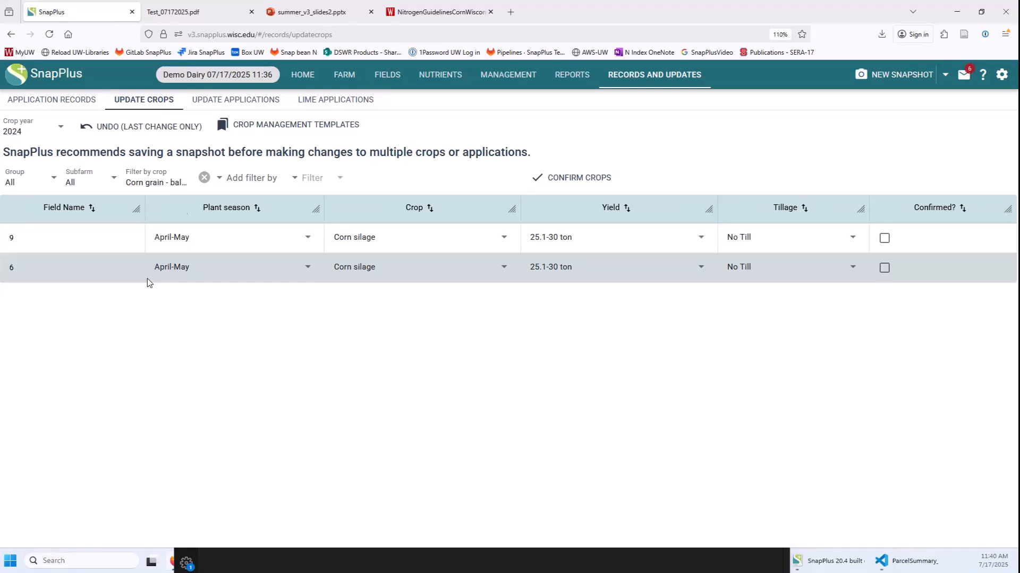
Clear the crop filter and sort the crop table by tillage, then by crop.
click(204, 177)
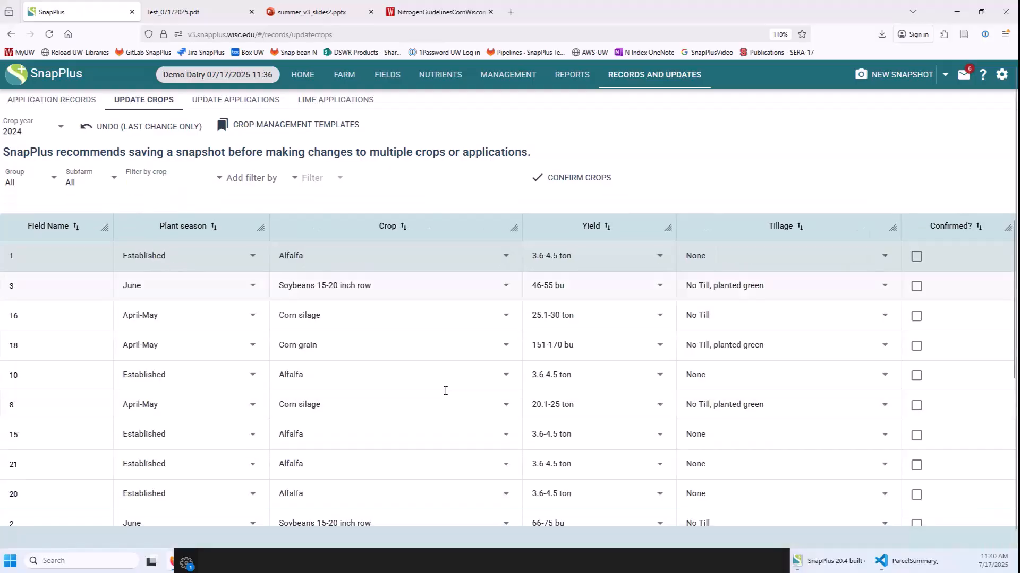
scroll(446, 391, down, 3)
click(786, 227)
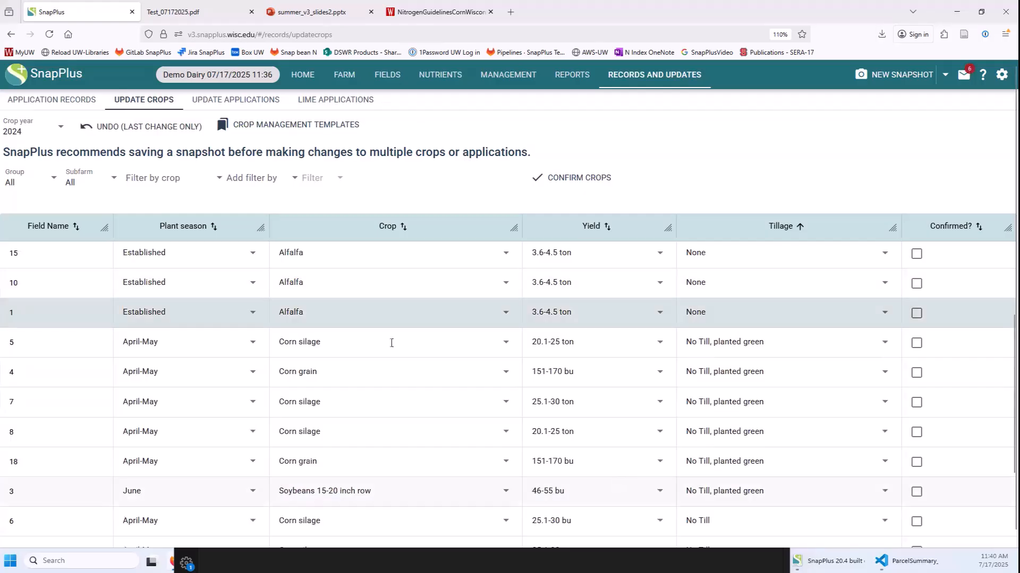
click(392, 227)
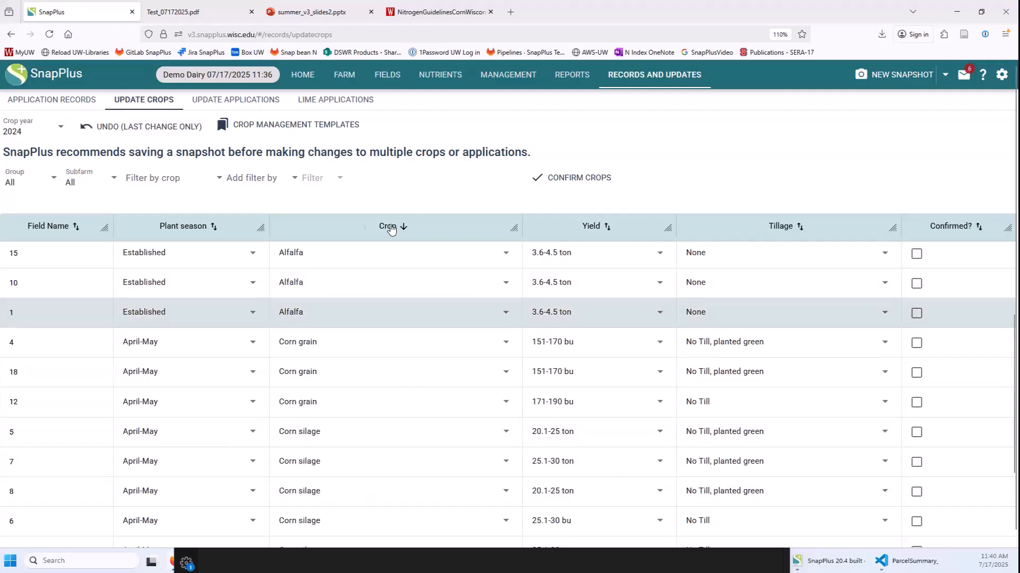
Confirm all fields' 2024 crops and move on to Update Applications.
click(257, 178)
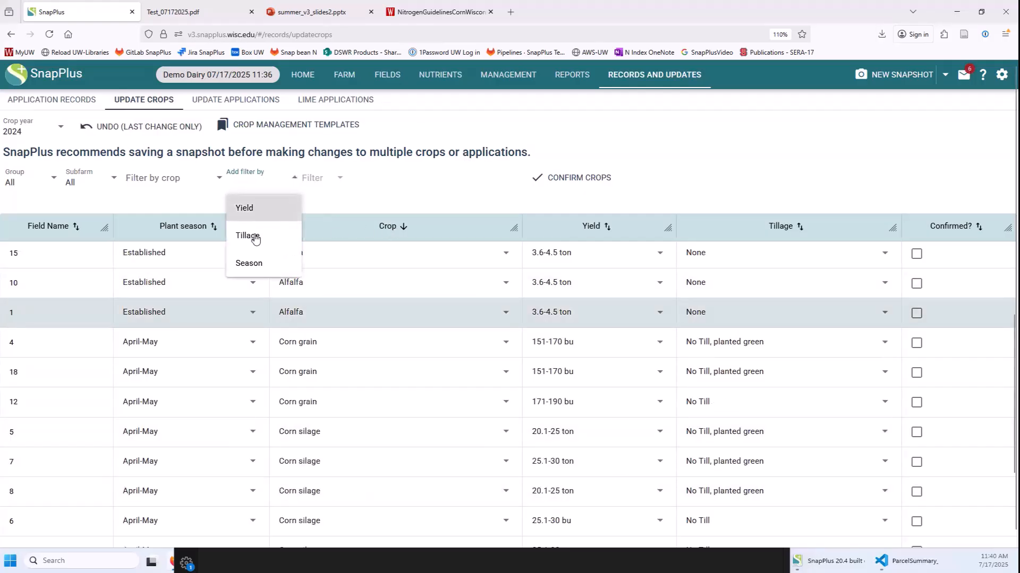
click(426, 187)
scroll(369, 419, down, 3)
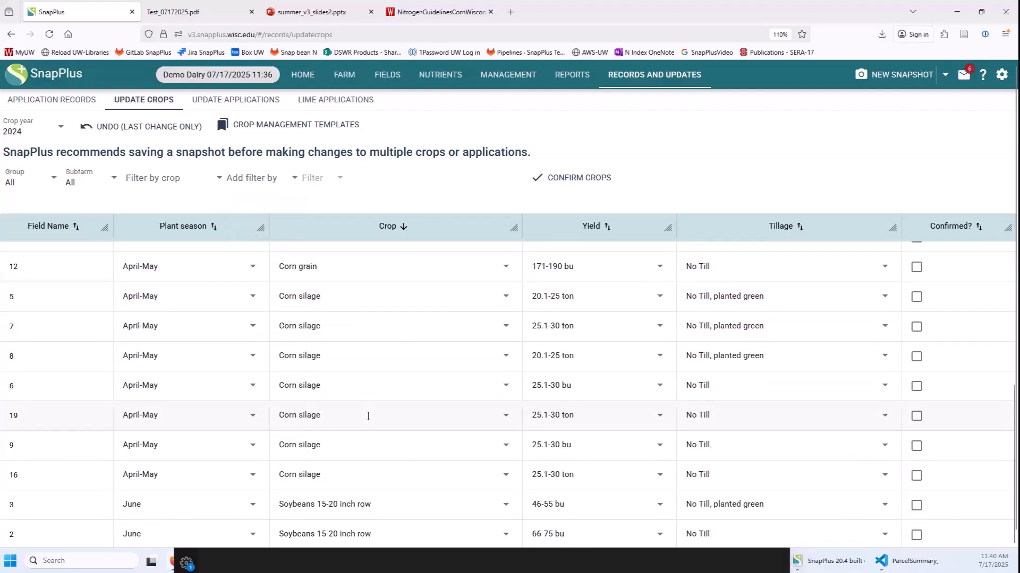
scroll(368, 417, up, 7)
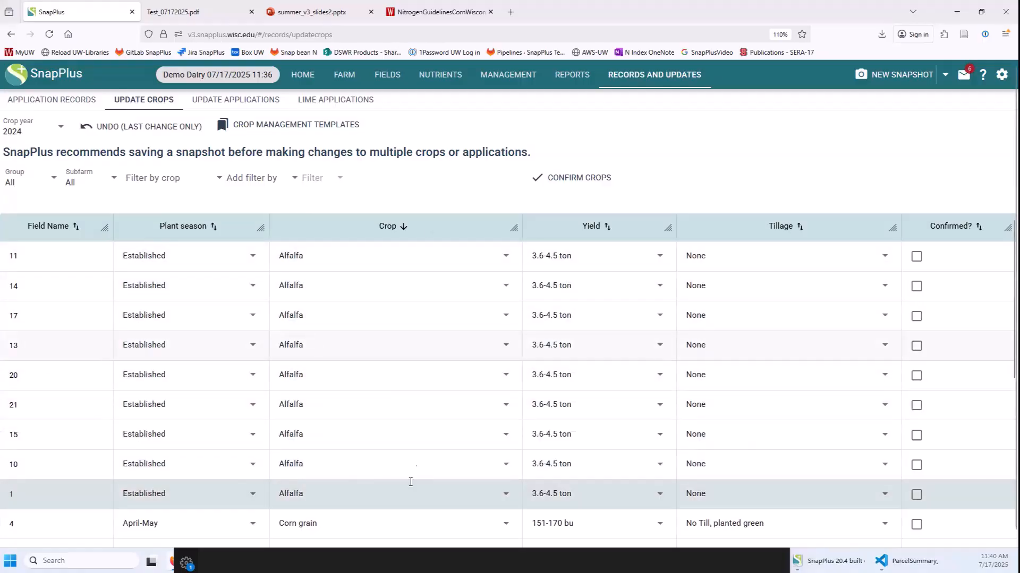
click(568, 179)
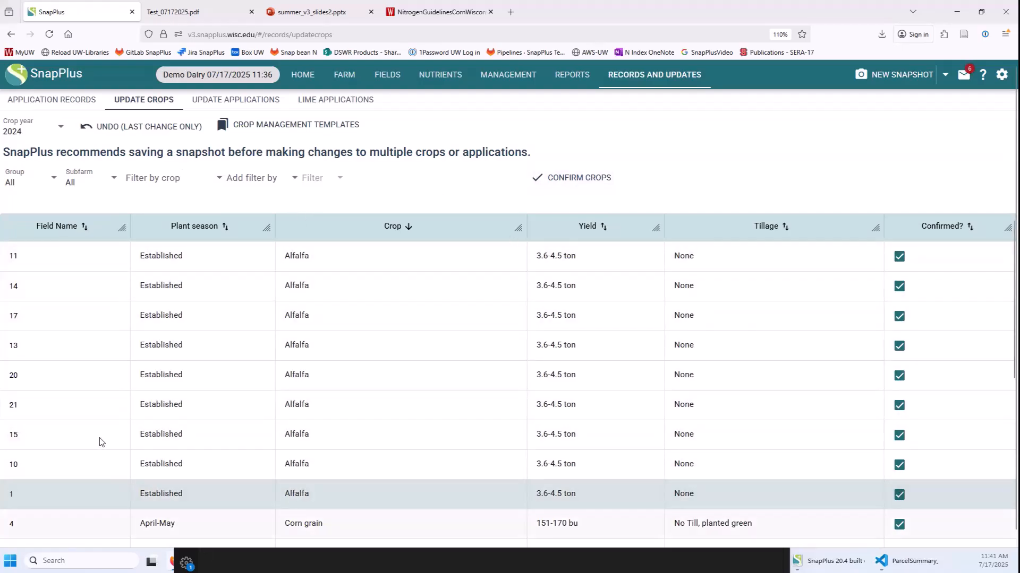
click(247, 99)
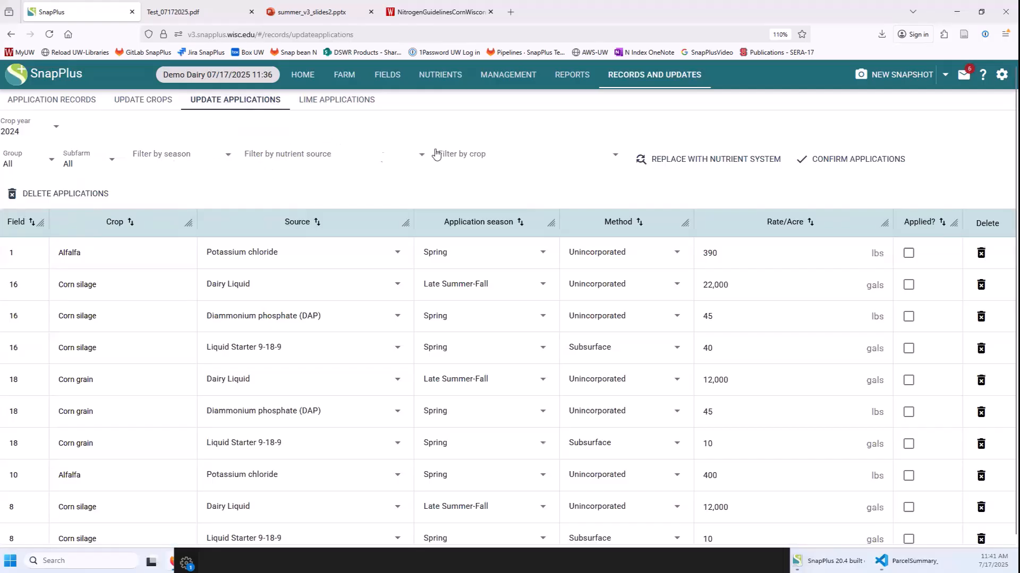
Filter applications to Diammonium phosphate (DAP) and bring up the nutrient system replacement options.
click(287, 159)
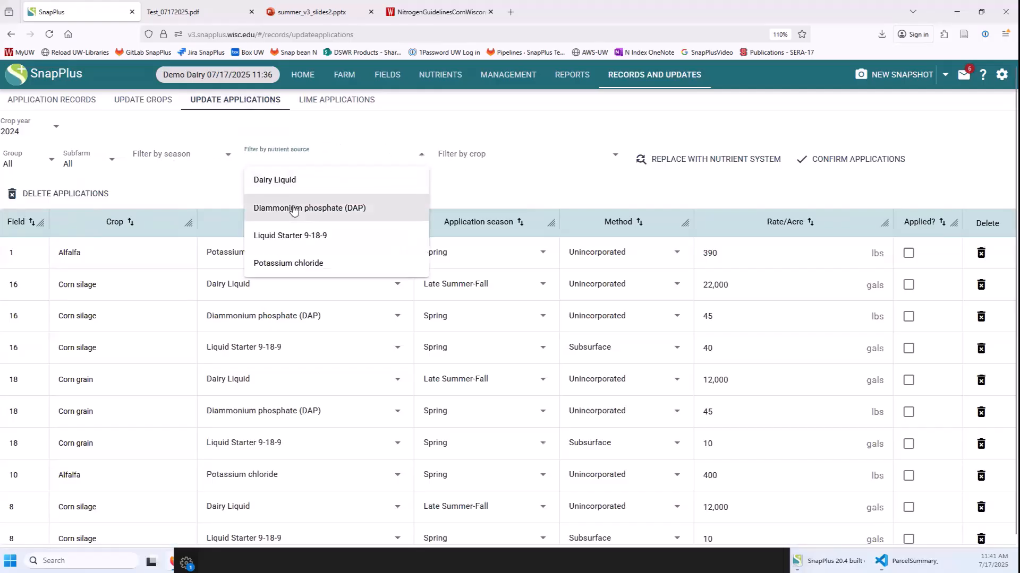
click(287, 207)
click(557, 185)
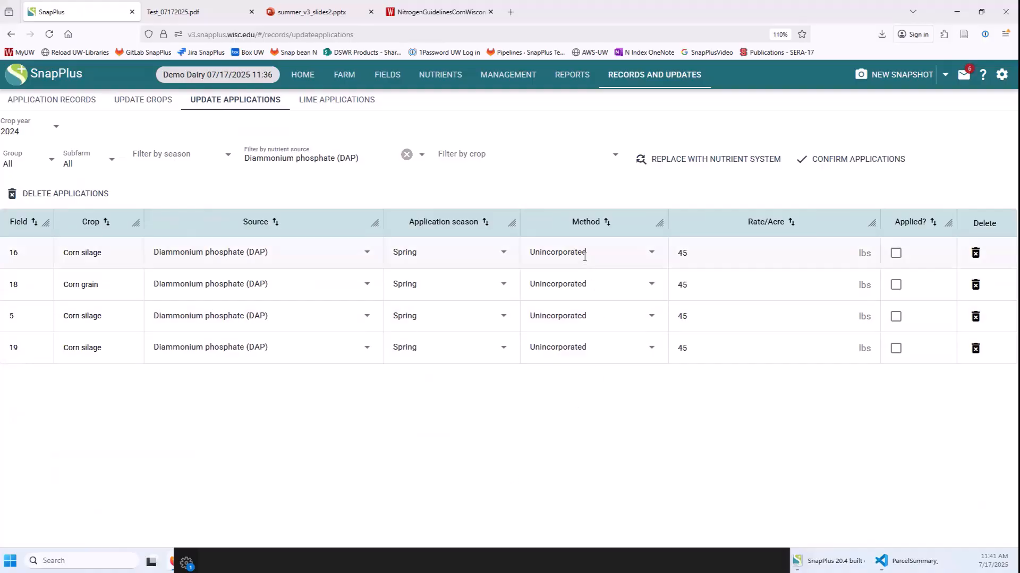
click(218, 259)
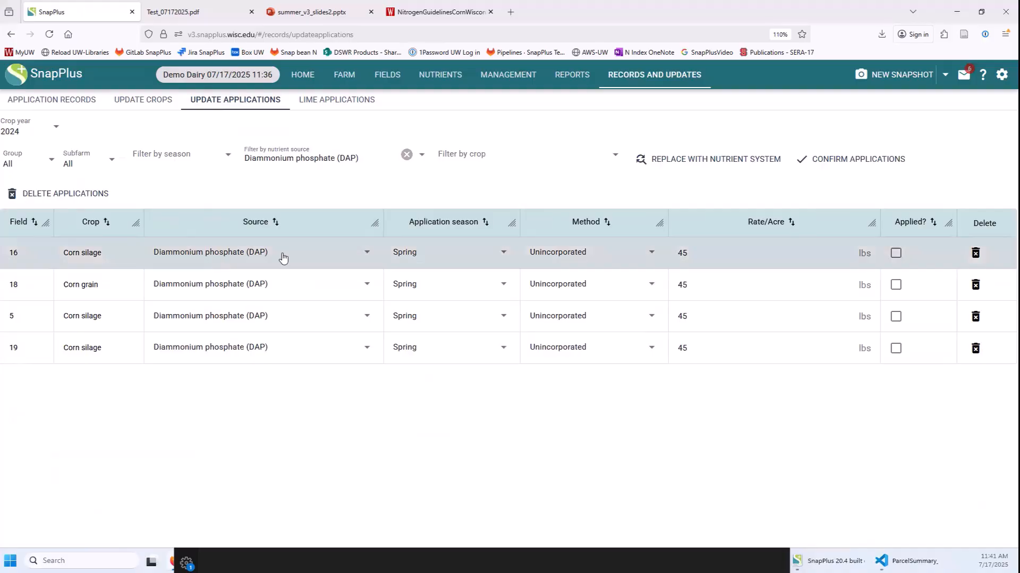
click(682, 162)
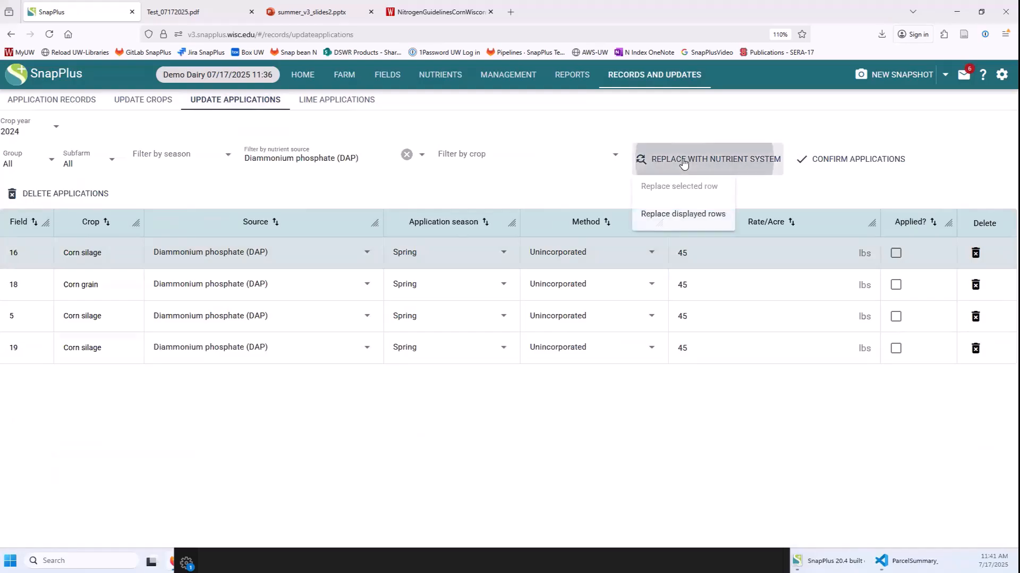
Replace all four displayed DAP rows with the MAP nutrient system.
click(674, 215)
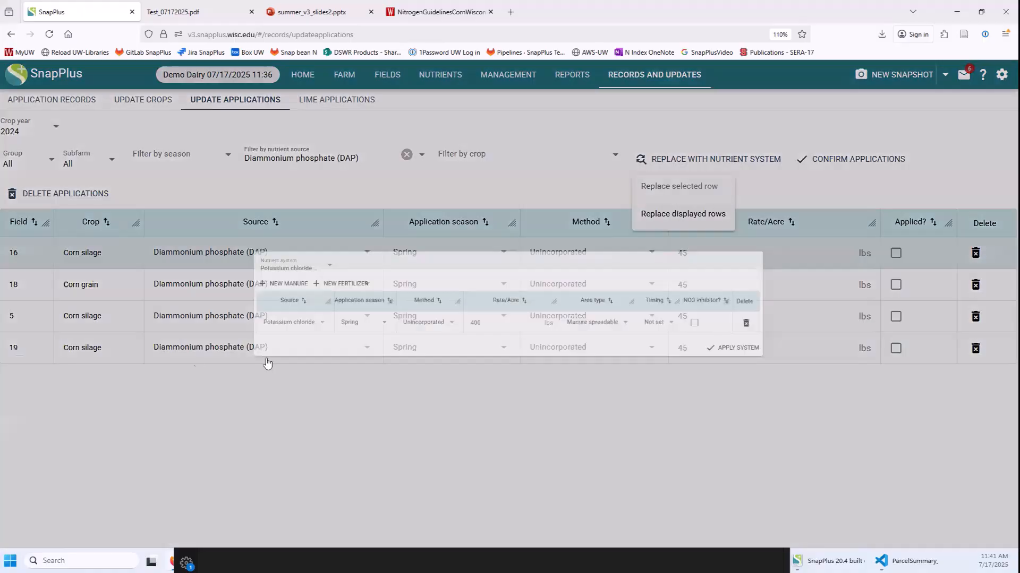
click(225, 252)
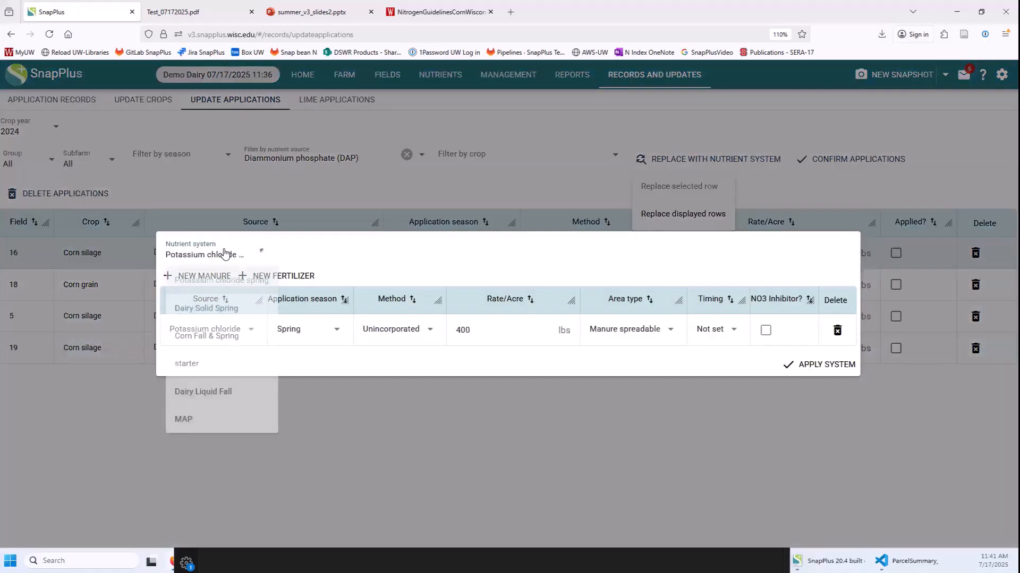
click(201, 425)
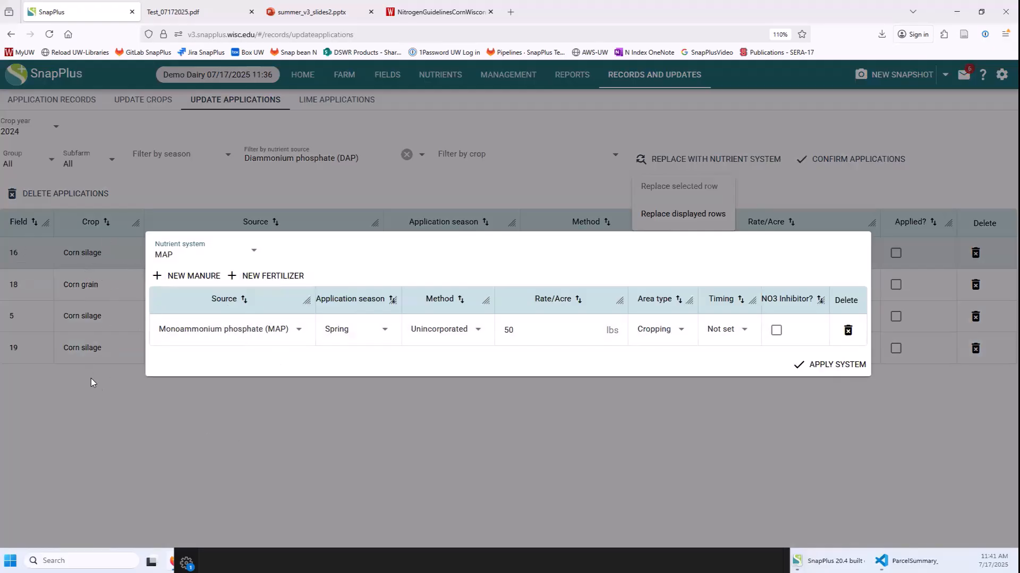
click(803, 372)
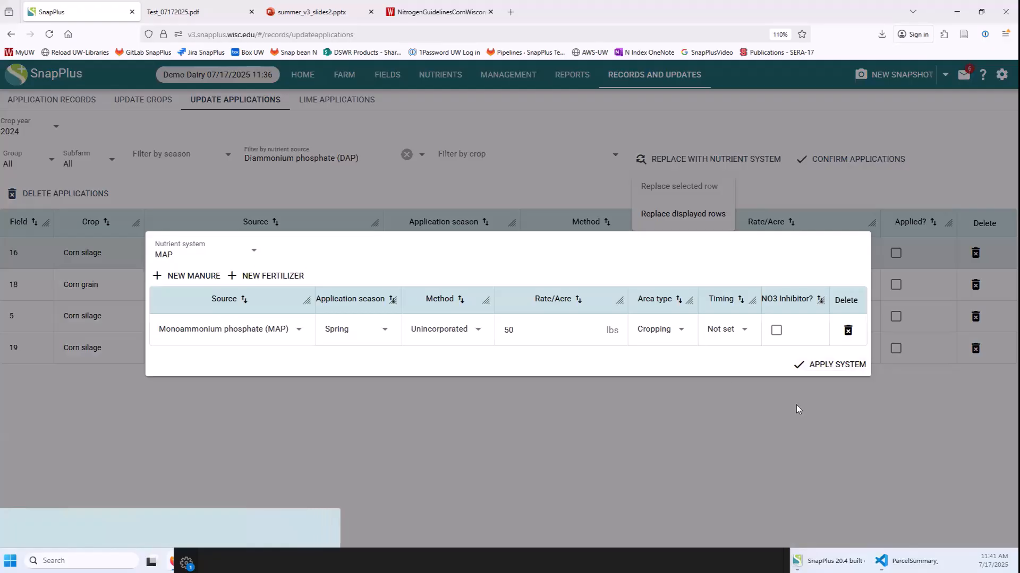
click(817, 365)
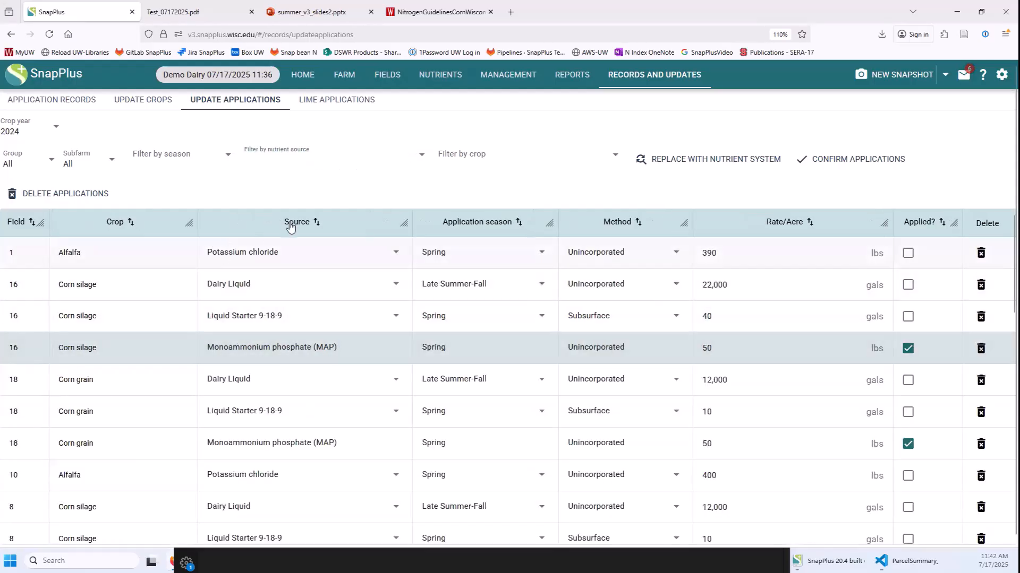
Sort applications by nutrient source, confirm all 2024 applications as applied, then go to Management.
click(292, 223)
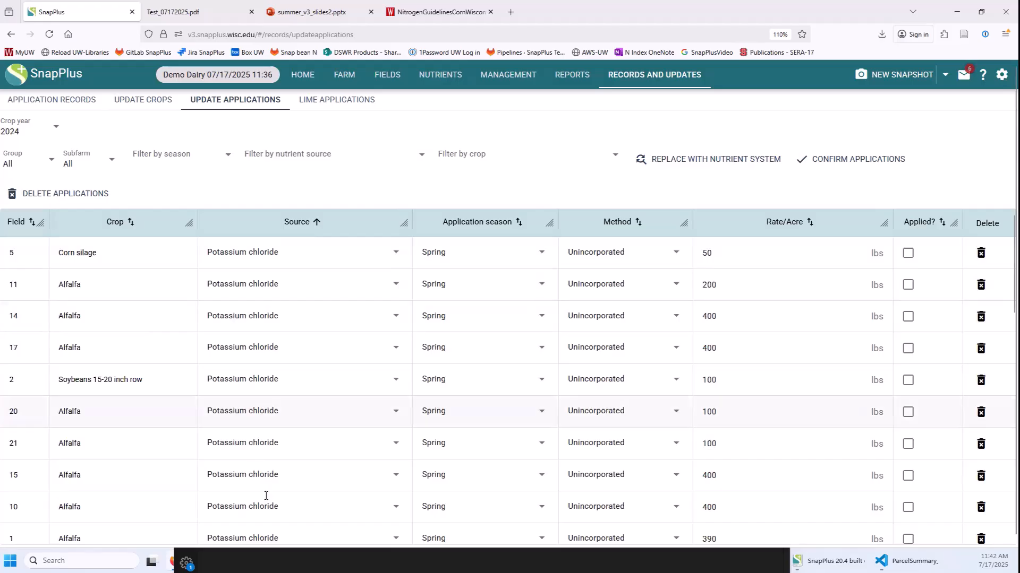
scroll(237, 397, down, 4)
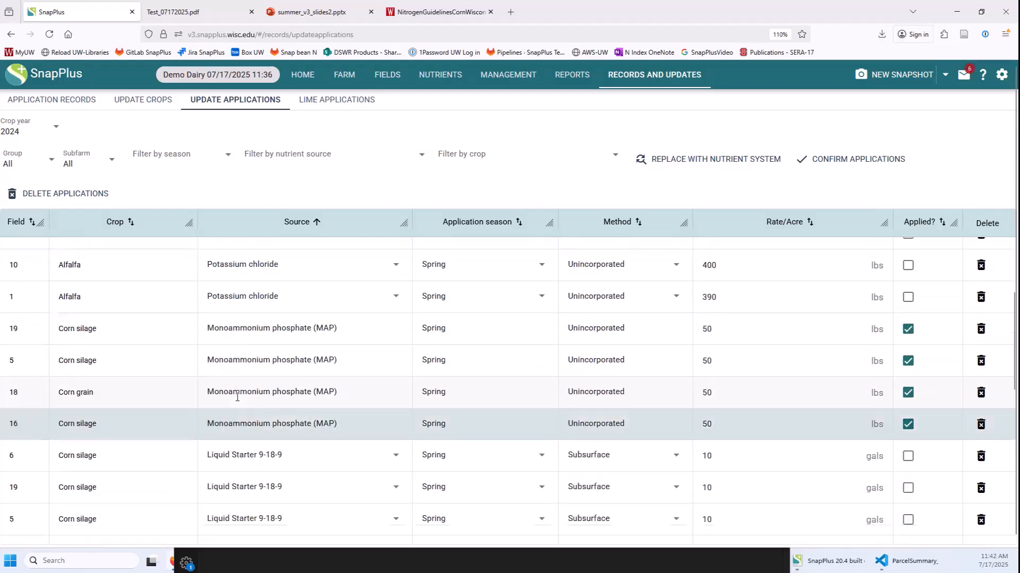
scroll(238, 397, up, 4)
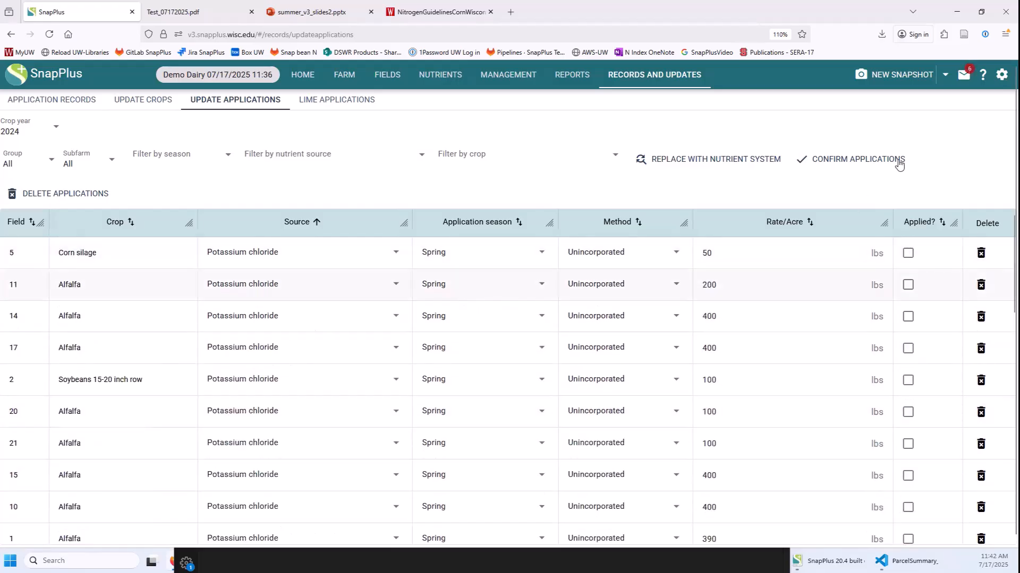
click(850, 159)
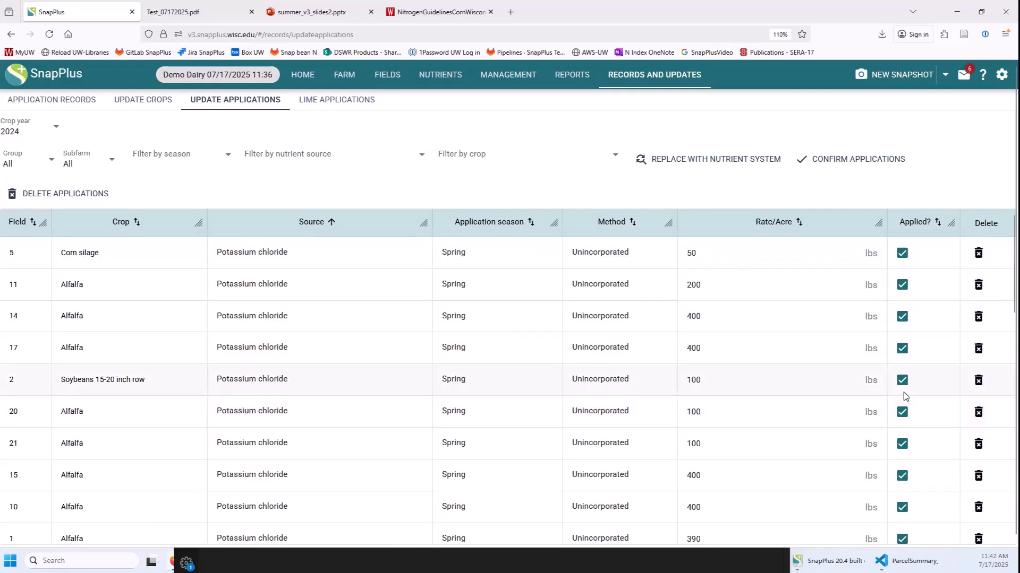
click(507, 76)
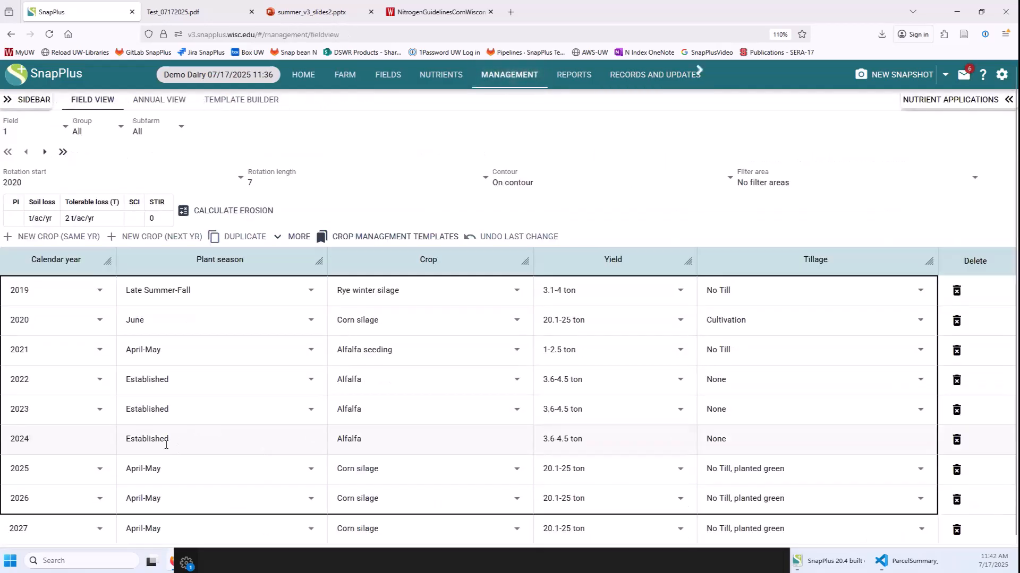
Switch to field 5's rotation and show its nutrient applications.
click(28, 134)
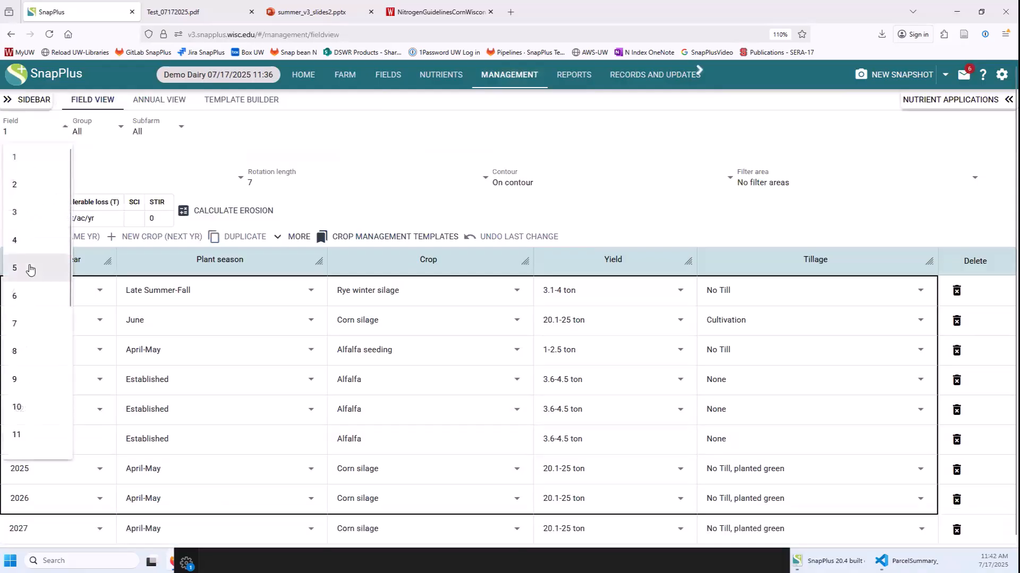
click(30, 267)
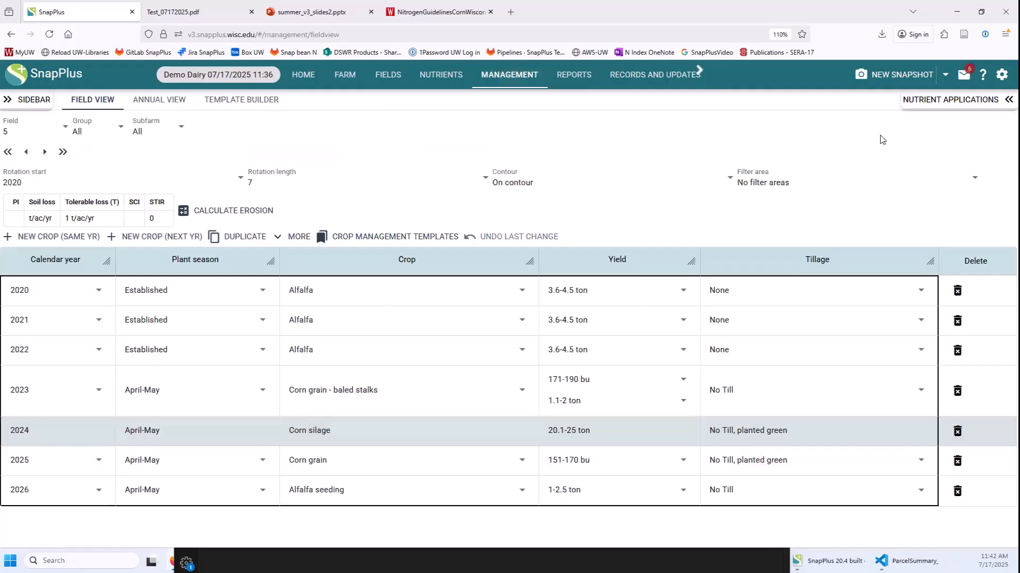
click(922, 104)
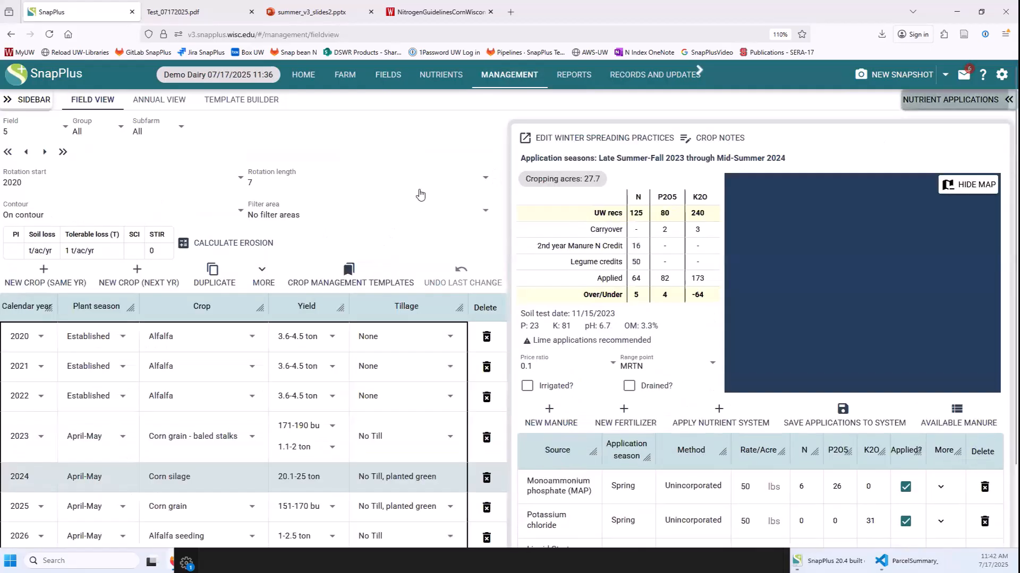
scroll(205, 455, down, 2)
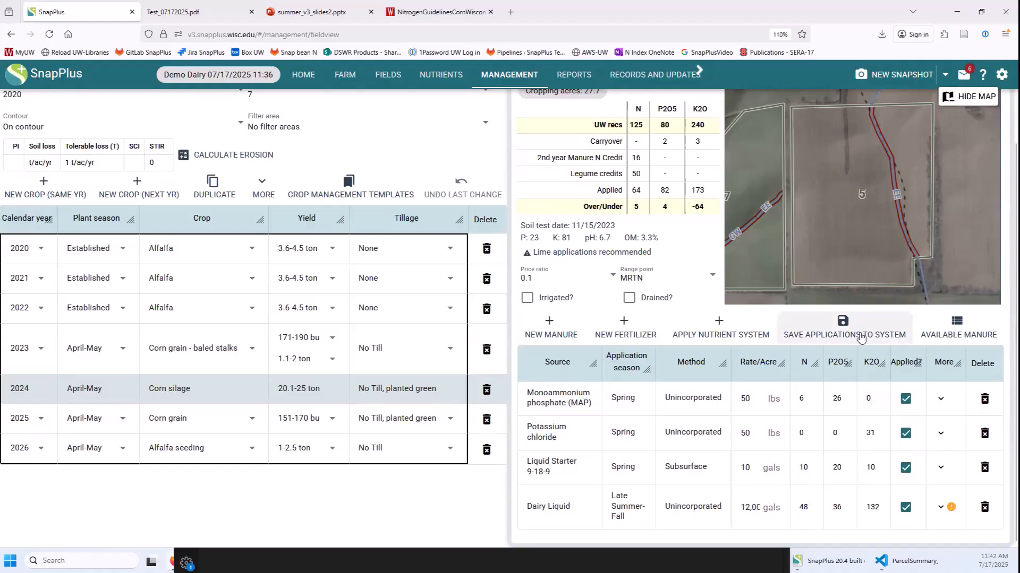
Point out the MAP application's 50 lbs rate, method values and spring season.
double_click(747, 399)
double_click(683, 402)
click(672, 447)
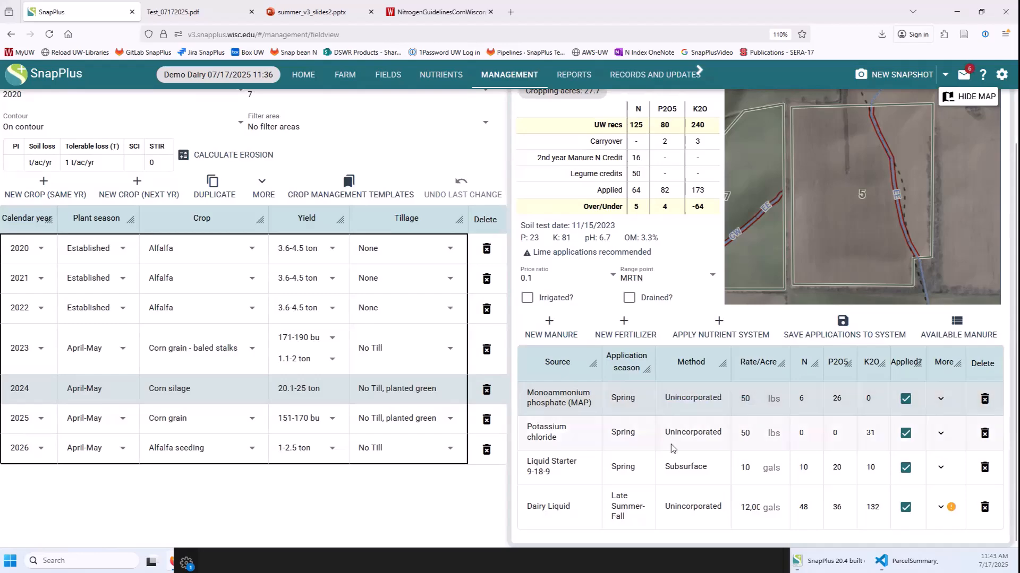
double_click(671, 432)
double_click(620, 397)
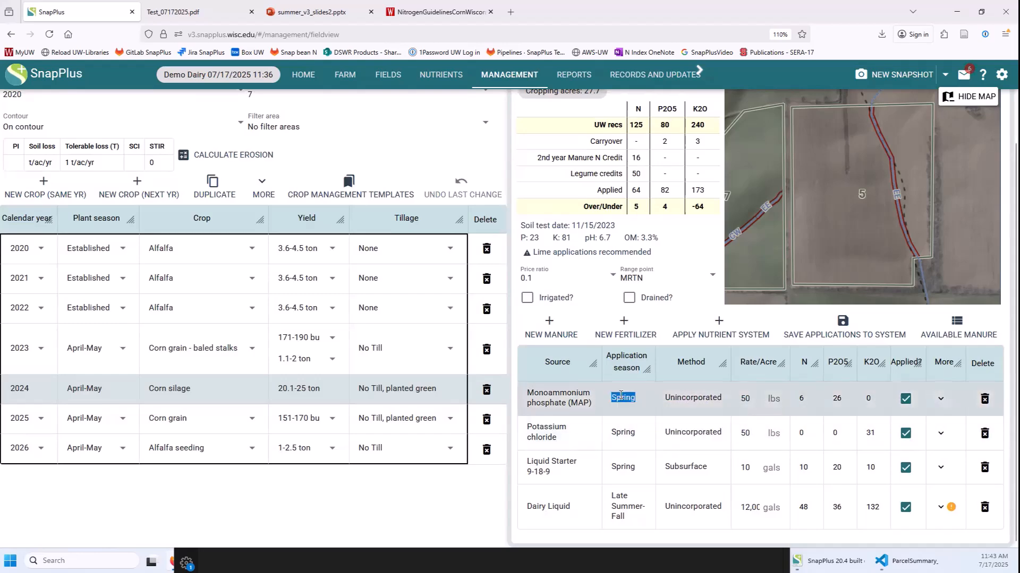
double_click(626, 431)
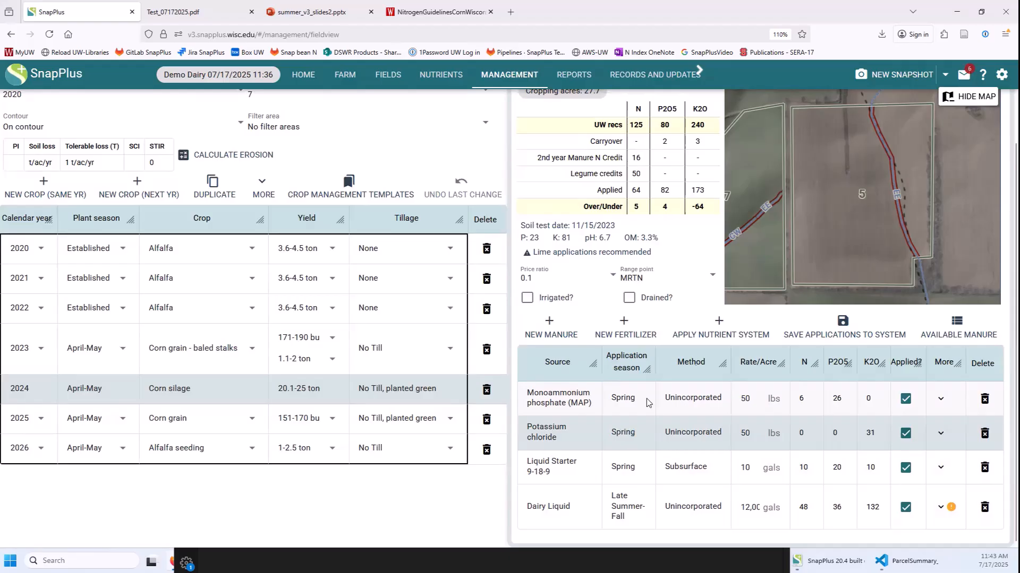
click(689, 401)
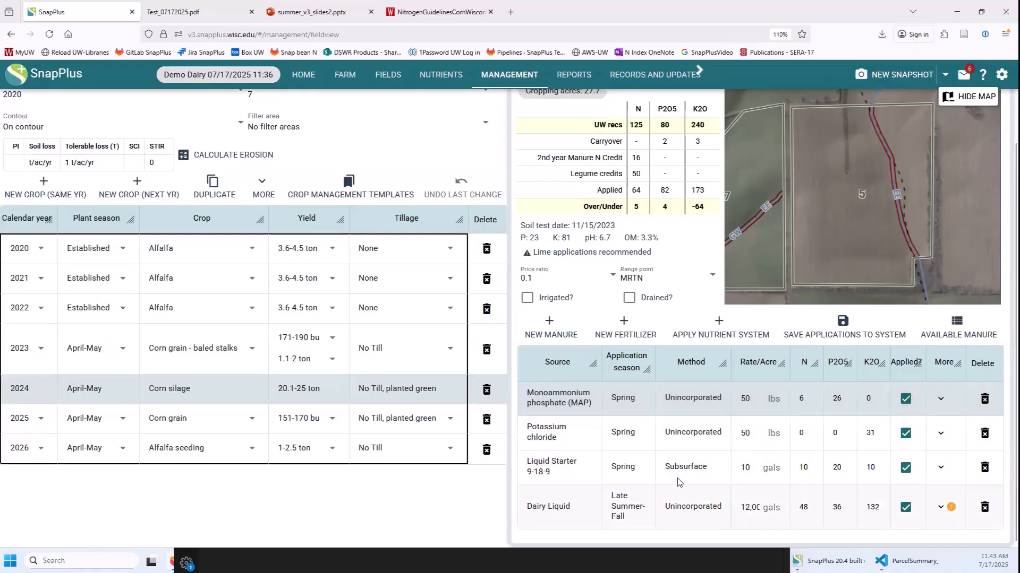
scroll(674, 481, up, 2)
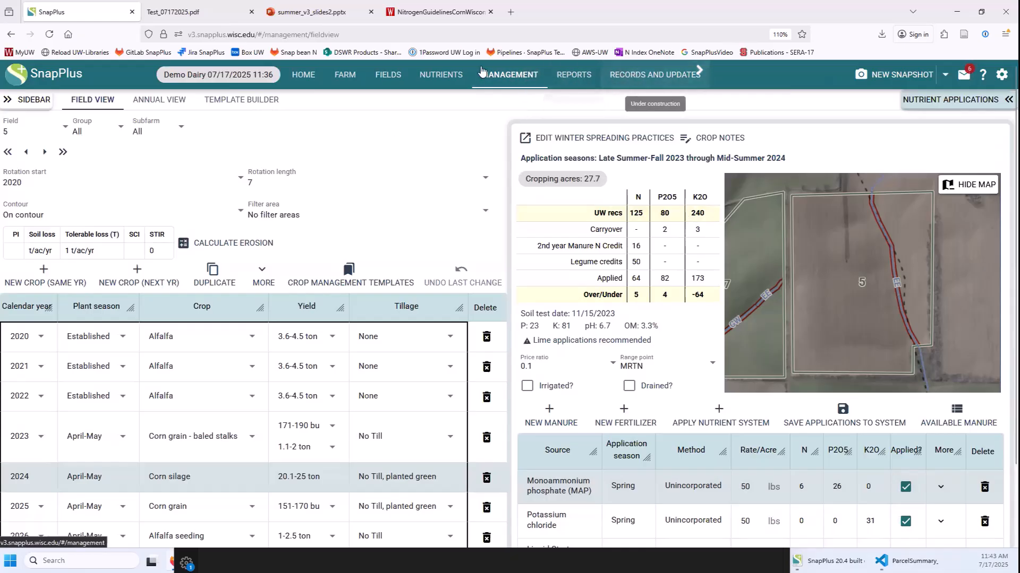
Go to Farm > Farm Permissions for Demo Dairy.
click(340, 80)
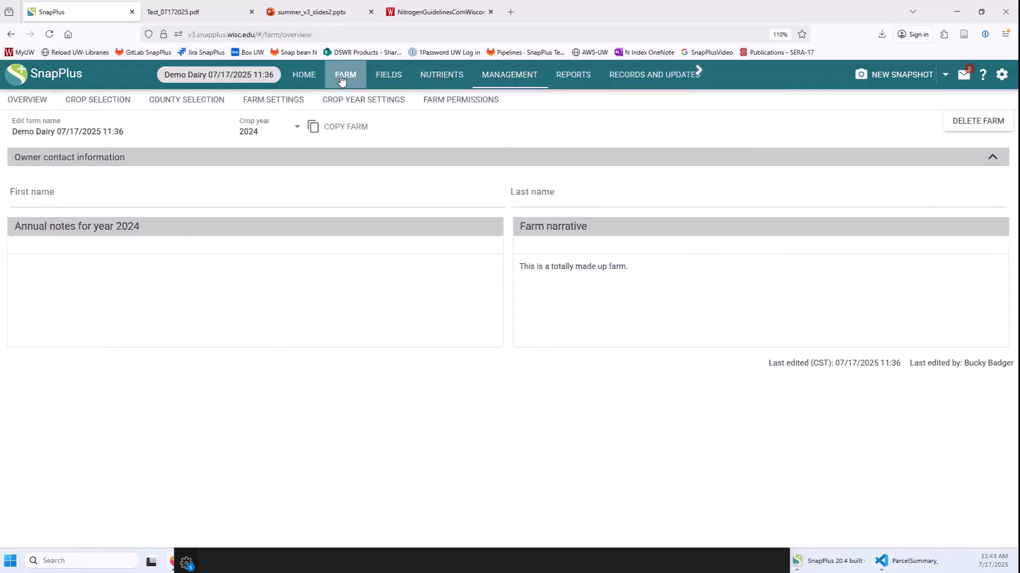
click(455, 102)
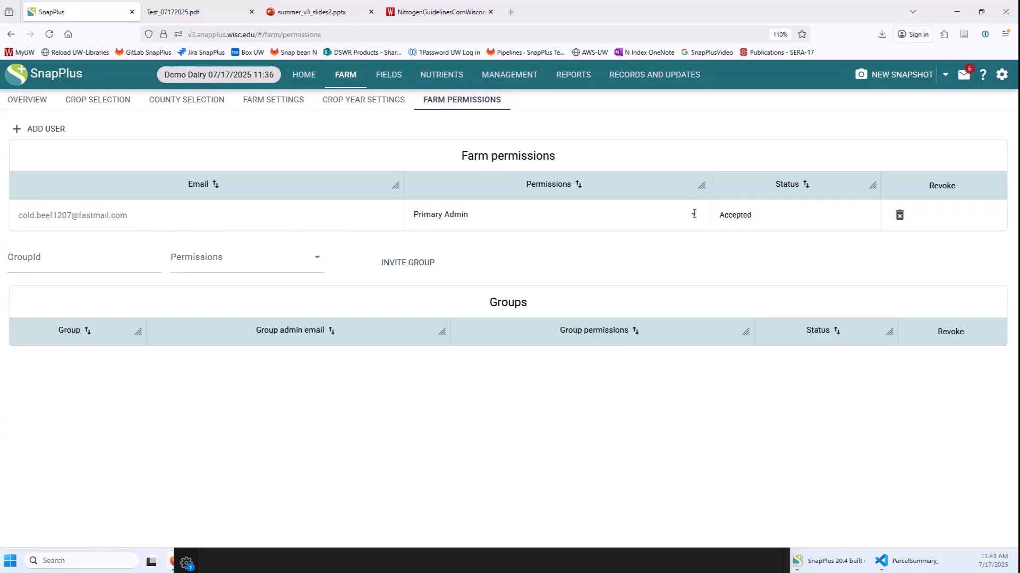
Add a new user by e-mail address with Read only farm permission.
click(454, 218)
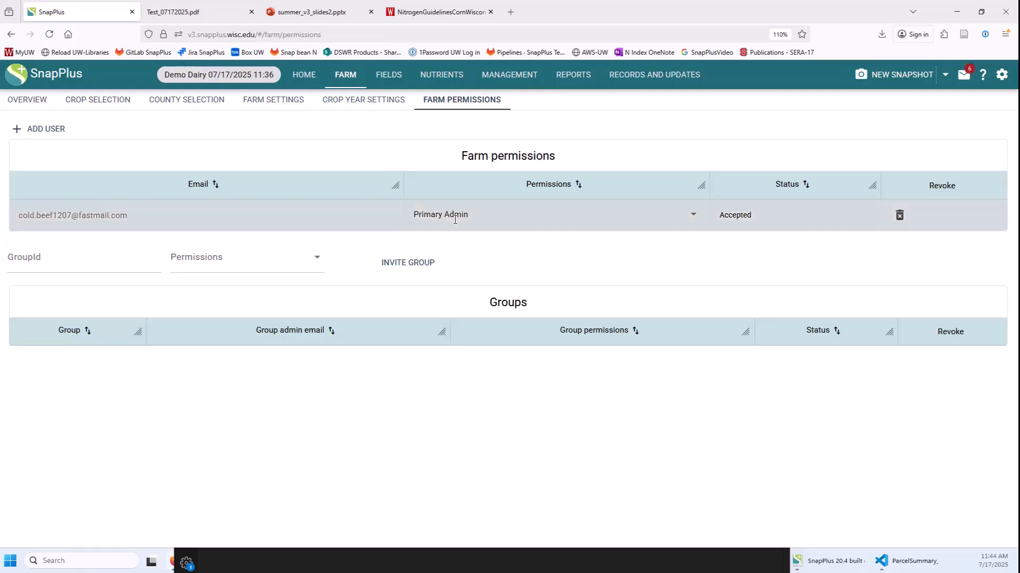
click(20, 129)
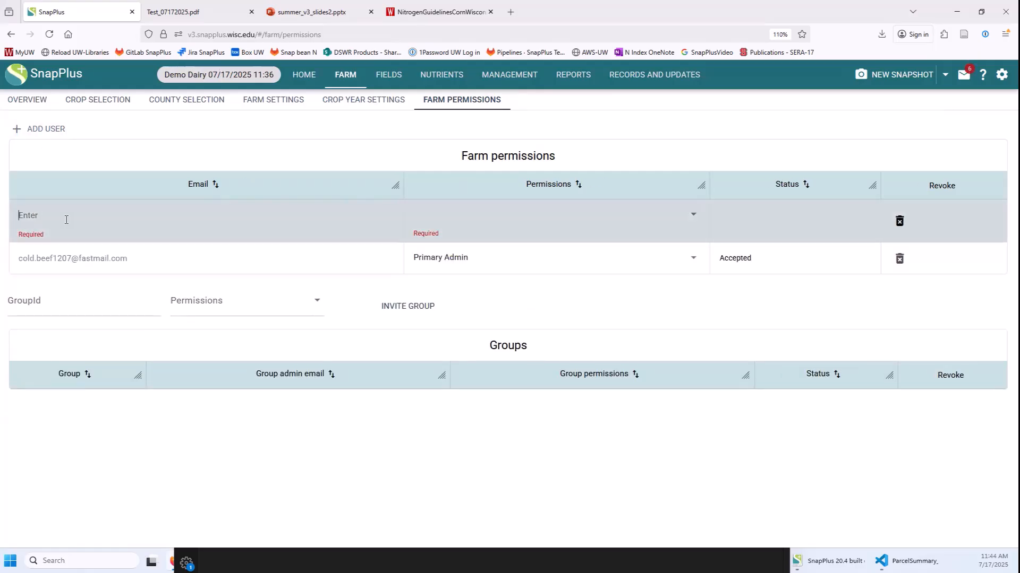
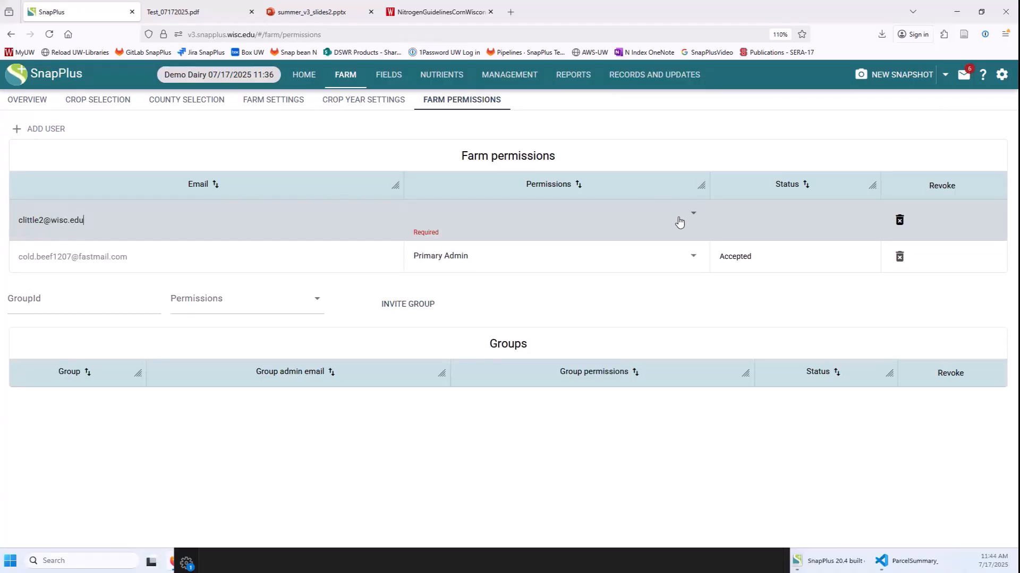
click(693, 217)
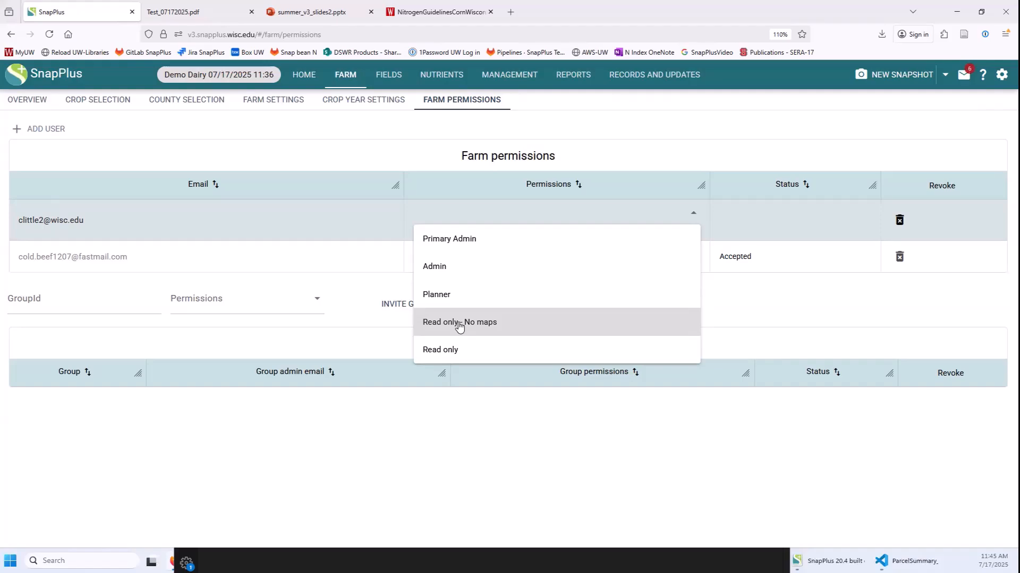
click(443, 351)
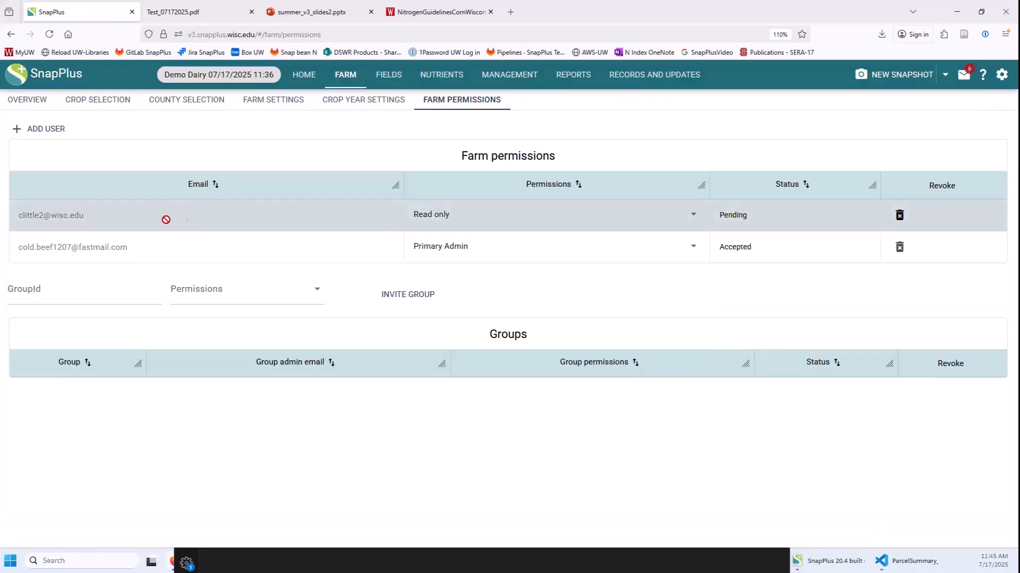
Review the pending farm invitations, close the list, and open the account settings menu.
click(963, 75)
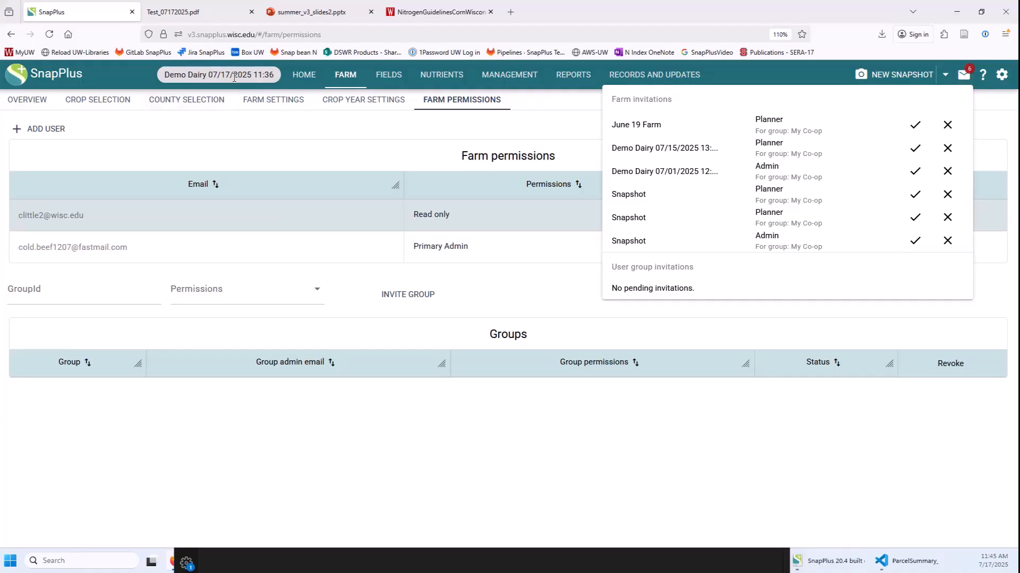
click(598, 489)
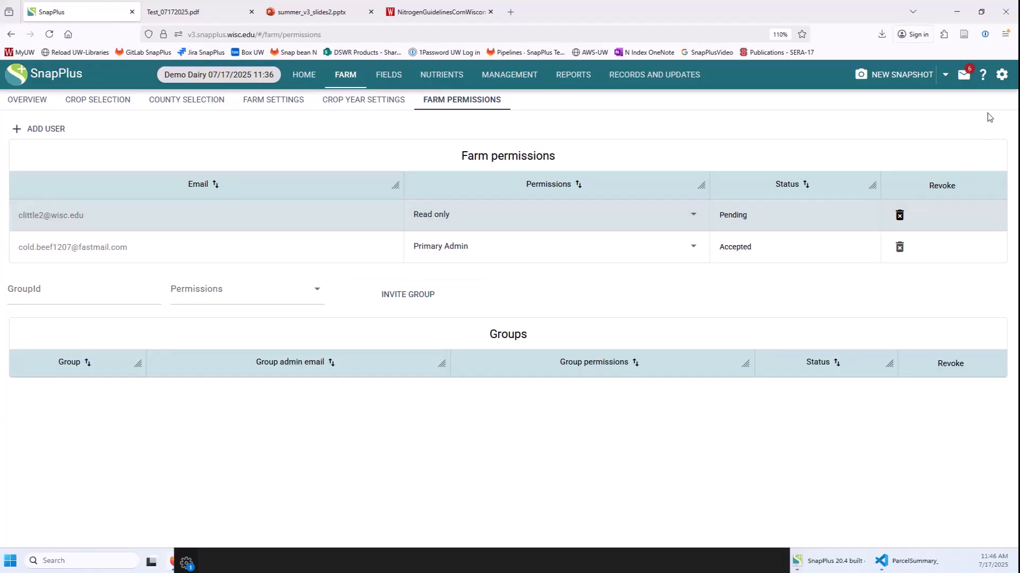
click(1002, 76)
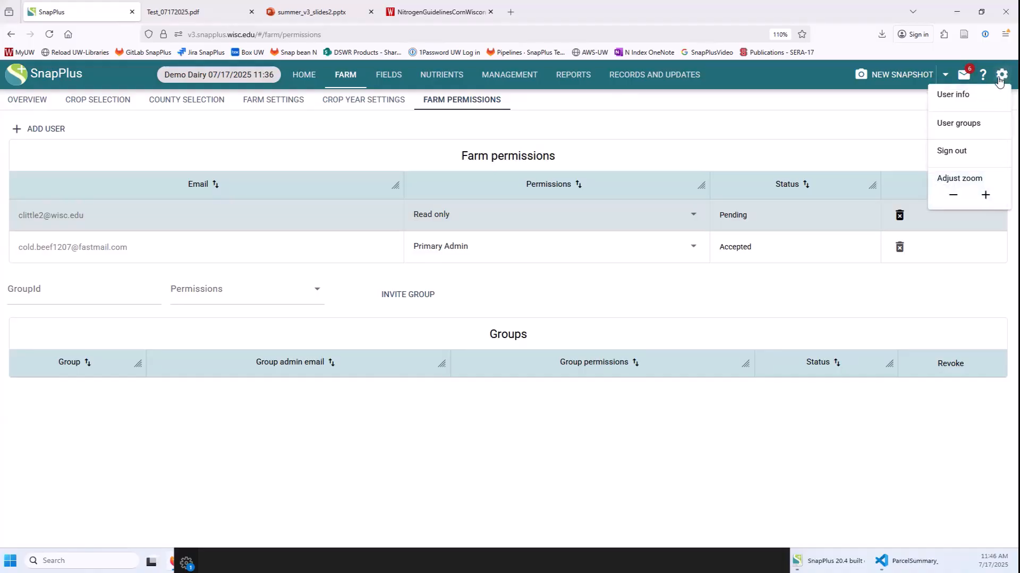
Open the user groups manager and select County NMP Group to see its four members and shared farms.
click(948, 125)
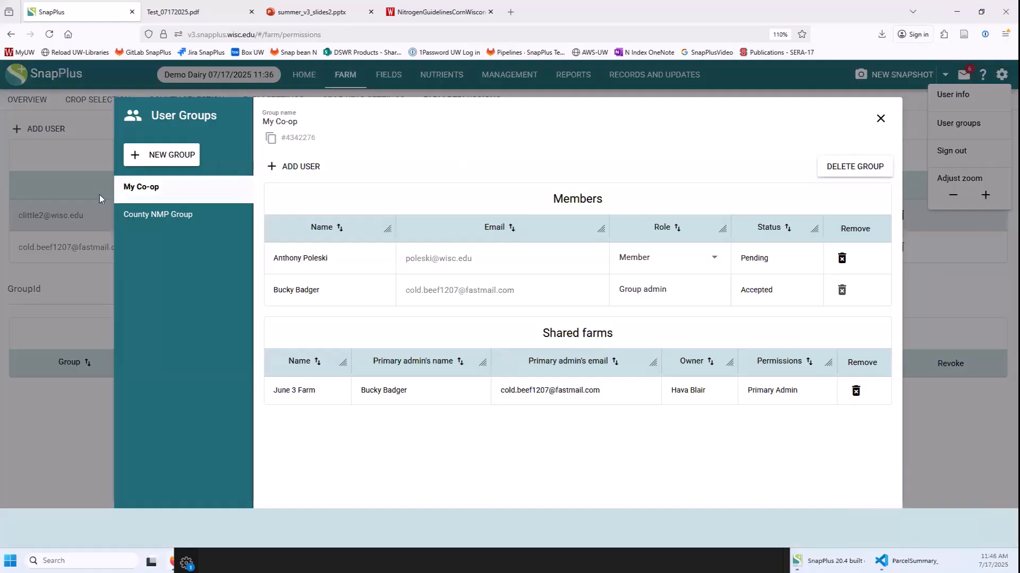
click(141, 219)
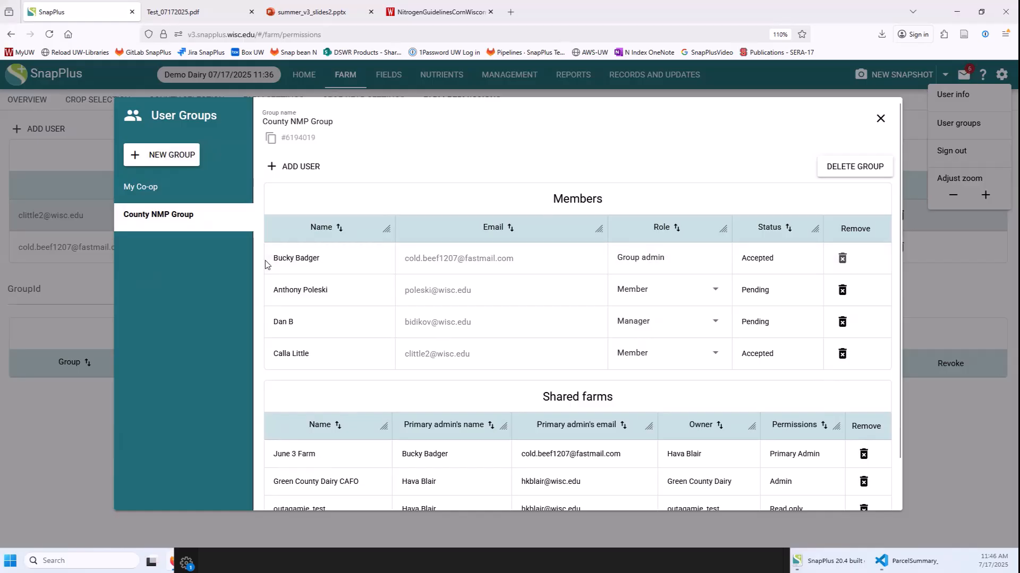
double_click(283, 260)
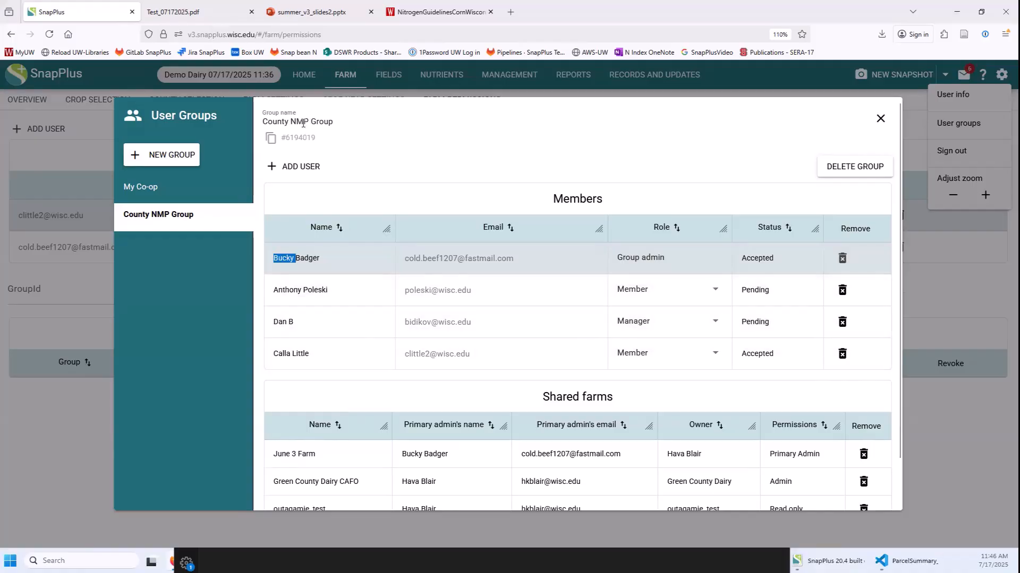
click(186, 355)
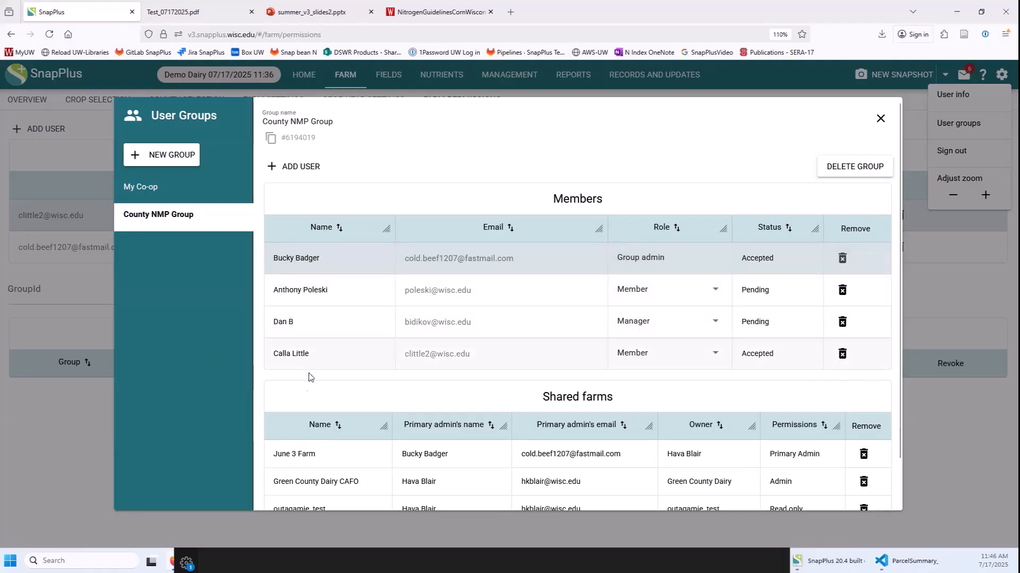
scroll(255, 382, down, 1)
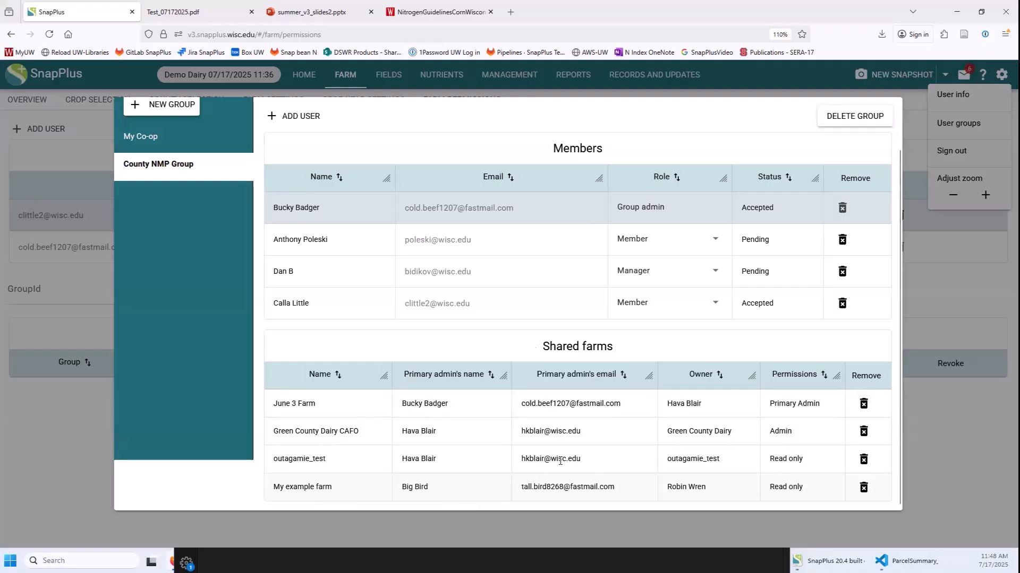
Review the County NMP Group's details, then close the User Groups dialog.
scroll(465, 275, up, 1)
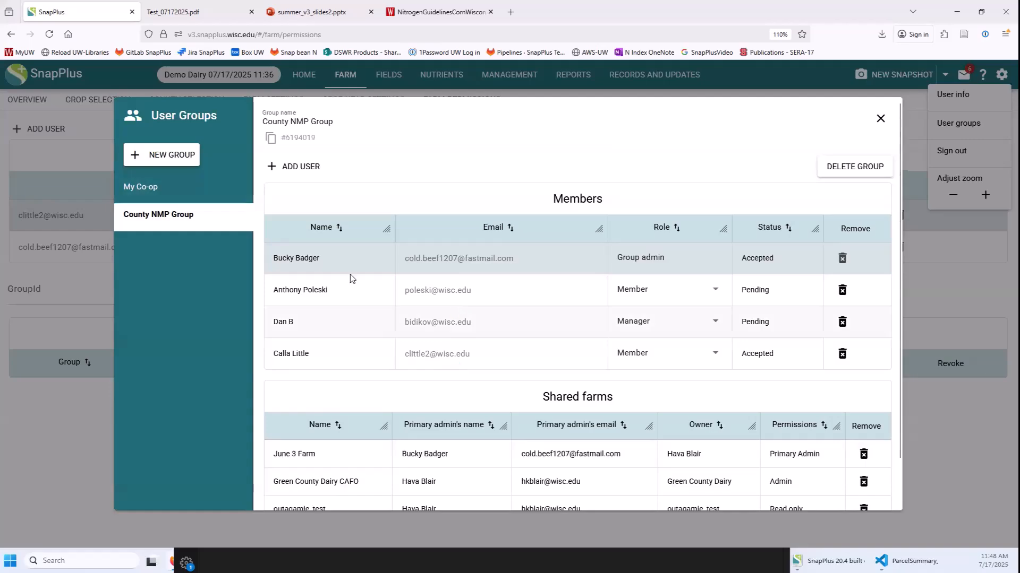
scroll(540, 269, down, 1)
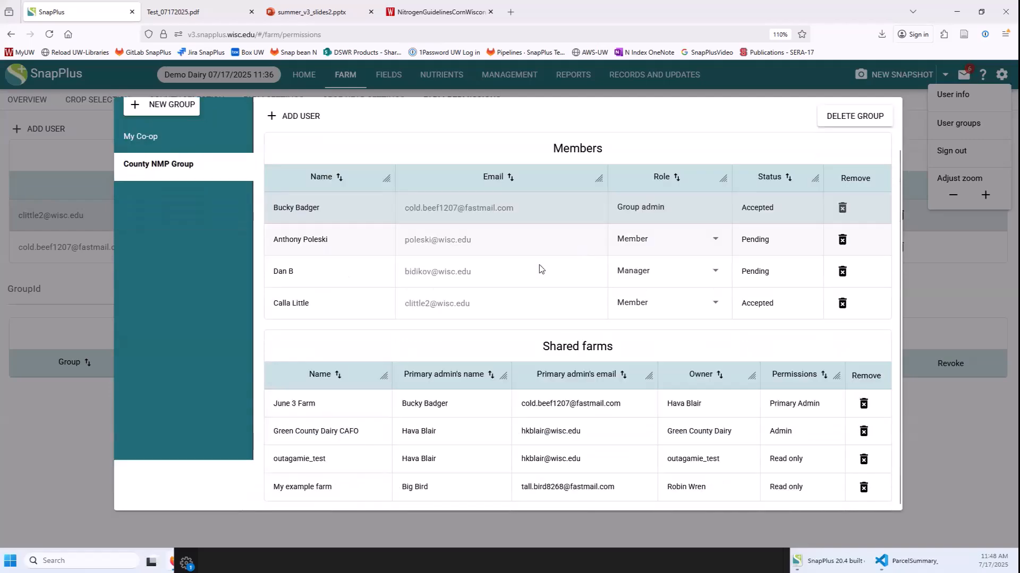
scroll(378, 309, up, 1)
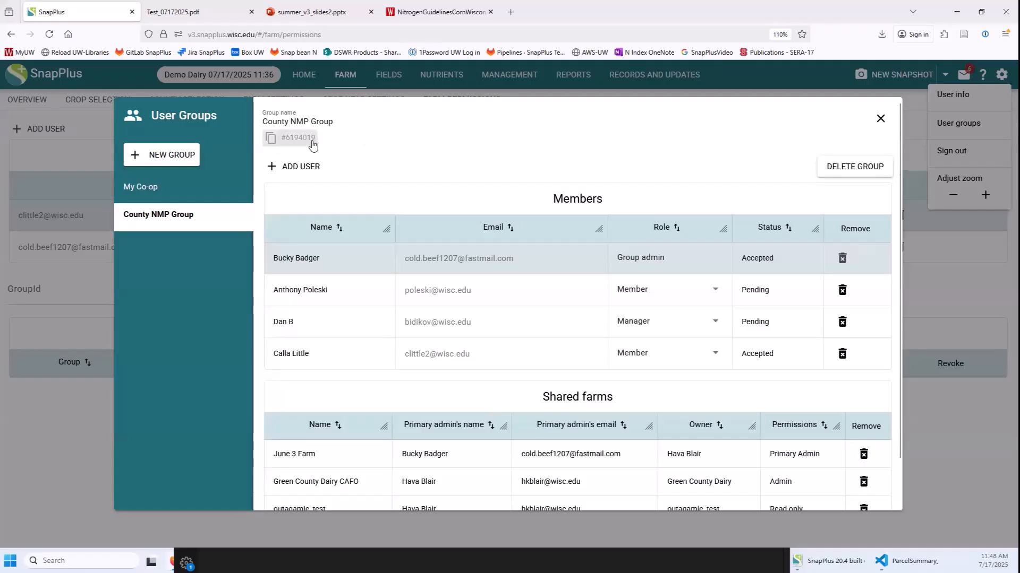
click(880, 119)
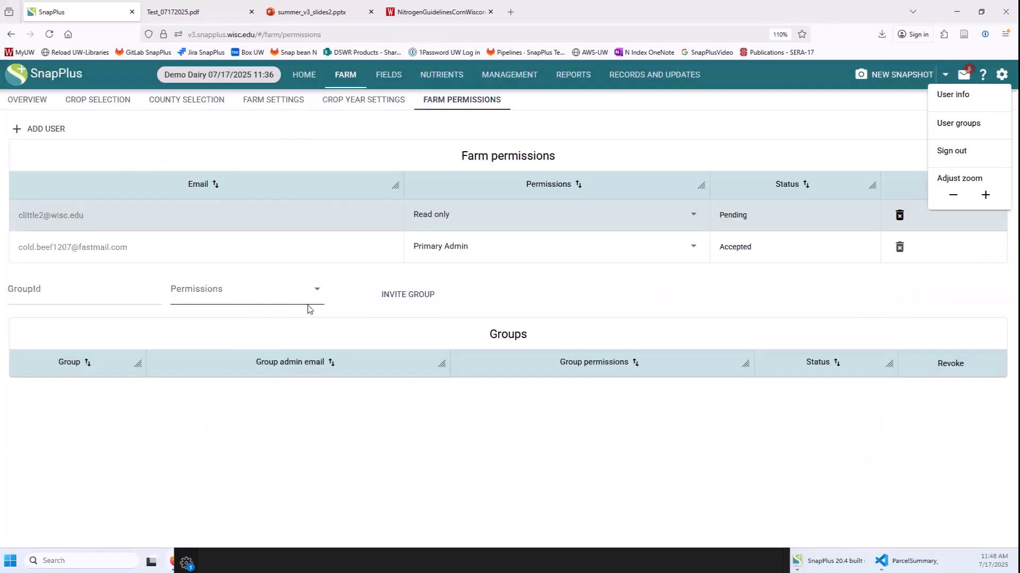
Paste the County NMP Group ID, choose Read only permission, and send the group invite.
click(63, 287)
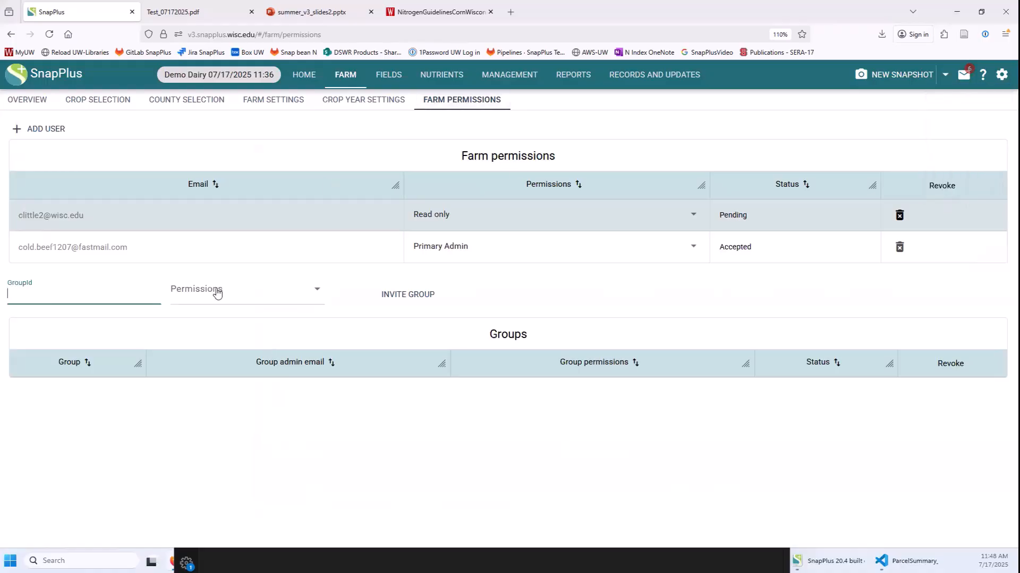
text(6194019)
key(Tab)
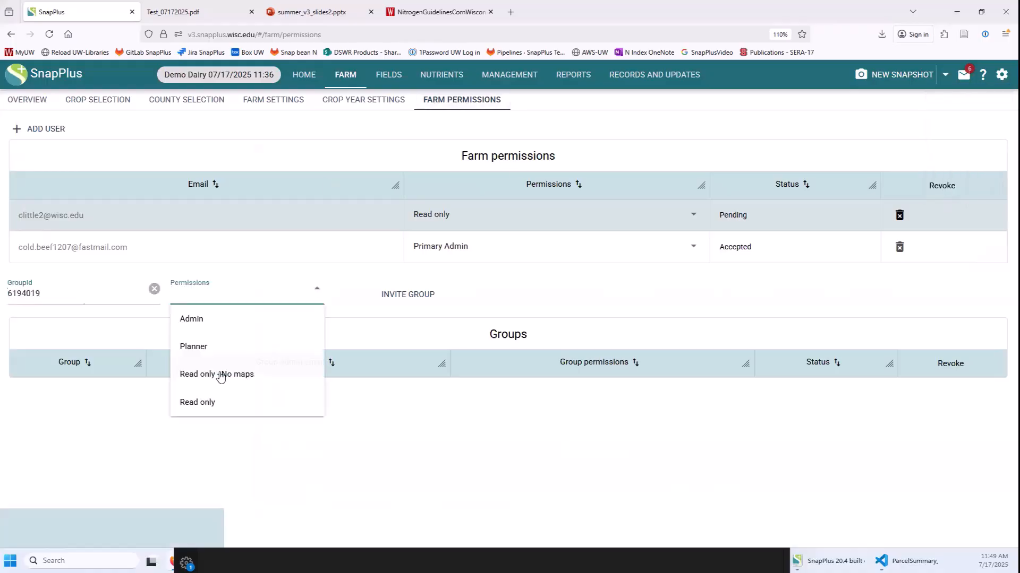
click(212, 404)
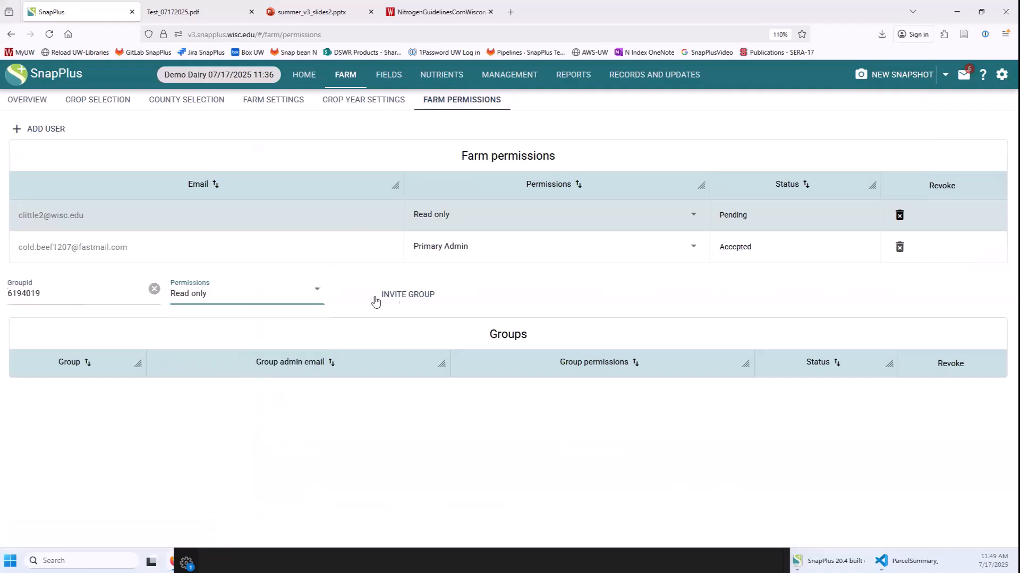
click(403, 298)
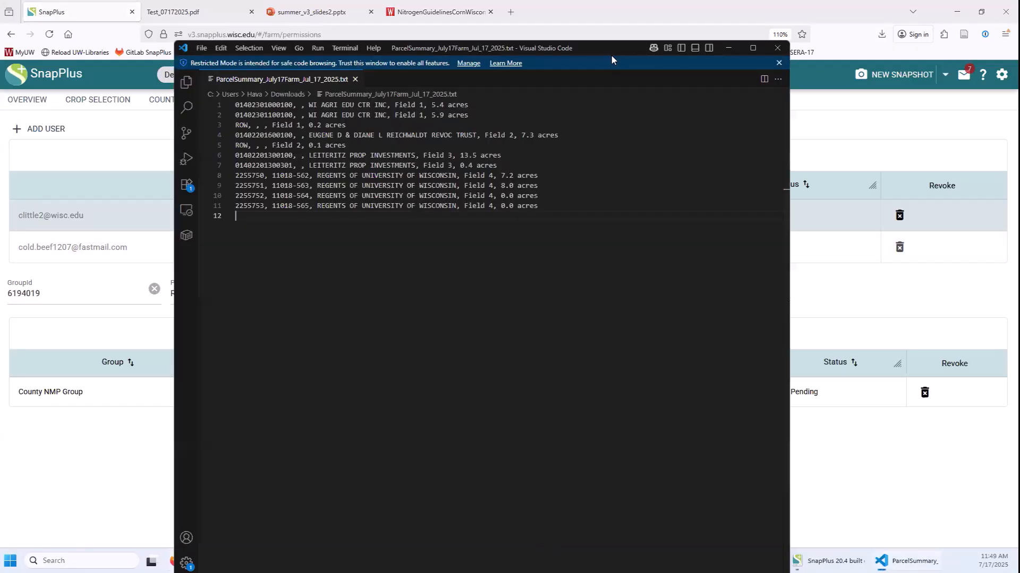
Minimize the VS Code ParcelSummary editor with Super+Down.
key(super+Down)
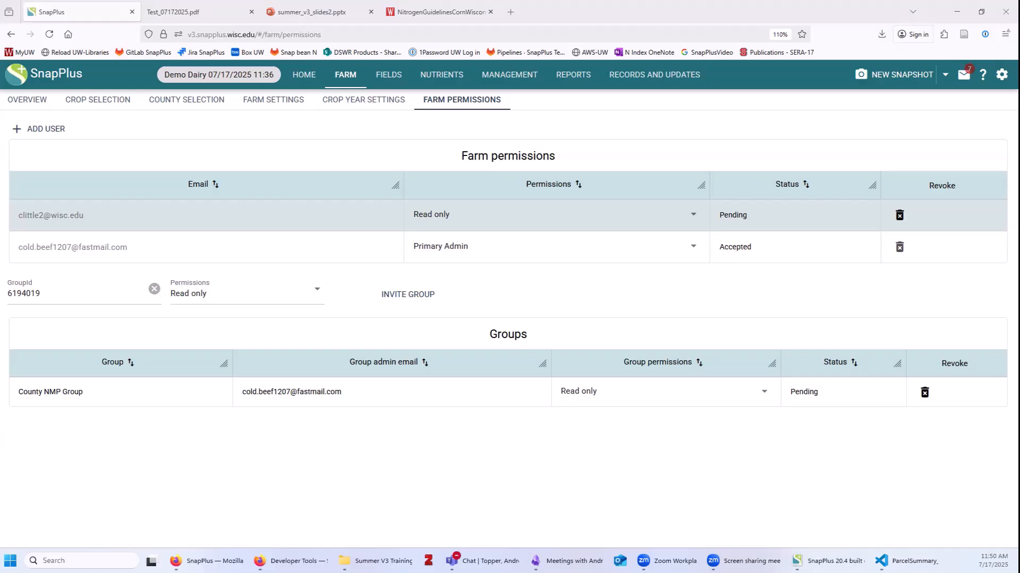
Show the Farm invitations list, including the Demo Dairy 07/17/2025 Read only group invite.
click(965, 84)
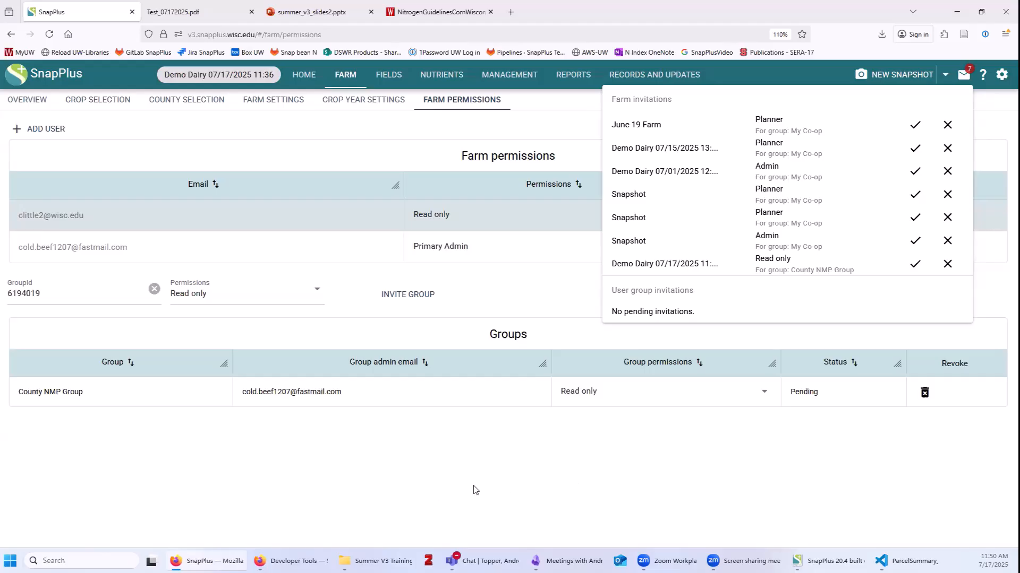
Dismiss the invitations dropdown and switch to Demo Dairy's Reports page.
click(714, 243)
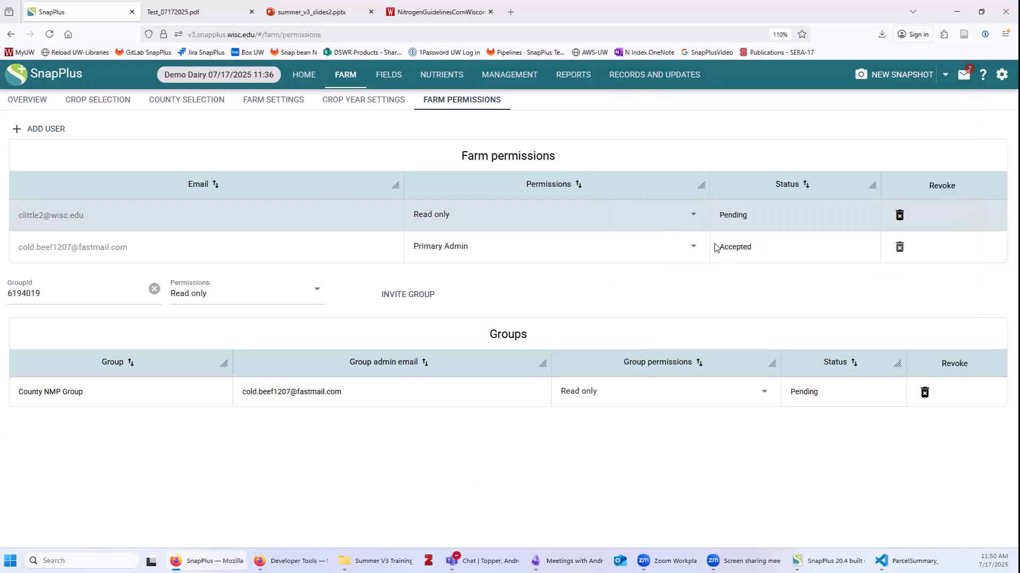
click(576, 84)
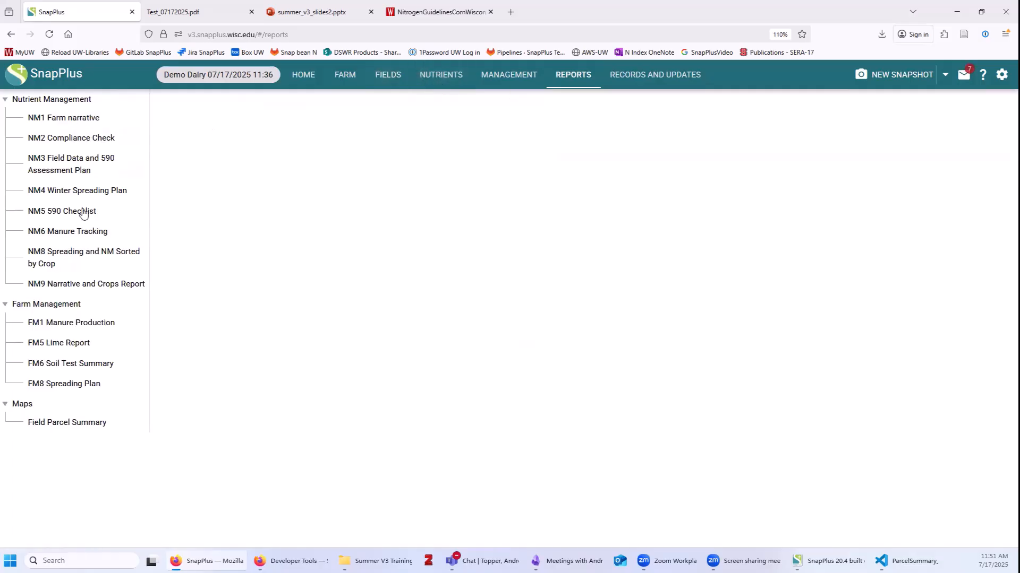
Browse the NM1 and NM2 reports with end year 2025, then download the Field Parcel Summary.
click(81, 122)
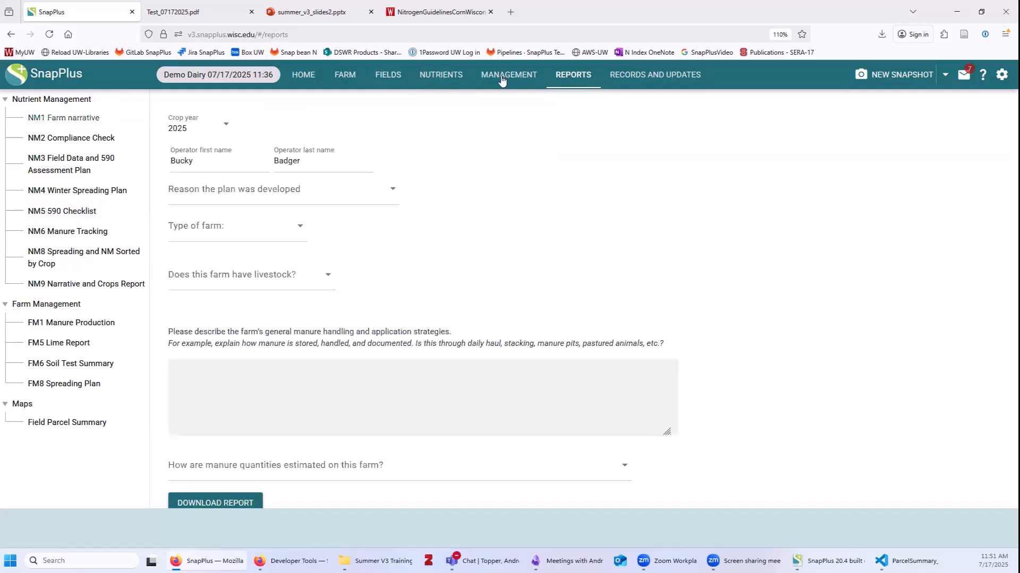
click(62, 139)
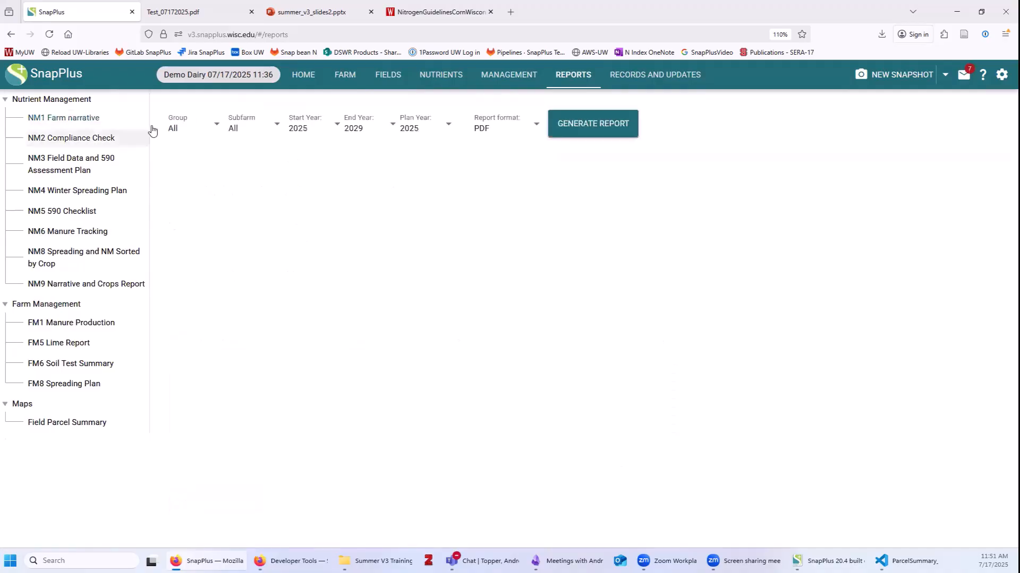
click(354, 129)
click(387, 145)
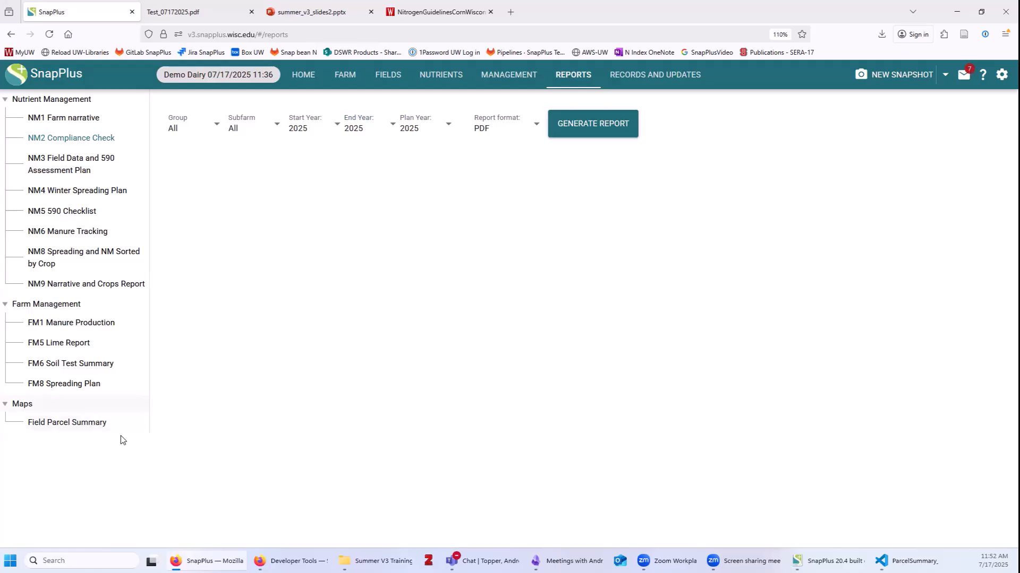
click(77, 425)
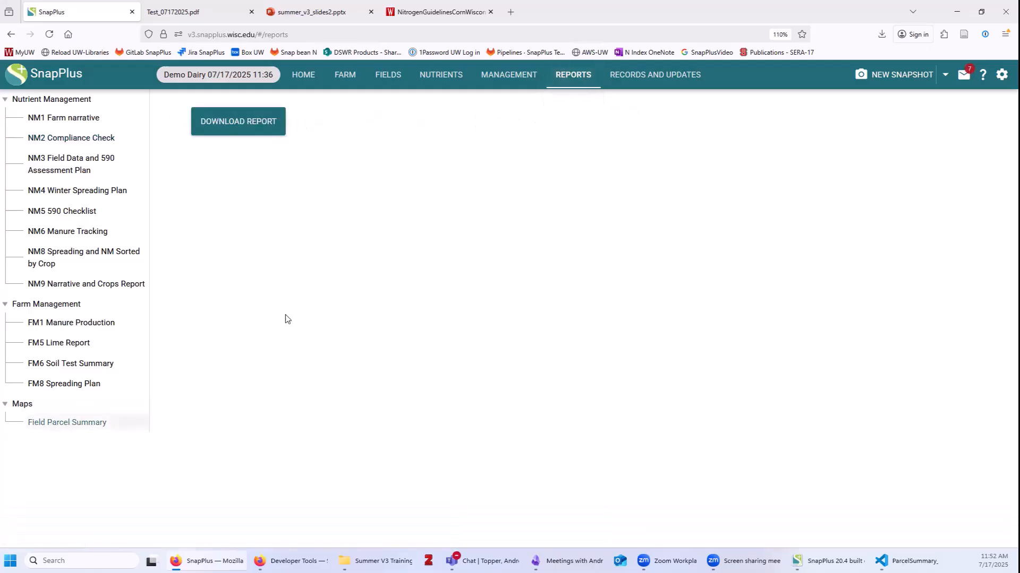
click(265, 121)
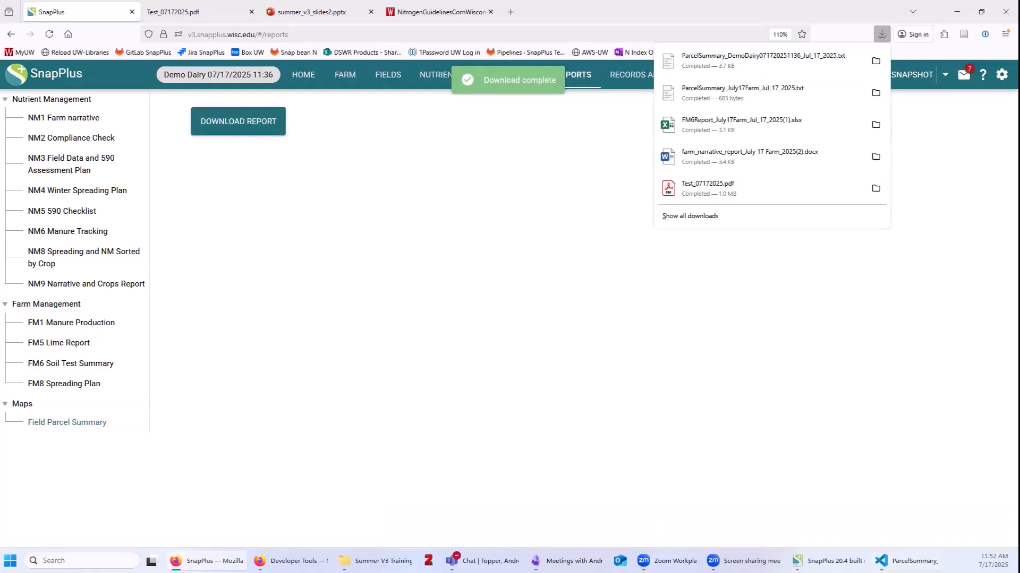
click(906, 560)
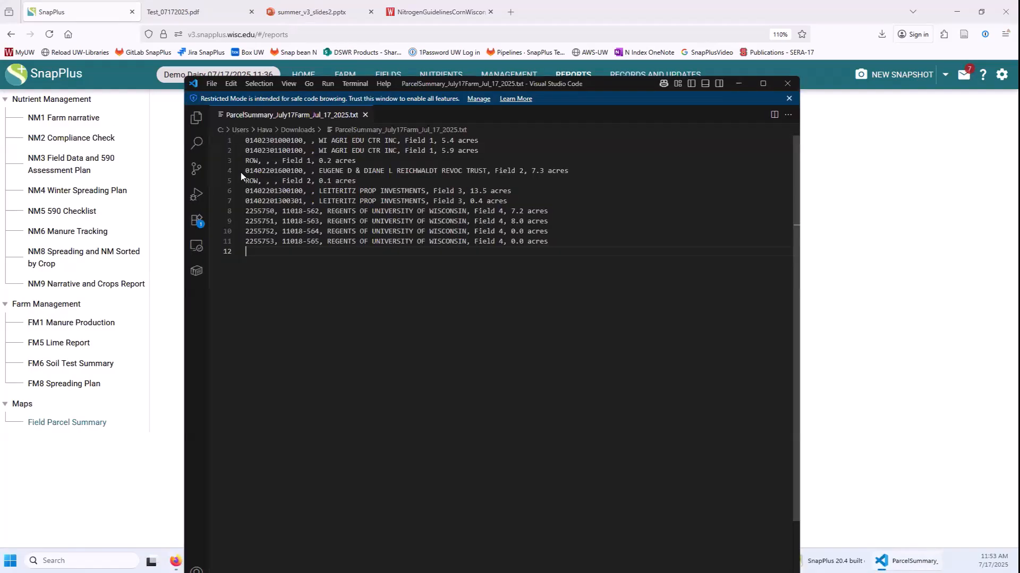
drag(550, 242, 245, 140)
click(501, 440)
click(722, 27)
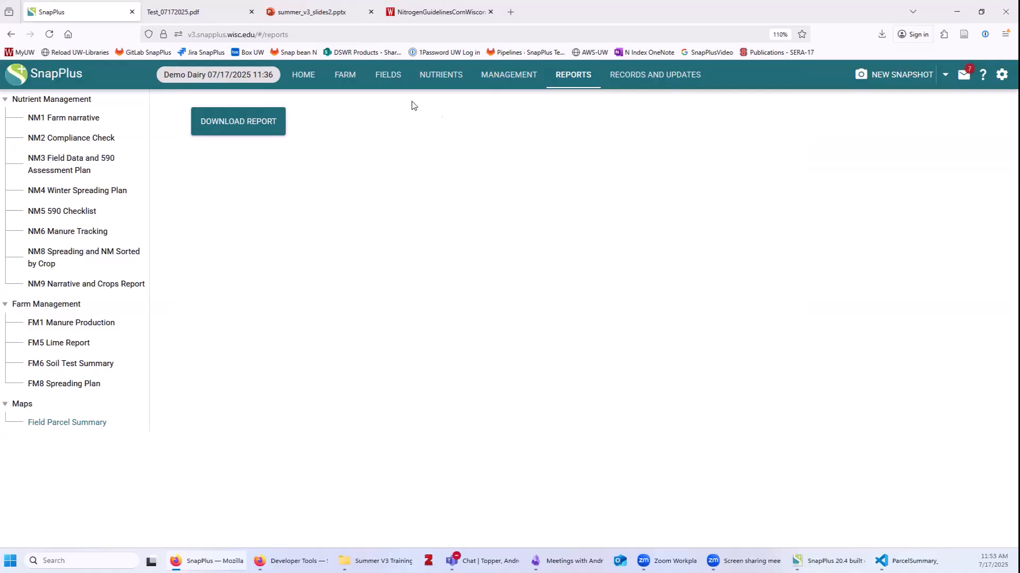
Go to Demo Dairy's Farm Permissions, keep the pending user at Read only, and reopen their permission choices.
click(357, 78)
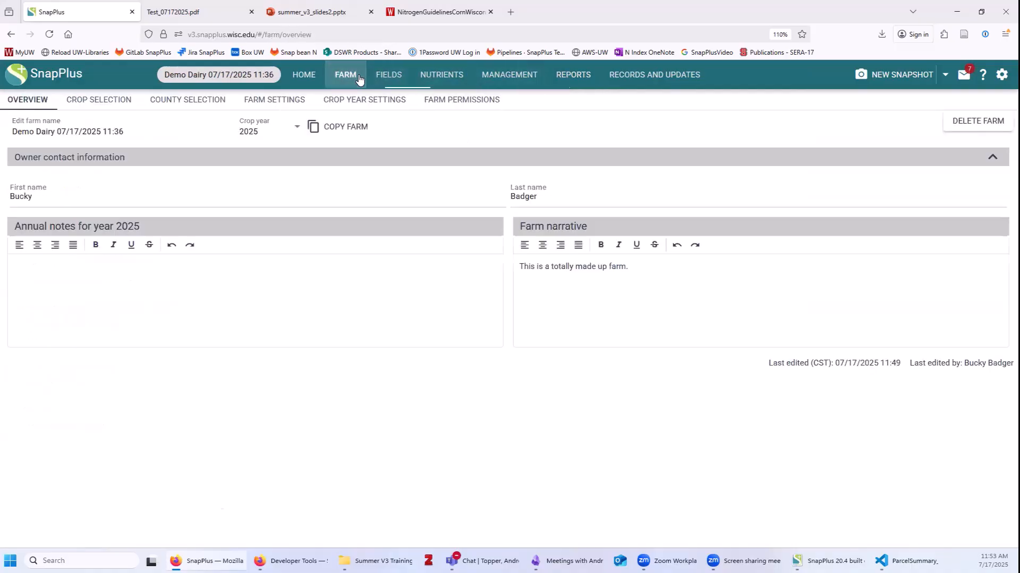
click(478, 101)
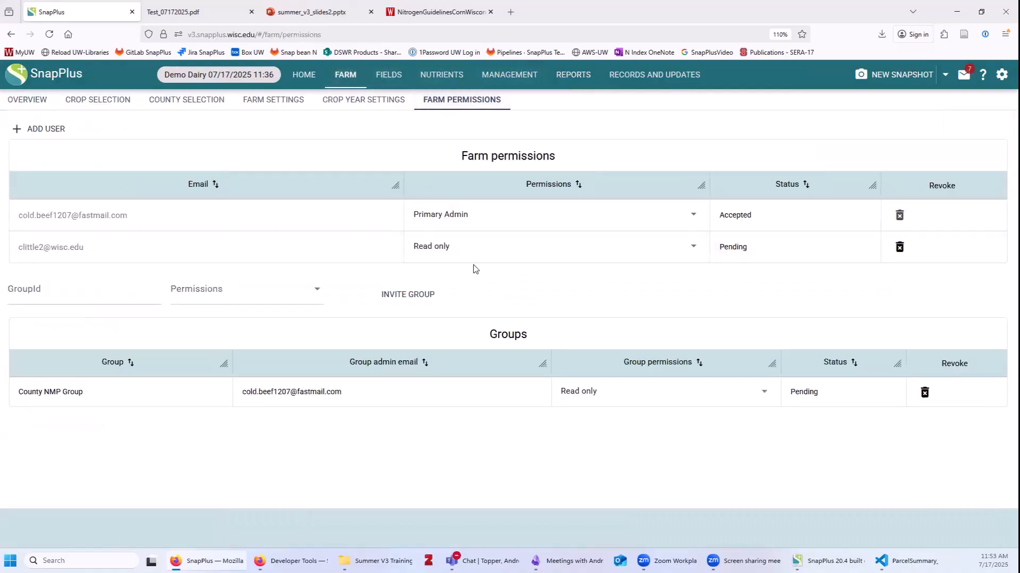
click(441, 259)
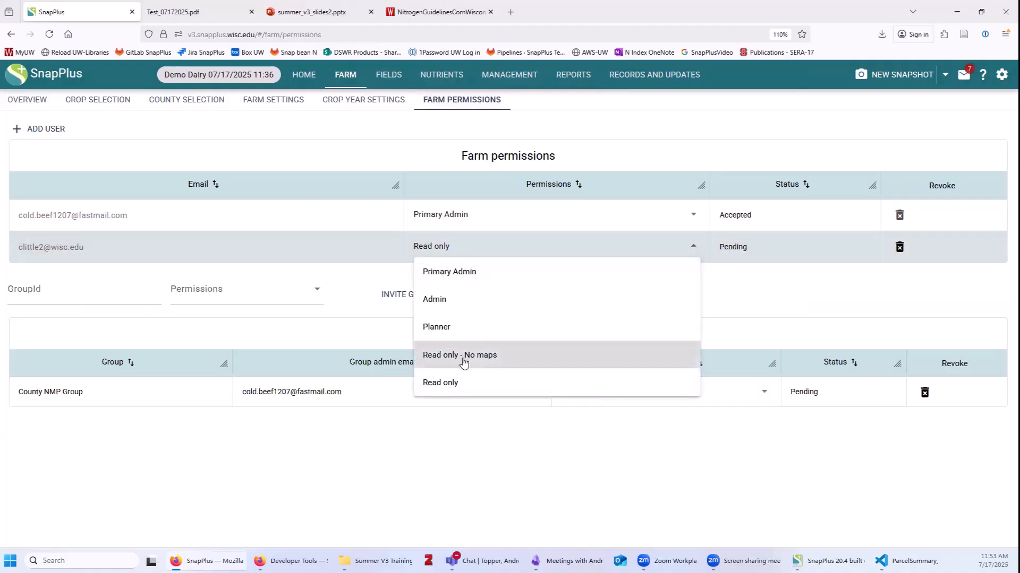
click(448, 386)
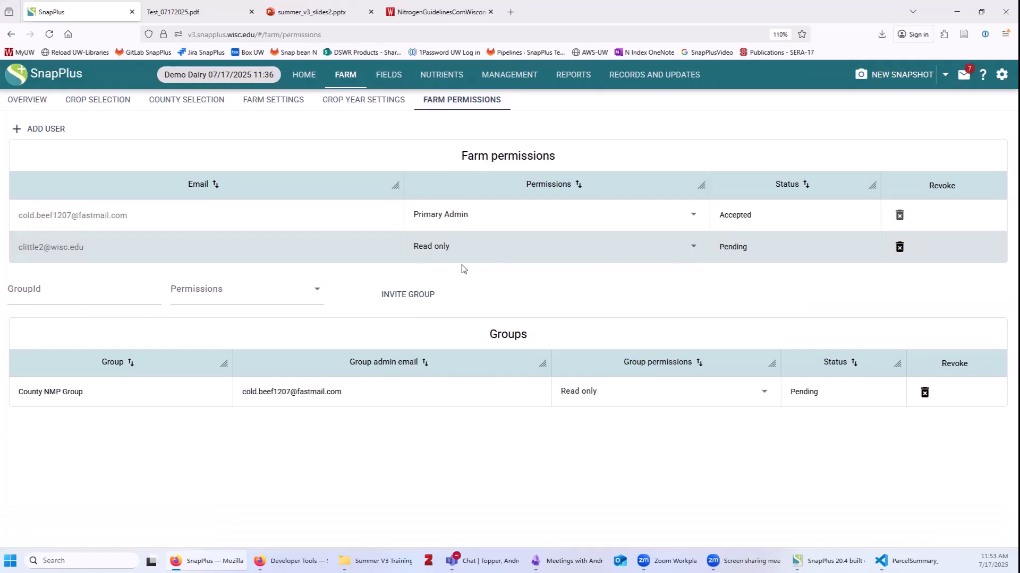
click(461, 245)
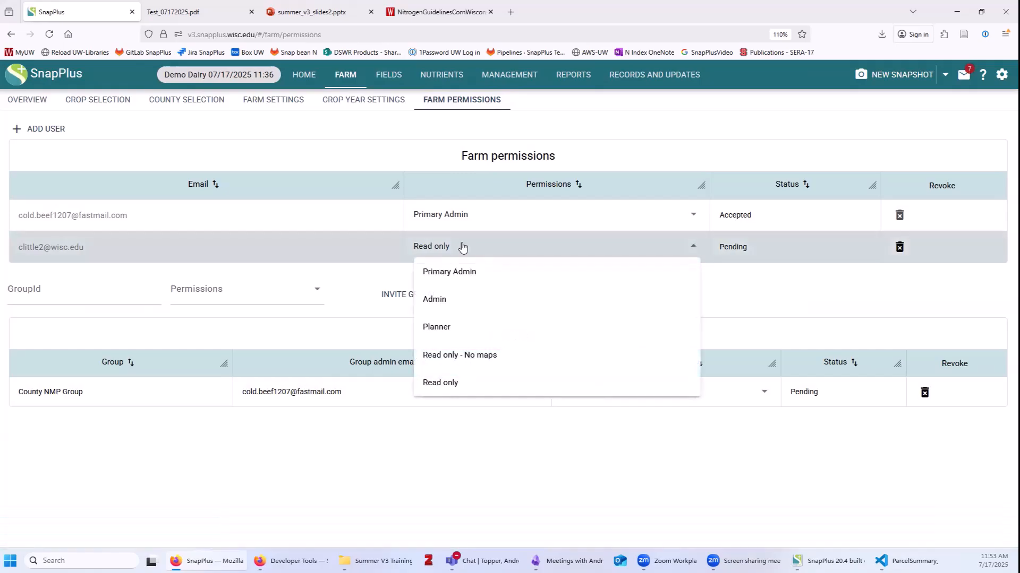
Set the pending invited user's permission to 'Read only - No maps'.
click(472, 356)
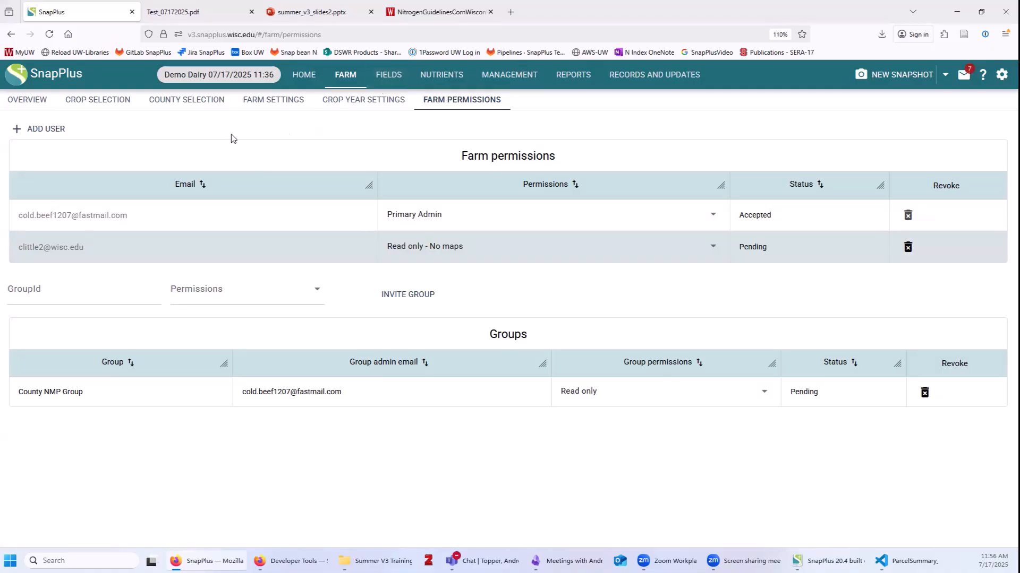
Copy Demo Dairy from its Overview, open the copy, then return Home to the farm list.
click(35, 105)
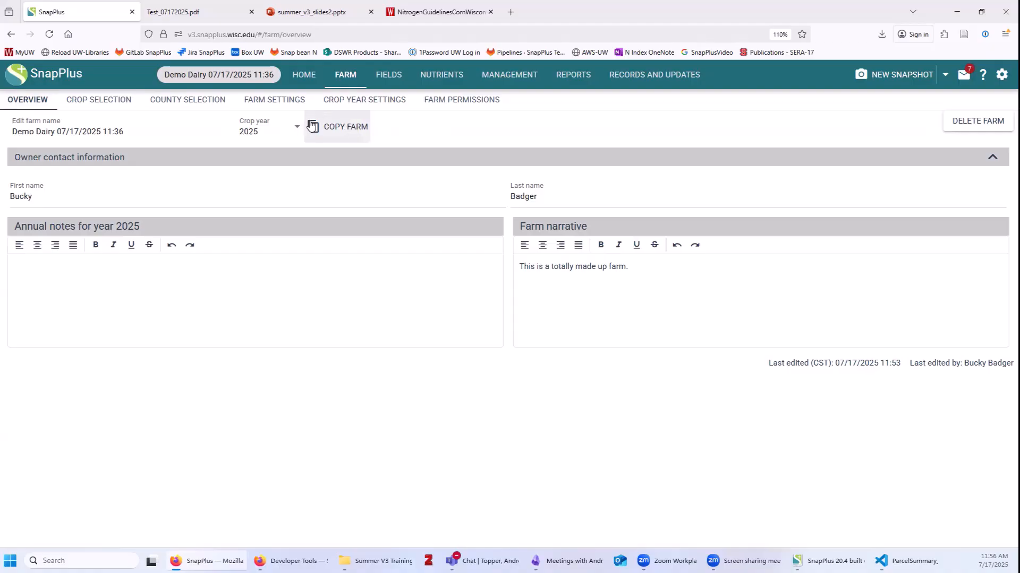
click(328, 131)
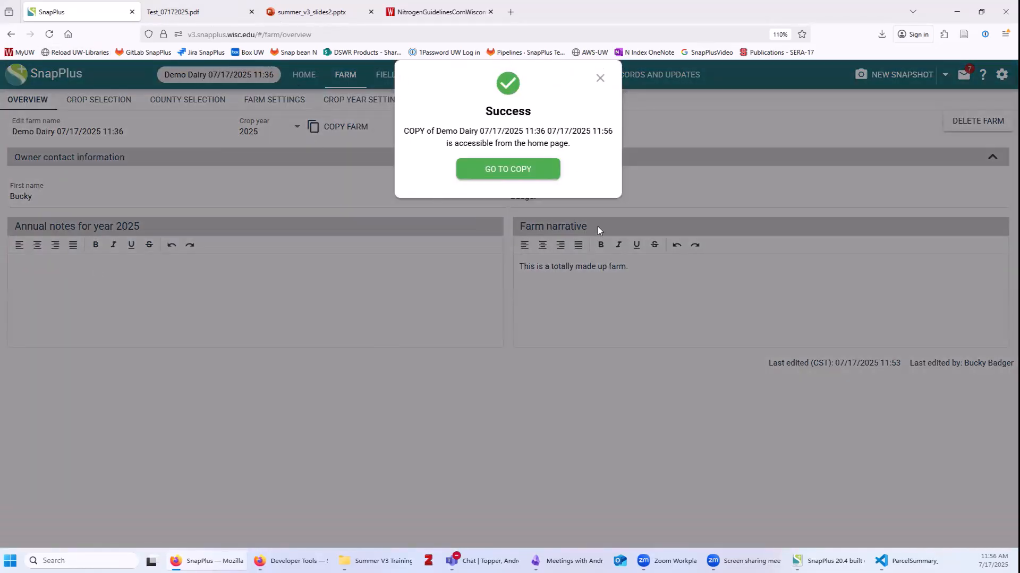
click(529, 170)
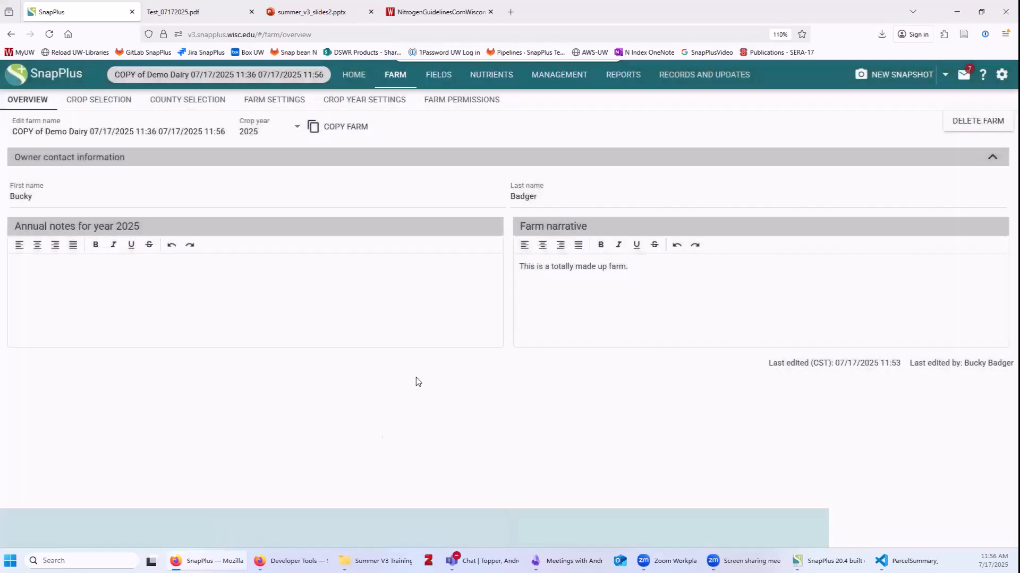
click(354, 77)
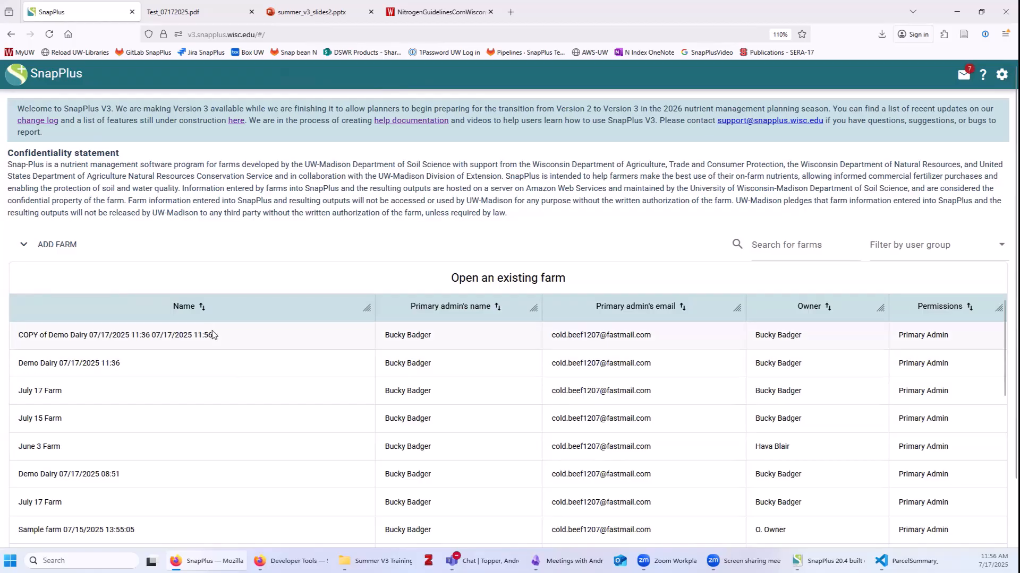
Copy the Demo Dairy 07/17/2025 11:36 farm again from its Overview page.
click(122, 369)
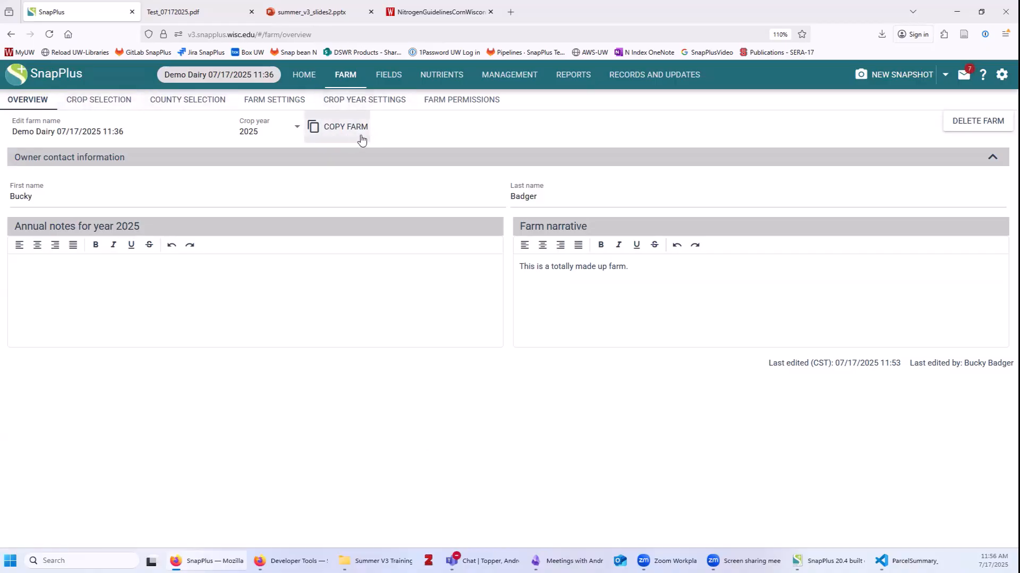
click(316, 139)
Bring up the summer_v3_slides2.pptx slideshow and advance to the Importing V2 databases slide.
click(324, 13)
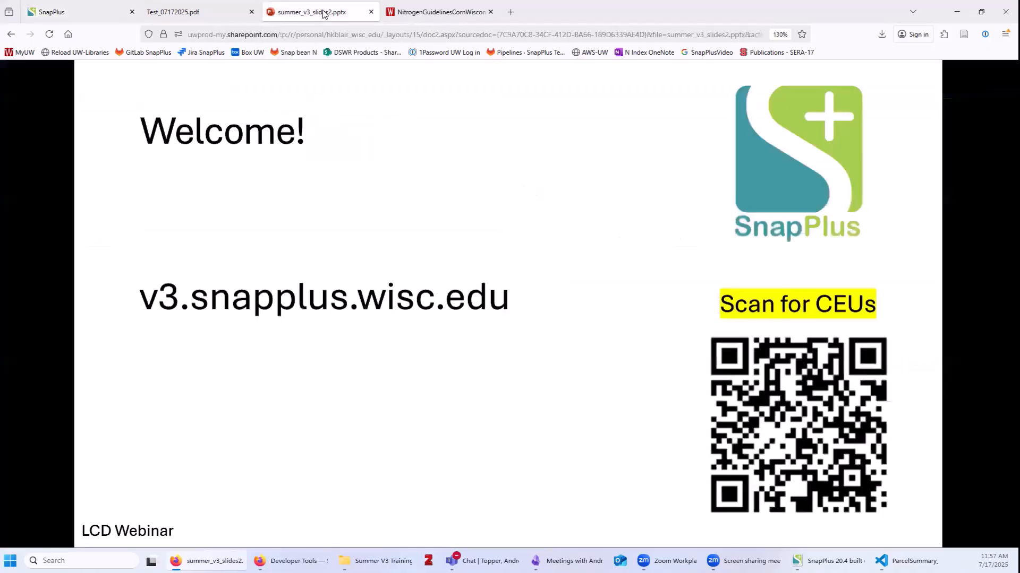
click(706, 434)
click(706, 433)
click(706, 433)
click(707, 435)
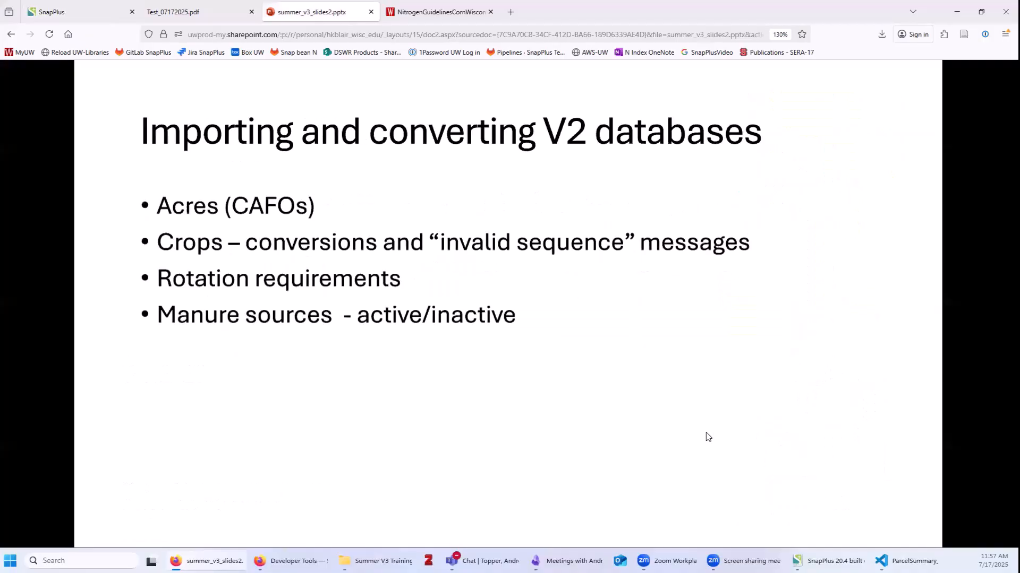
Continue through the slides and settle on the Archived plans slide.
click(706, 434)
click(707, 434)
click(706, 434)
click(707, 433)
key(Right)
key(Right)
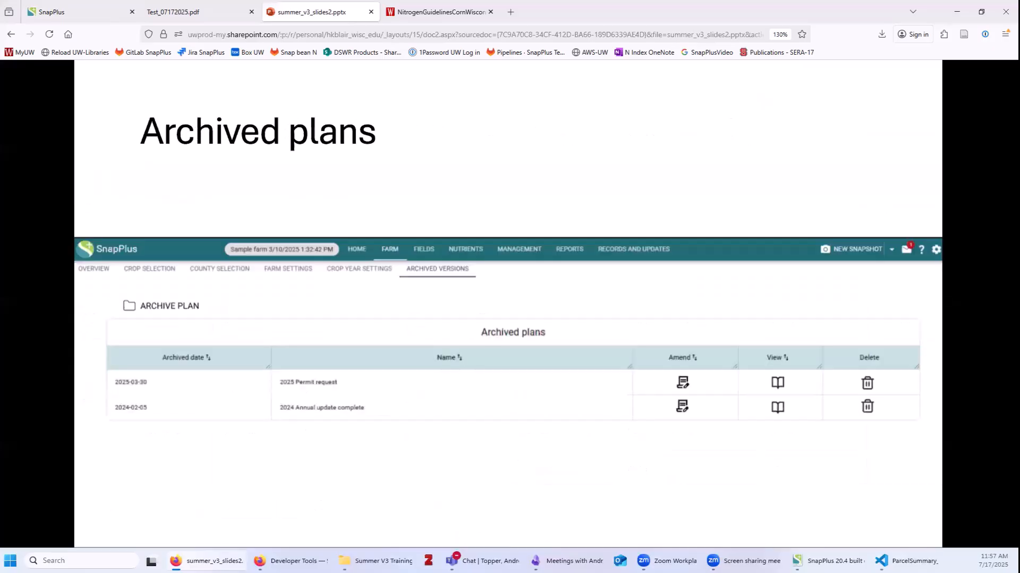
click(647, 475)
key(Left)
Save a new Demo Dairy snapshot and check the 07/17/2025 11:59 AM entry in the snapshot list.
click(79, 14)
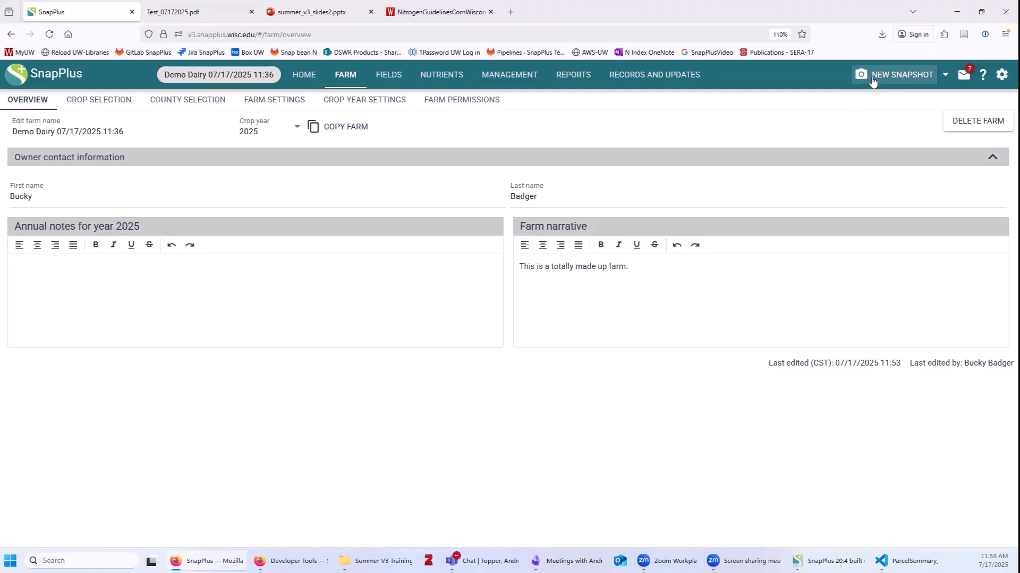
click(872, 80)
click(945, 75)
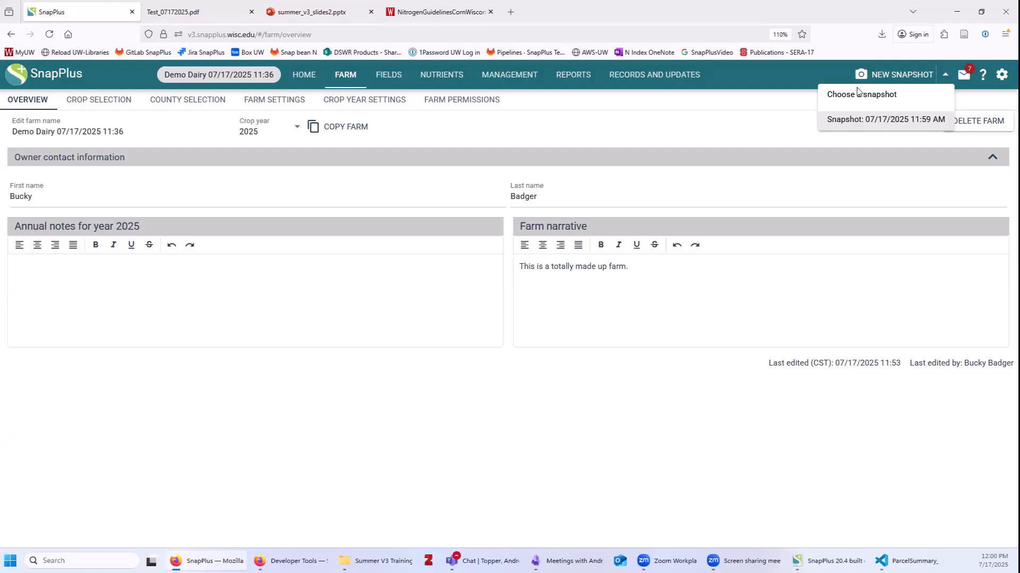
click(713, 423)
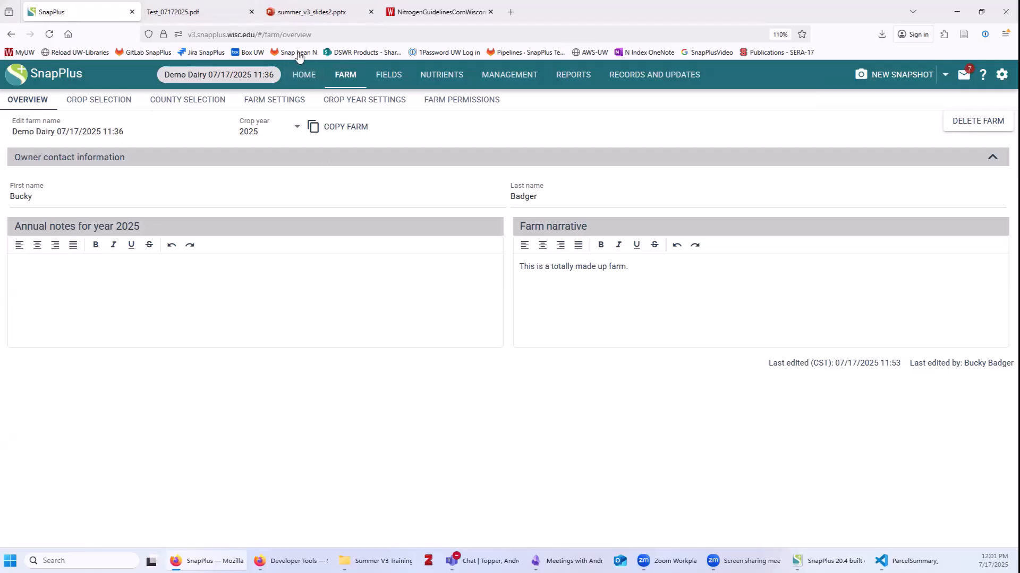
Return to the summer_v3_slides2.pptx deck and step to the CAFO acres on slopes 6-9% slide.
click(314, 13)
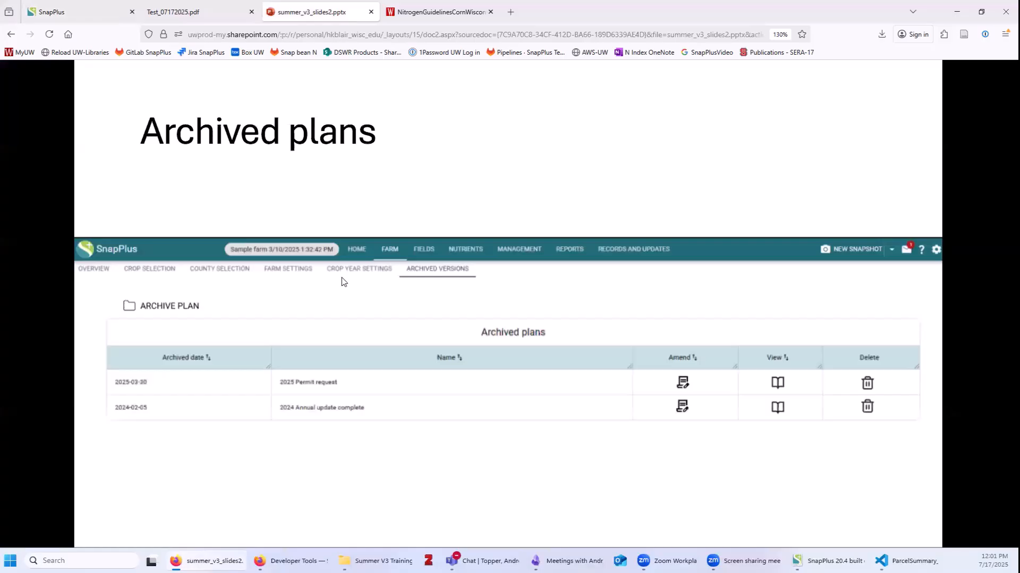
key(Left)
key(Left)
key(Left)
key(Left)
key(Left)
key(Left)
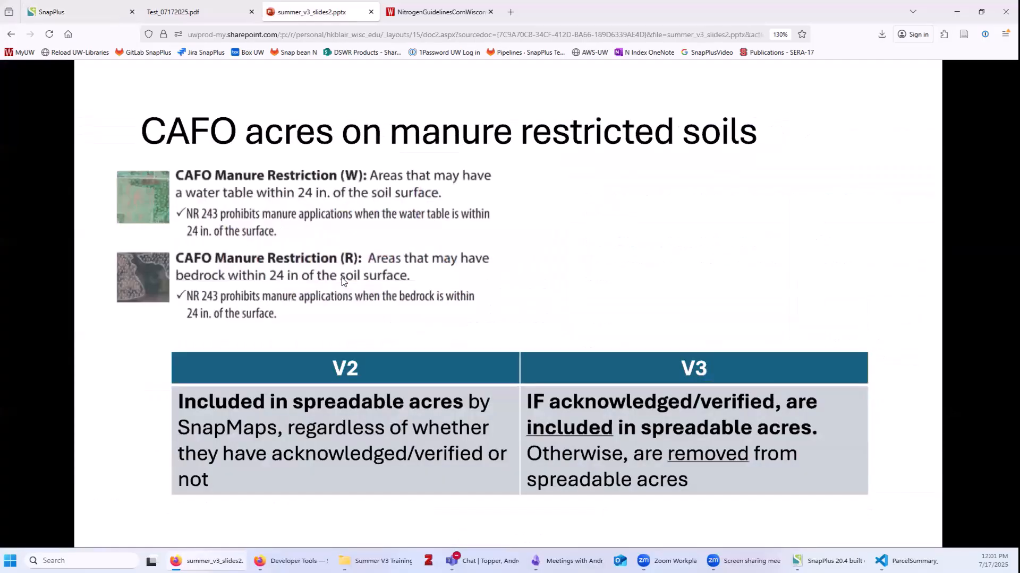
key(Left)
key(Left)
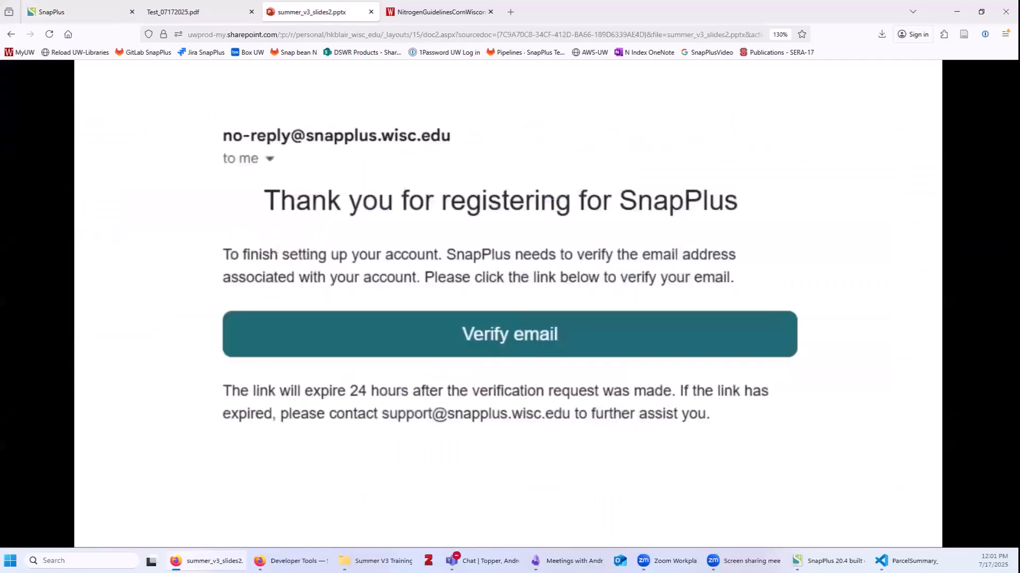
key(Left)
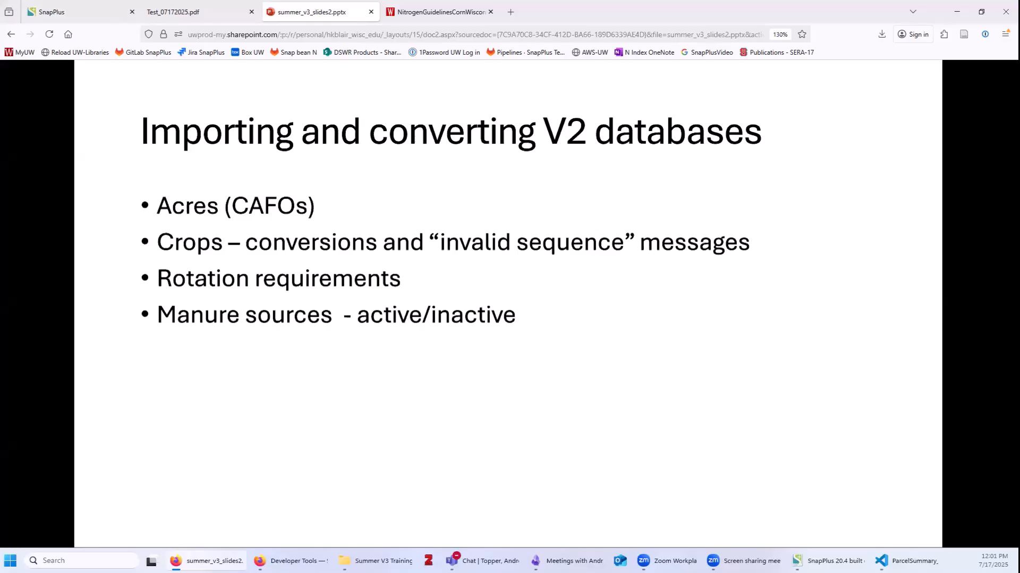
key(Right)
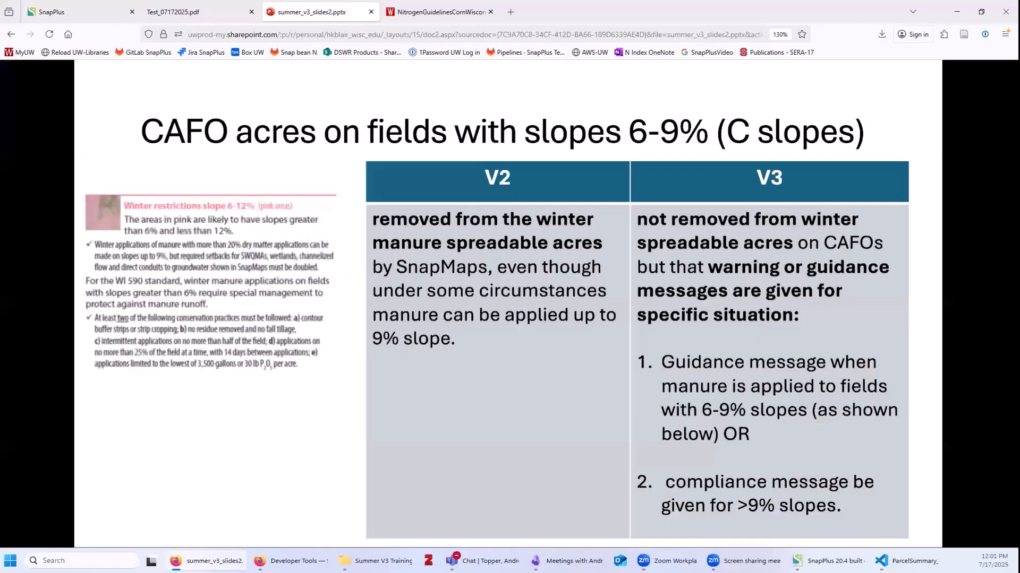